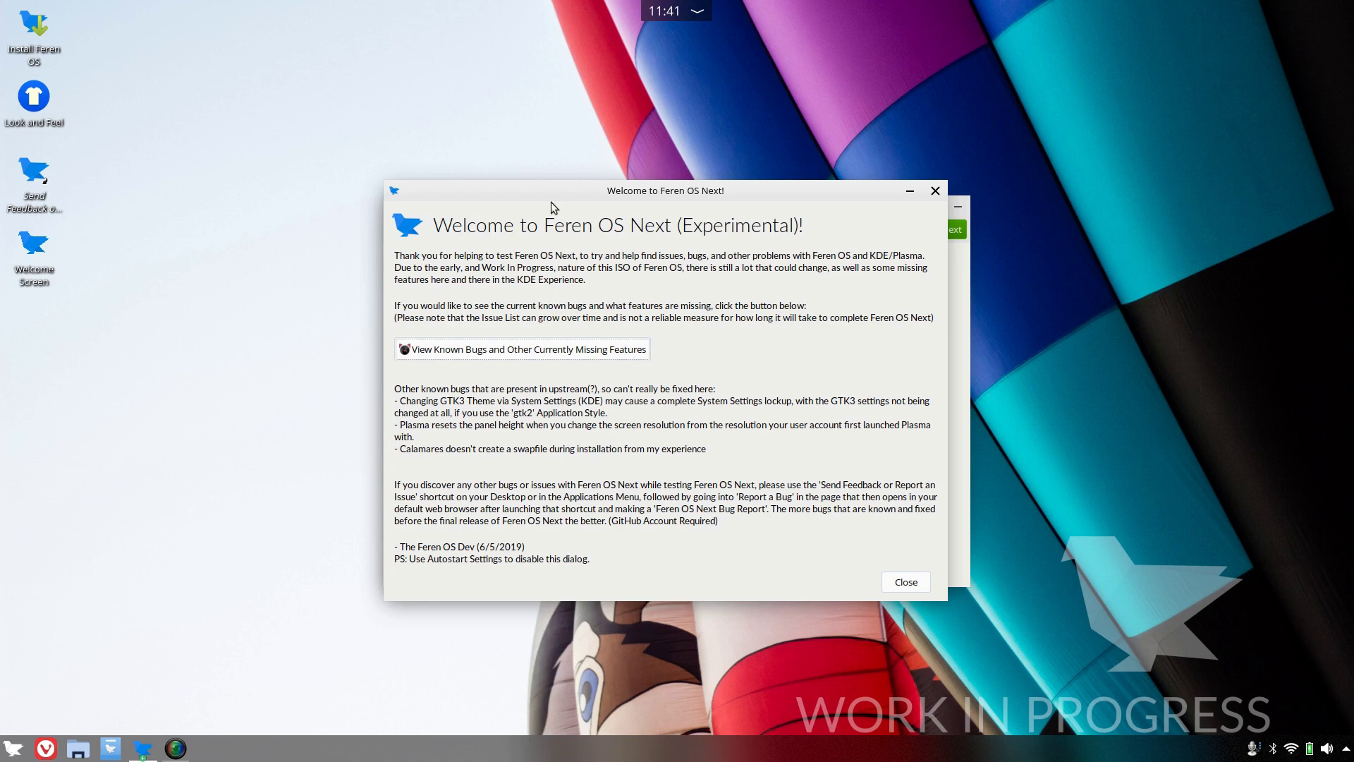
- Close the experimental release notice and finish the welcome setup with the Default theme mode and blue accent colour
mouse_move(740, 188)
mouse_down()
mouse_move(536, 141)
mouse_move(702, 165)
mouse_move(717, 182)
mouse_up()
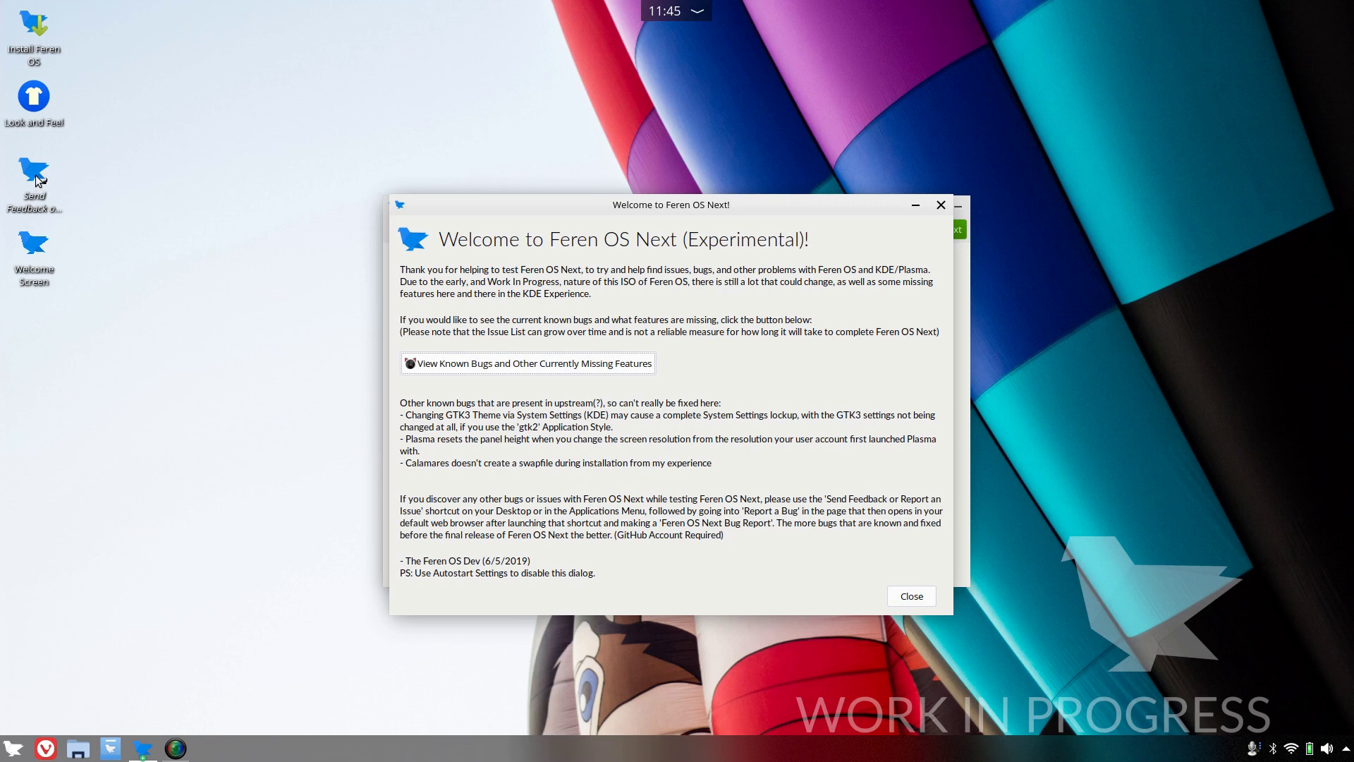
mouse_move(37, 181)
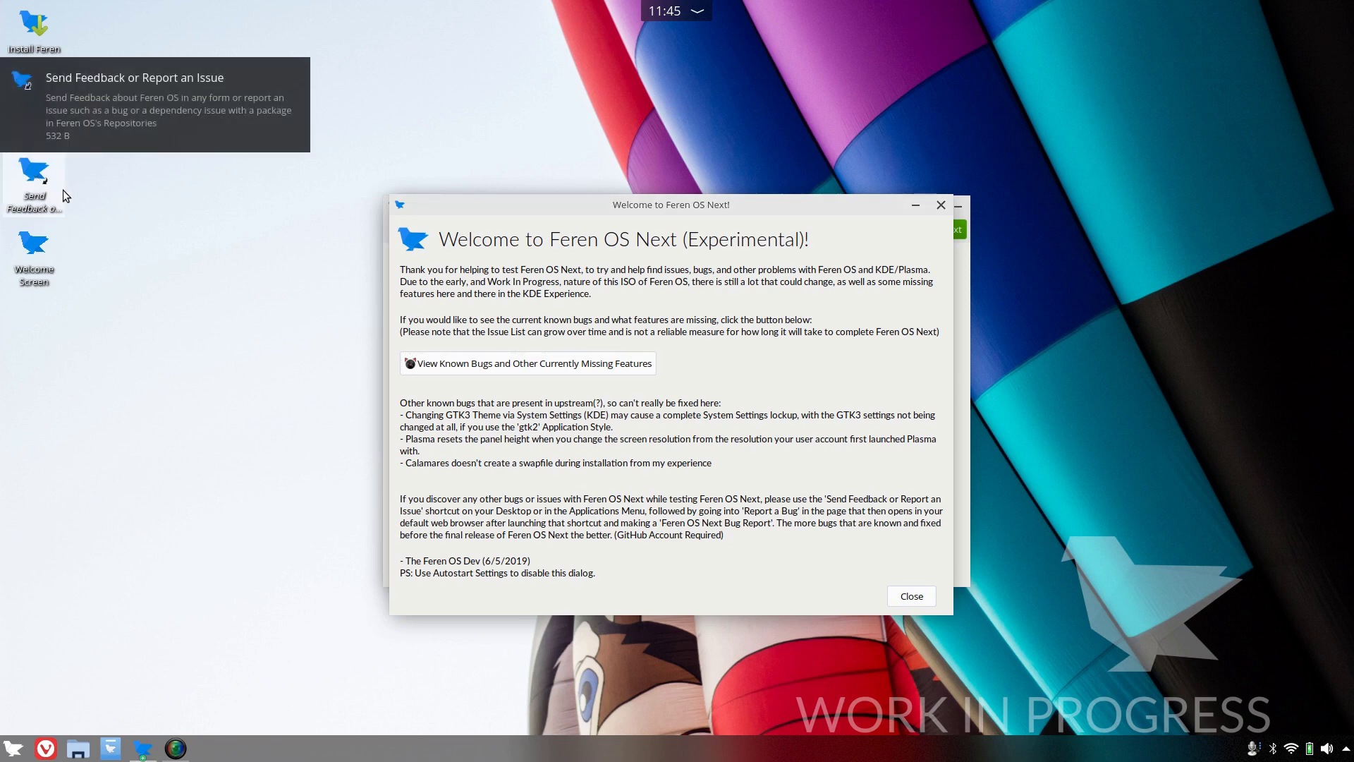
click(917, 596)
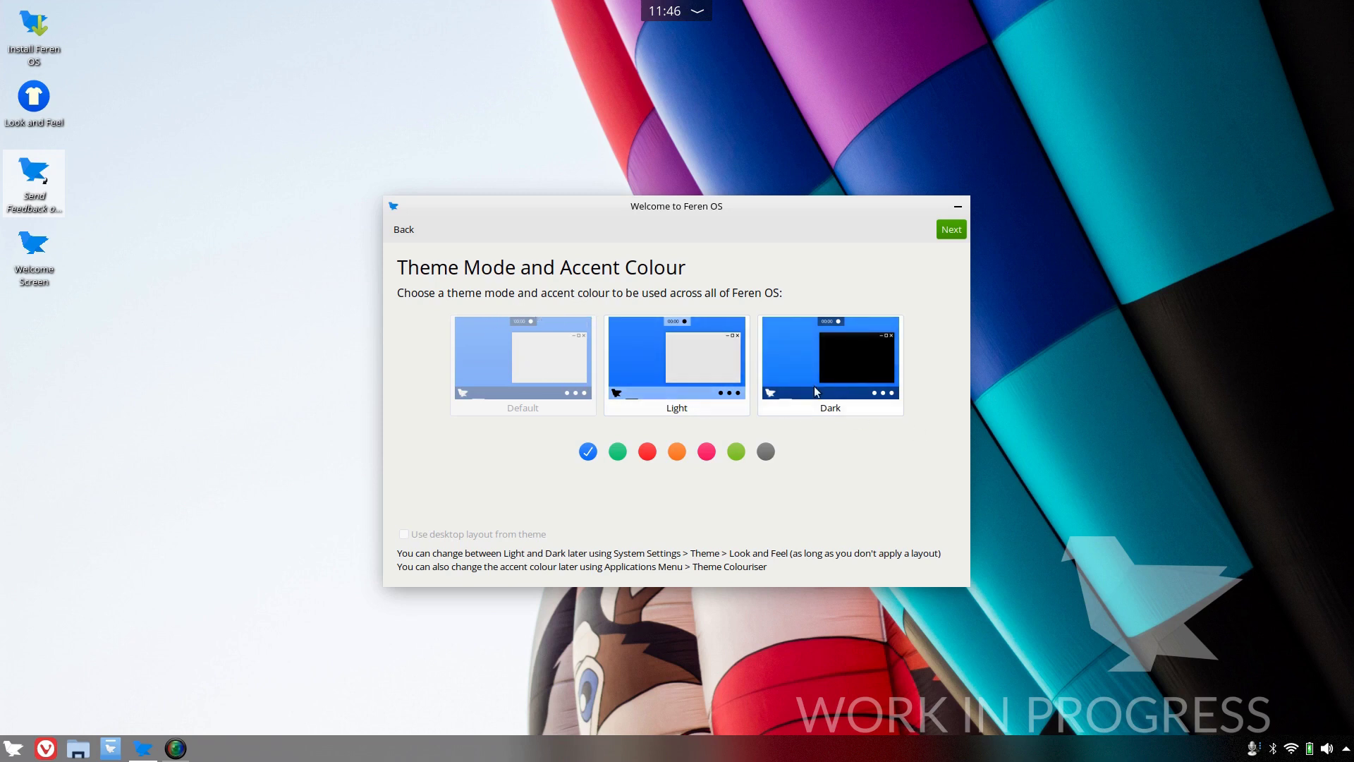
click(946, 230)
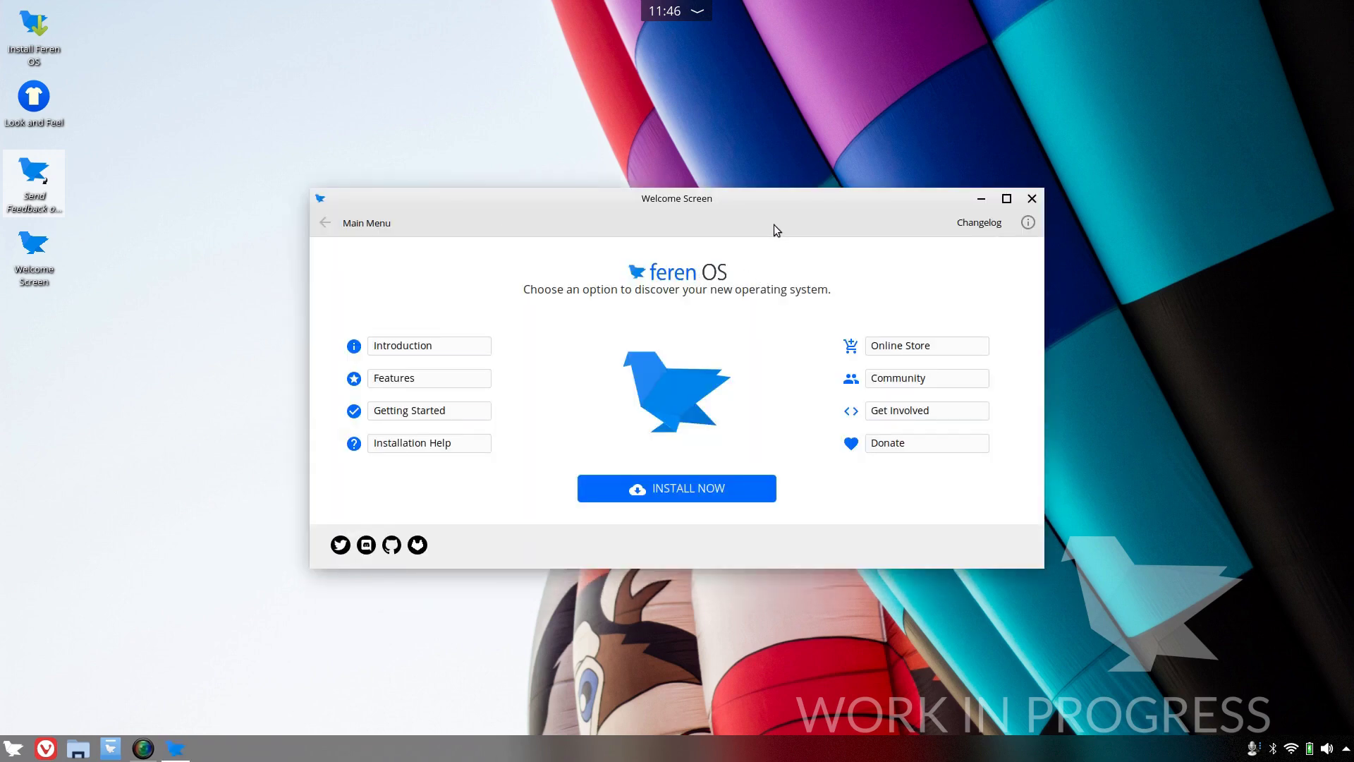
- Look through the Introduction, Features and Getting Started pages of the Welcome Screen and return to its main menu
click(426, 347)
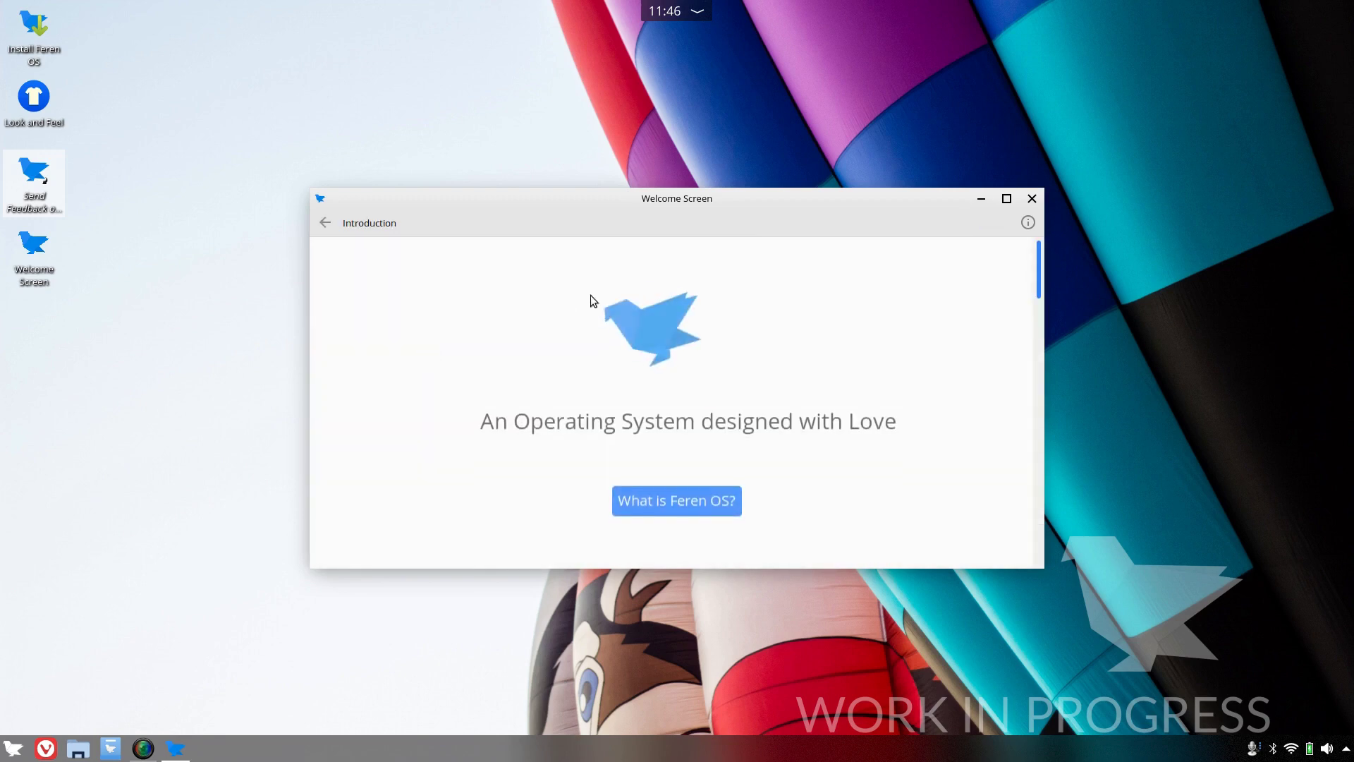
scroll(631, 291, down, 3)
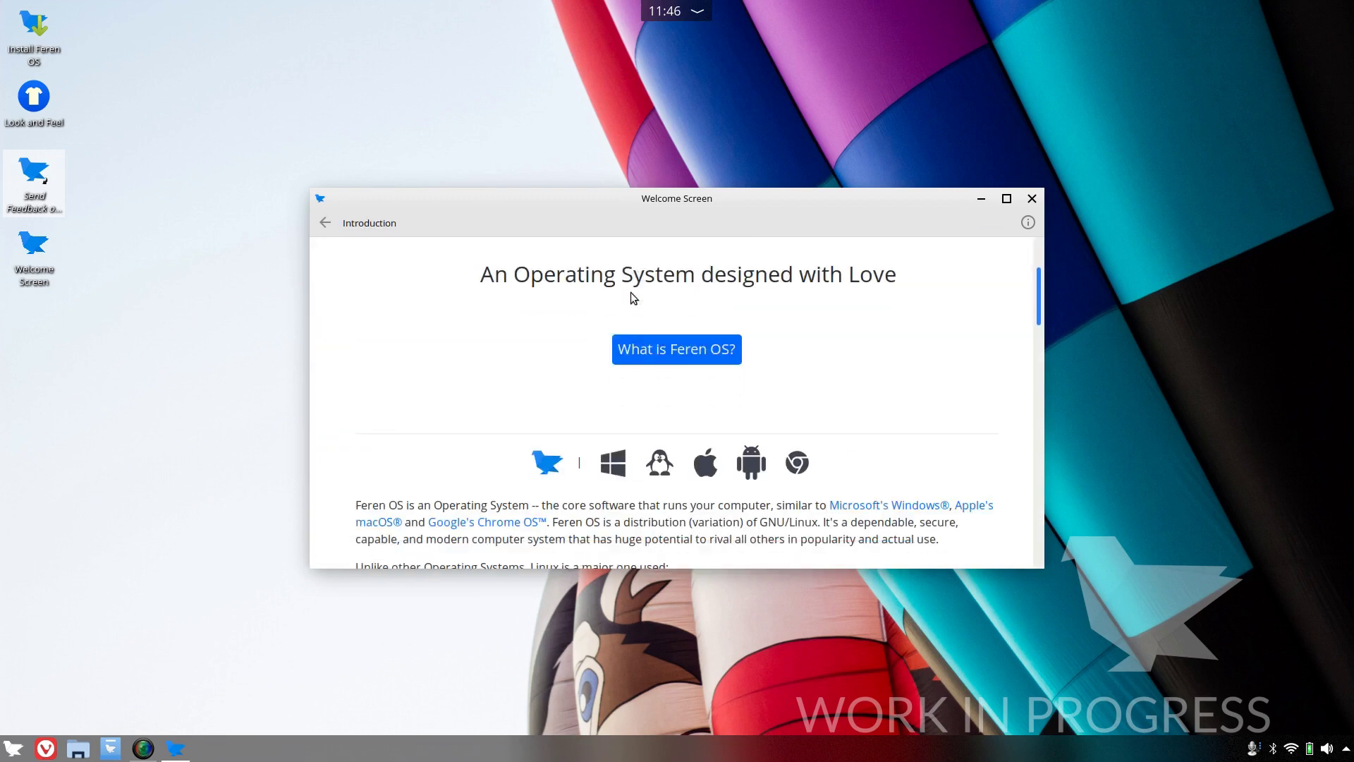
click(324, 222)
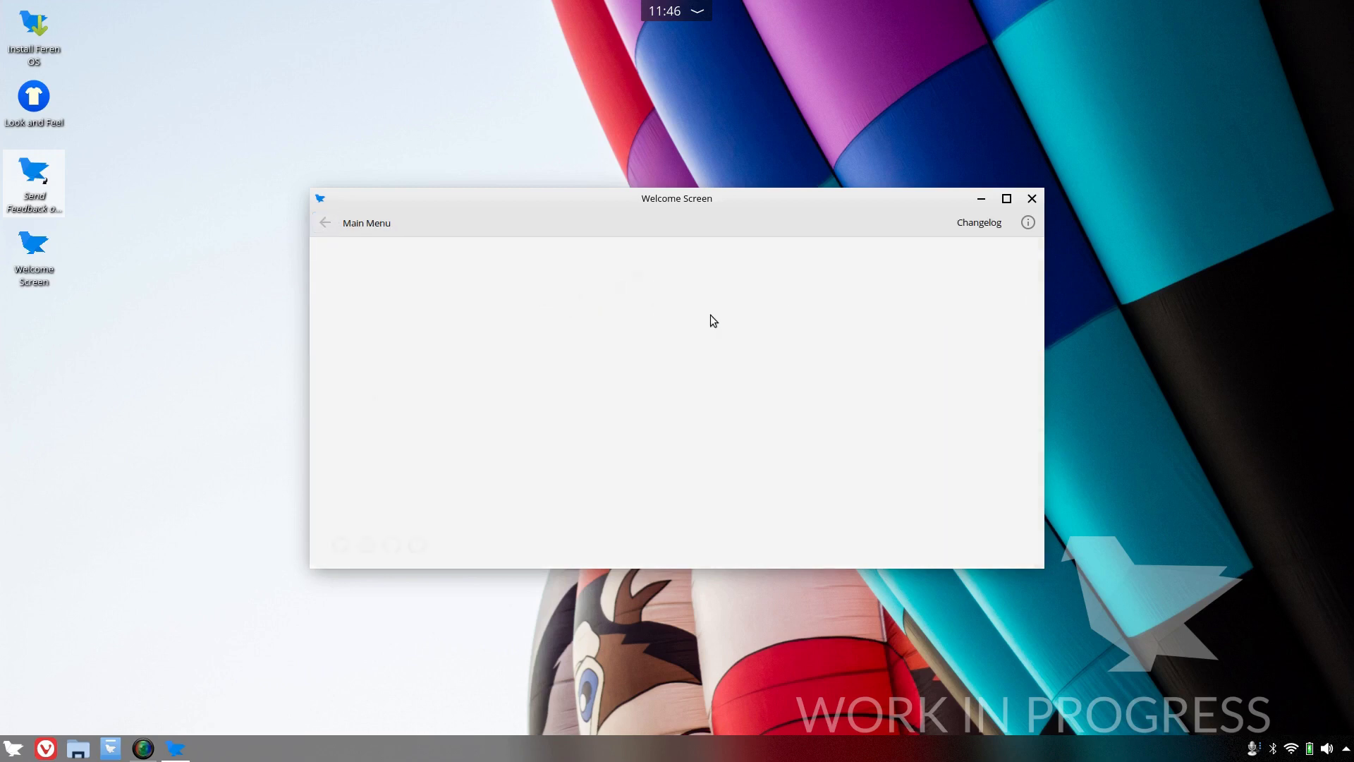
click(411, 380)
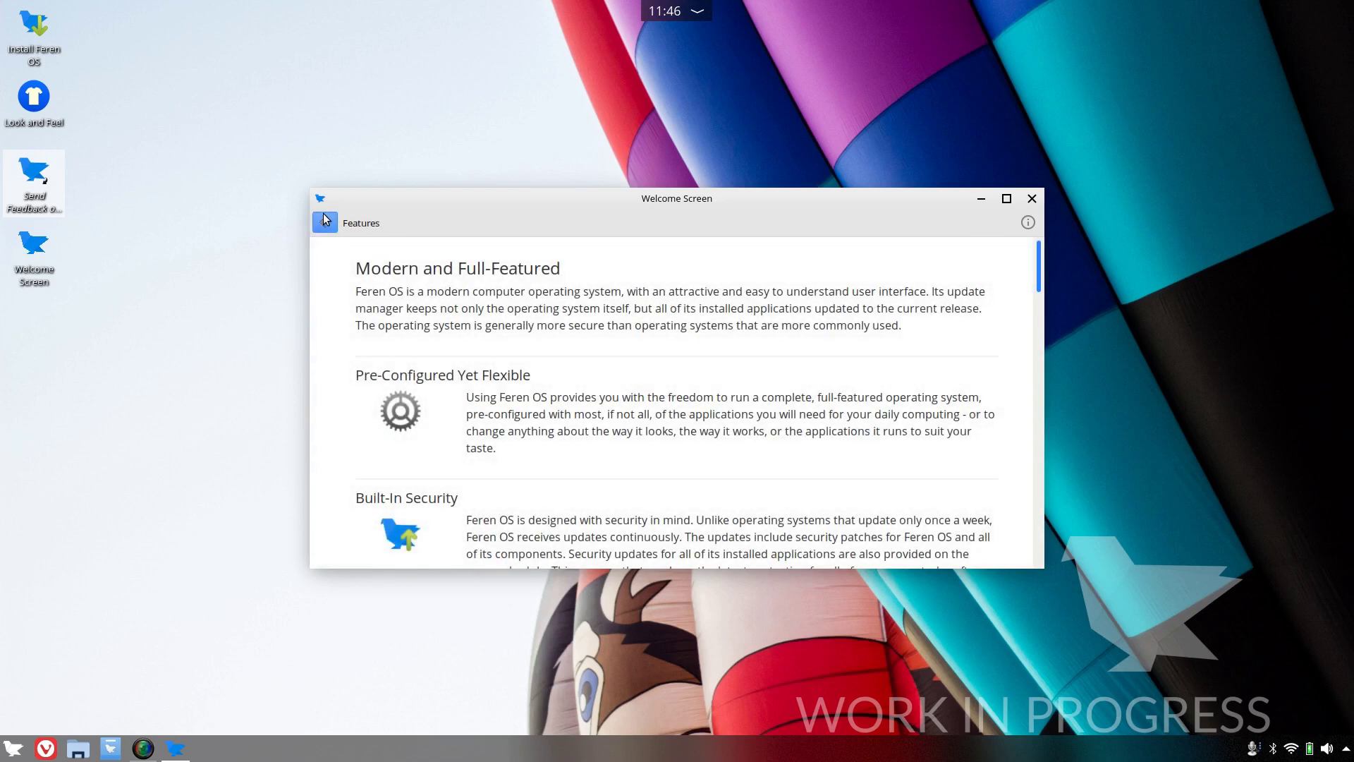
click(324, 220)
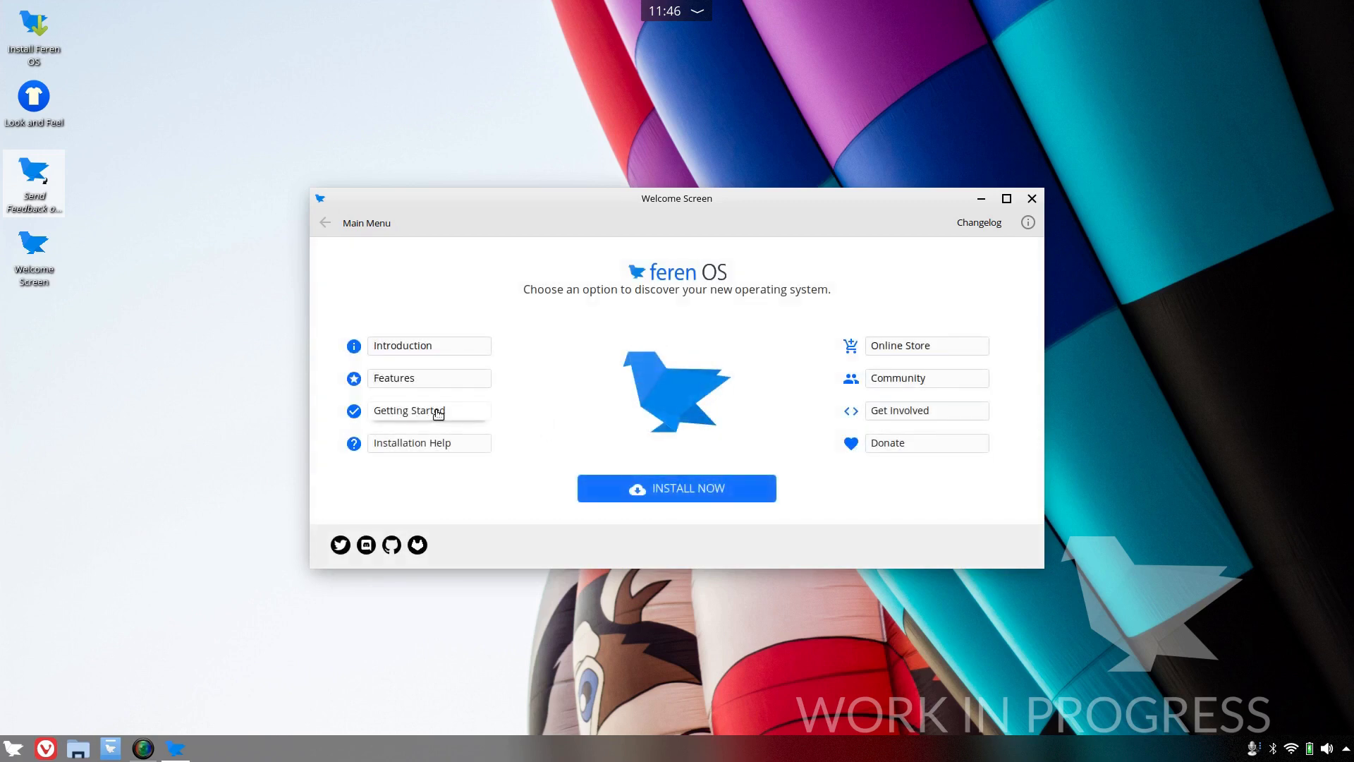
click(438, 413)
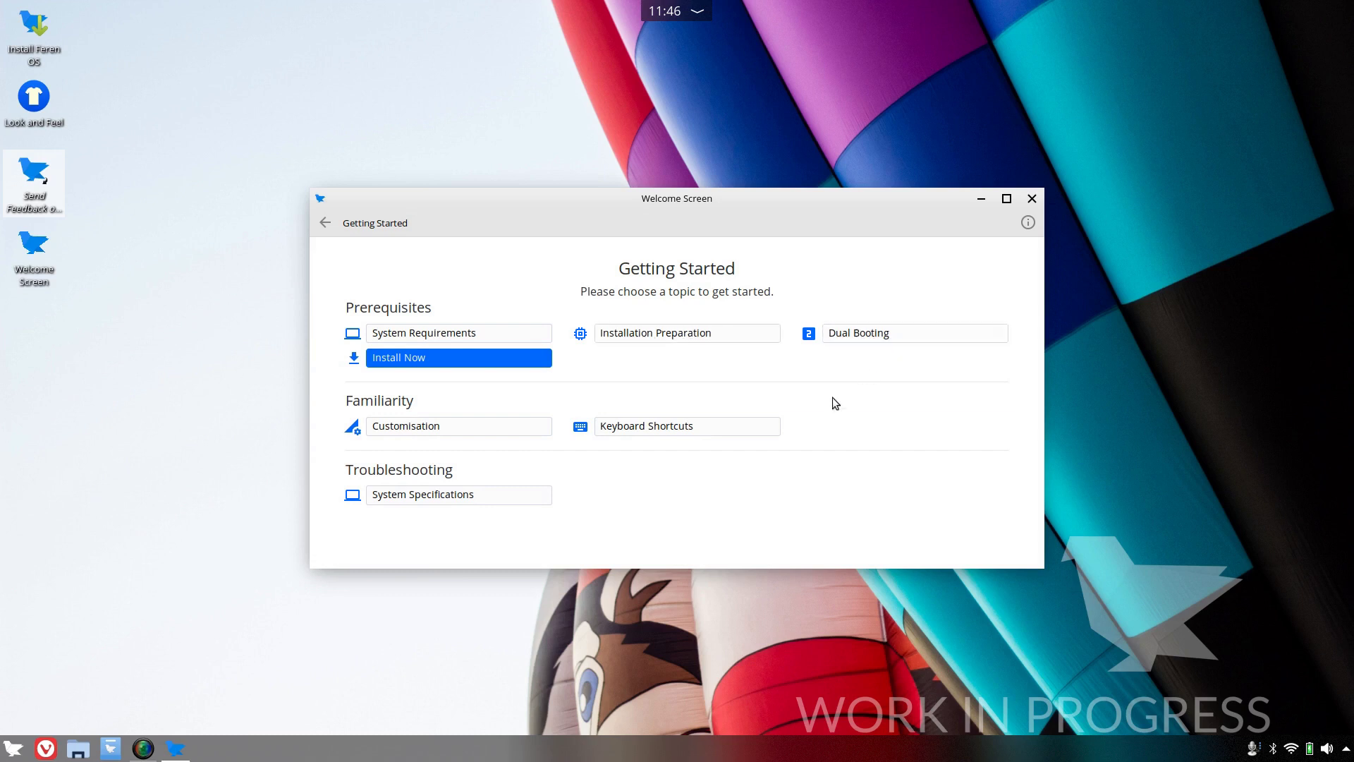
click(325, 223)
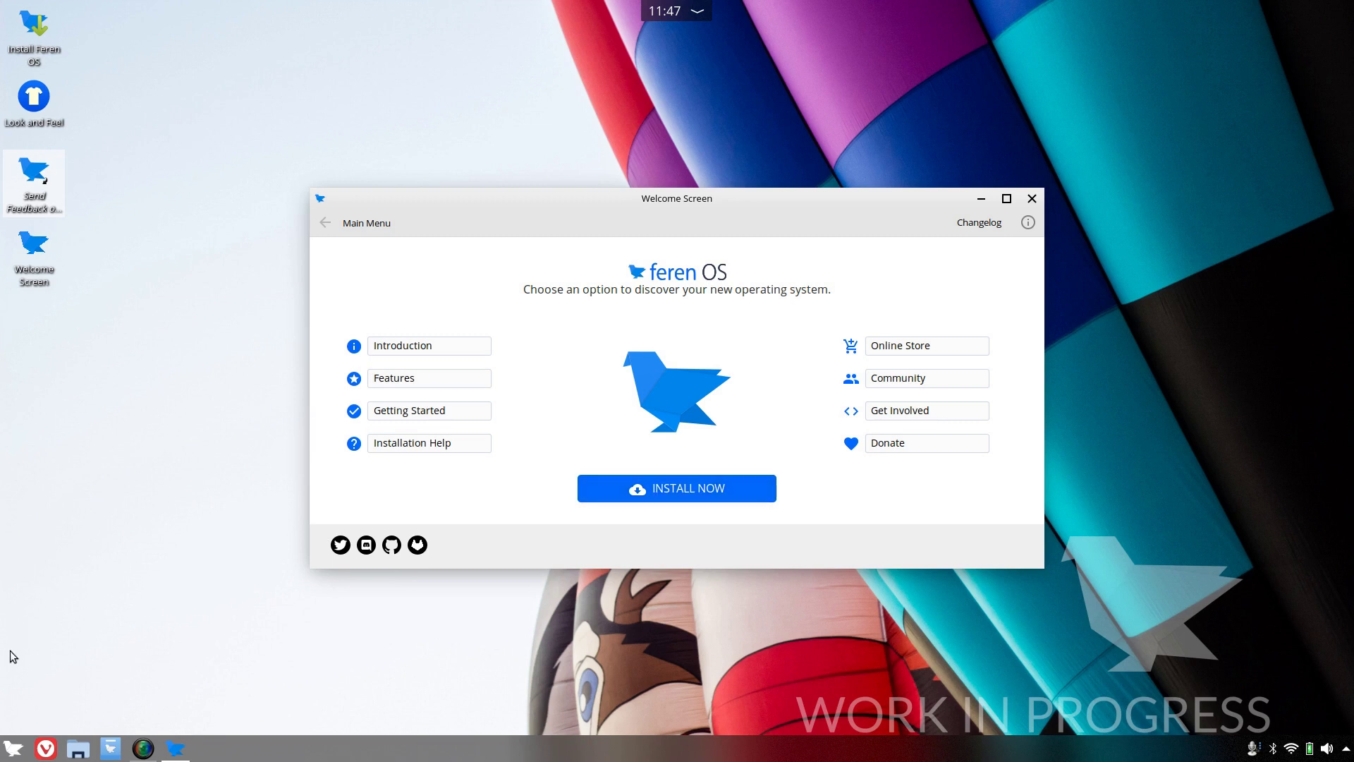
- Search the installed applications for "ins", look over the Internet and System categories, and close the application launcher
click(12, 747)
text(in)
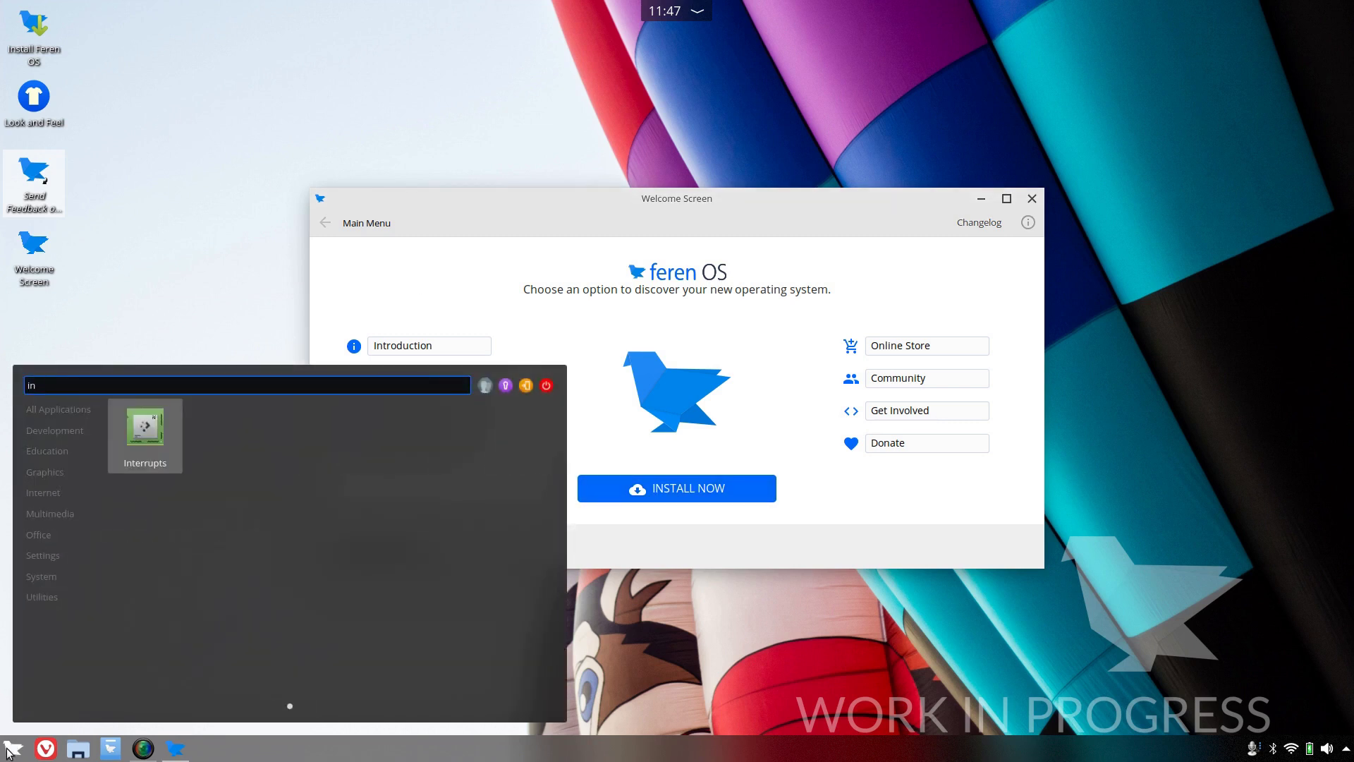
text(s)
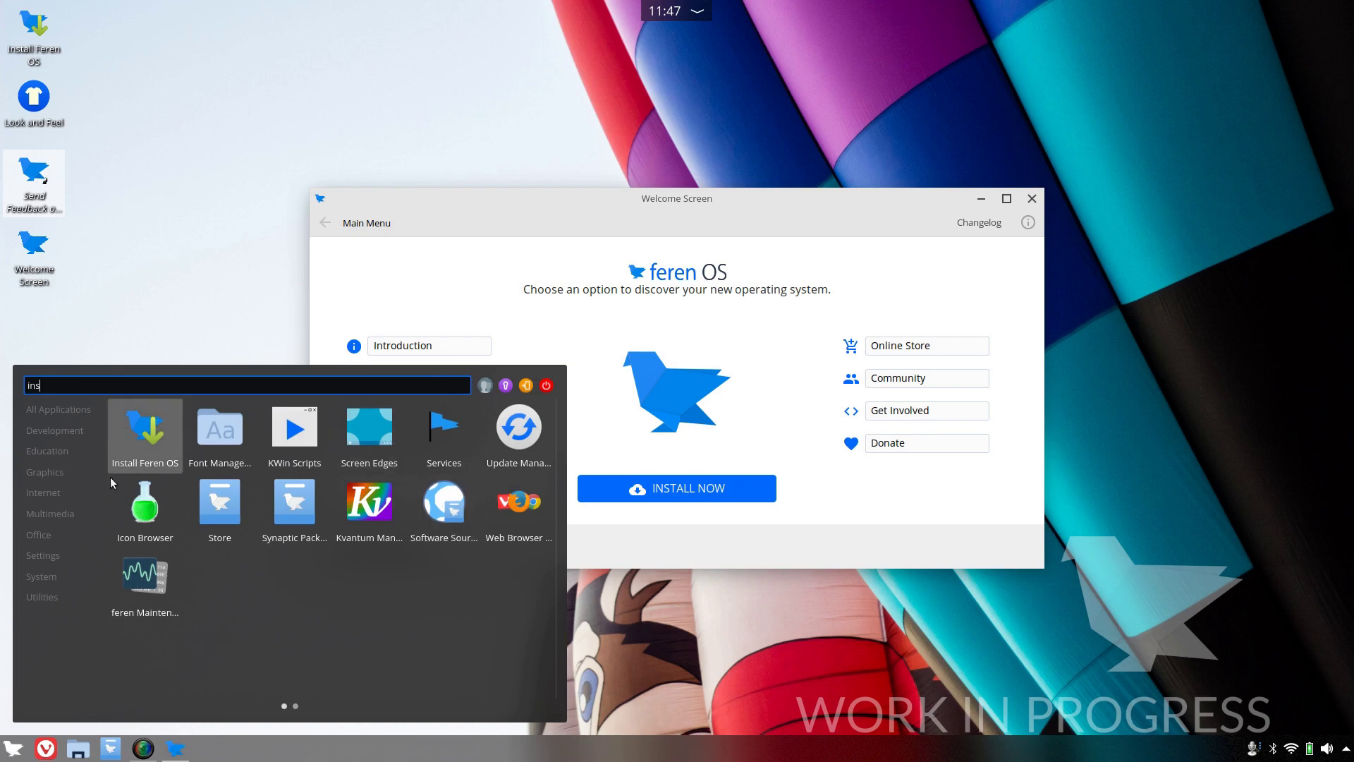
double_click(10, 753)
mouse_move(48, 493)
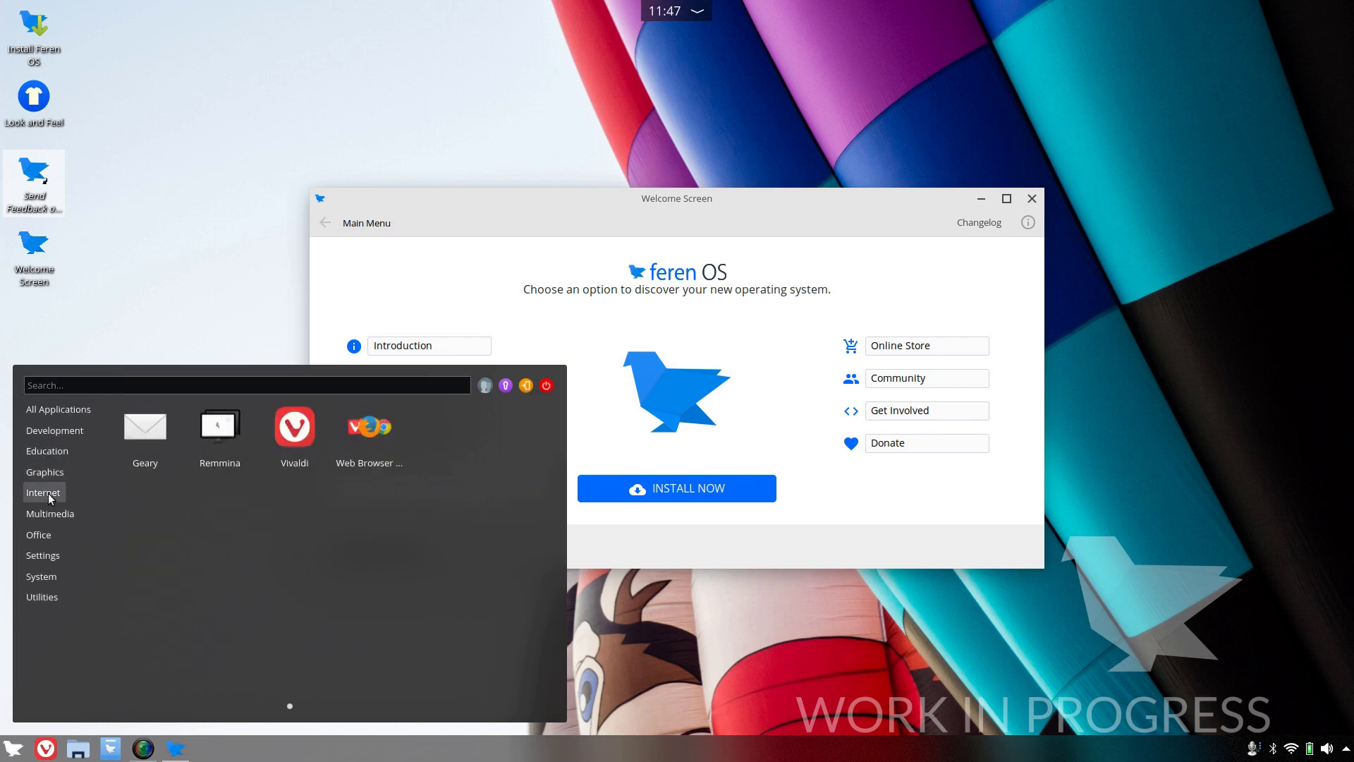
mouse_move(43, 573)
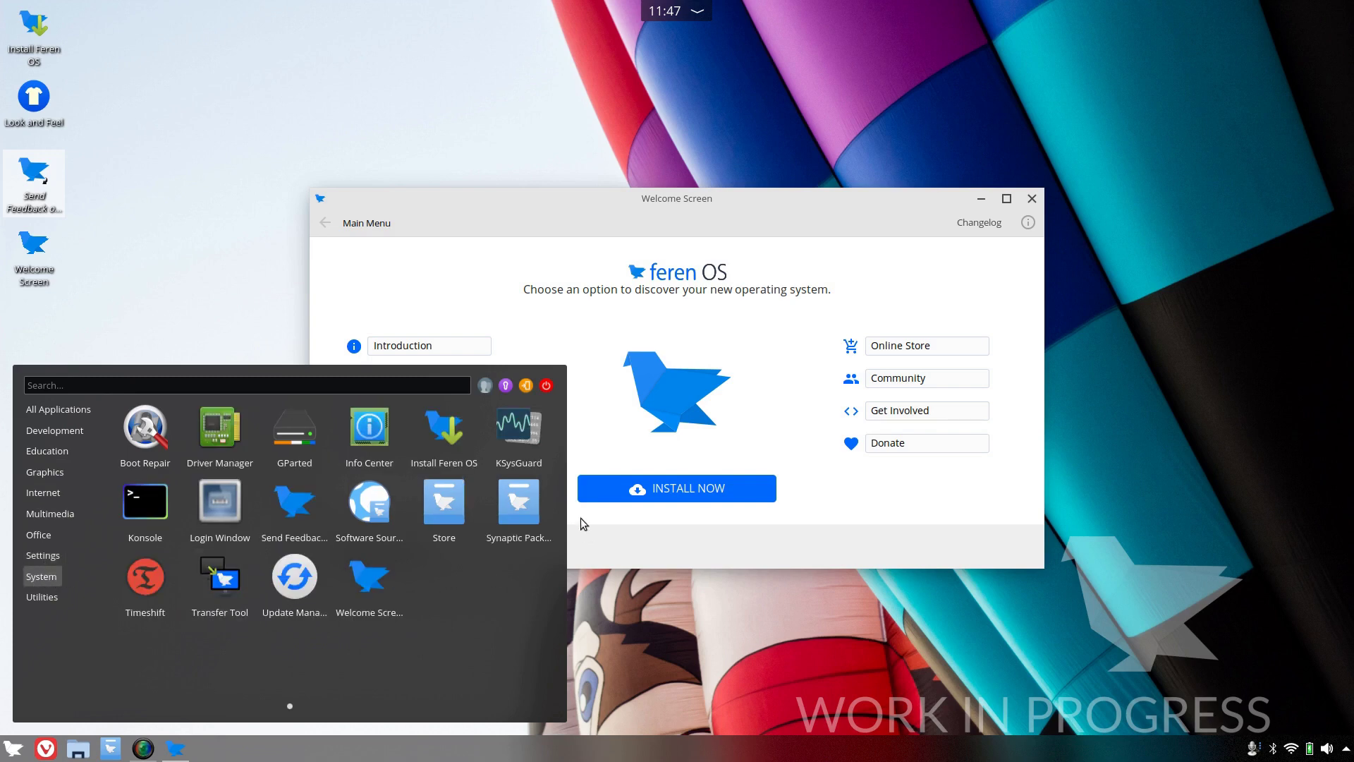
click(10, 749)
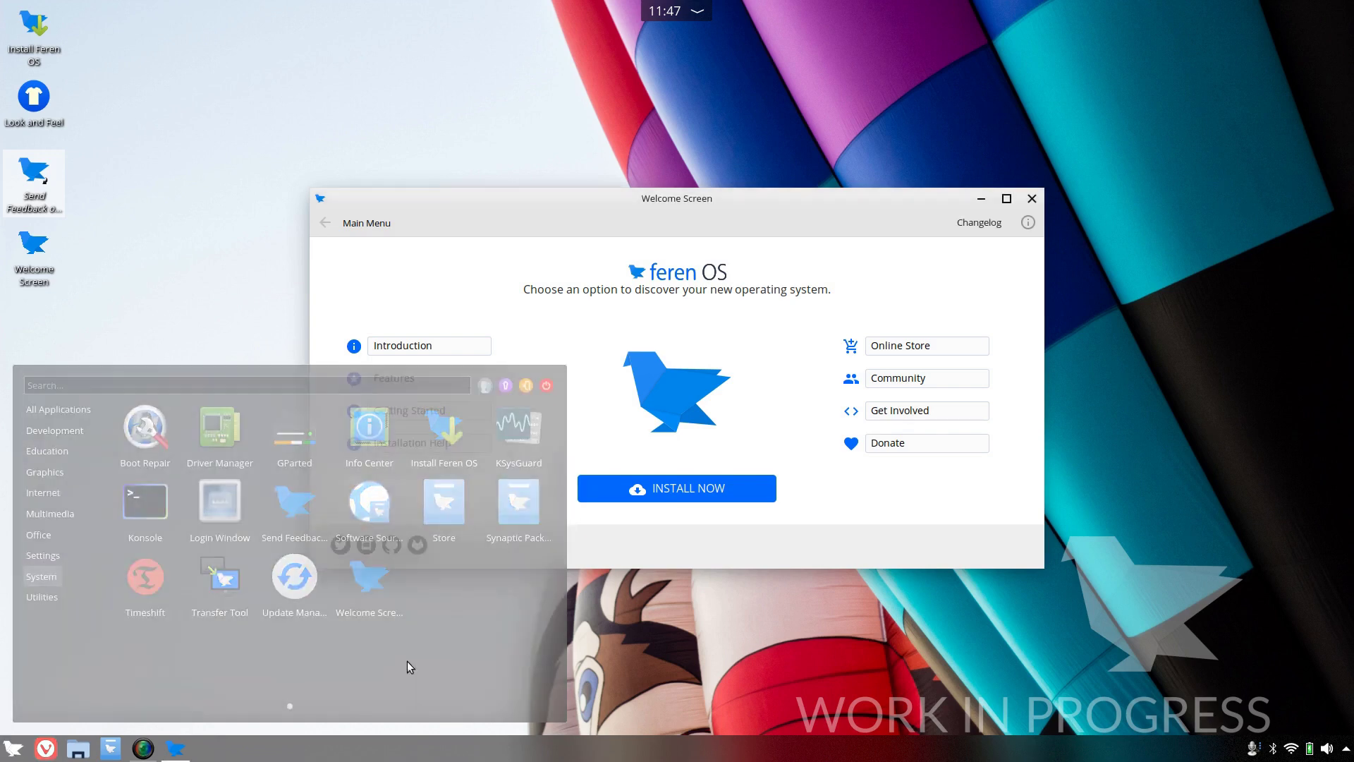
- Launch the Feren OS installer, review the available languages, and continue with American English
click(678, 490)
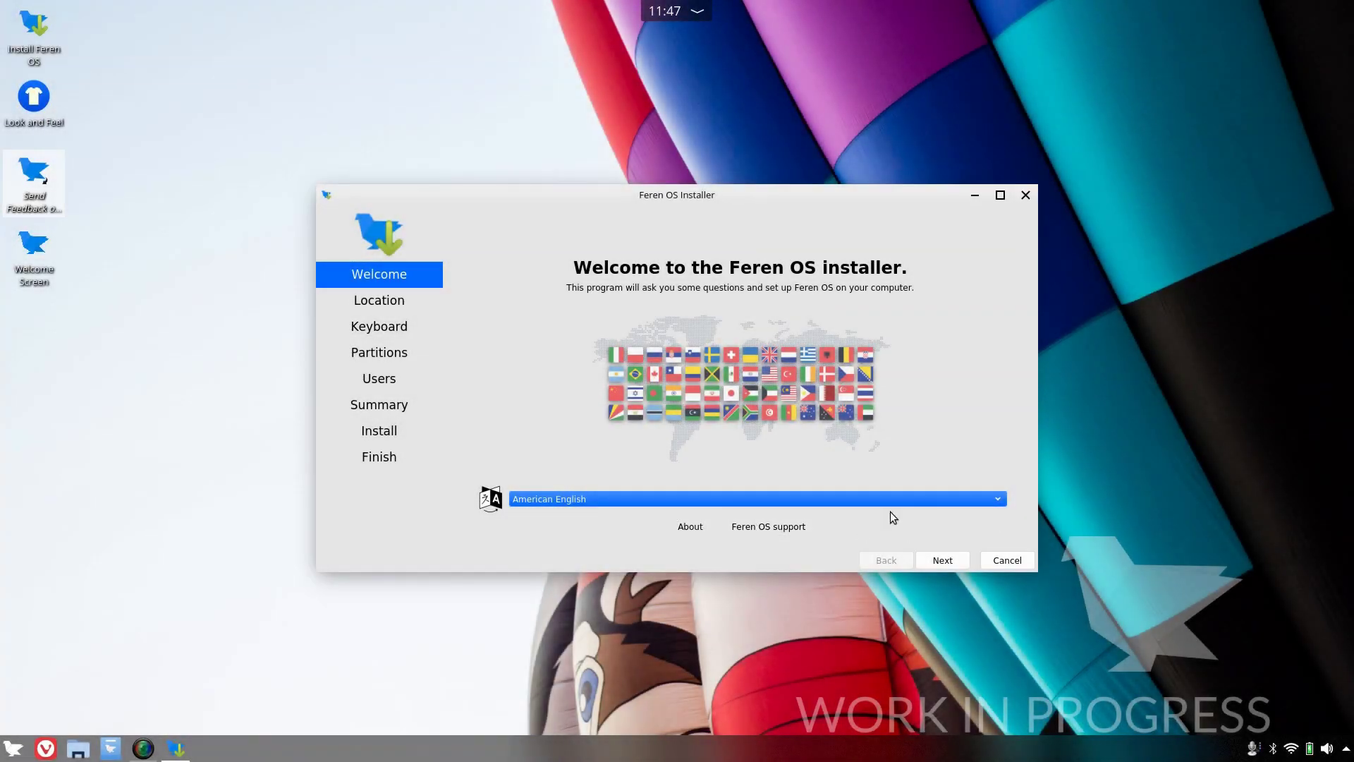
click(776, 502)
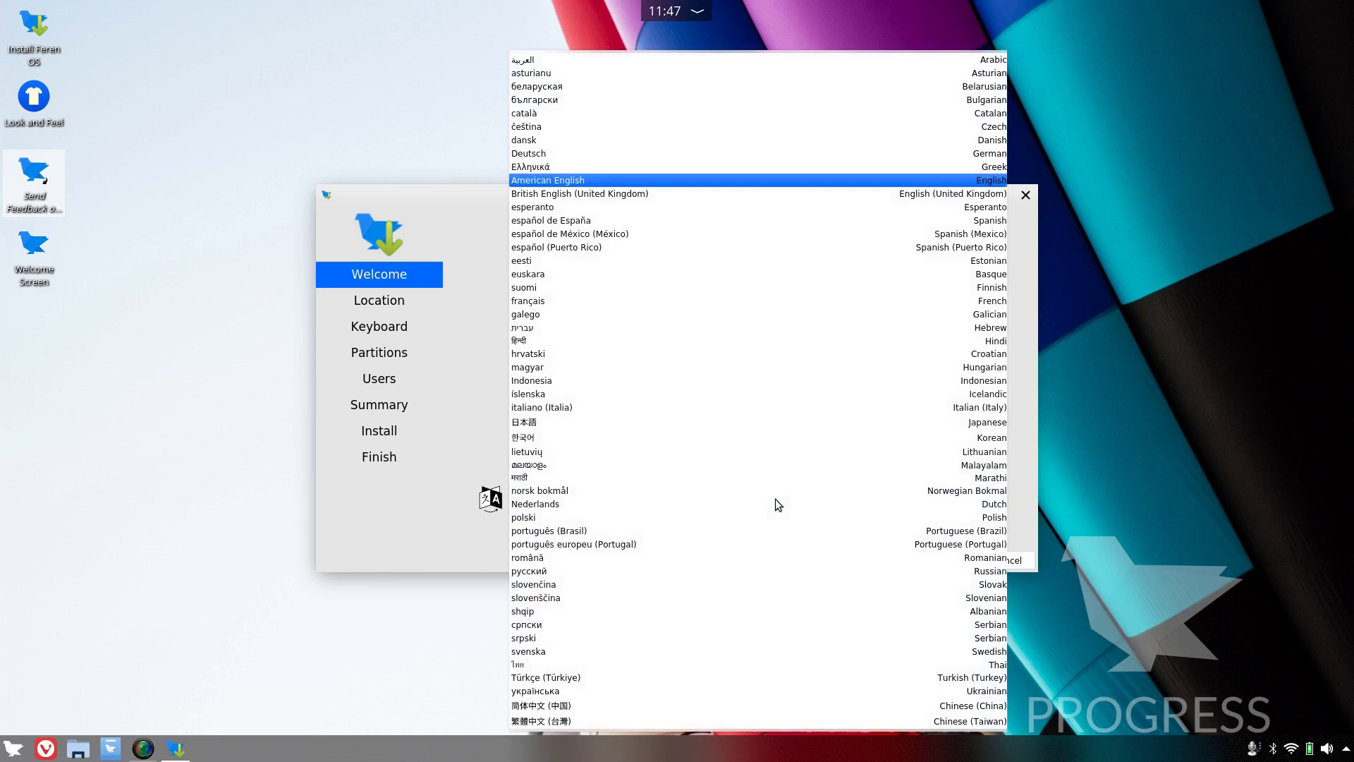
click(1168, 185)
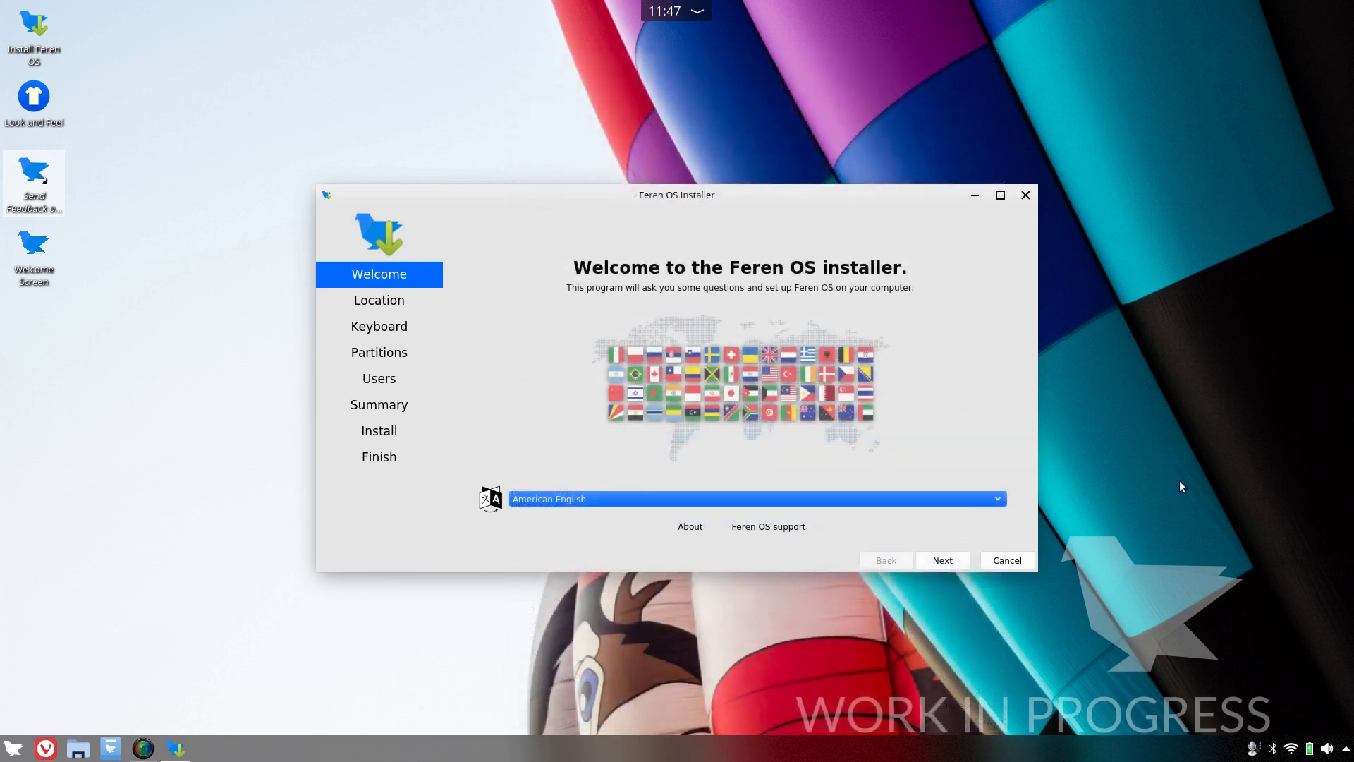
click(942, 561)
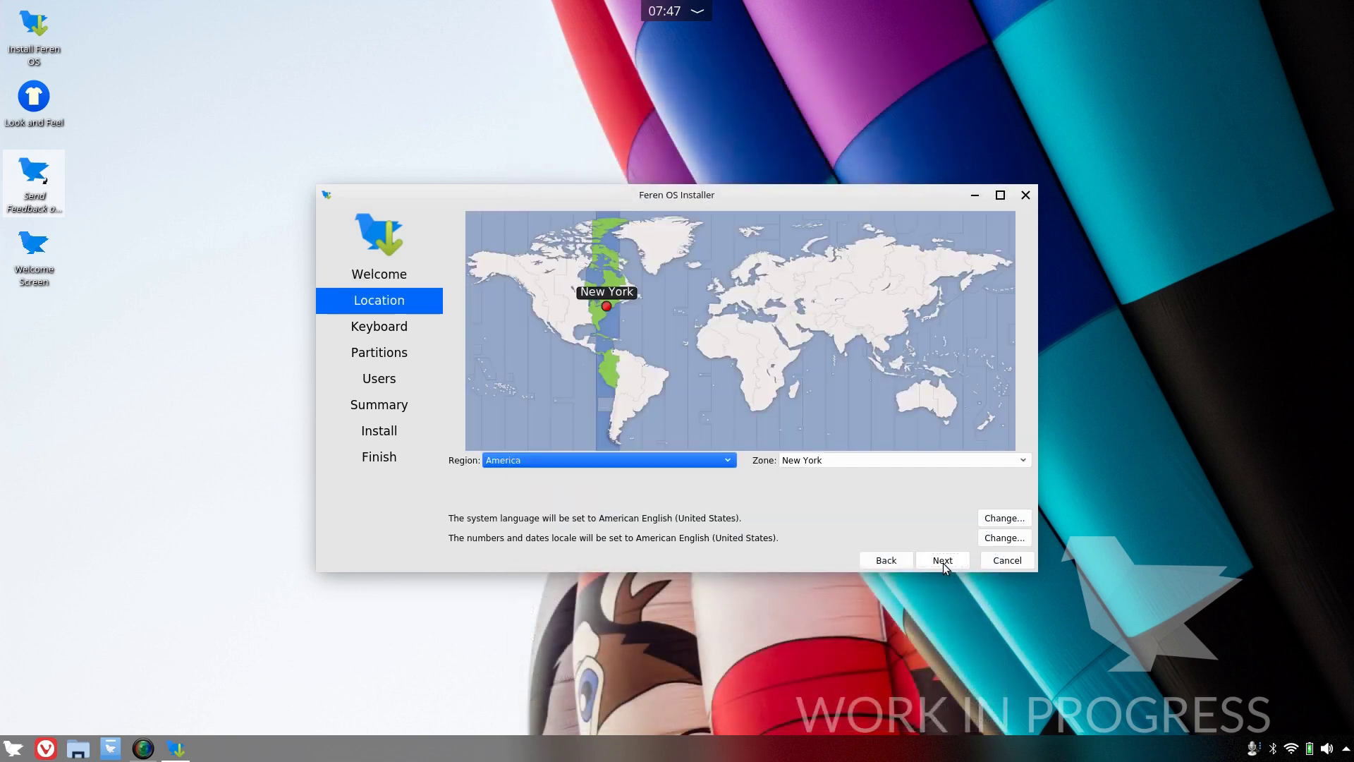
- Set the installation location to Perth, Australia, check both locale settings without changing them, and continue to the keyboard settings
click(902, 416)
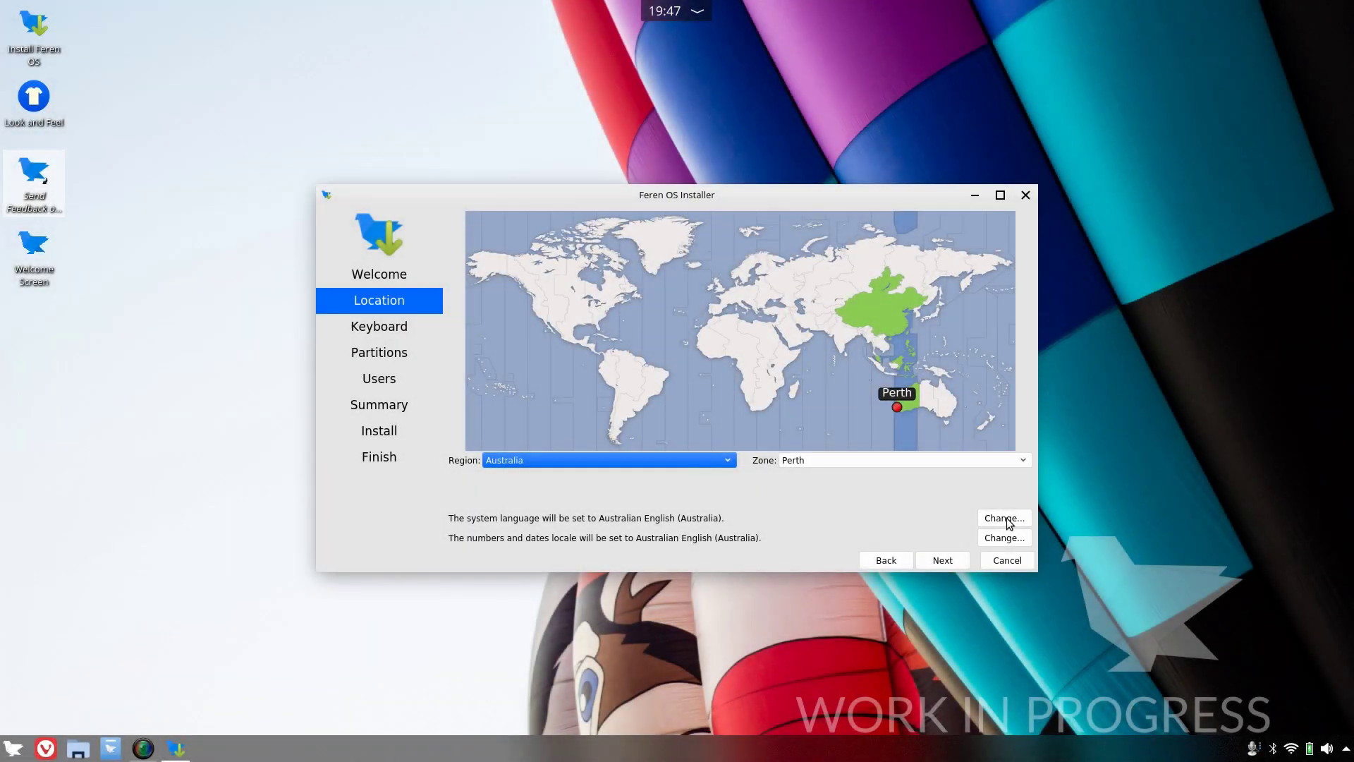
click(1006, 519)
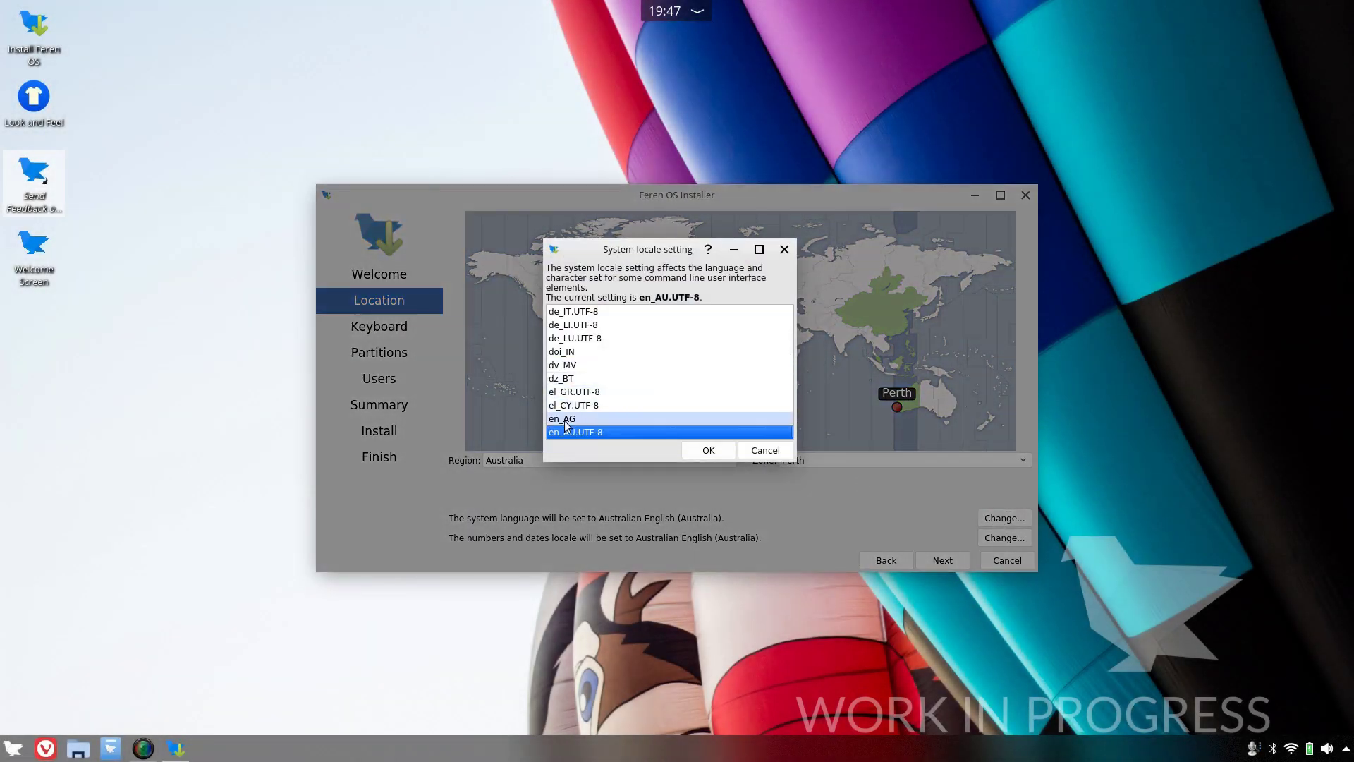
click(764, 453)
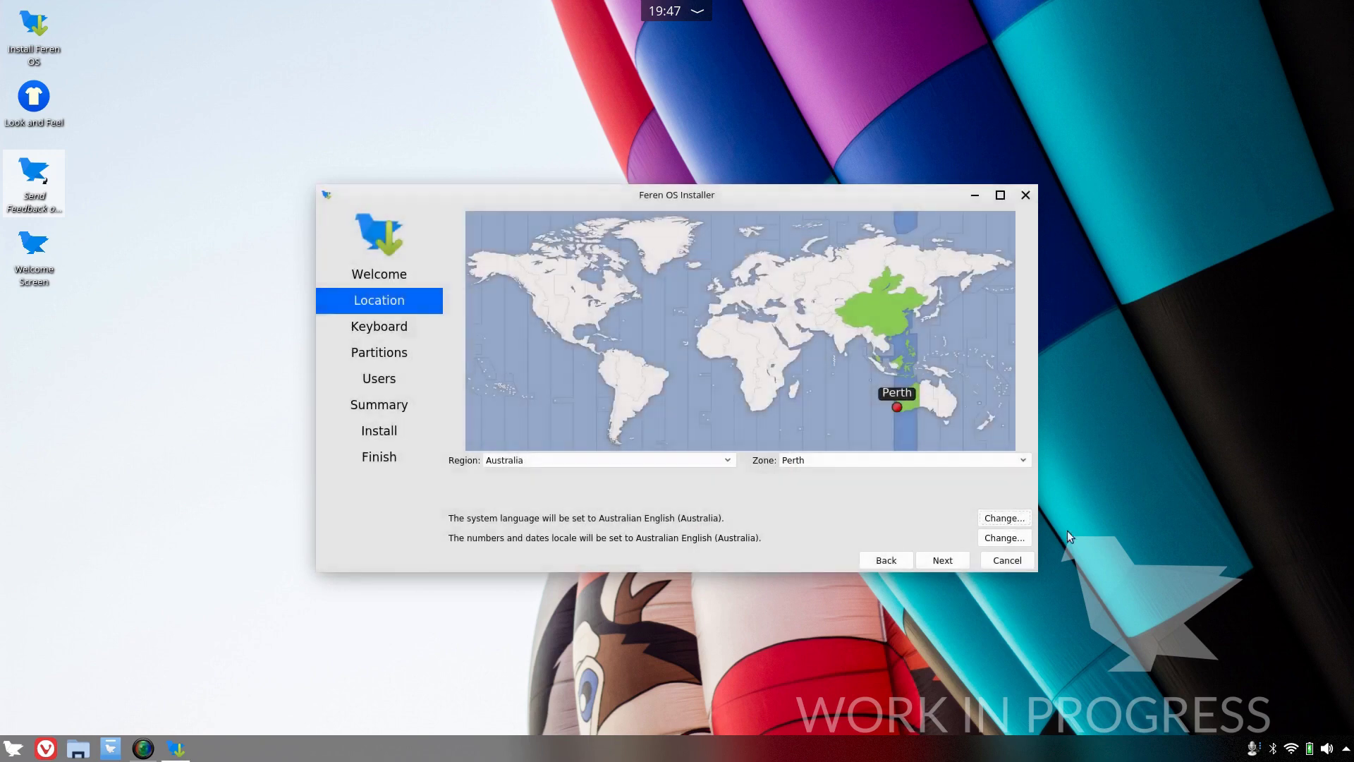
click(998, 540)
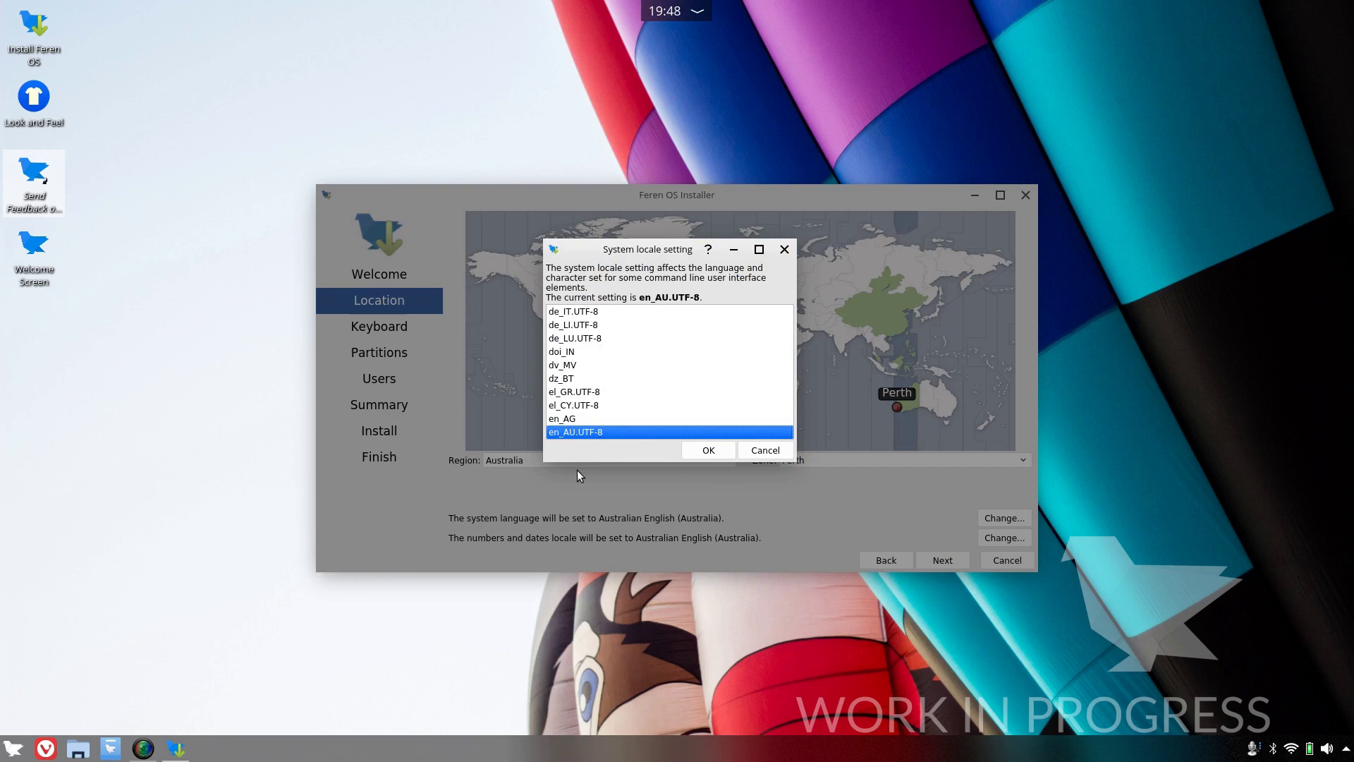
click(765, 449)
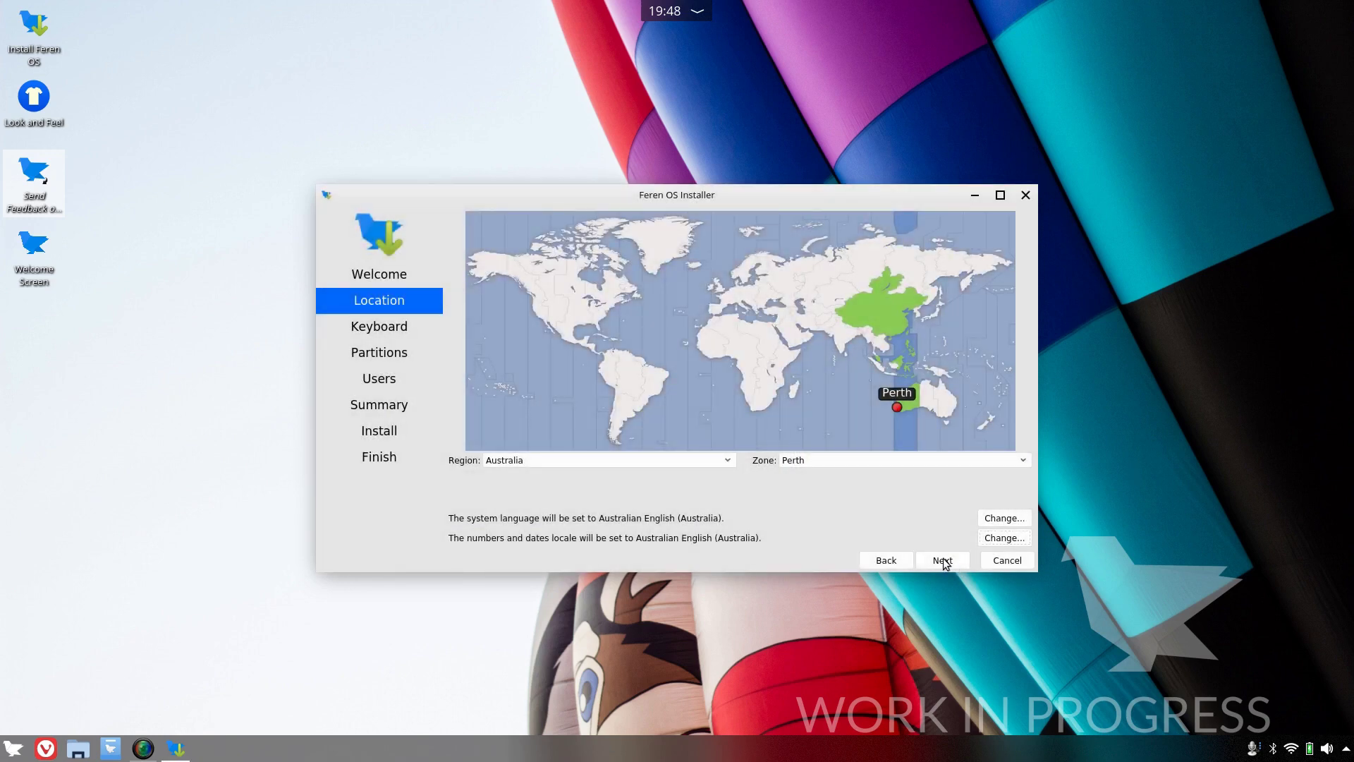
click(942, 560)
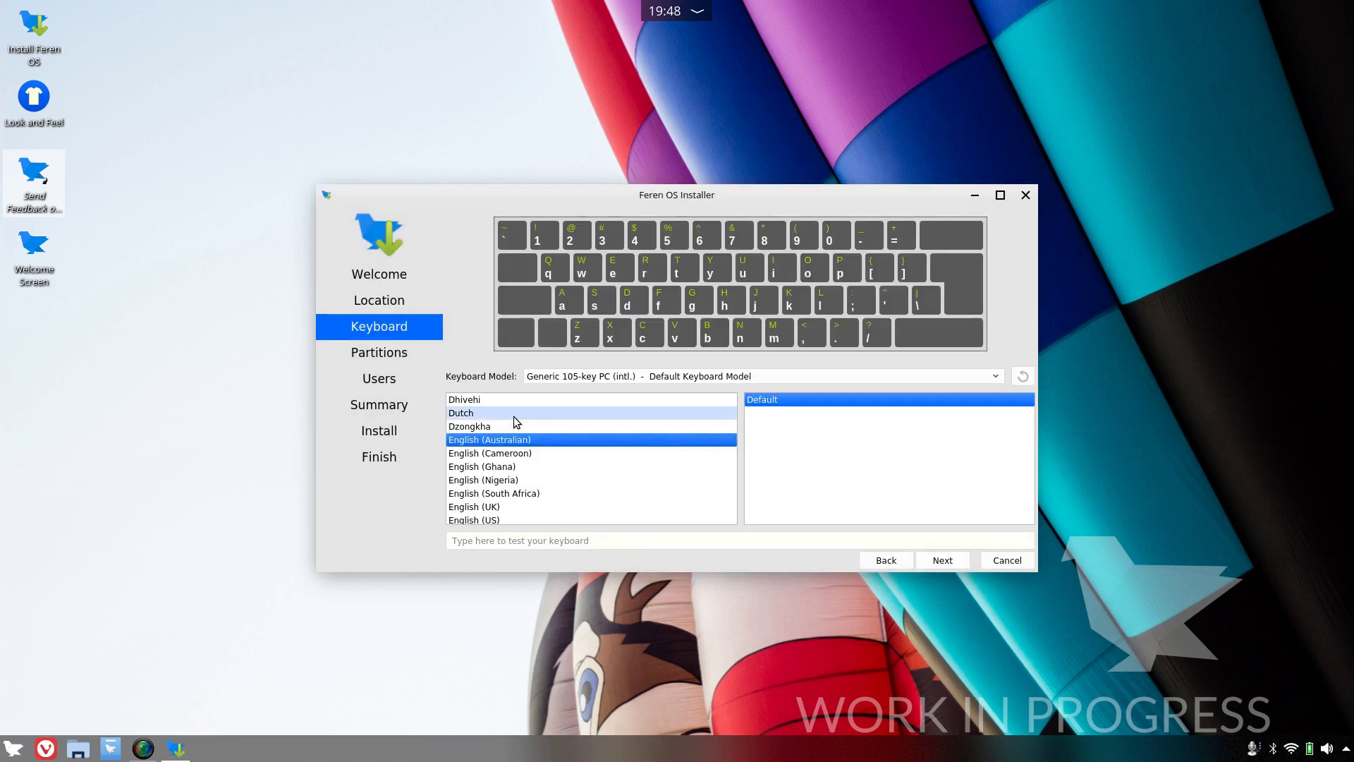
- Accept the English (Australian) keyboard layout and choose manual partitioning for the installation
click(949, 562)
click(453, 355)
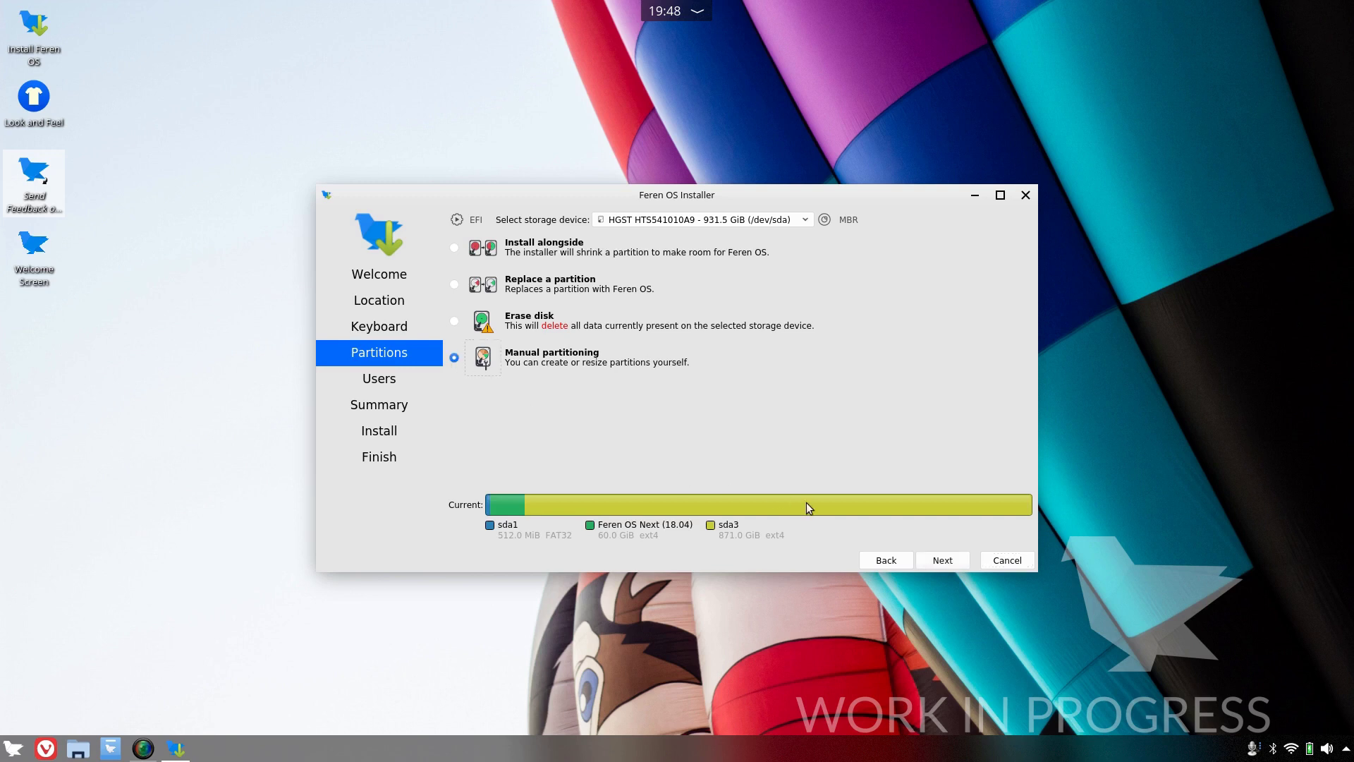
click(925, 565)
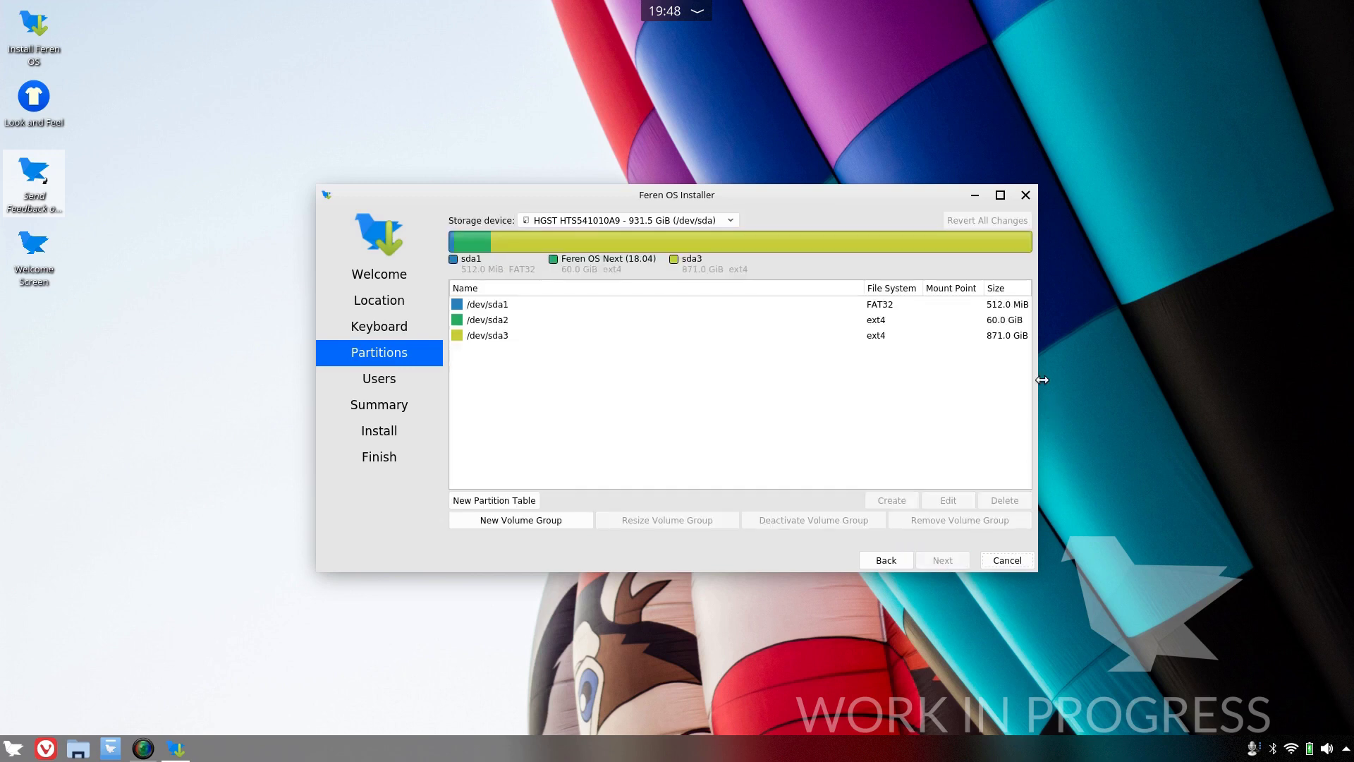
- Set partition /dev/sda1 to be formatted as fat32 with the mount point /boot/efi
click(507, 309)
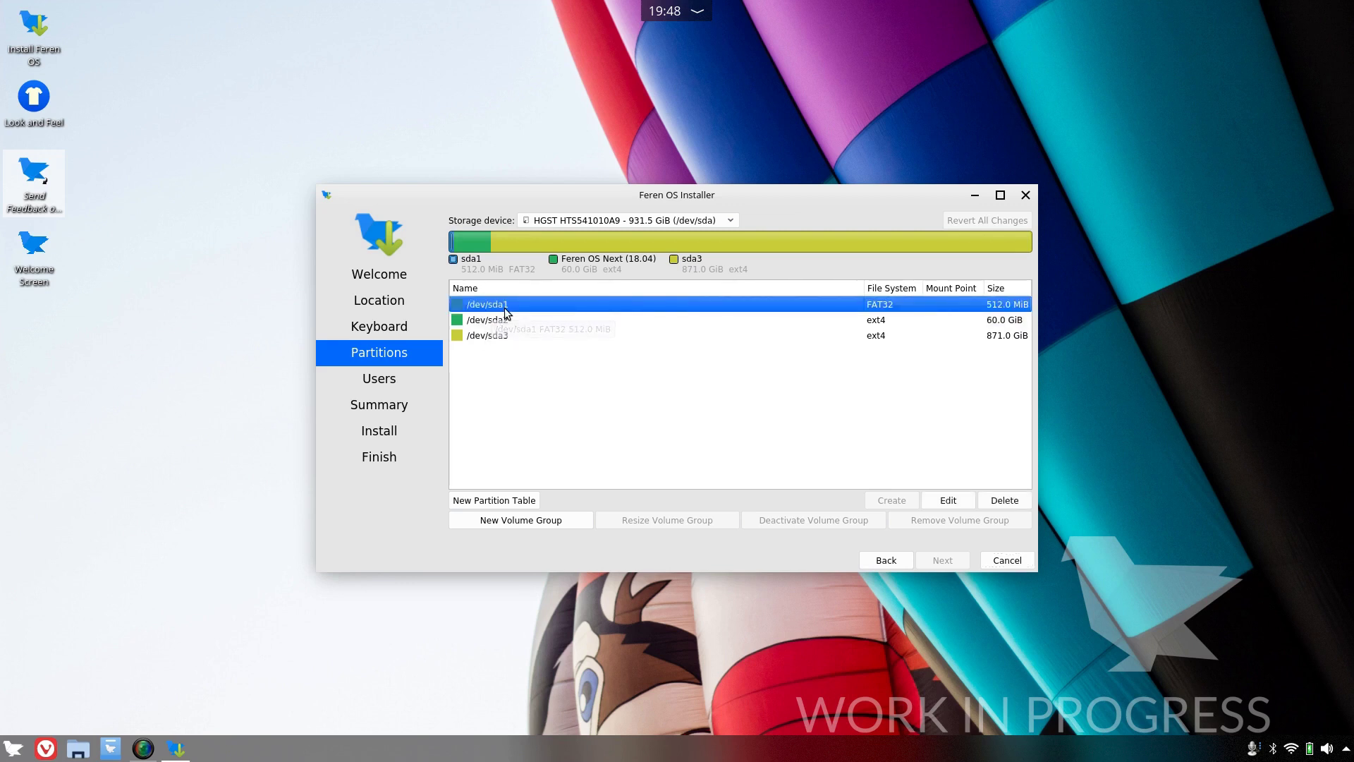
click(945, 502)
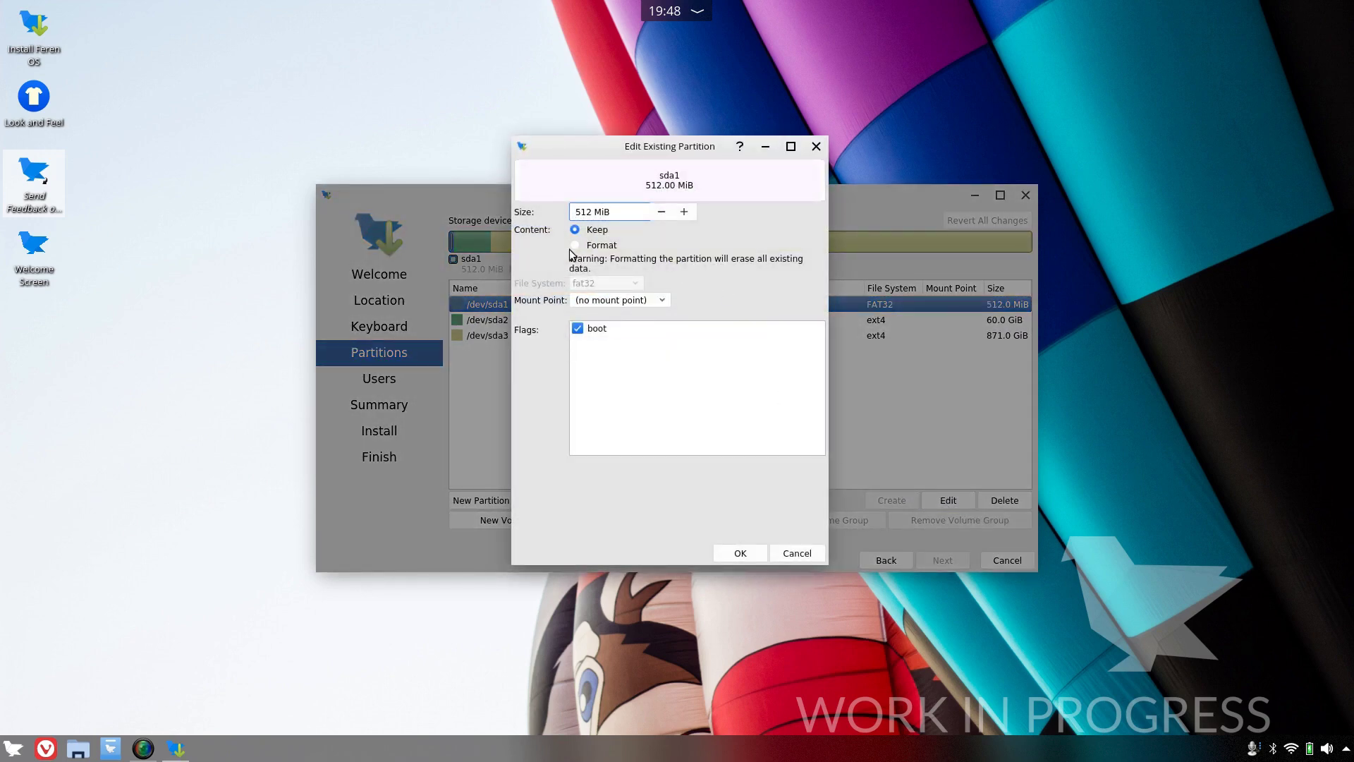
click(575, 245)
click(661, 301)
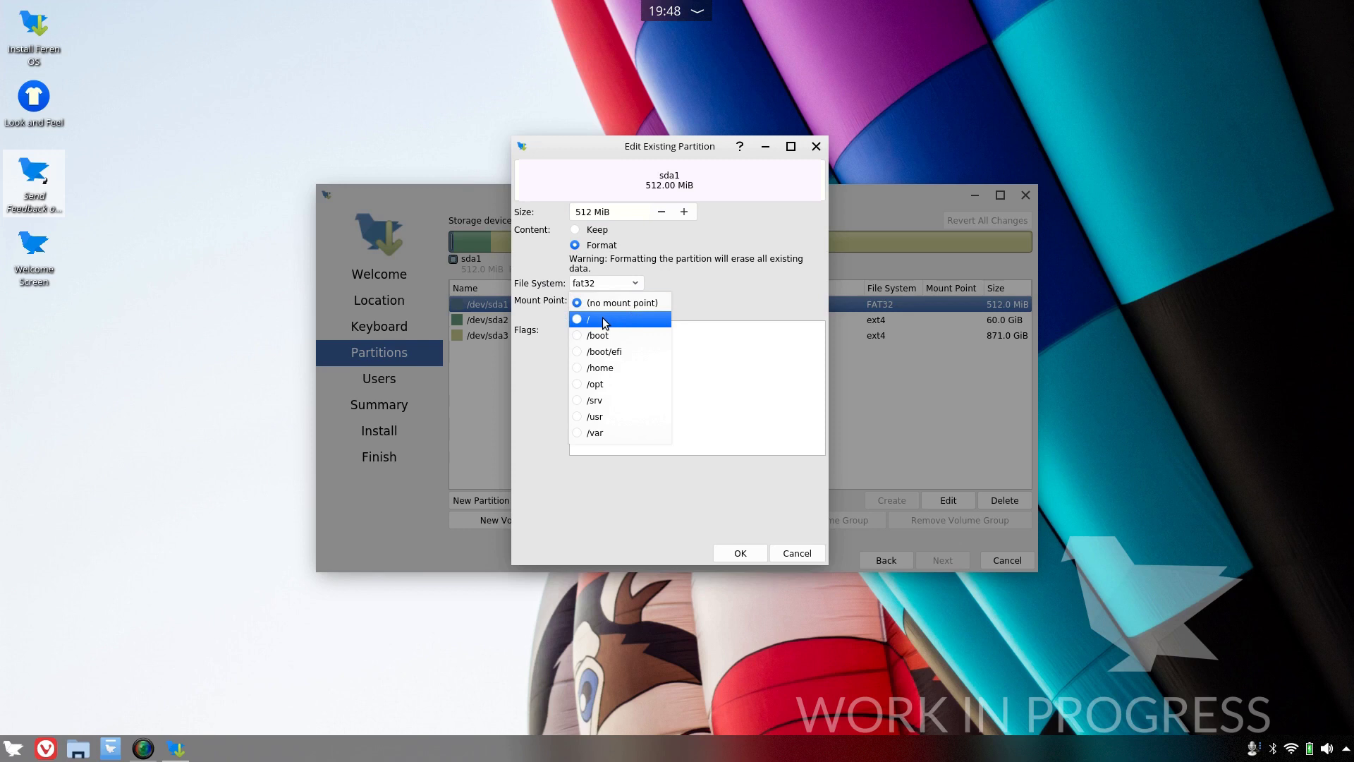
click(616, 352)
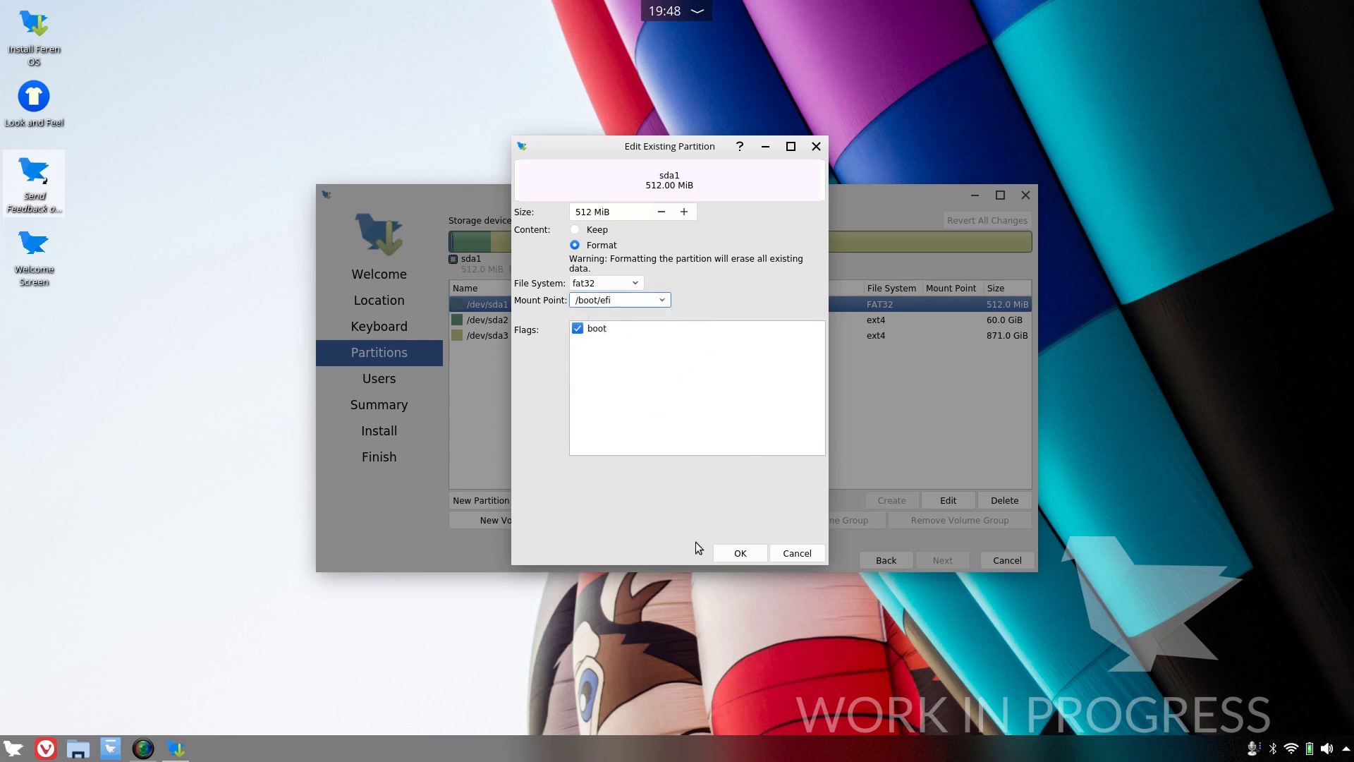
click(740, 553)
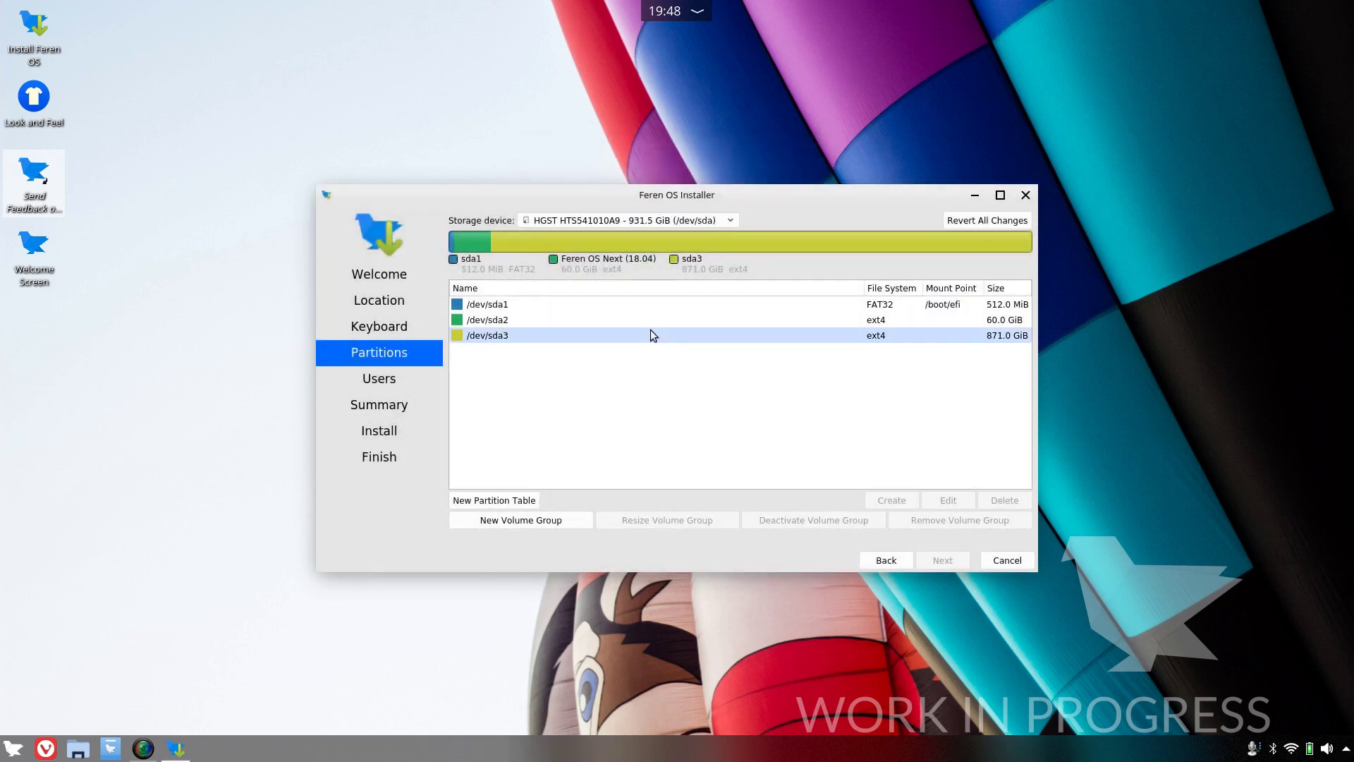
- Set partition /dev/sda2 to be formatted as ext4 with the mount point /
click(493, 319)
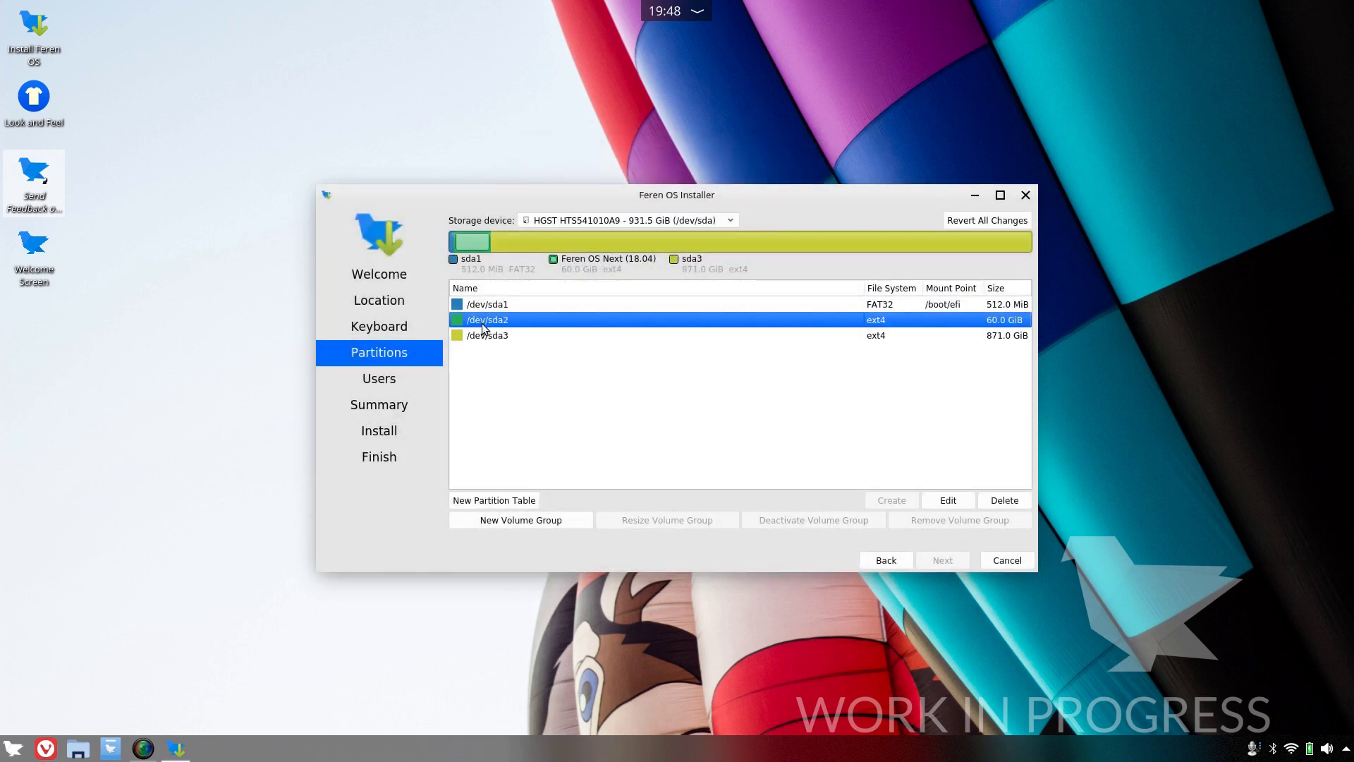
click(948, 501)
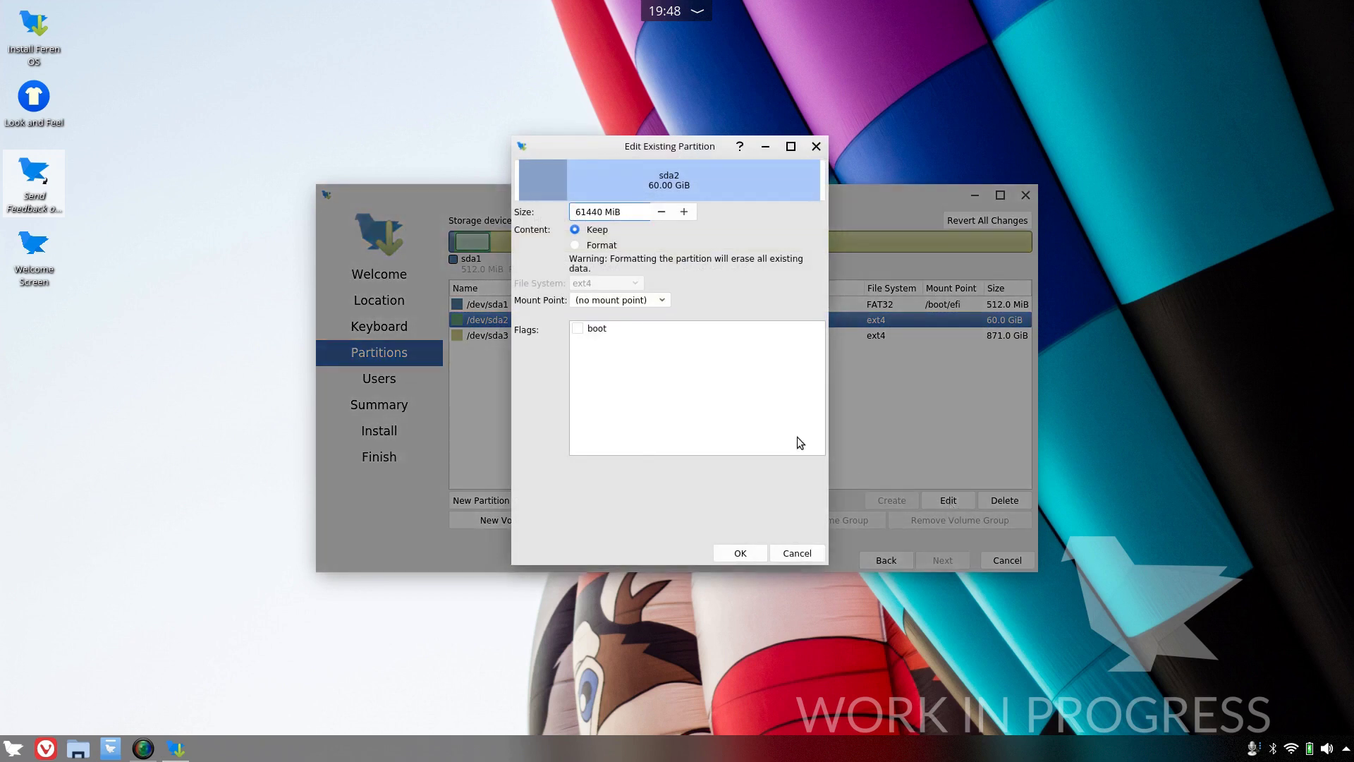
click(576, 246)
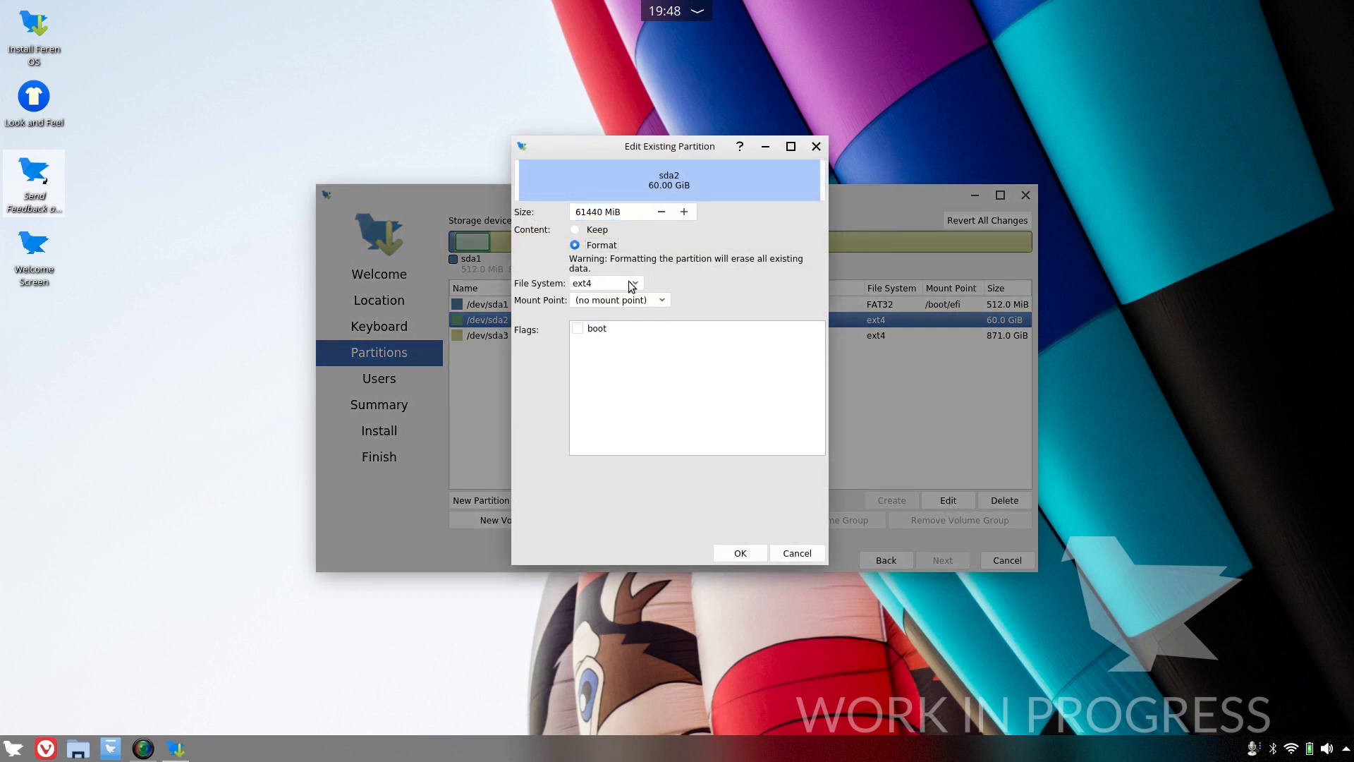
click(662, 304)
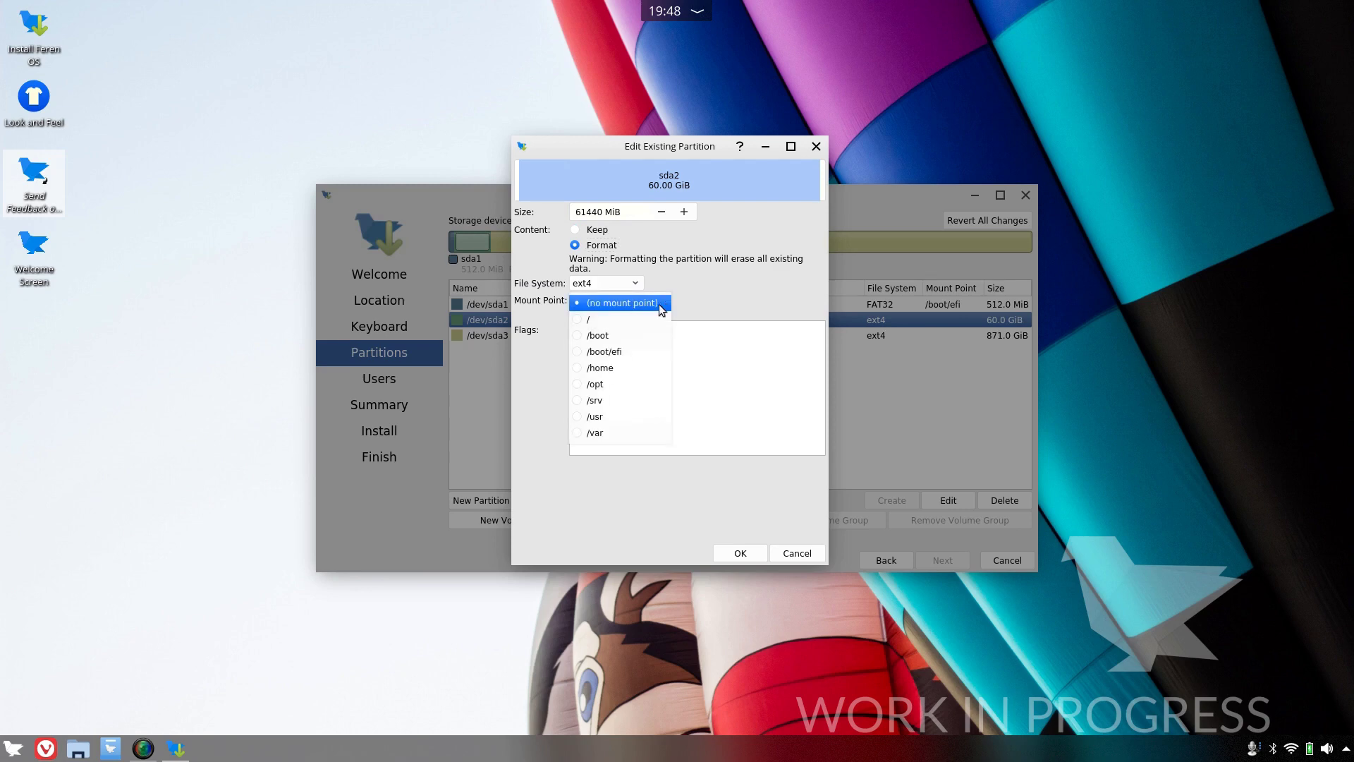
click(638, 321)
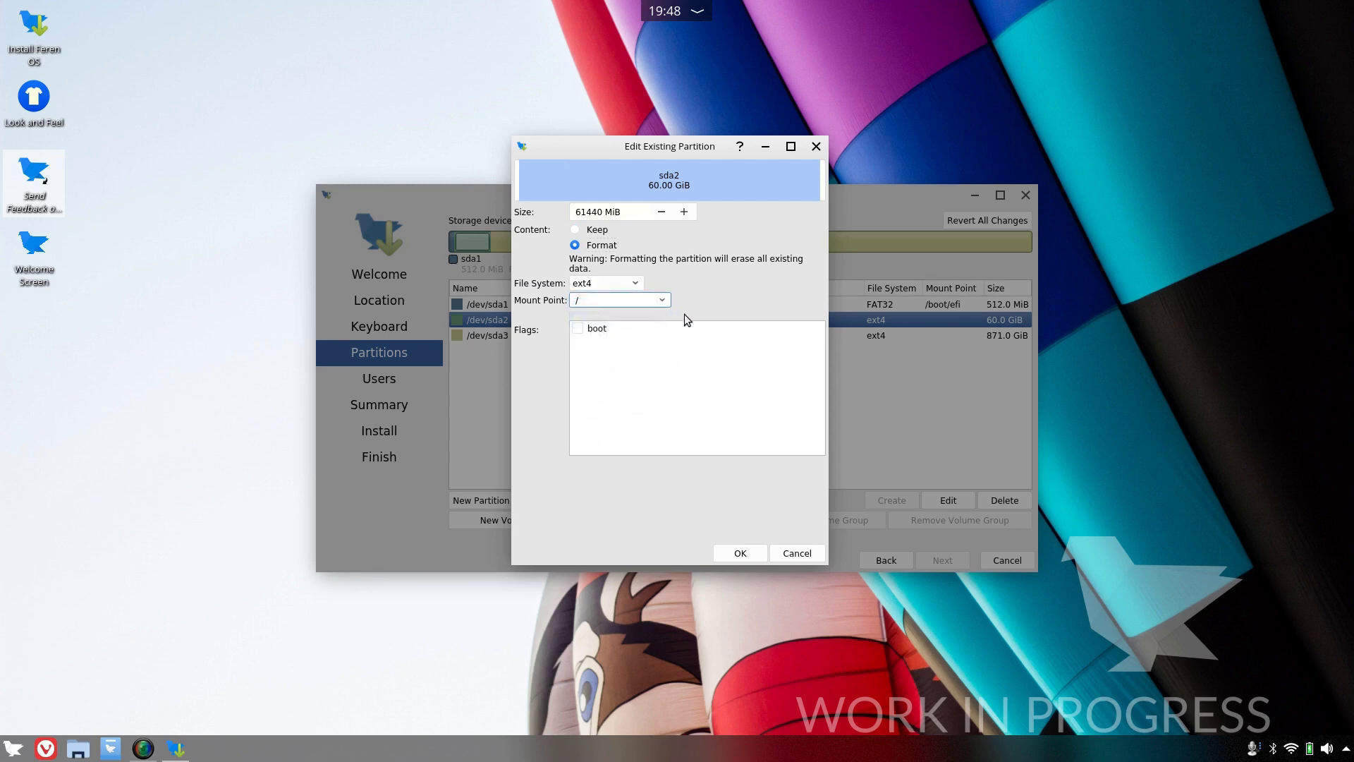
click(758, 553)
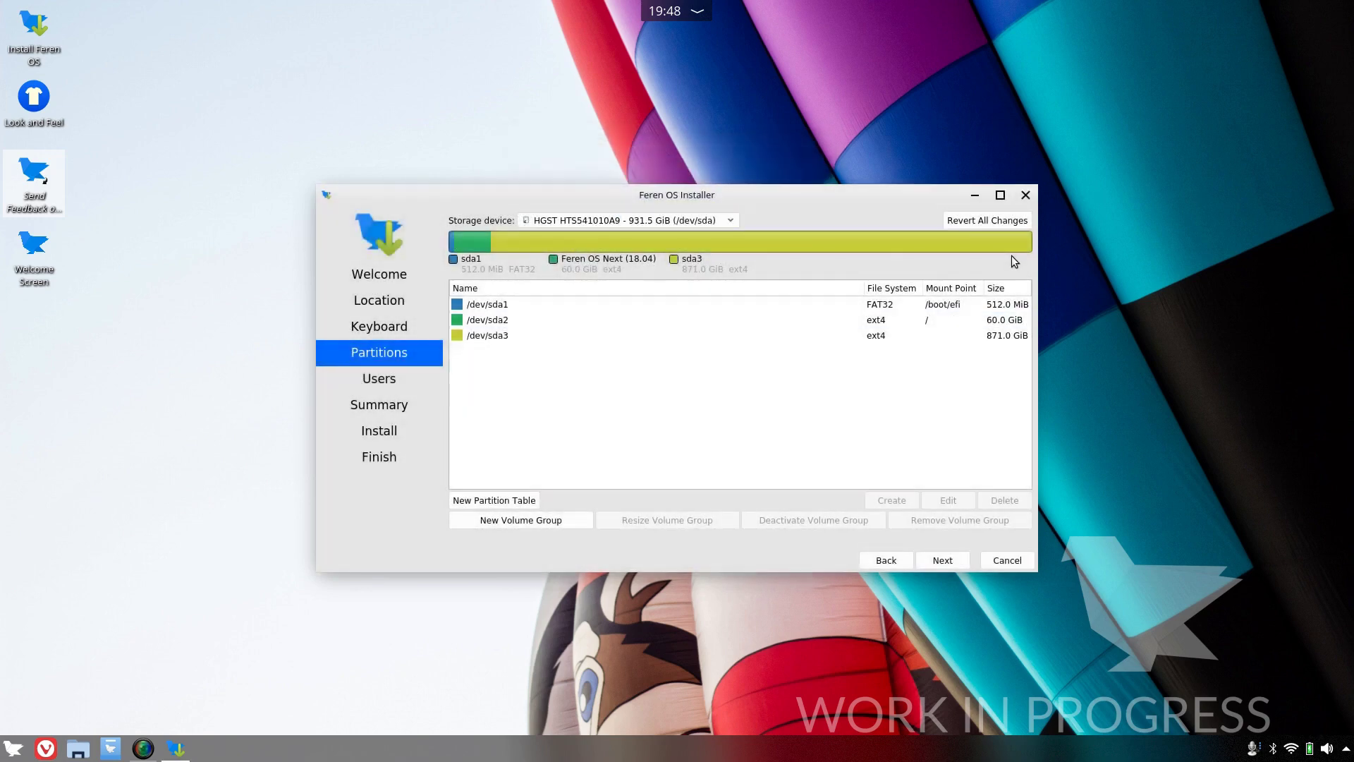
- Recheck the settings of /dev/sda1 and /dev/sda2 without changing them, and continue to the user account setup
click(494, 305)
click(946, 501)
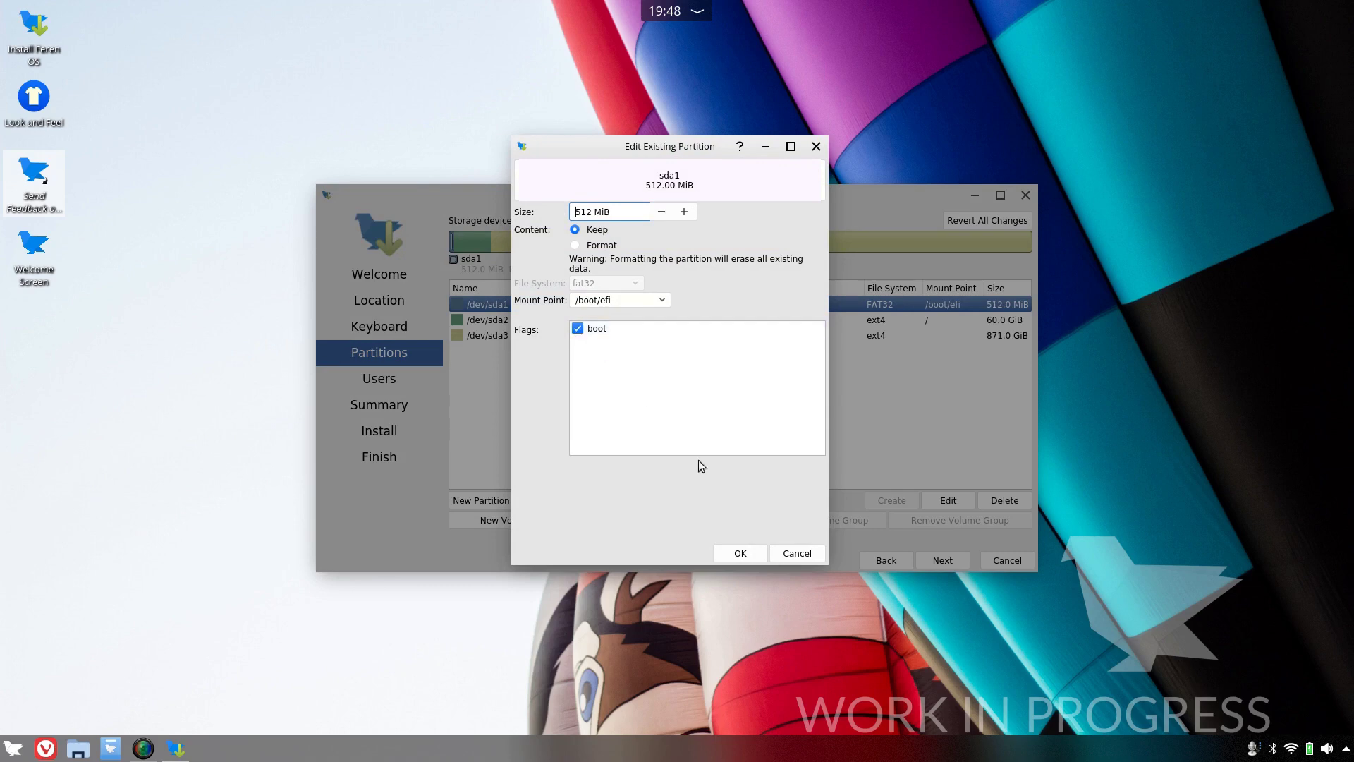
click(740, 553)
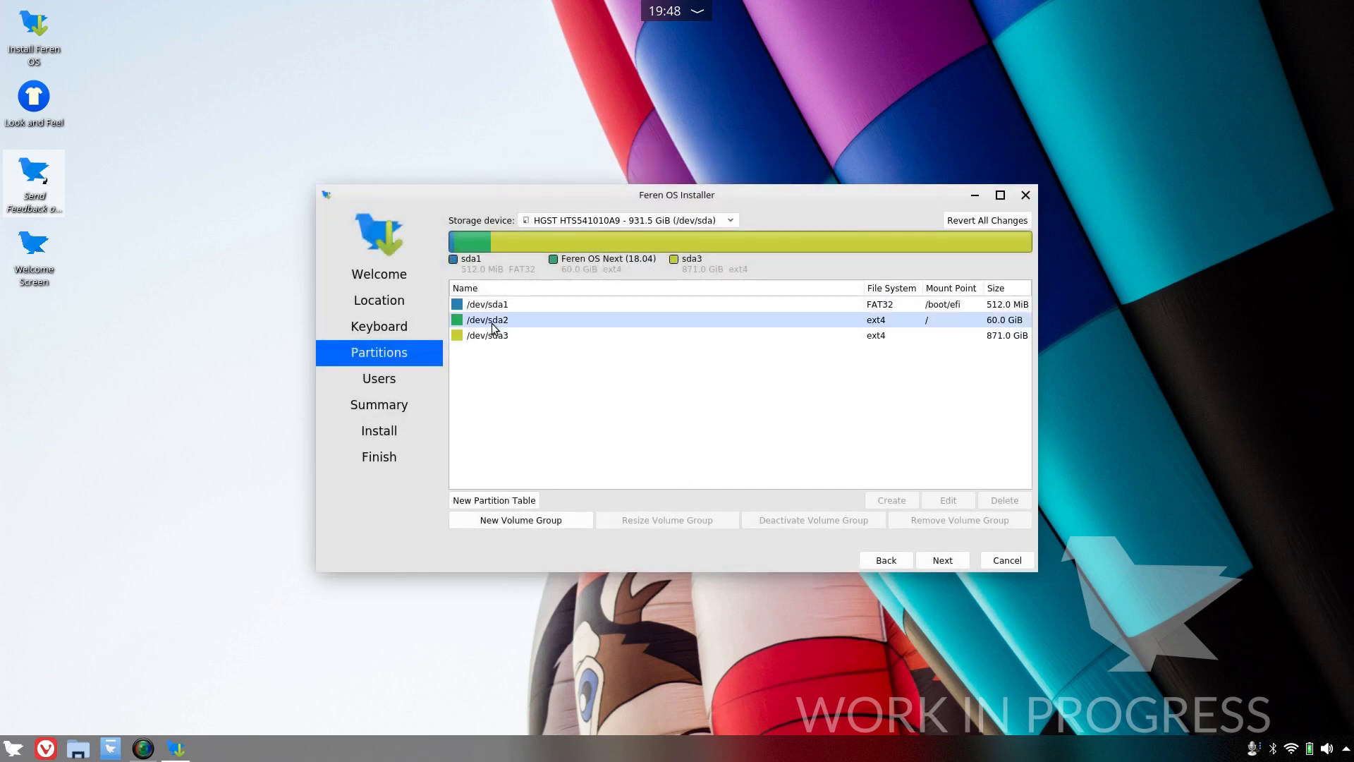
click(485, 323)
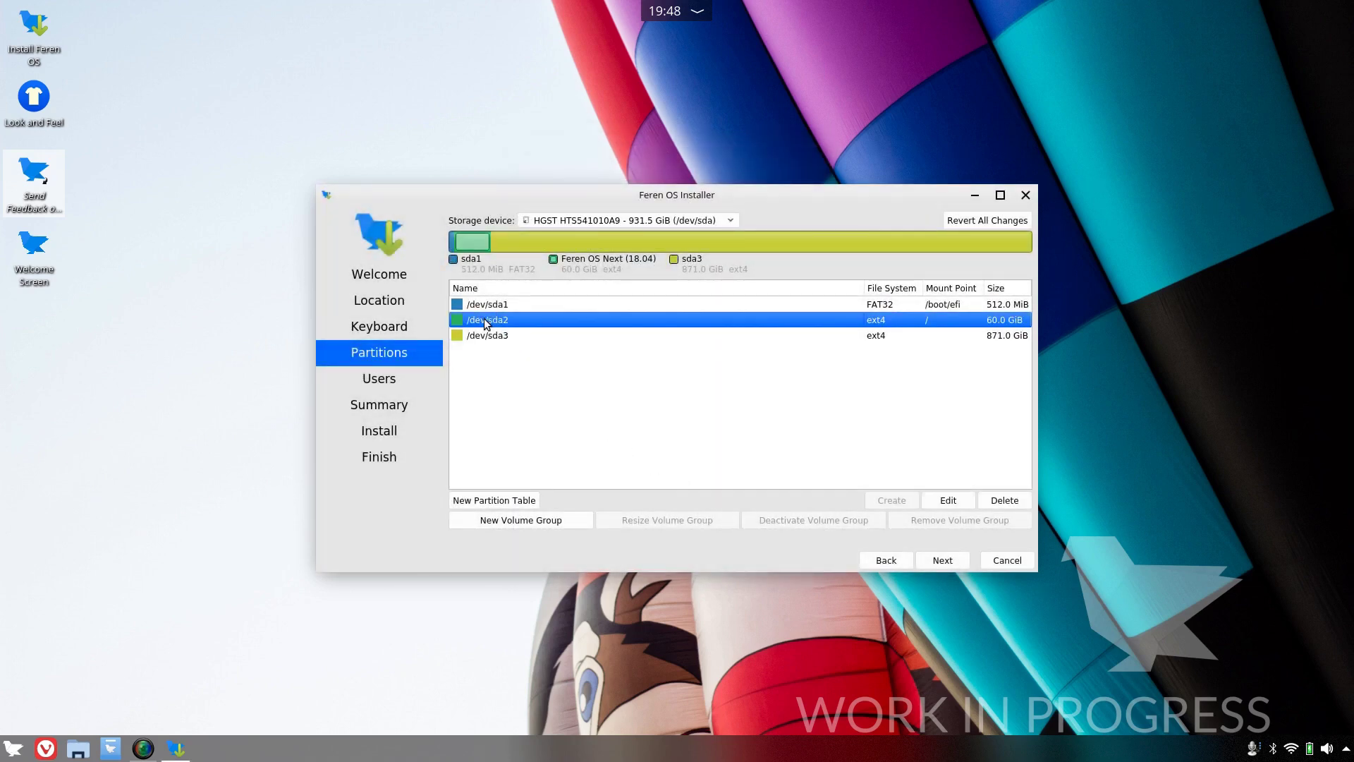
click(938, 505)
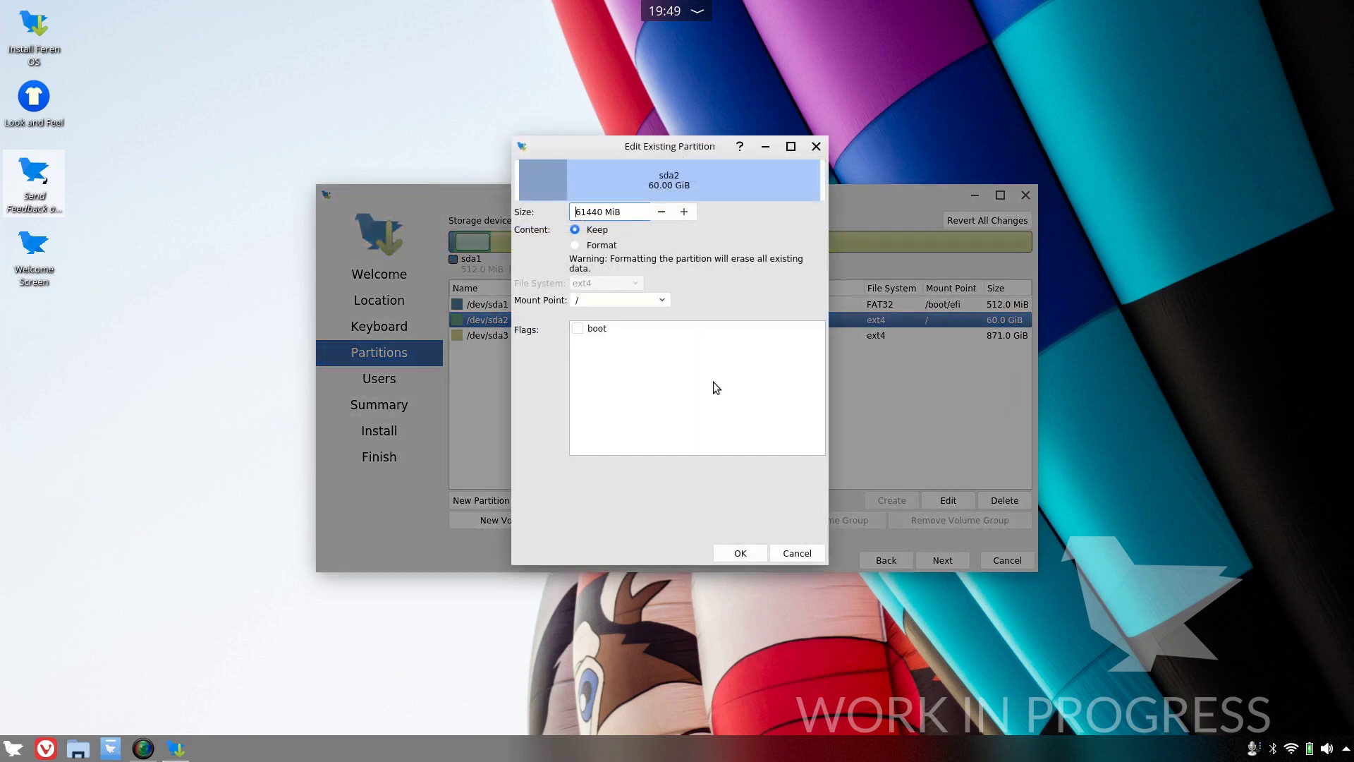
click(740, 553)
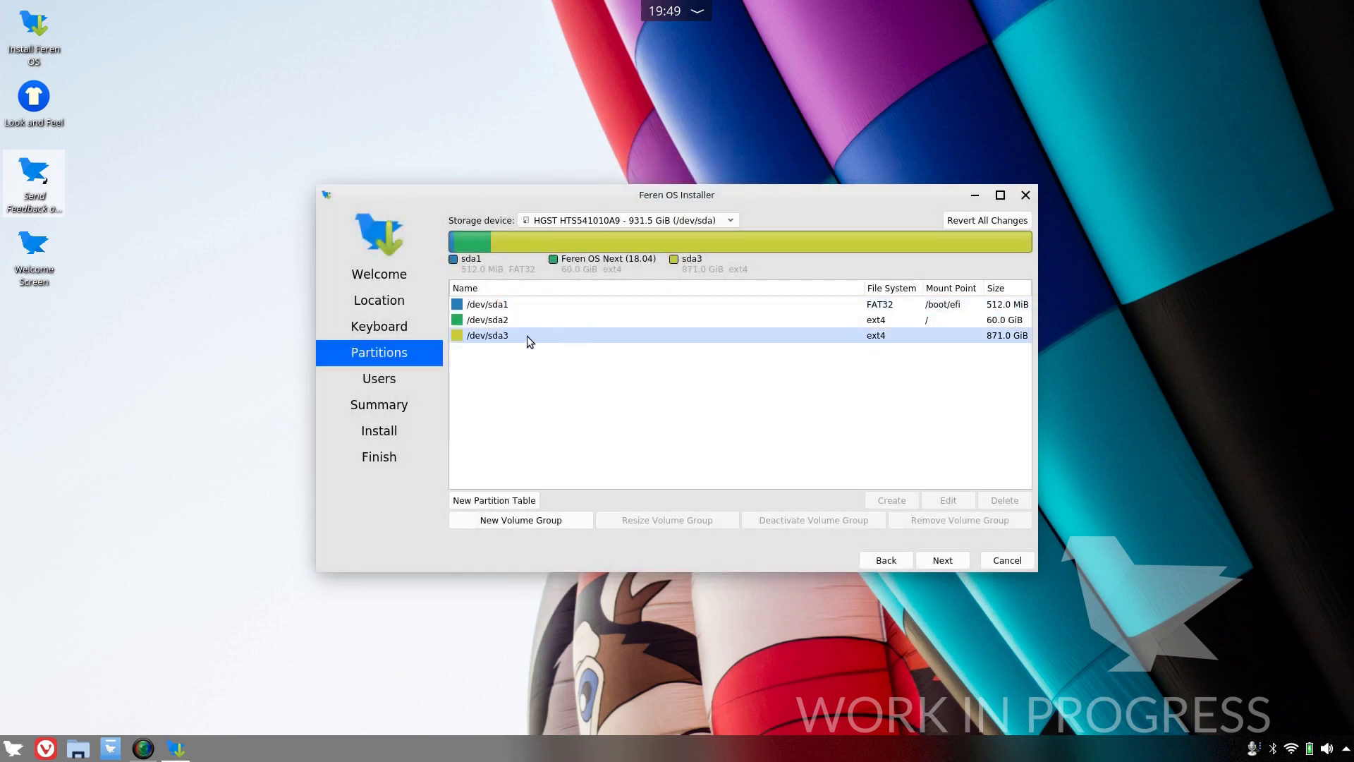
click(496, 341)
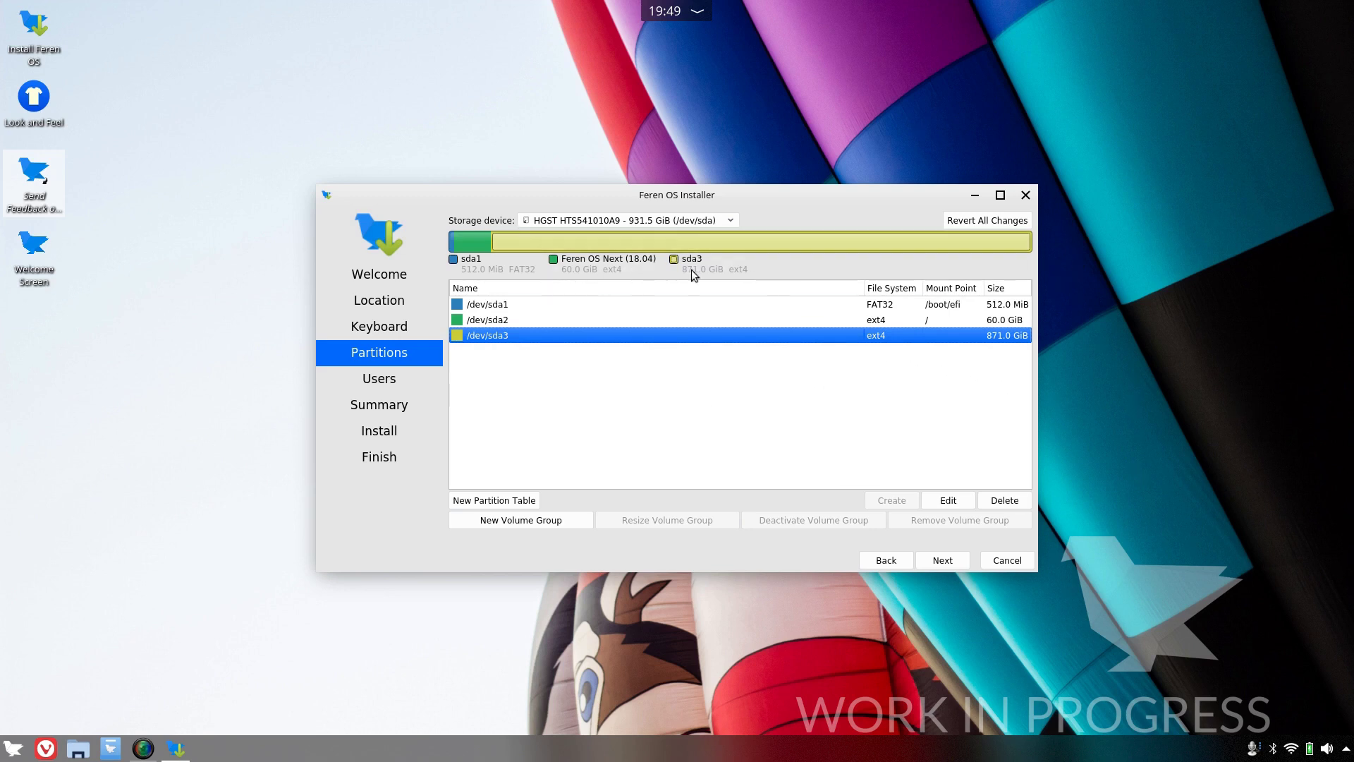
click(943, 561)
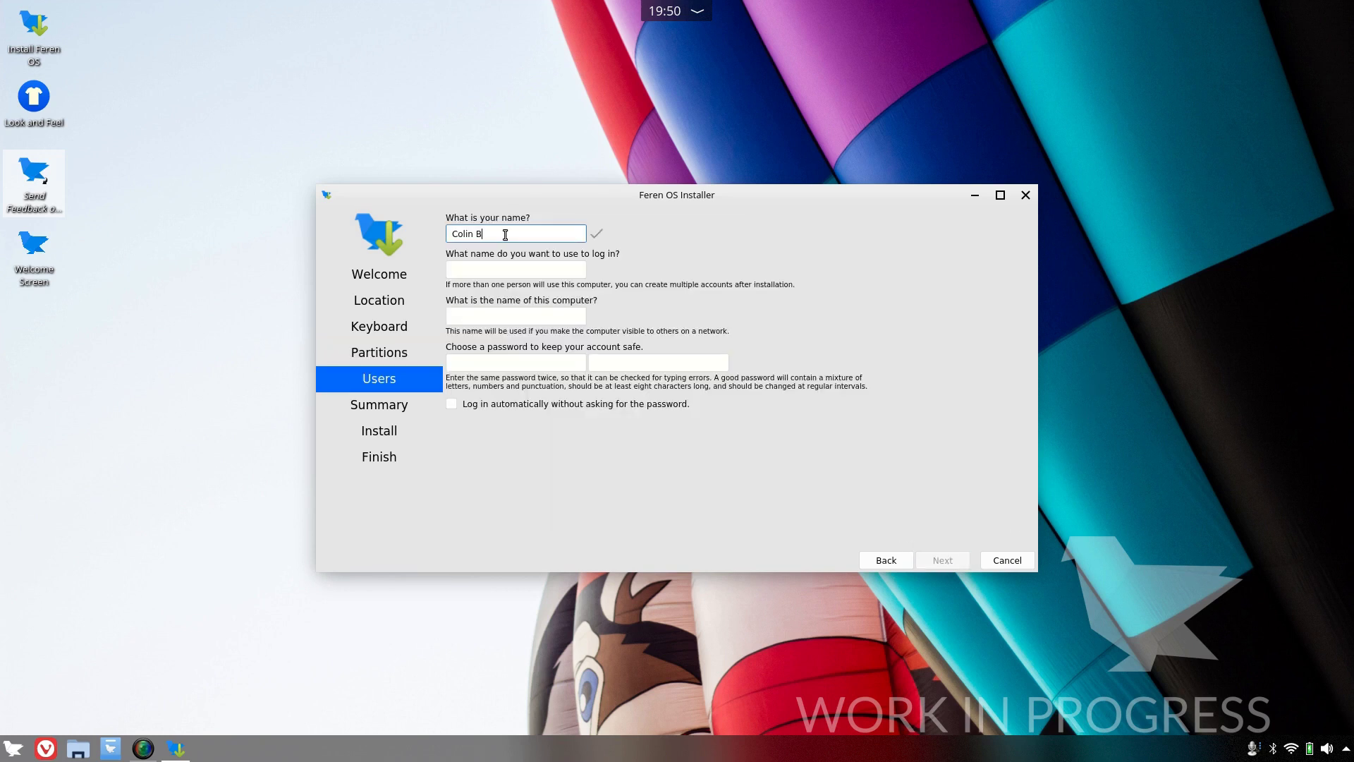
- Fill in the full name and the login name, and name the computer feren-toshiba
text(rash)
key(Tab)
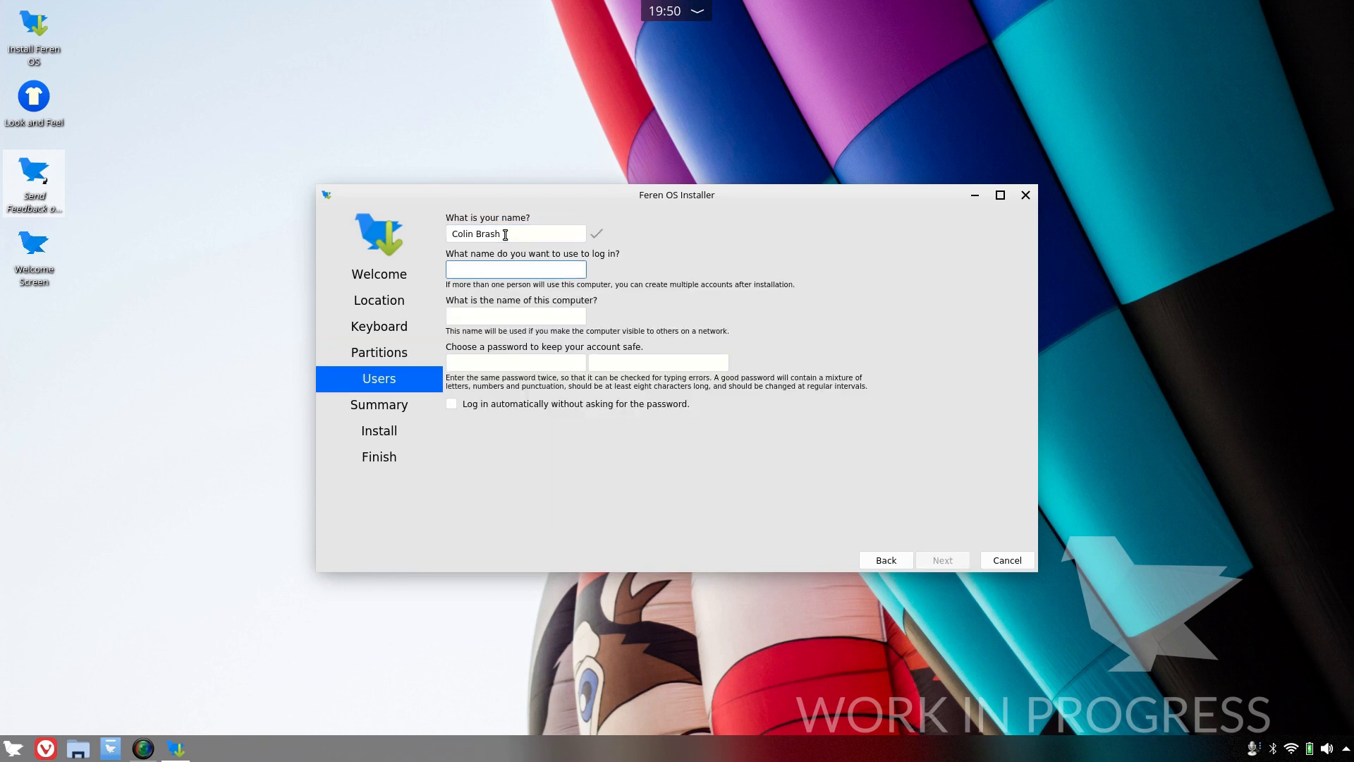
text(colin)
key(Tab)
text(f)
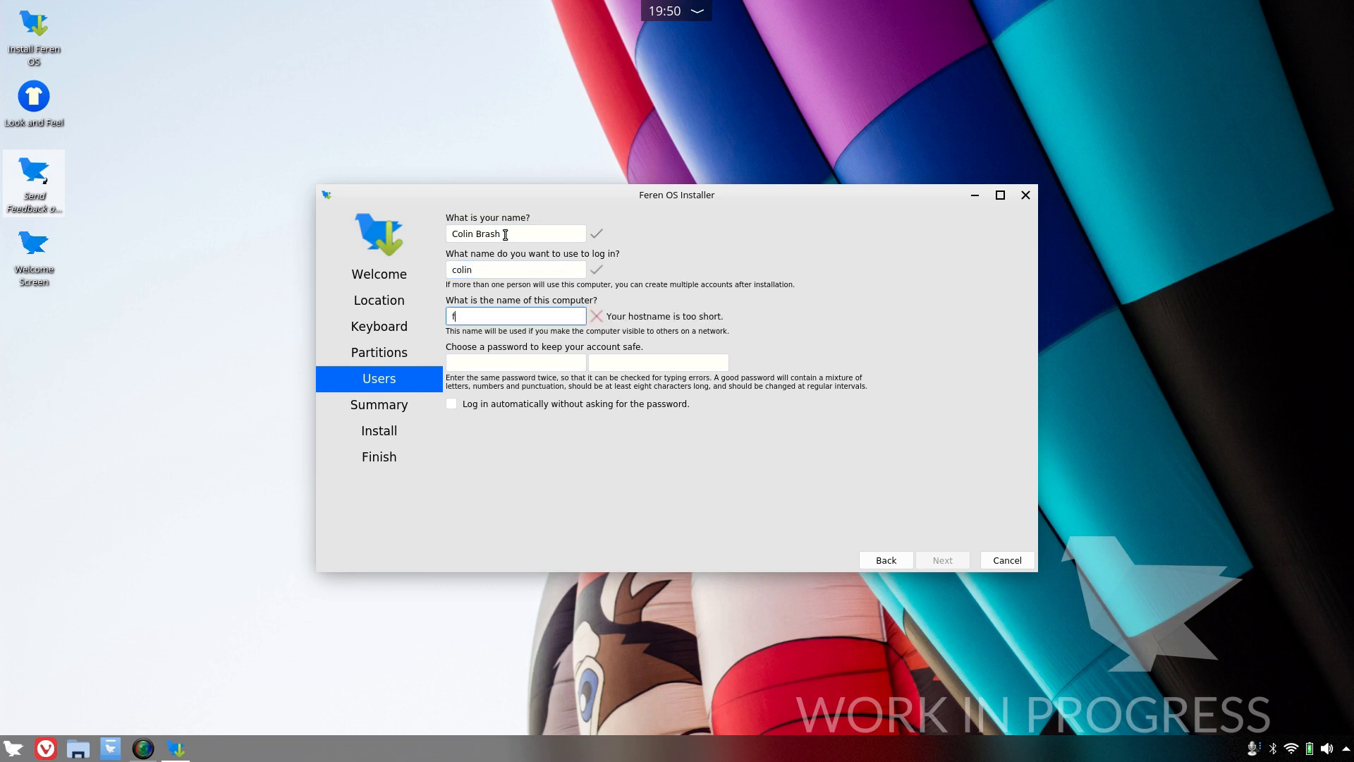
text(eren-toshiba)
- Enter the account password in both password fields and continue to the installation summary
key(Tab)
text(********)
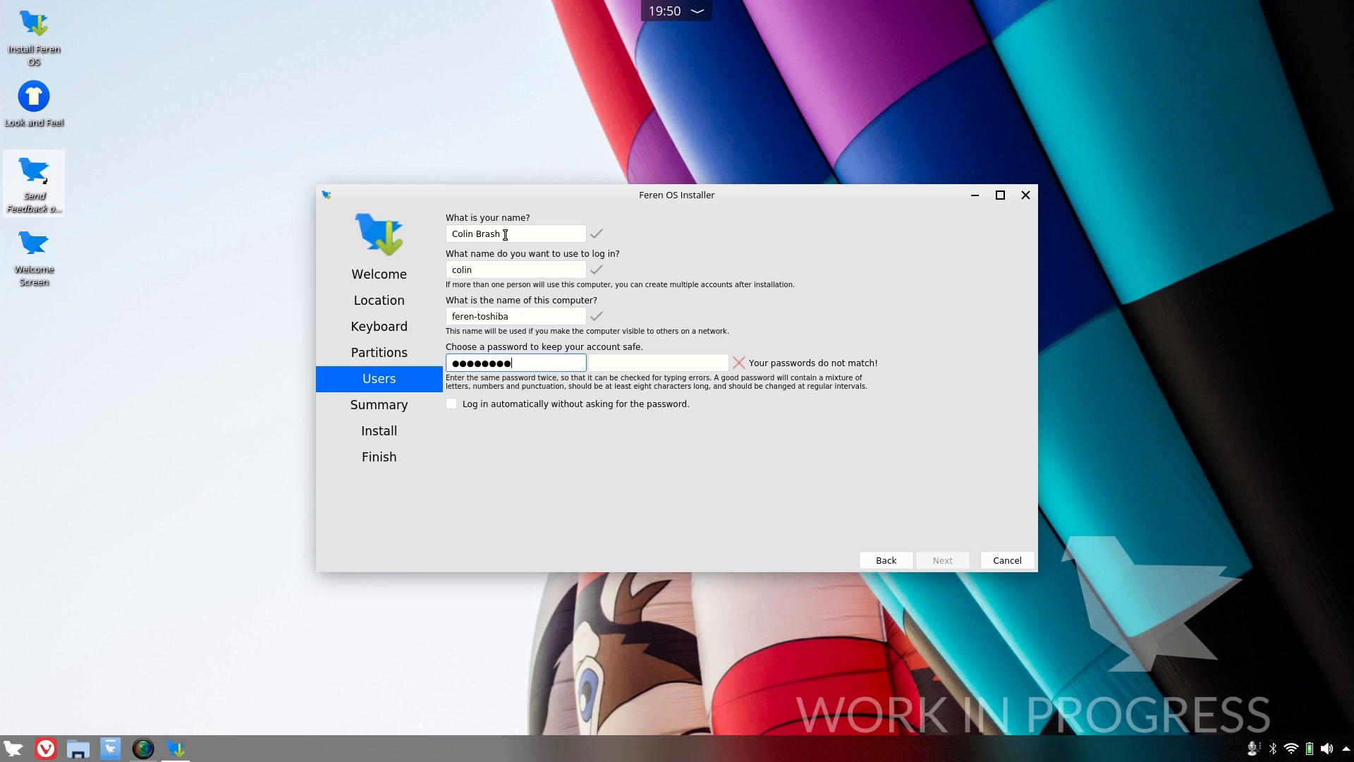
key(Tab)
text(********)
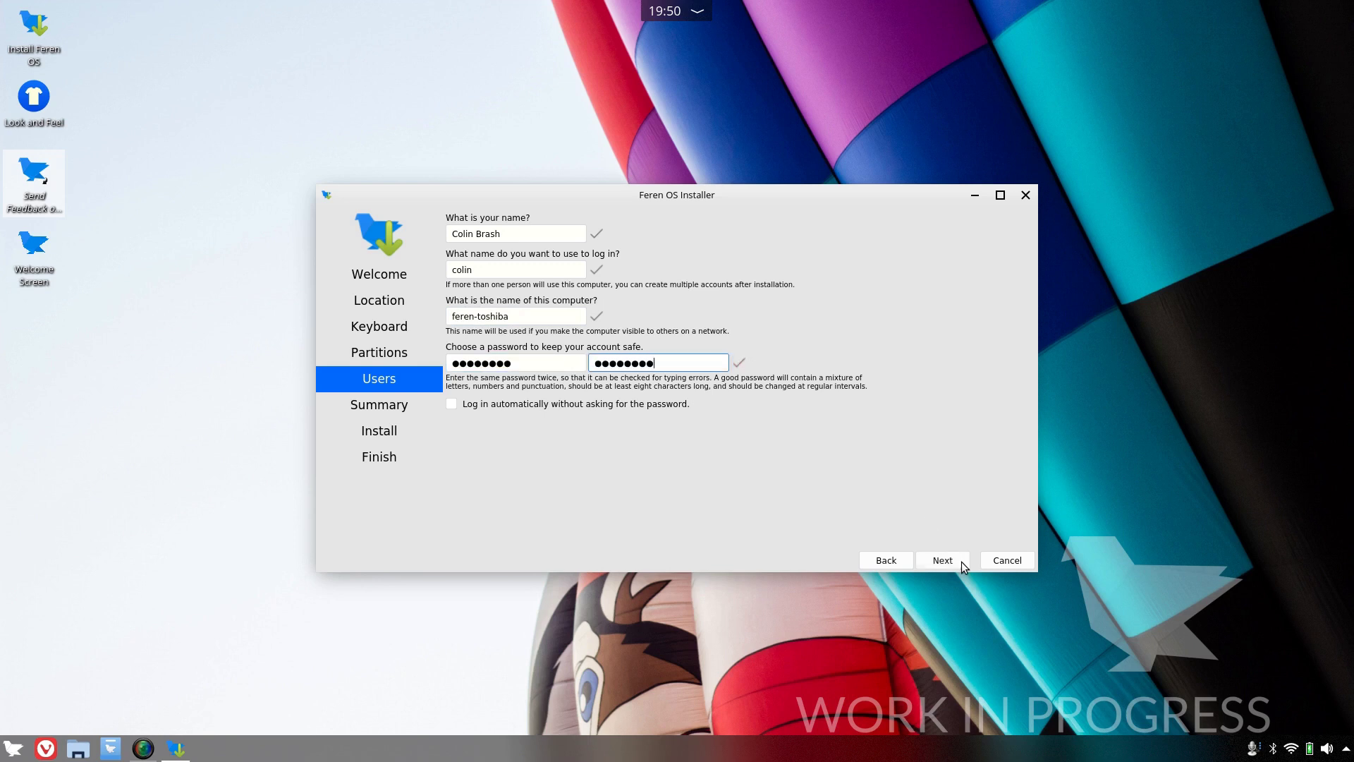
click(957, 562)
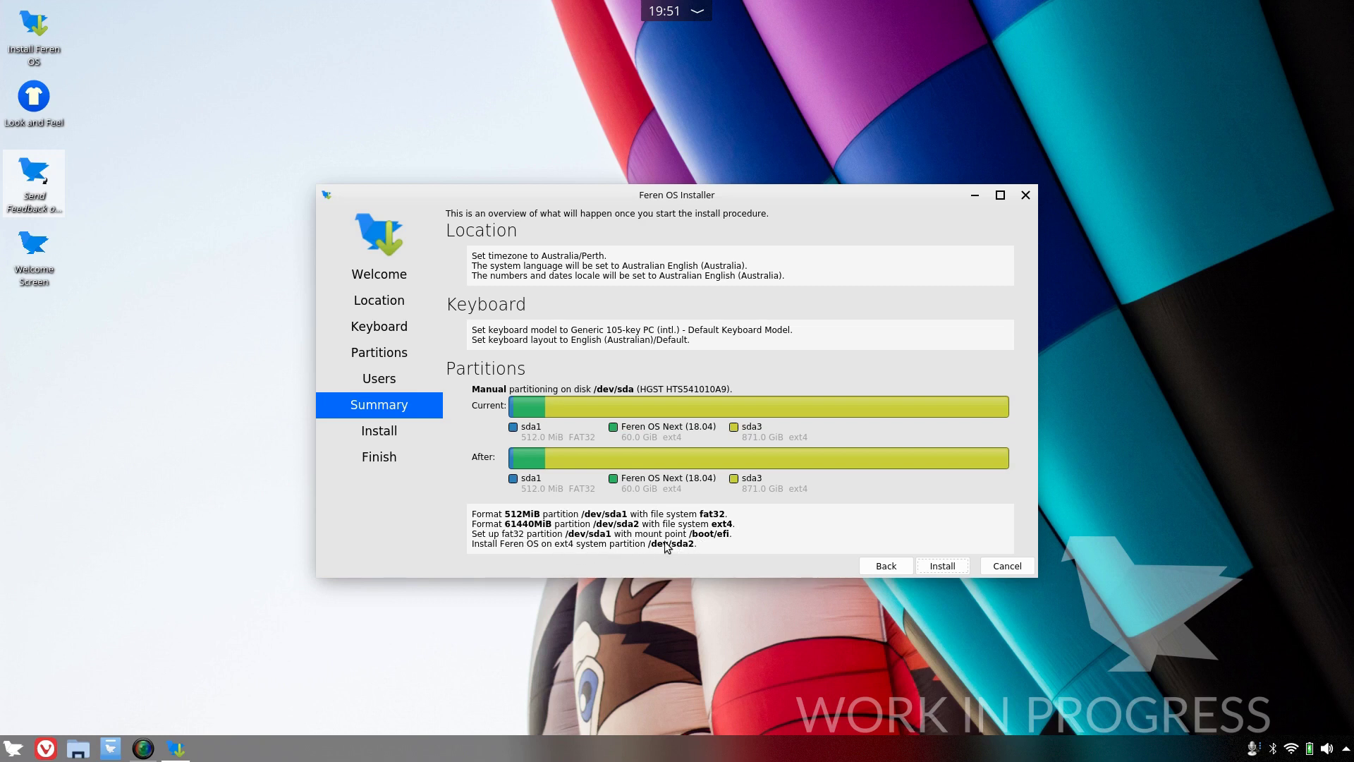
- Start installing Feren OS from the summary and confirm the disk changes
click(943, 566)
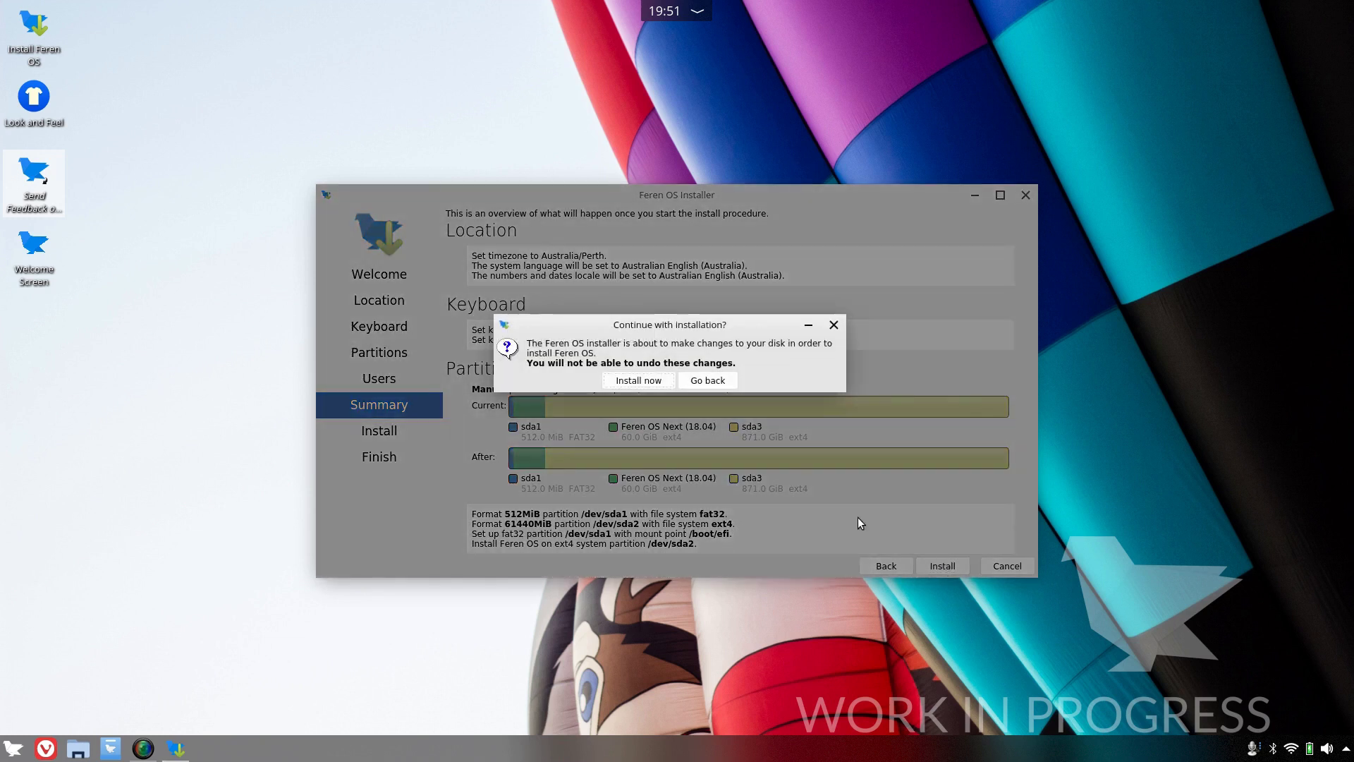
click(628, 381)
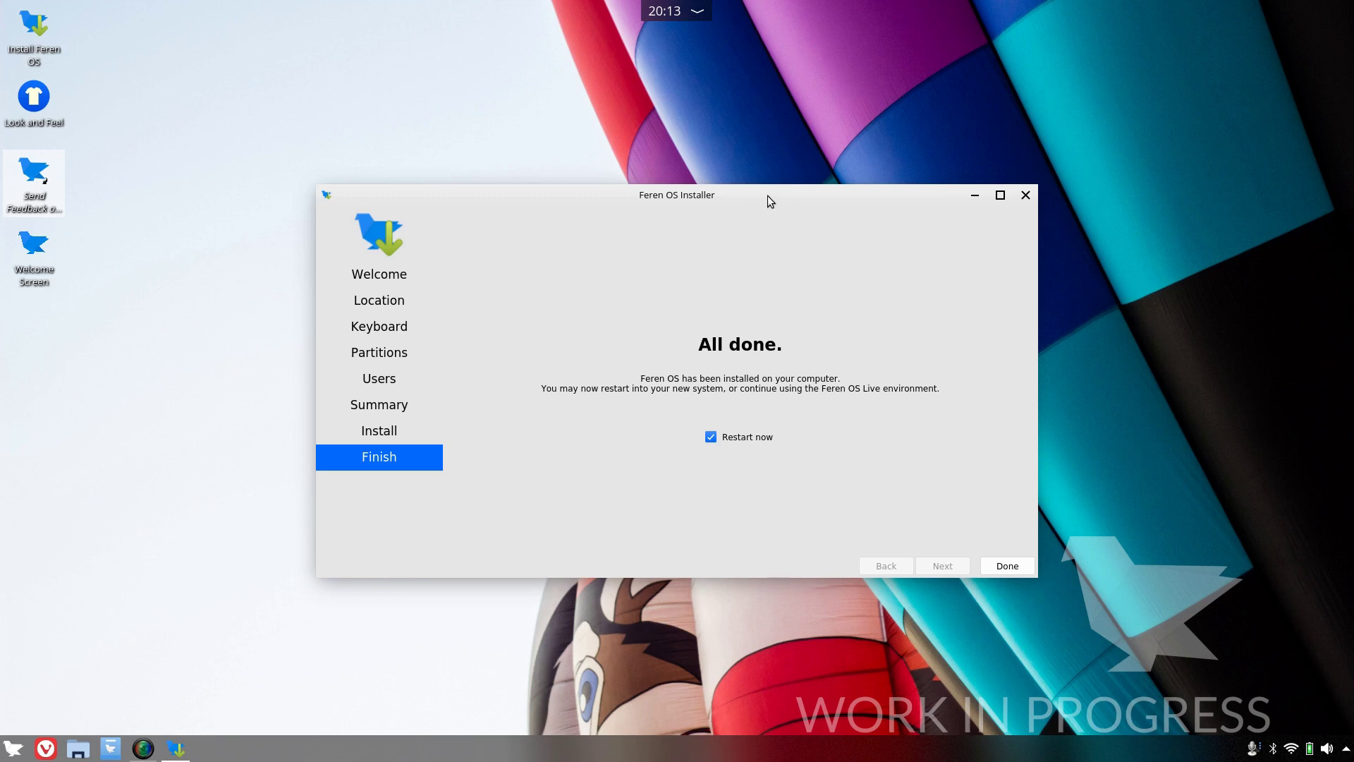
drag(767, 196, 741, 137)
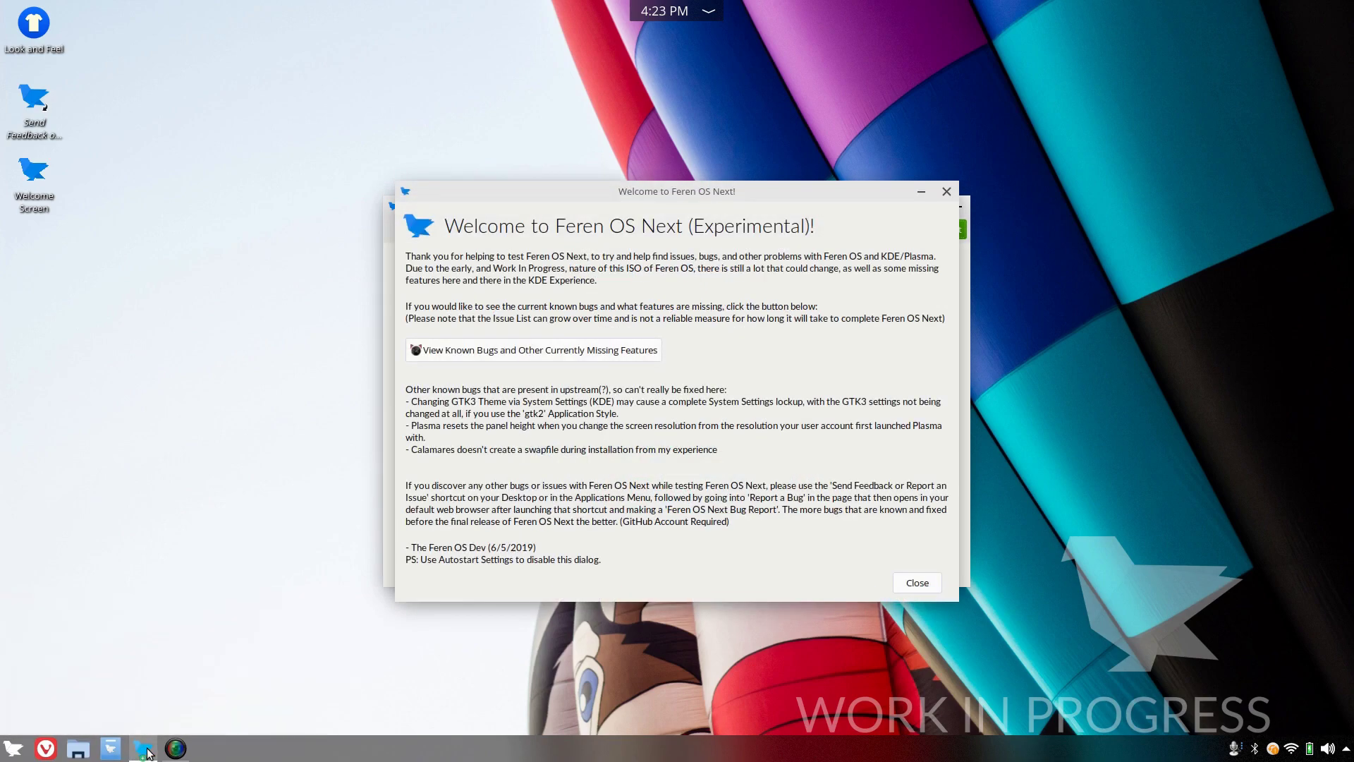
- Bring the experimental Feren OS Next welcome notice forward, read its known bugs and feedback instructions, and close it
click(147, 748)
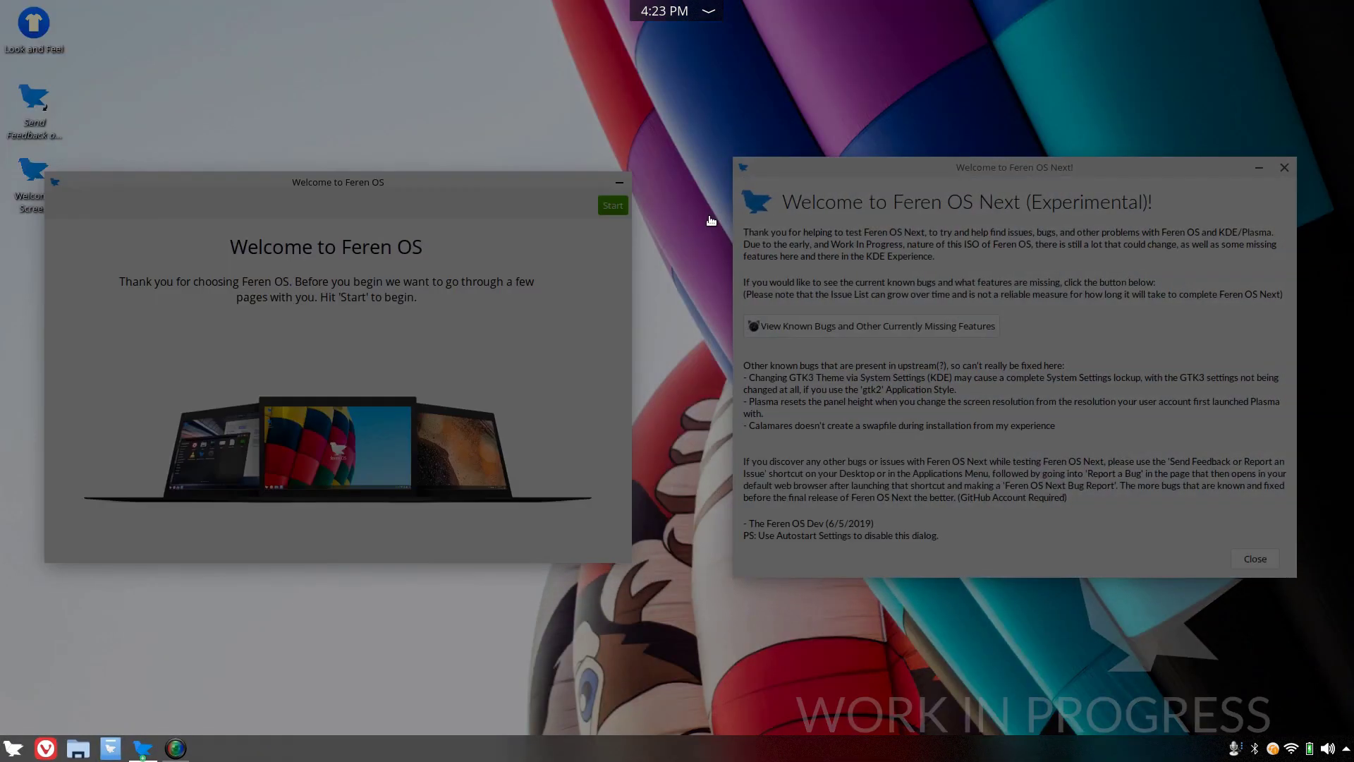
click(759, 247)
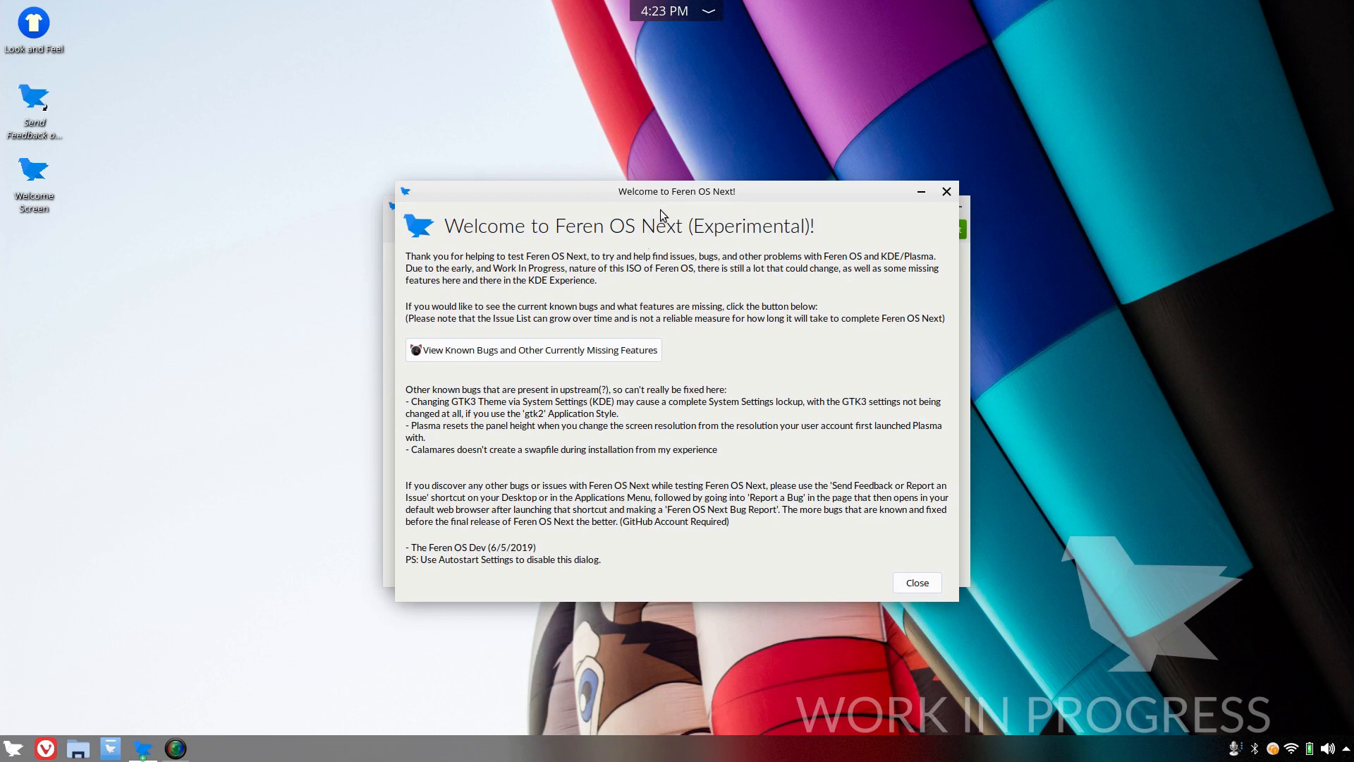
drag(651, 192, 512, 156)
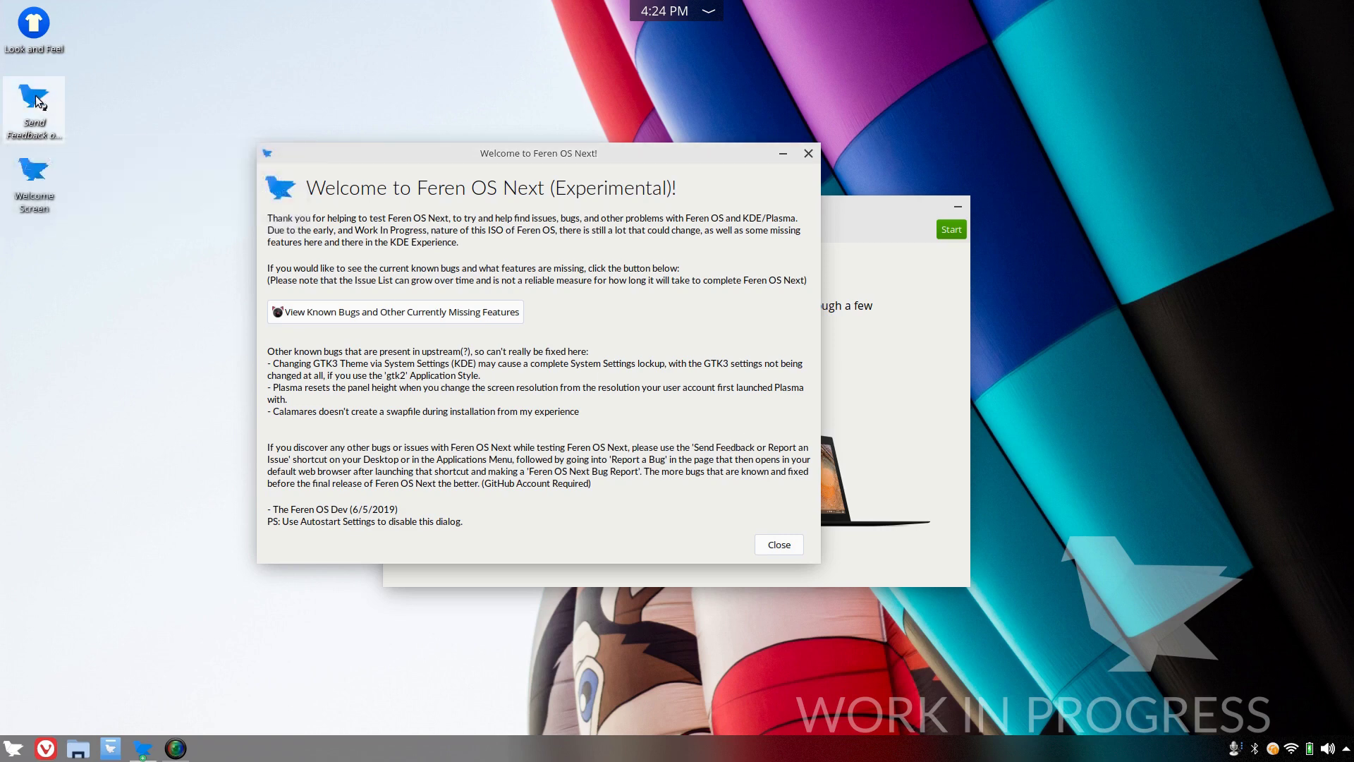
click(777, 545)
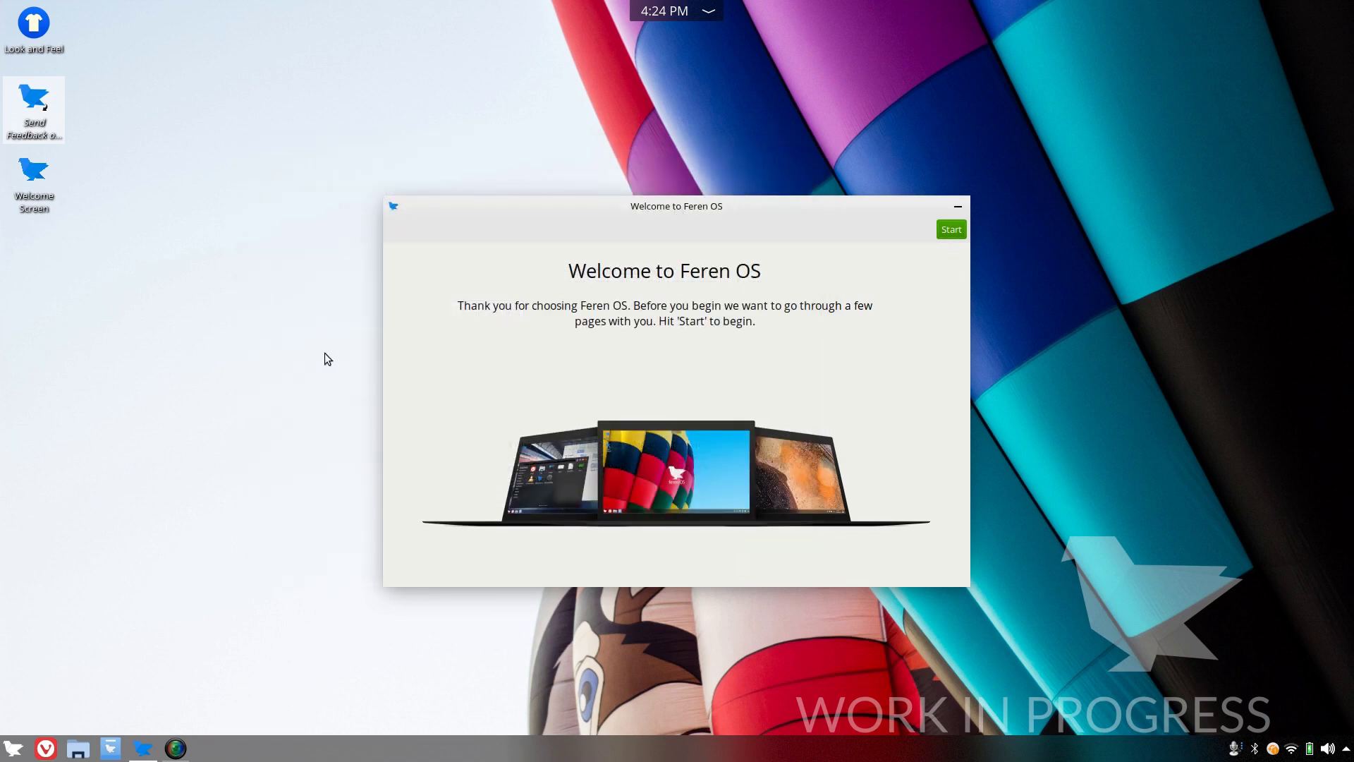
- Begin the Feren OS welcome tour and install the restricted codecs, authenticating with the account password
click(951, 230)
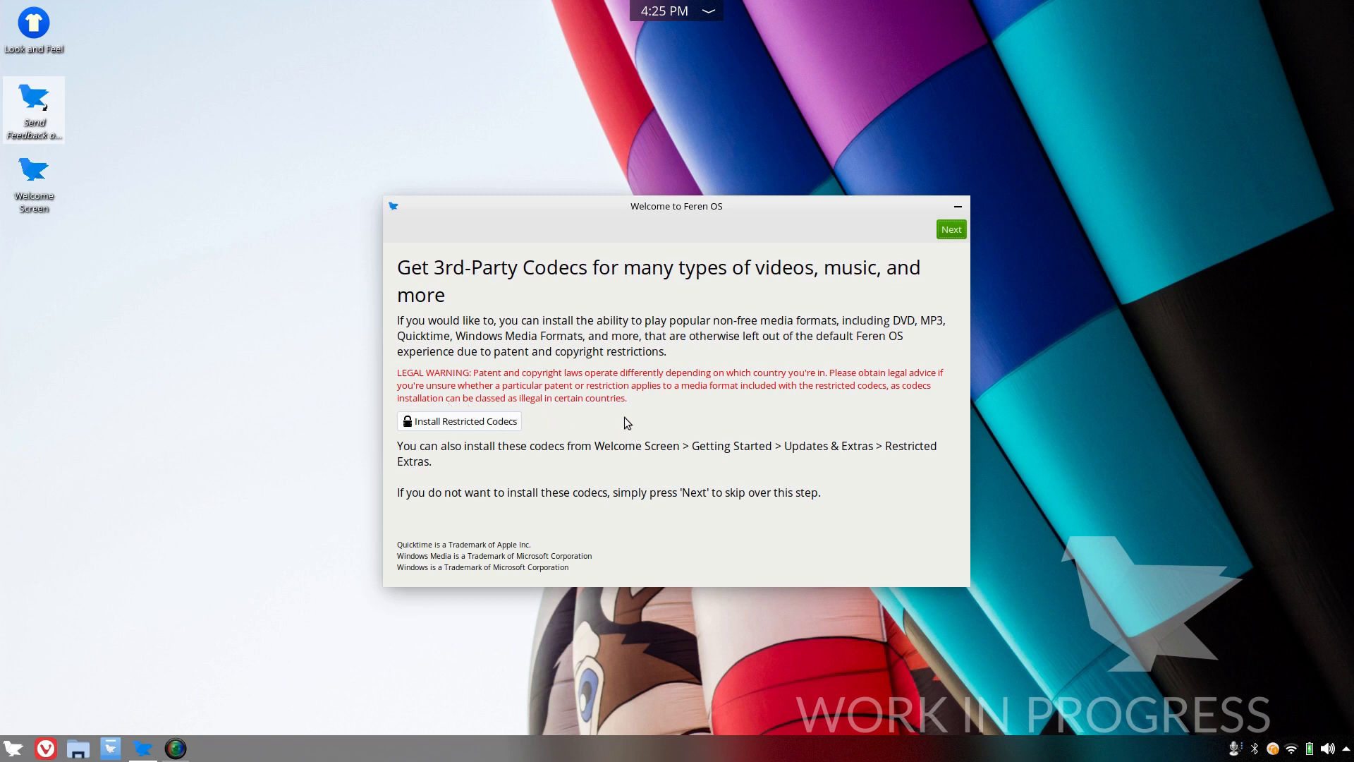
click(473, 423)
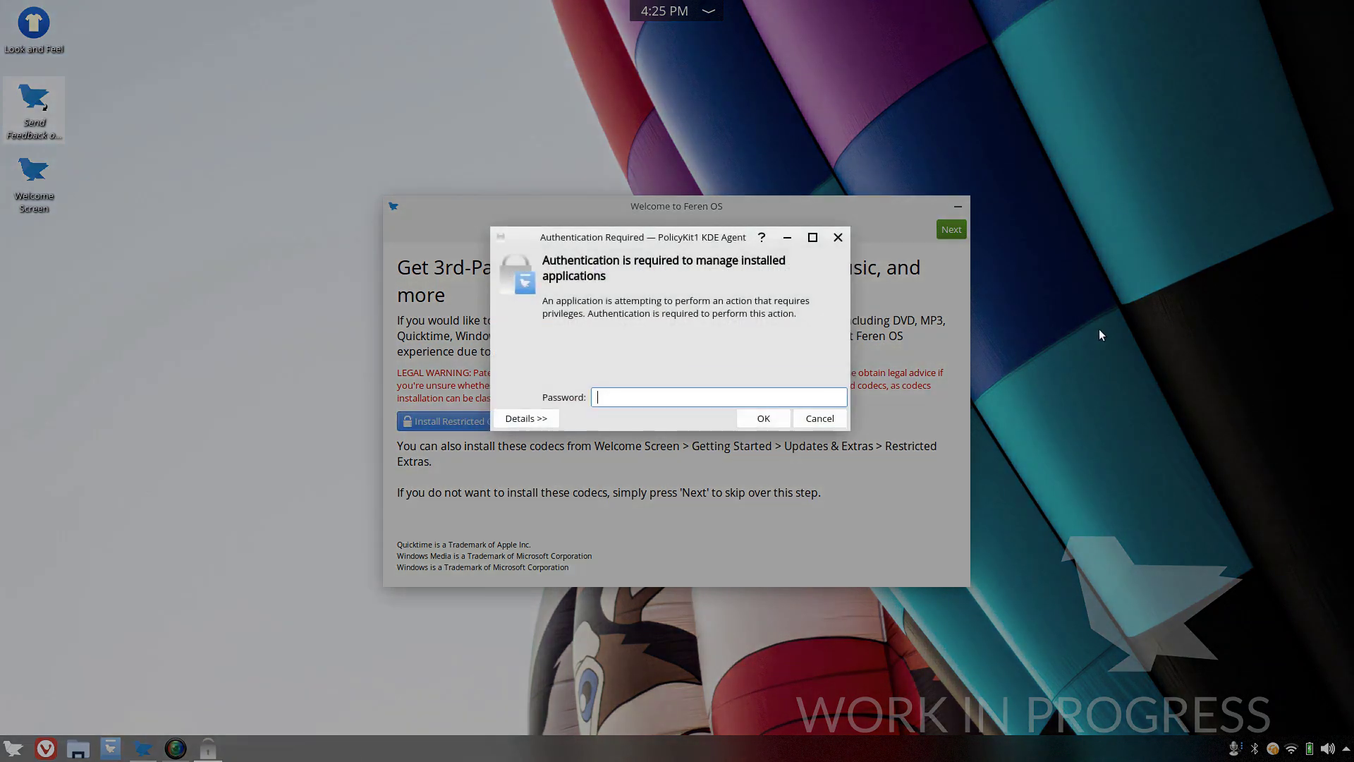
key(Return)
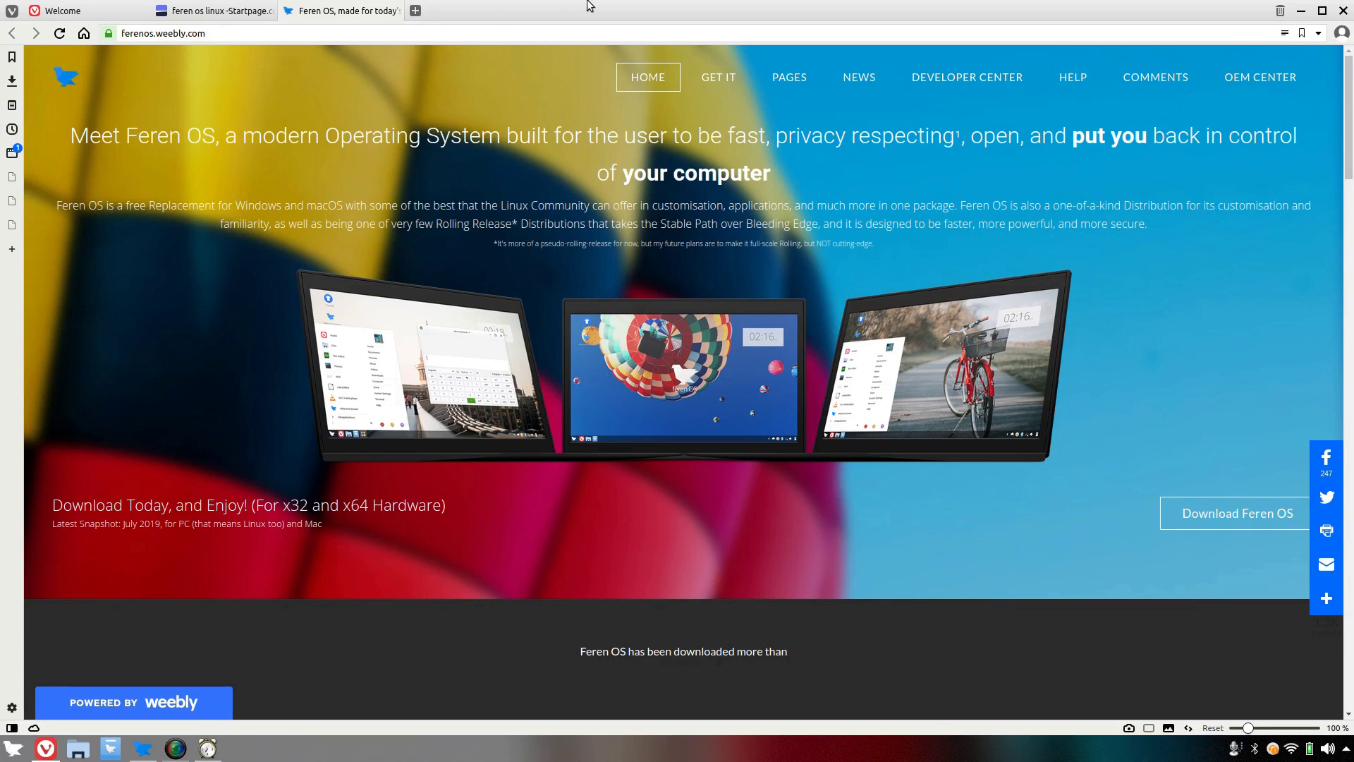
- In the Vivaldi browser, open the Get It page of ferenos.weebly.com and examine the Feren OS Next description and specifications
mouse_move(719, 78)
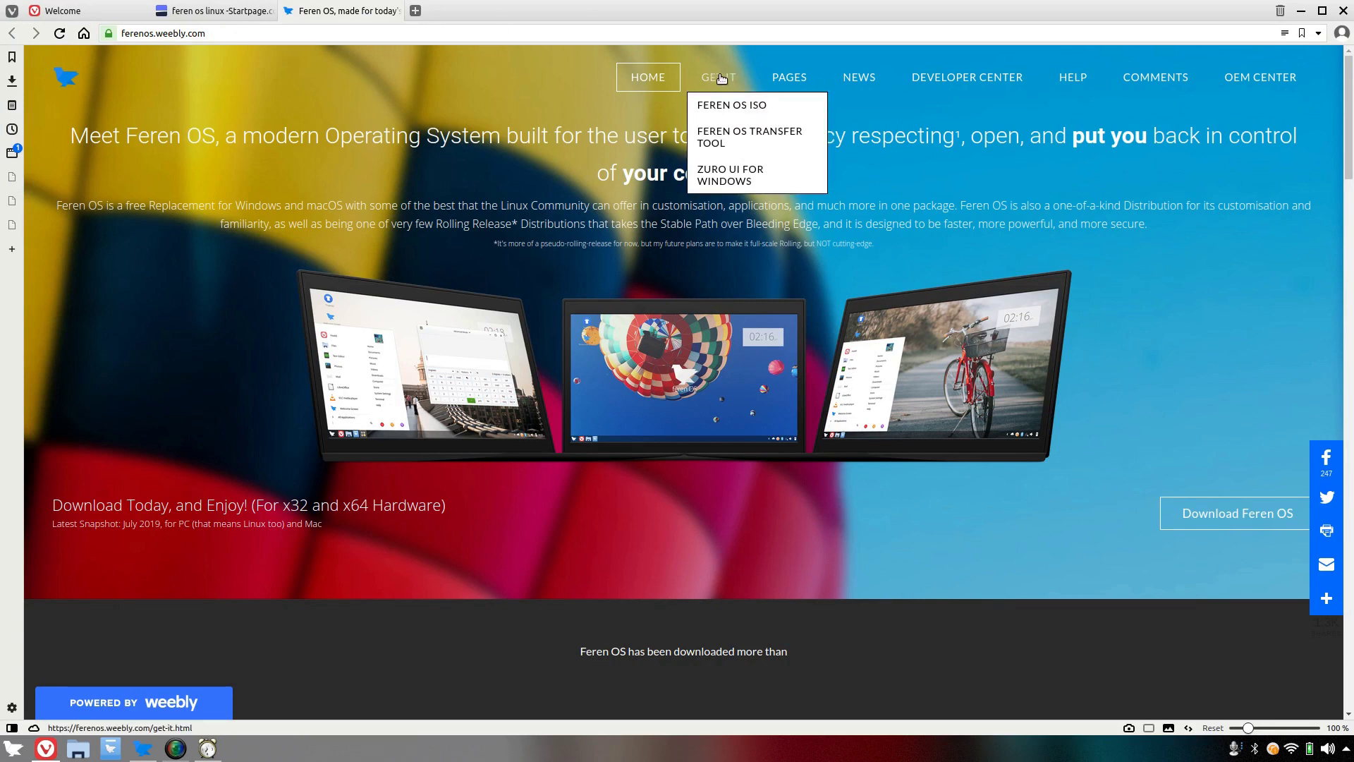
click(719, 77)
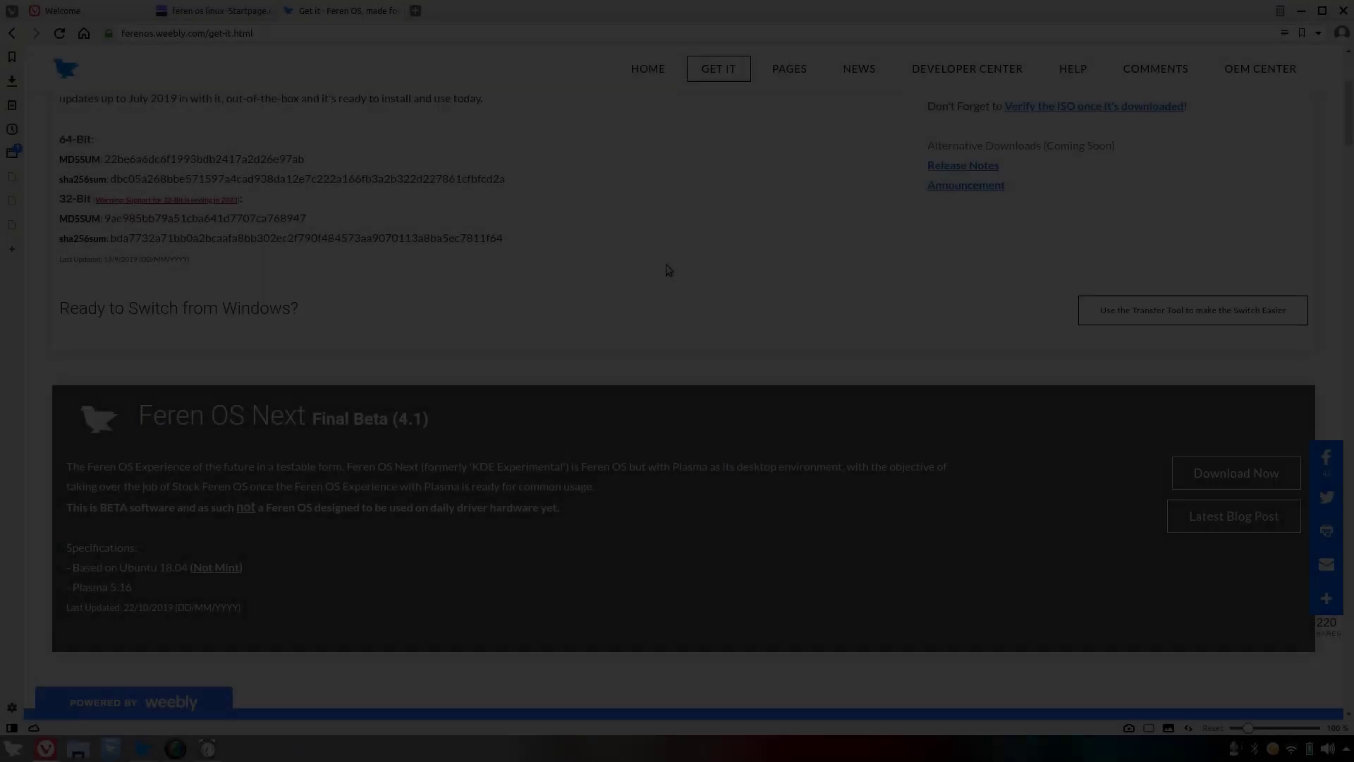
scroll(665, 270, down, 2)
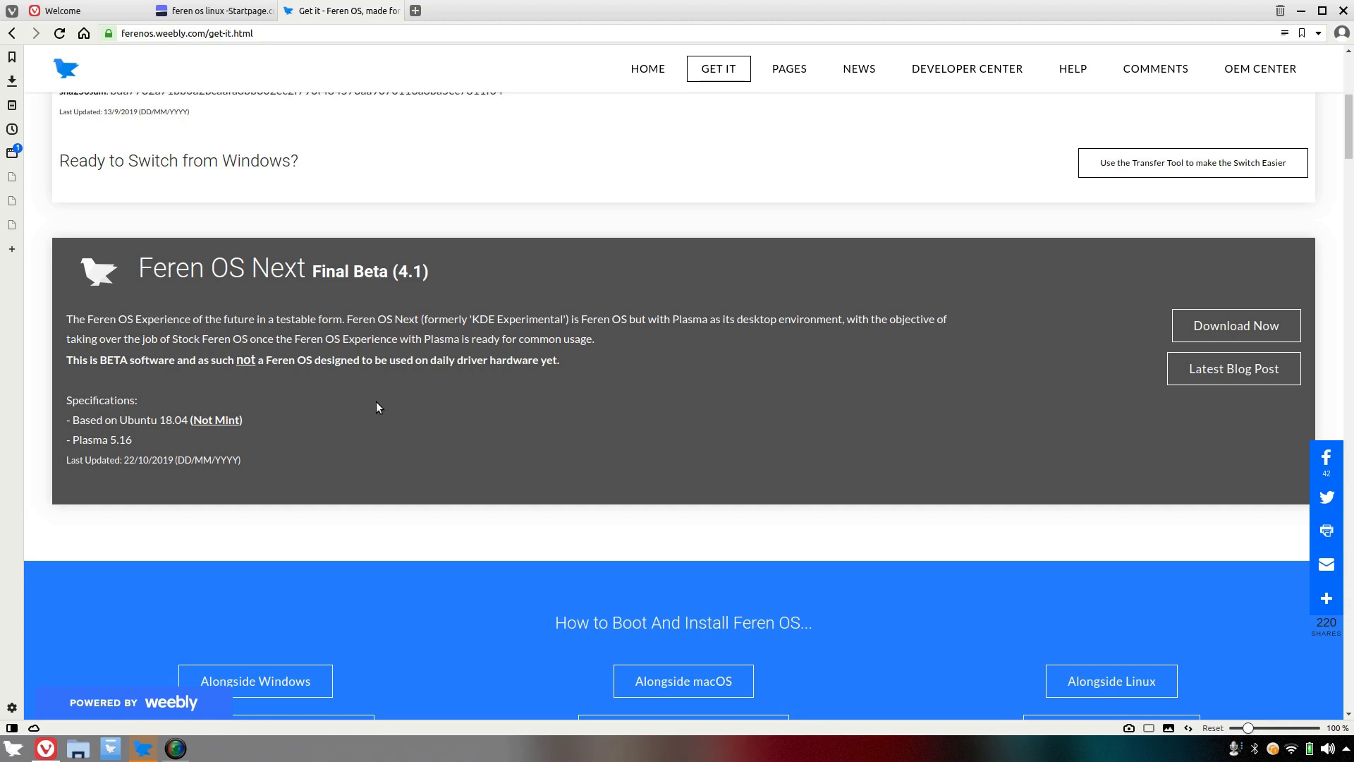
scroll(376, 407, down, 3)
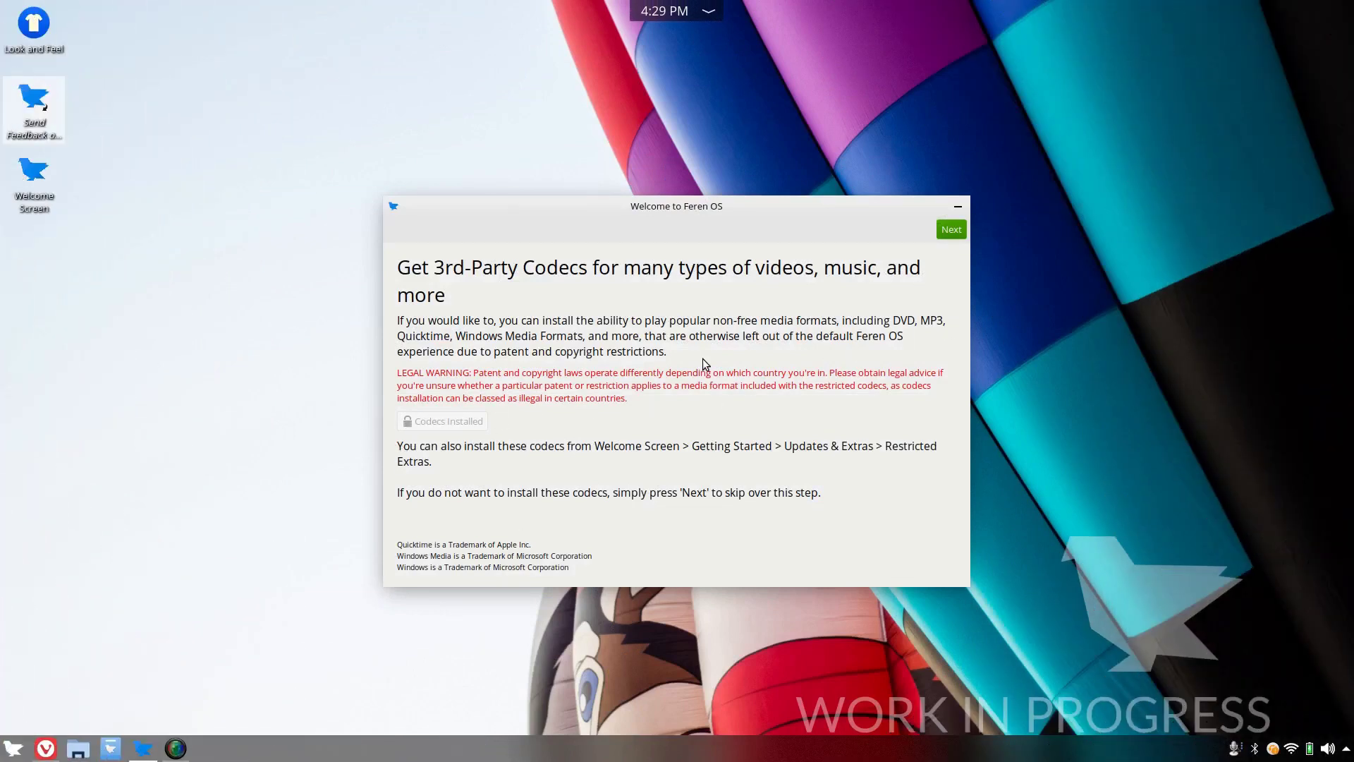
- Continue the welcome tour past the codecs, keeping the Feren OS Default look and feel, to the theme mode and accent colour choices
click(956, 233)
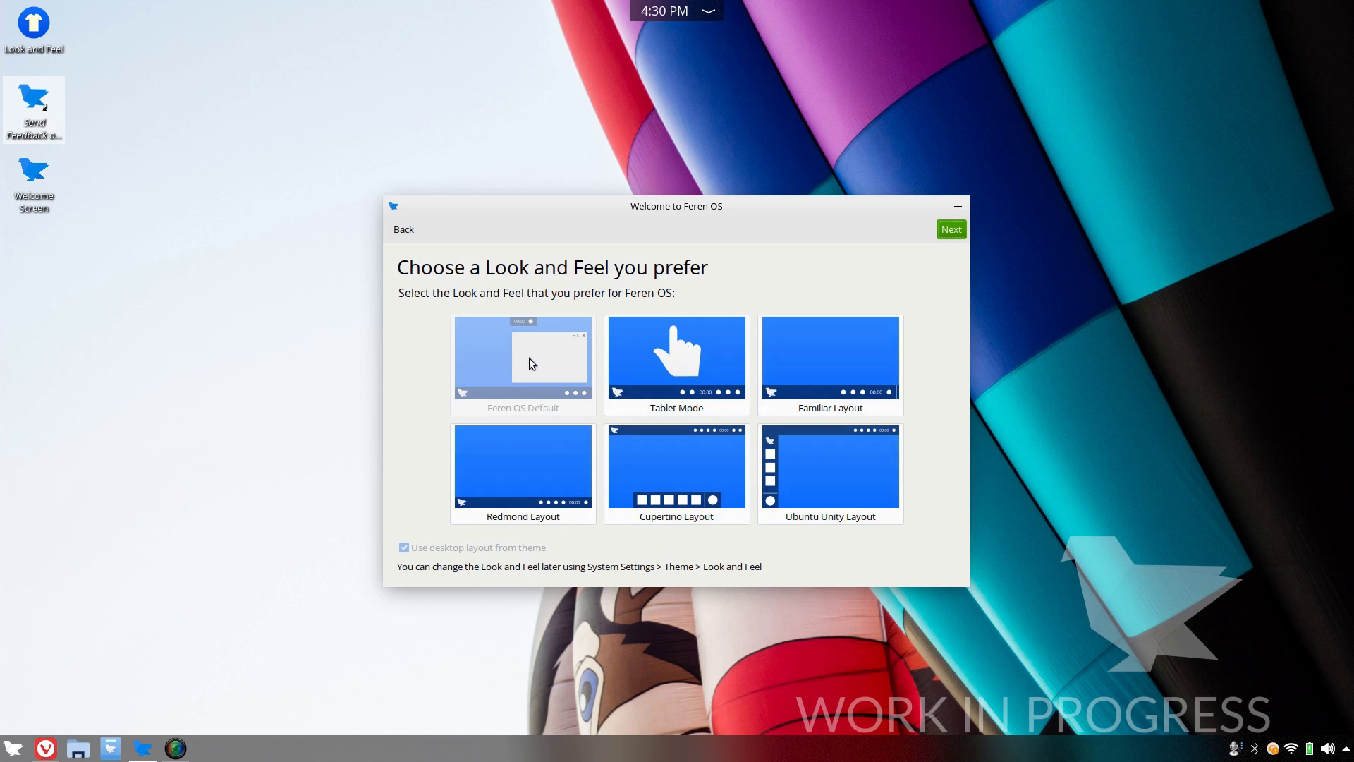
click(943, 231)
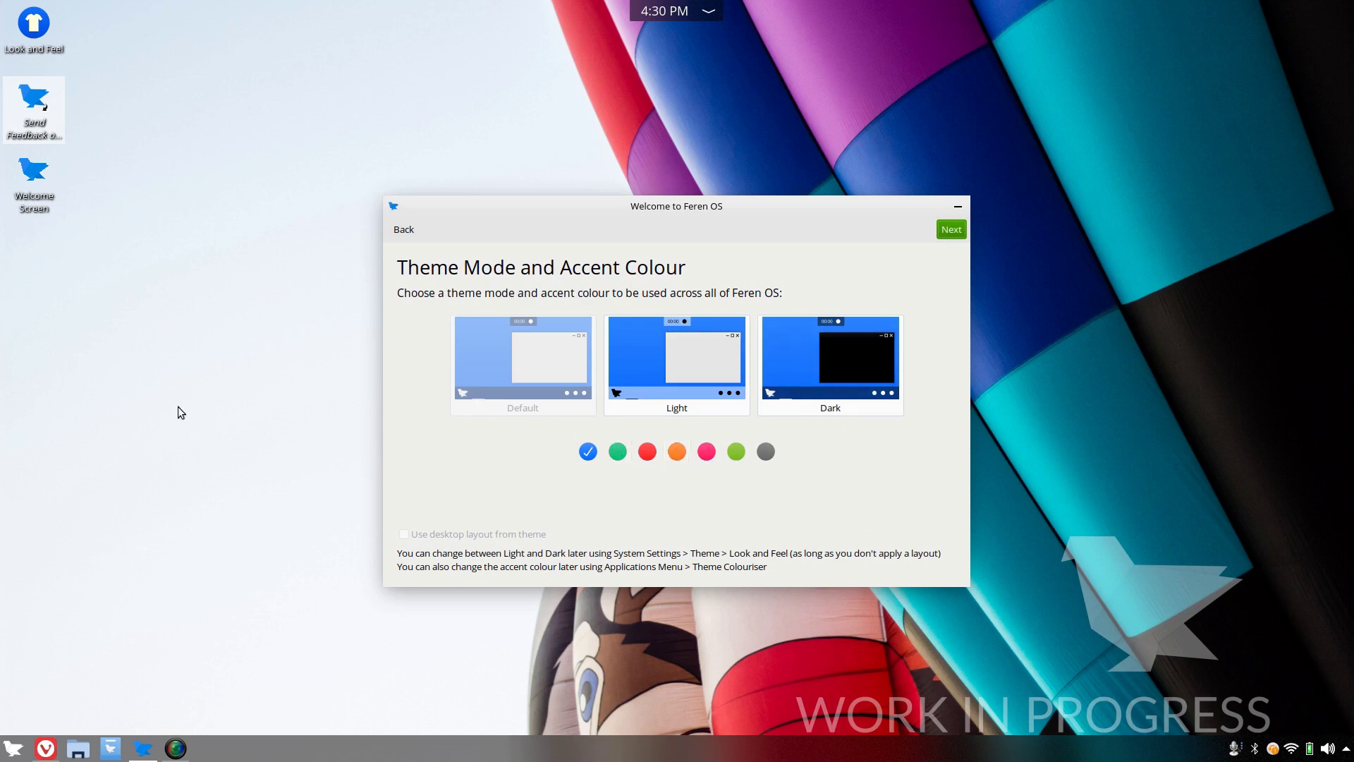
- Open the Music folder in the file manager to check the accent colour, and choose the blue accent in the welcome tour
click(78, 748)
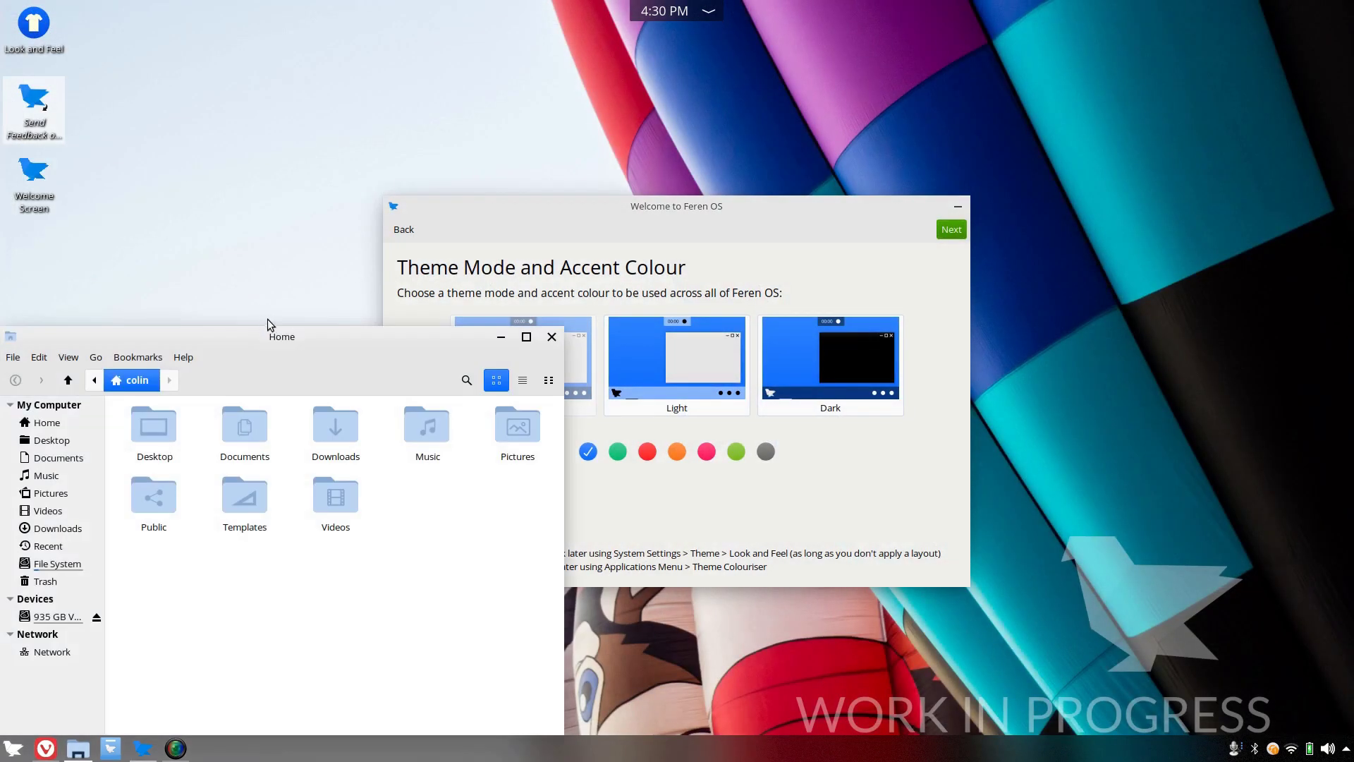
click(46, 476)
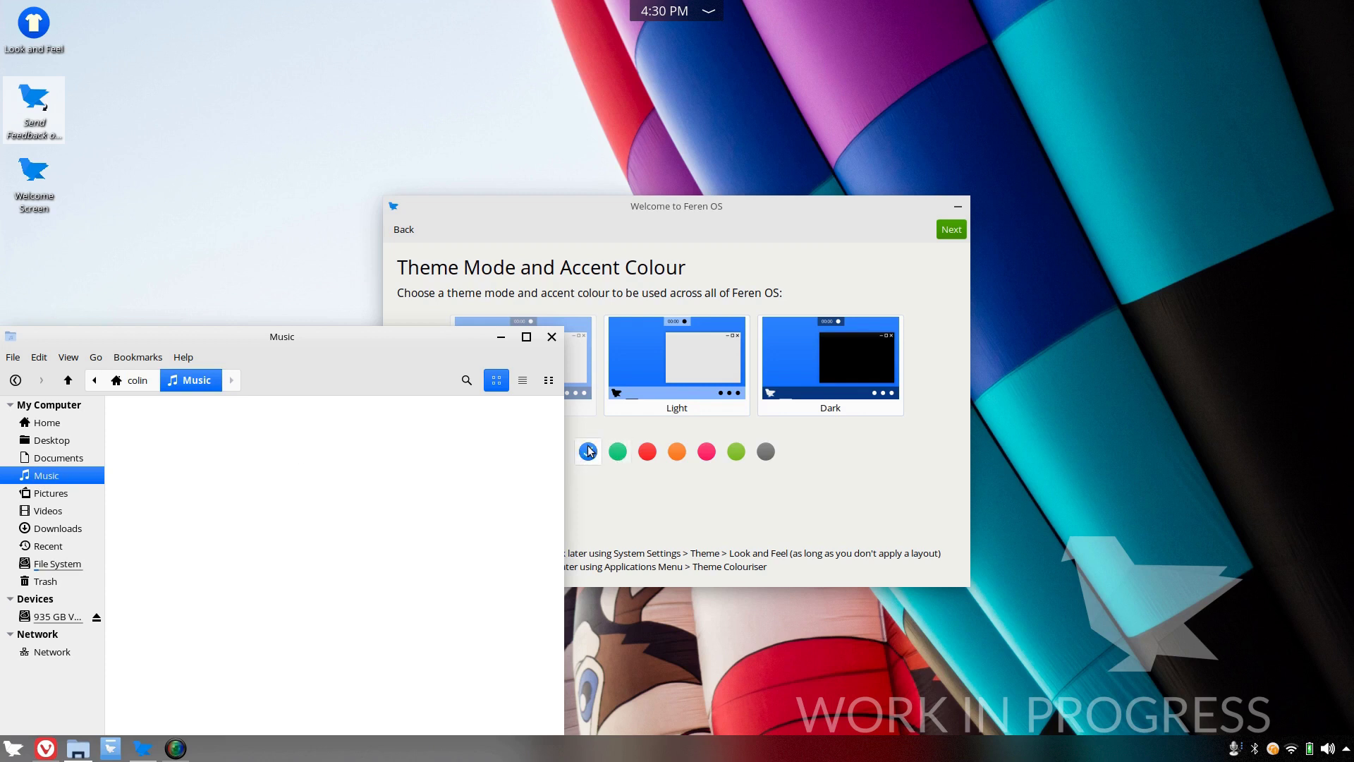
click(622, 455)
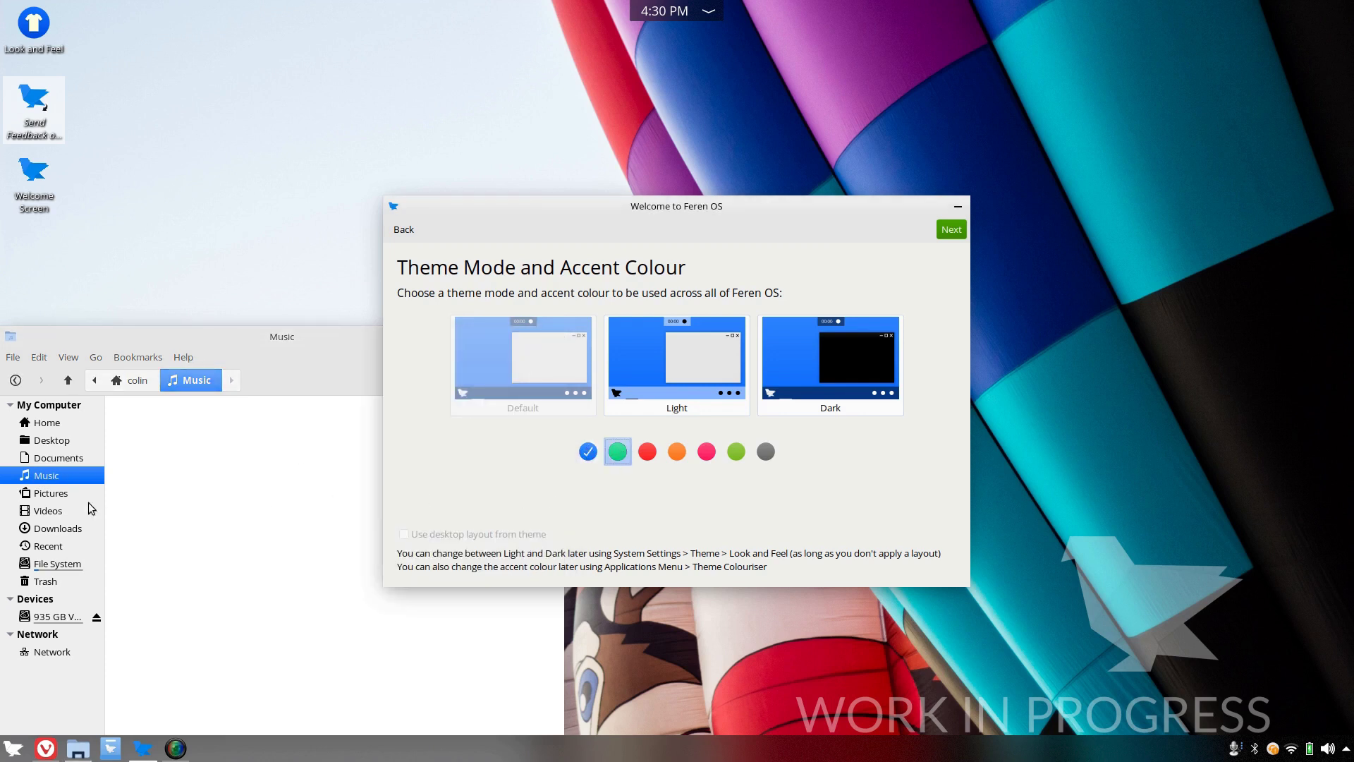
click(588, 452)
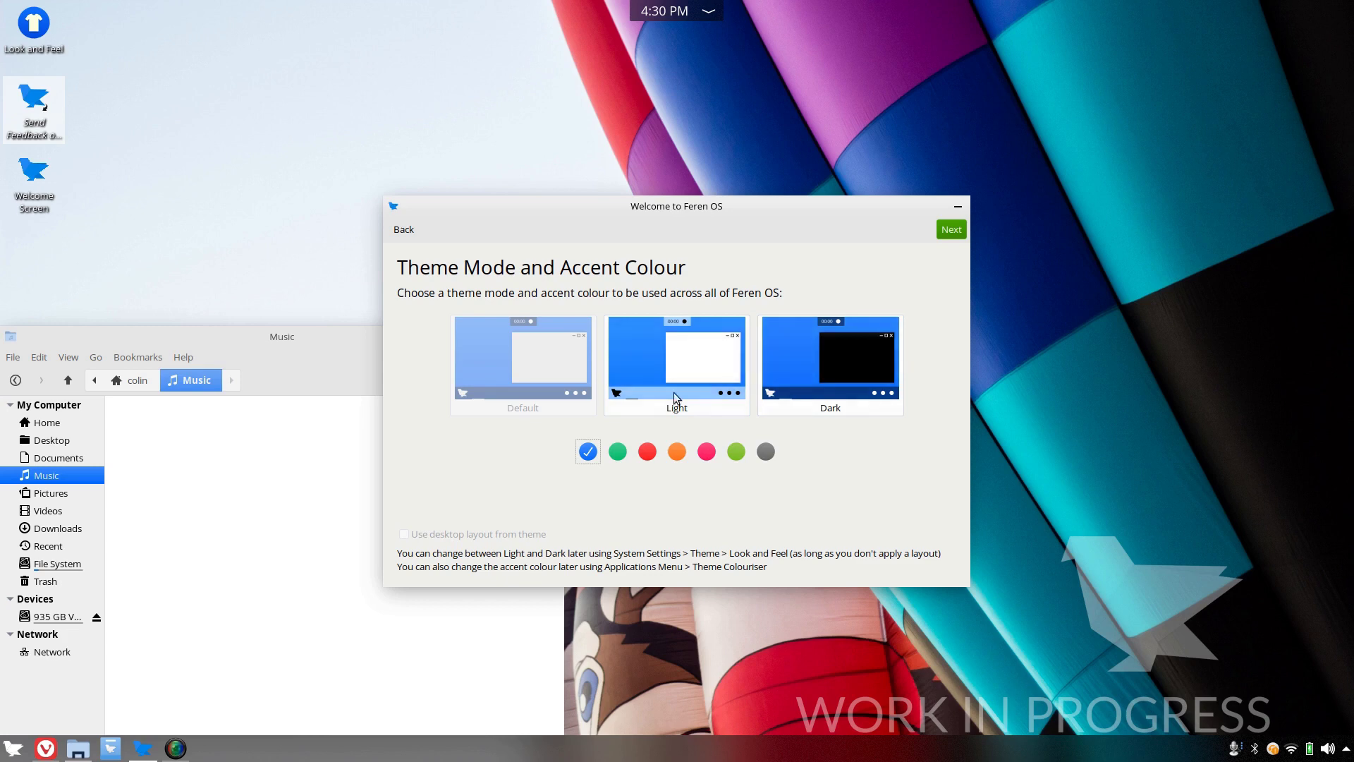
- Continue the welcome tour past the Android pairing and Night Colour pages without configuring either, and complete the tour
click(952, 230)
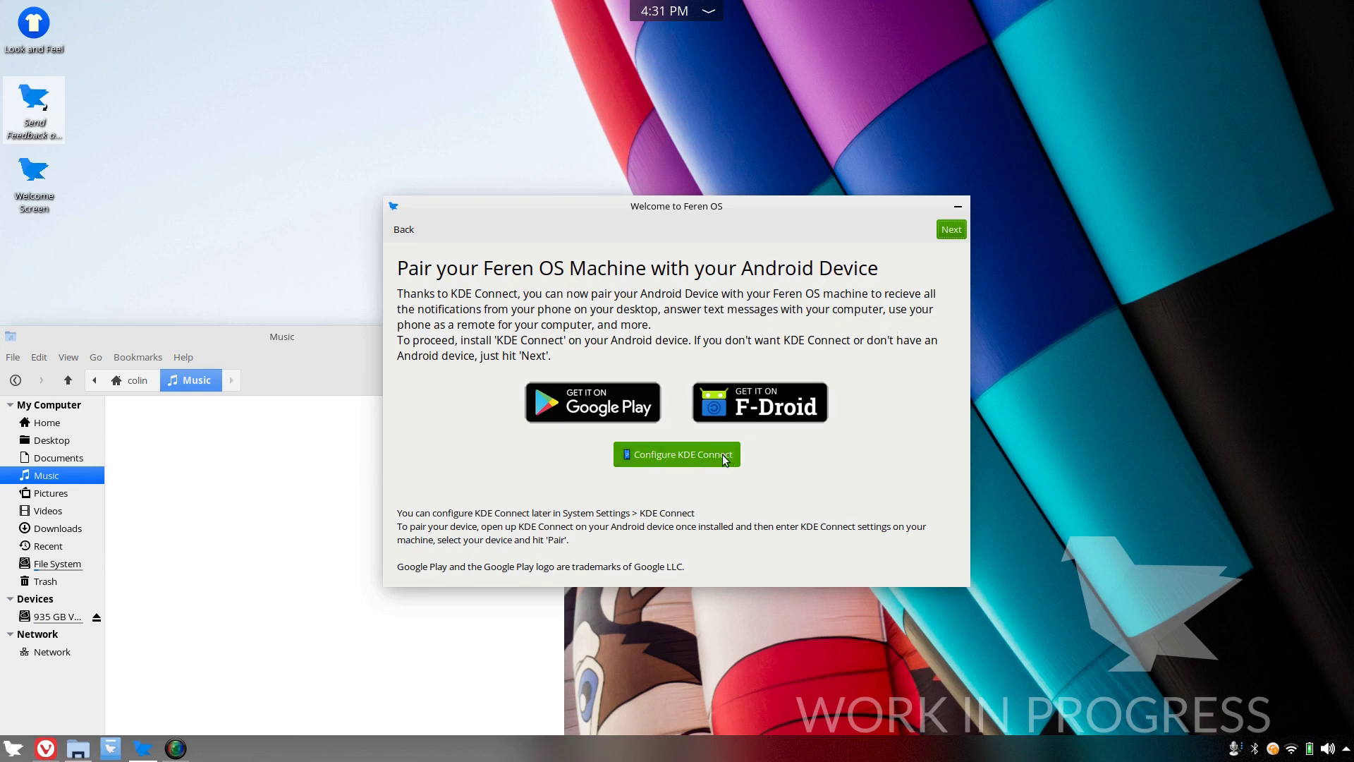
click(950, 230)
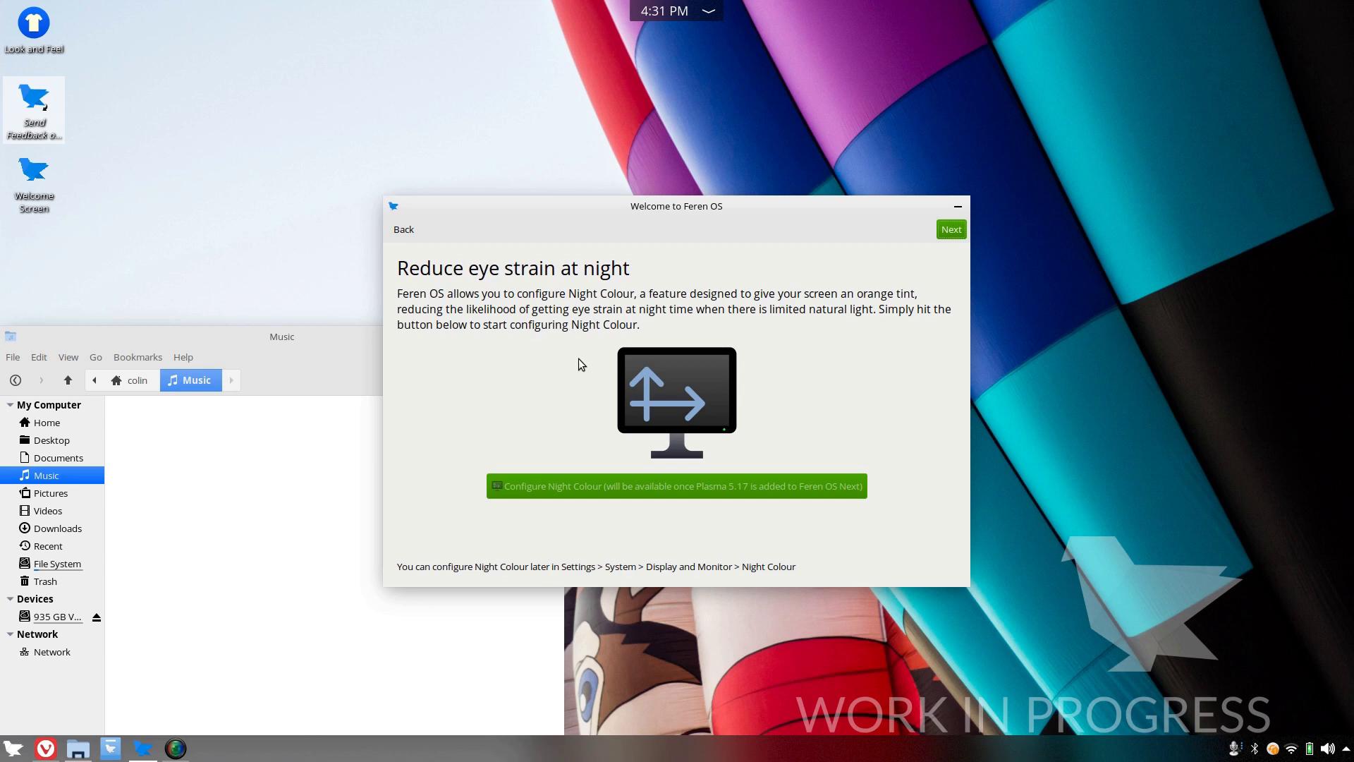
click(949, 235)
click(949, 235)
click(16, 747)
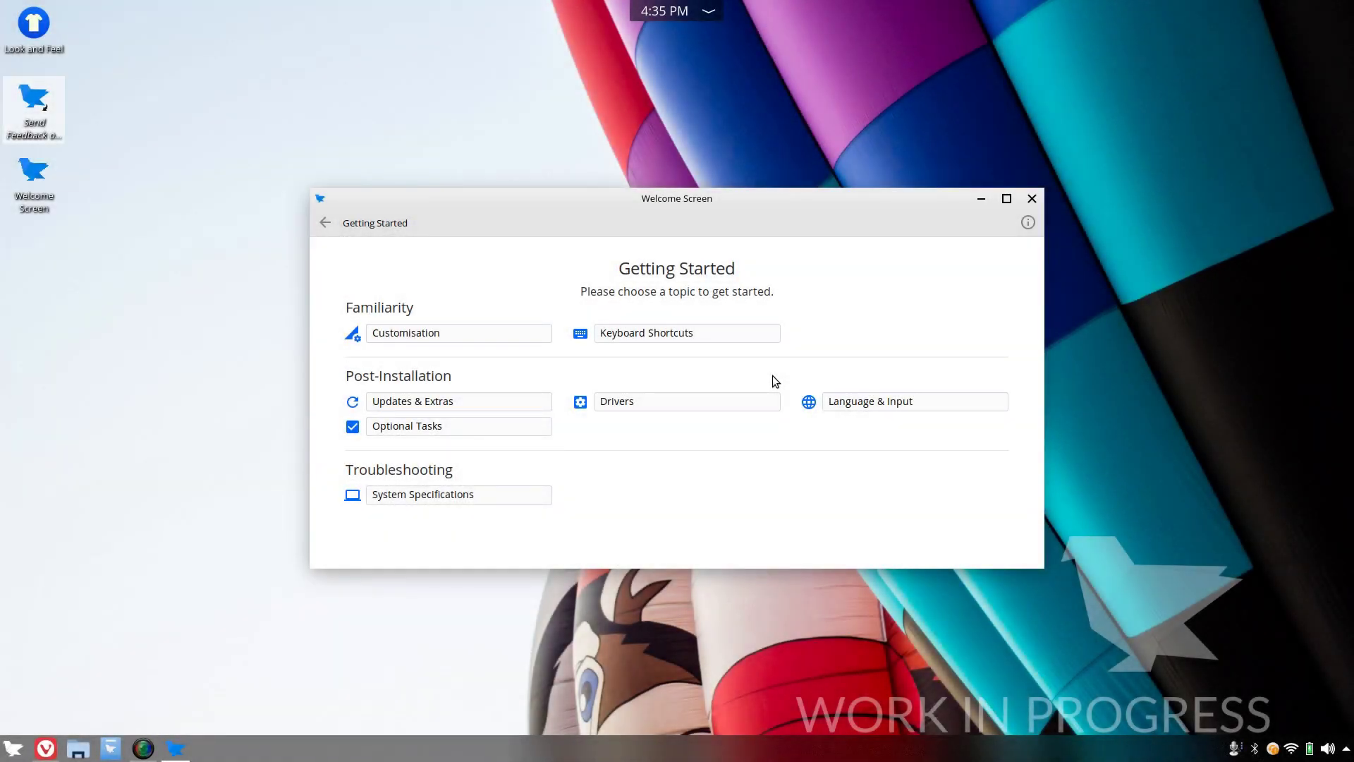
- Read the Customisation topic of the Getting Started guide, covering the user interface and settings
click(416, 337)
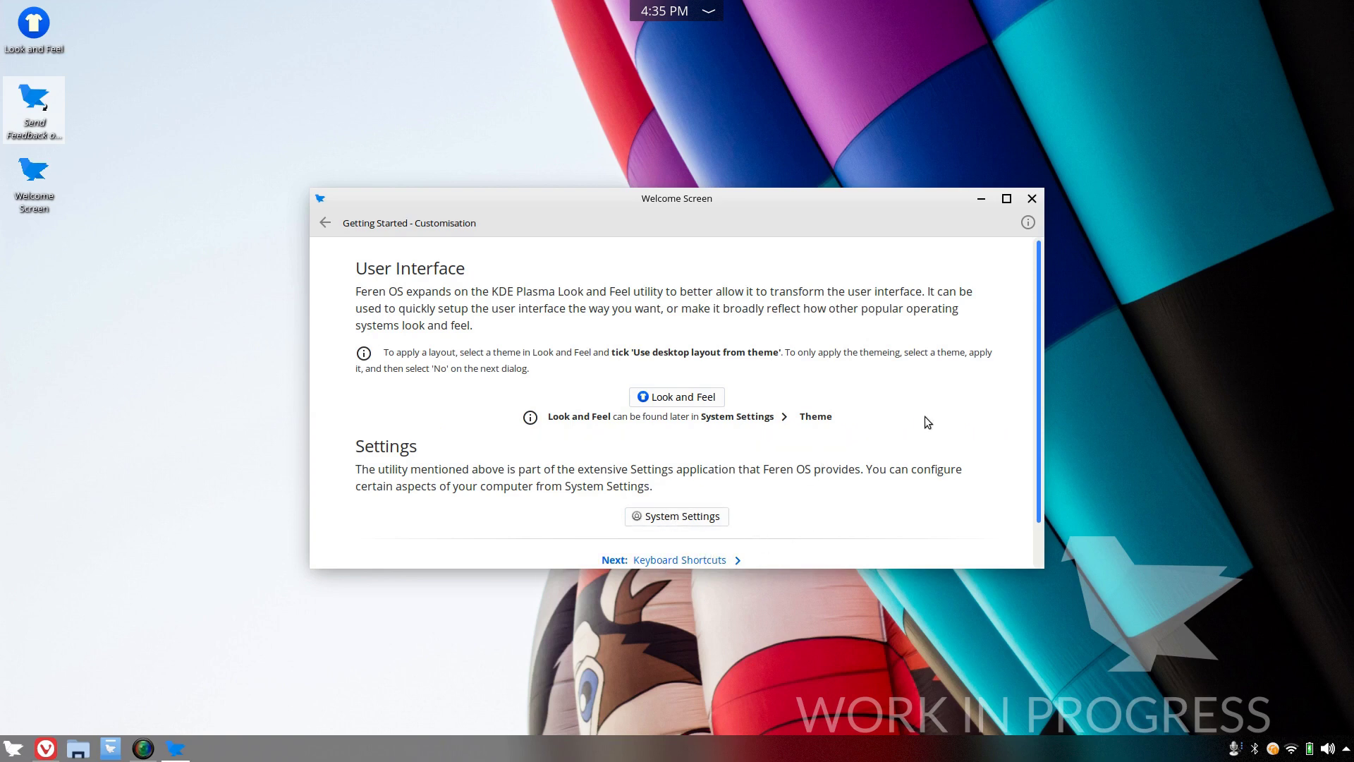
scroll(917, 388, down, 1)
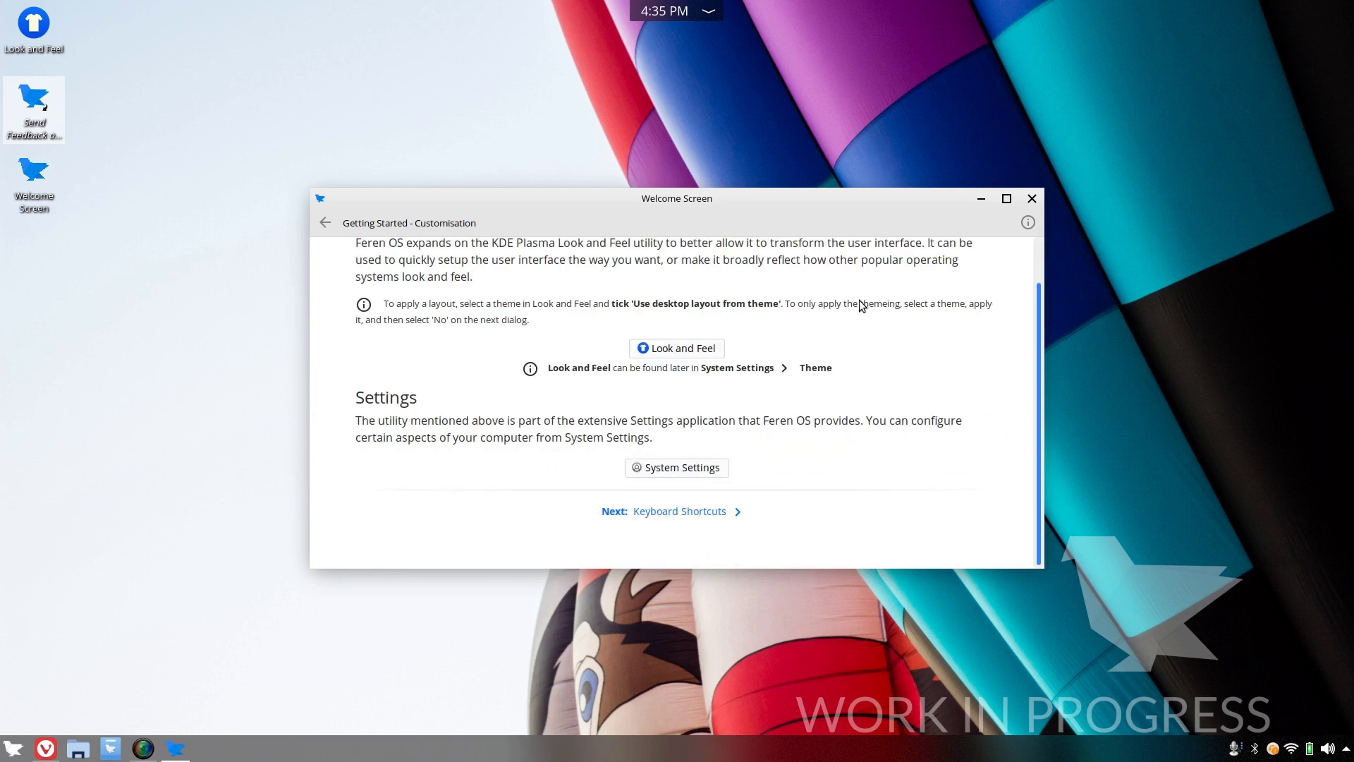
scroll(405, 366, up, 1)
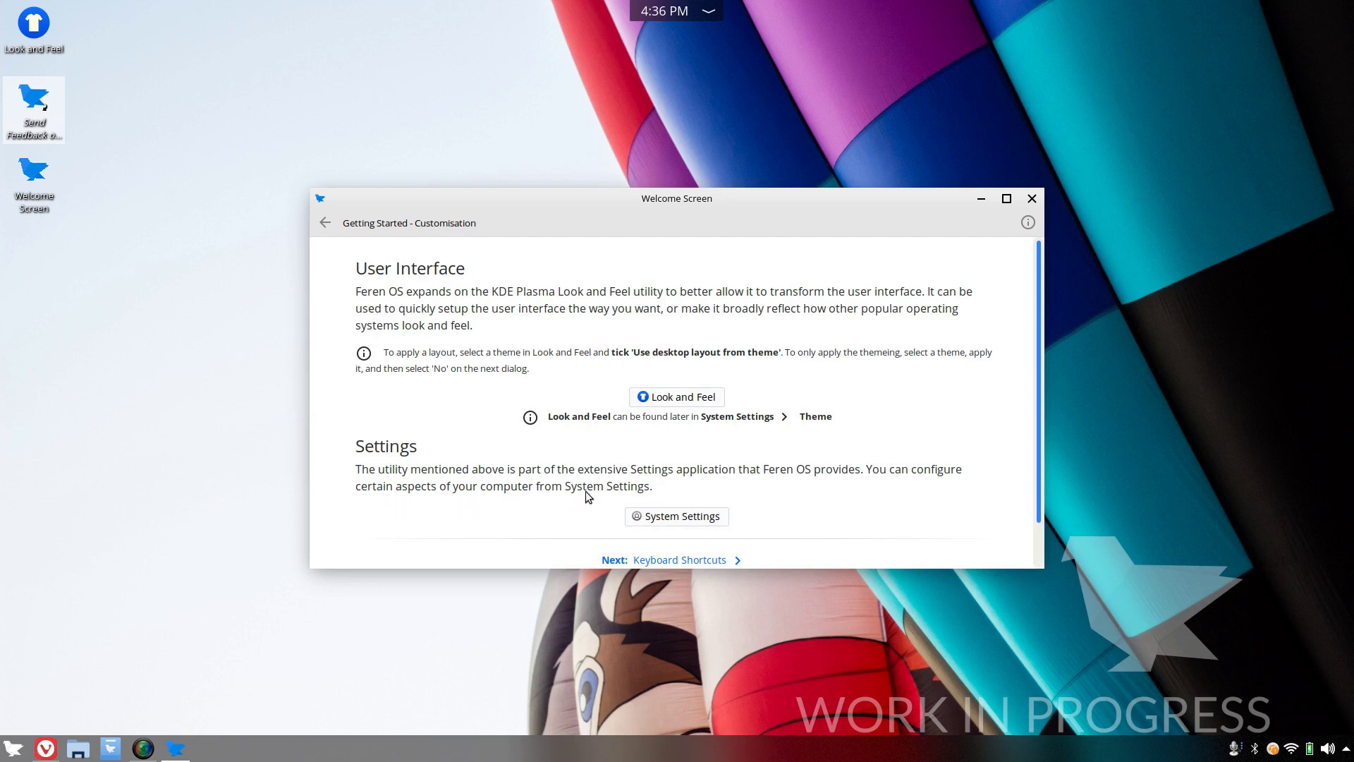
- Open the Look and Feel themes in System Settings and compare them with the guide's advice on applying layouts
click(671, 517)
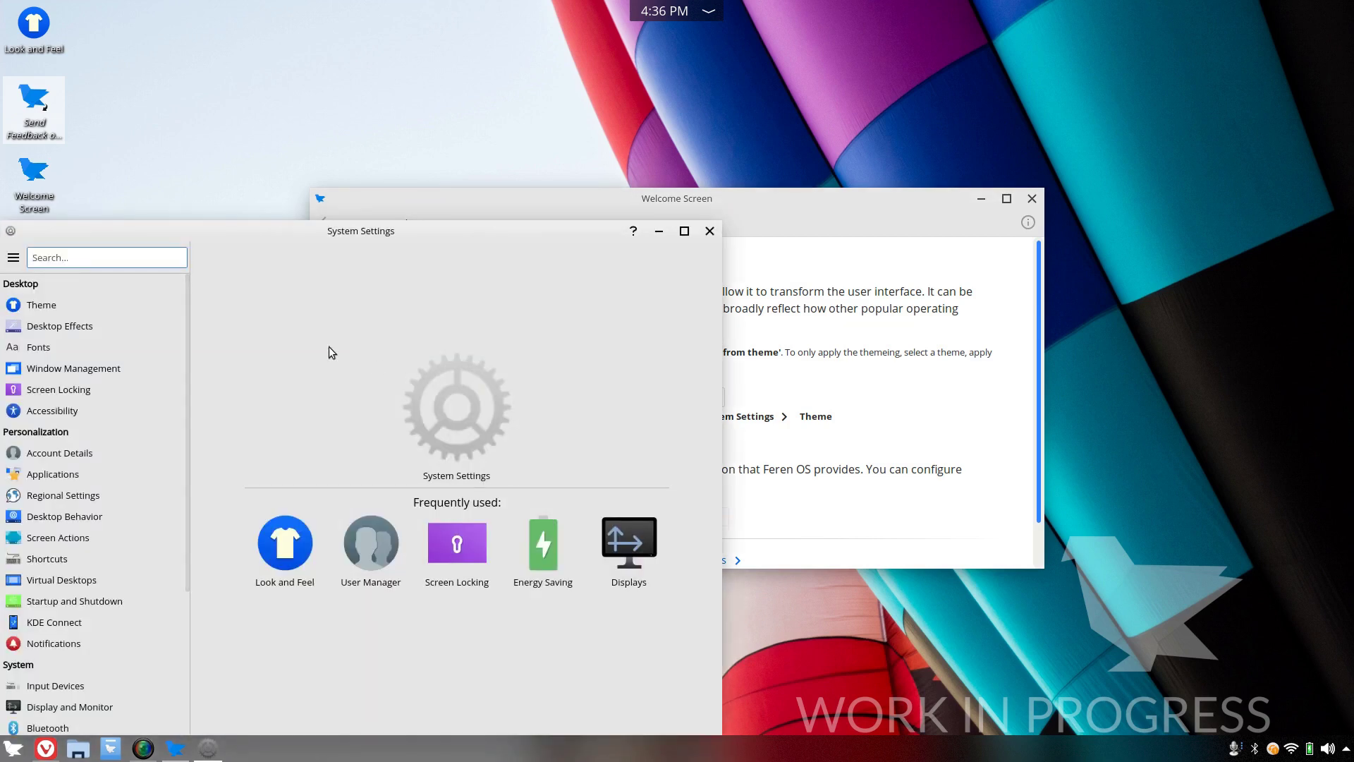
click(91, 306)
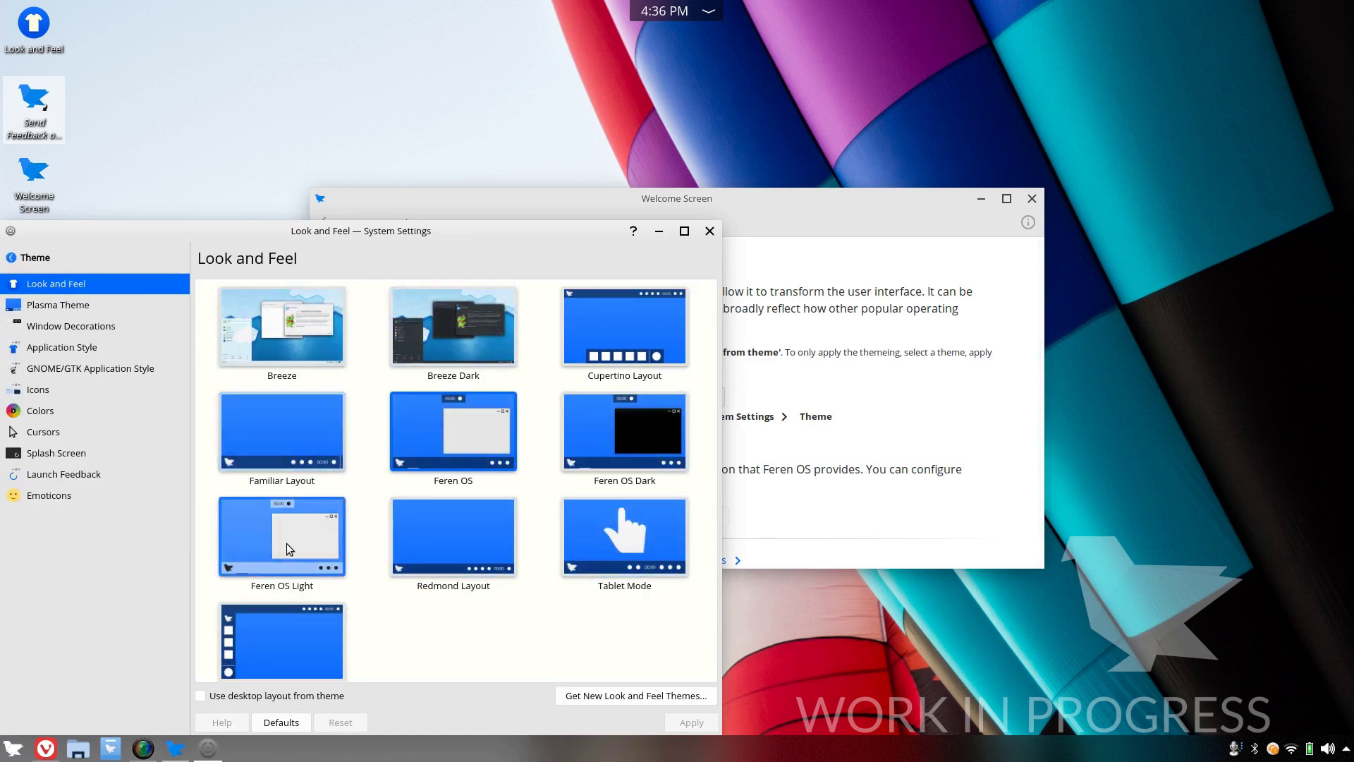
scroll(481, 475, down, 1)
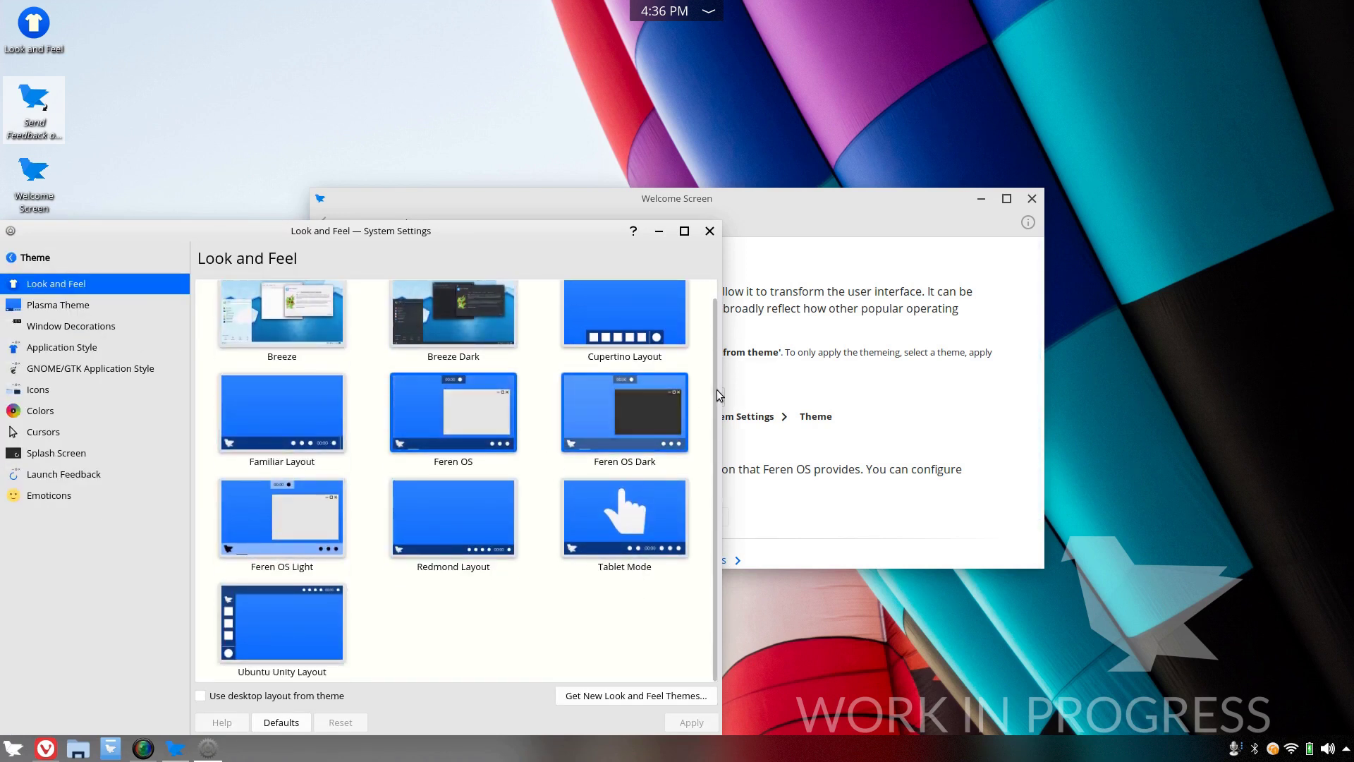
click(878, 423)
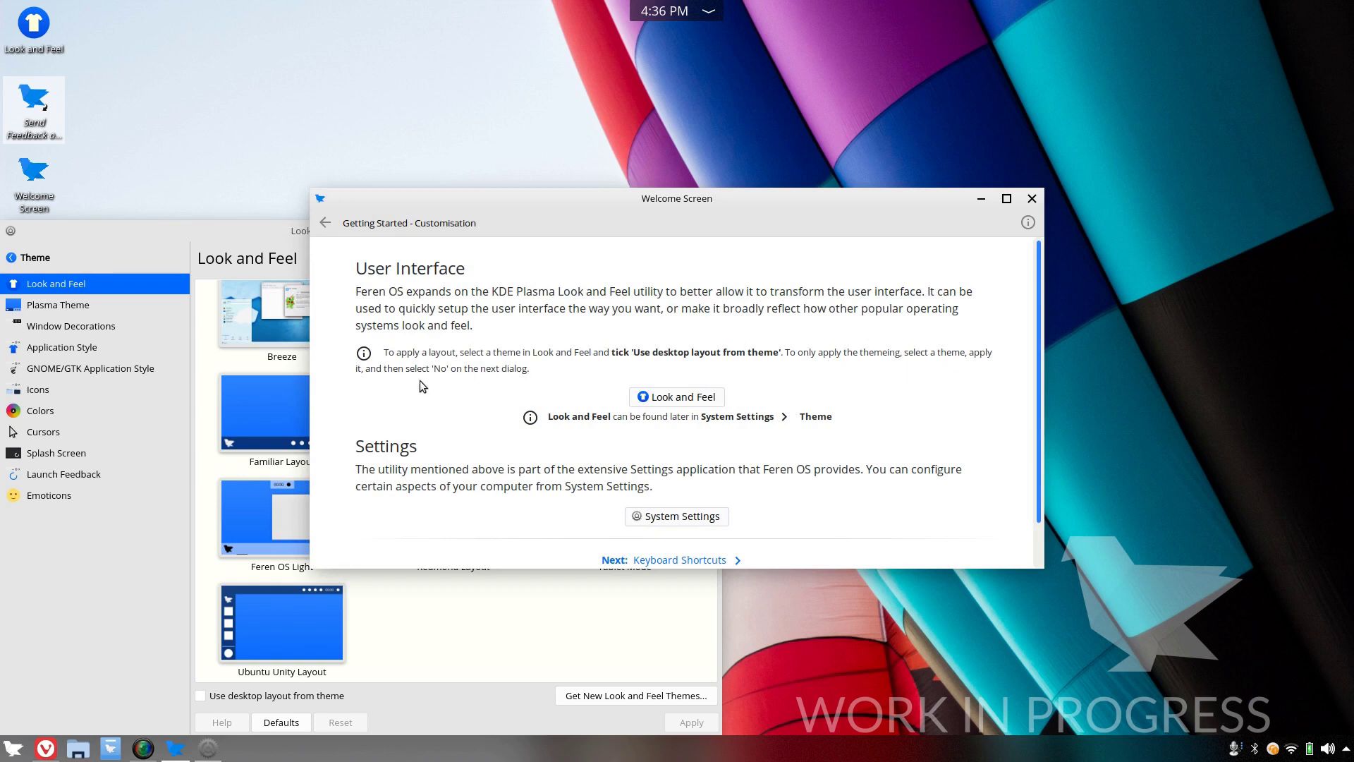
click(438, 610)
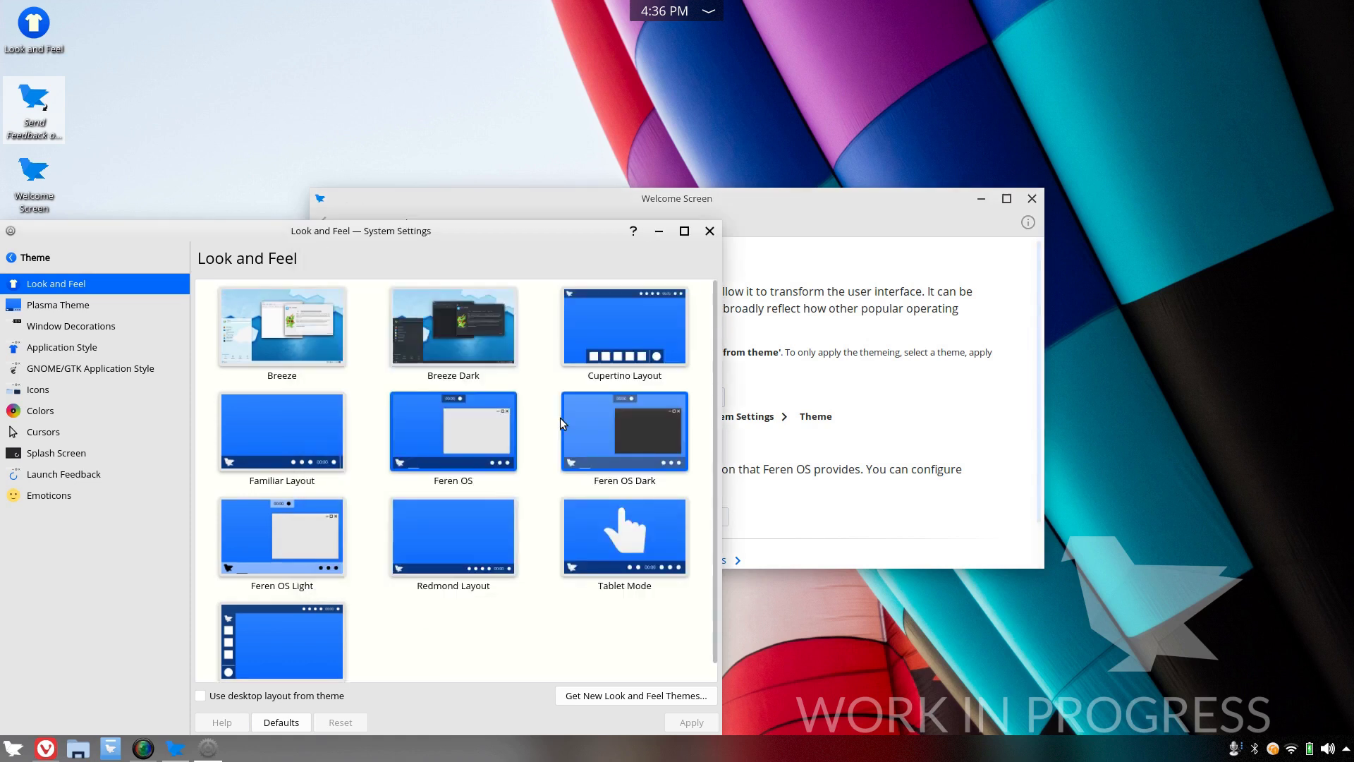
- Try the Cupertino Layout look and feel and apply the Familiar Layout, leaving the desktop layout from the theme unused
click(641, 315)
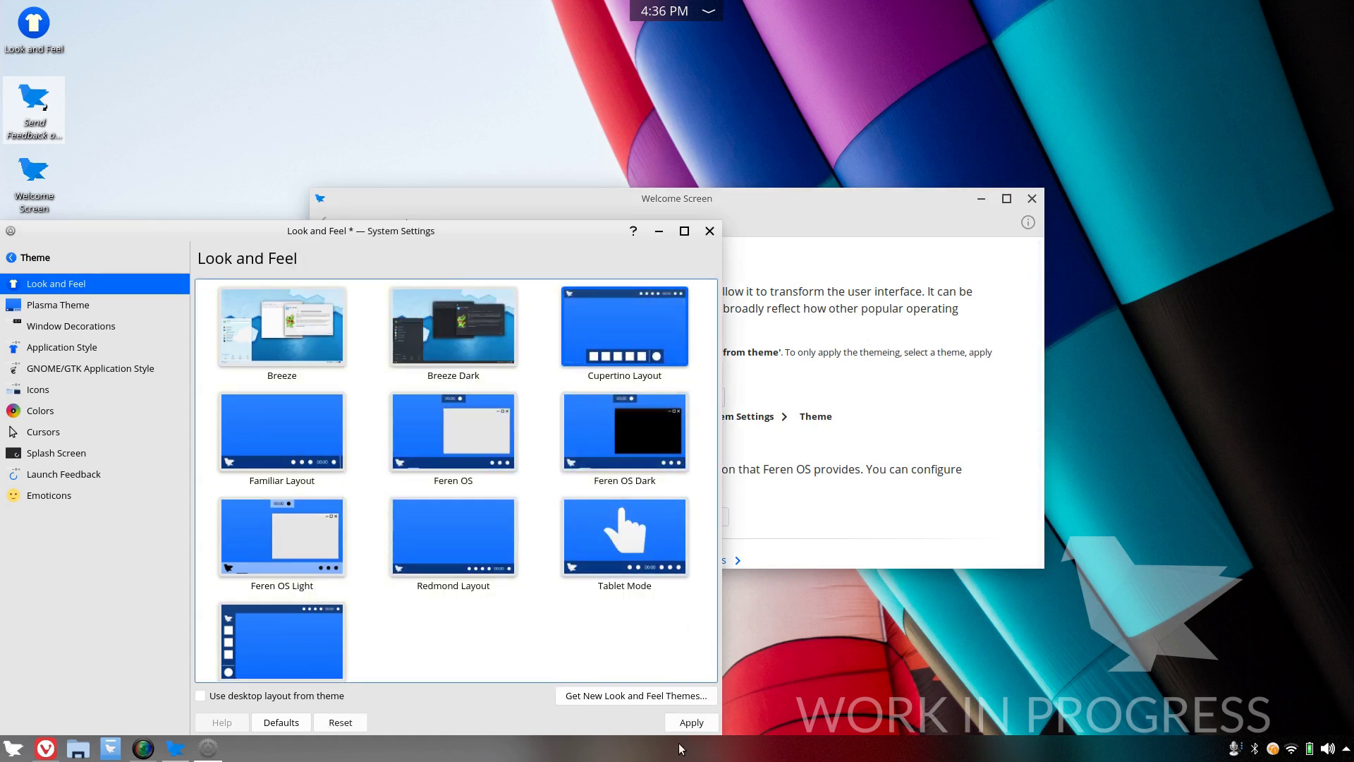
click(689, 722)
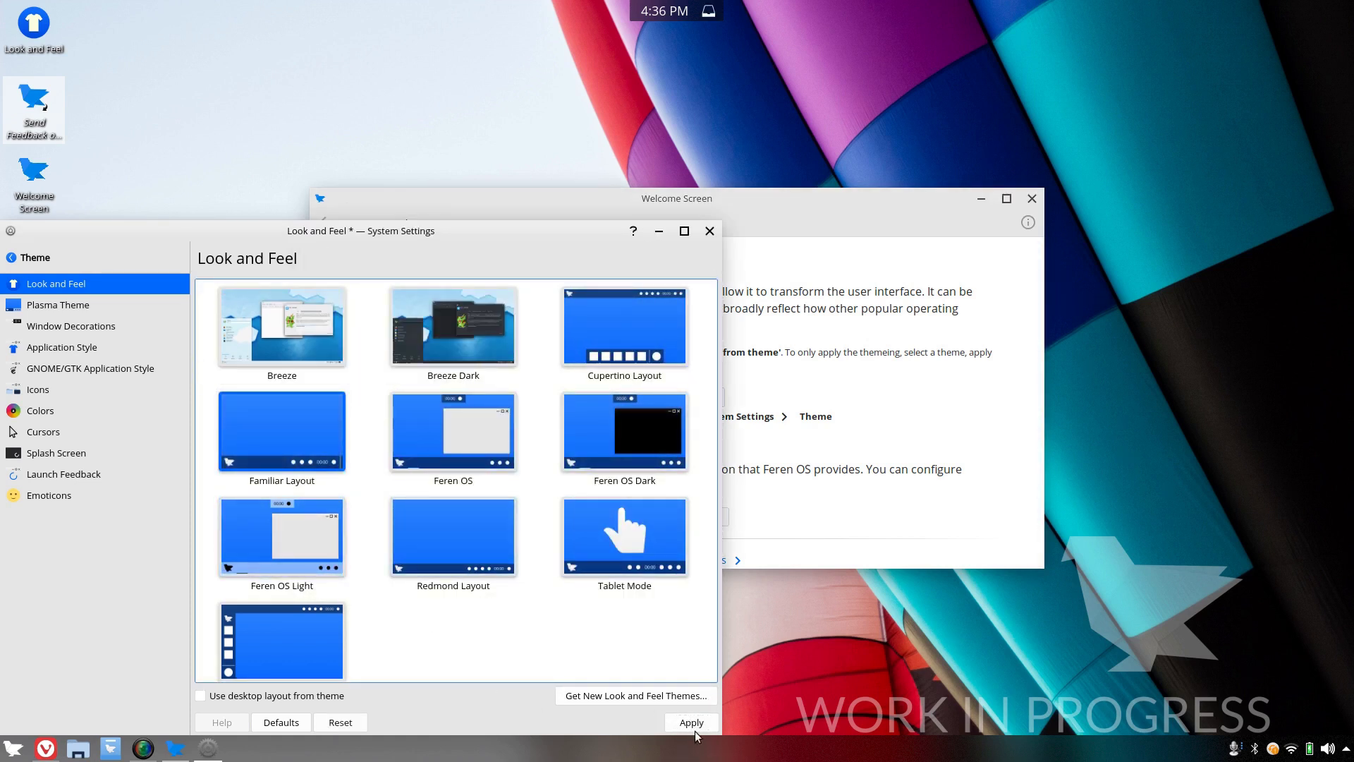
click(691, 723)
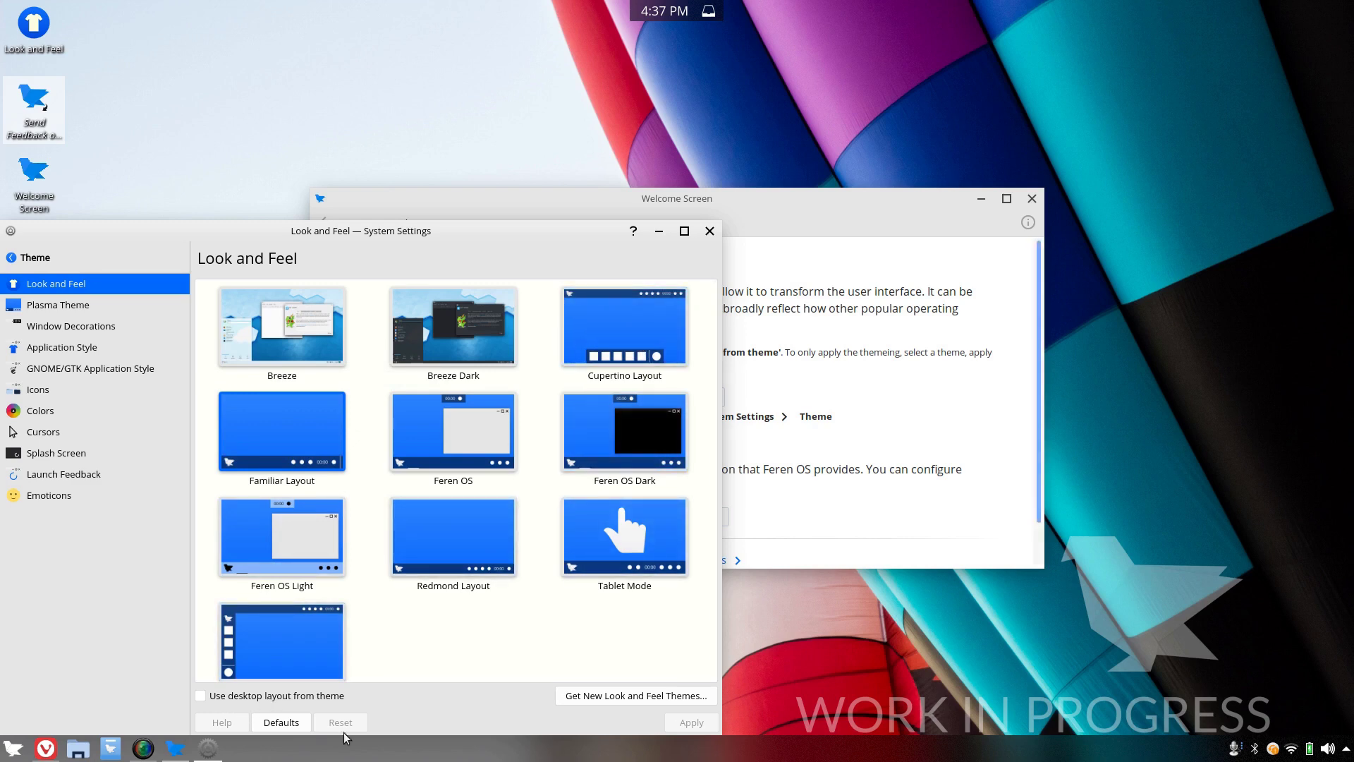
- View the applications menu, close it and System Settings, and return to the Getting Started topics
click(4, 752)
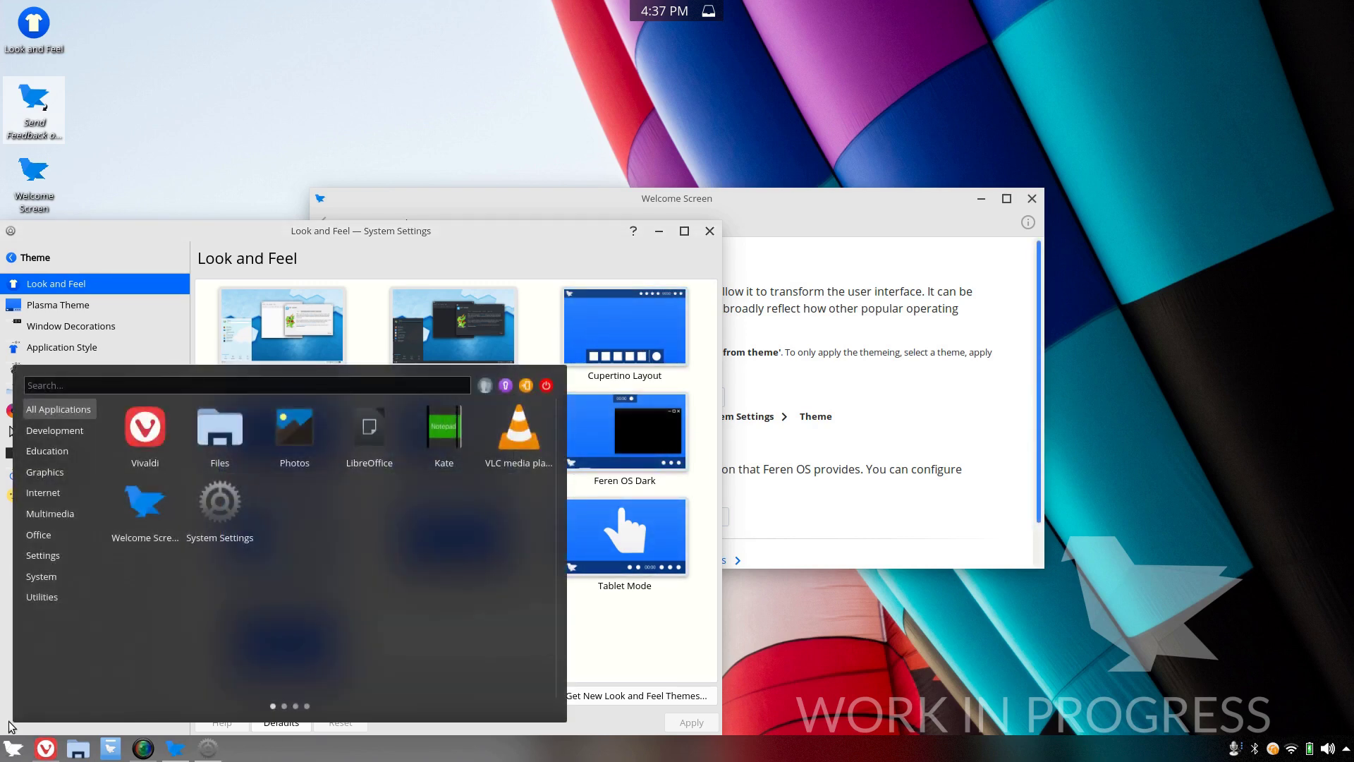
key(Escape)
key(Escape)
click(325, 223)
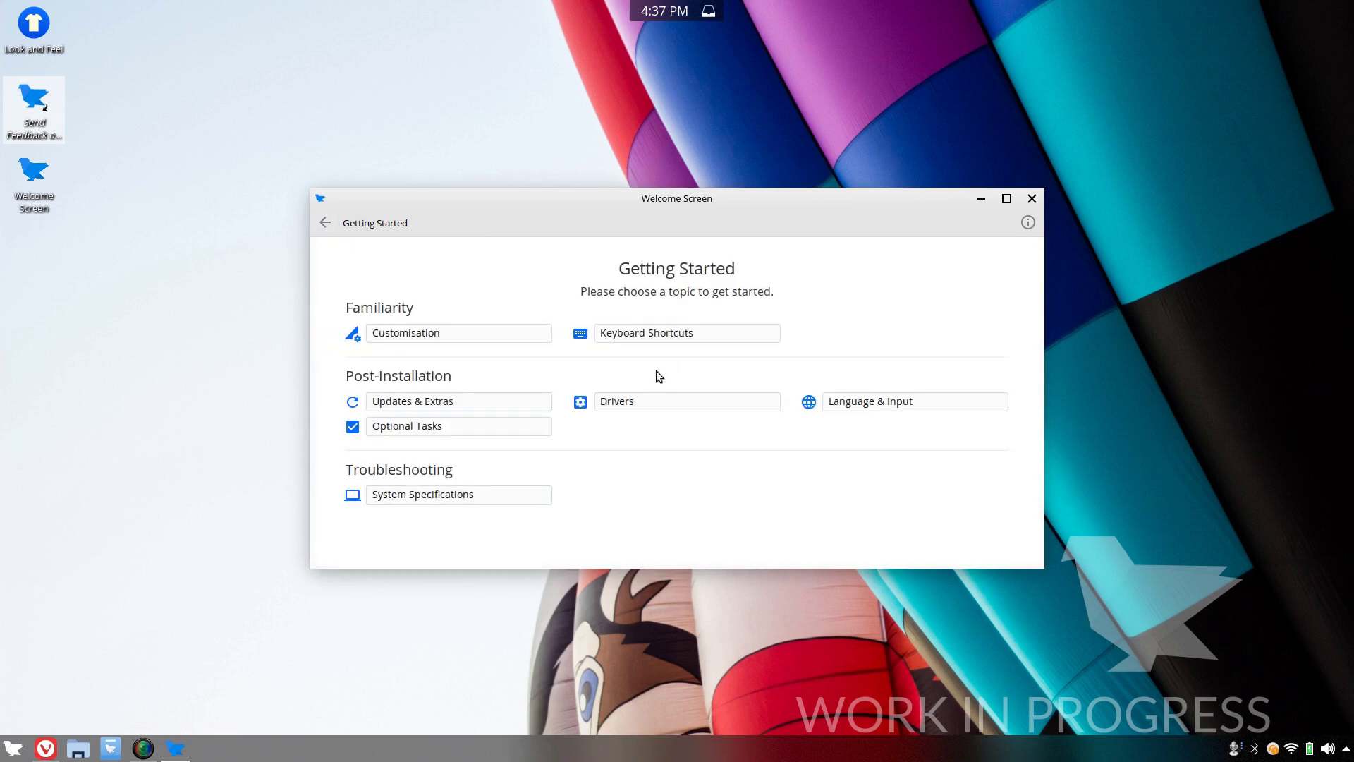
- Check for updates from the Updates & Extras topic, and read and accept the Update Manager's welcome page
click(450, 403)
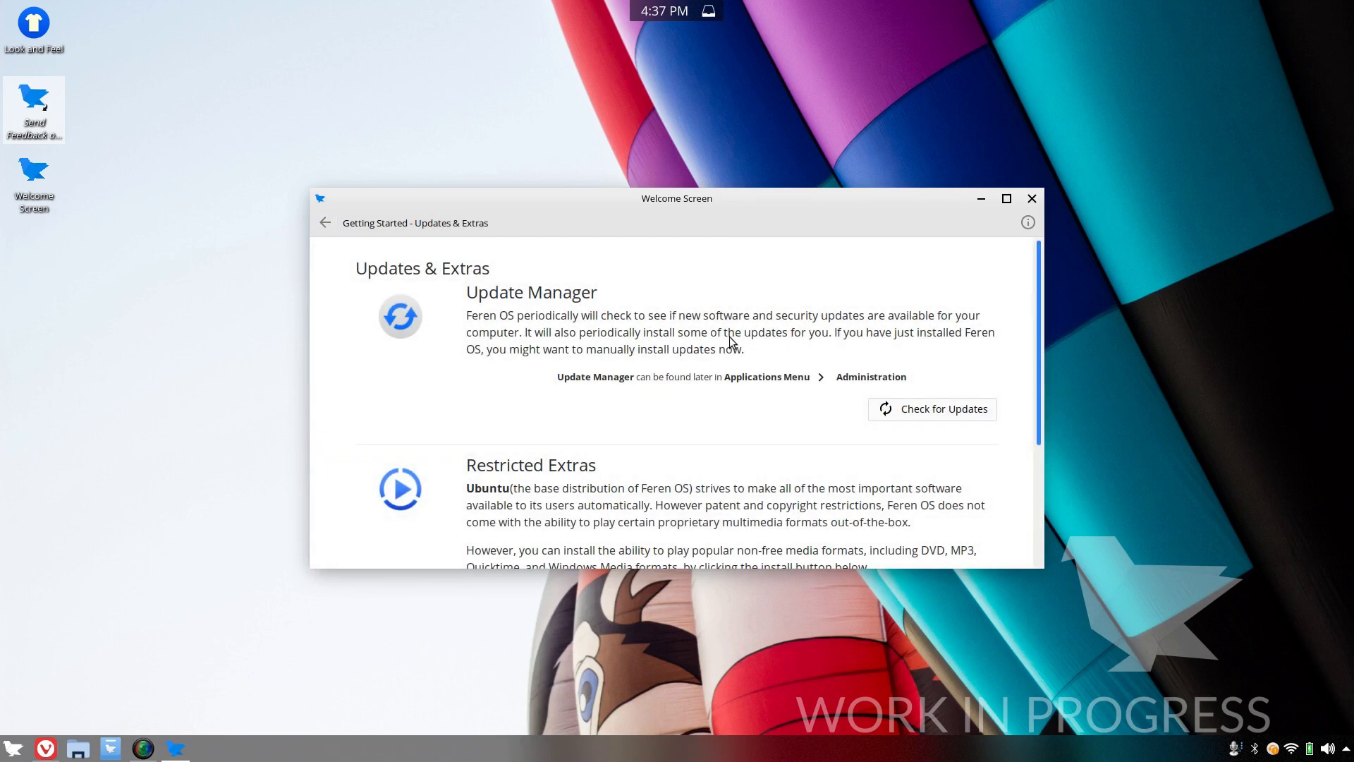
click(915, 416)
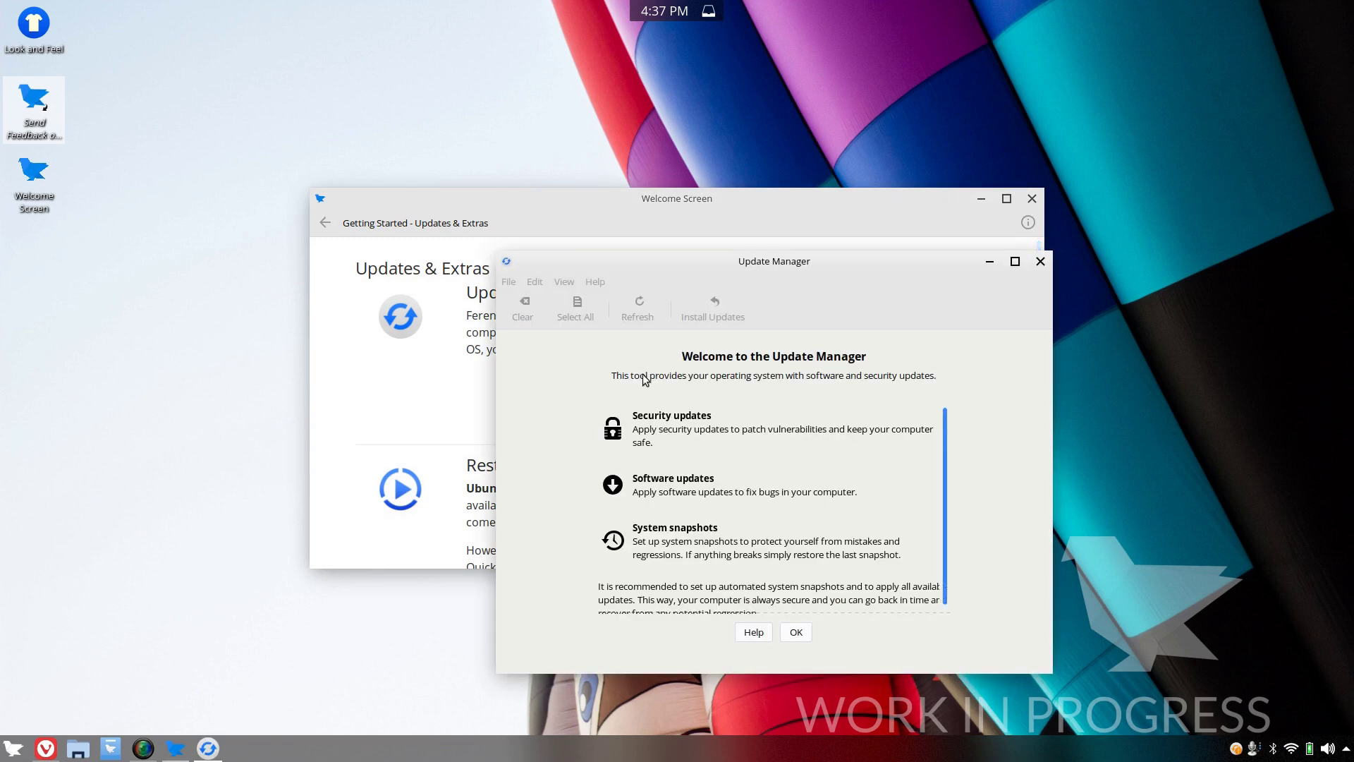
scroll(742, 473, down, 1)
scroll(742, 473, up, 1)
click(796, 633)
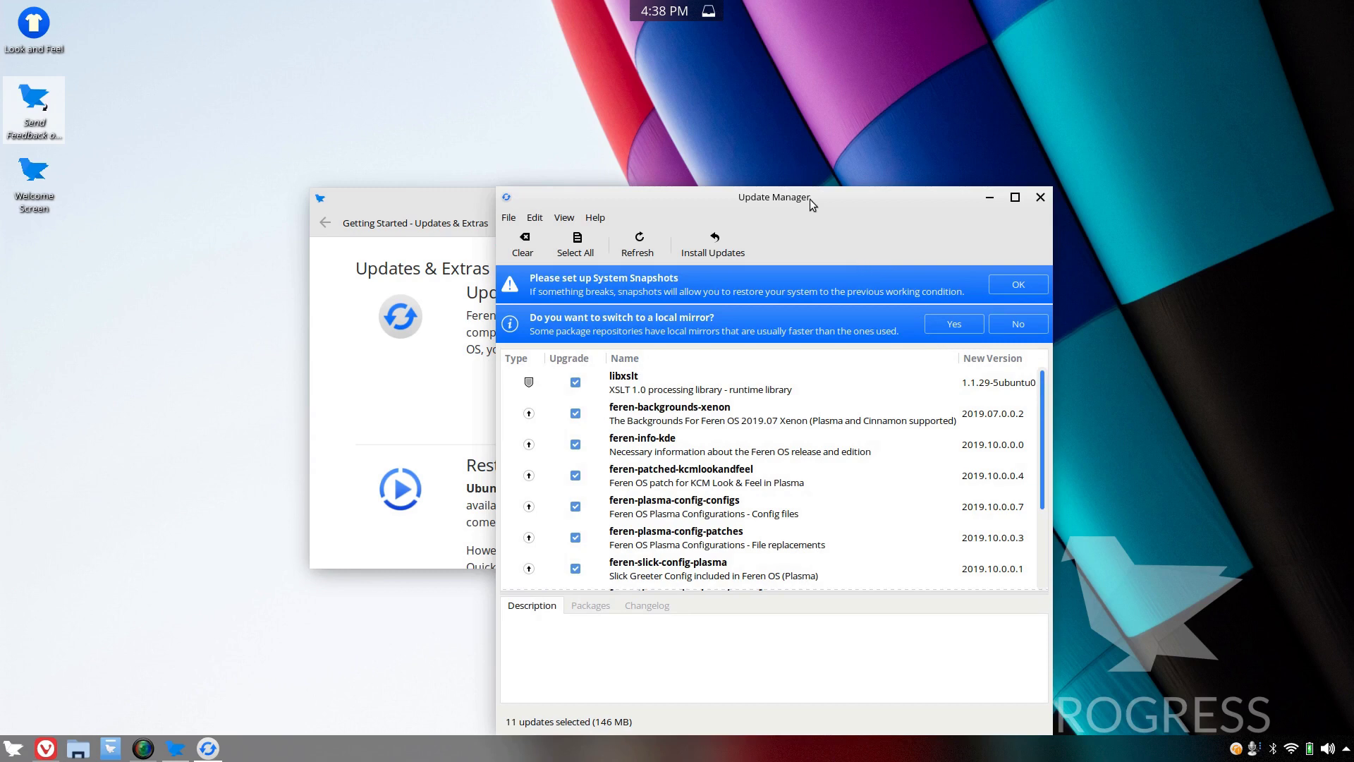
- Reposition the Update Manager window, answer the system snapshots notice, and cancel the Timeshift authentication
drag(810, 199, 569, 113)
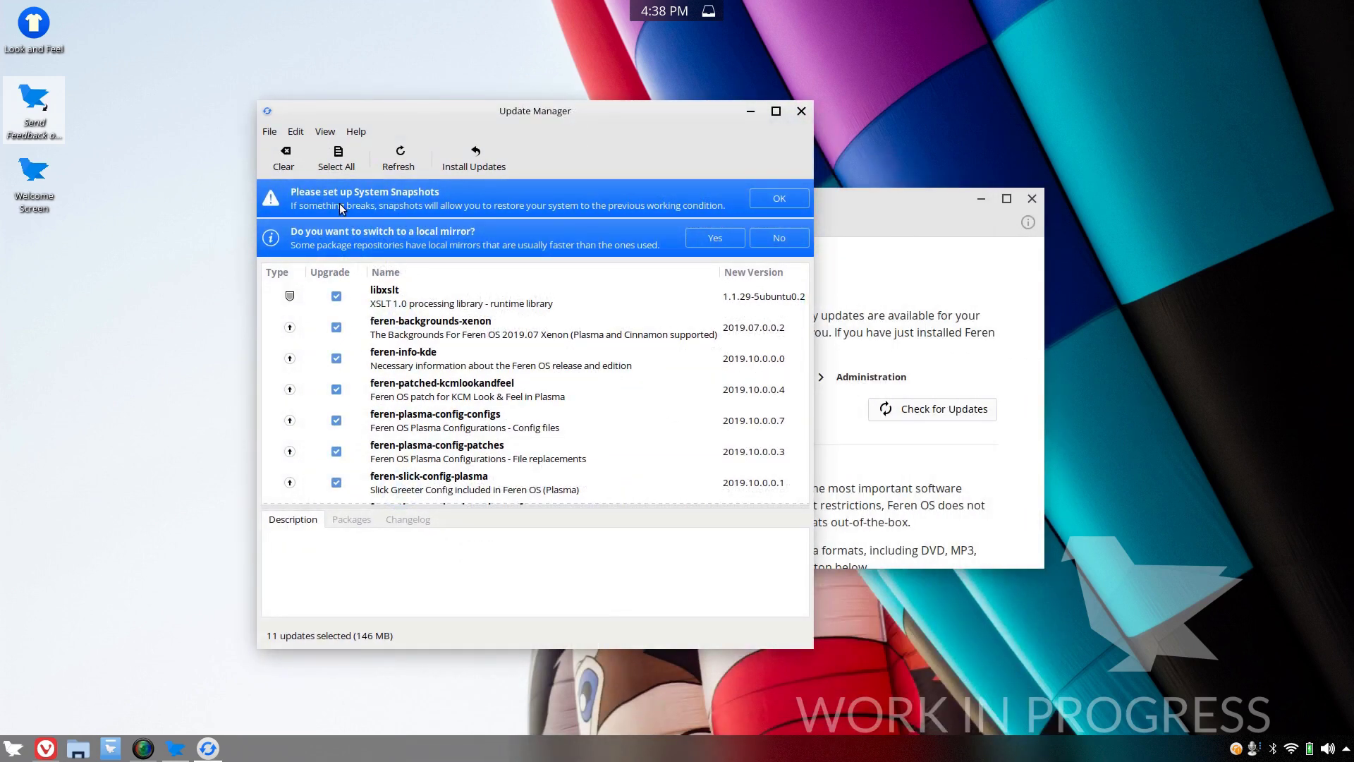
click(772, 201)
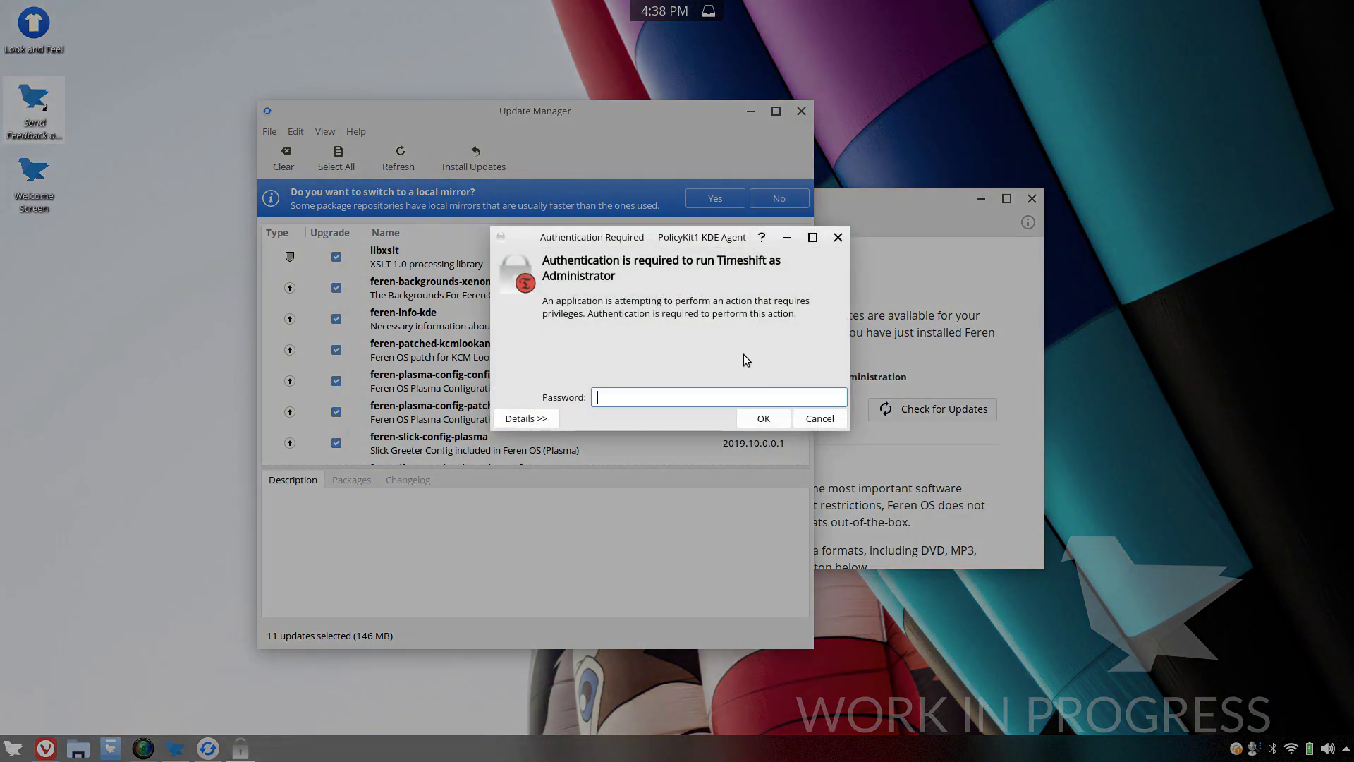
click(835, 421)
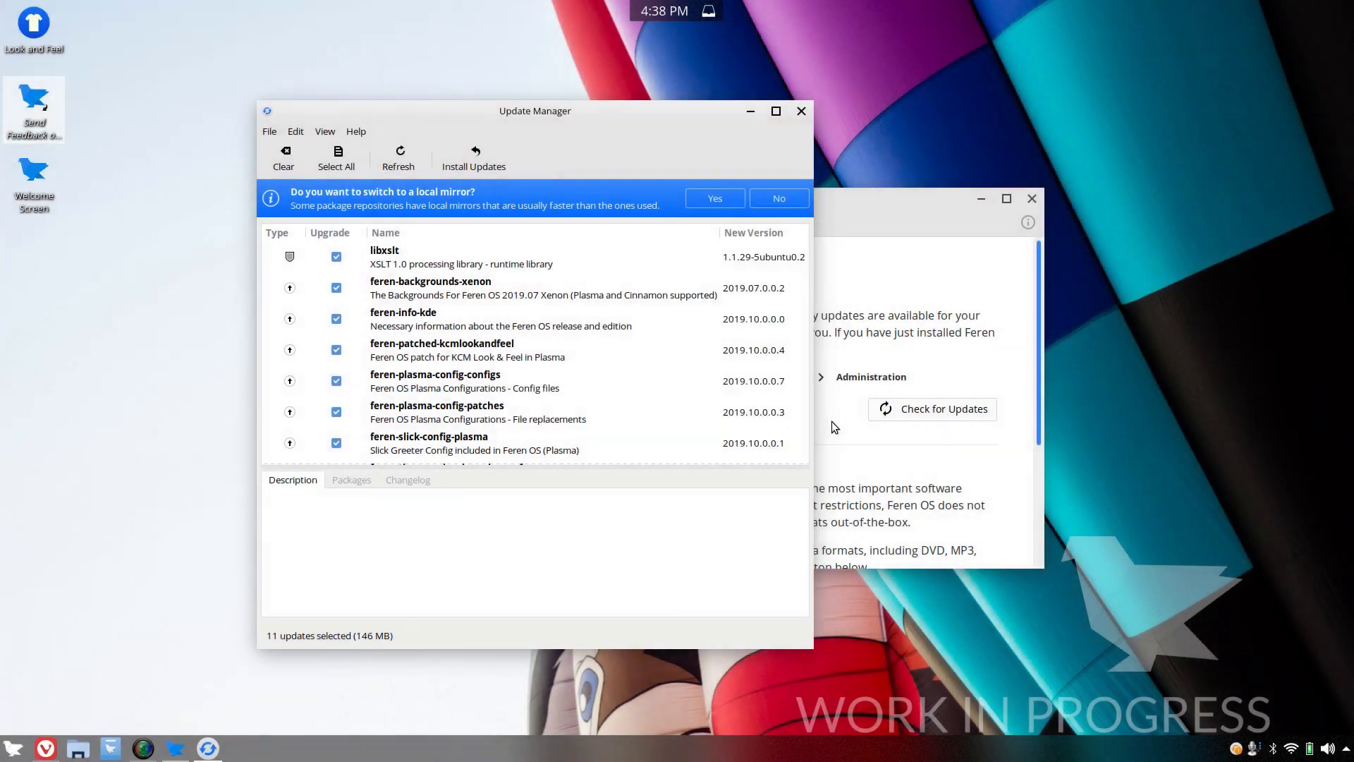
- Review the interface and auto-refresh options in the Update Manager preferences and close them without changes
click(295, 132)
click(326, 151)
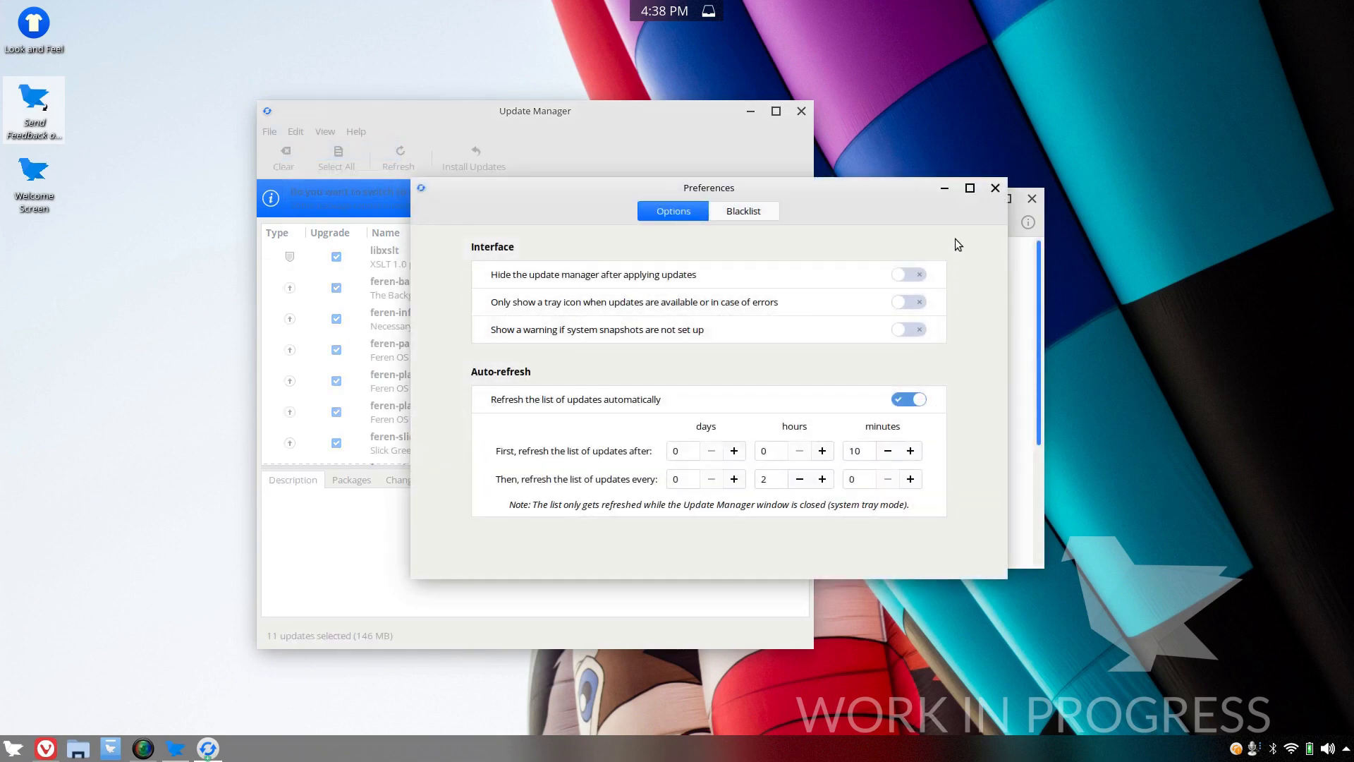
click(995, 187)
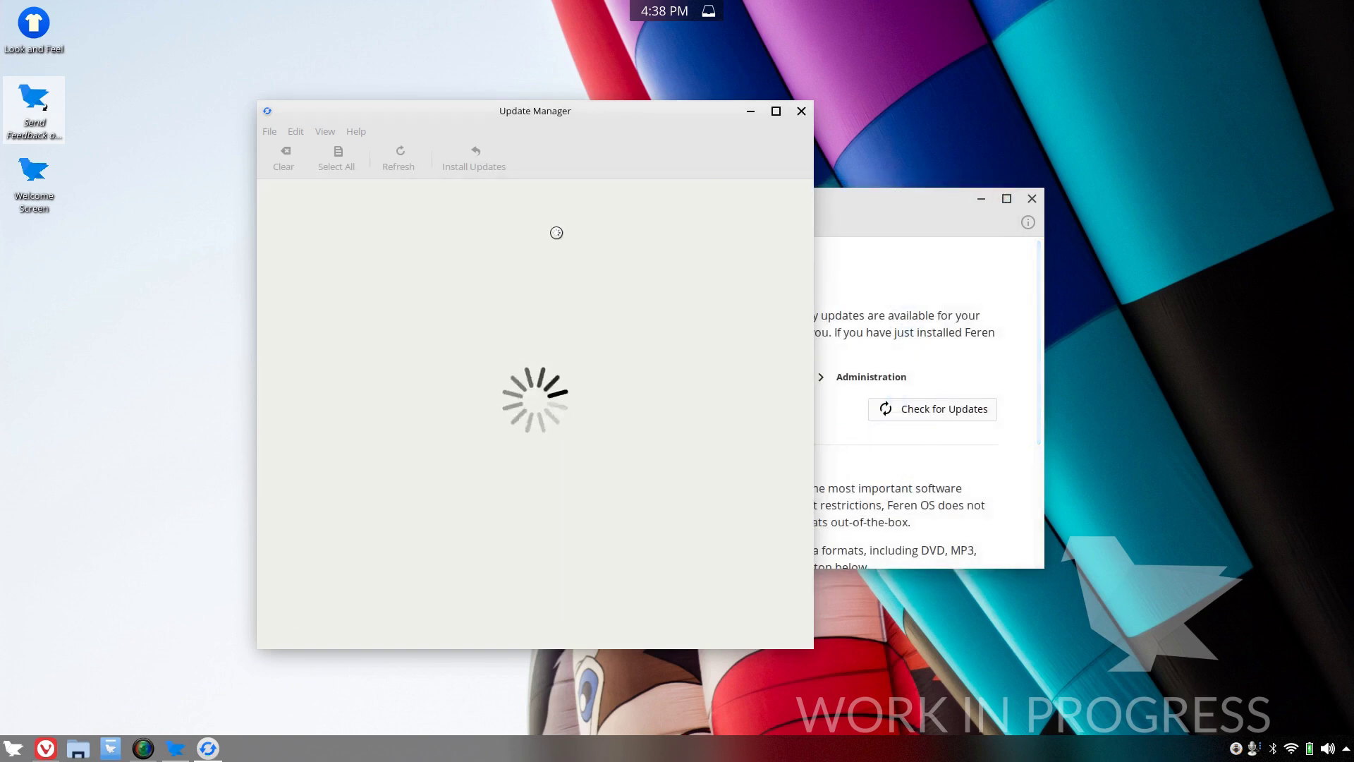
click(722, 196)
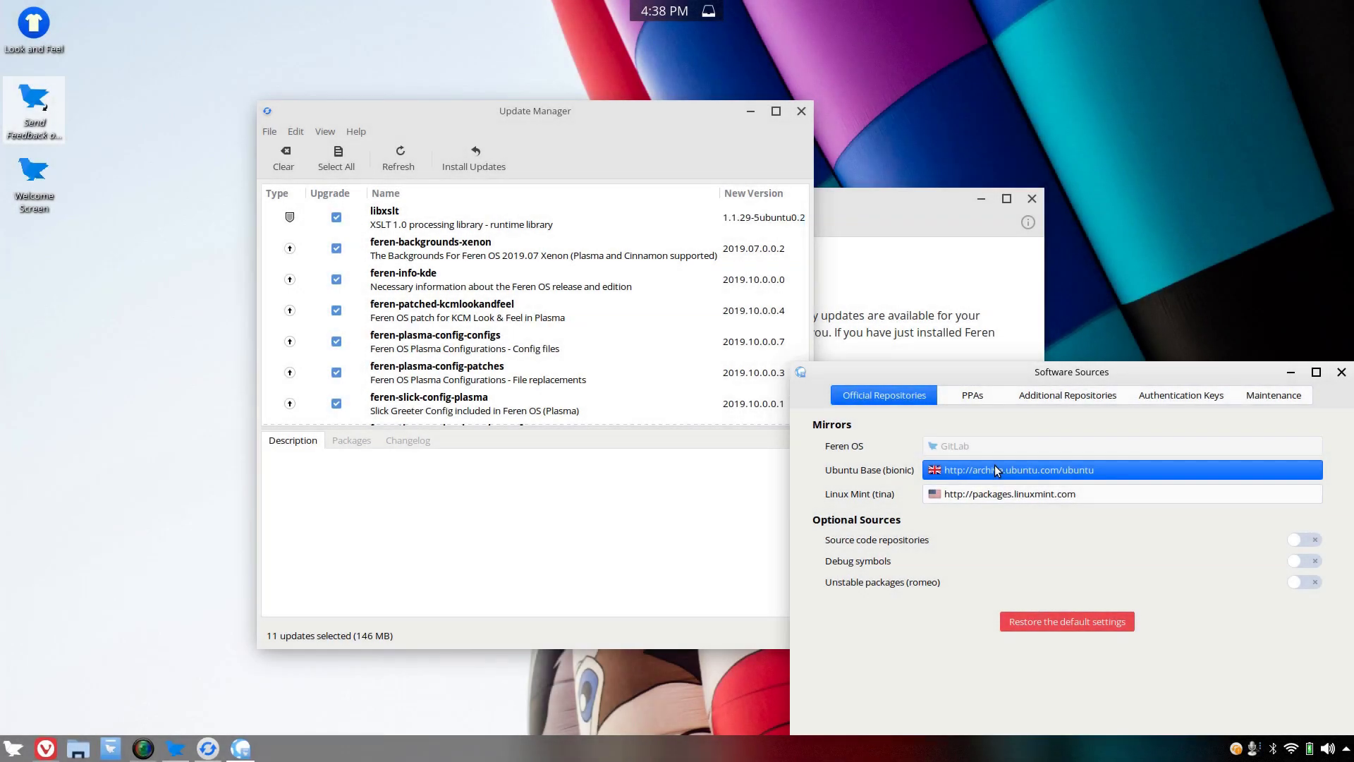
click(997, 471)
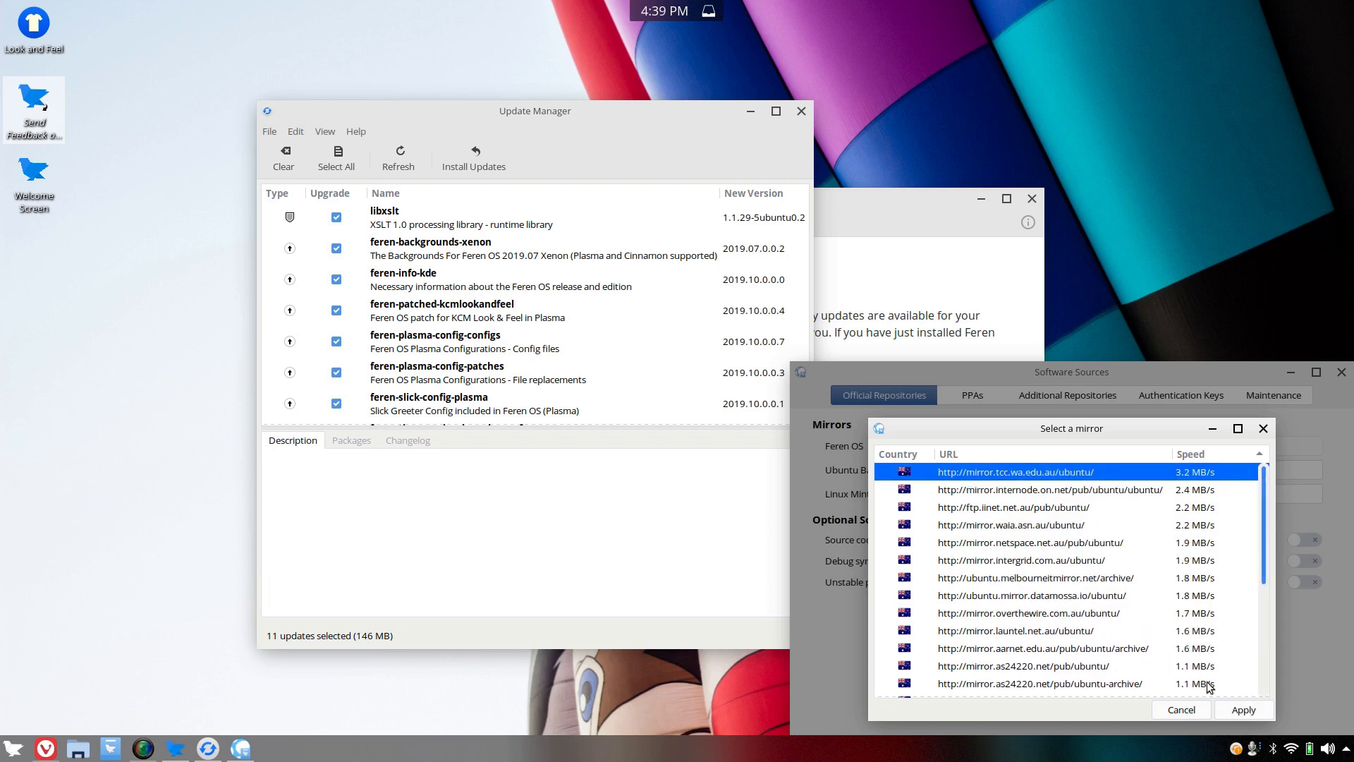
click(1243, 711)
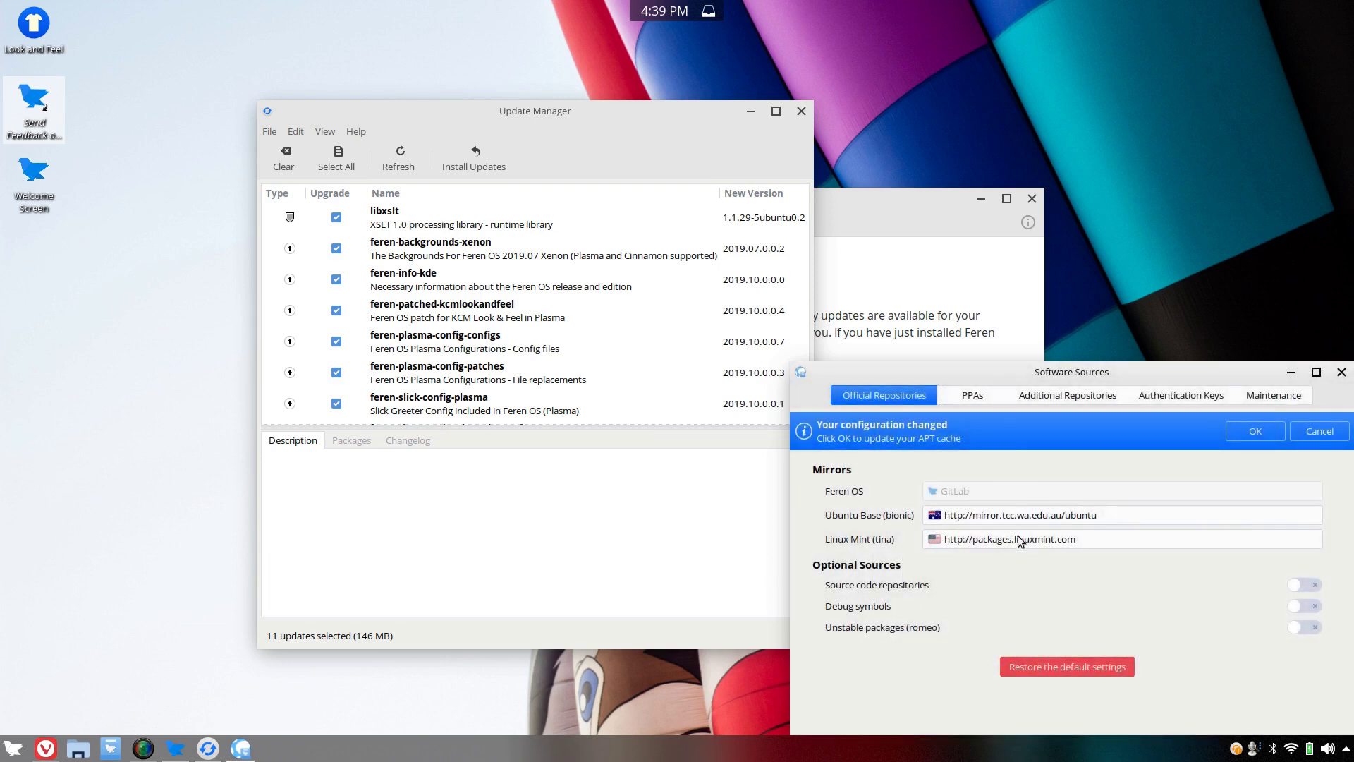
- Set the Linux Mint (tina) mirror to the Australian Internode server and update the APT cache
click(1018, 542)
drag(1060, 343, 991, 288)
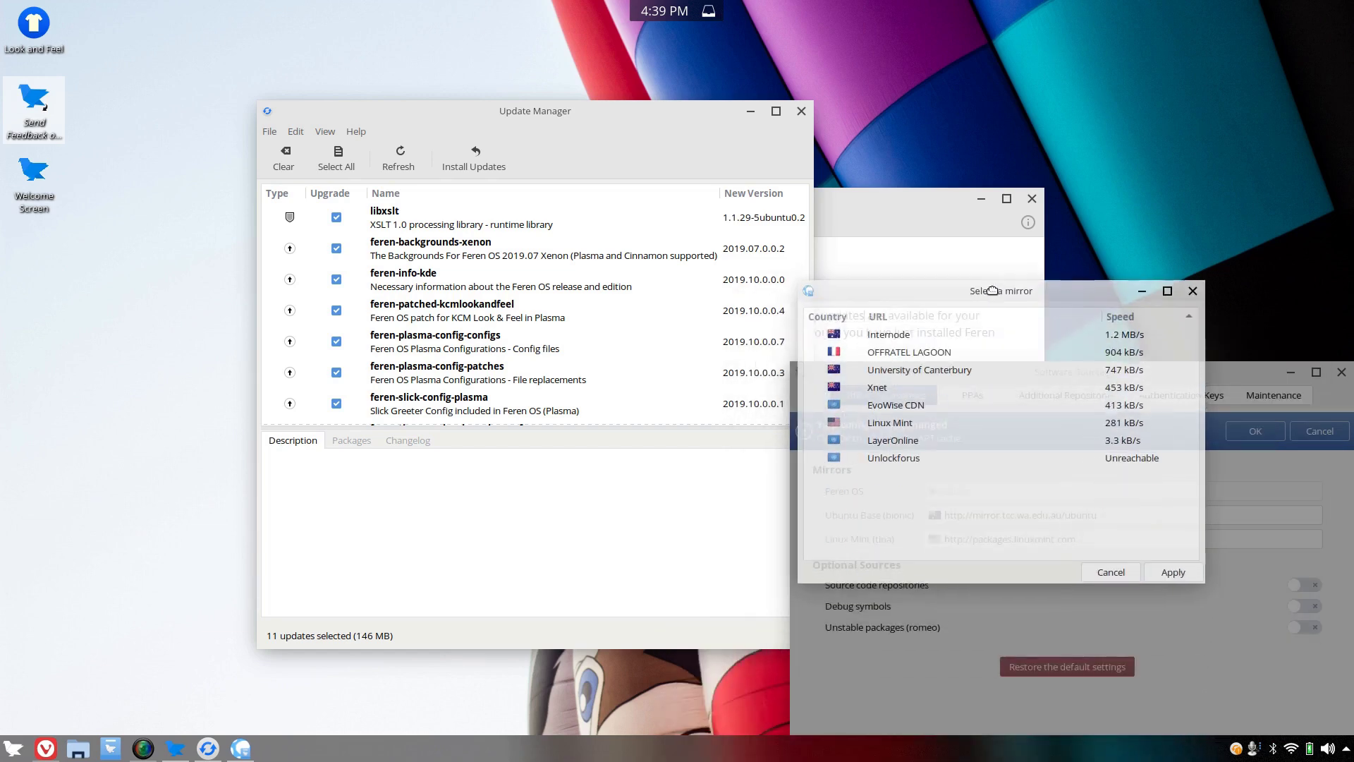
click(884, 334)
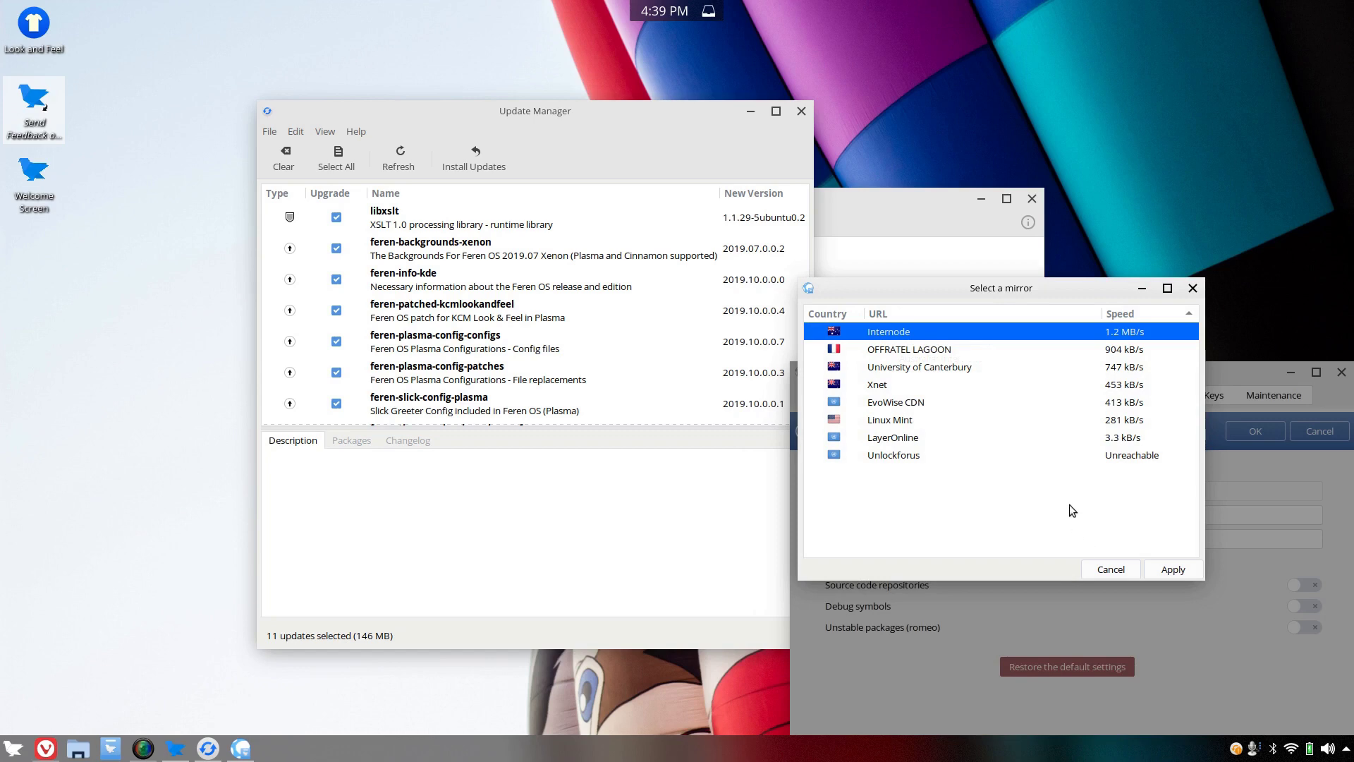
click(1172, 569)
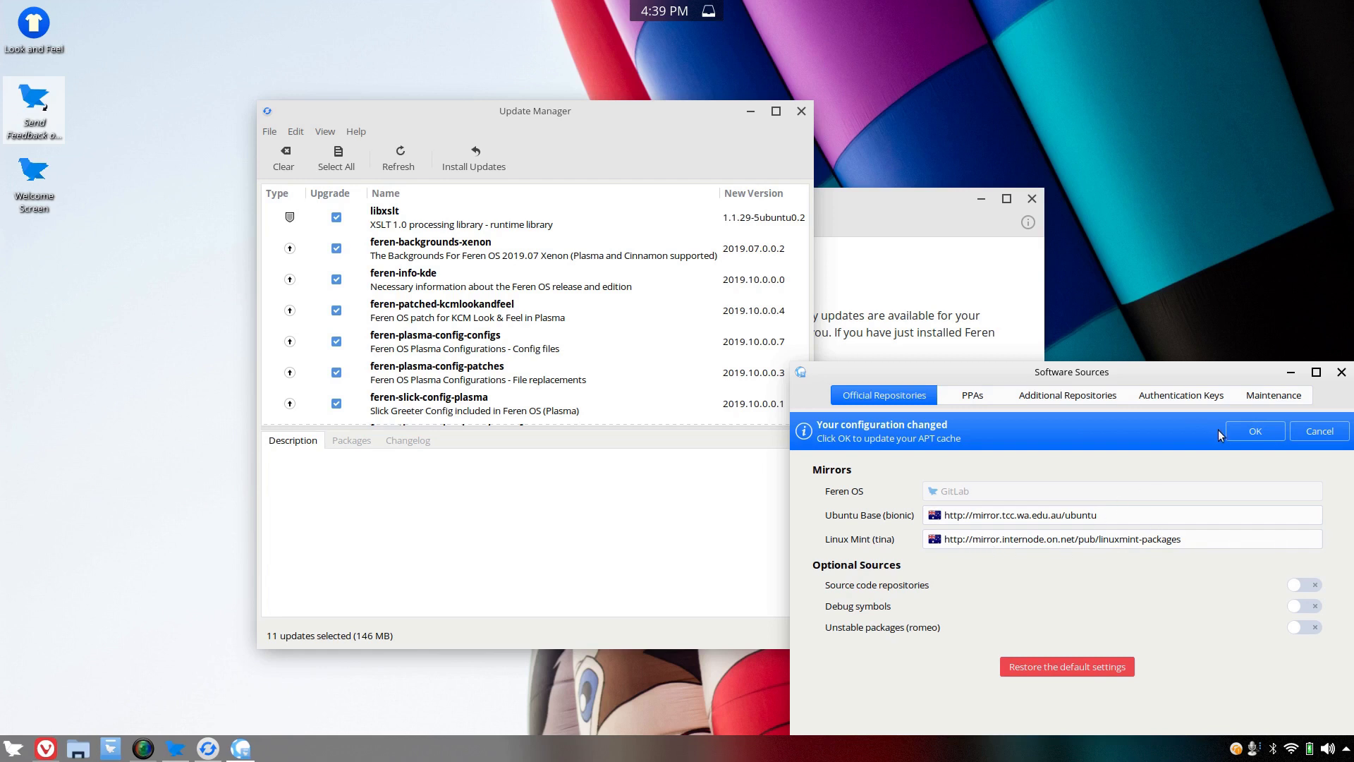
click(1255, 431)
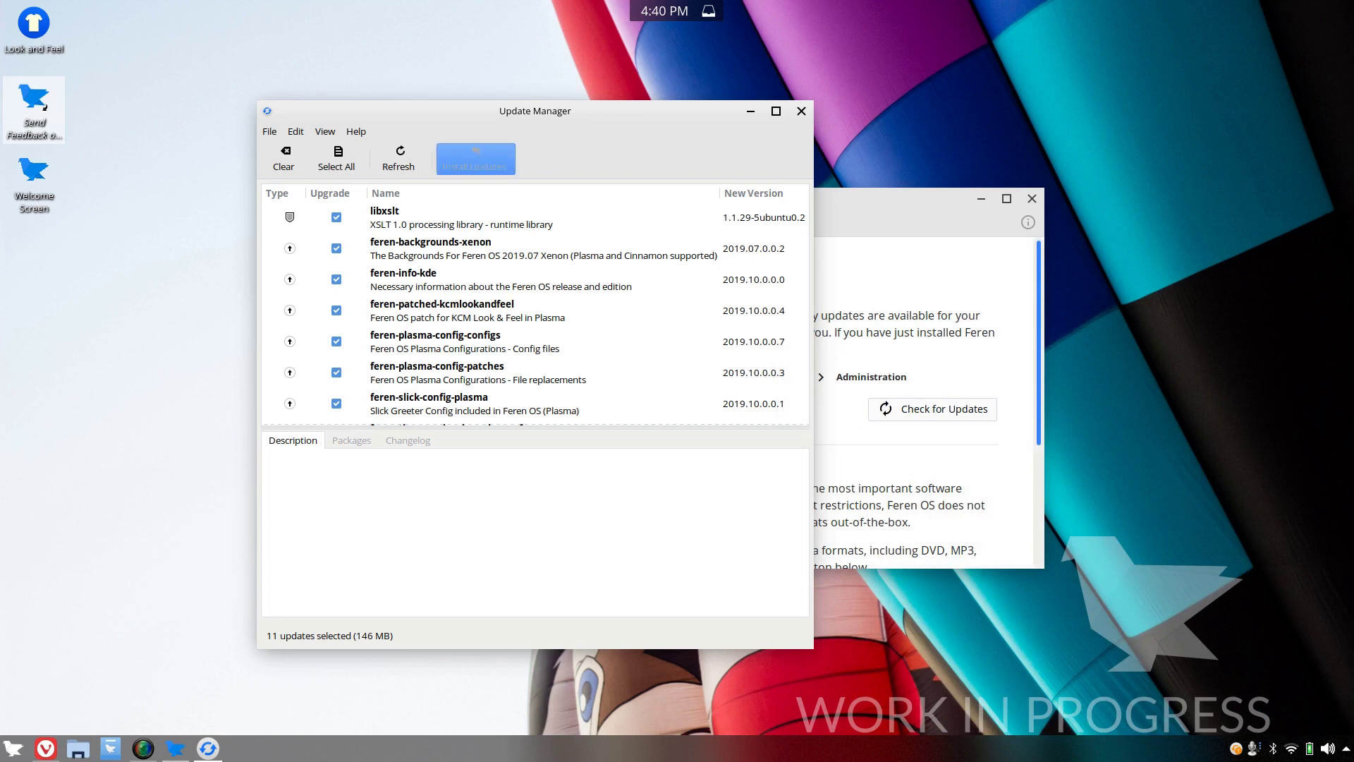
- Install all the selected system updates and close the Update Manager
click(476, 156)
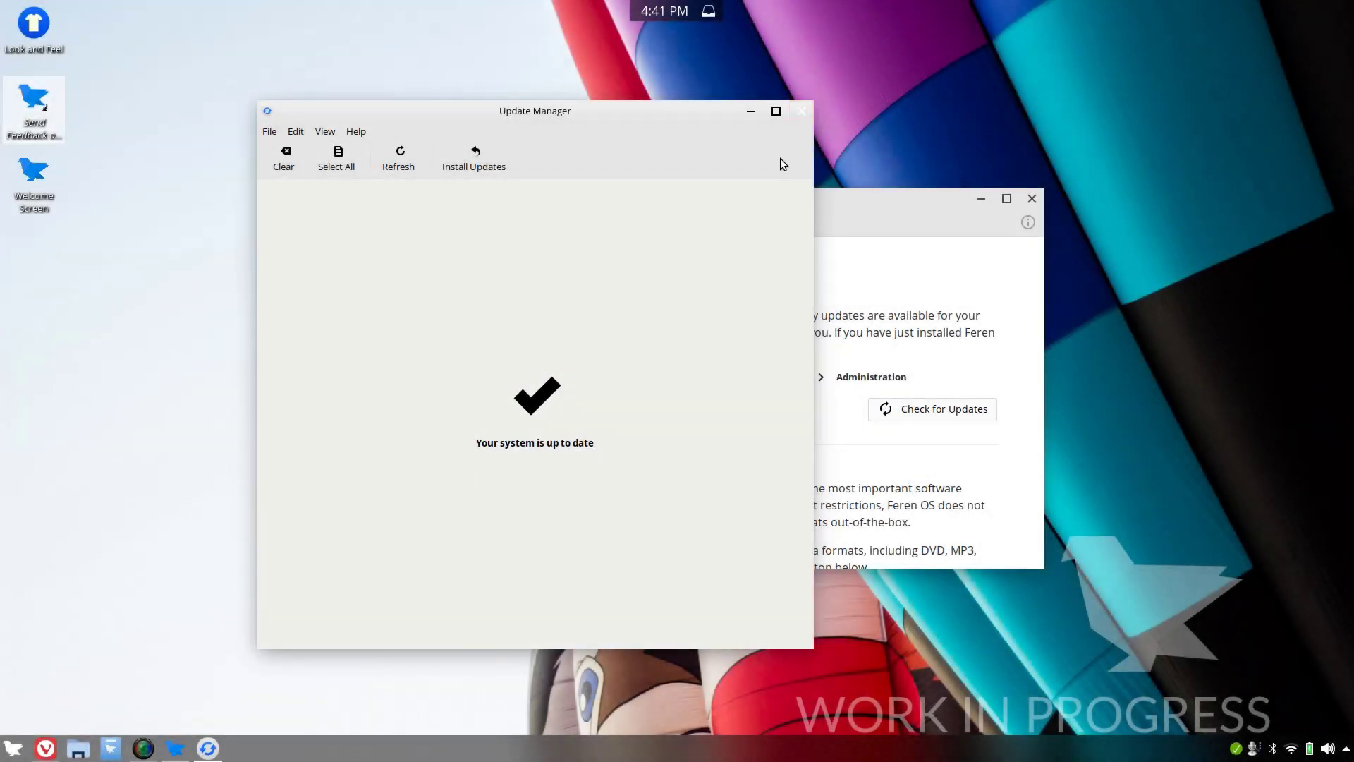
click(802, 111)
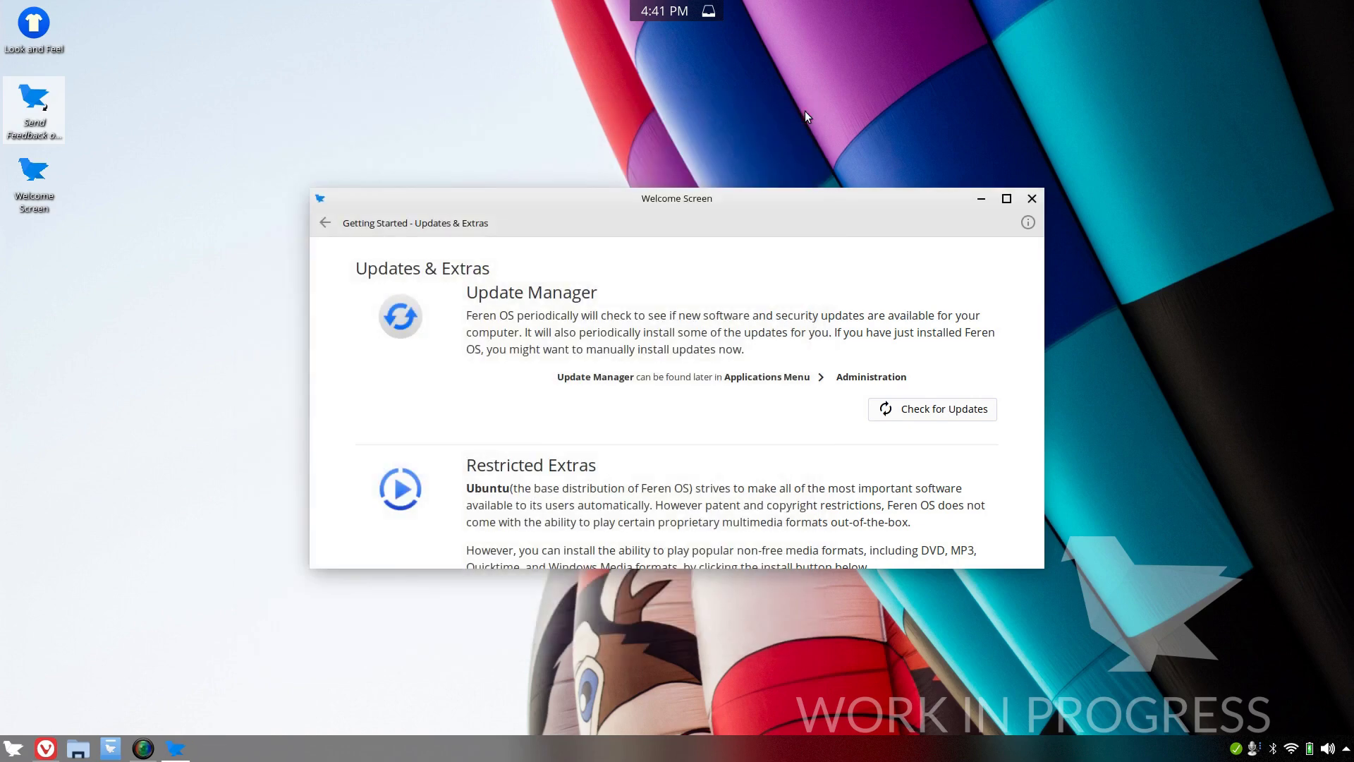
- Review the Restricted Extras section and the Drivers topic, and return to the Getting Started overview
scroll(777, 310, down, 3)
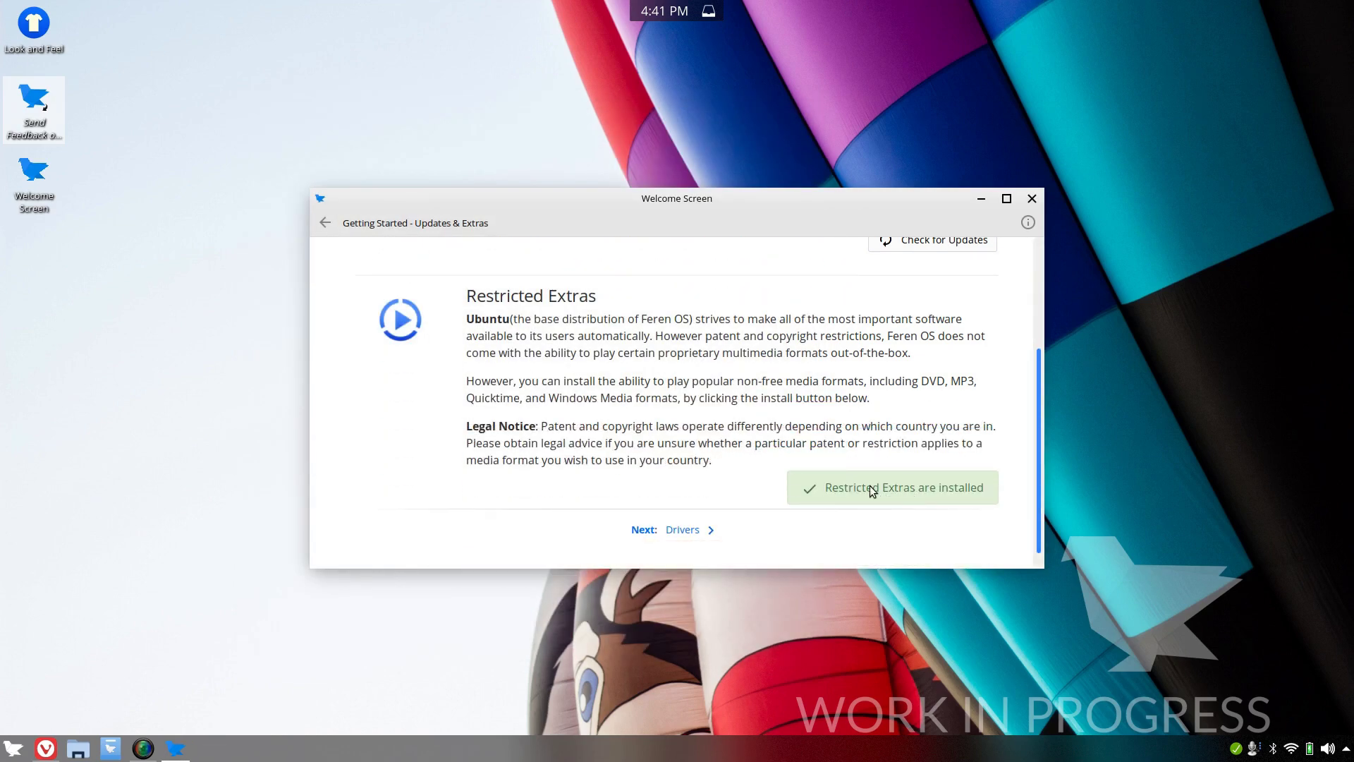
scroll(698, 395, down, 1)
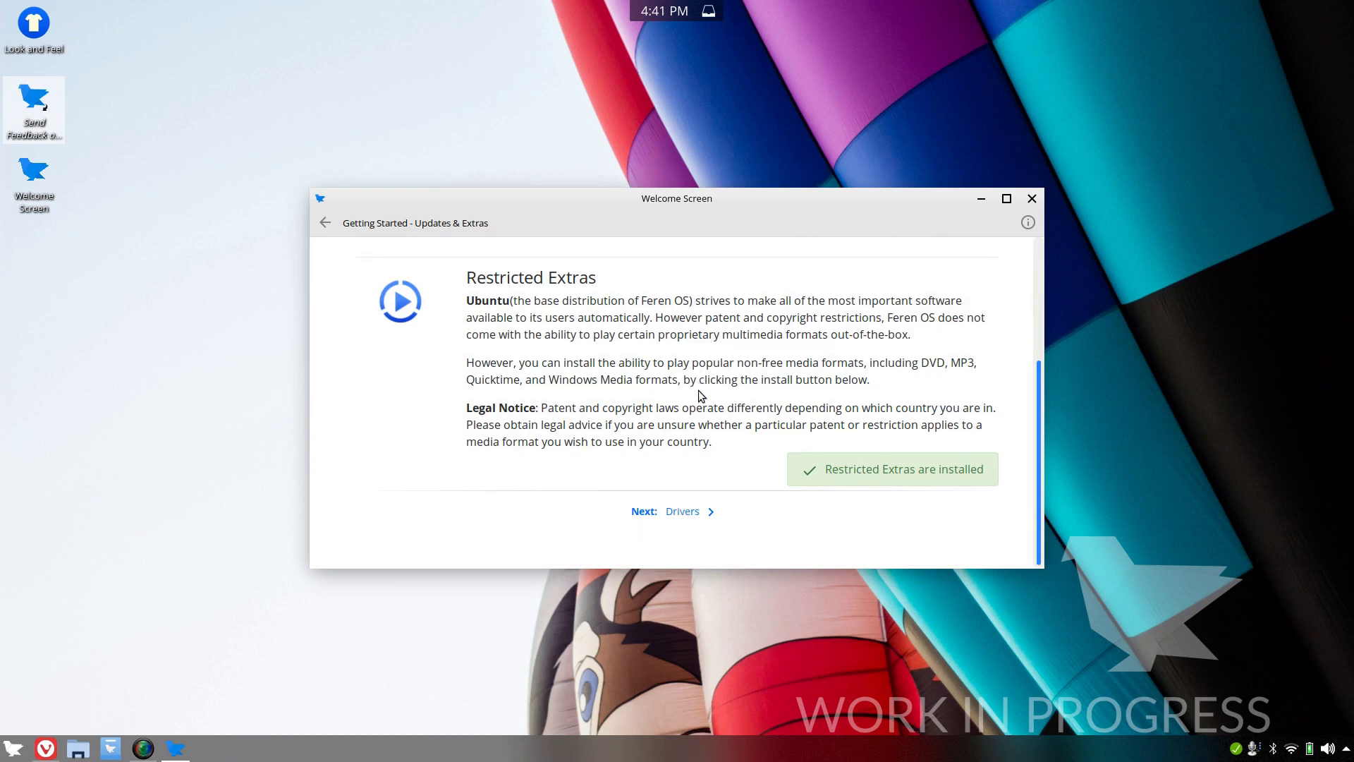
click(682, 513)
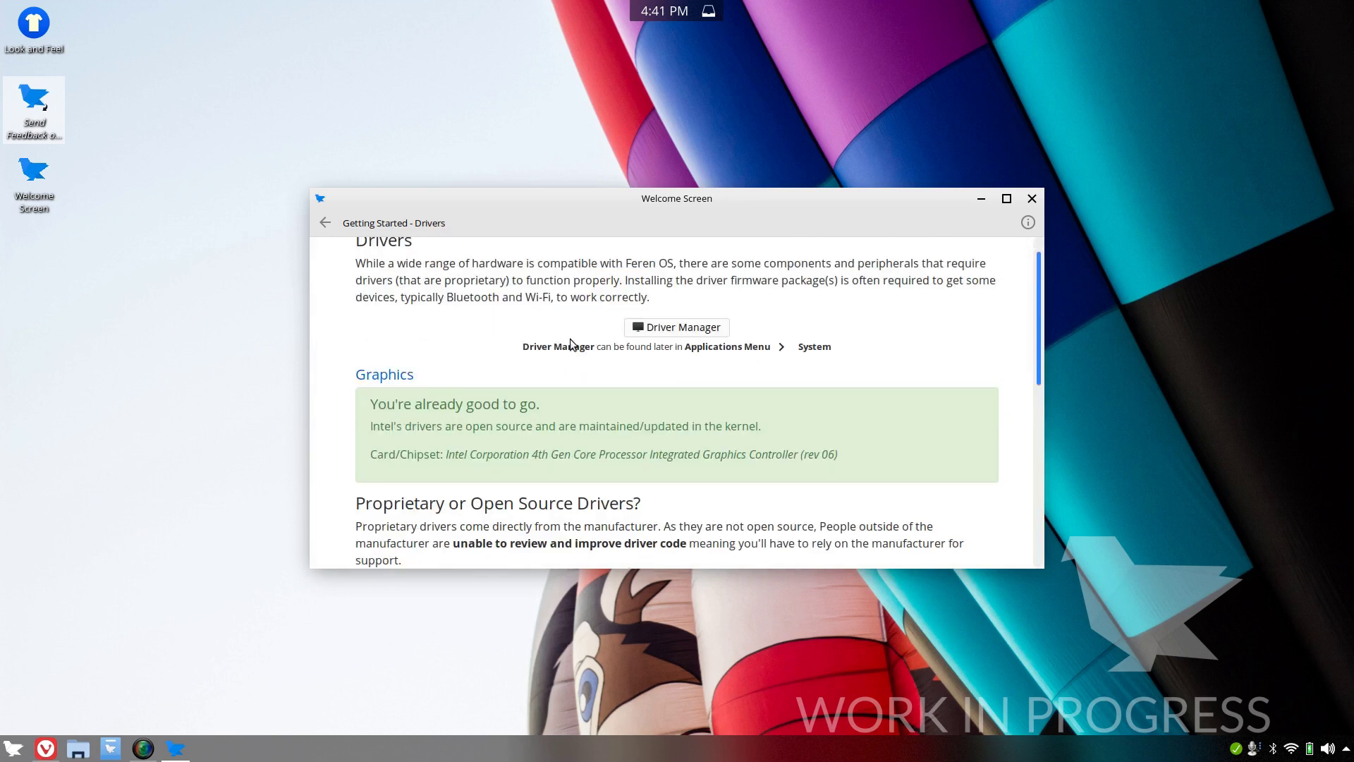
scroll(568, 340, down, 8)
click(325, 222)
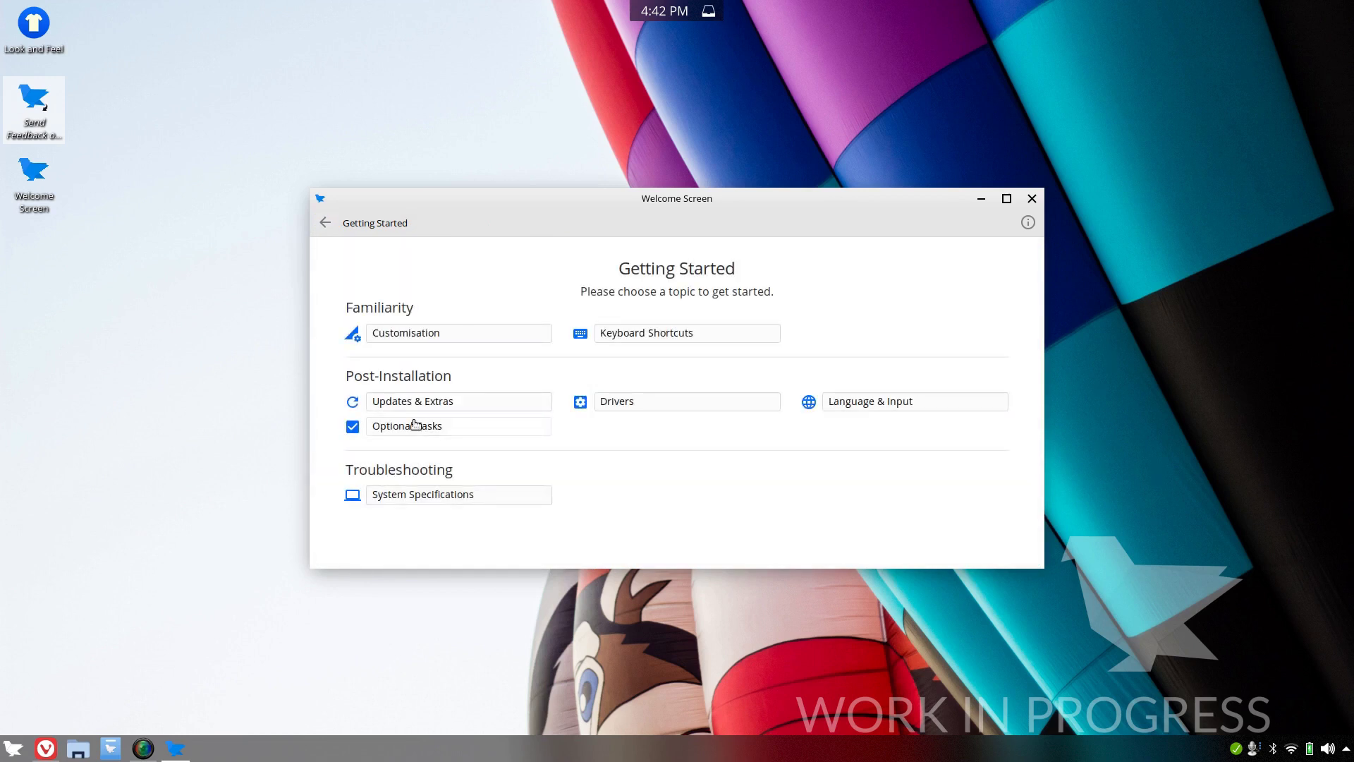
- Read through the Optional Tasks topic on backups, firewall and users, and return to the Getting Started overview
click(428, 426)
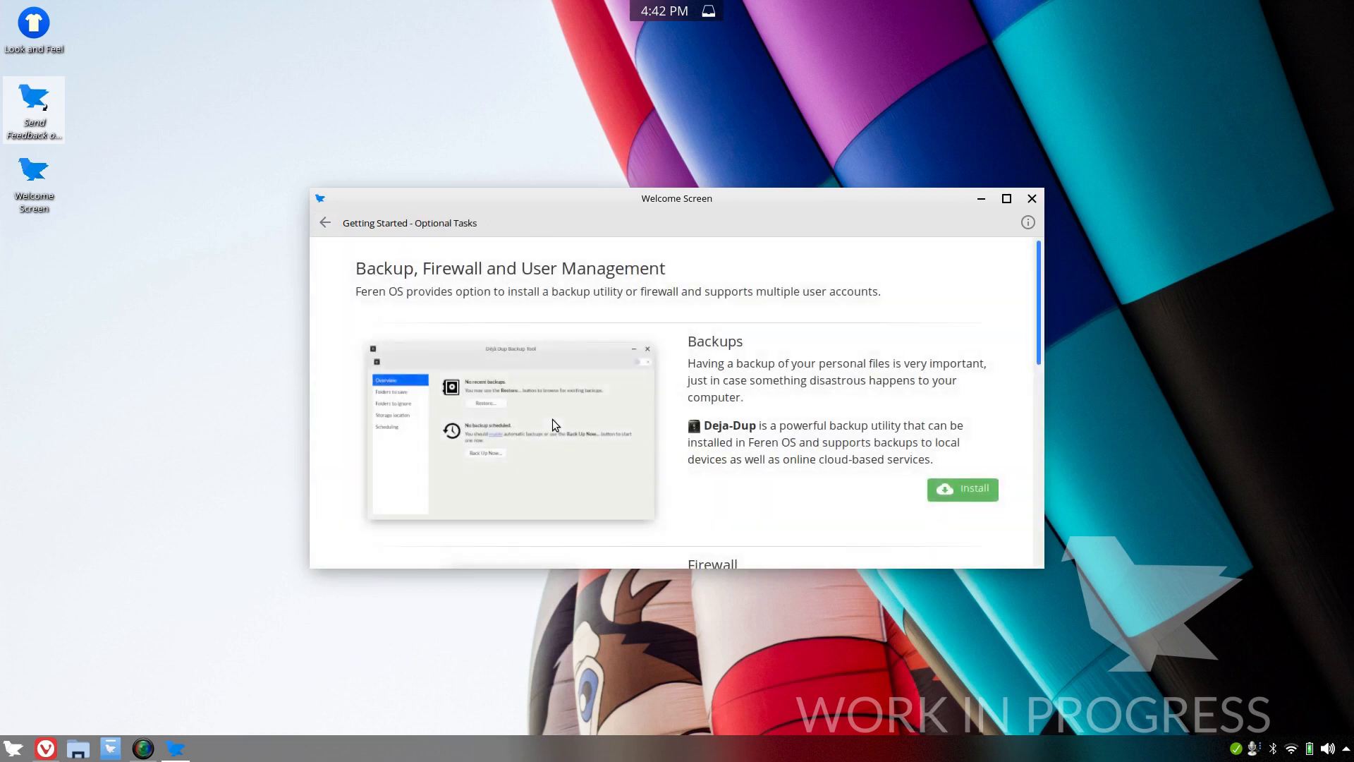
scroll(739, 409, down, 2)
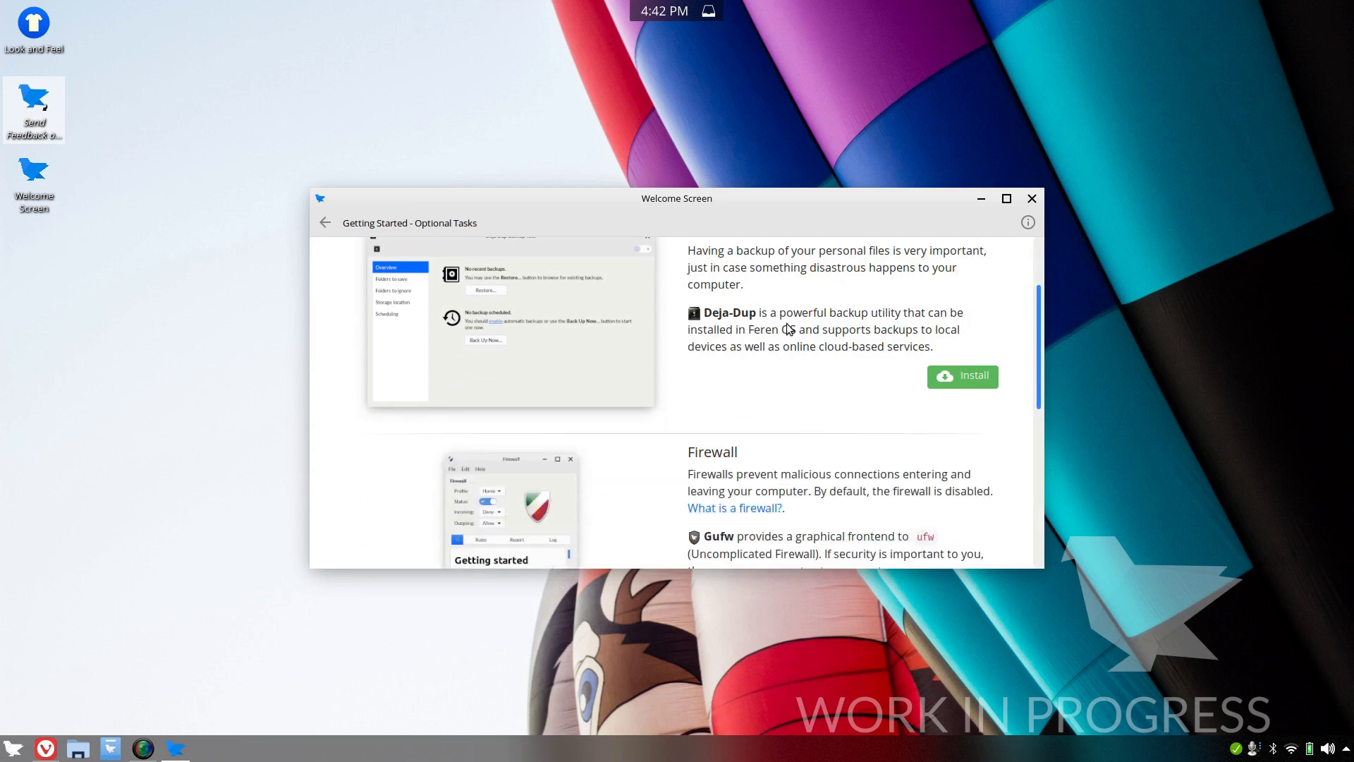
scroll(793, 359, down, 4)
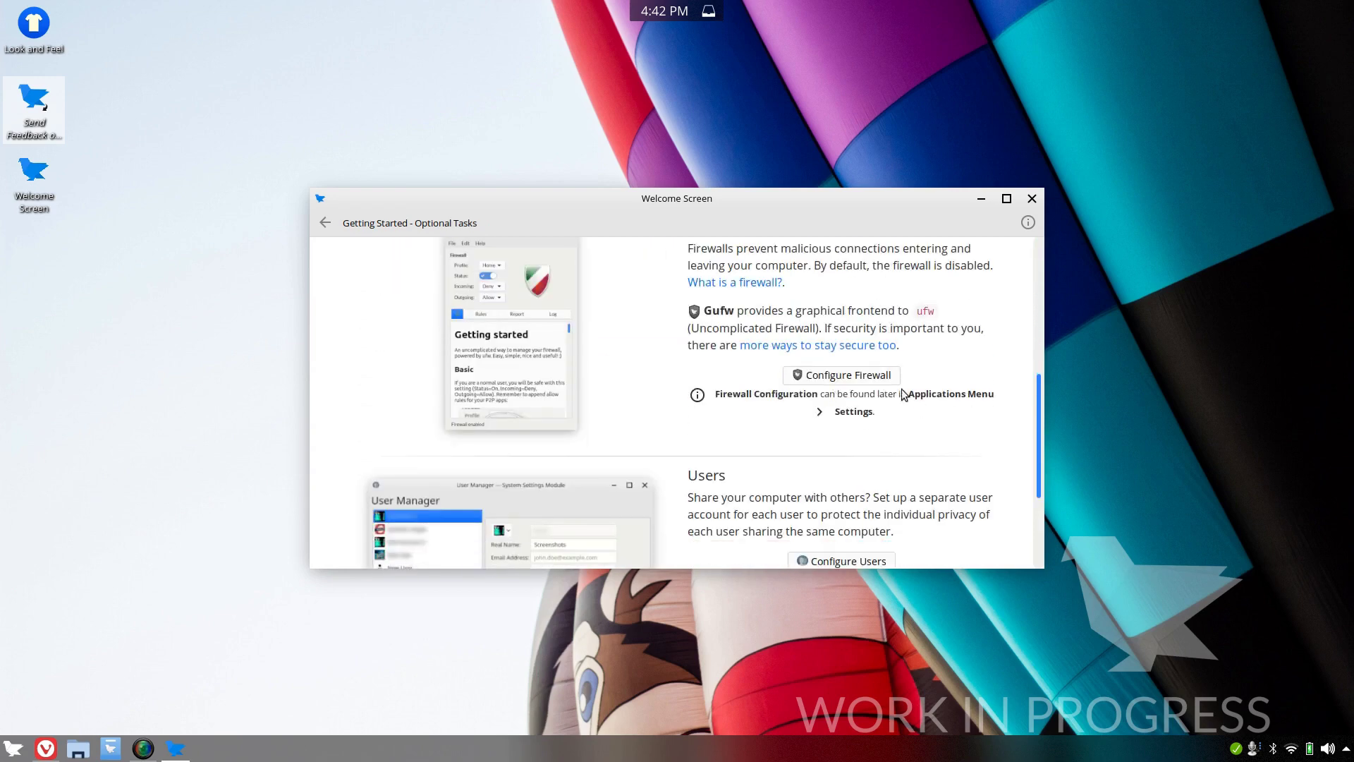
scroll(745, 360, down, 3)
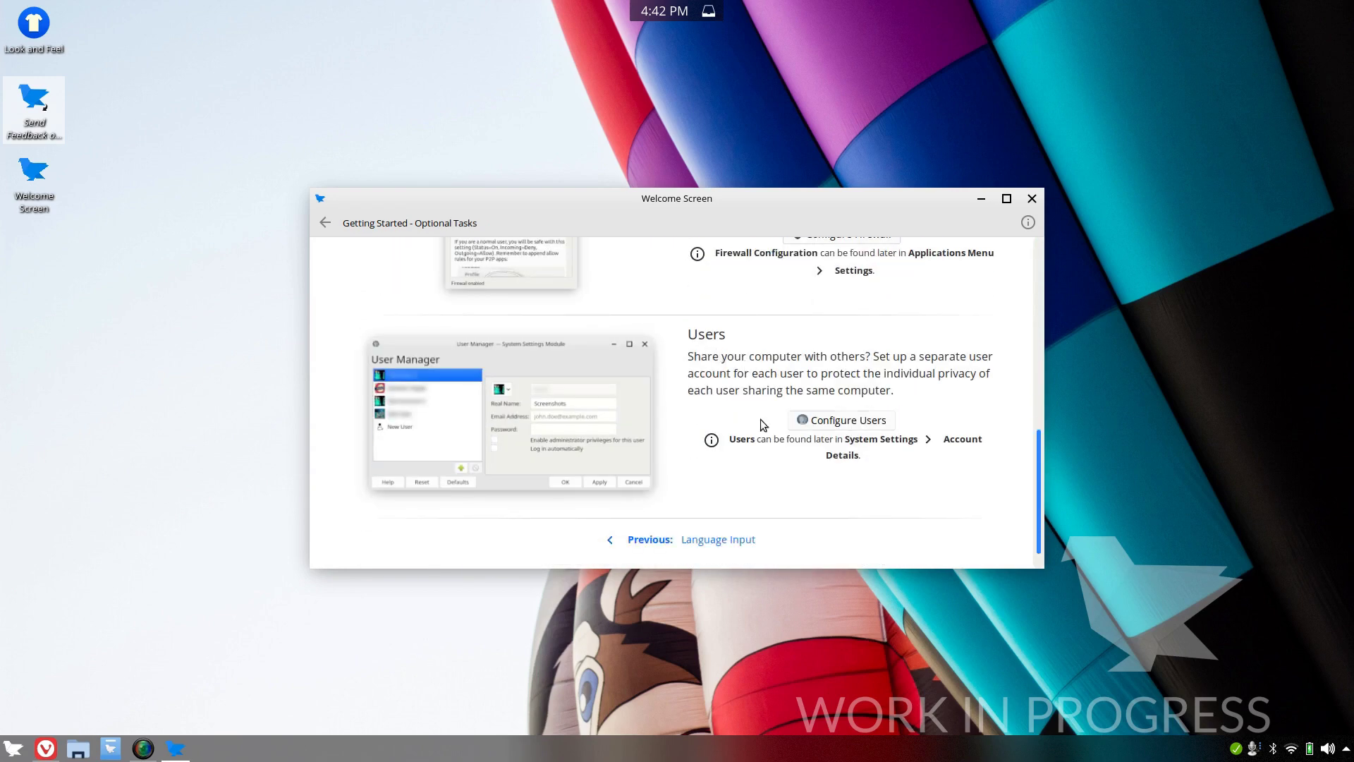
scroll(682, 381, down, 1)
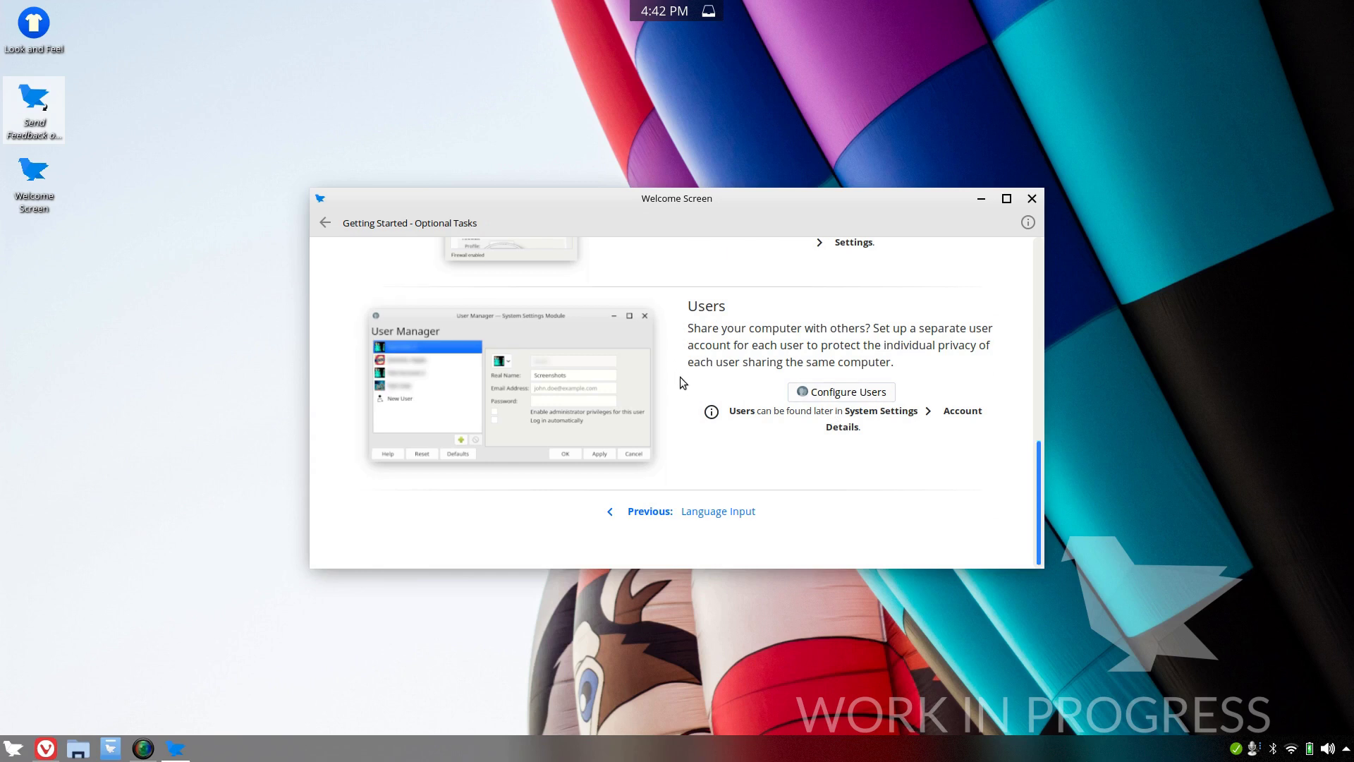
click(325, 223)
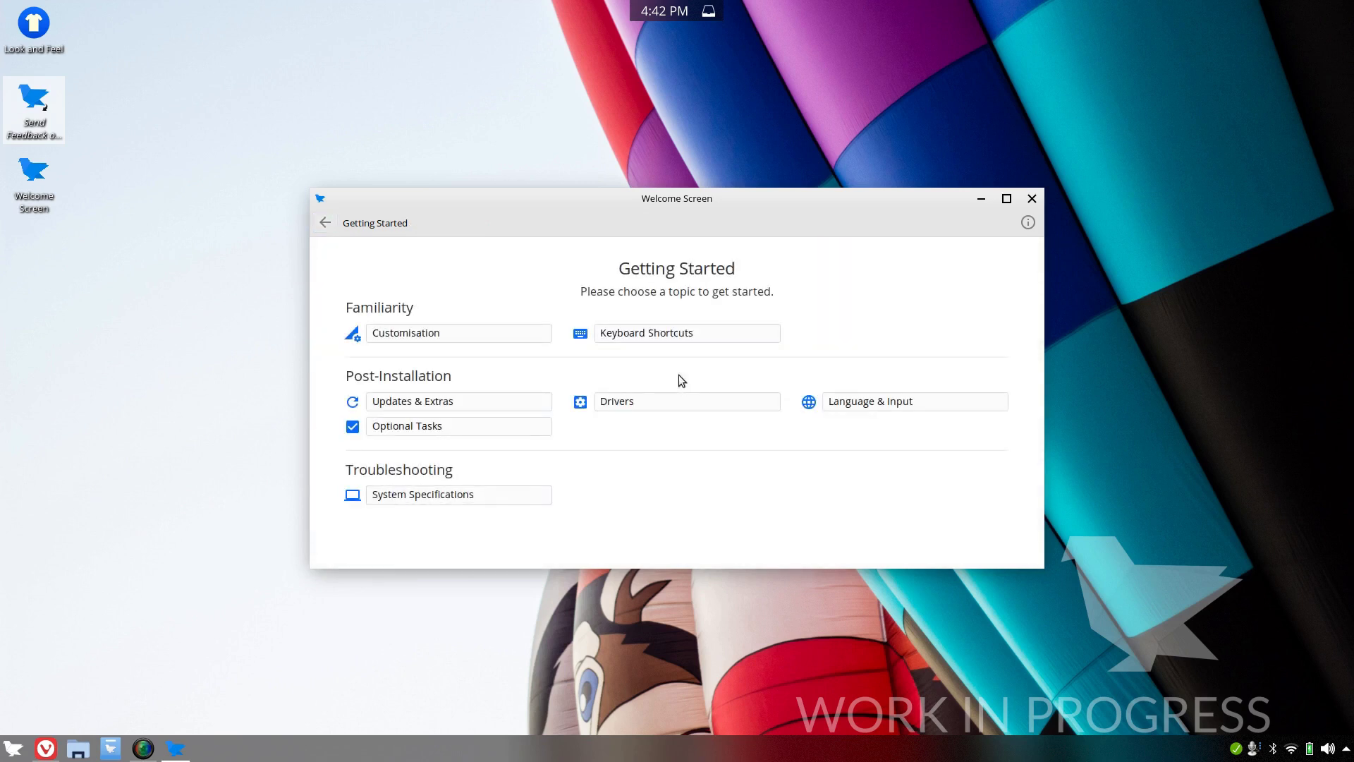
- Examine the computer's system, processor, component and storage details under System Specifications, and return to the topic overview
click(438, 493)
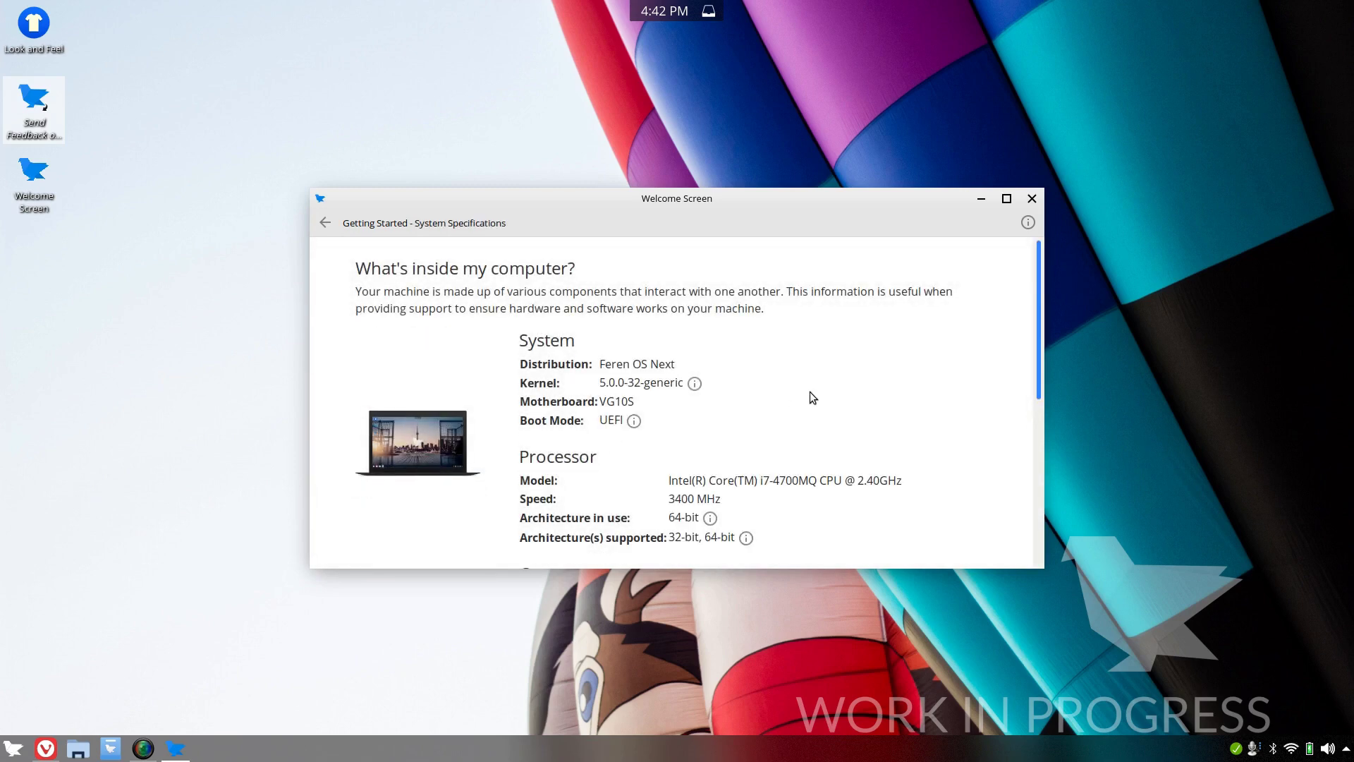
scroll(809, 392, down, 5)
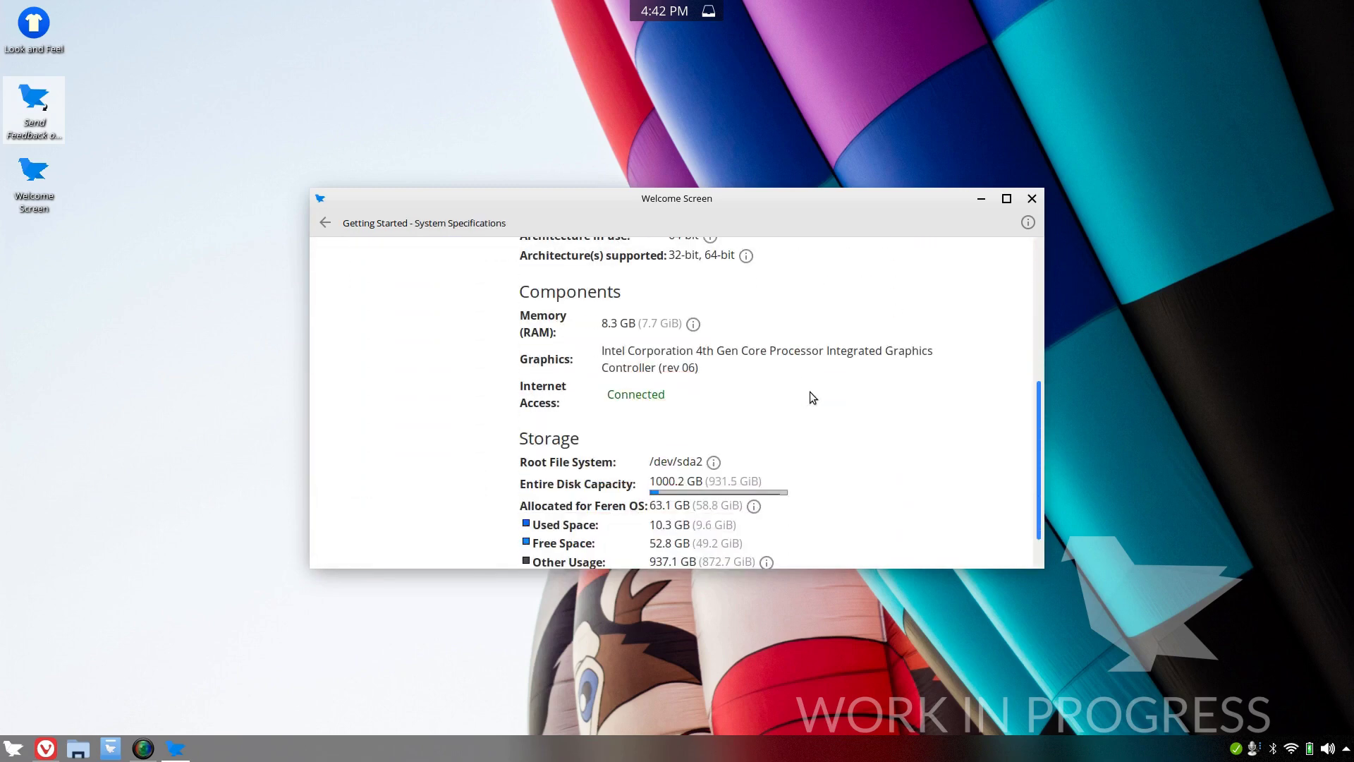
scroll(810, 391, up, 5)
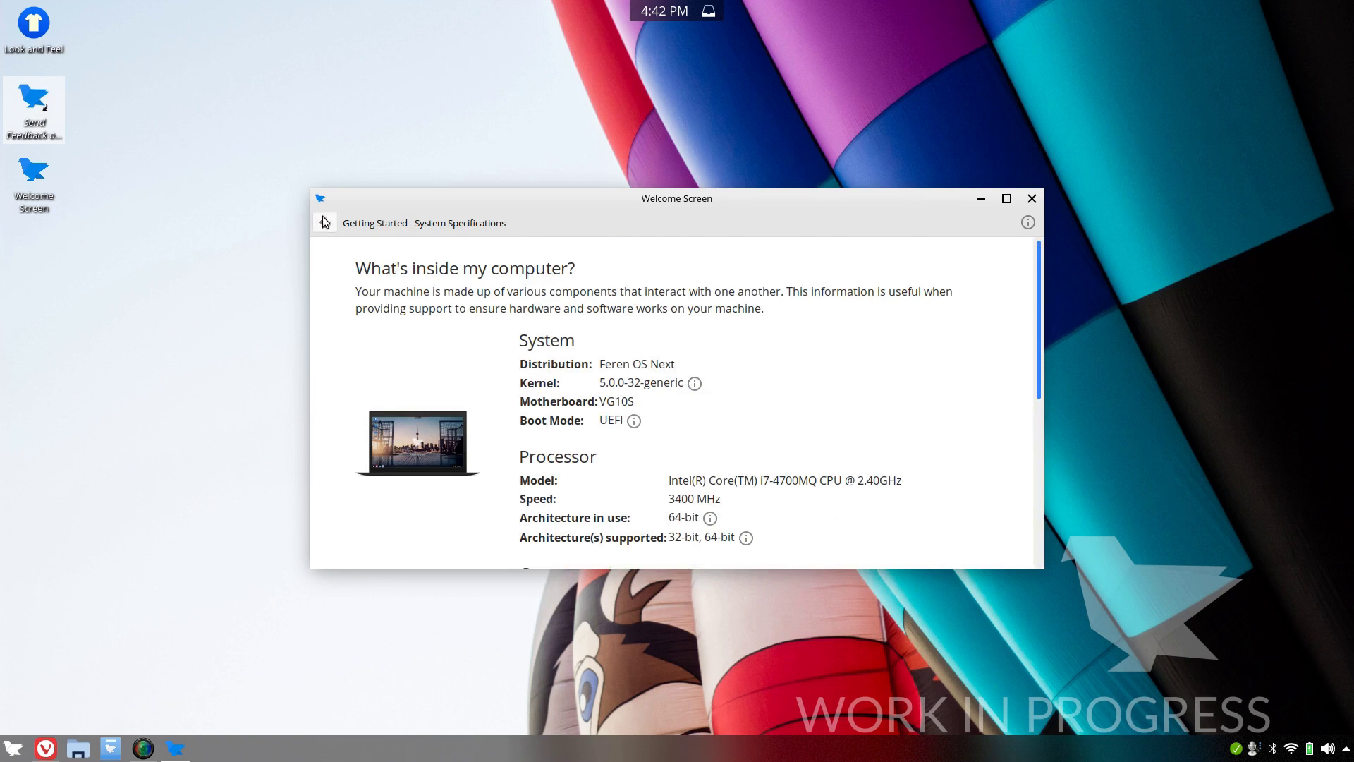
click(325, 223)
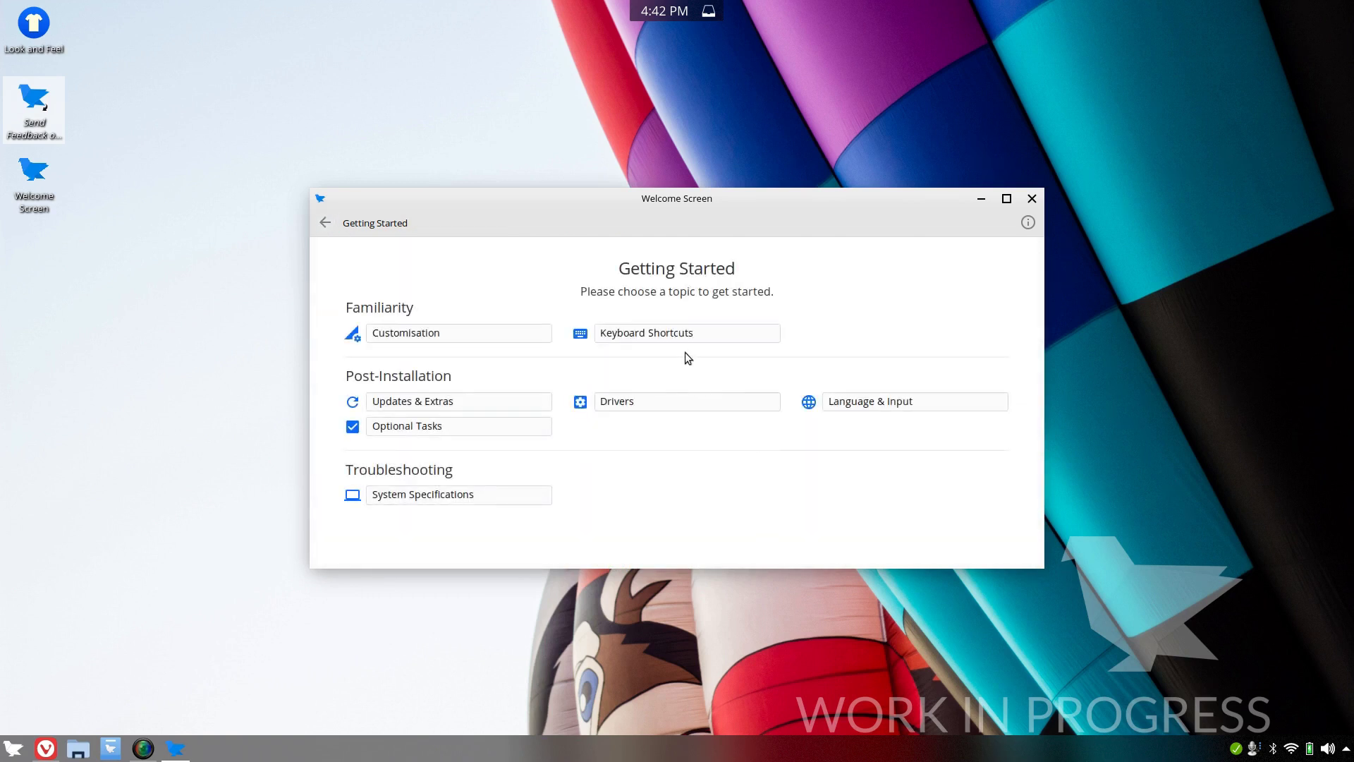
- Check the Keyboard Shortcuts topic and read the Drivers topic through to its wireless and Bluetooth section
click(647, 341)
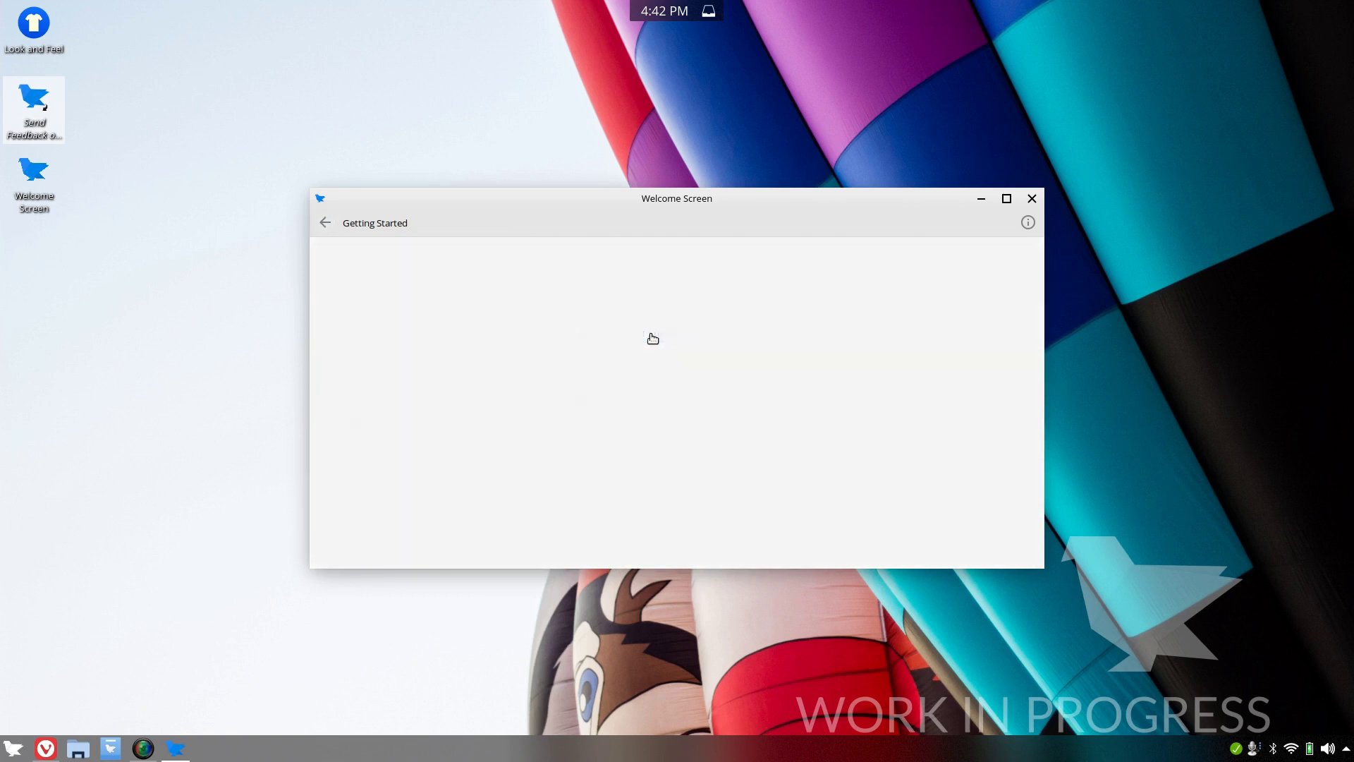
click(326, 223)
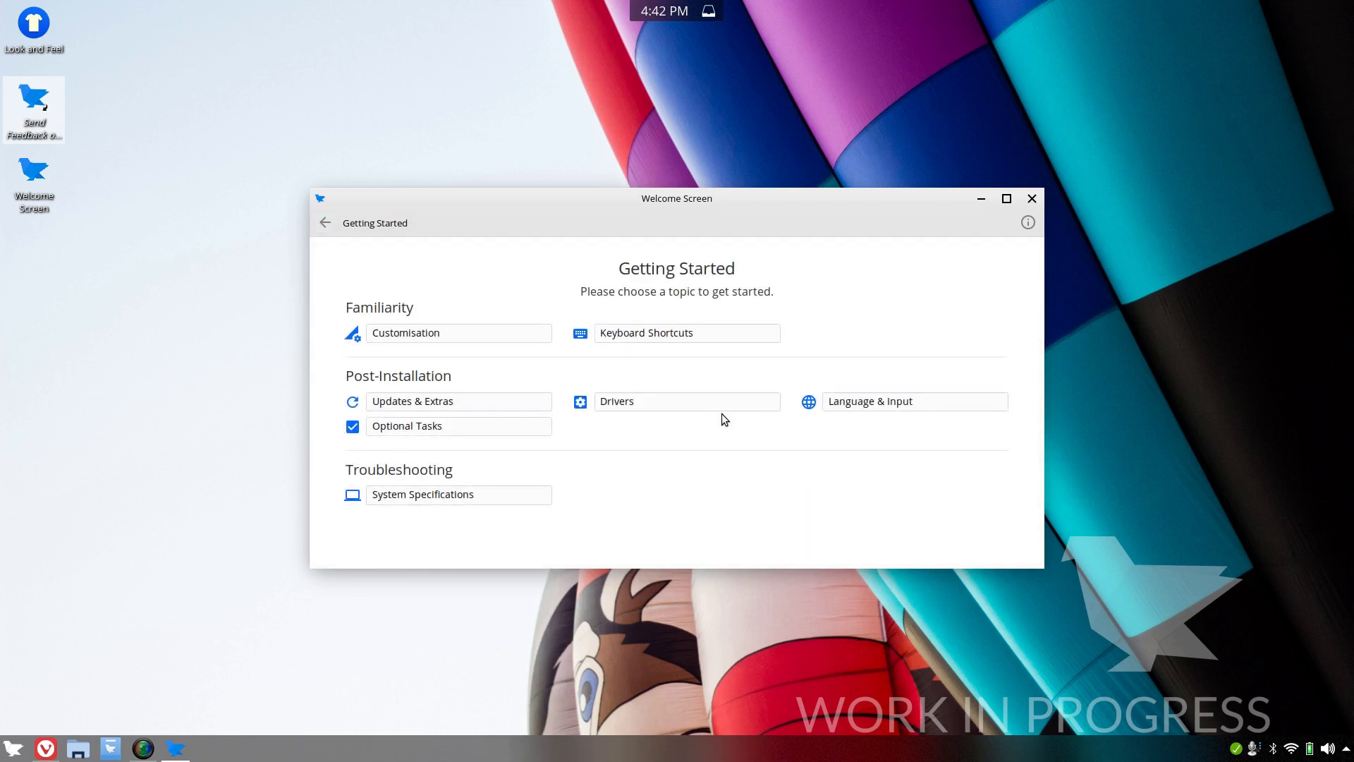
click(642, 399)
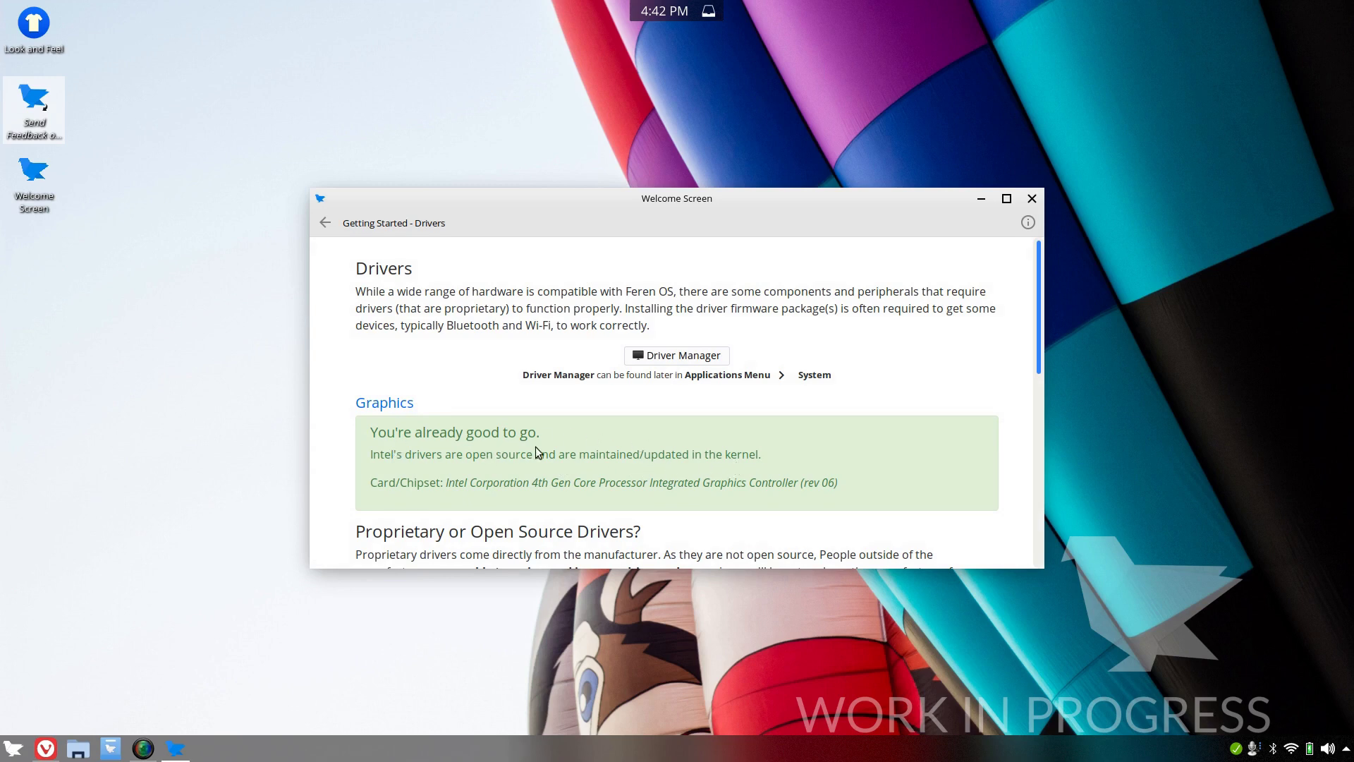
scroll(535, 446, down, 10)
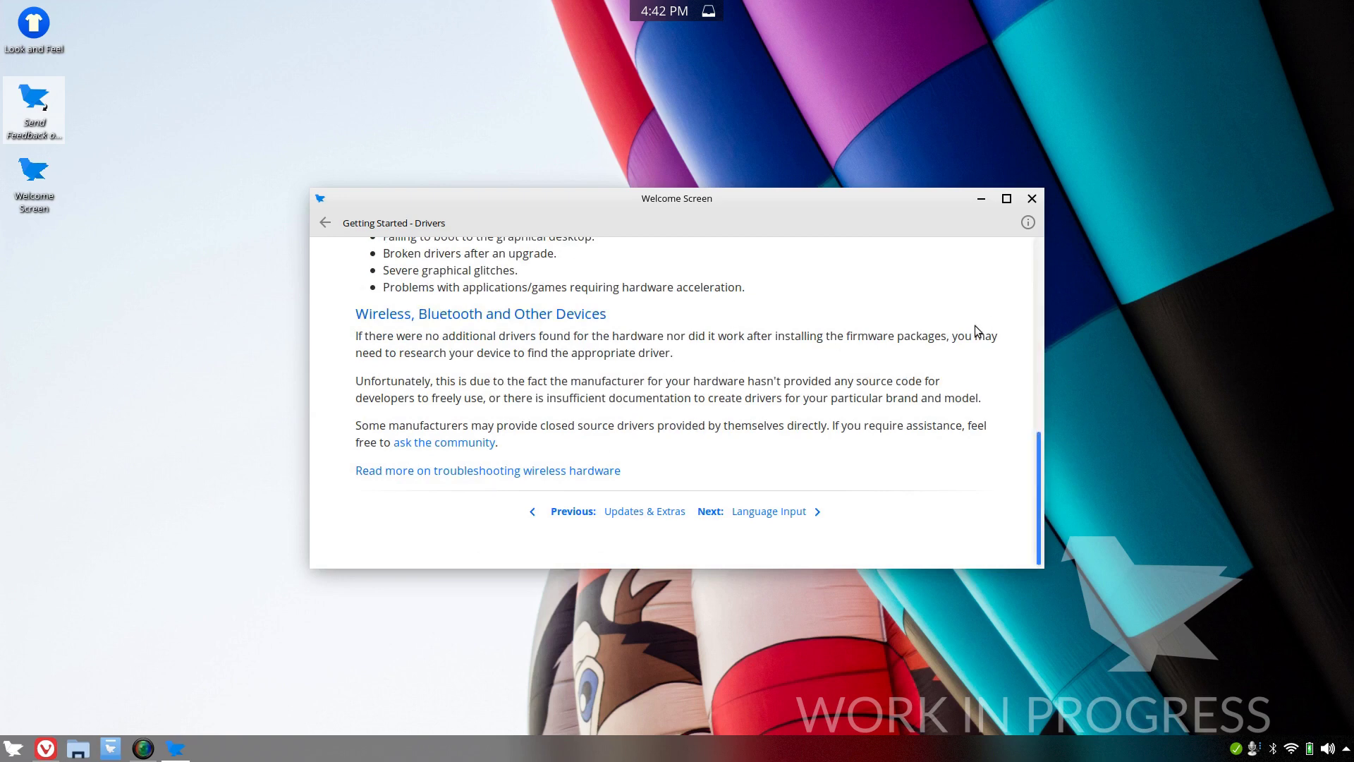
click(323, 223)
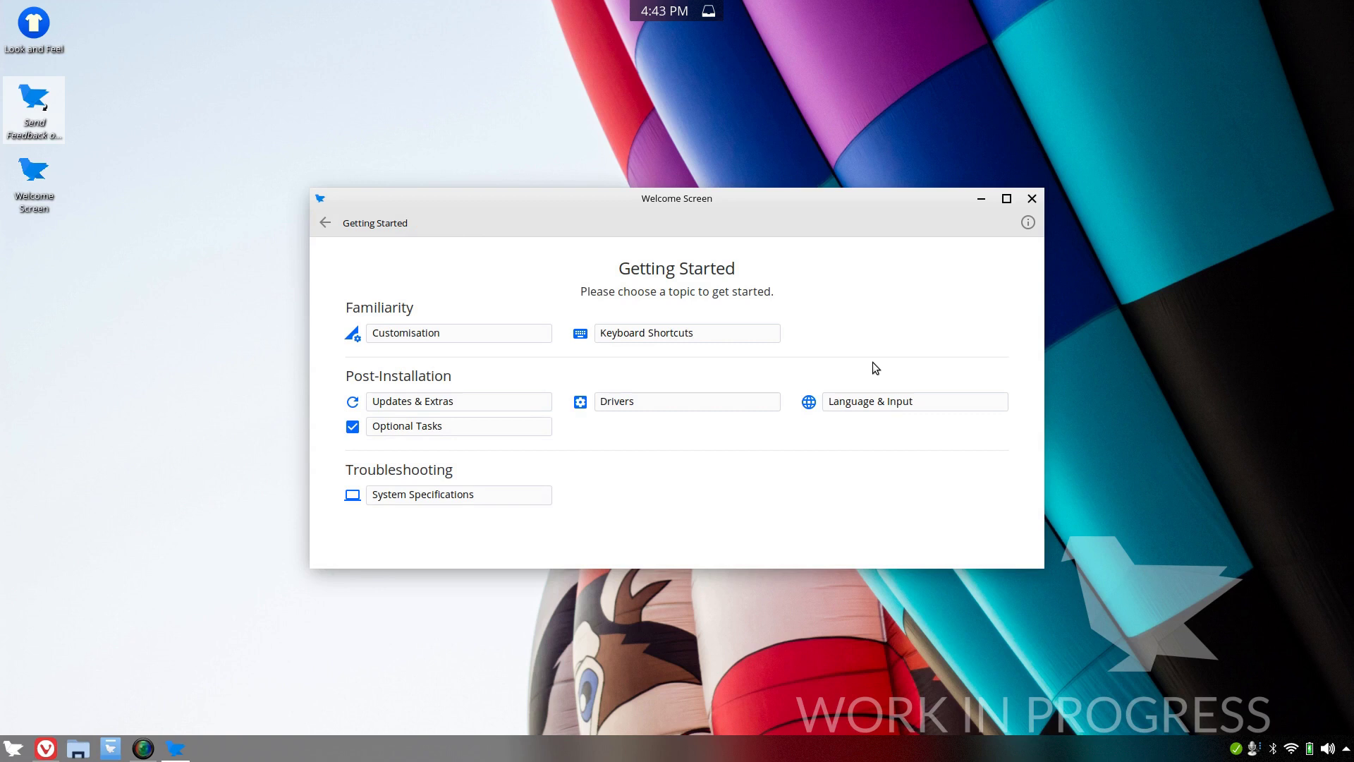
- Review the input method, language support and complex input options under Language & Input, and return to the Welcome Screen's main menu
click(879, 402)
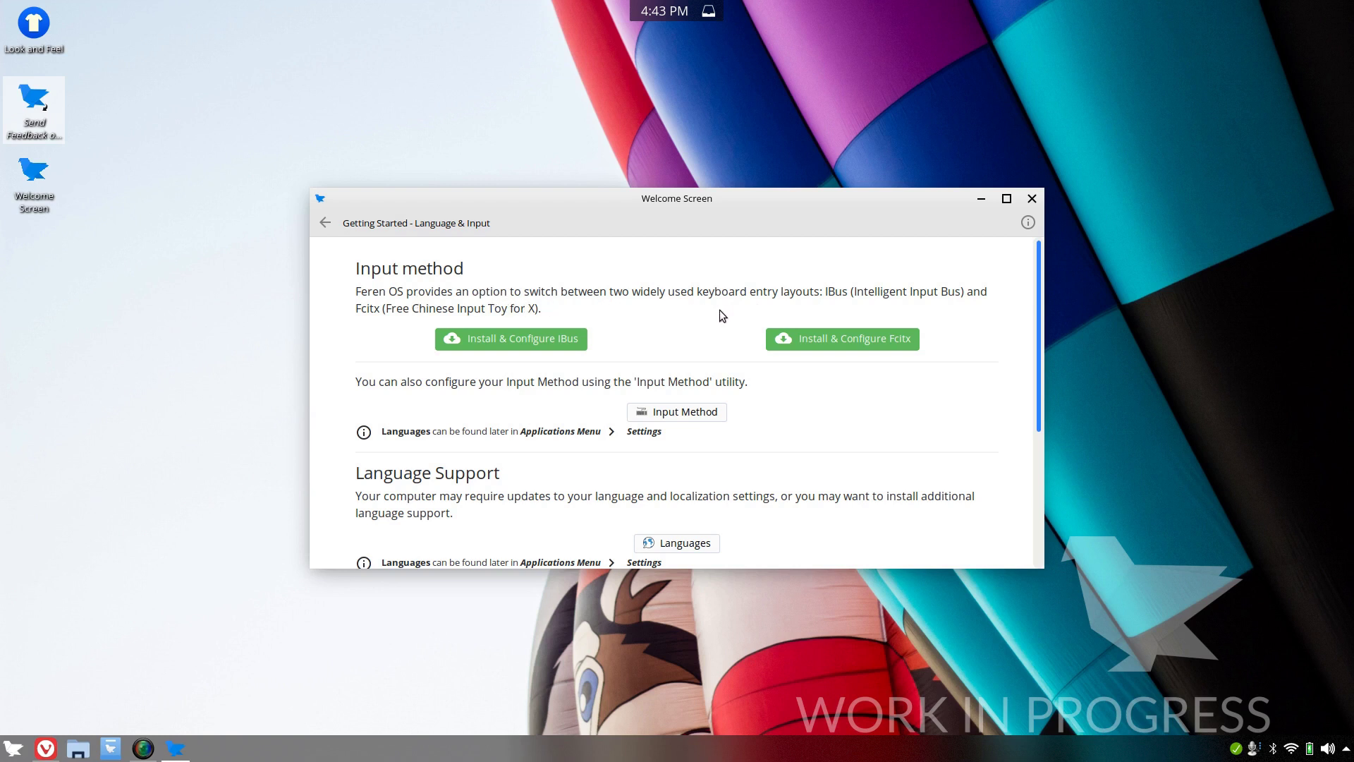
scroll(642, 337, down, 1)
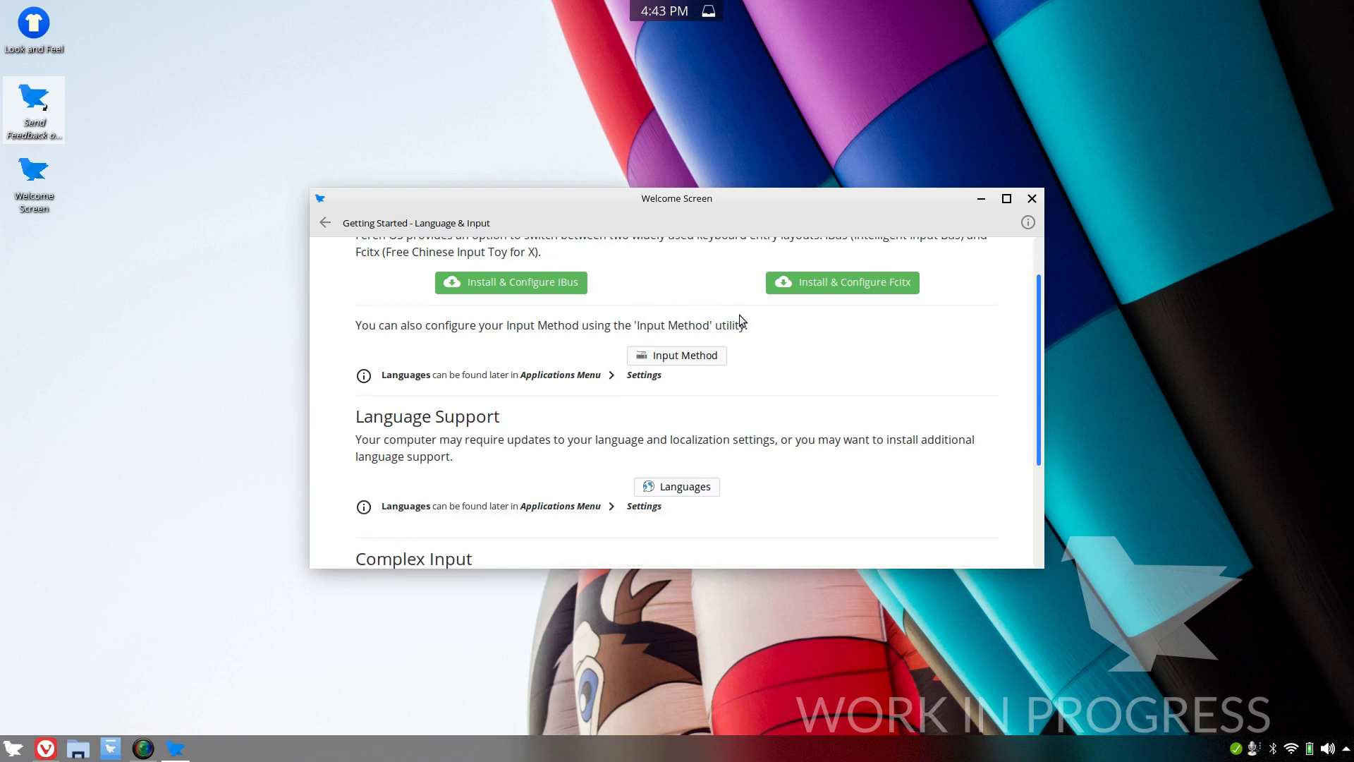
scroll(750, 382, down, 3)
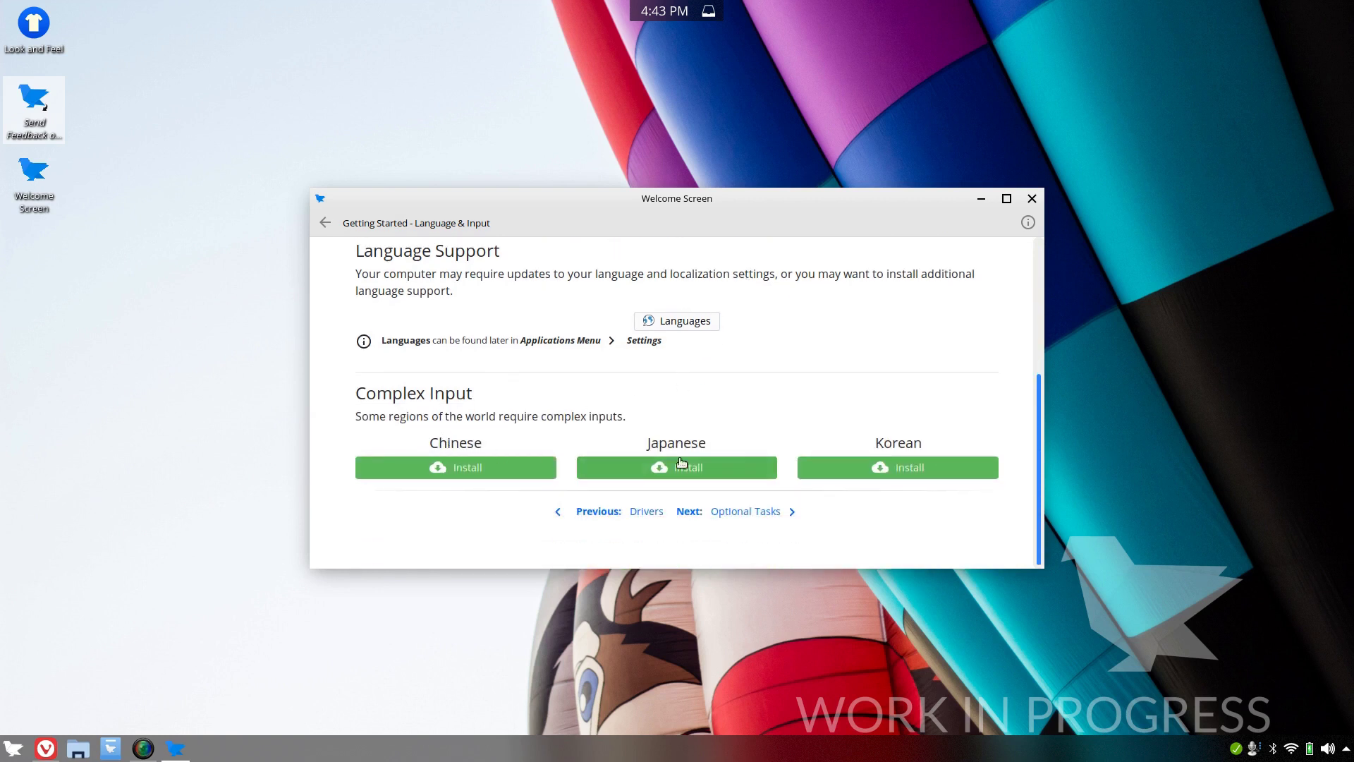
key(alt+Left)
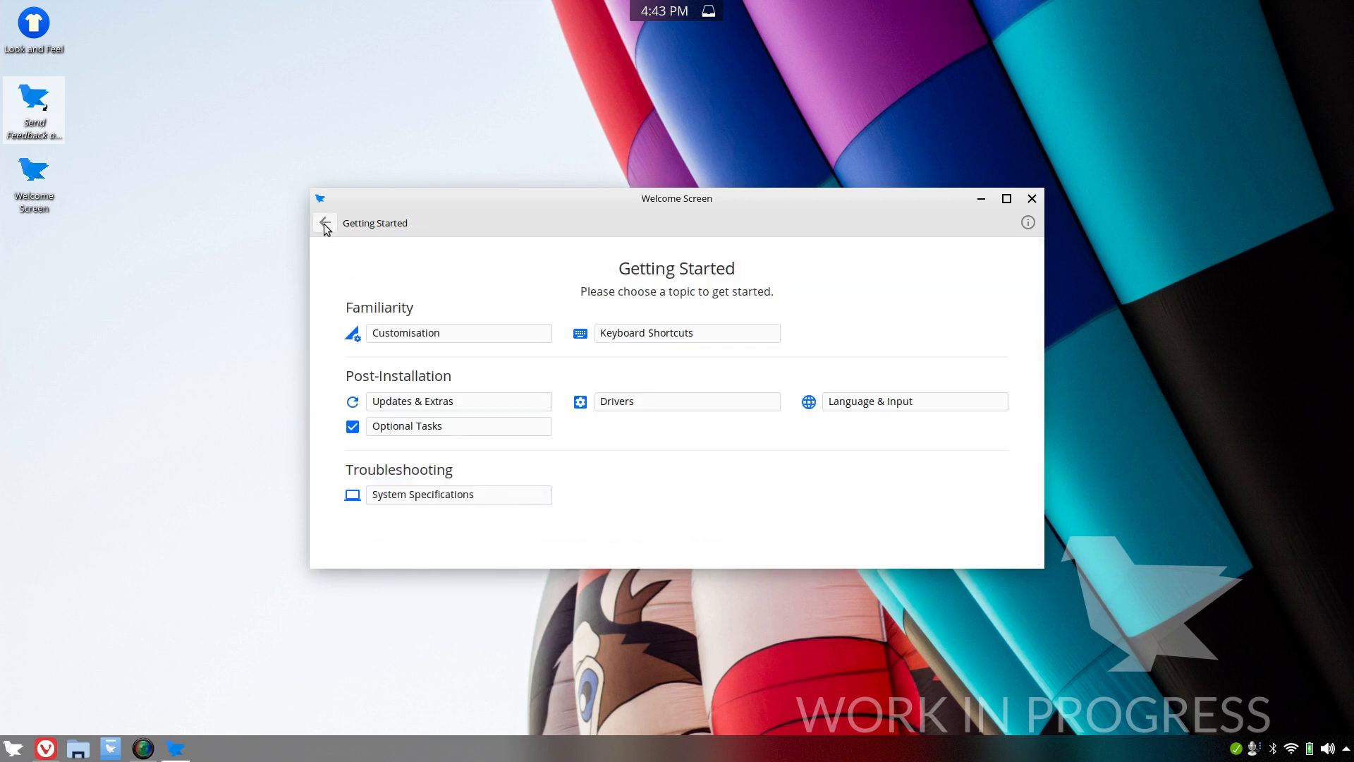
click(325, 224)
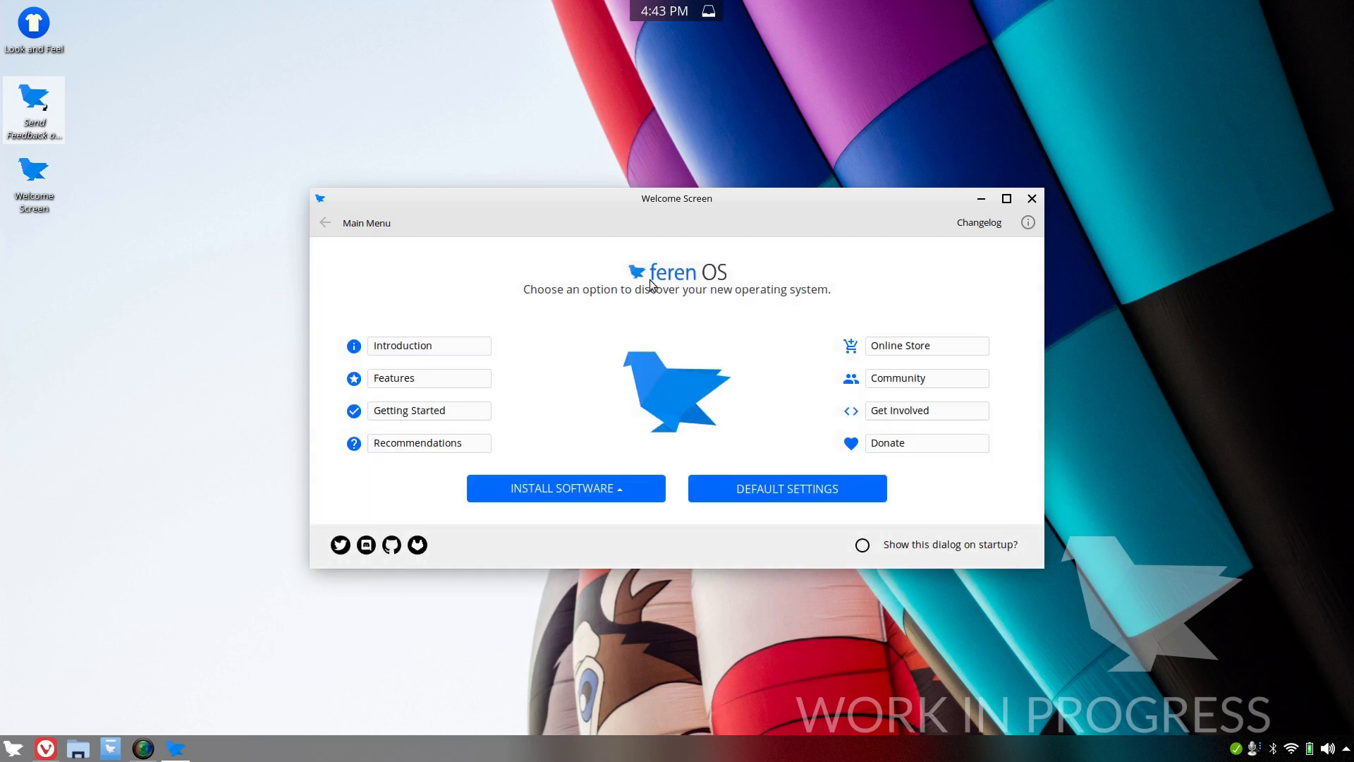
- Look at the software installation sources and the Default Settings page for restoring panels and theme, and leave that page
click(601, 495)
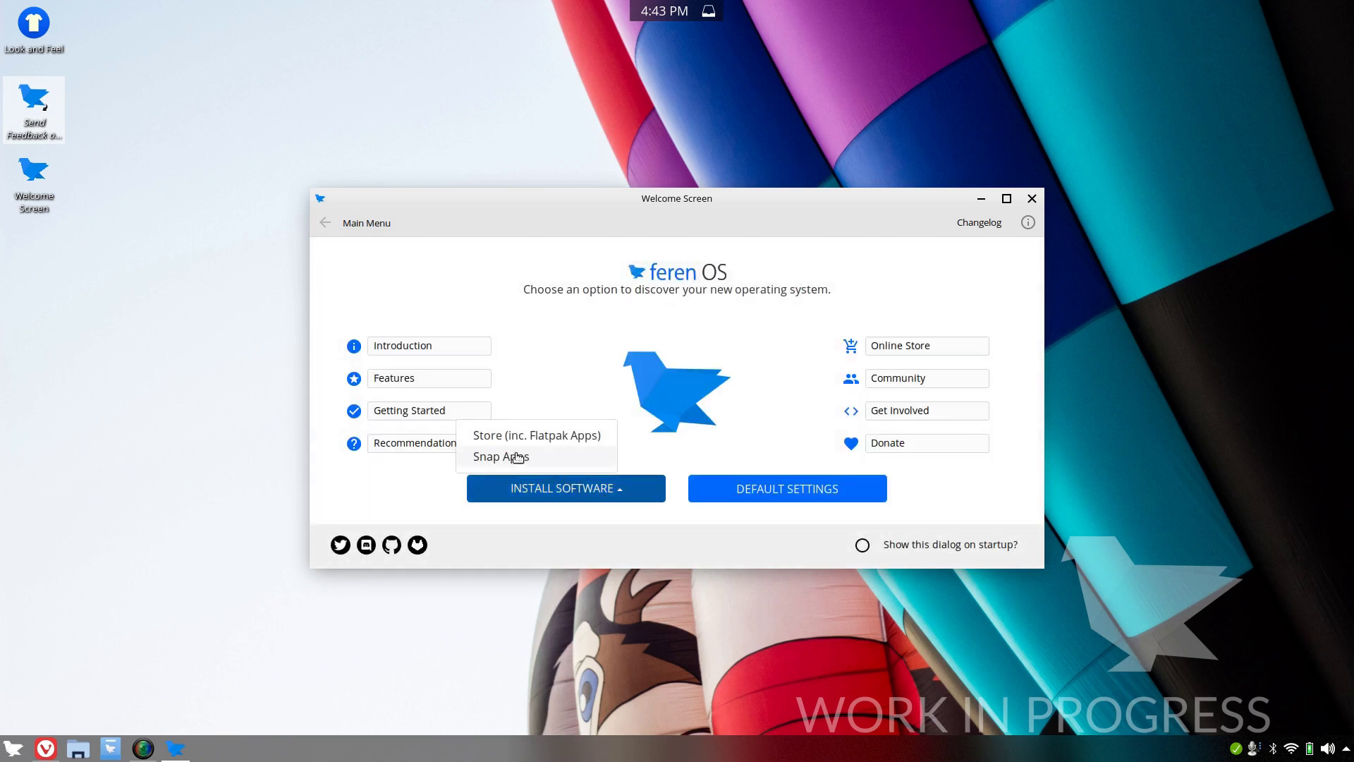
click(748, 493)
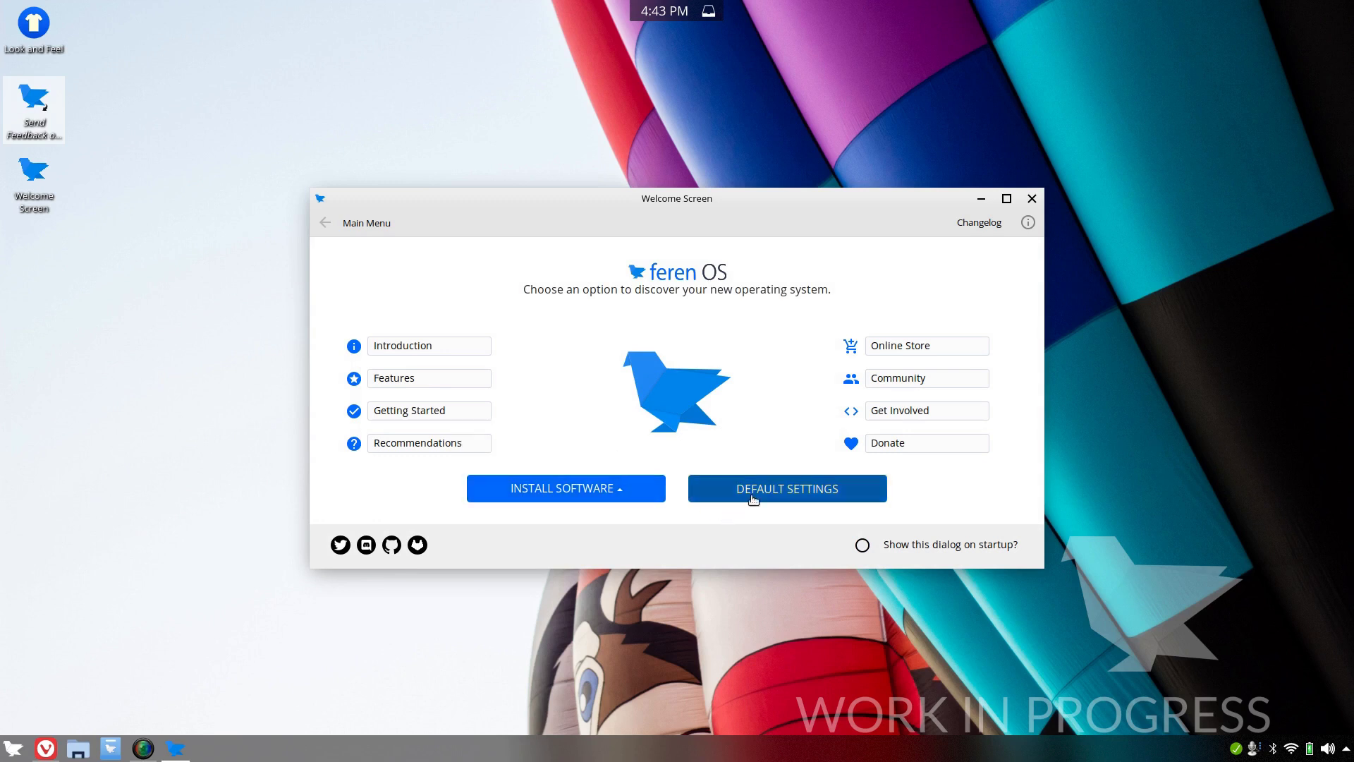
click(755, 492)
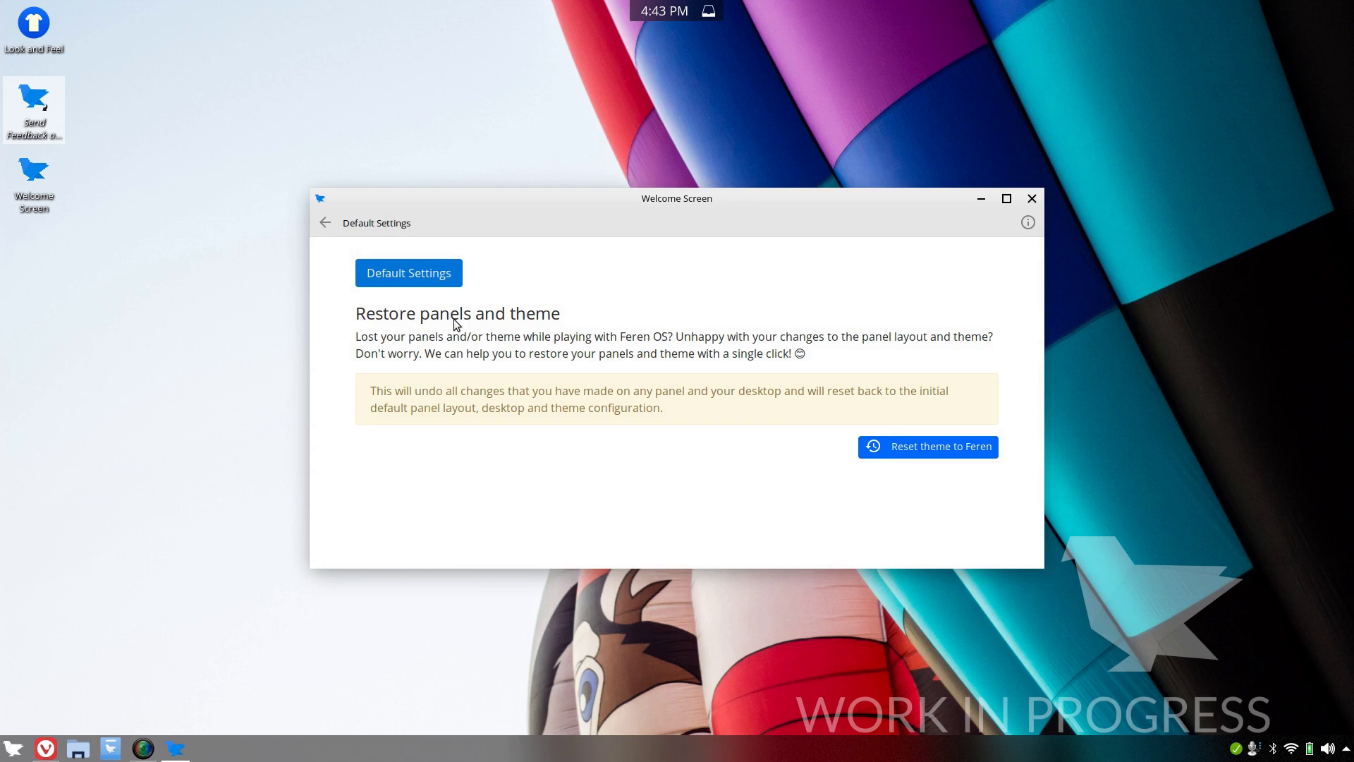
click(326, 223)
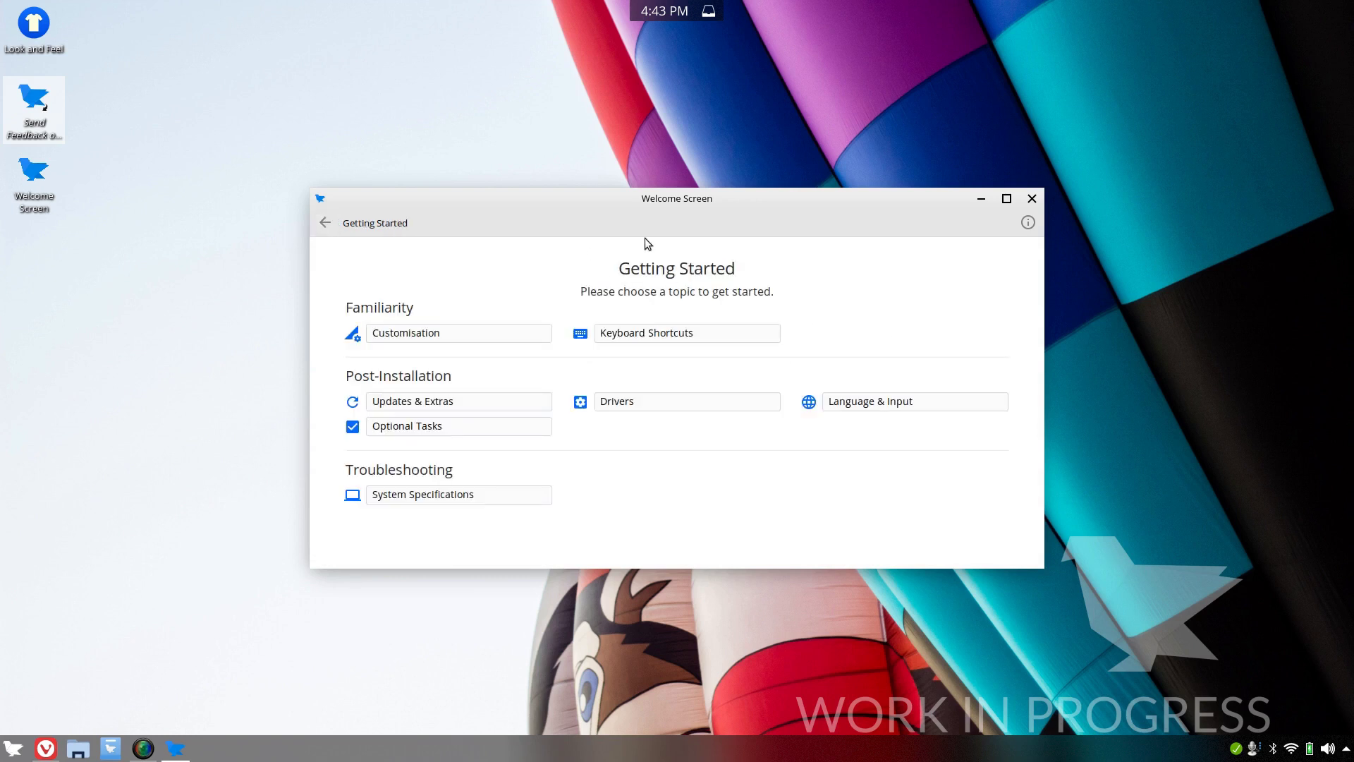
mouse_move(732, 196)
mouse_down()
mouse_move(780, 188)
mouse_move(724, 206)
mouse_up()
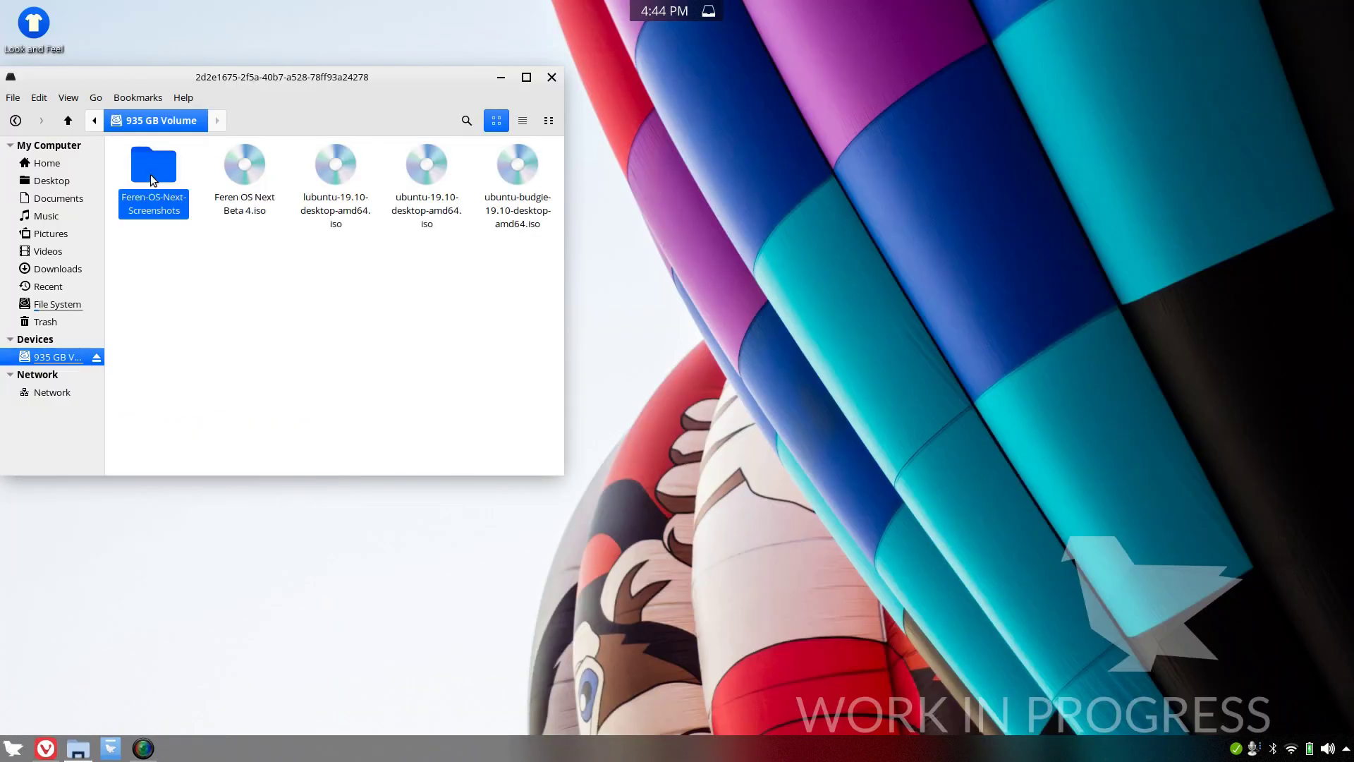
- Open the Feren-OS-Next-Screenshots folder on the 935 GB Volume, move its window aside, and view Feren-OS-Application-Style.png before closing the image
double_click(150, 175)
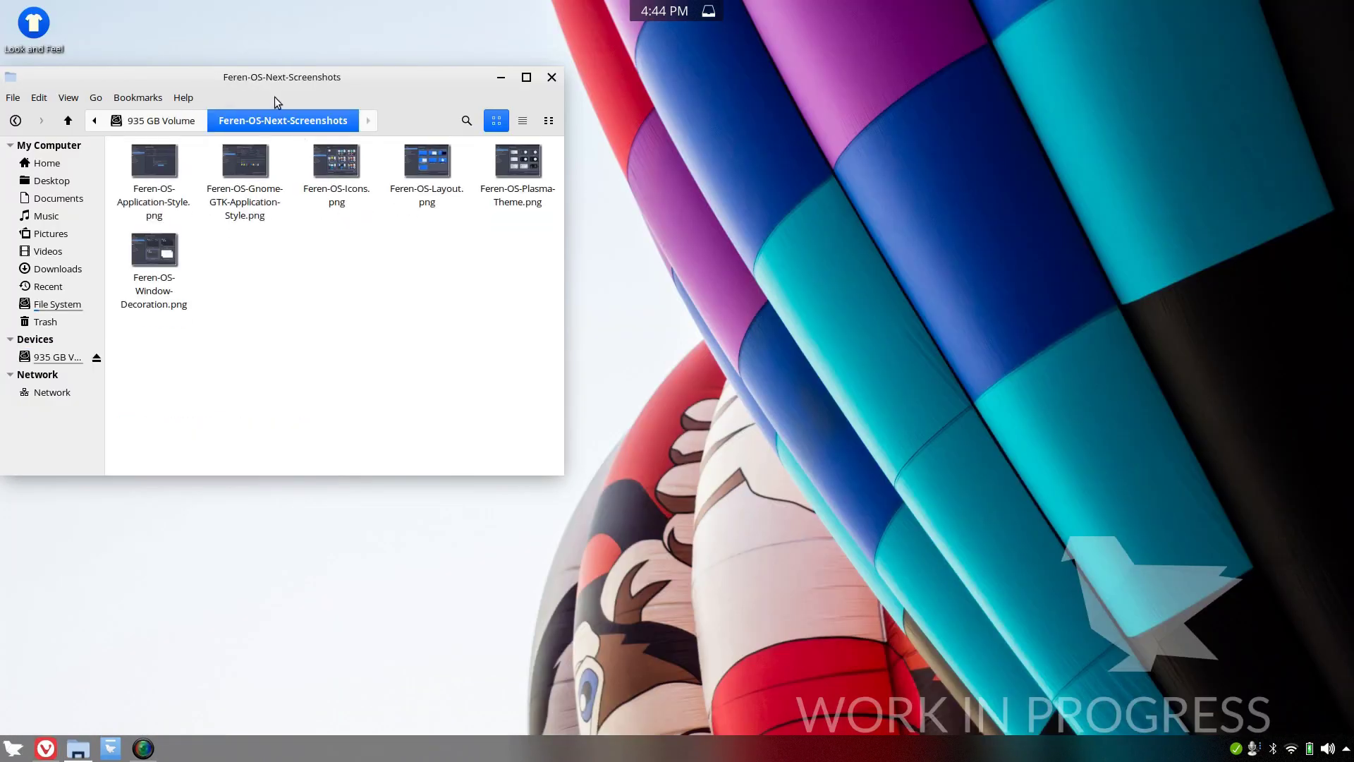
drag(266, 77, 752, 113)
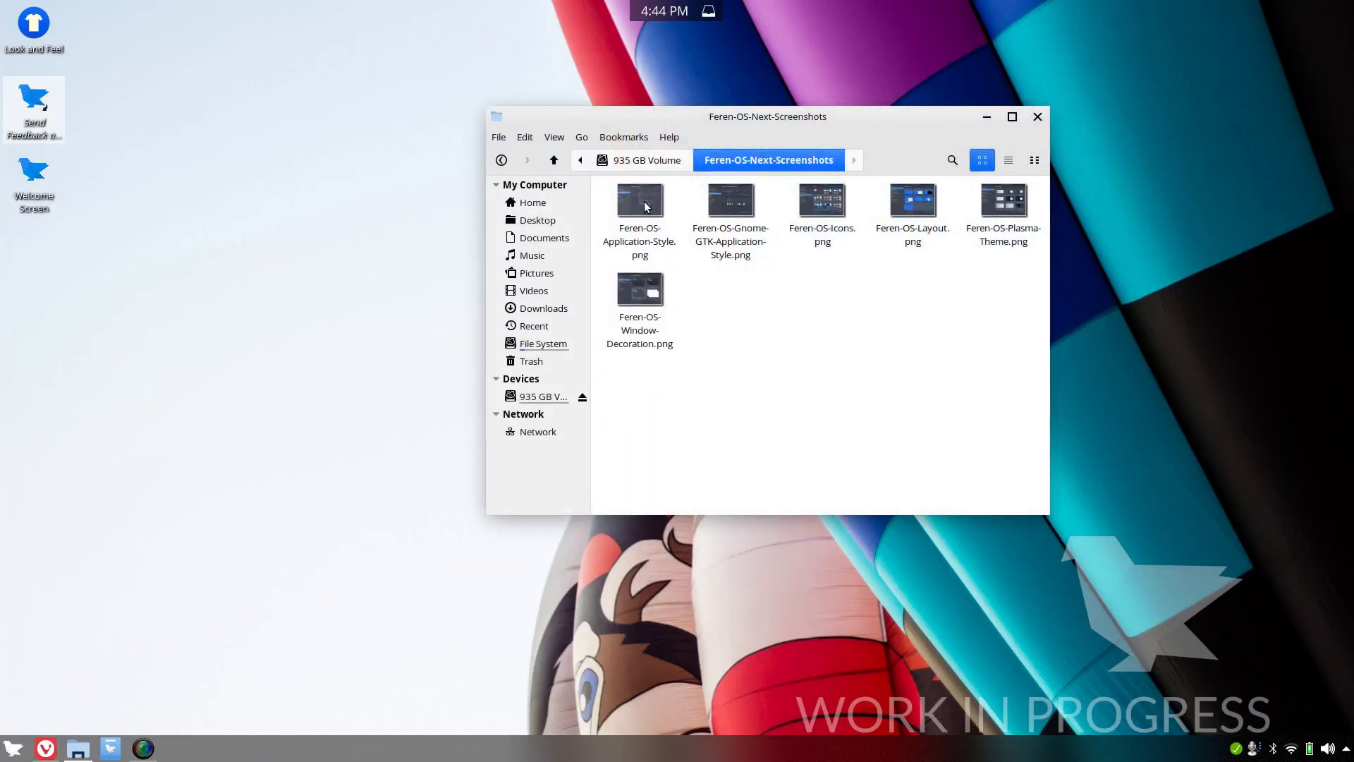
double_click(644, 201)
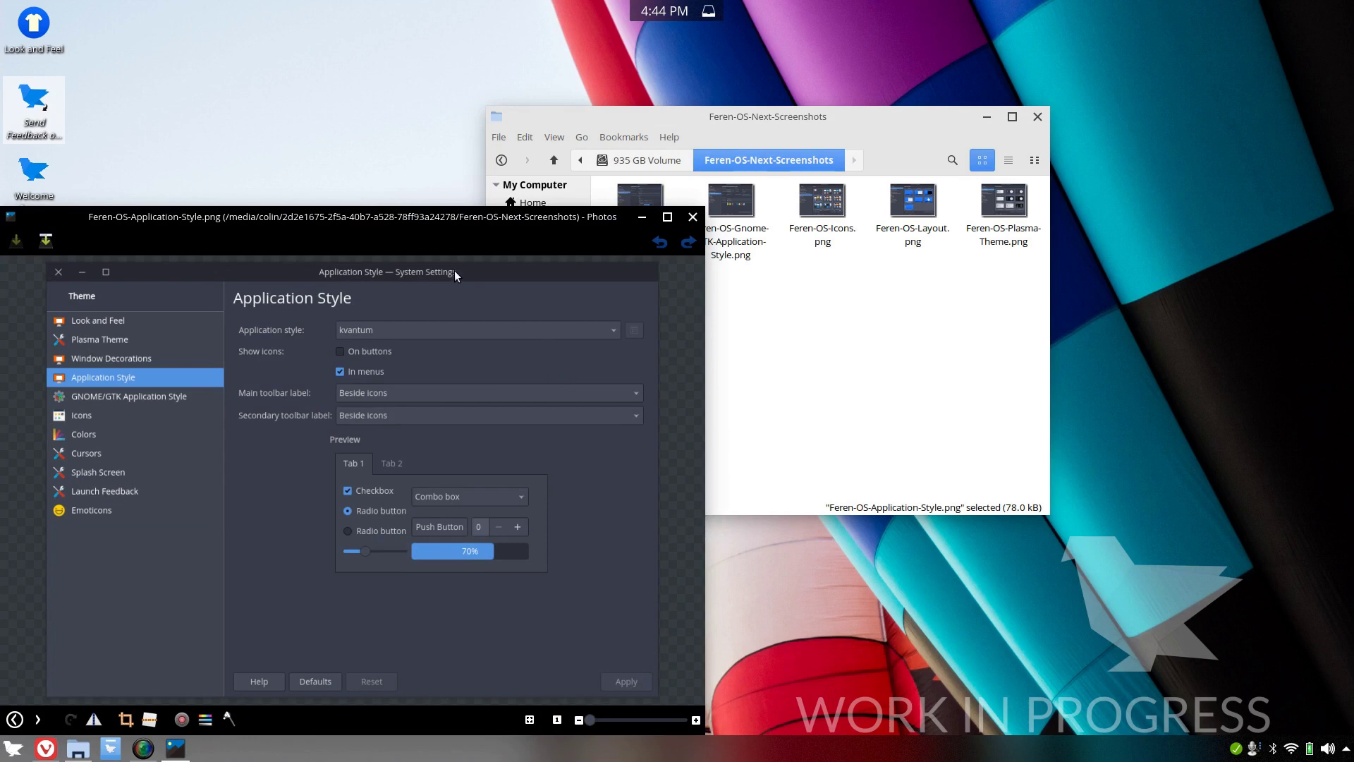
click(693, 217)
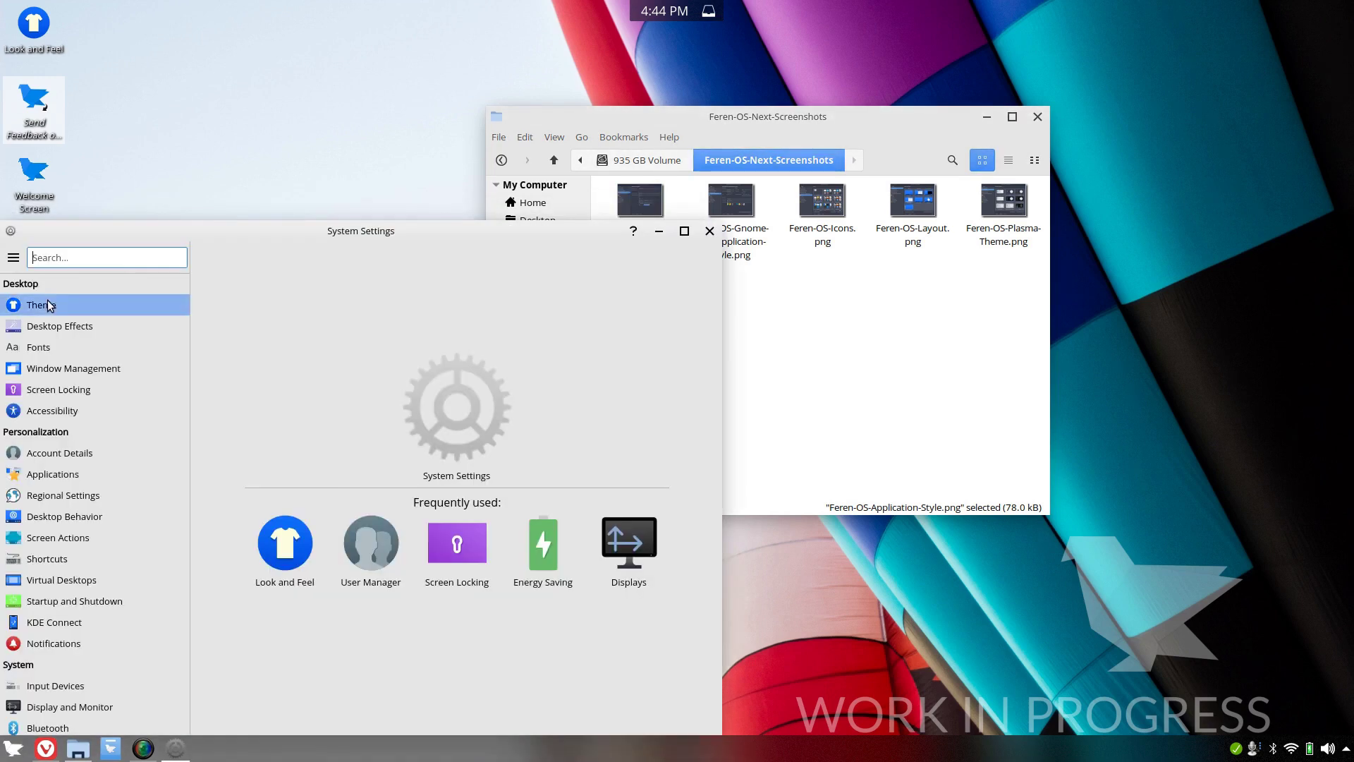
- Open the Look and Feel themes, select Ubuntu Unity Layout, and toggle the use of the theme's desktop layout on and off
click(280, 536)
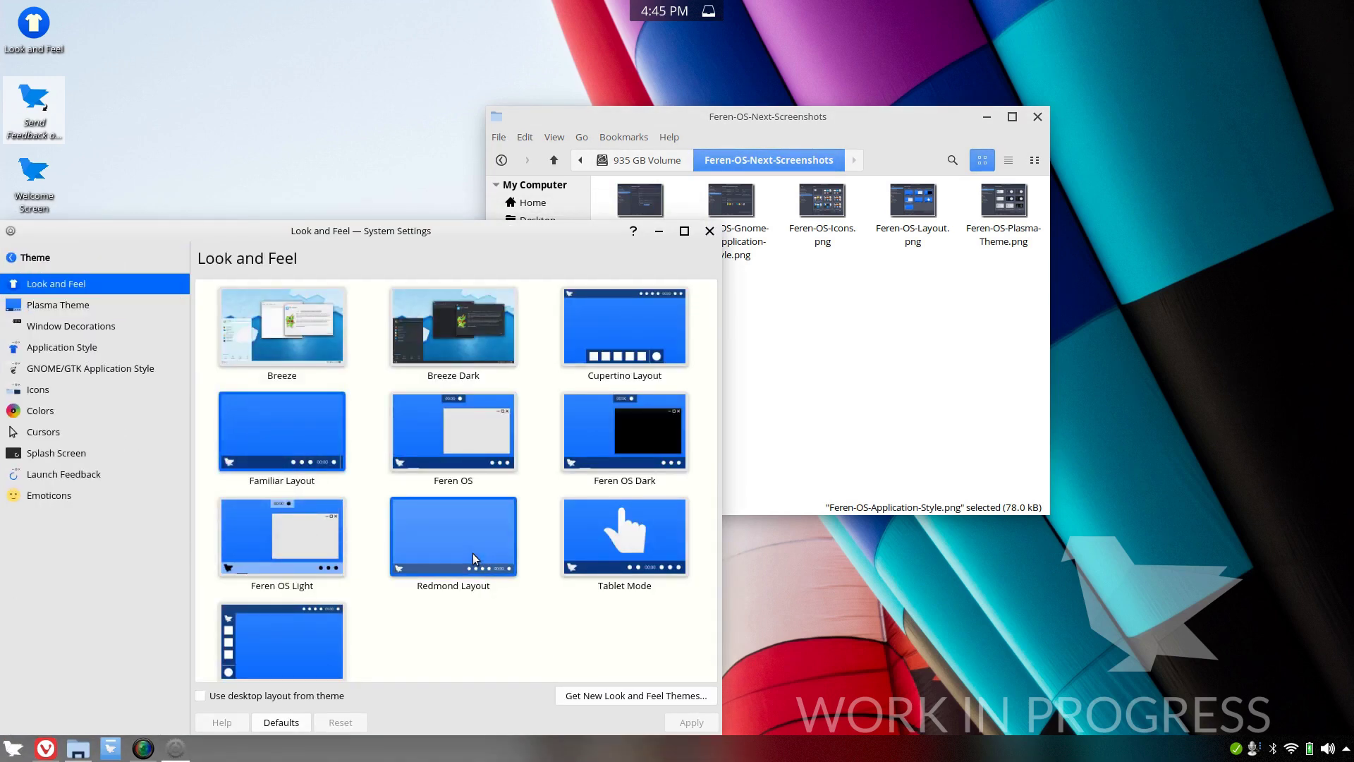
scroll(473, 553, down, 1)
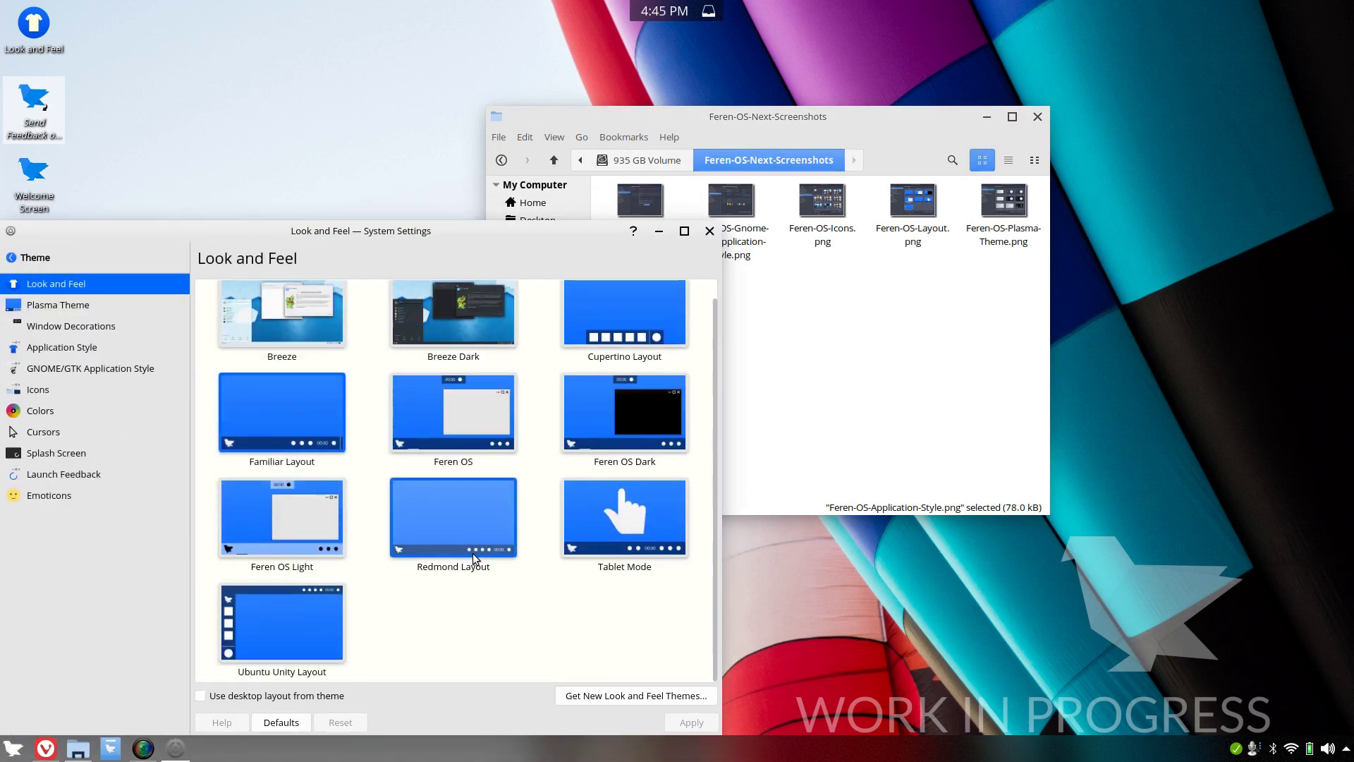
click(268, 618)
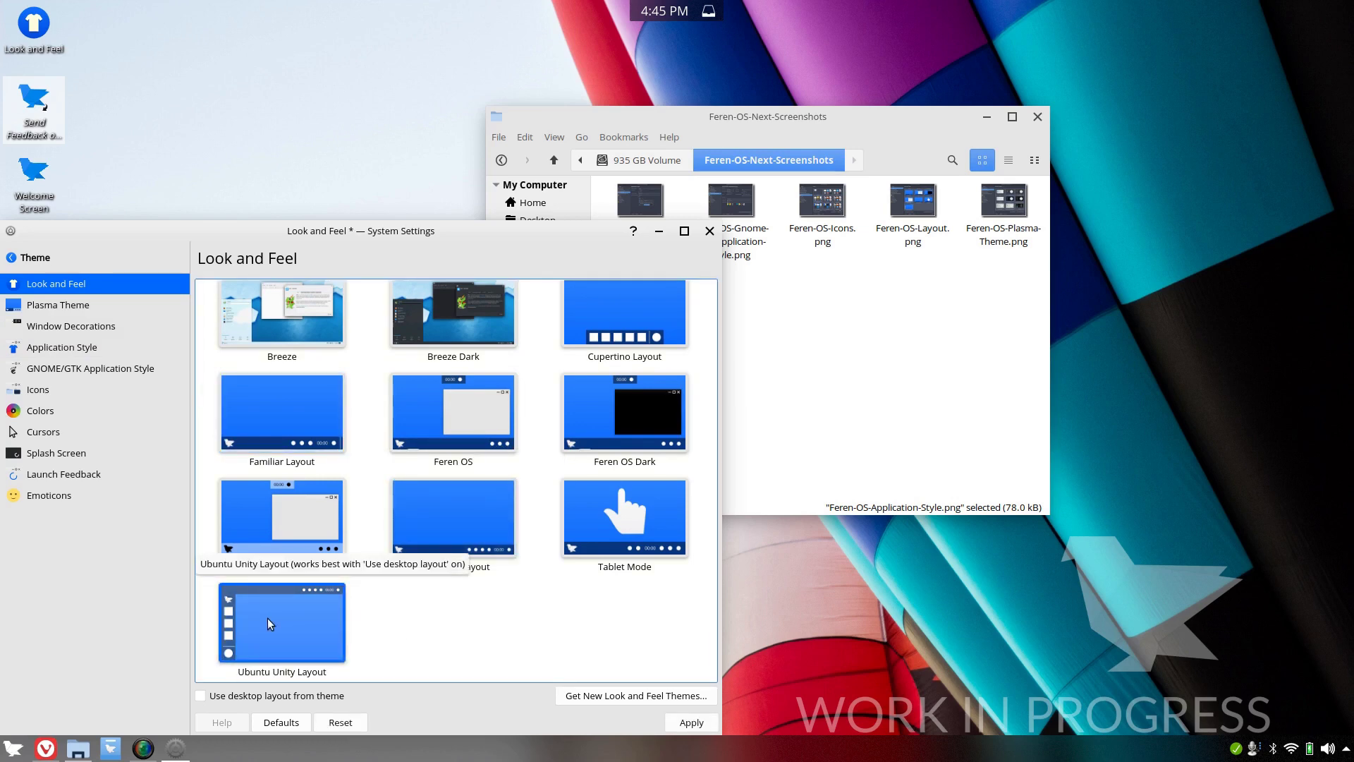
click(201, 696)
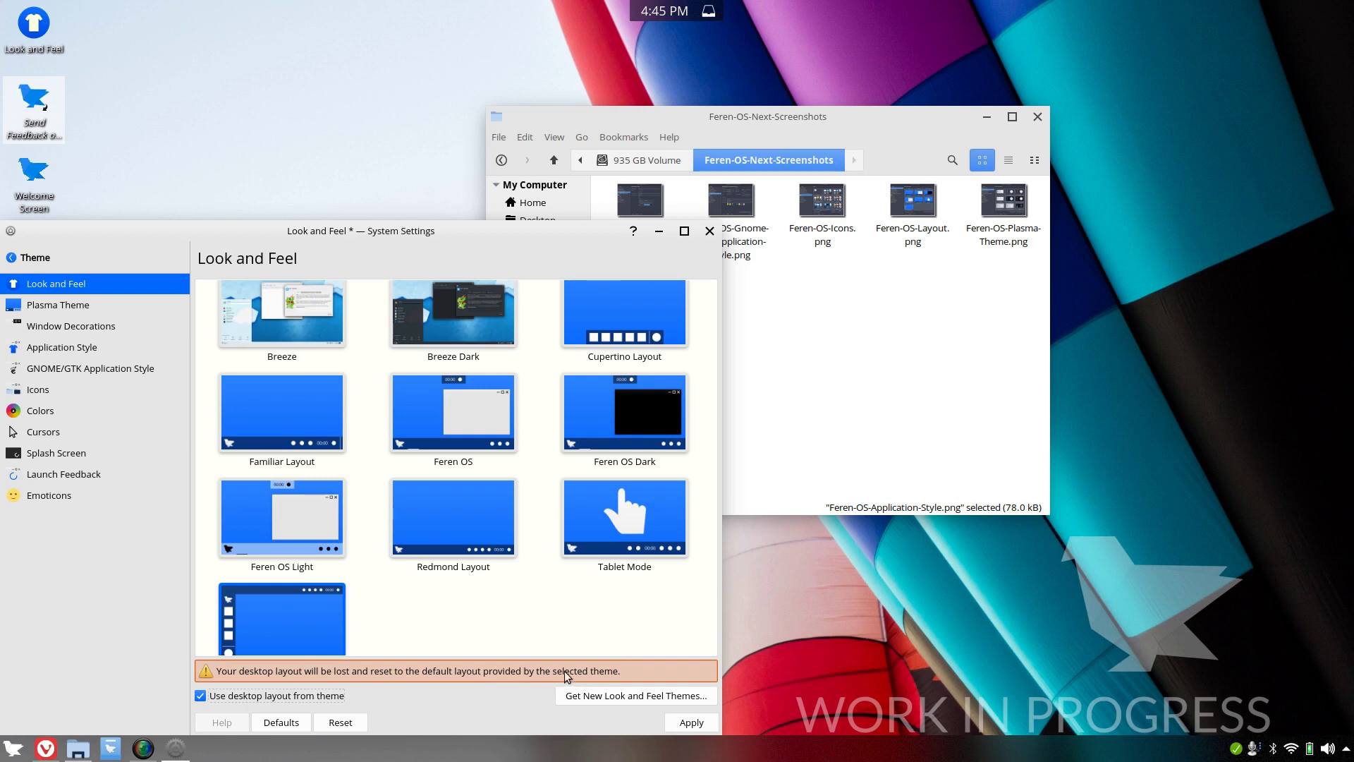
click(200, 696)
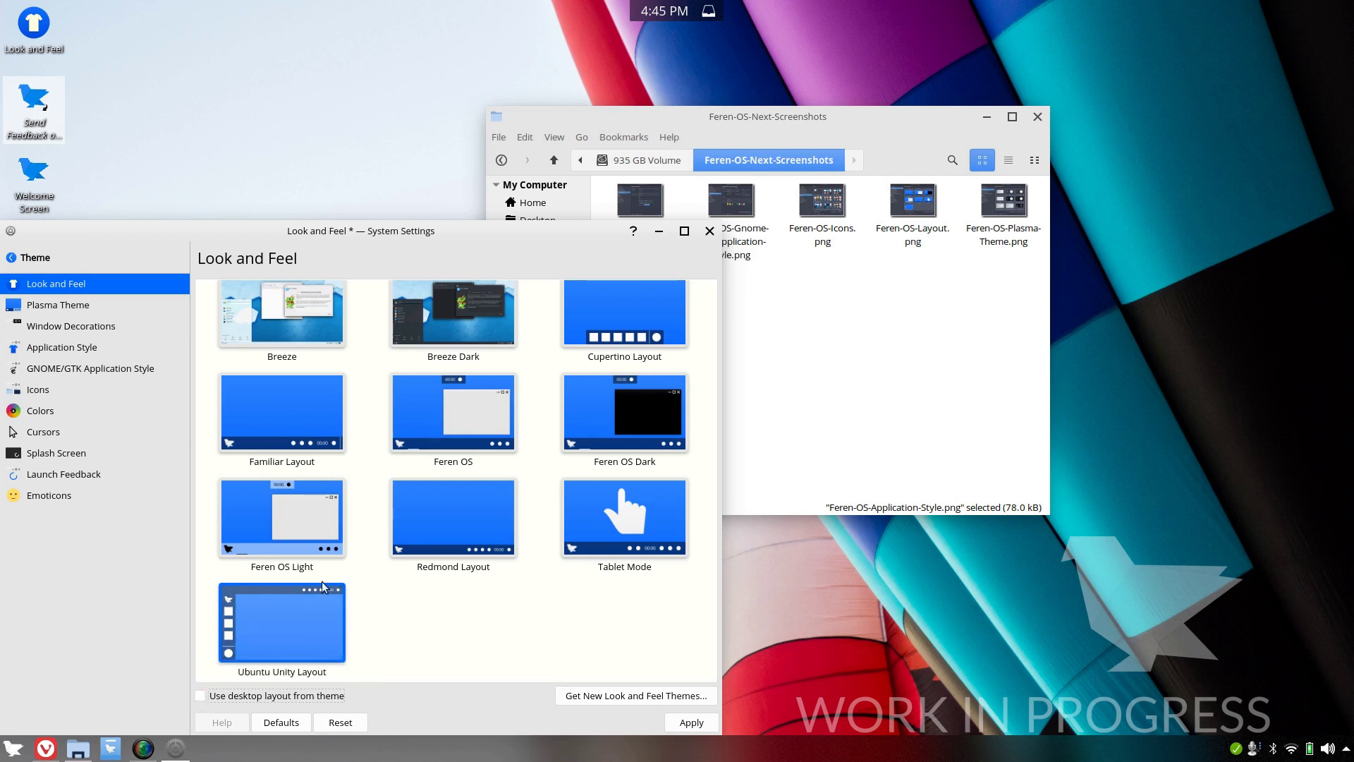
- Apply the Breeze look and feel theme without using its desktop layout
click(328, 327)
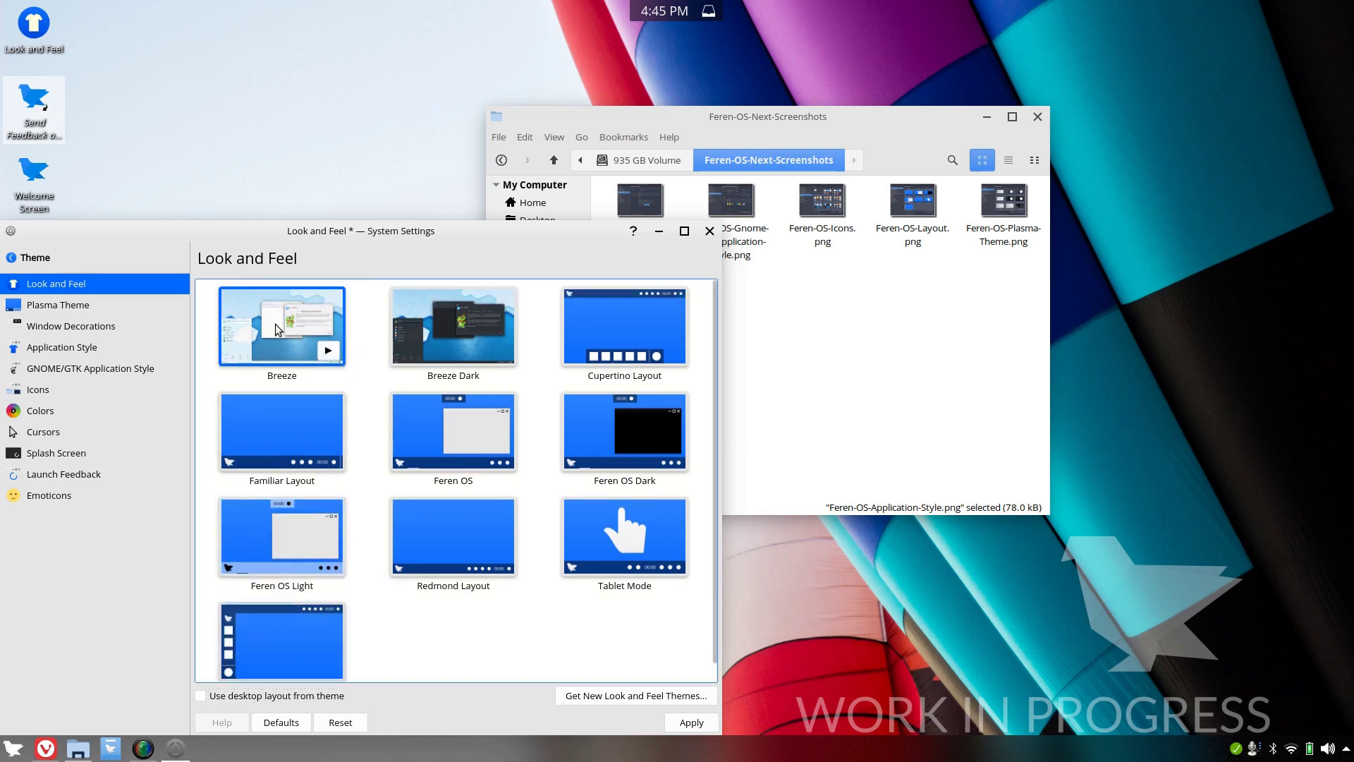
mouse_move(468, 320)
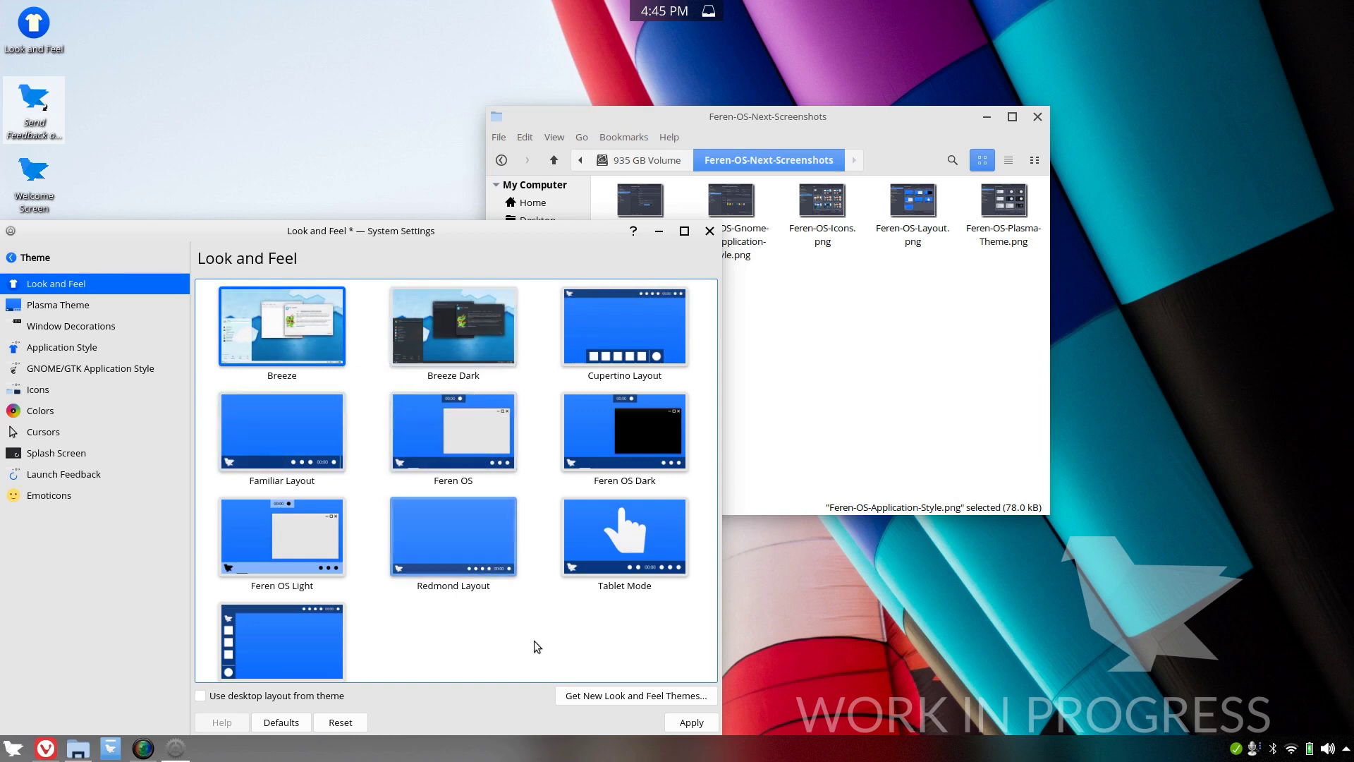
click(686, 725)
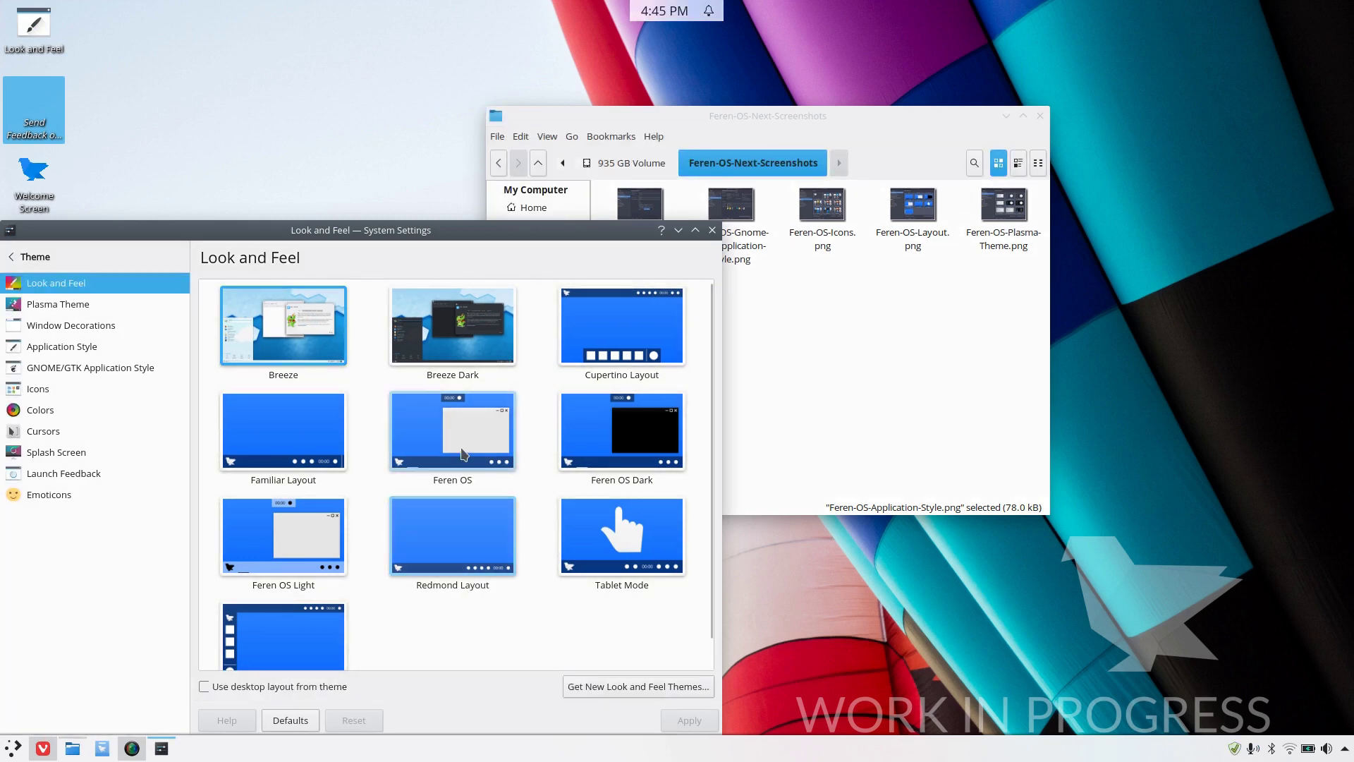
- Apply the Breeze Dark look and feel theme without its desktop layout and try the application launcher
click(466, 354)
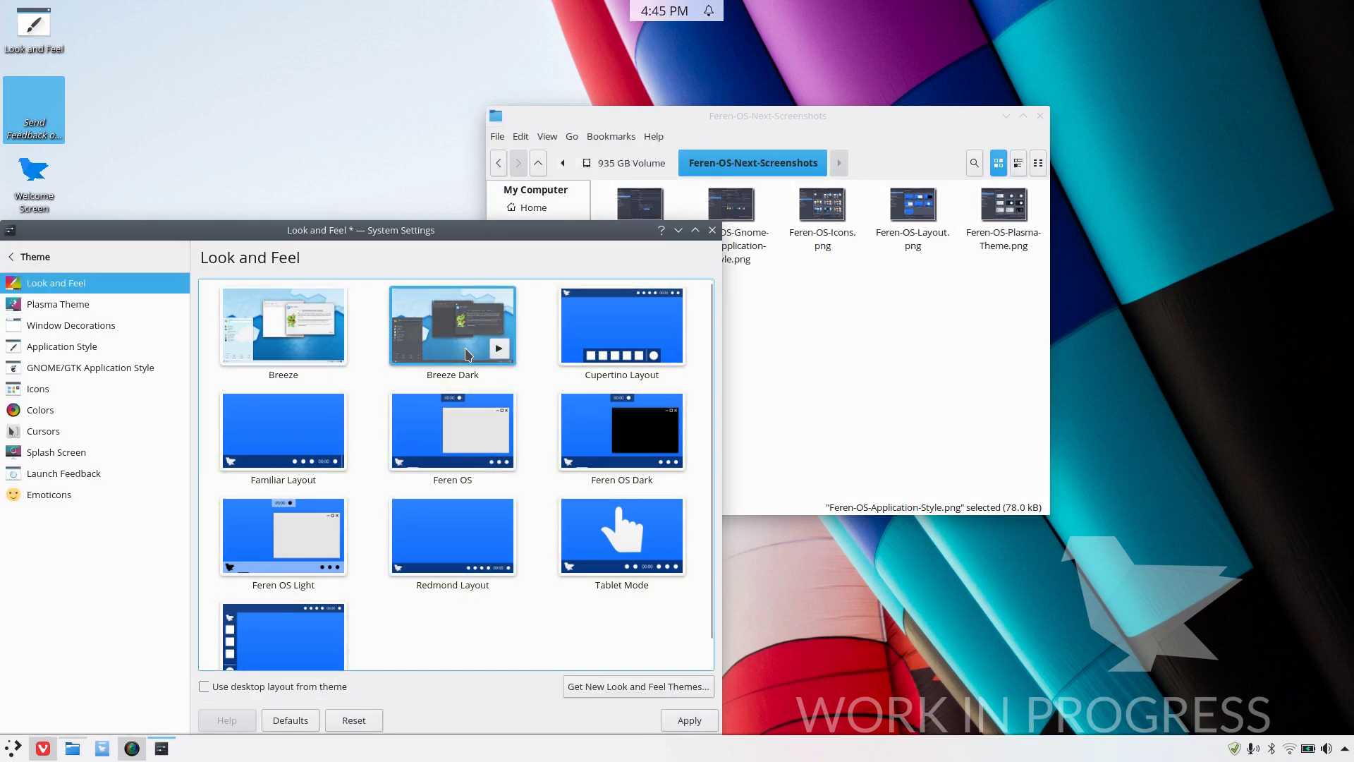
click(681, 719)
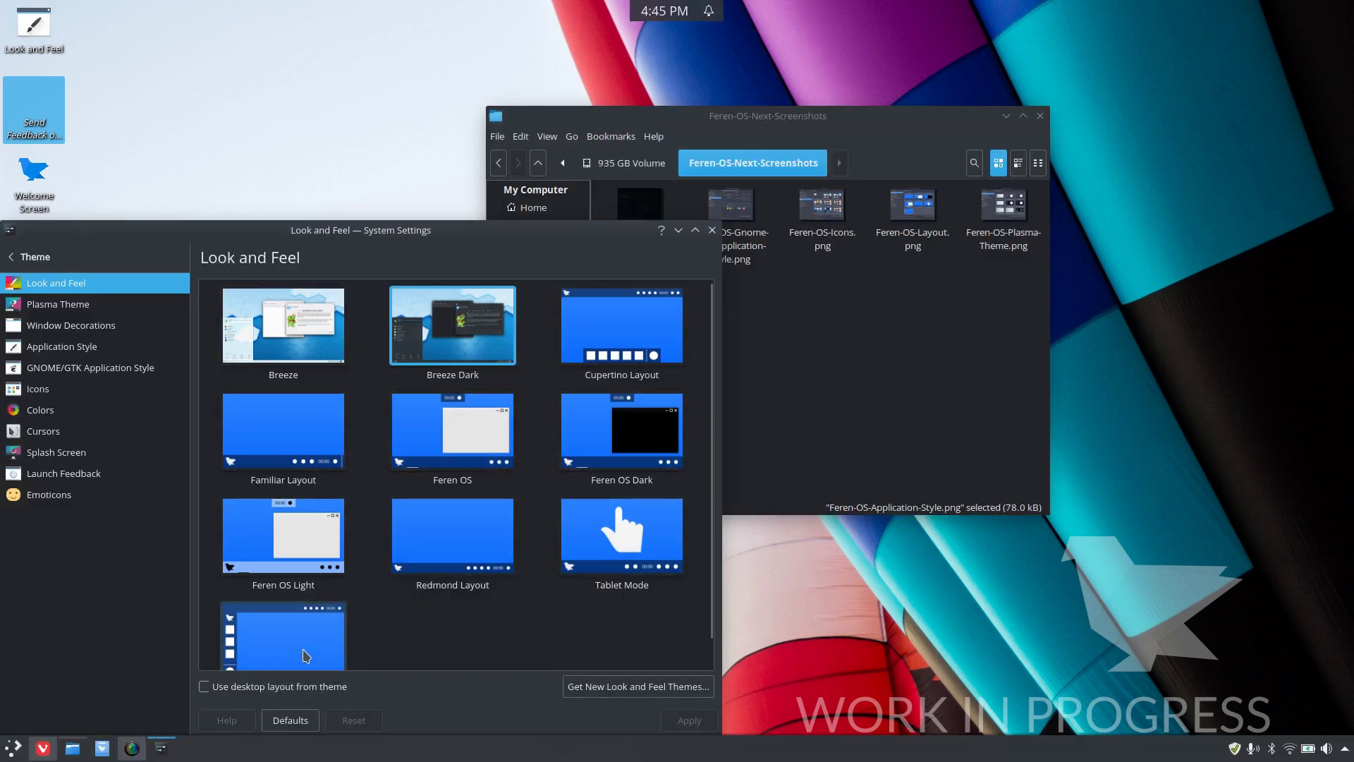
click(14, 749)
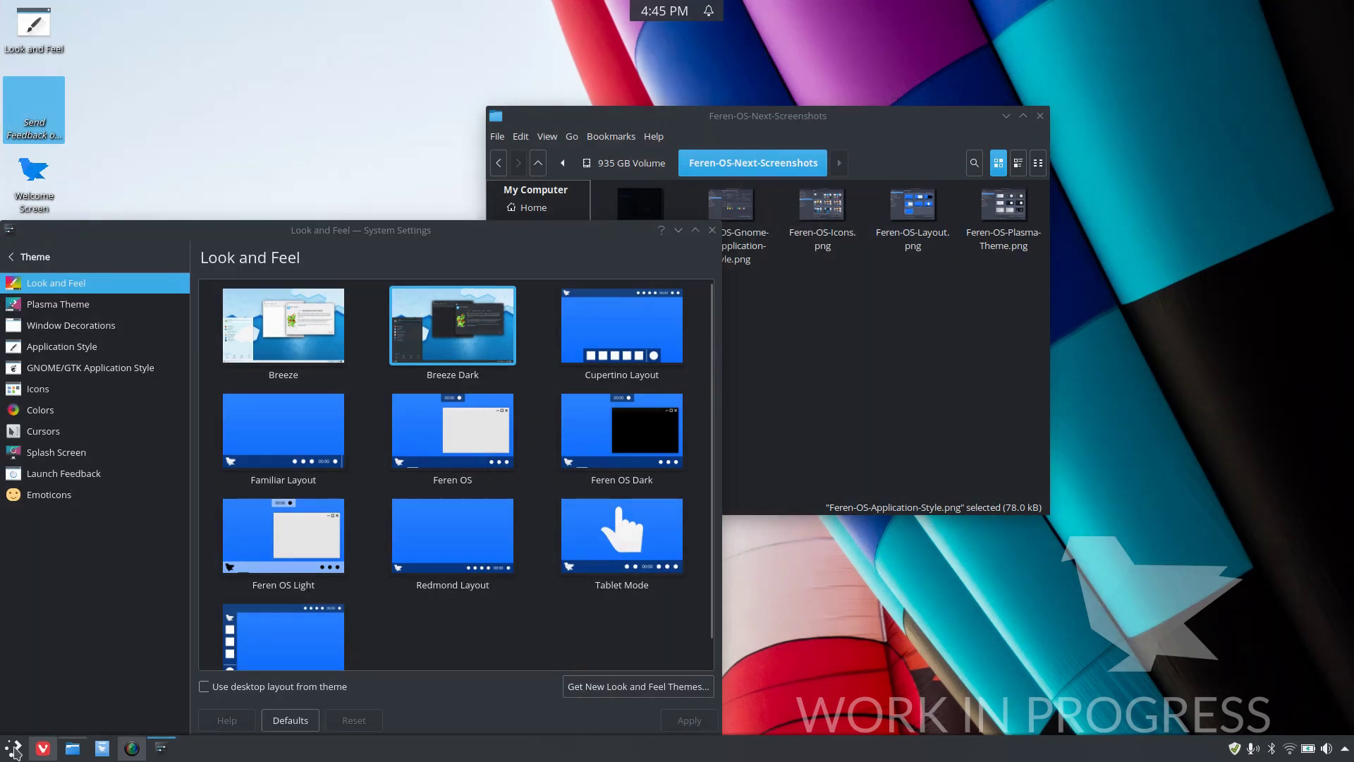
click(14, 749)
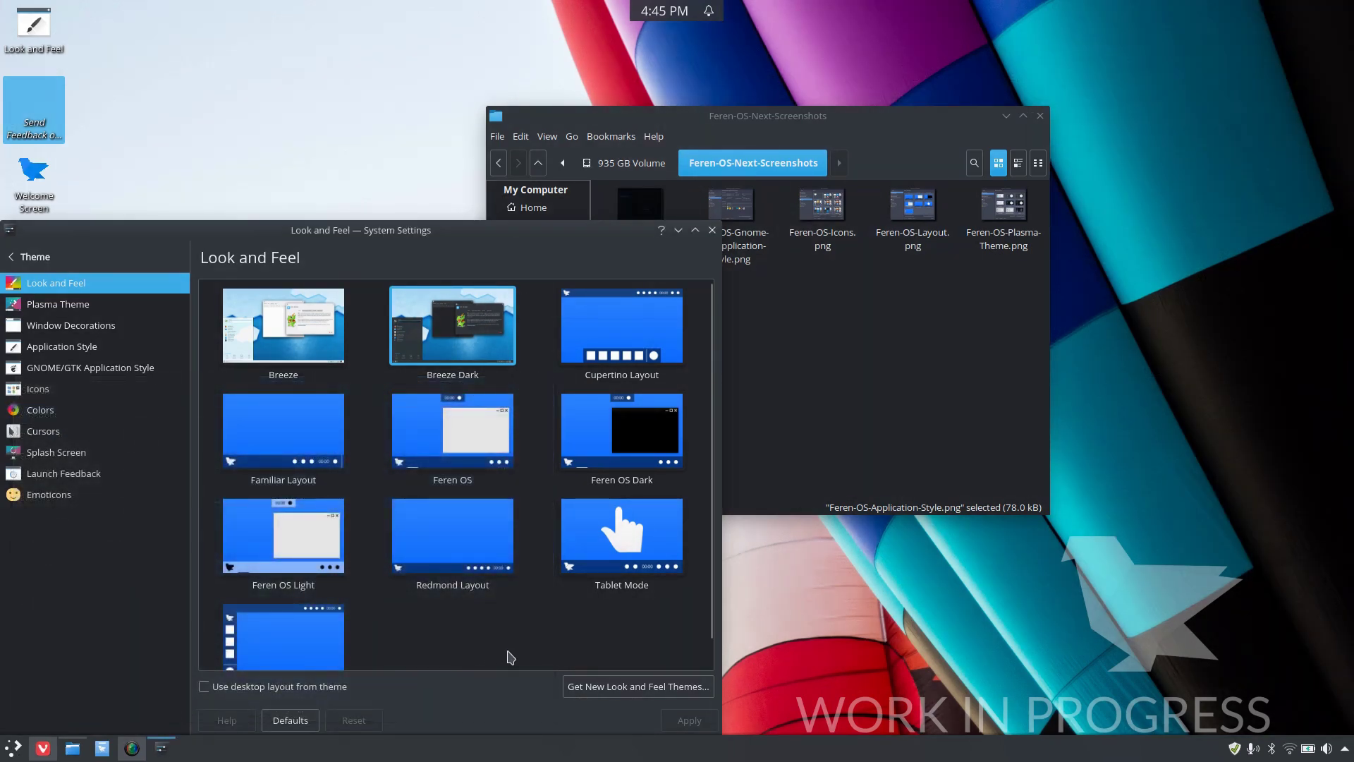
- Apply the Ubuntu Unity Layout theme with the desktop layout from the theme enabled
scroll(464, 630, down, 2)
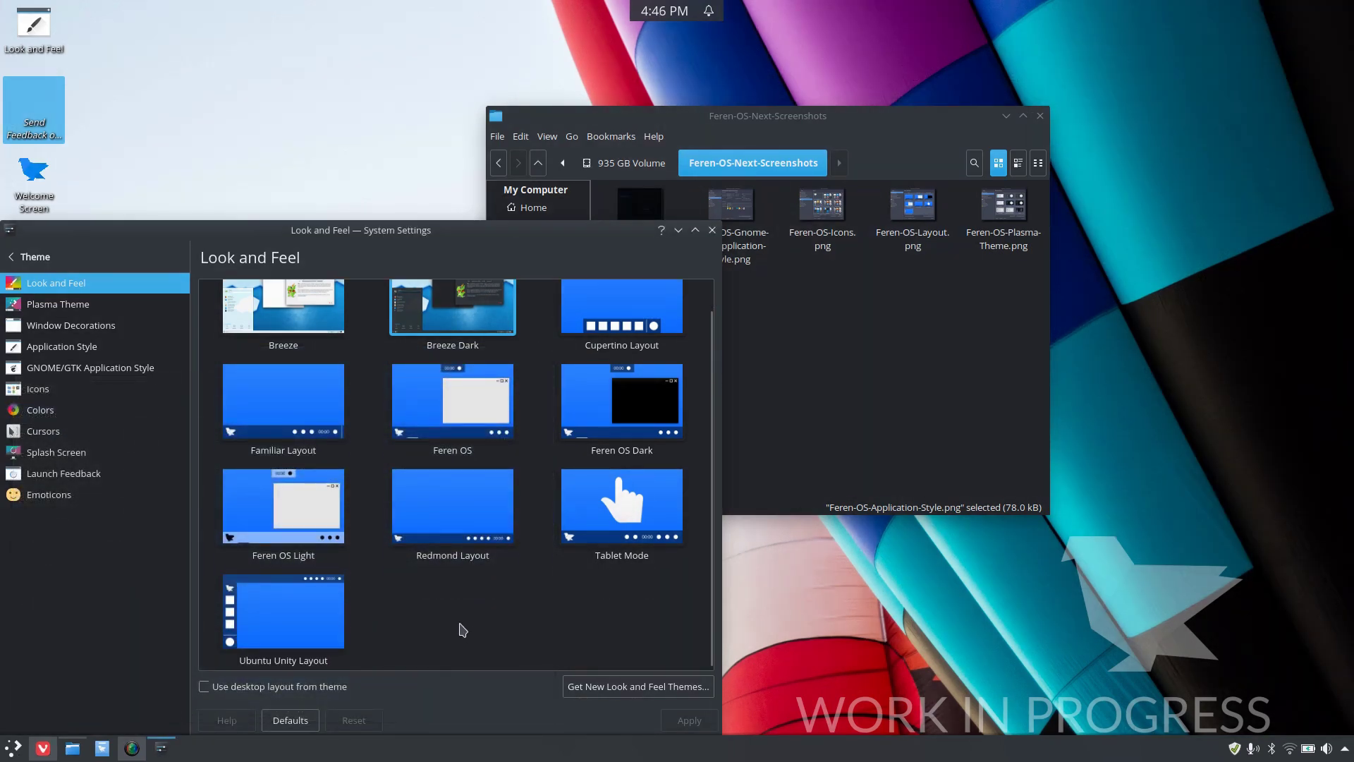
click(279, 617)
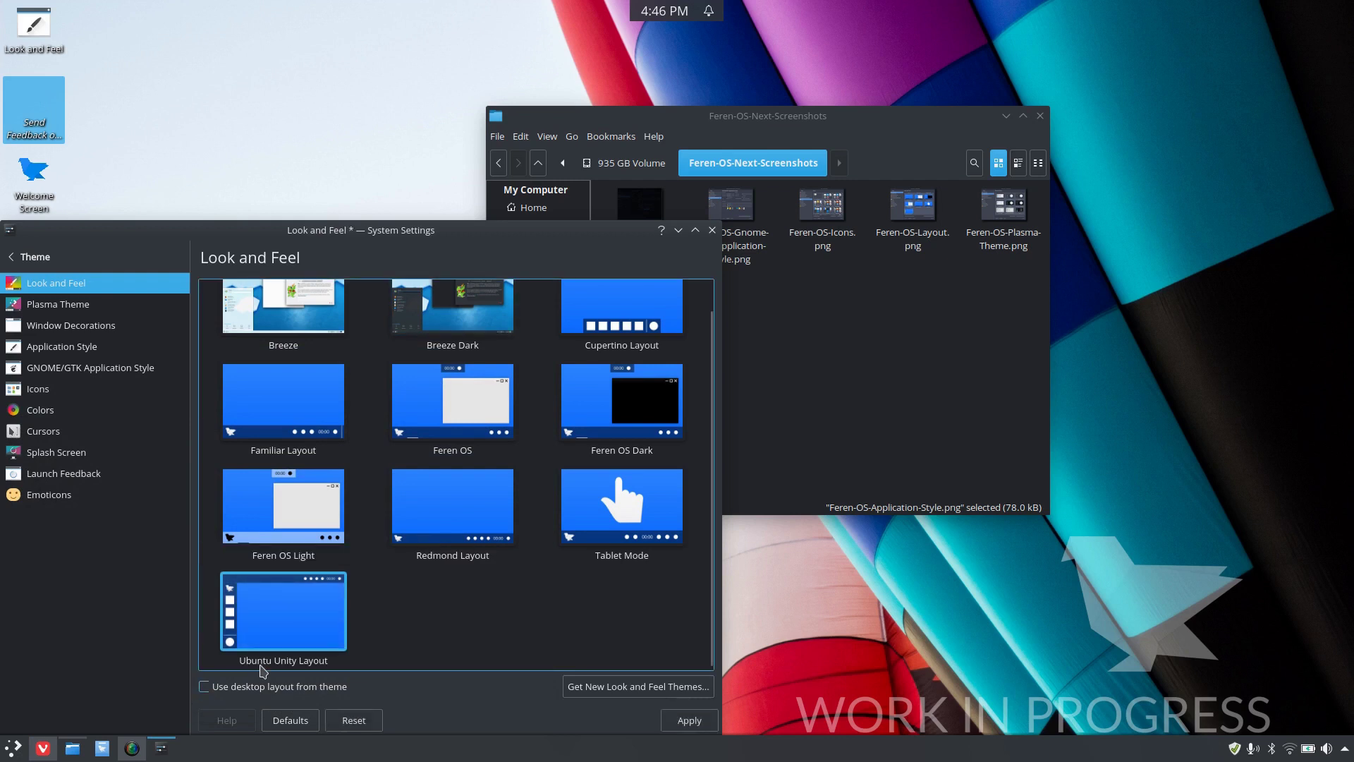
click(204, 687)
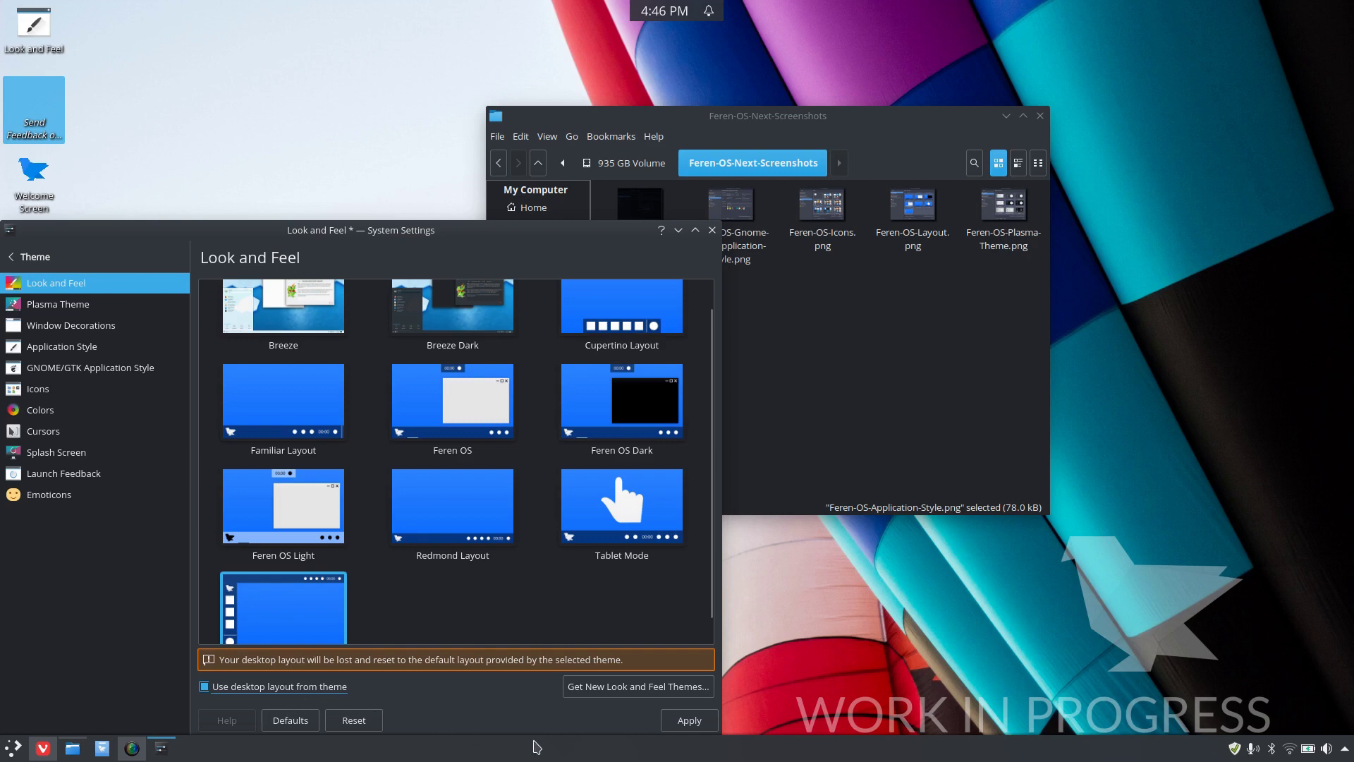
click(689, 720)
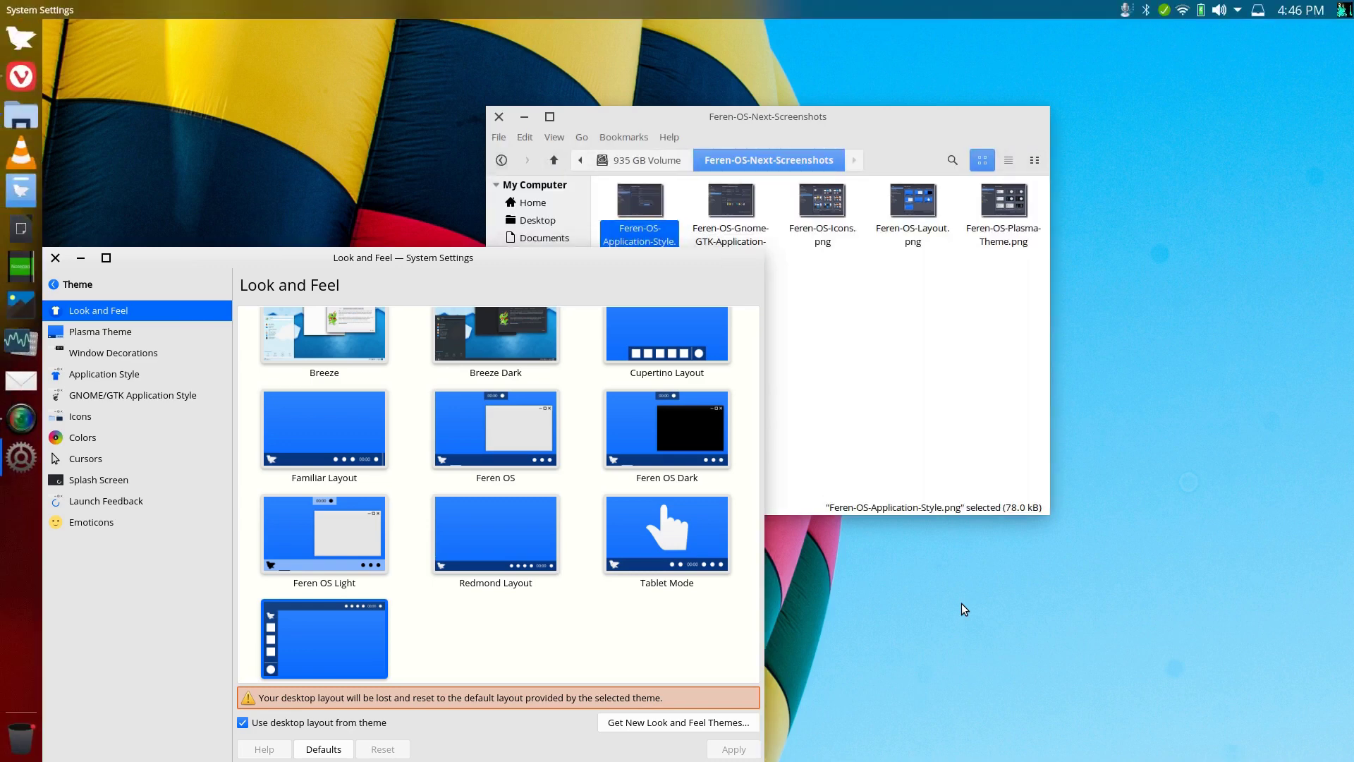
- Move the Look and Feel and Feren-OS-Next-Screenshots windows apart, view the folder window's file commands, and close both windows
drag(341, 265, 570, 153)
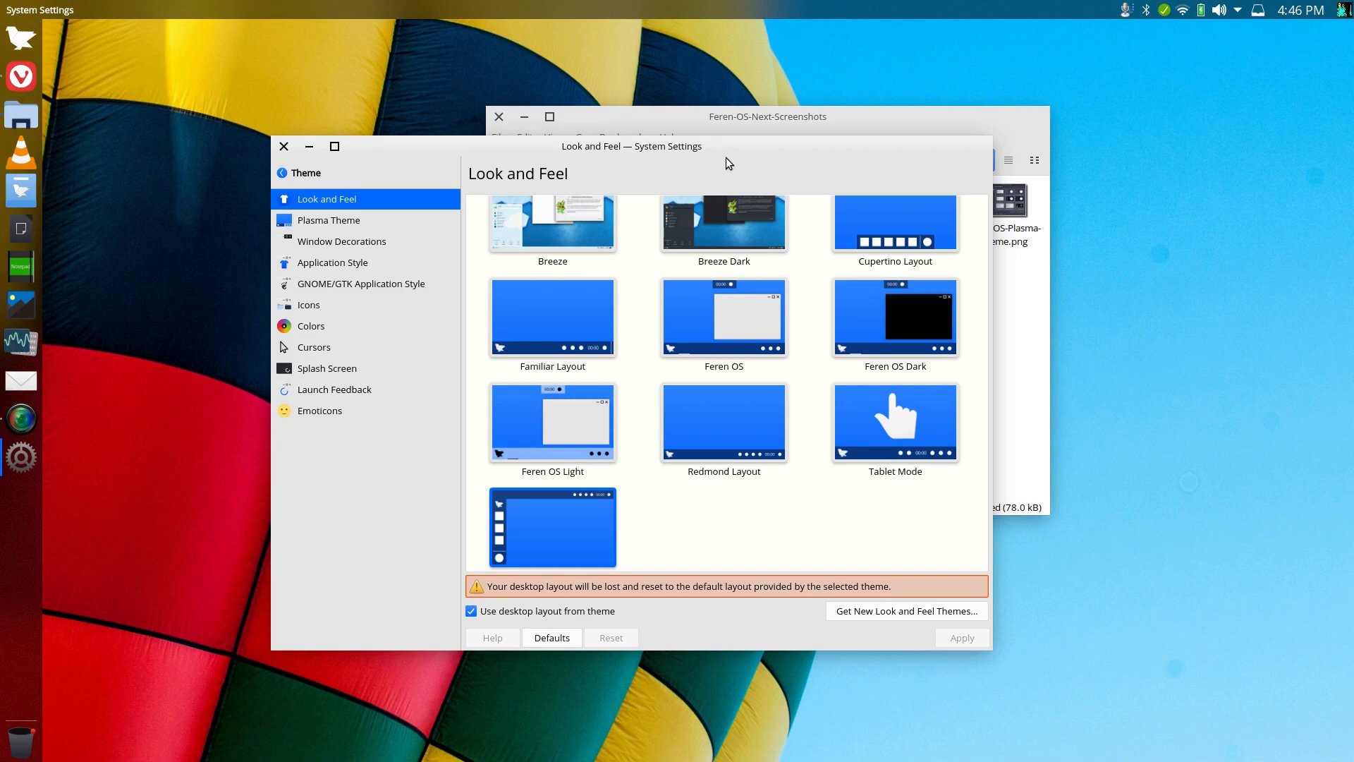
drag(726, 158, 865, 343)
drag(771, 122, 446, 92)
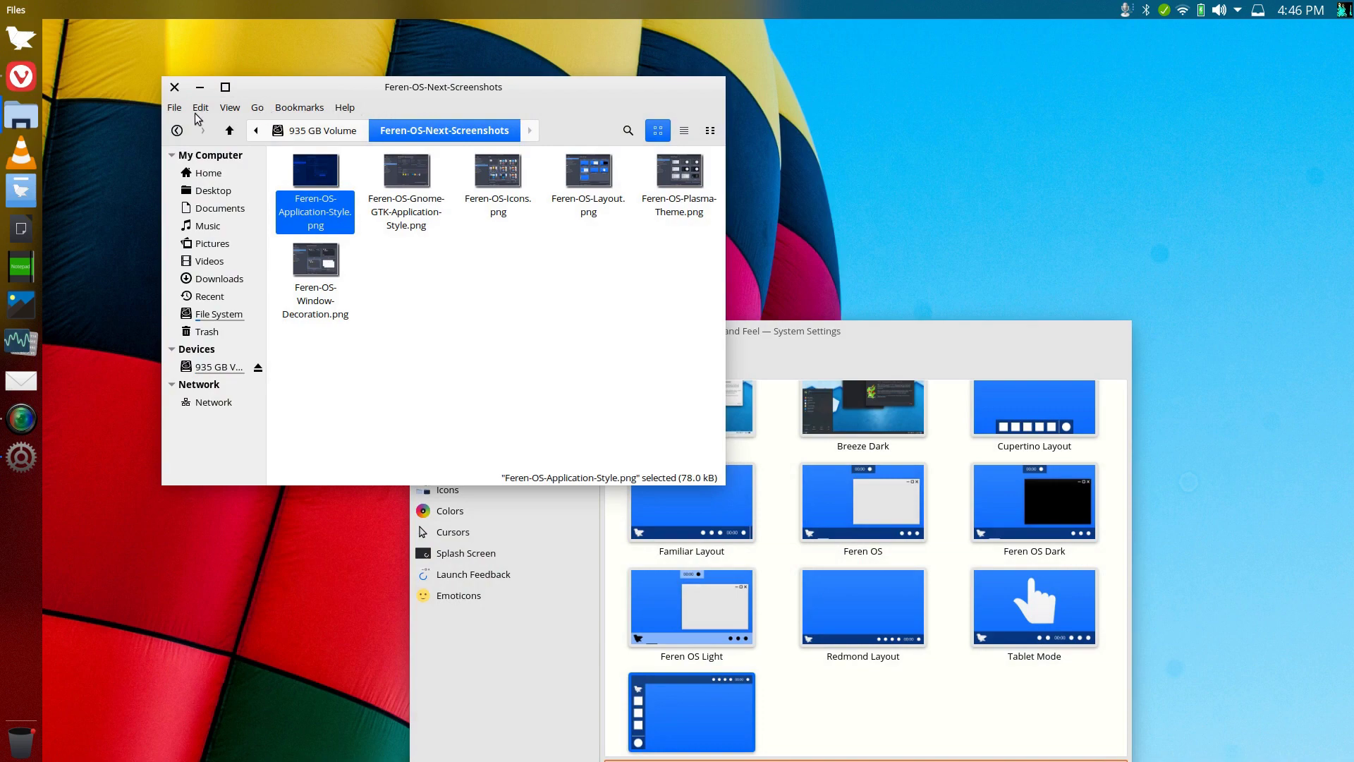
click(173, 107)
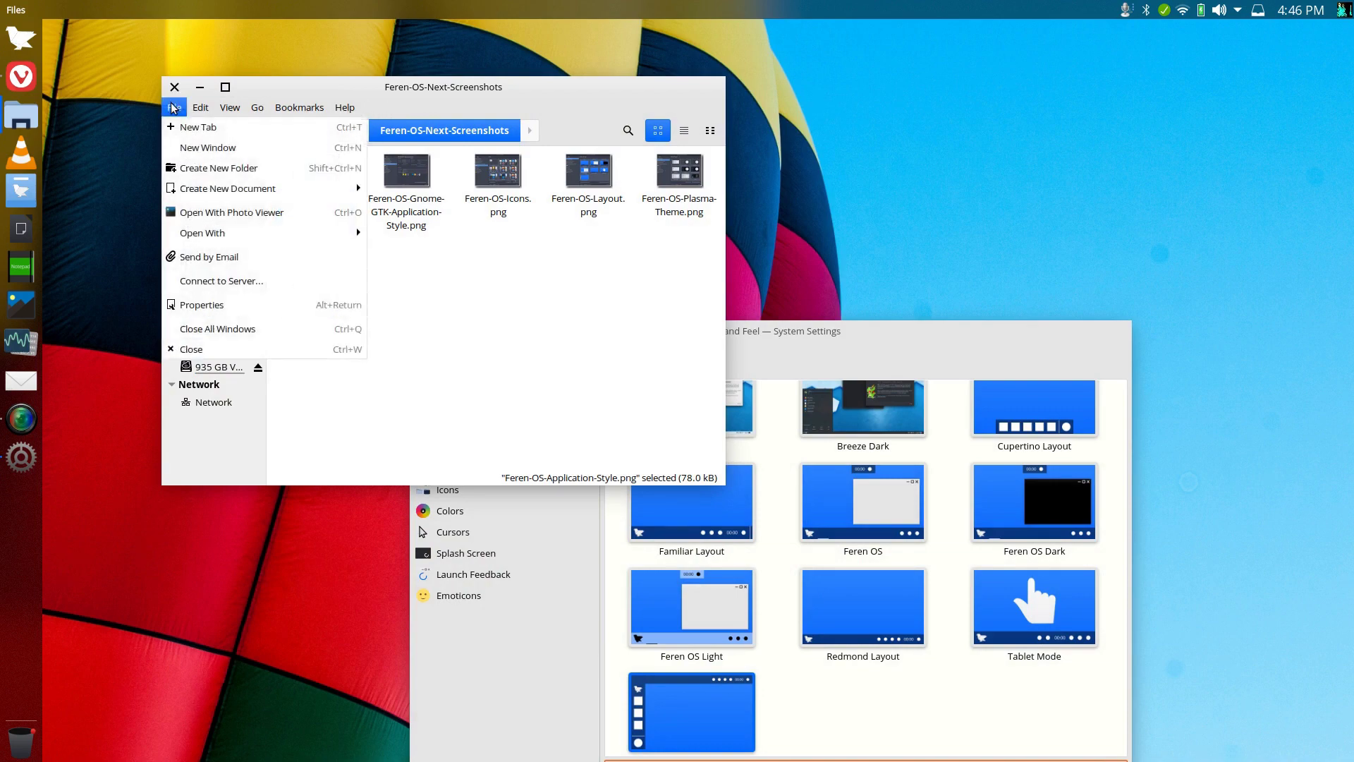
click(173, 107)
click(174, 87)
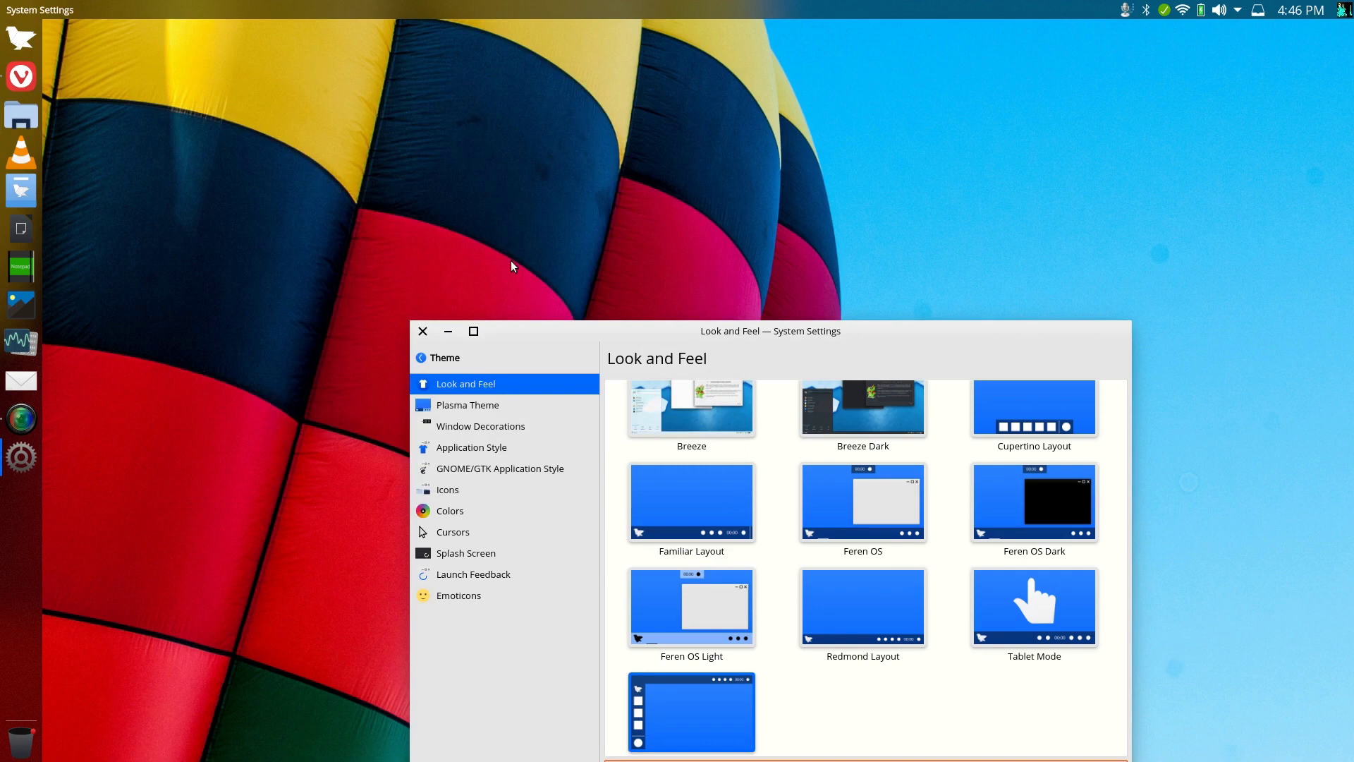
click(423, 331)
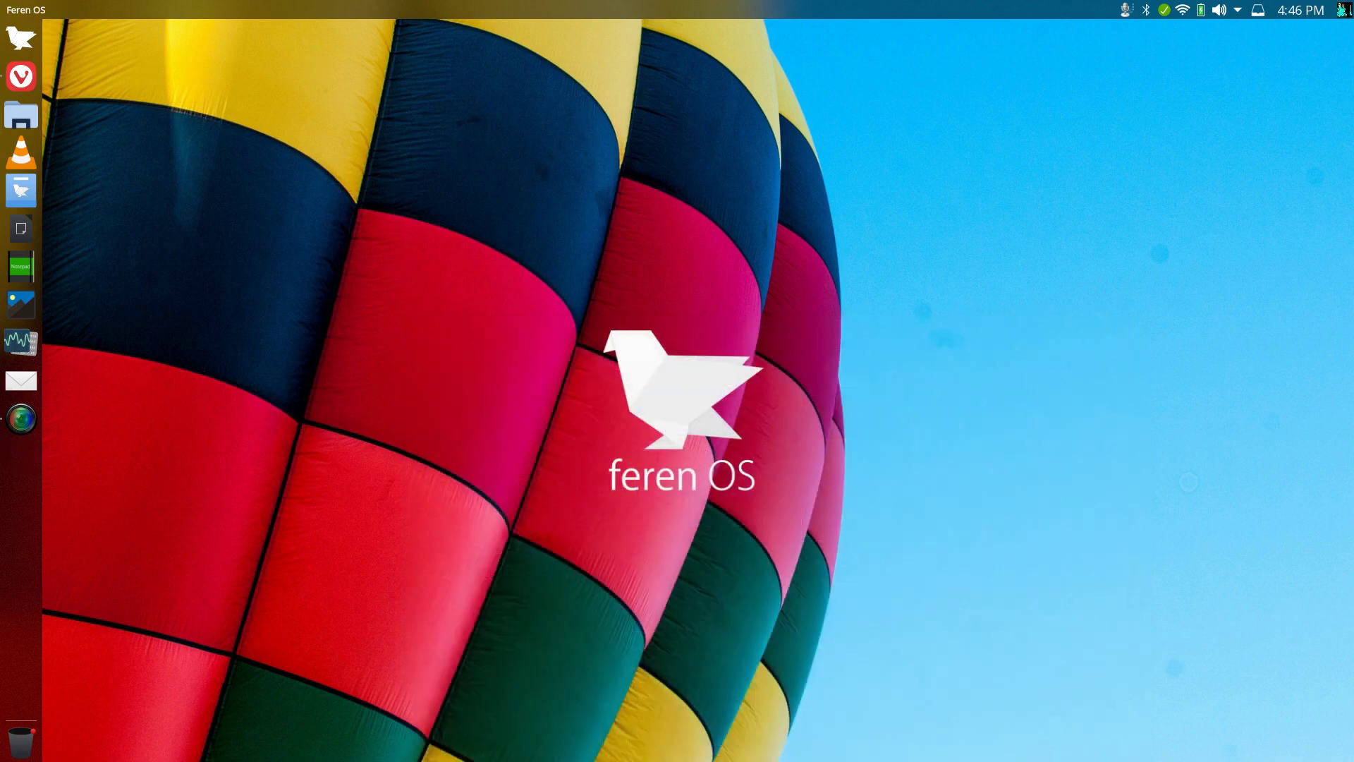
- Reopen System Settings and the Feren-OS-Next-Screenshots folder, and show the Theme settings
click(22, 115)
click(21, 38)
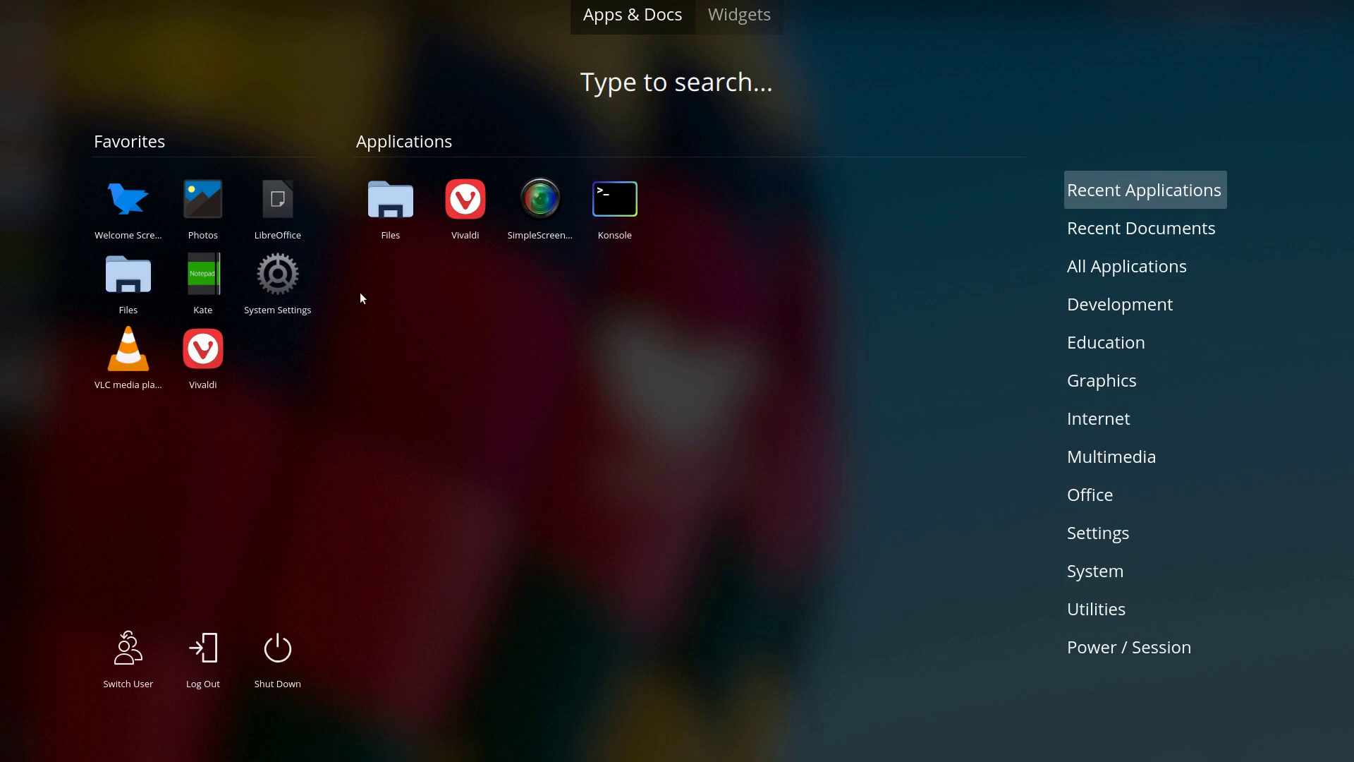
click(281, 275)
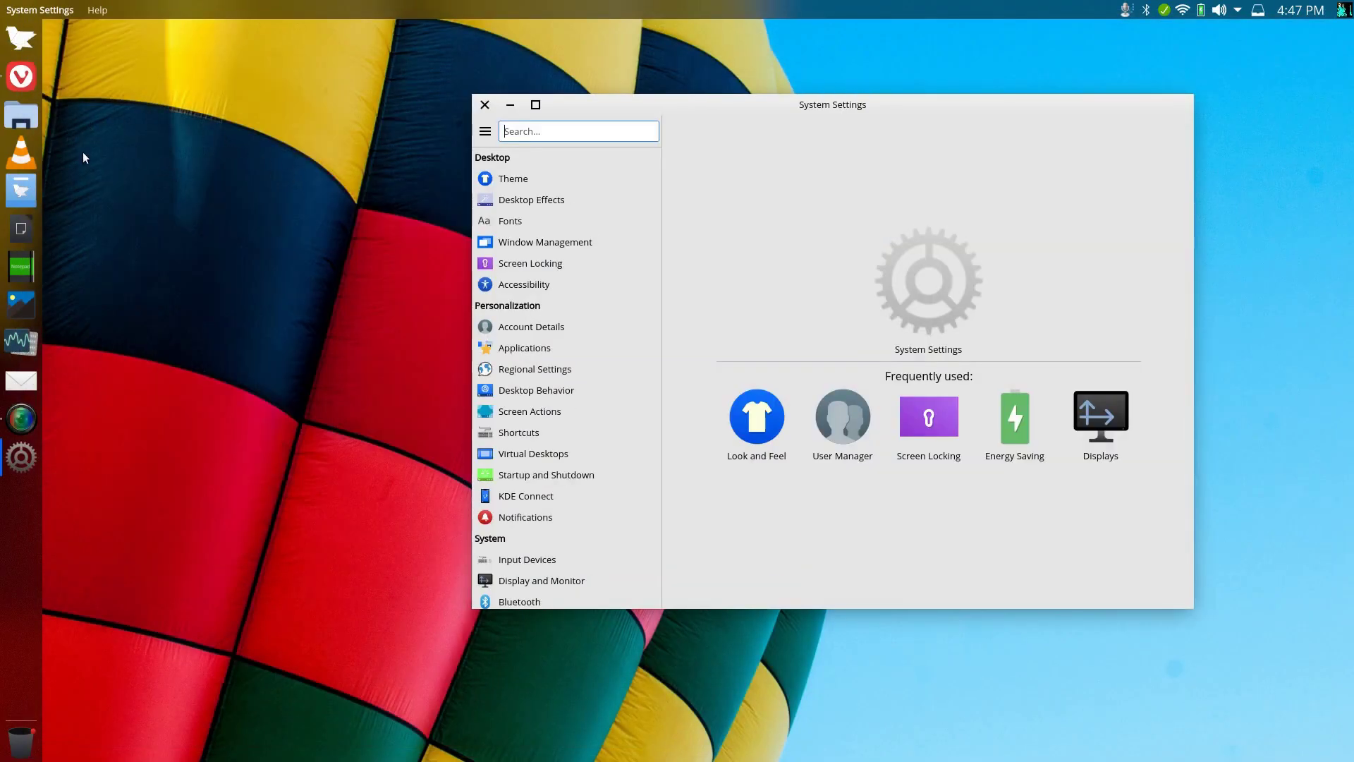
click(21, 116)
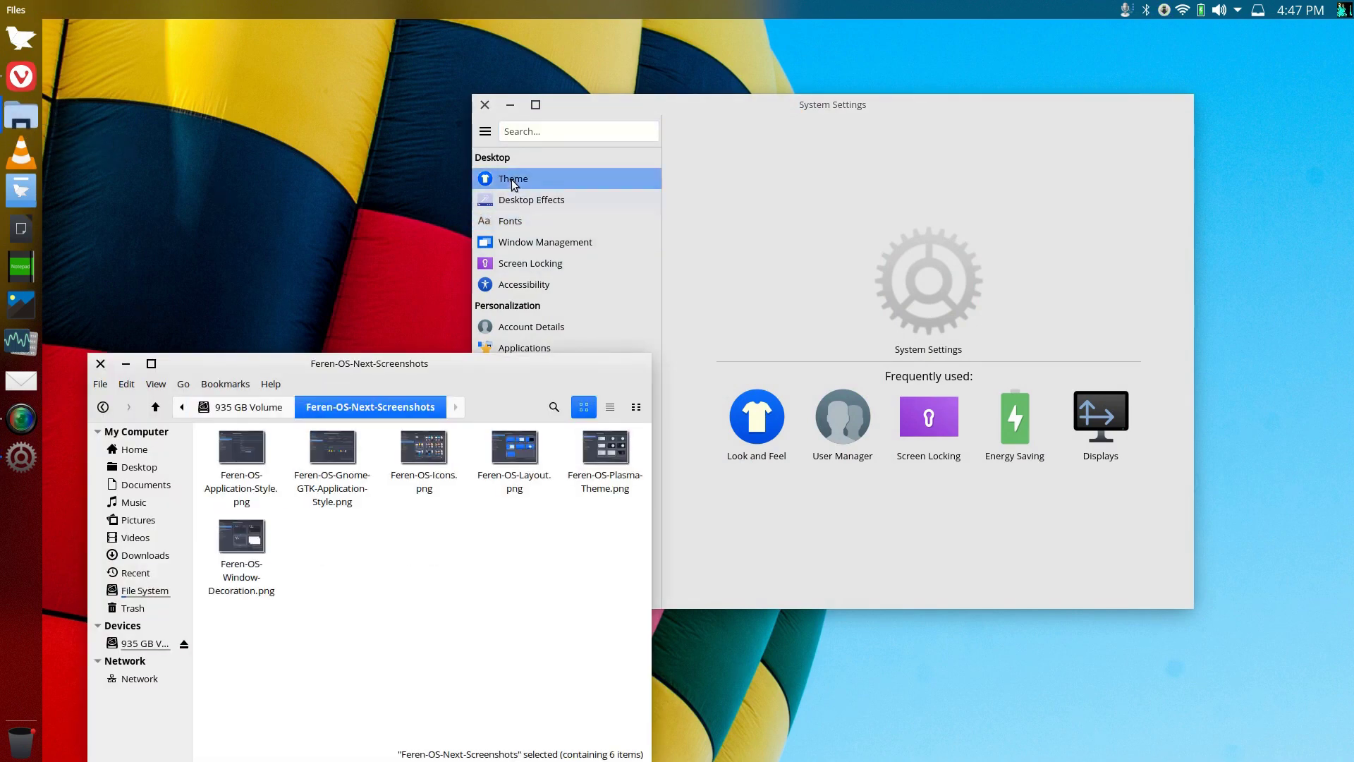
click(510, 179)
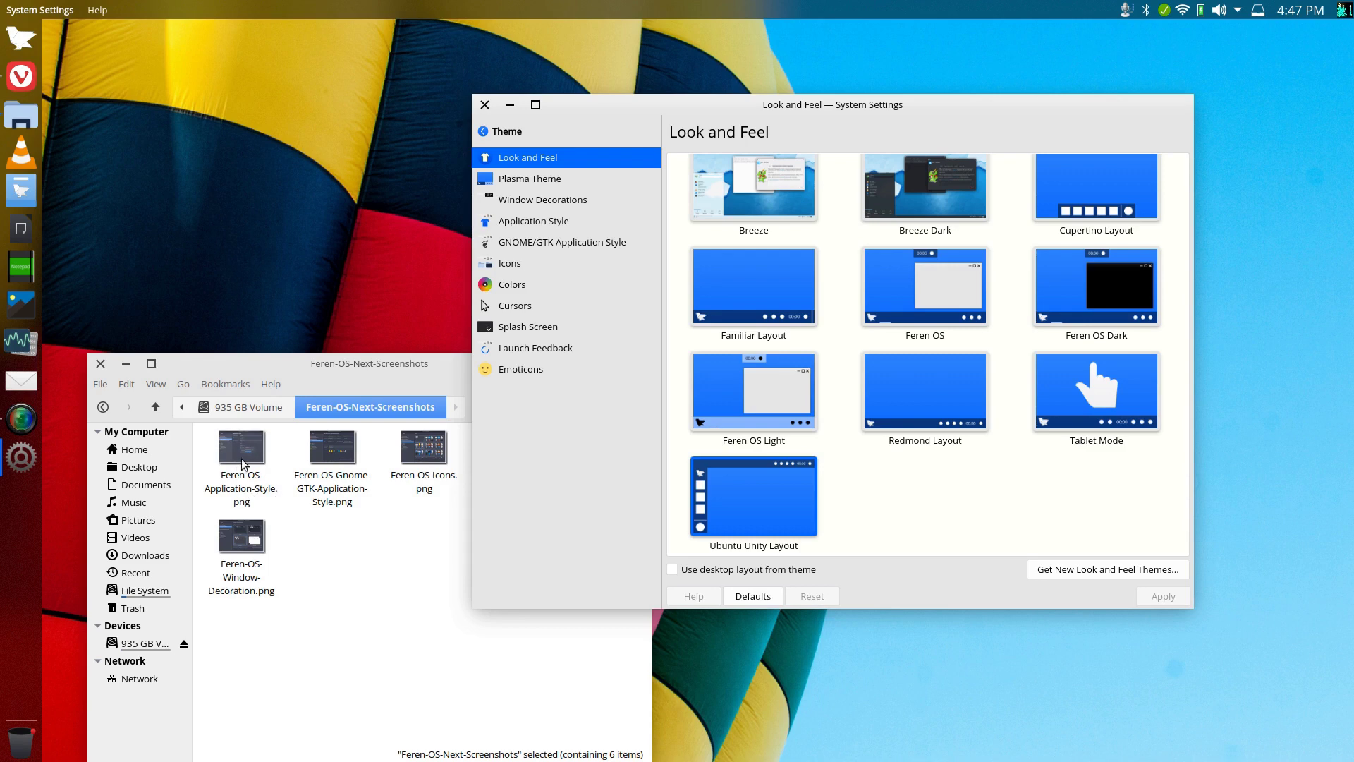
- View Feren-OS-Gnome-GTK-Application-Style.png, close the image, and open the GNOME/GTK Application Style settings
double_click(327, 452)
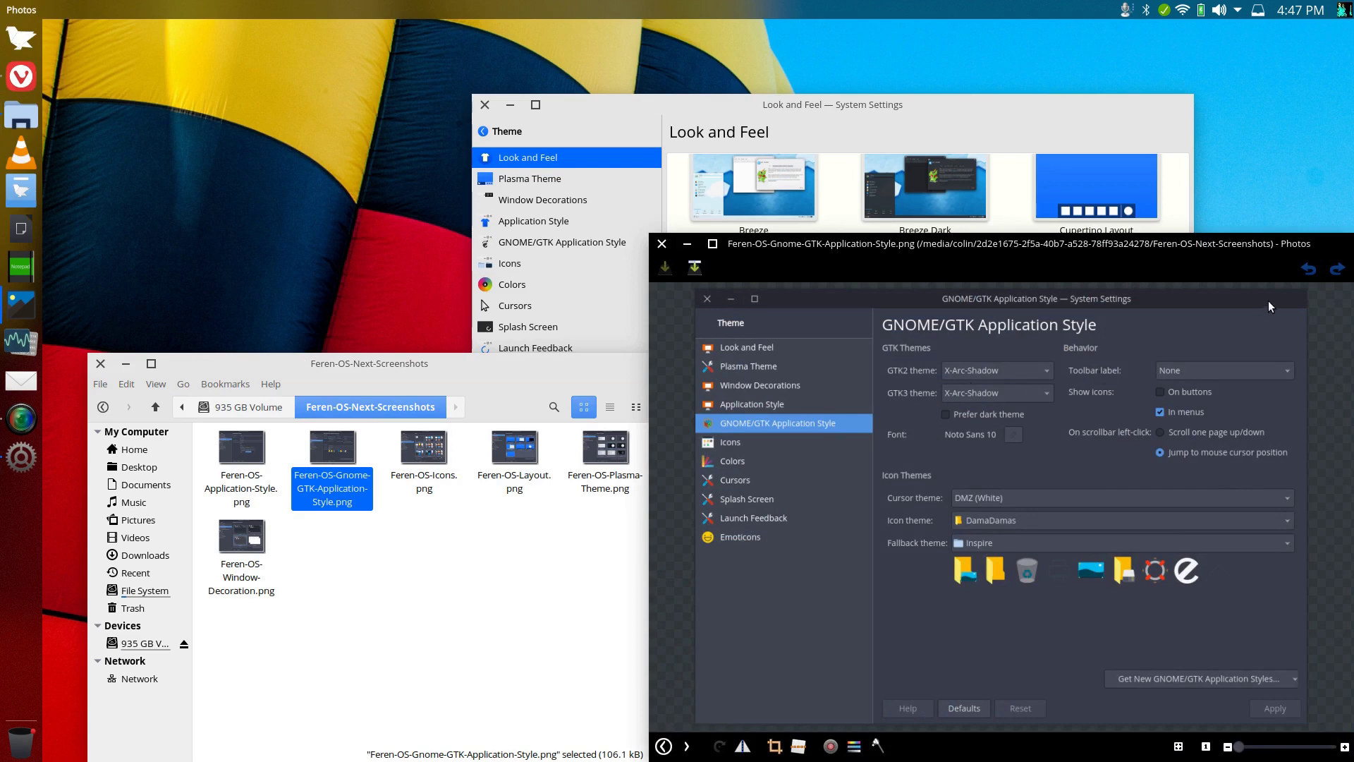
click(662, 244)
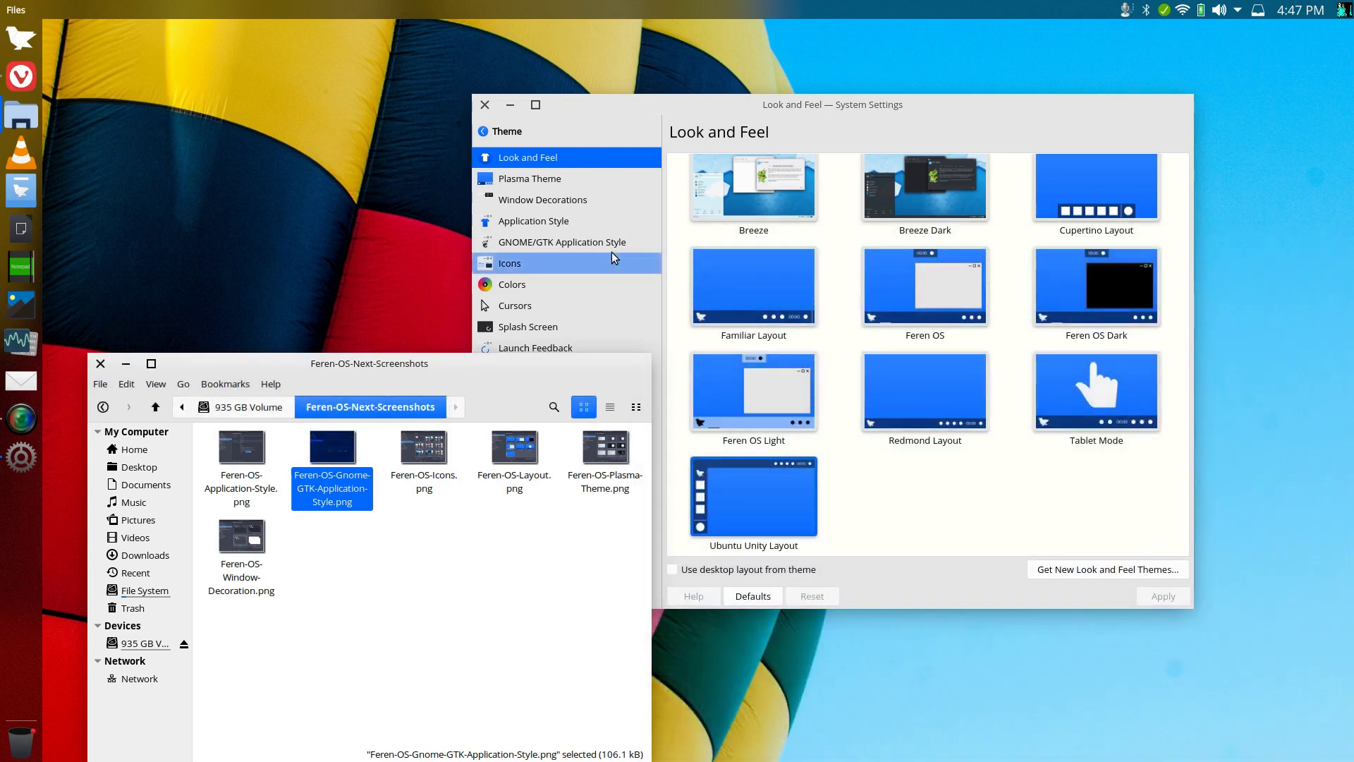
click(552, 241)
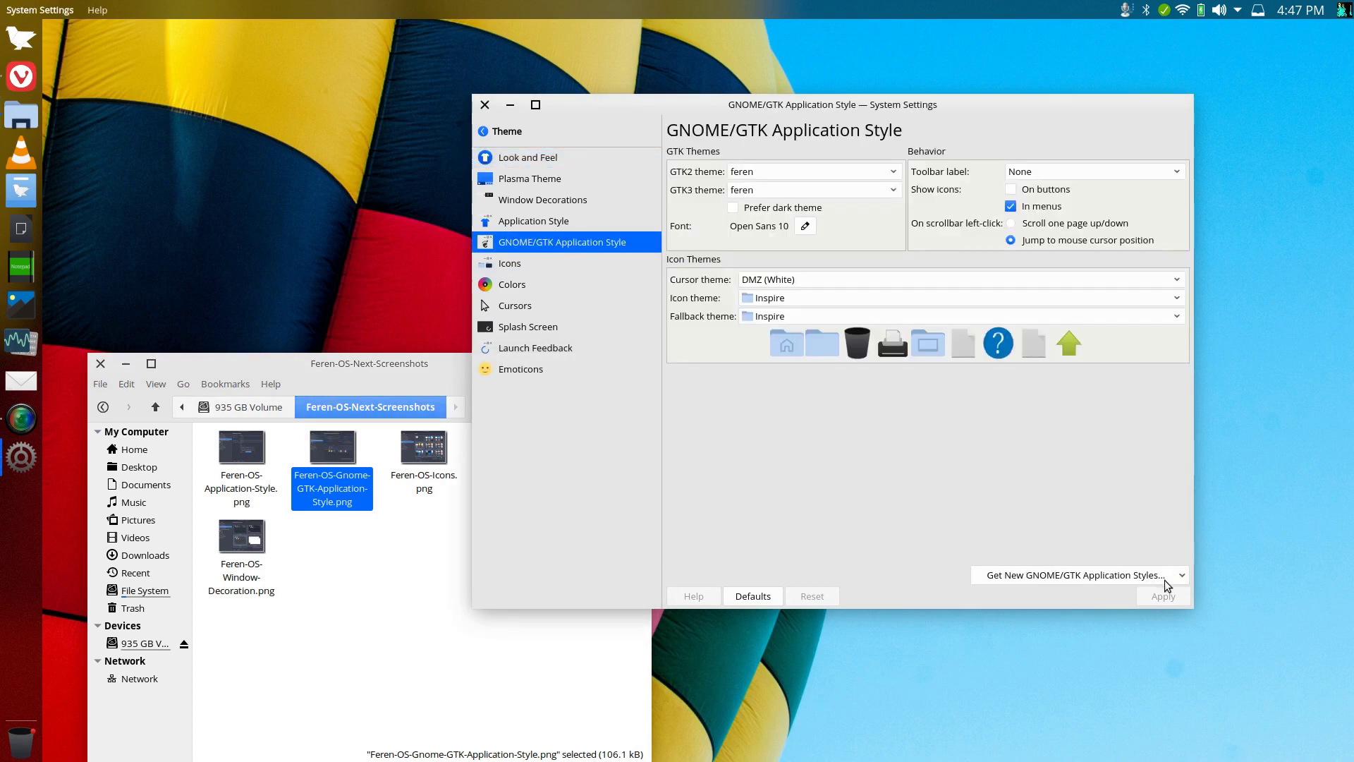
- Open the GTK3 theme downloads, search them for "arc", and clear the search
click(1064, 577)
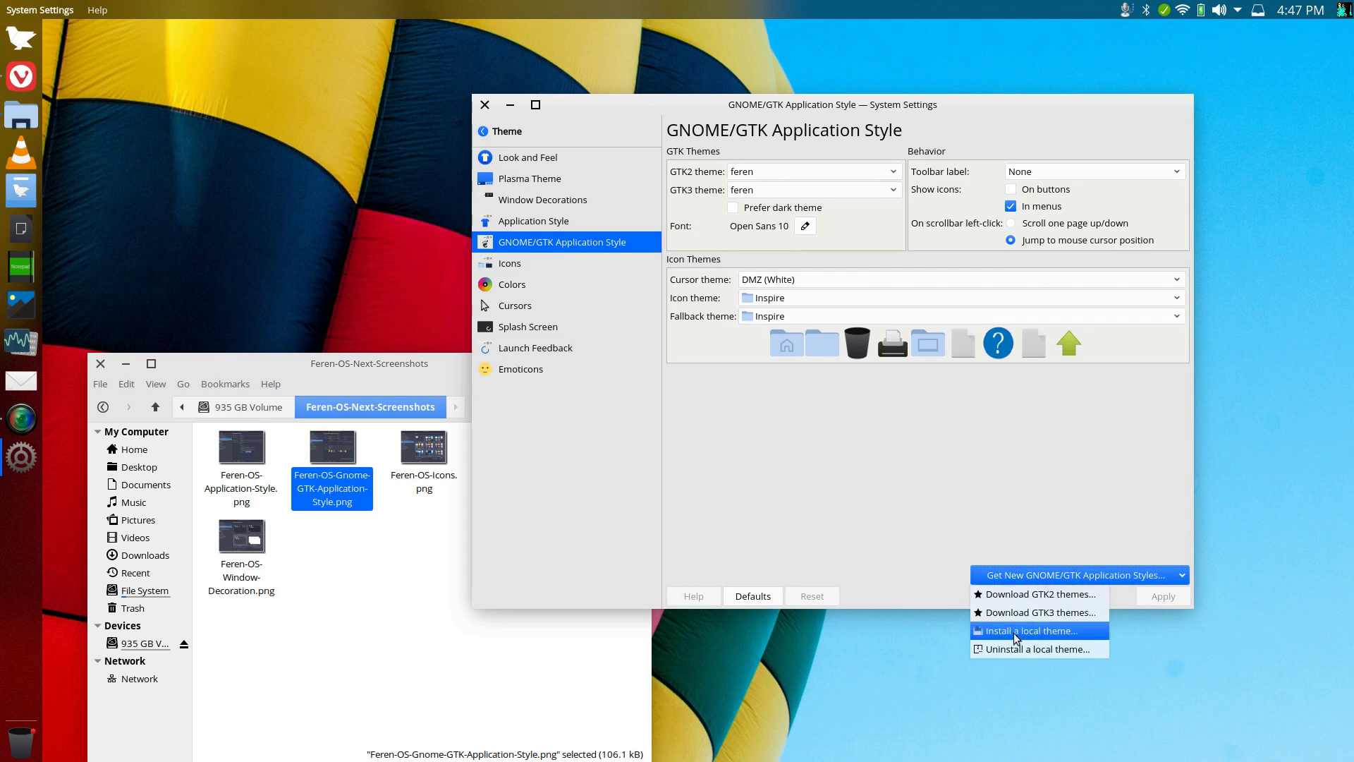
click(1051, 613)
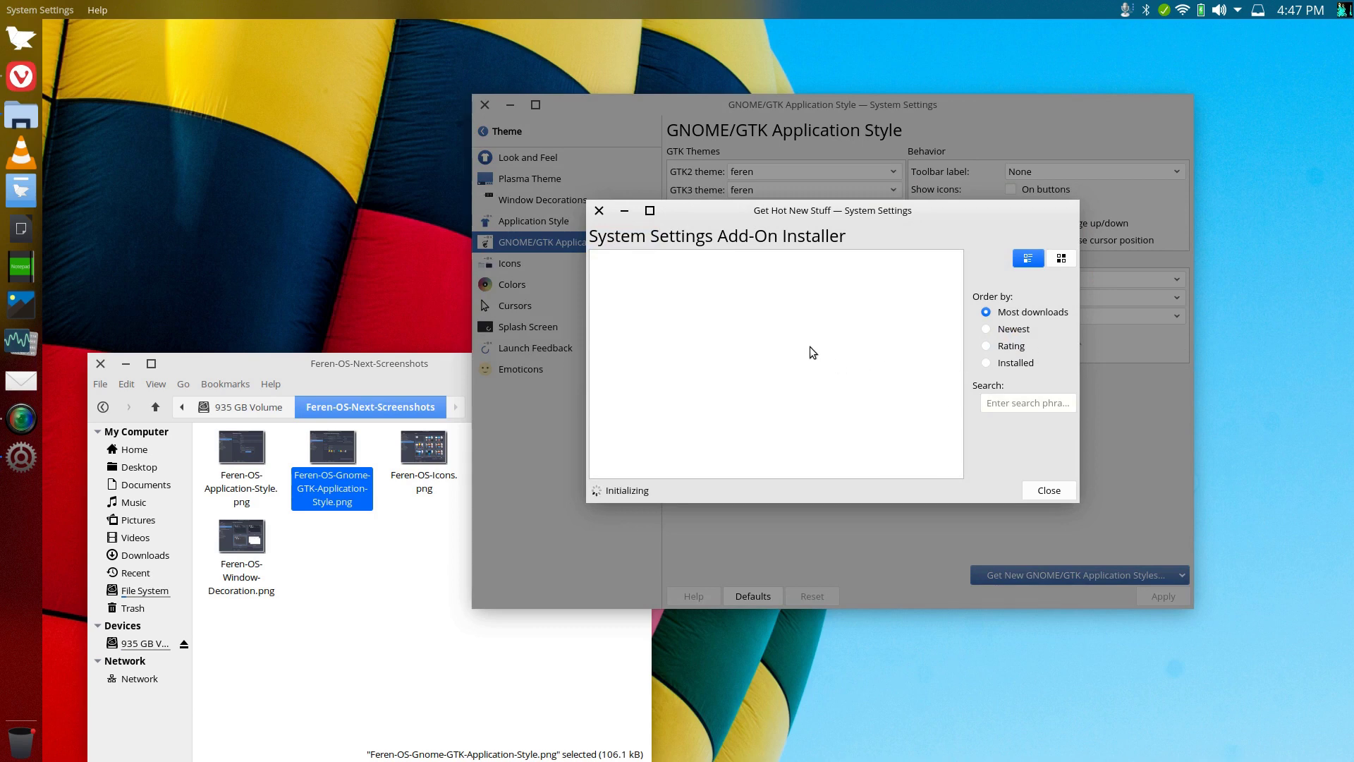
click(1016, 402)
text(arc)
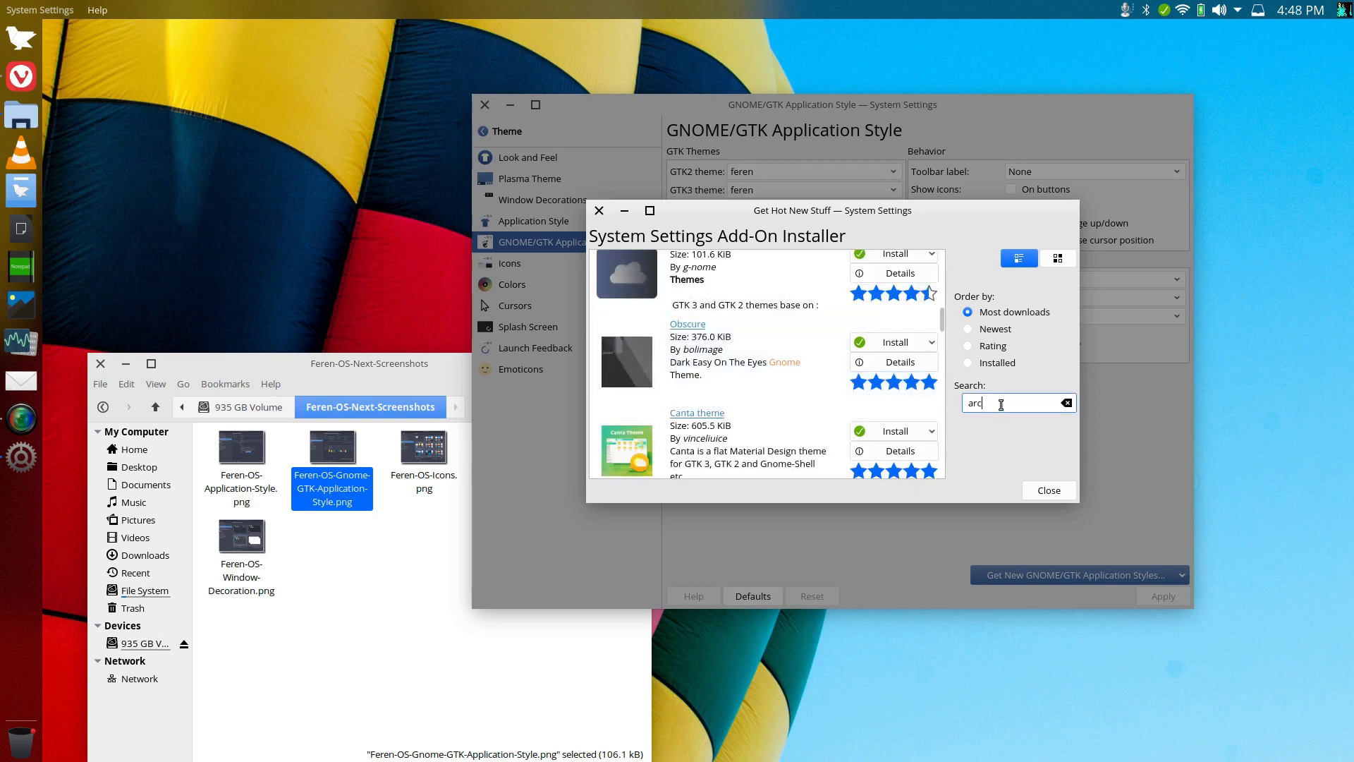
key(BackSpace)
key(BackSpace)
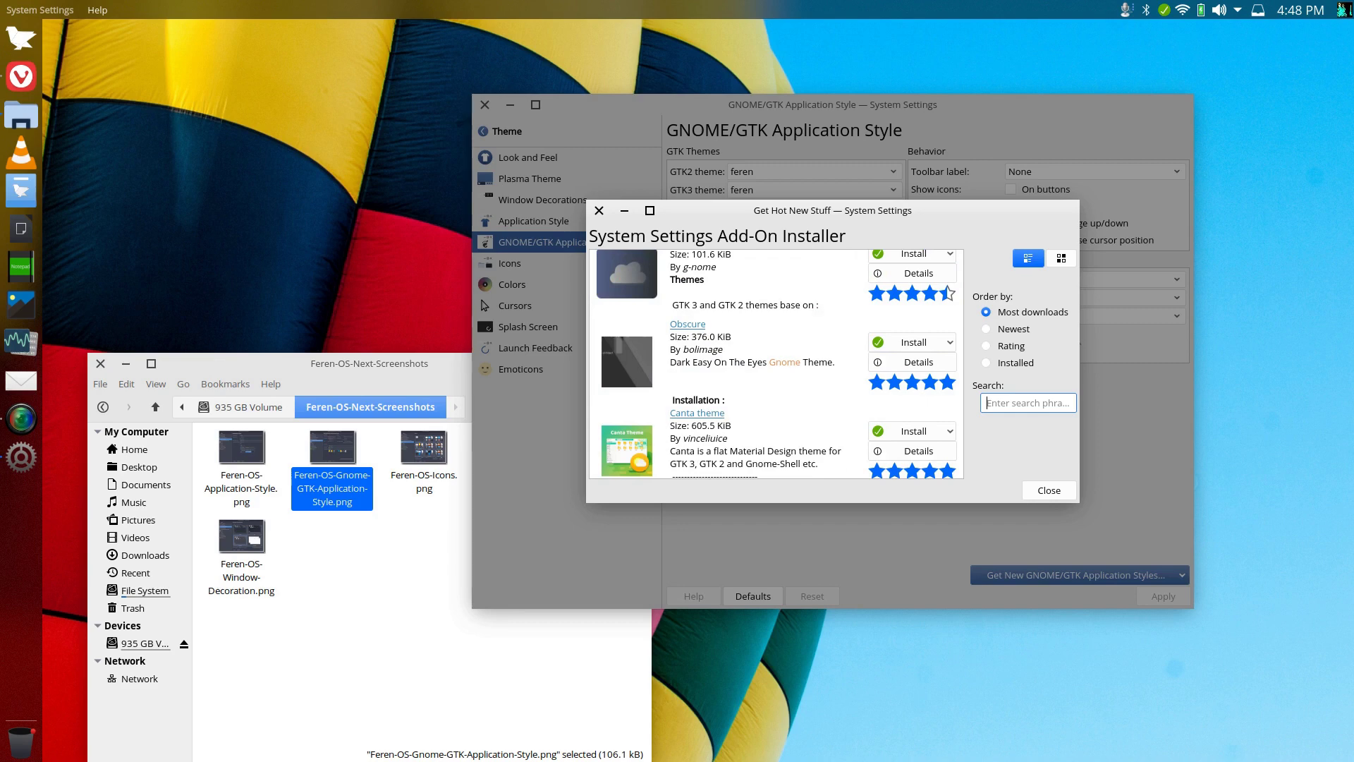
- Search the GTK3 themes for "shadow", install X-Arc-Shadow for Linux Mint 19, and look through the other matching themes
text(shadow)
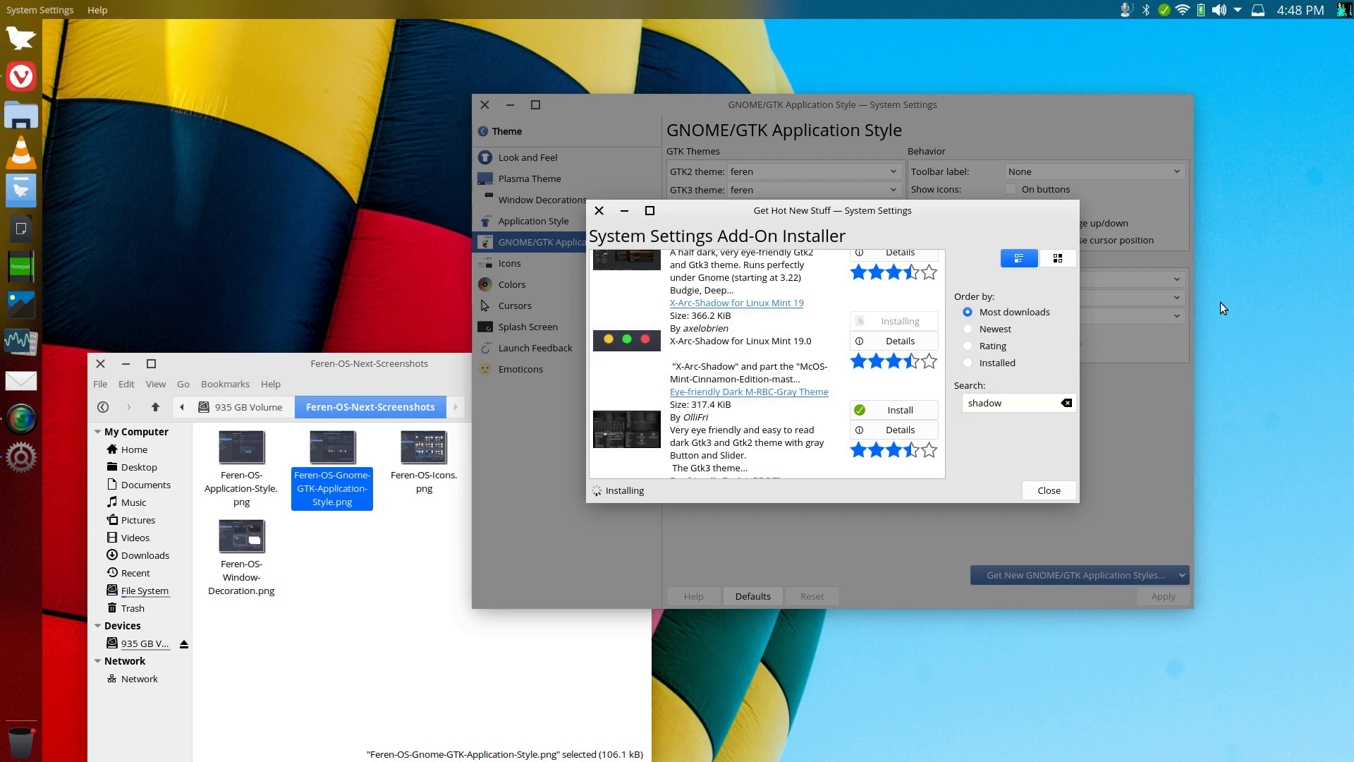
scroll(786, 331, down, 5)
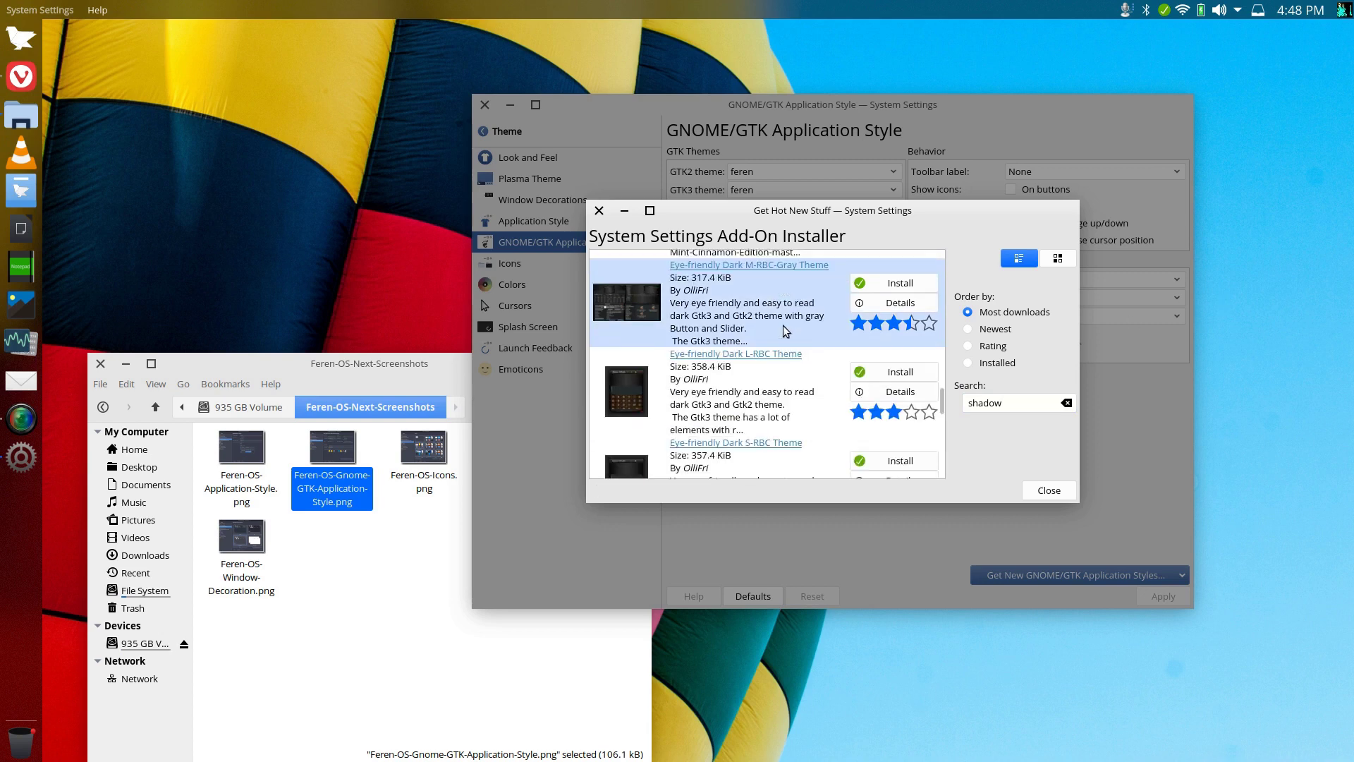
scroll(785, 330, up, 5)
click(970, 402)
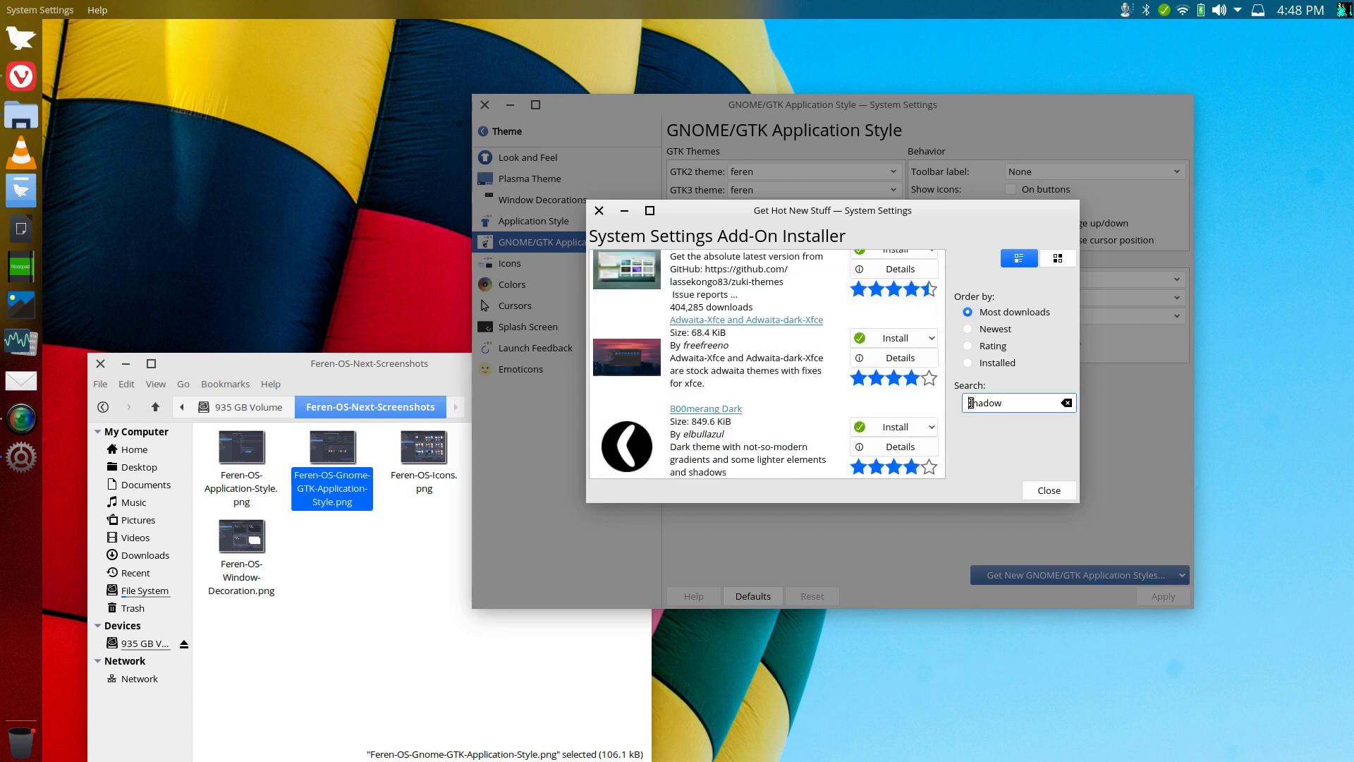
- Narrow the GTK3 theme search to "arc-shadow" and close the theme downloads
text(arc-)
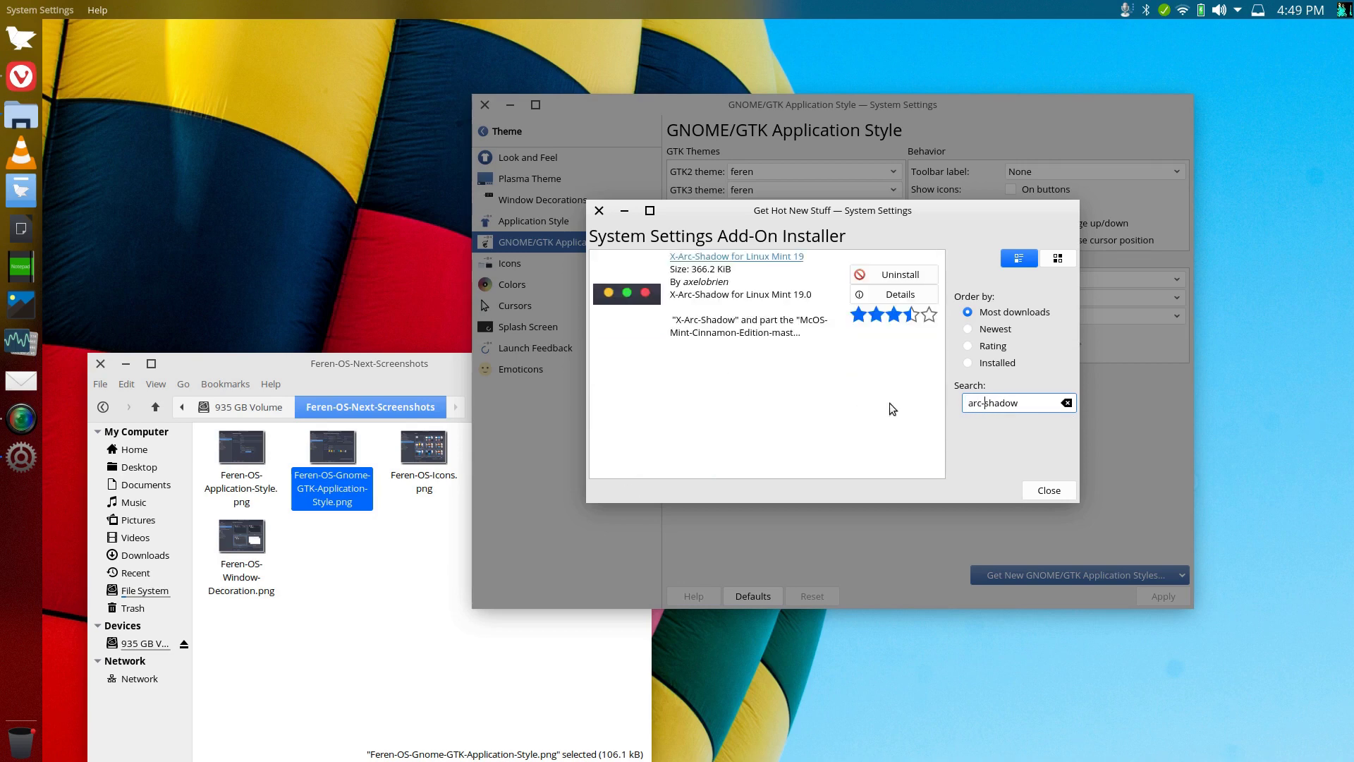
click(1049, 491)
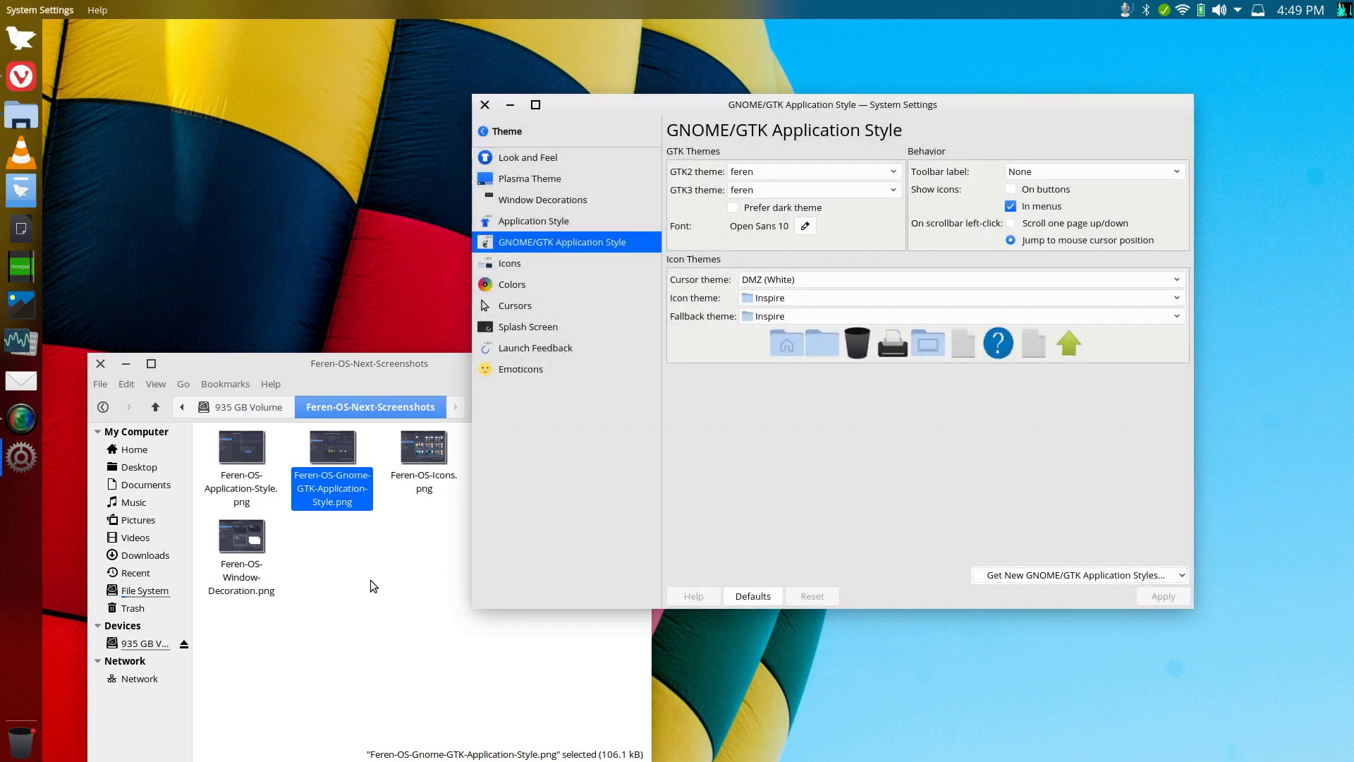
- Open the icon theme downloads from the Icons settings, search for "damadamas", and install the DamaDamas Icon Theme
click(515, 263)
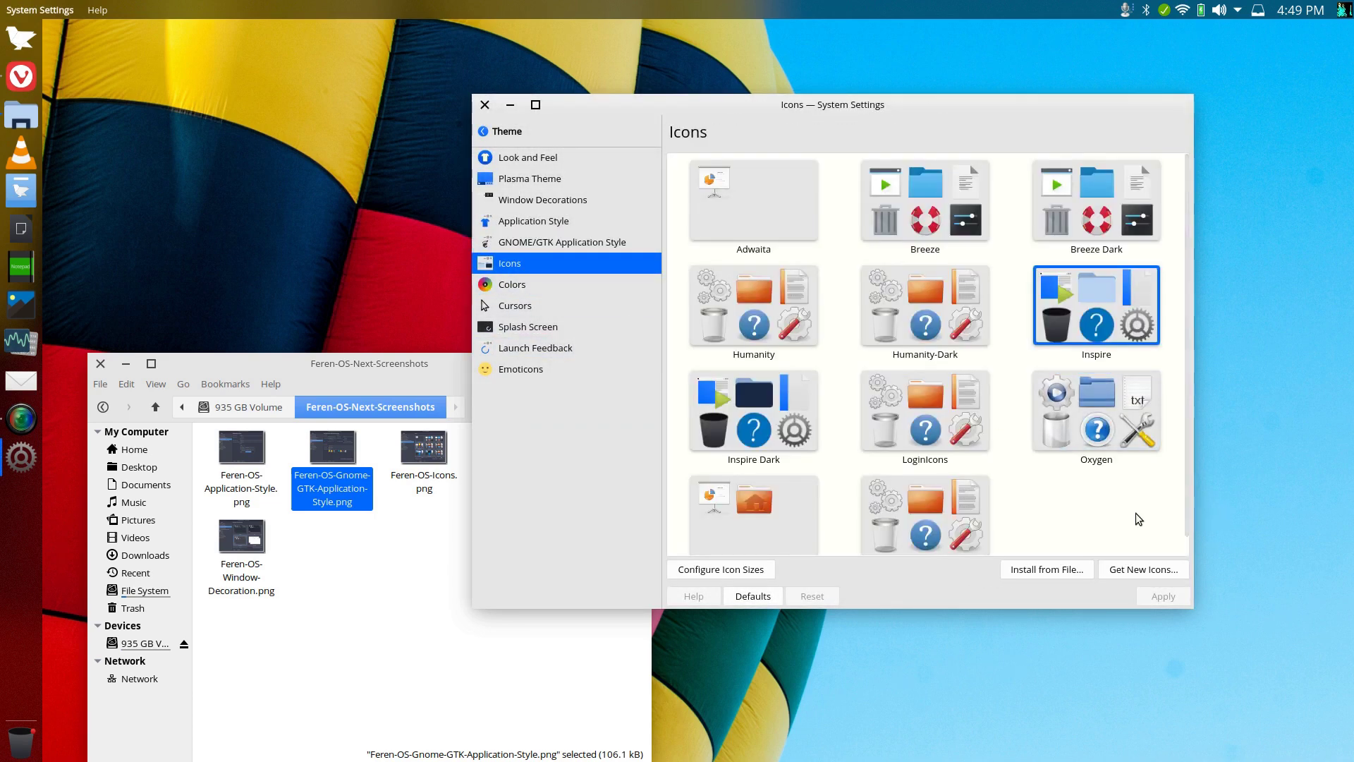
click(1137, 571)
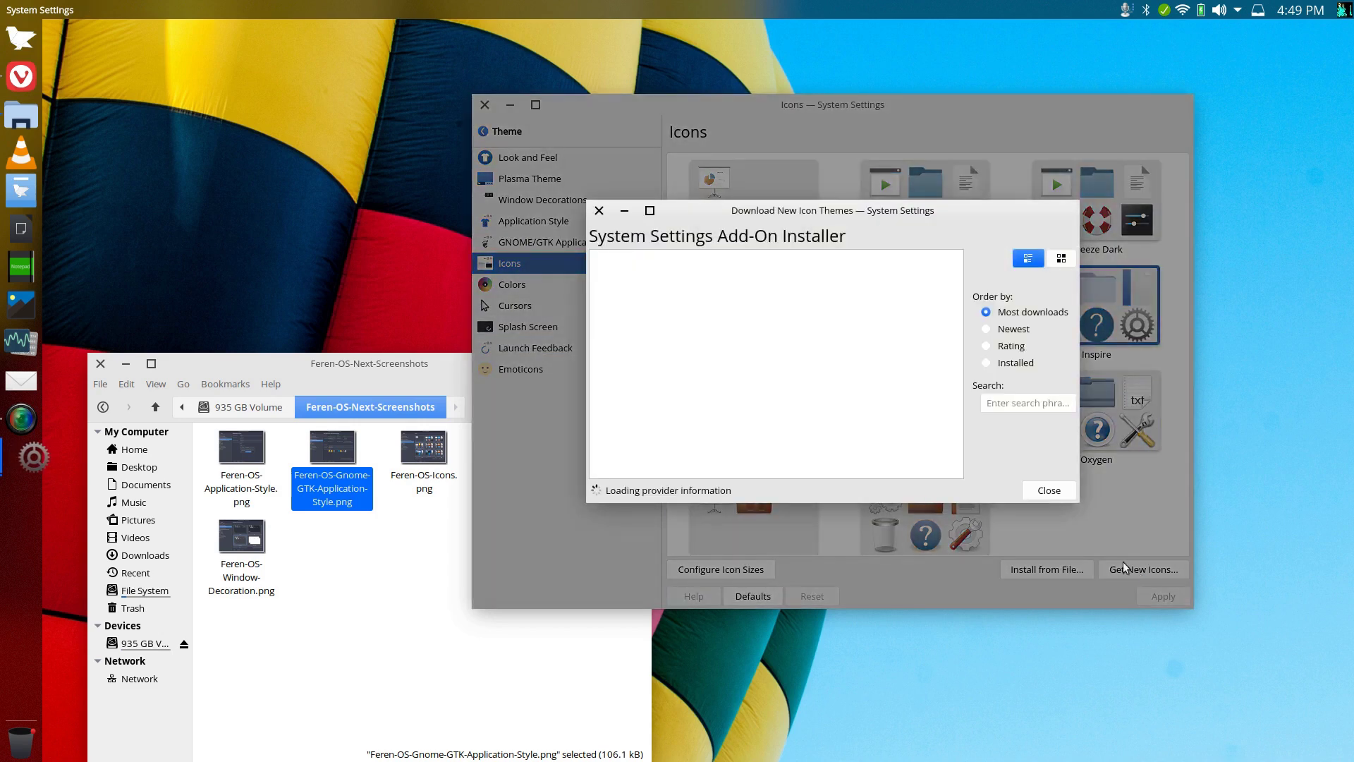
click(1017, 404)
text(d)
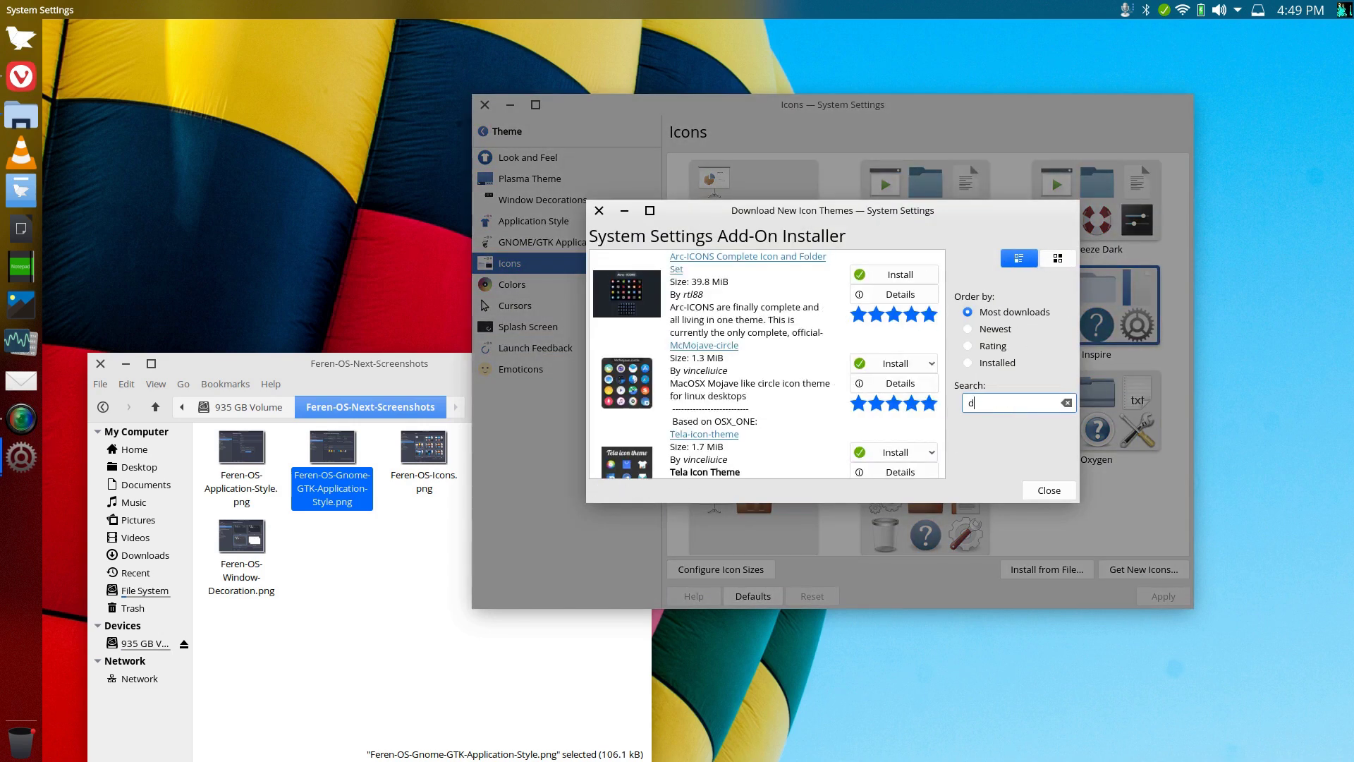
text(amadamas)
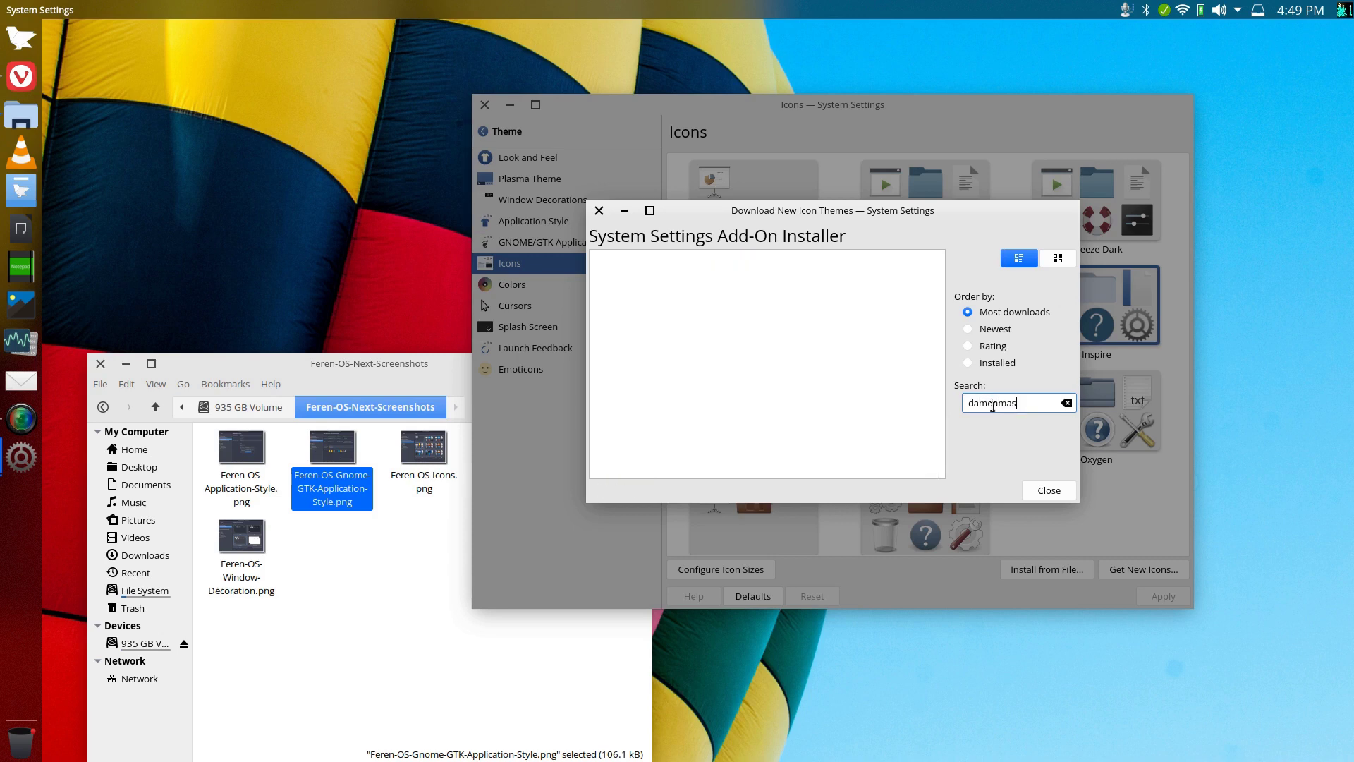
text(a)
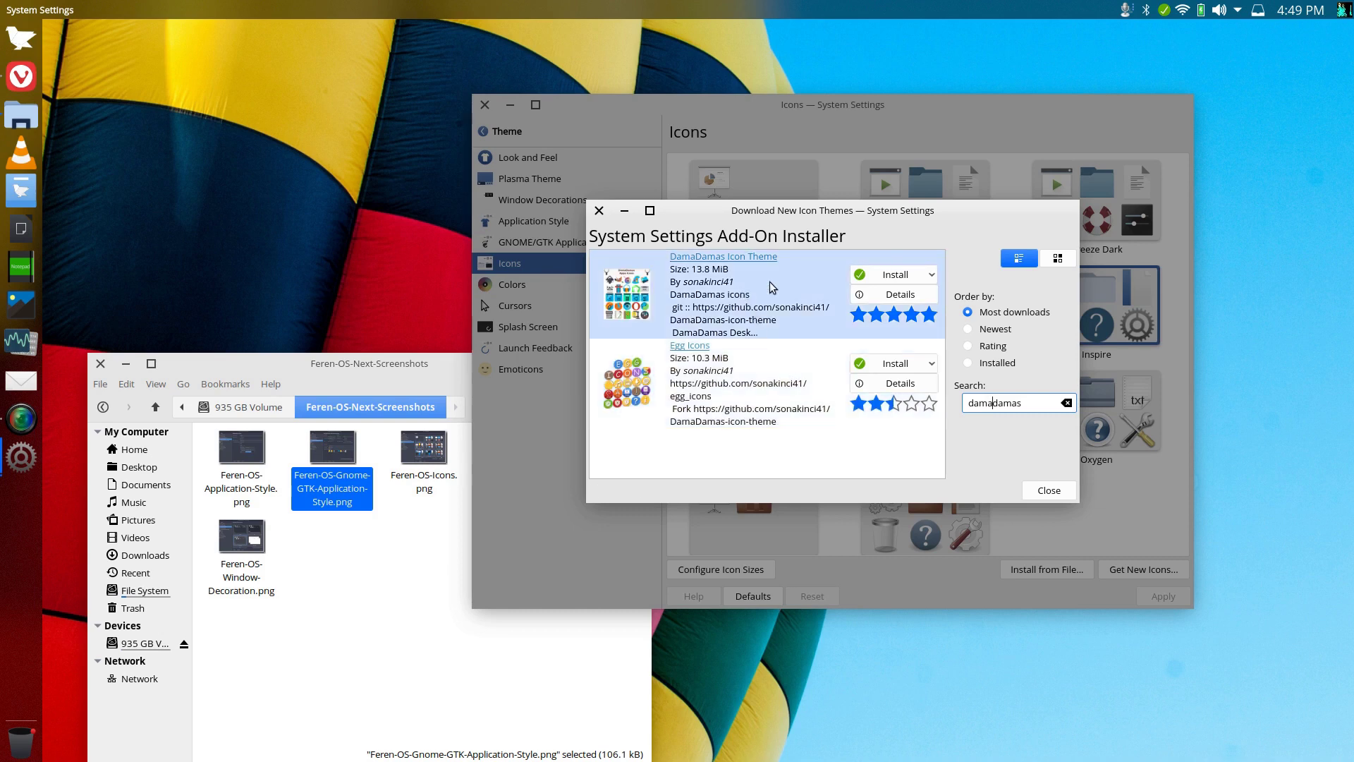
click(881, 275)
click(885, 312)
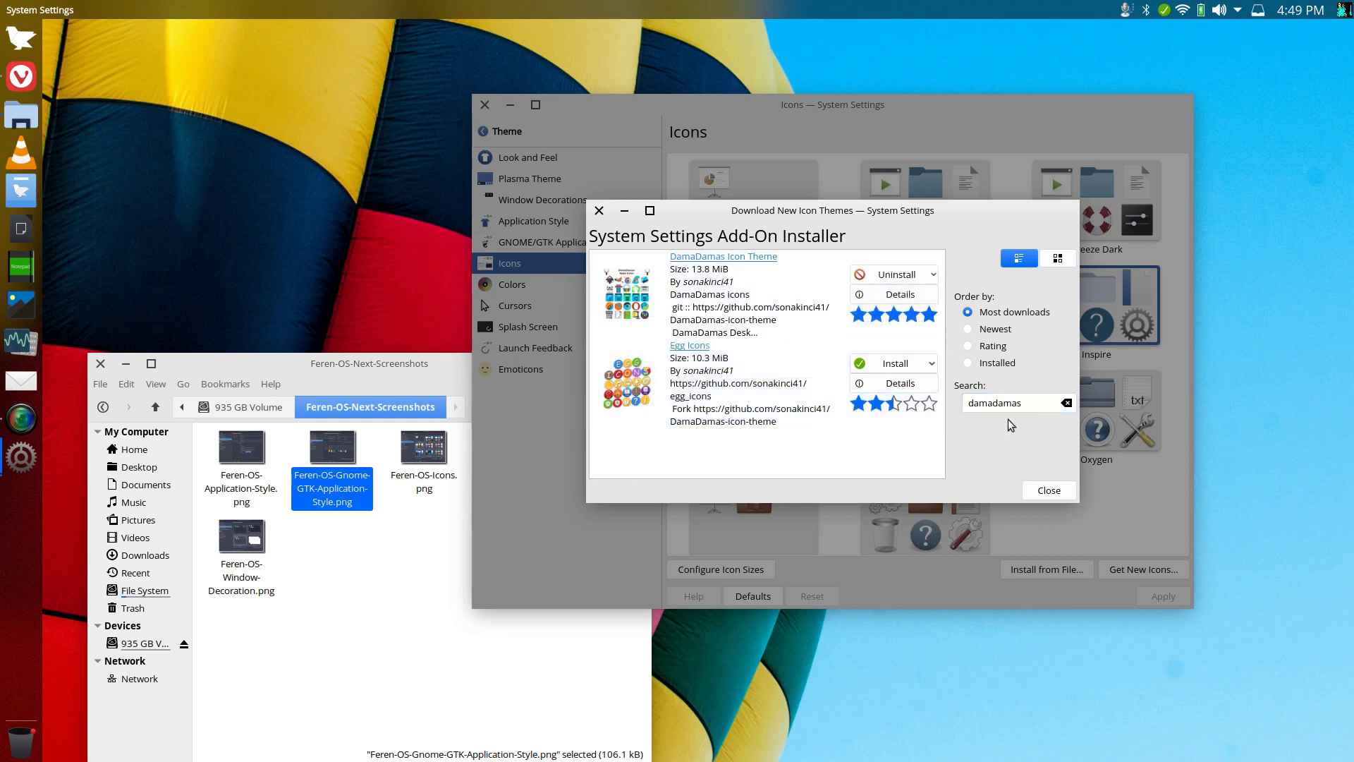
- Clear the icon theme search and install the Papirus icon theme from the most downloaded ones
click(1030, 403)
click(1067, 403)
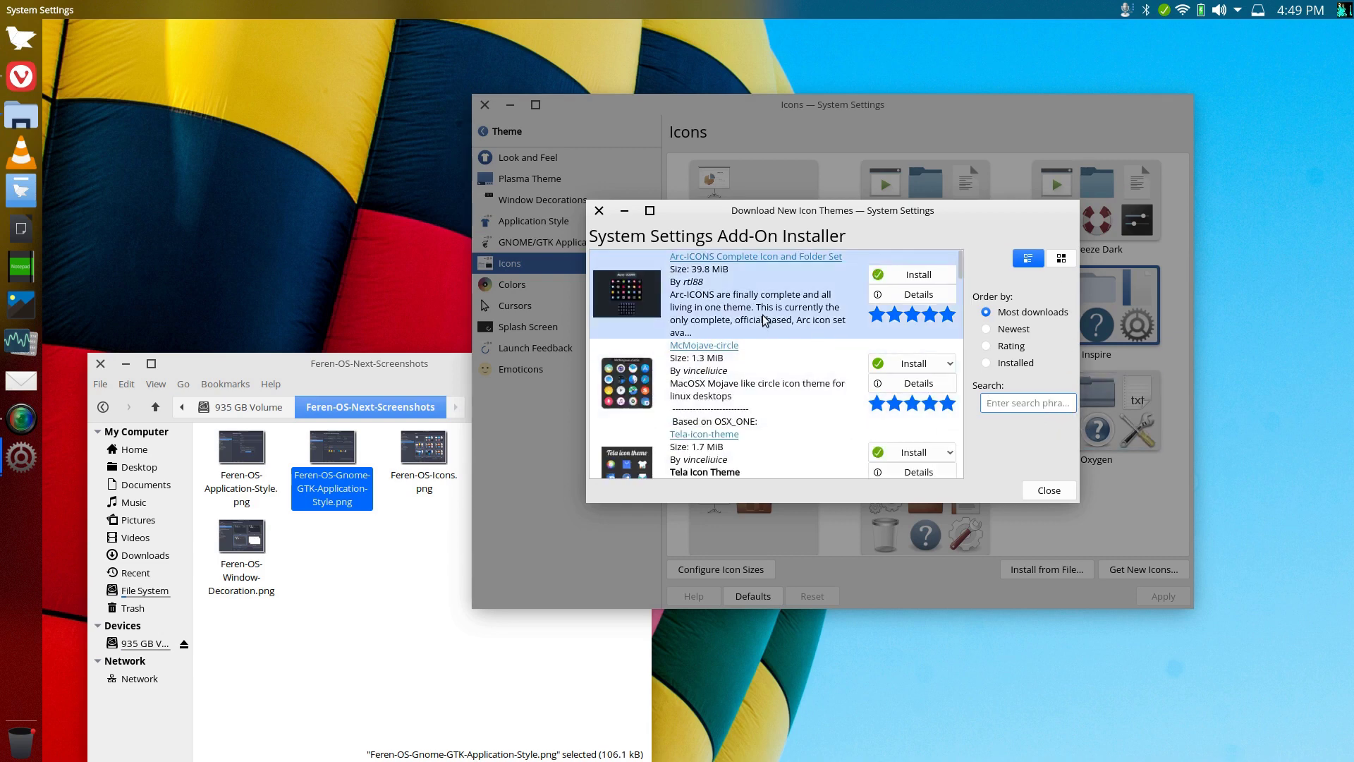
scroll(763, 319, down, 4)
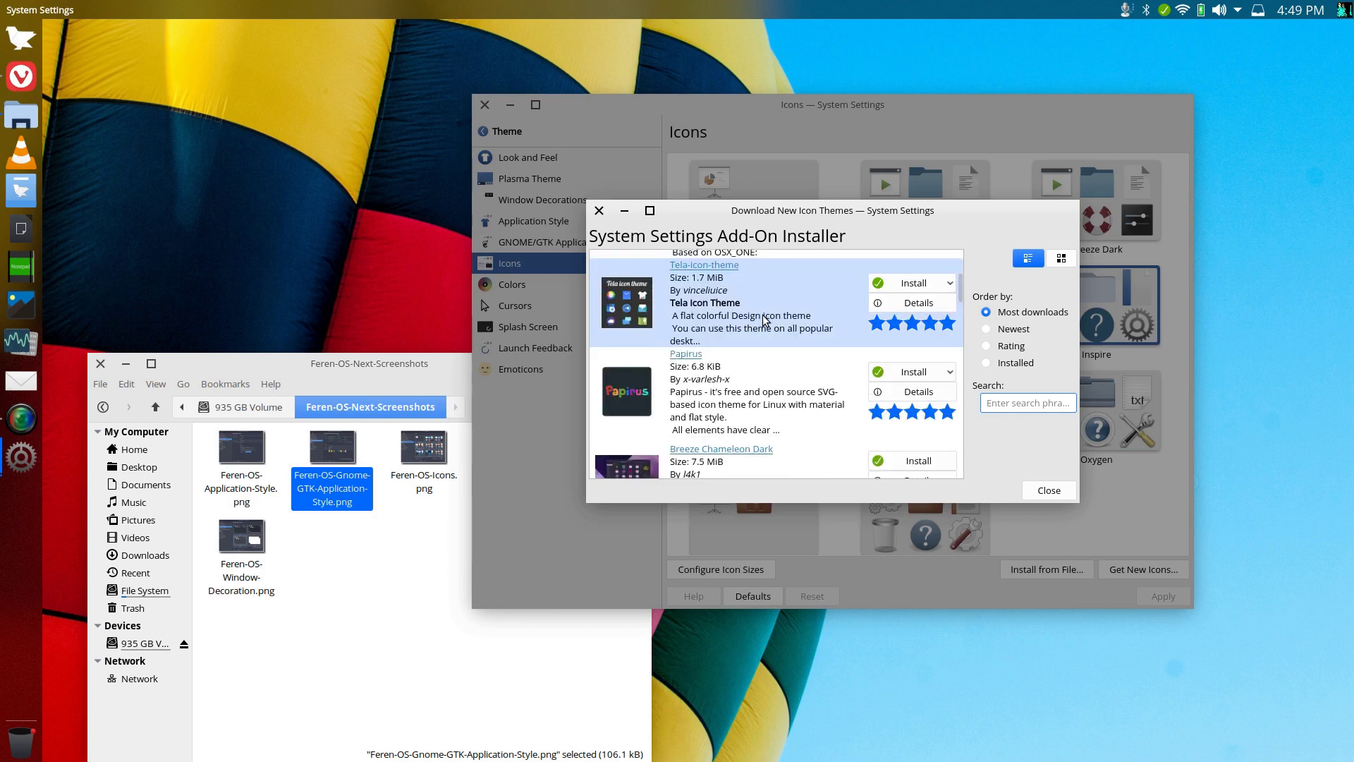
click(924, 376)
click(920, 427)
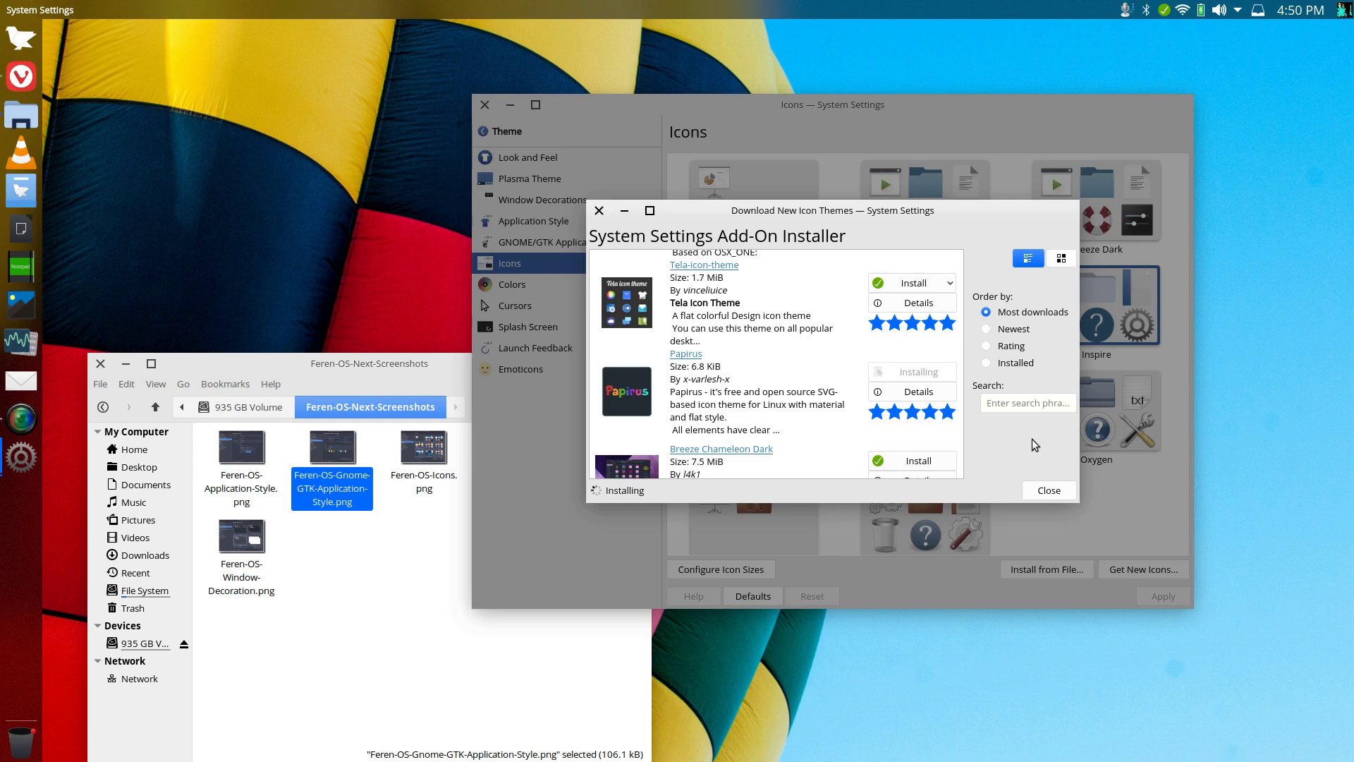
- View Feren-OS-Layout.png, Feren-OS-Plasma-Theme.png and Feren-OS-Window-Decoration.png one after another, closing each image
click(420, 370)
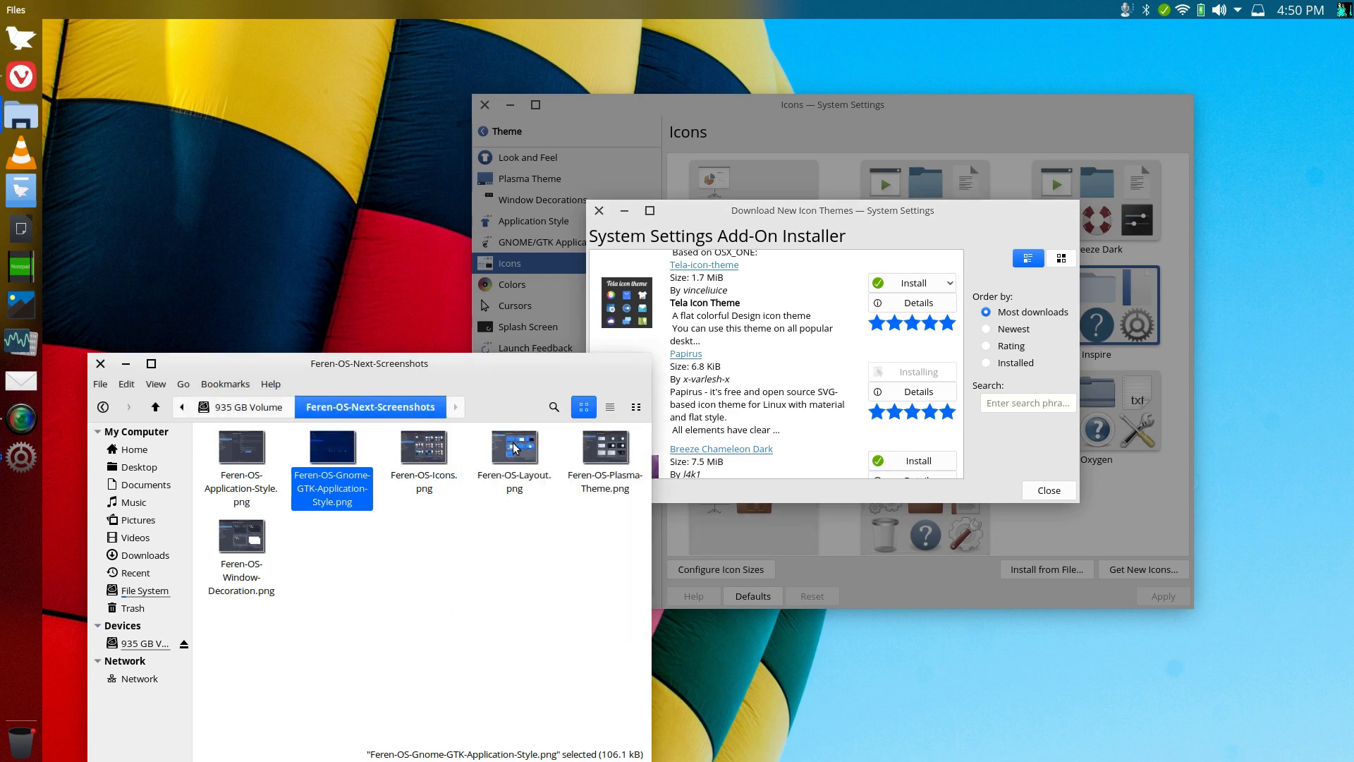
double_click(517, 455)
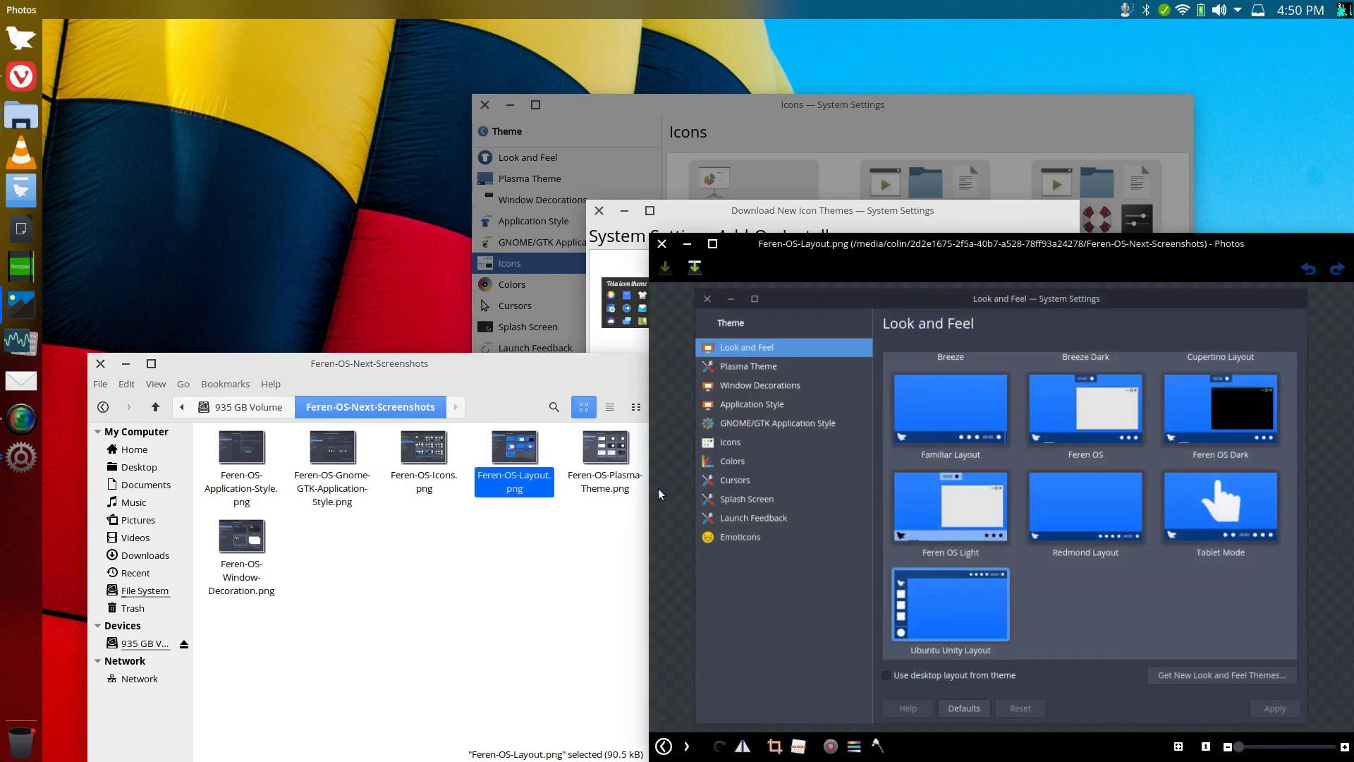
click(663, 244)
double_click(595, 455)
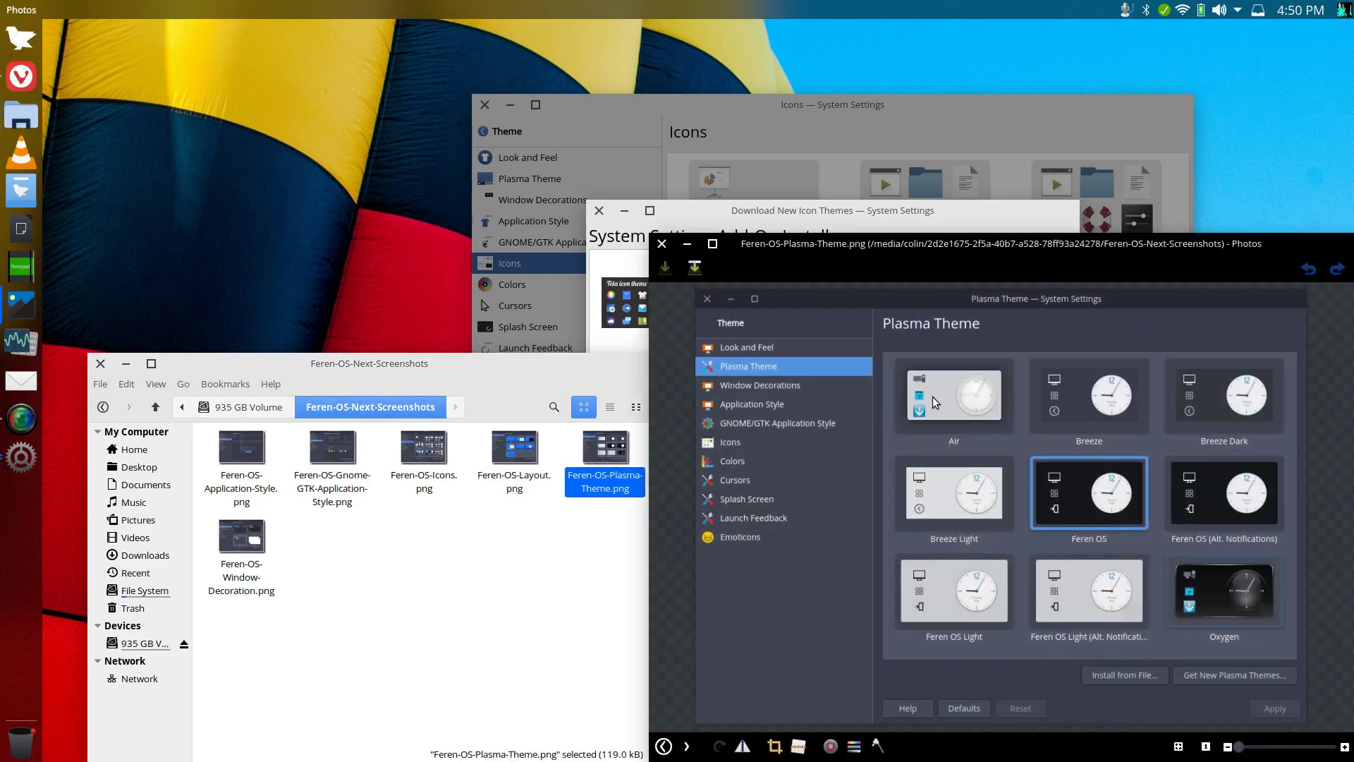
click(661, 243)
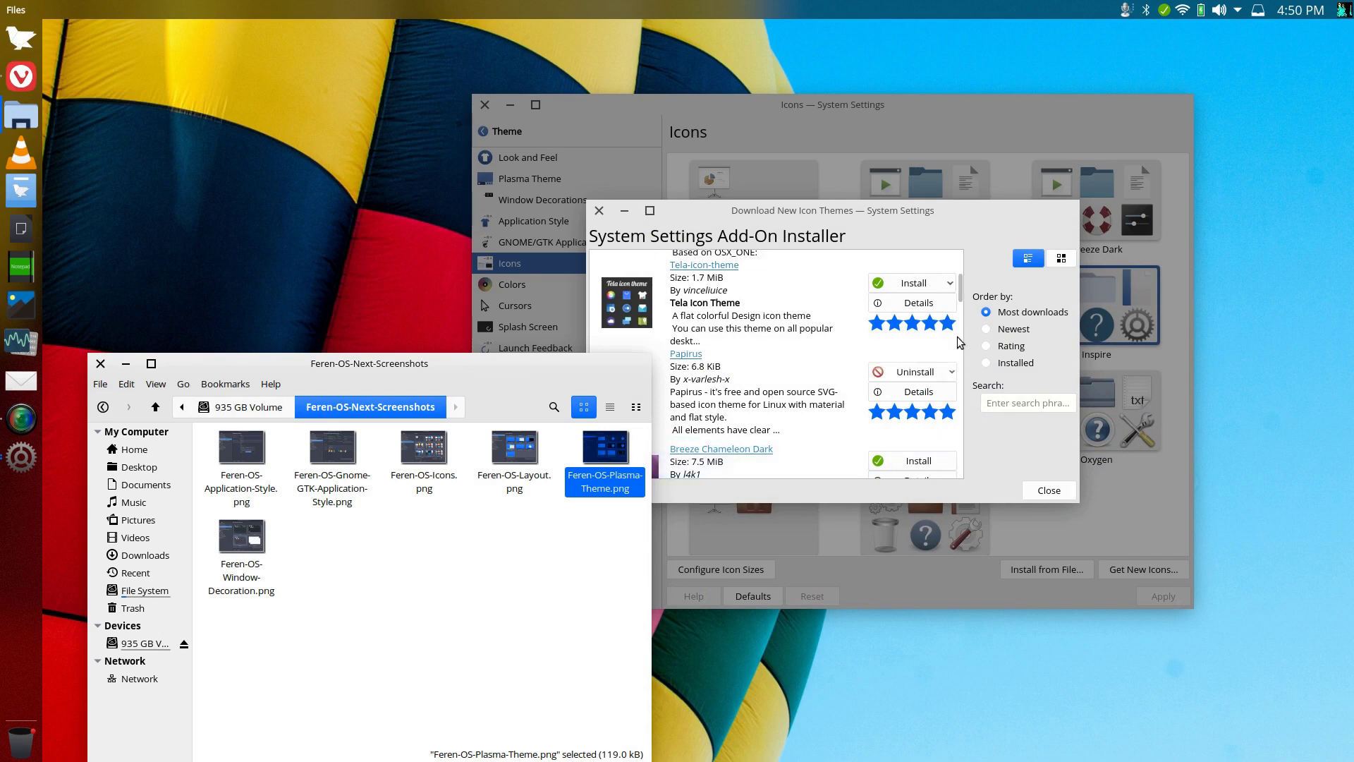
double_click(242, 539)
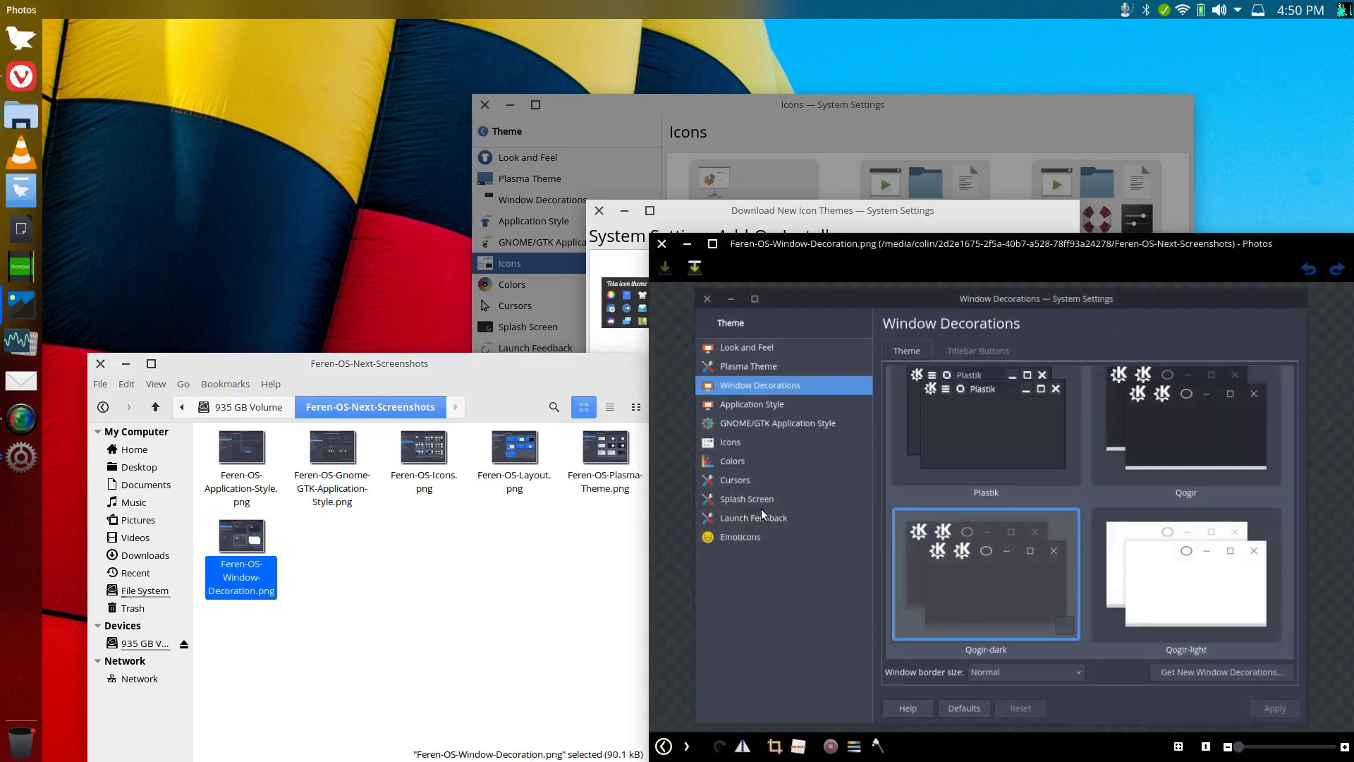
click(662, 243)
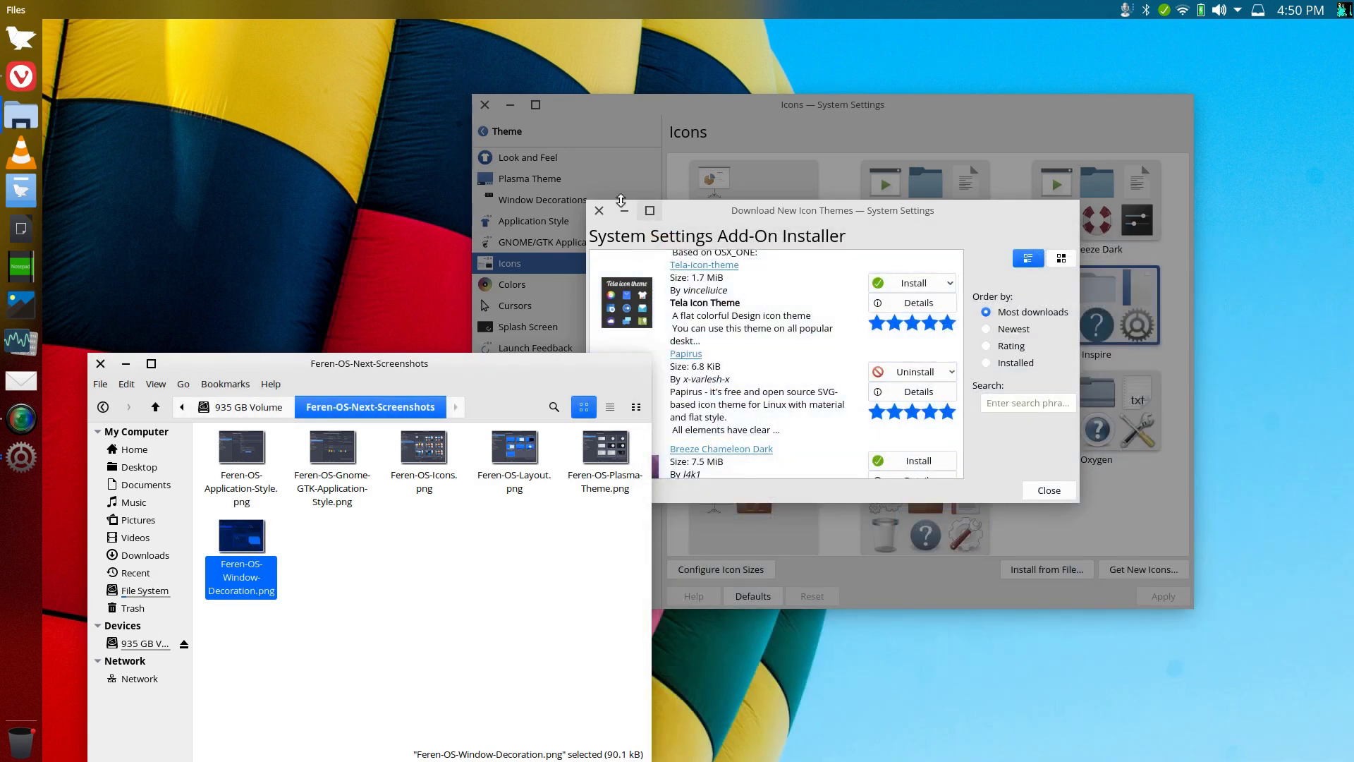
- Leave the icon downloads, search the new window decorations for "qogir", and install 02-Qogir-circle.tar.xz of the Qogir Aurorae Theme
click(598, 211)
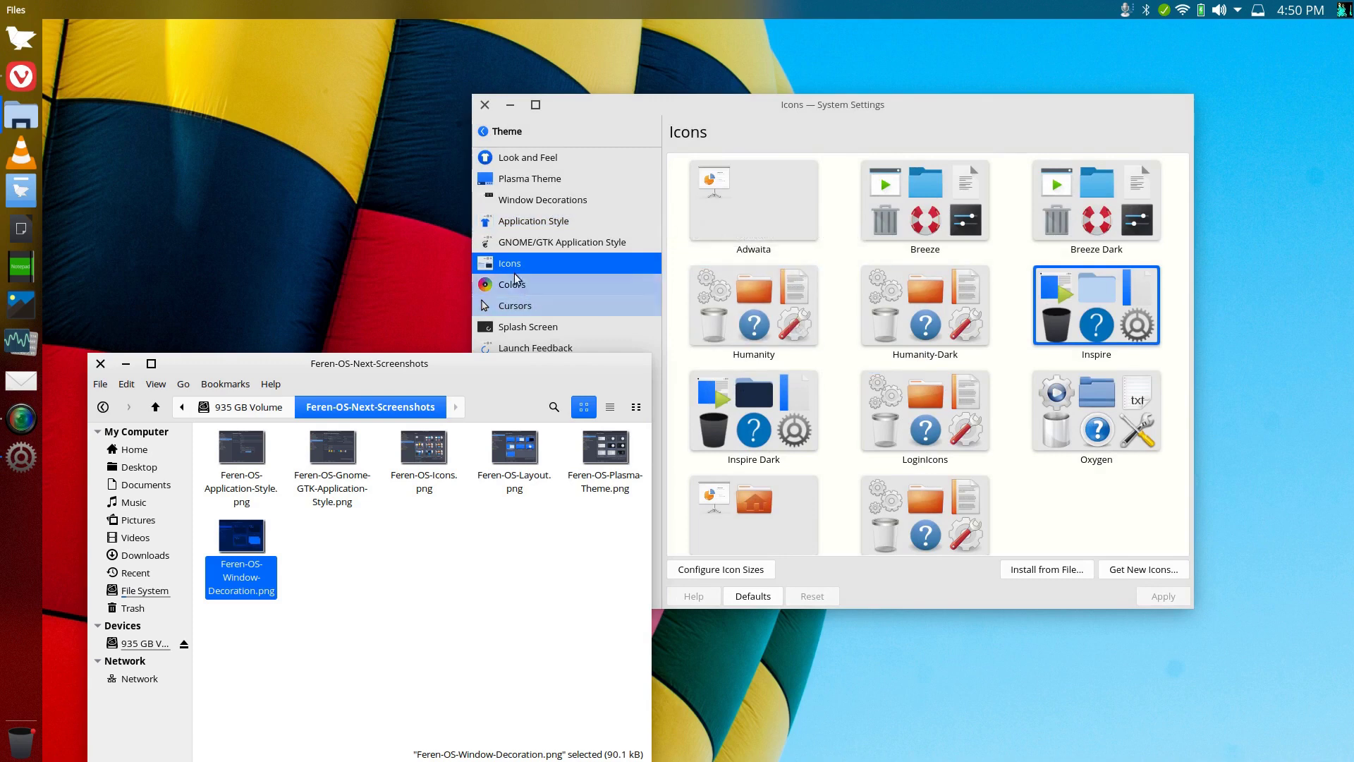
click(543, 199)
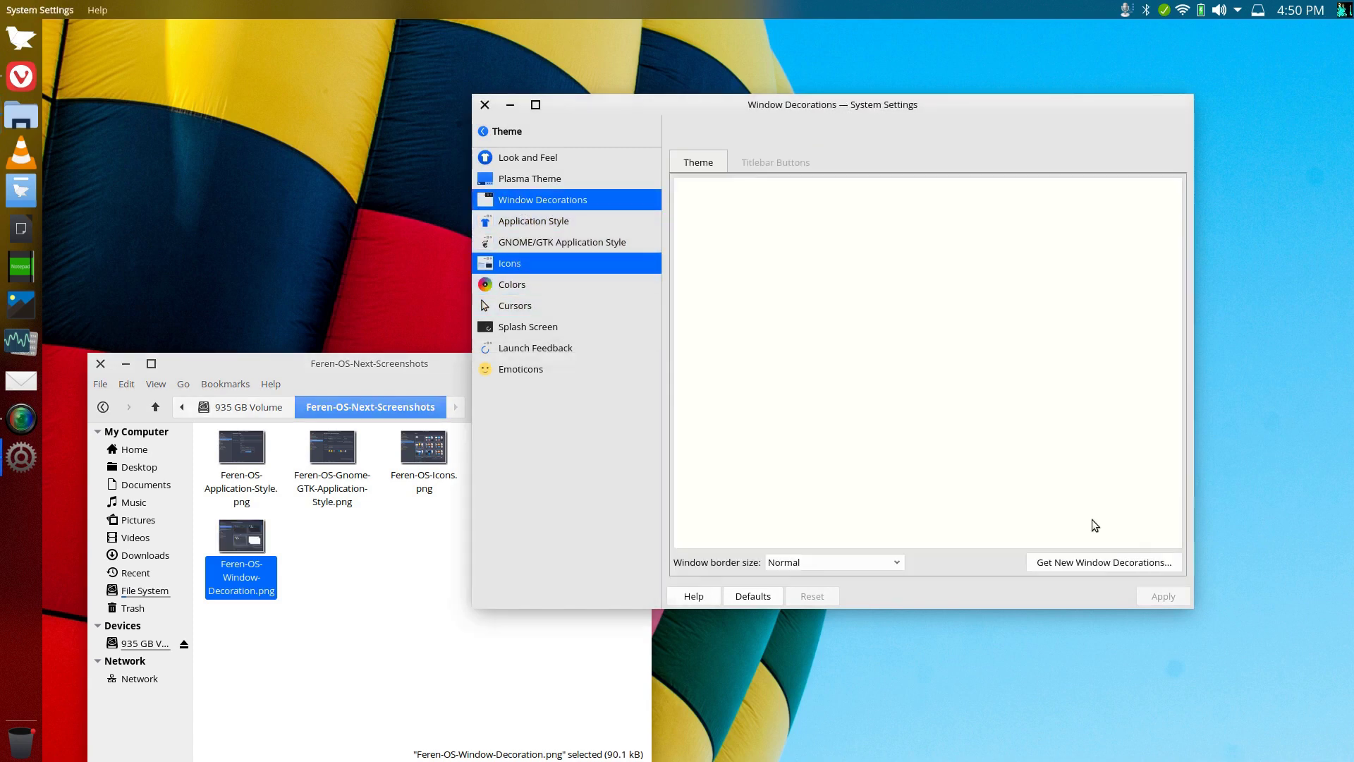
click(1064, 568)
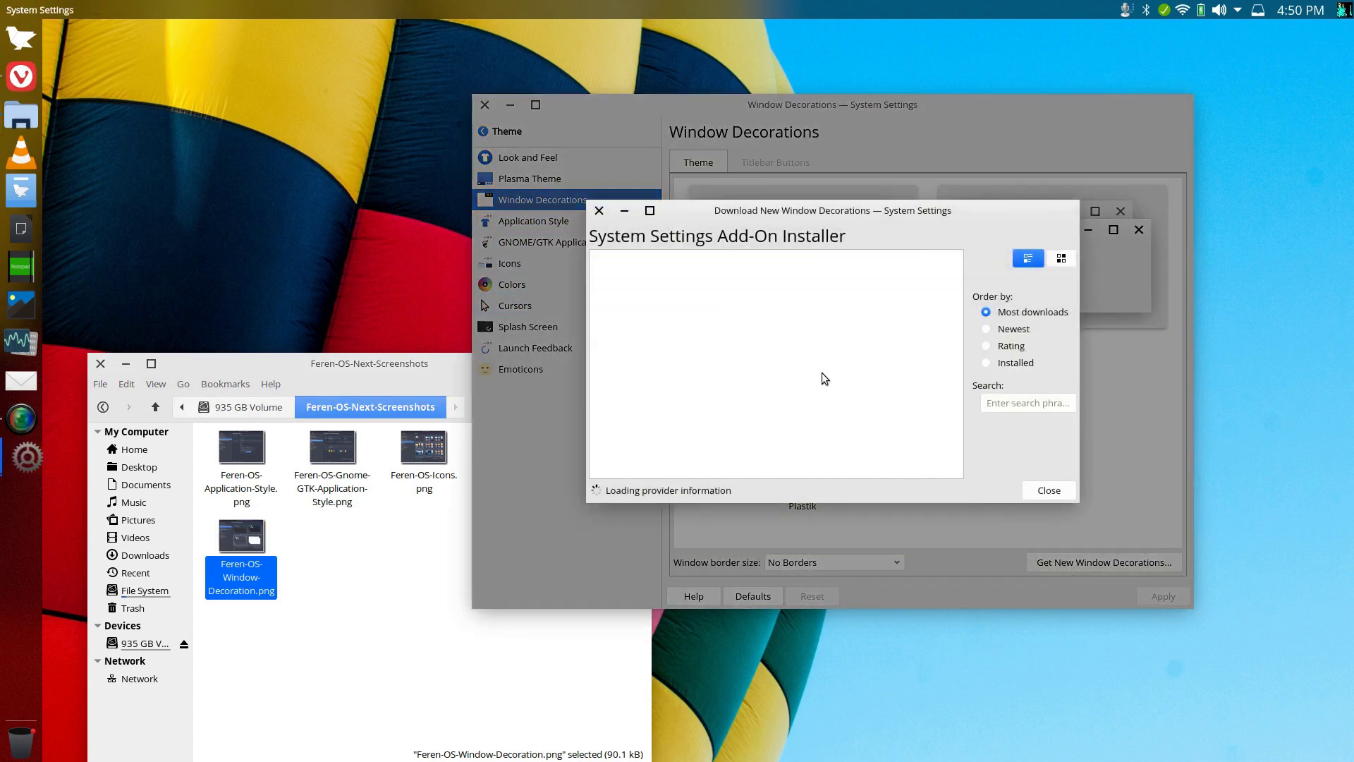
click(1015, 405)
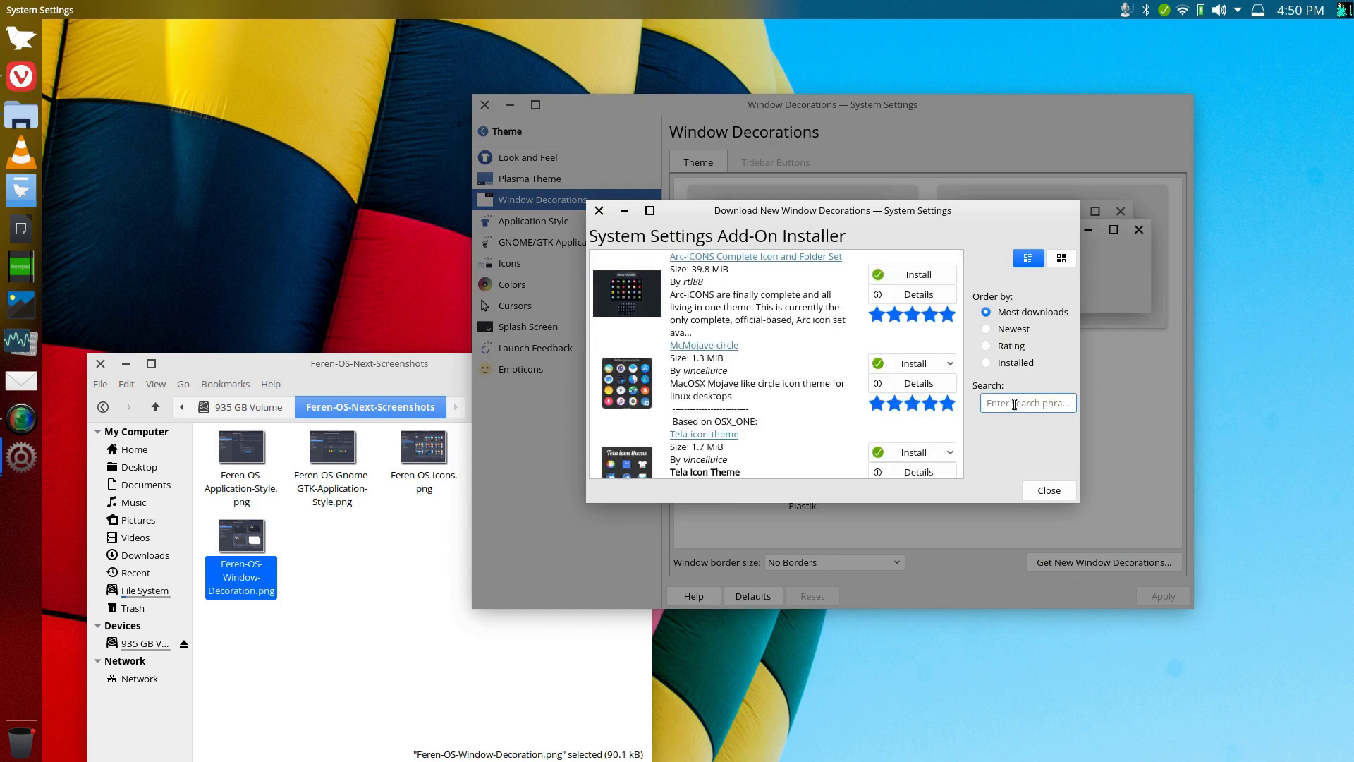
text(qogir)
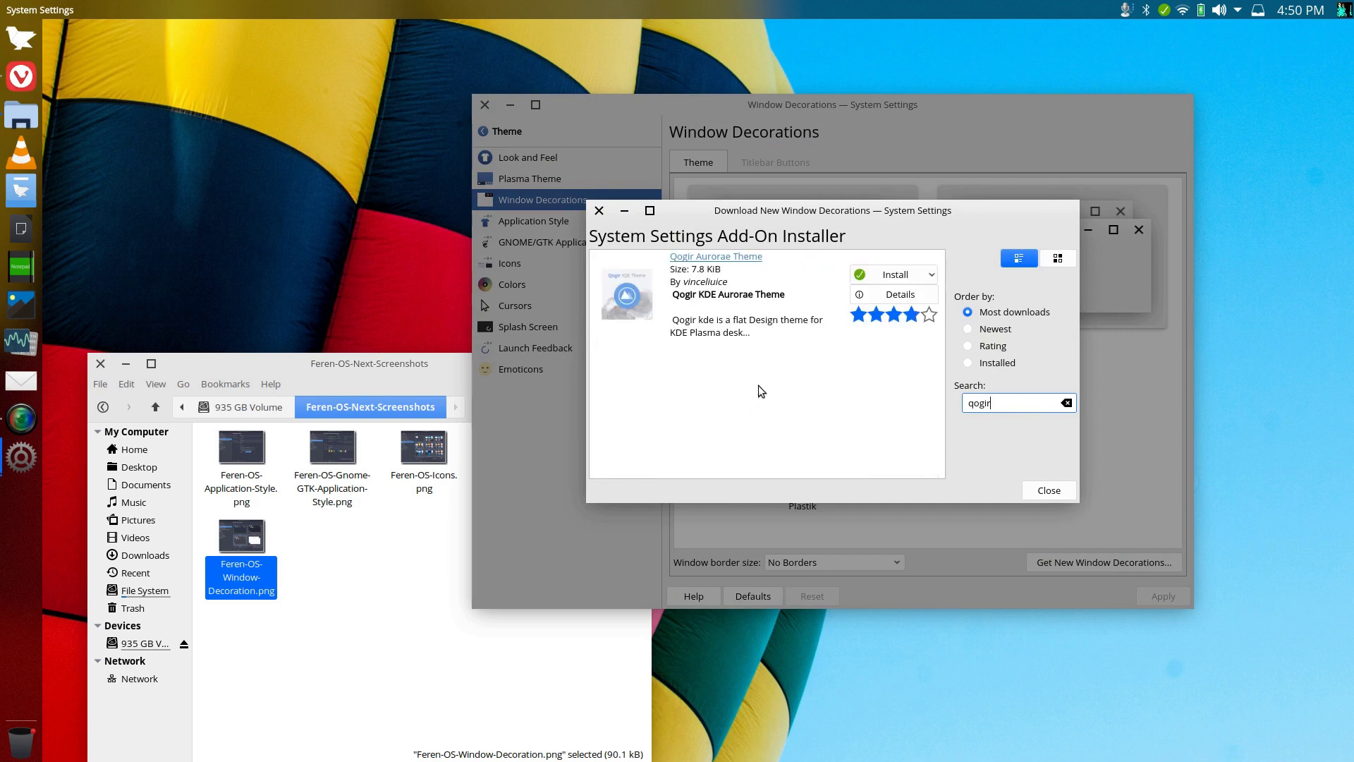
click(901, 278)
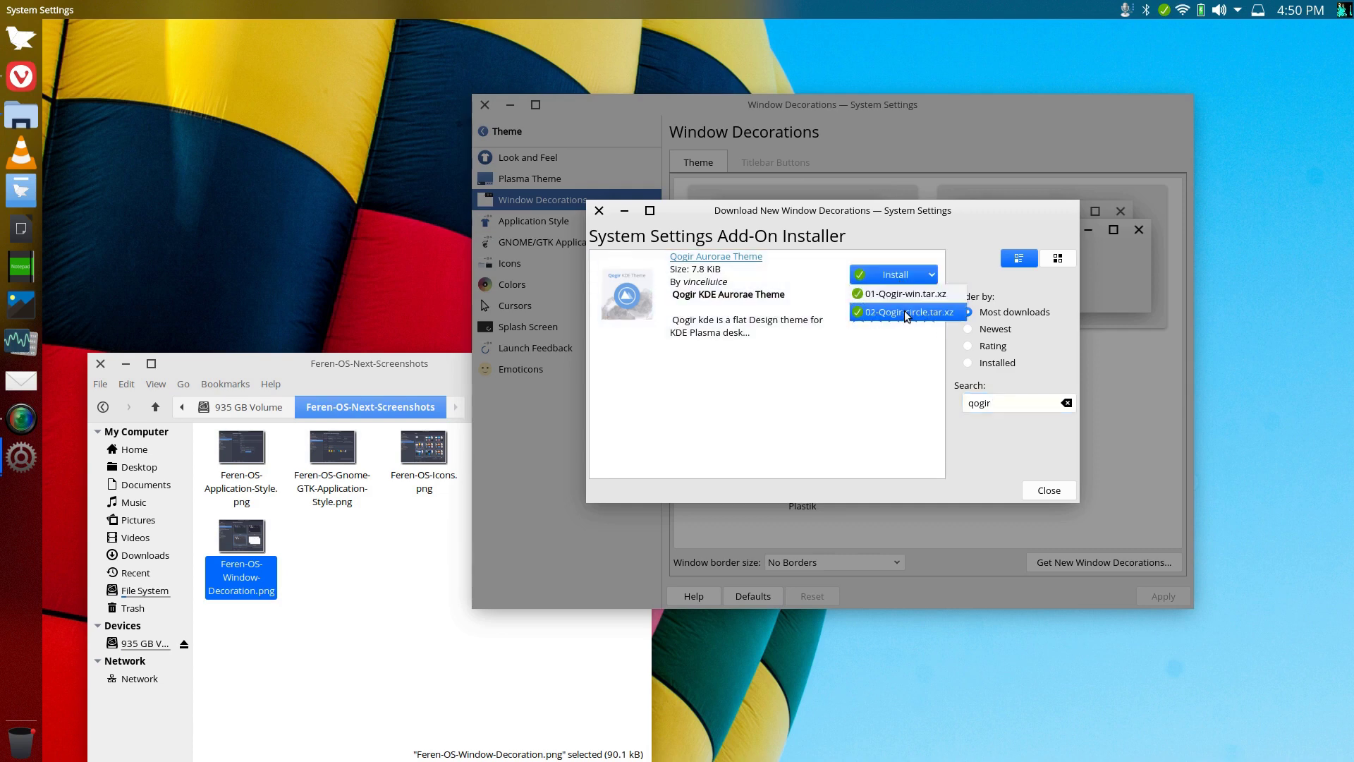
click(940, 314)
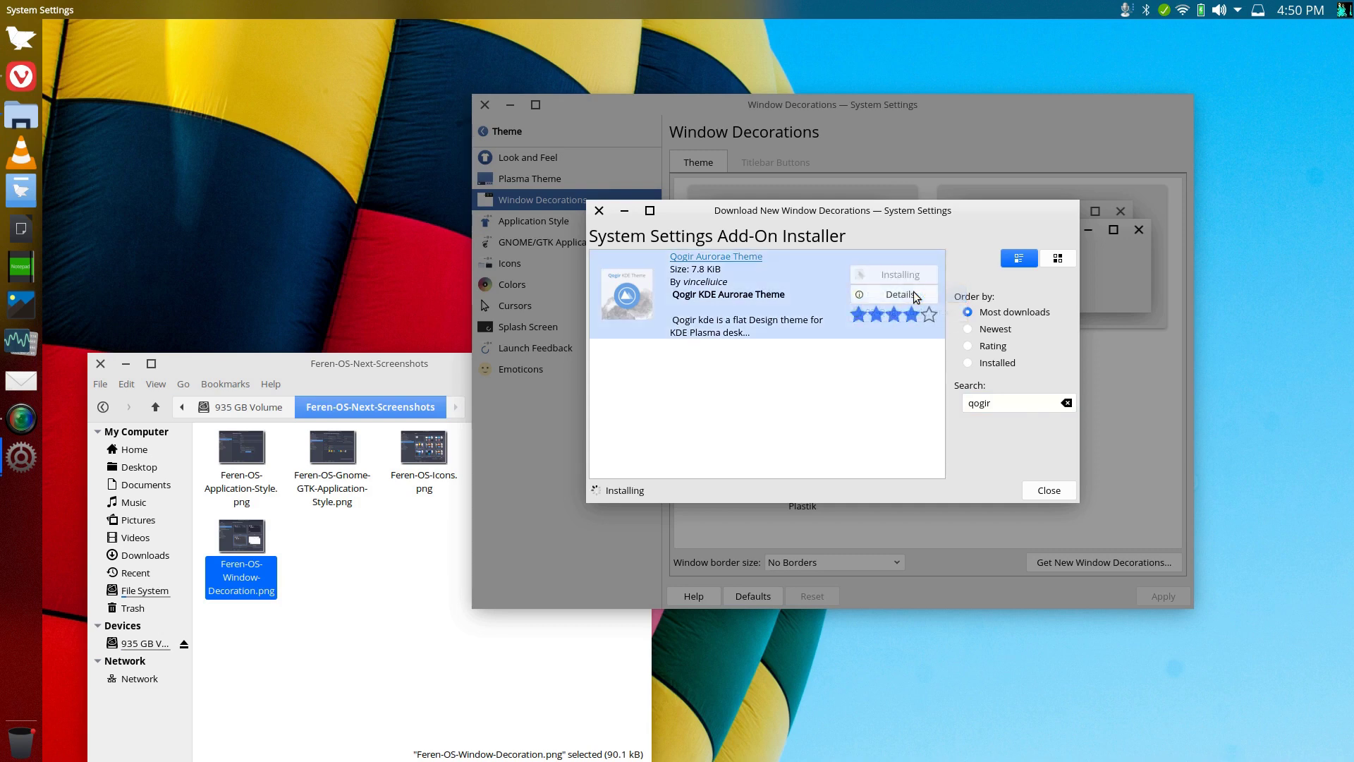
click(1048, 491)
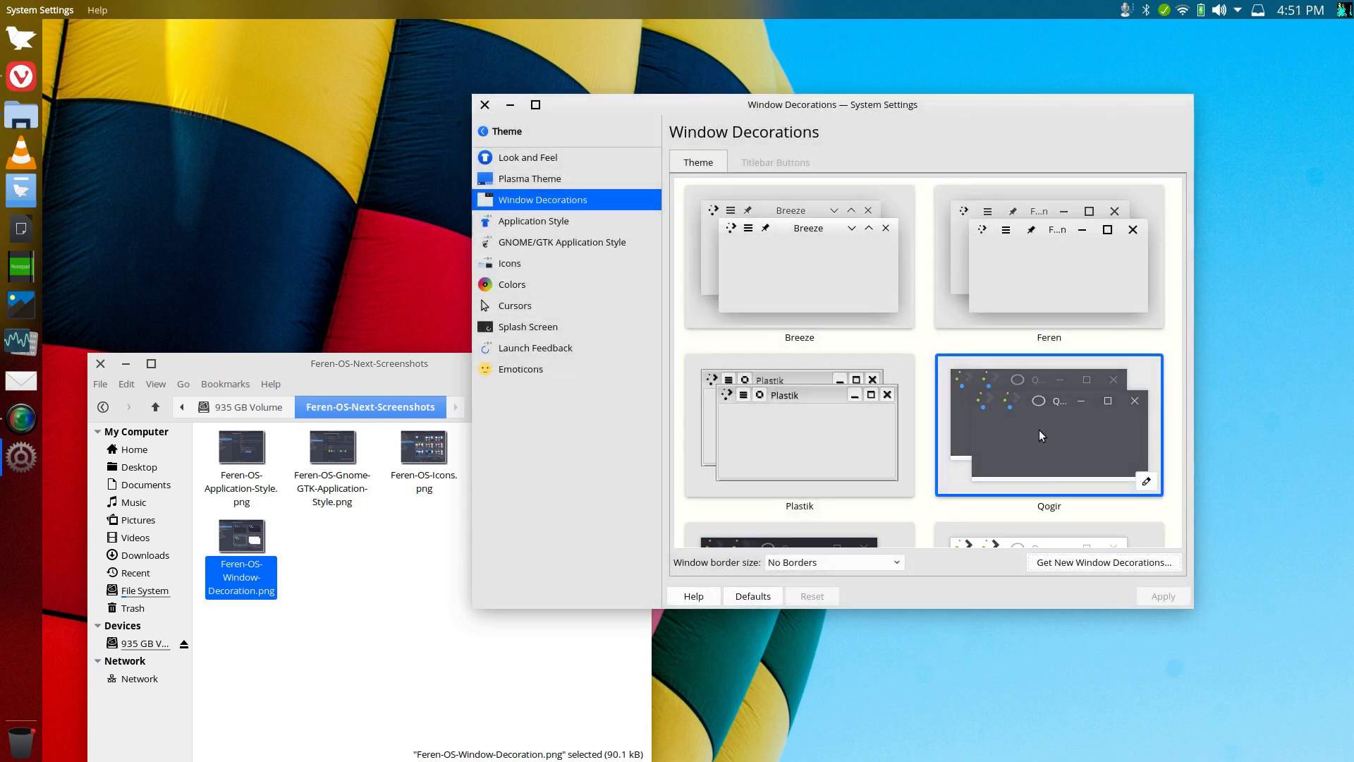
- Apply Qogir-dark as the window decoration theme
scroll(1039, 429, down, 3)
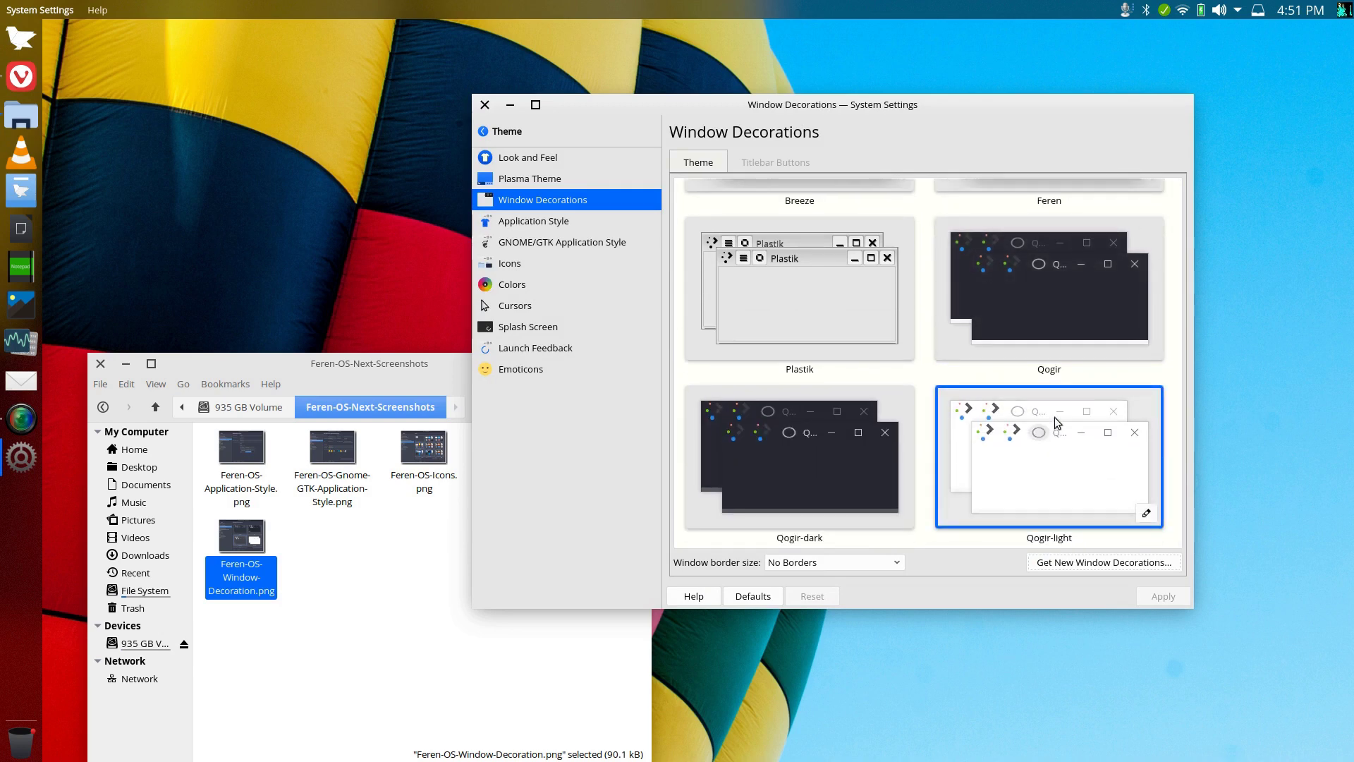
click(811, 462)
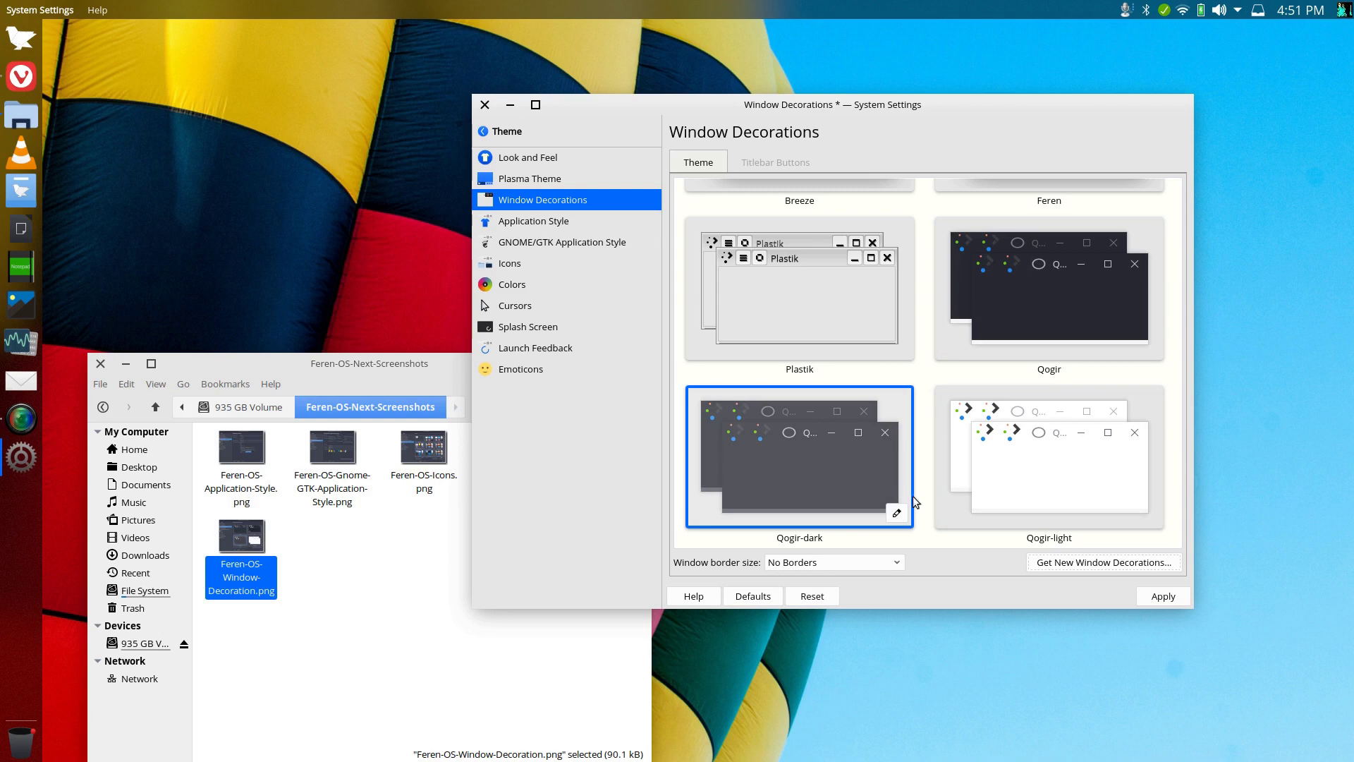
click(1162, 596)
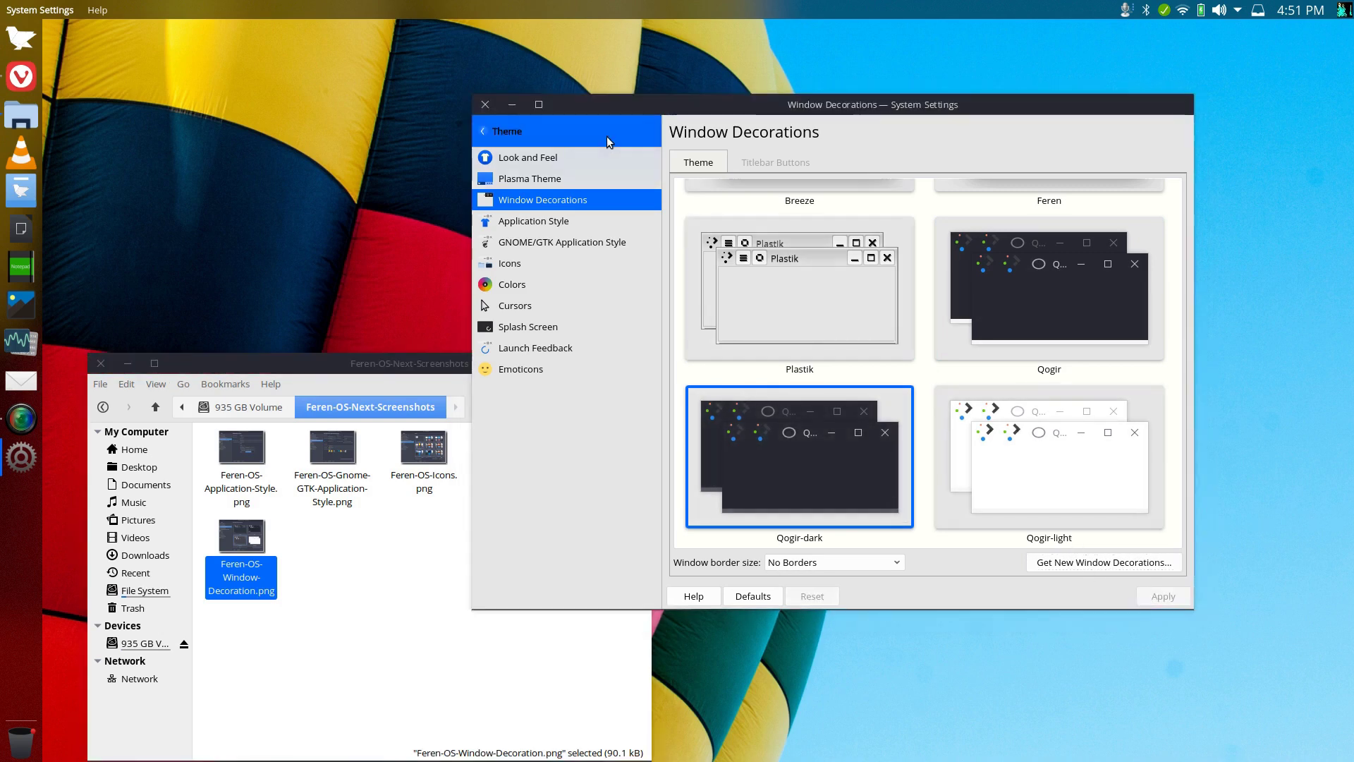
- Apply Feren OS as the Plasma theme
click(525, 180)
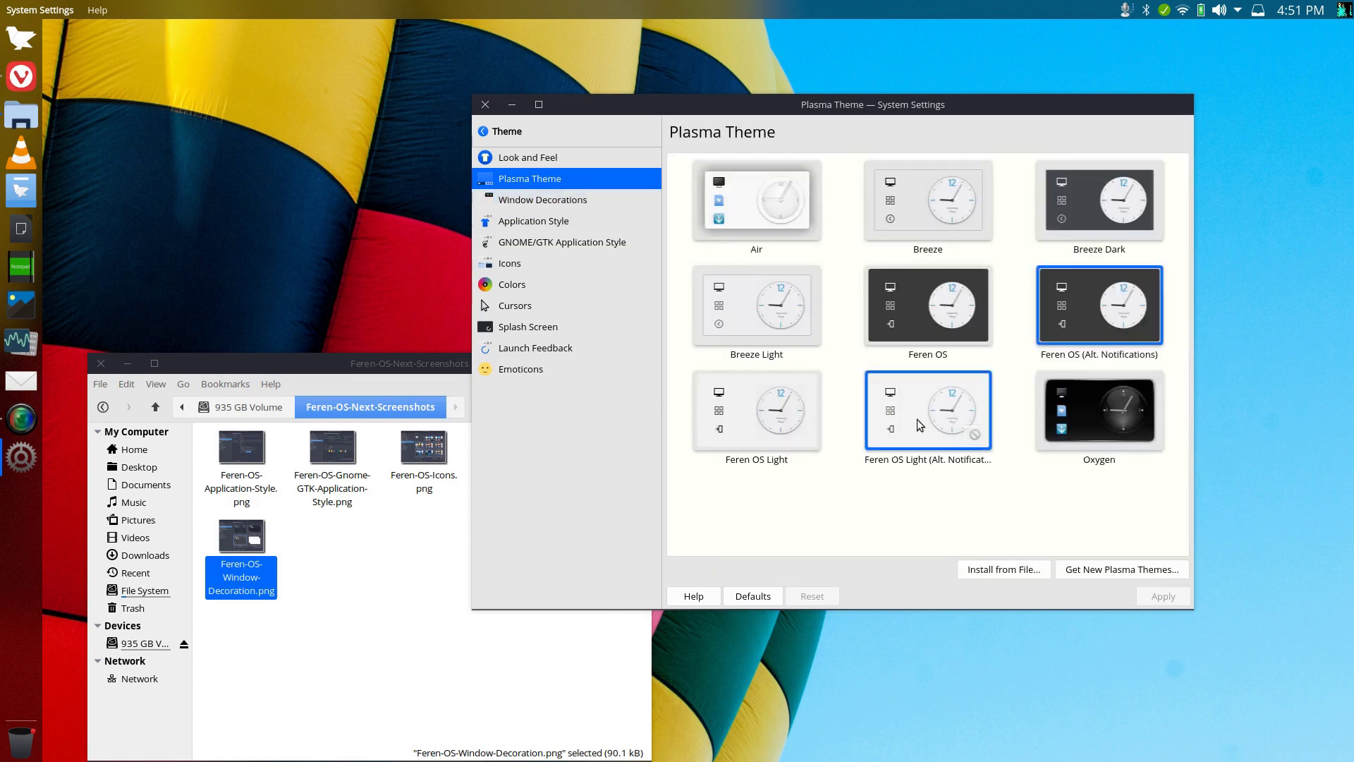
click(912, 289)
click(1172, 601)
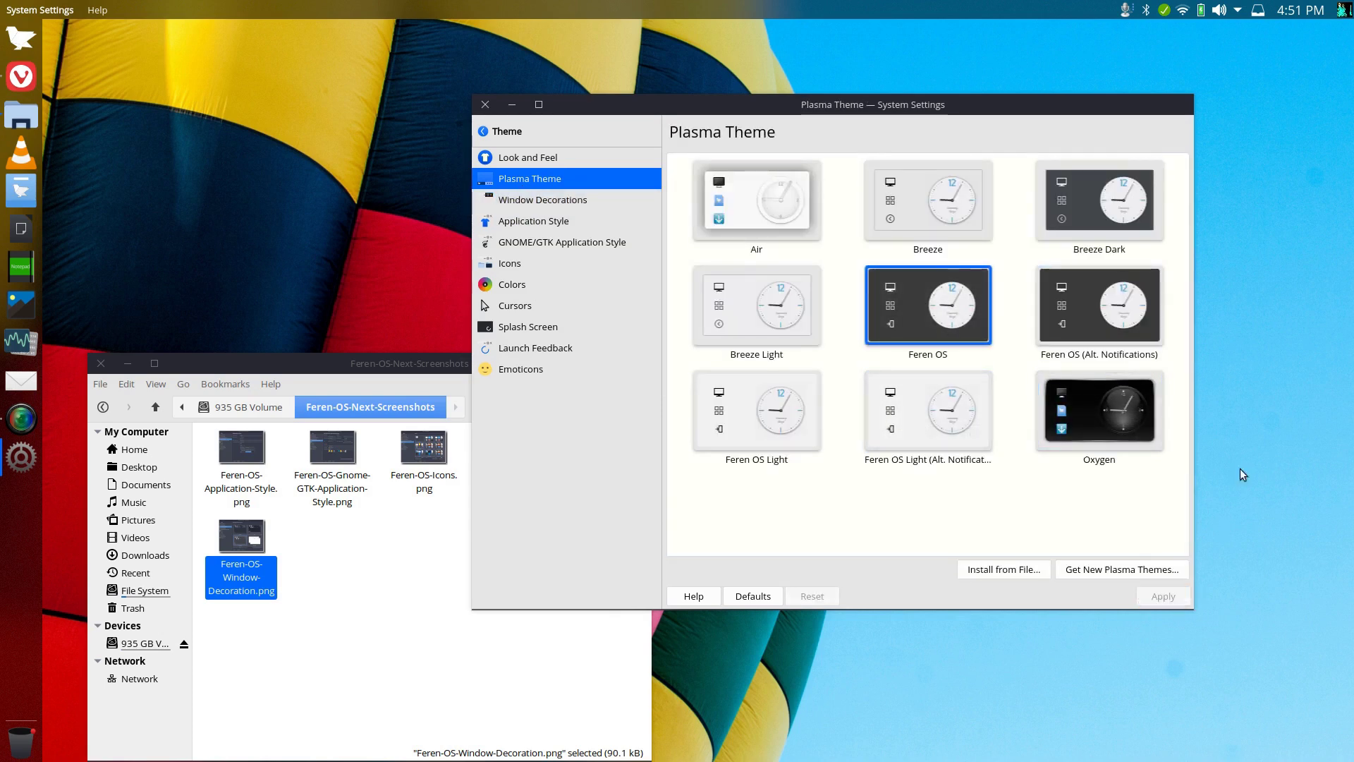
- Check the Application Style settings and the saved Application-Style and Gnome-GTK-Application-Style screenshots, closing the images
click(541, 213)
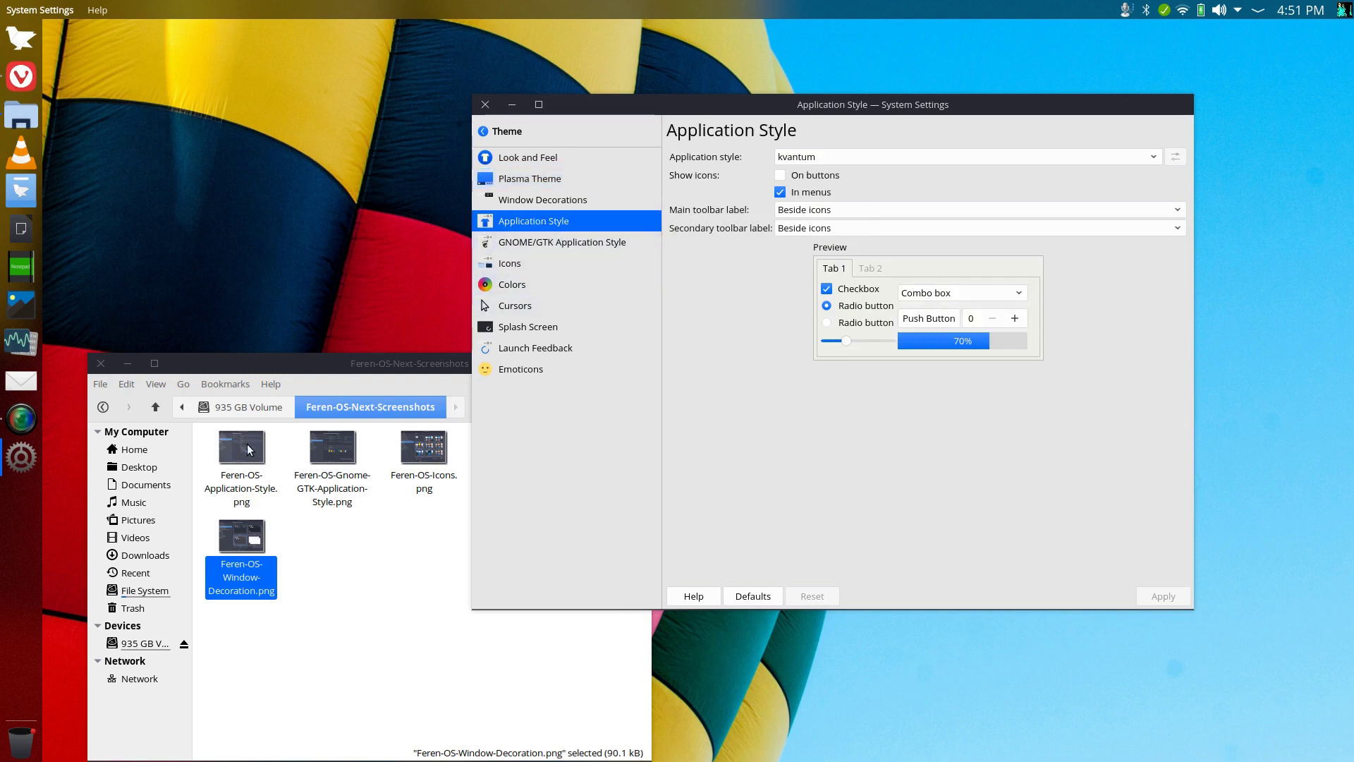
double_click(218, 489)
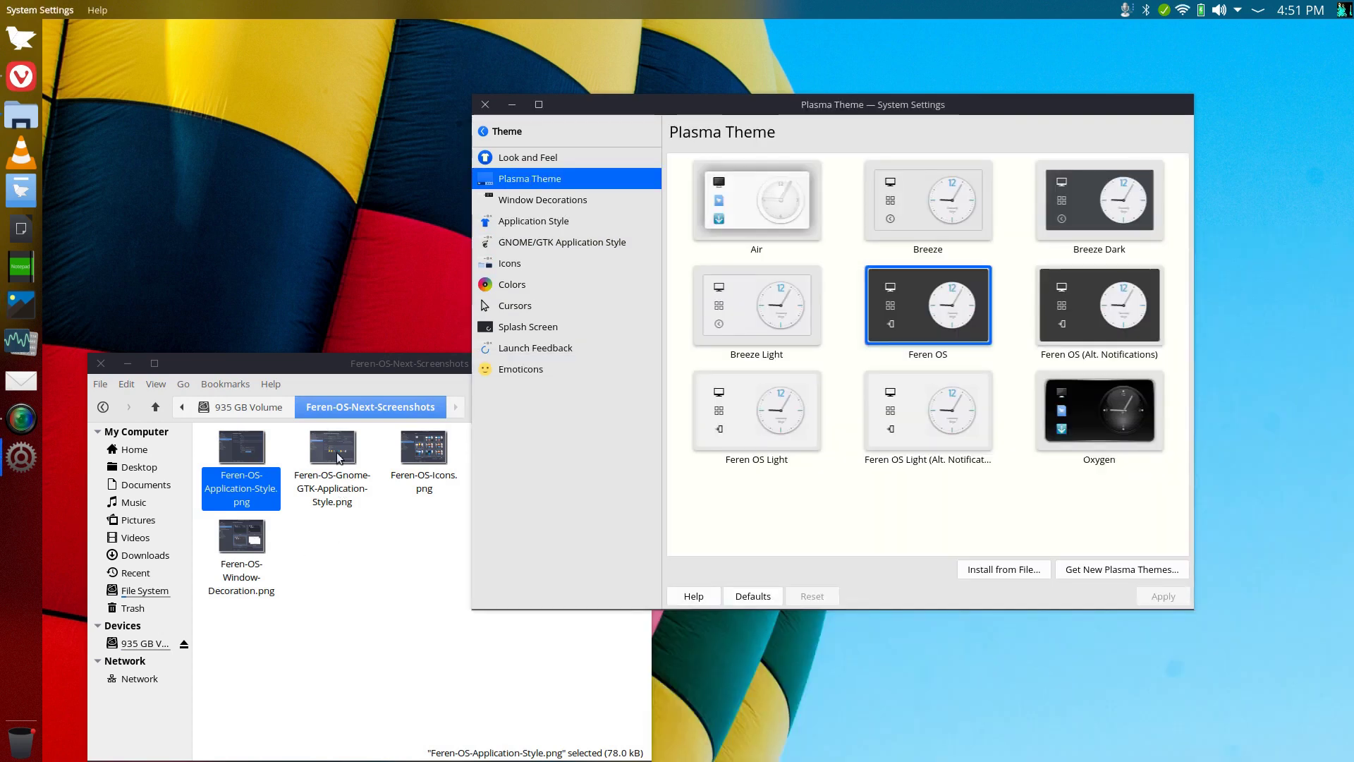
double_click(336, 451)
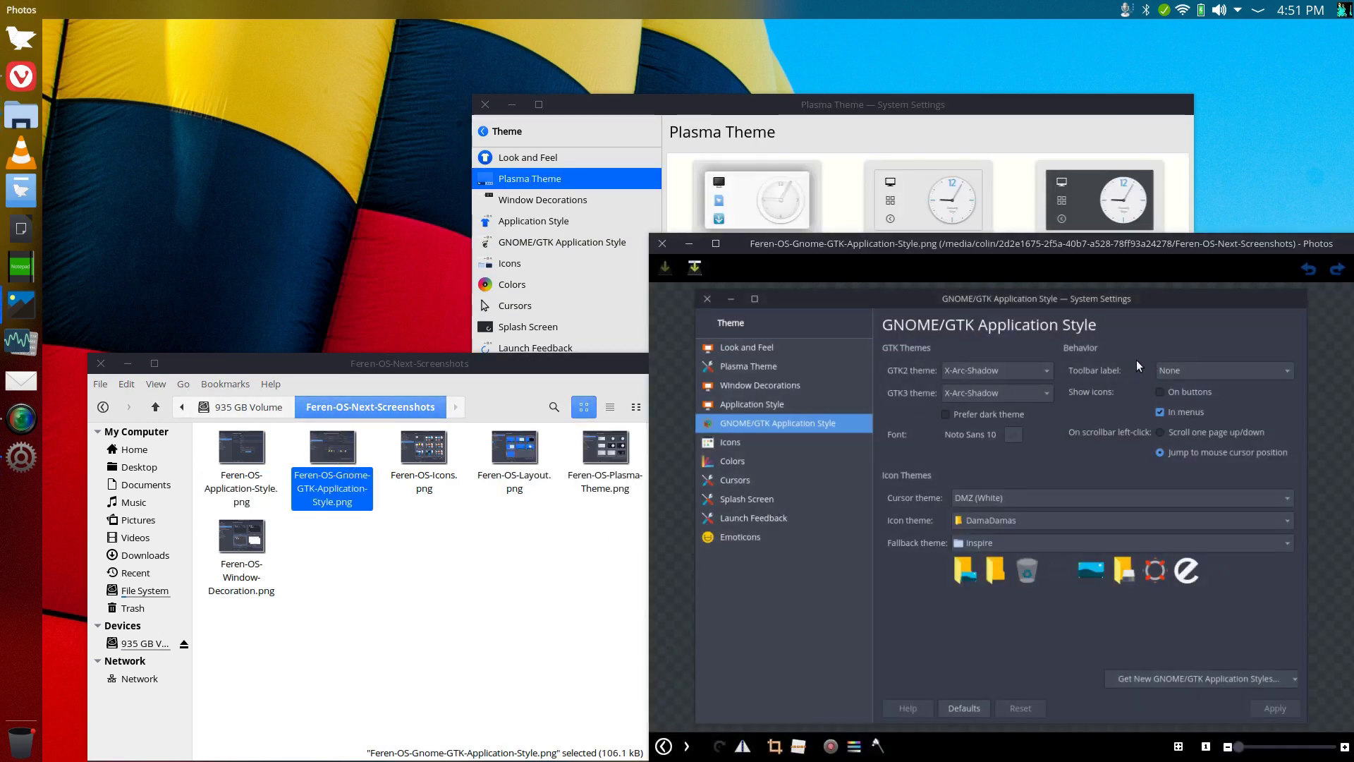
click(661, 242)
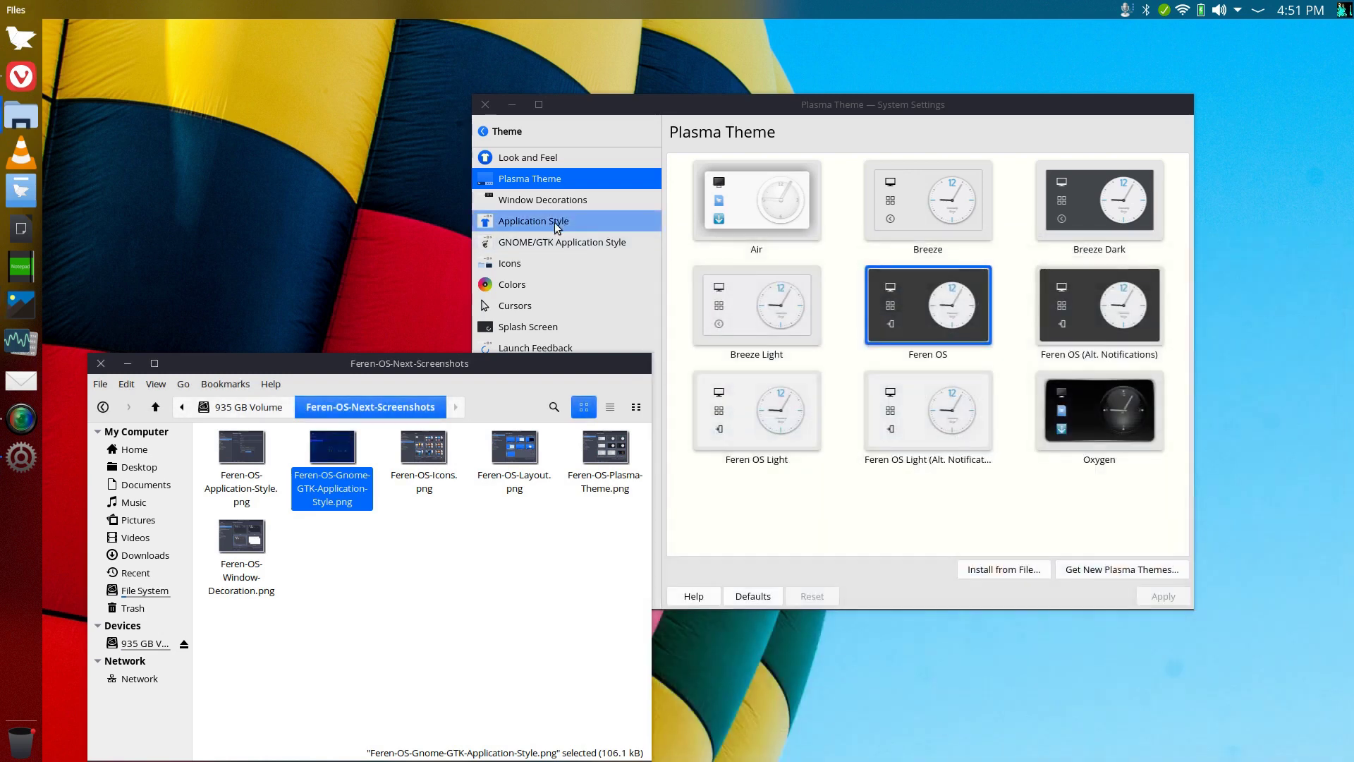
- Set both the GTK2 and GTK3 application themes to X-Arc-Shadow for Mint 19 and apply them
click(534, 243)
click(811, 172)
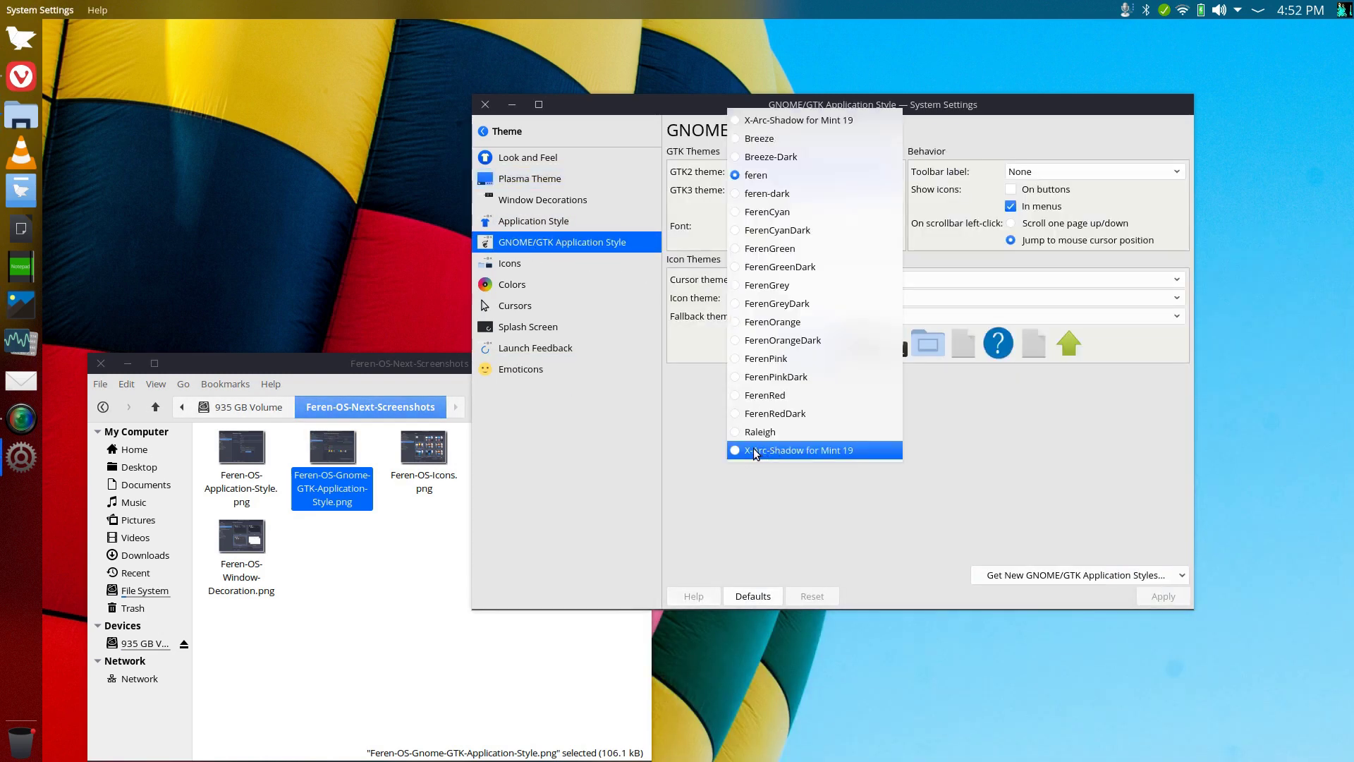
click(753, 450)
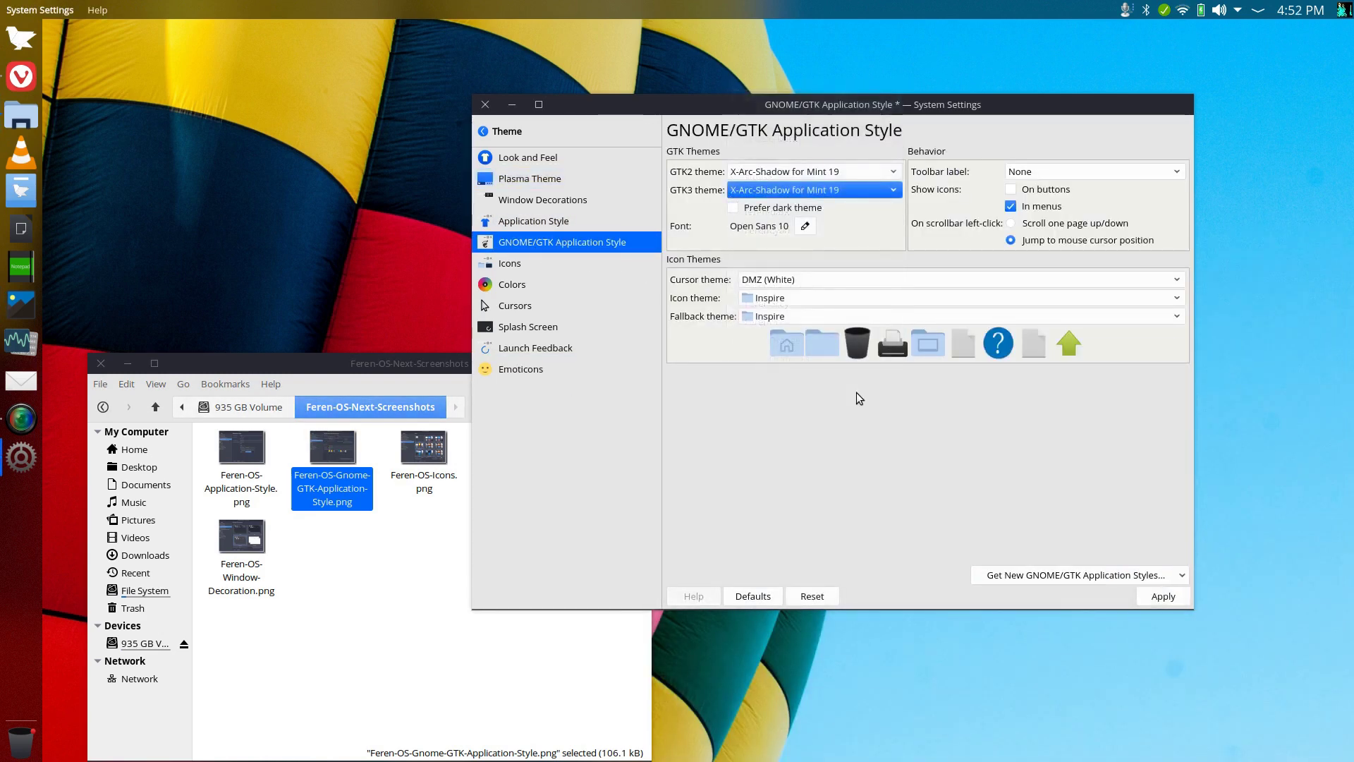
click(1162, 596)
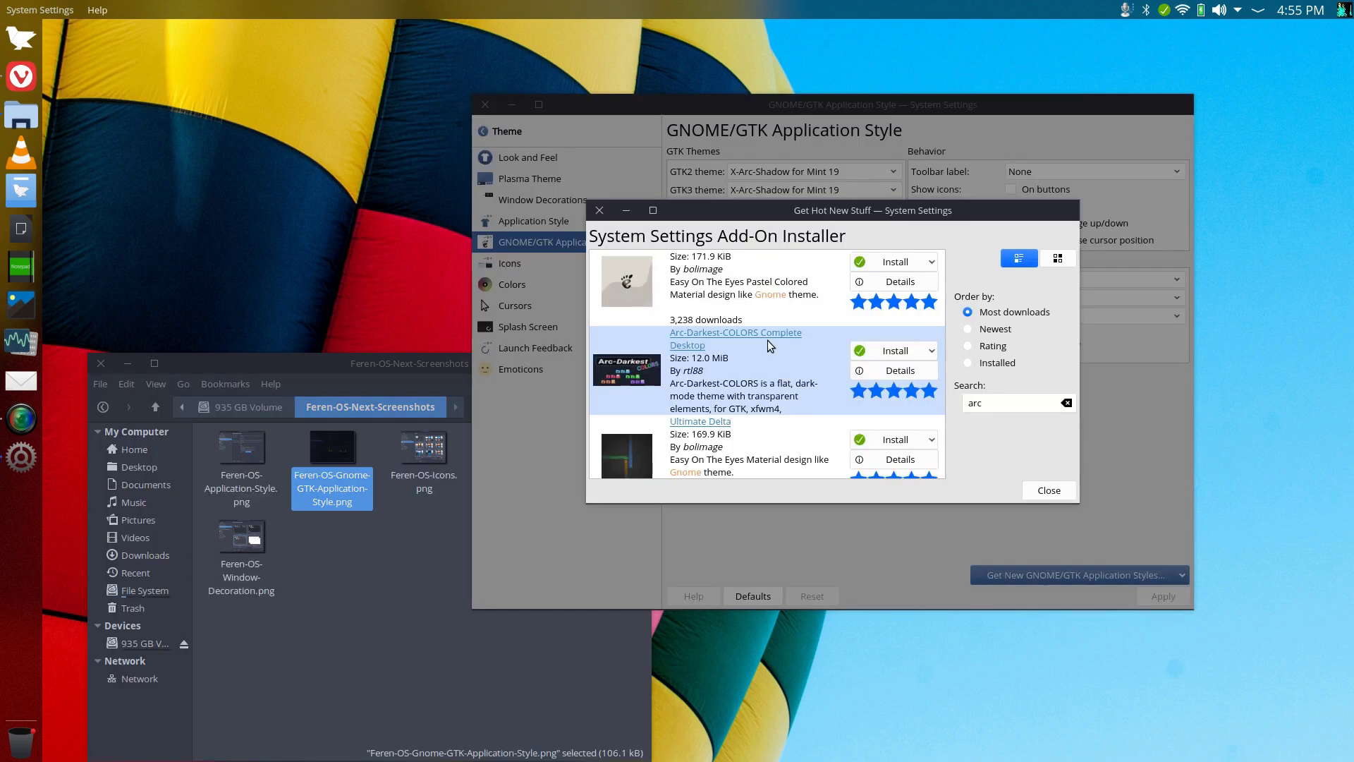
- Browse the "arc" results in the GTK theme downloads, checking the install variants of Ultimate Delta, Obscure and Dark Aurora, and leave the installer
scroll(930, 356, down, 2)
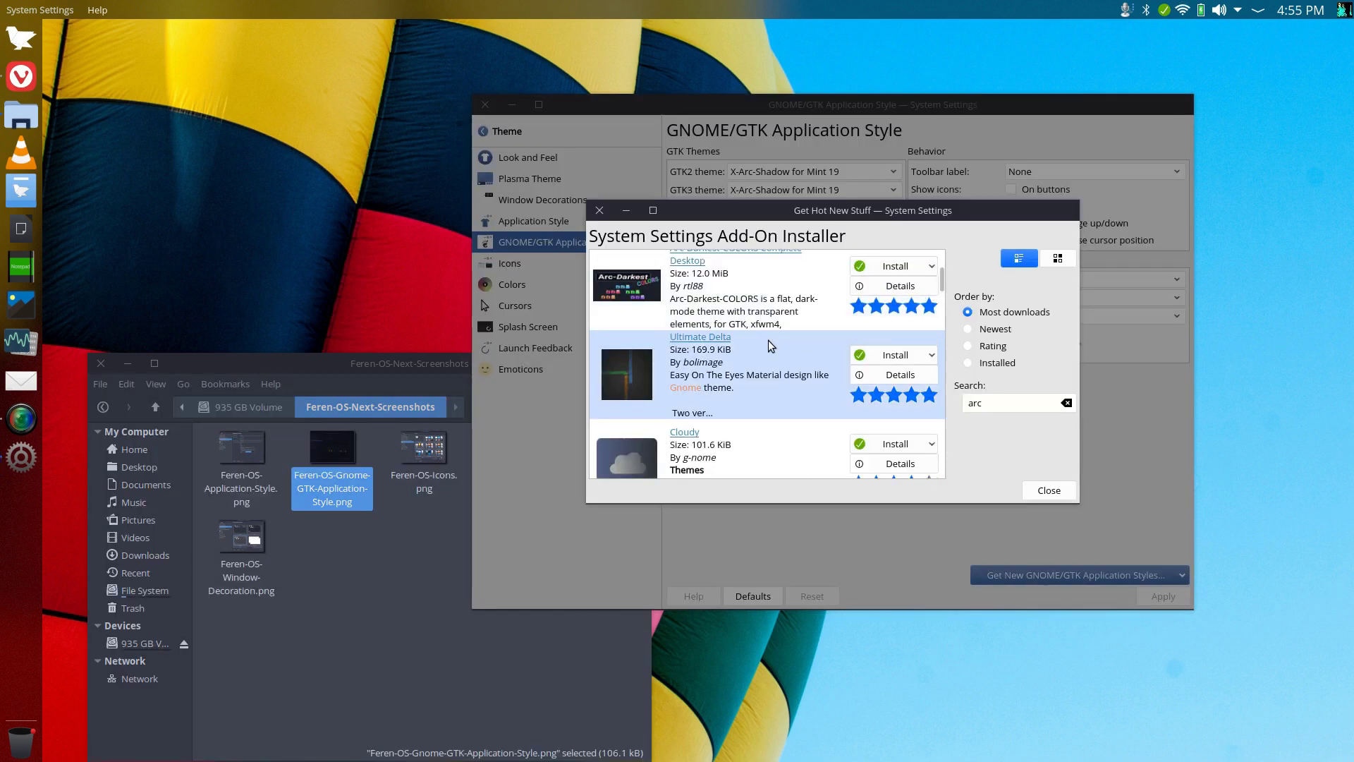
click(931, 355)
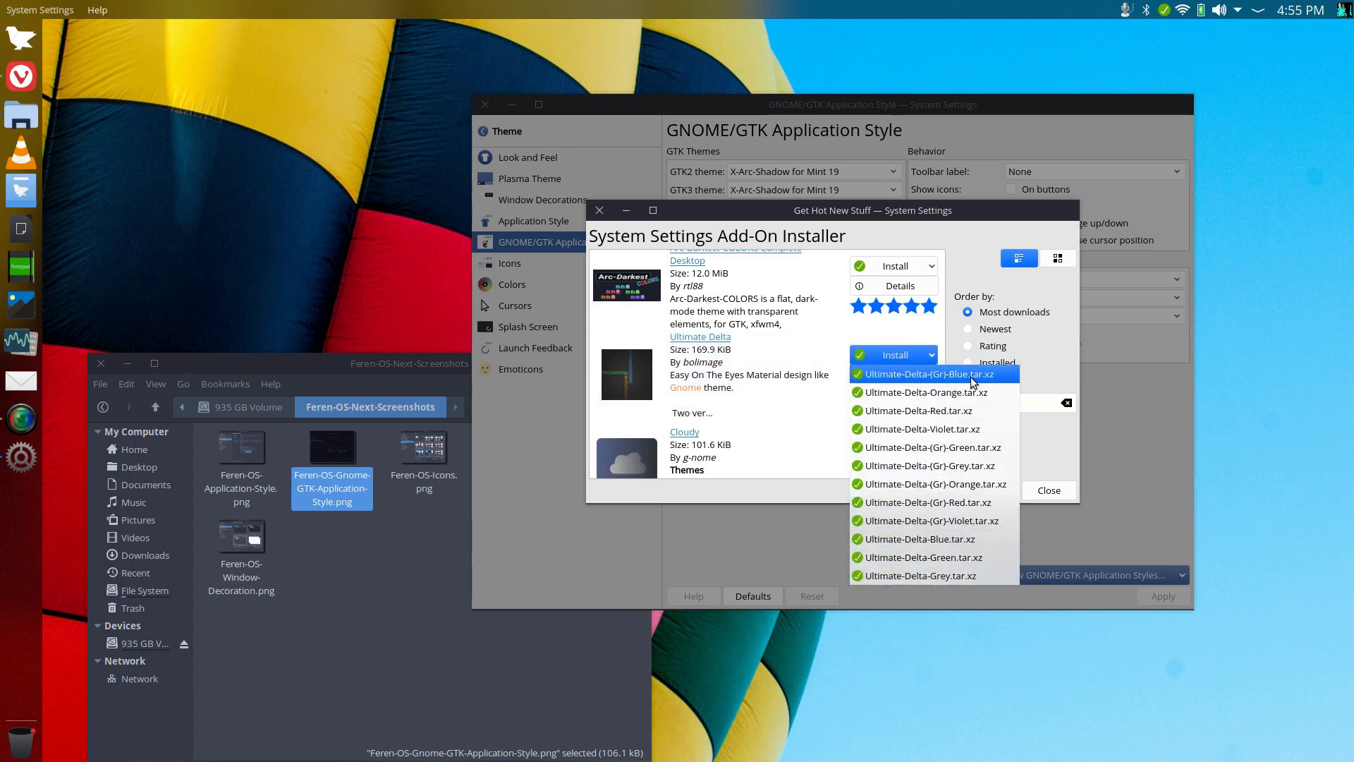
click(810, 328)
scroll(809, 328, down, 5)
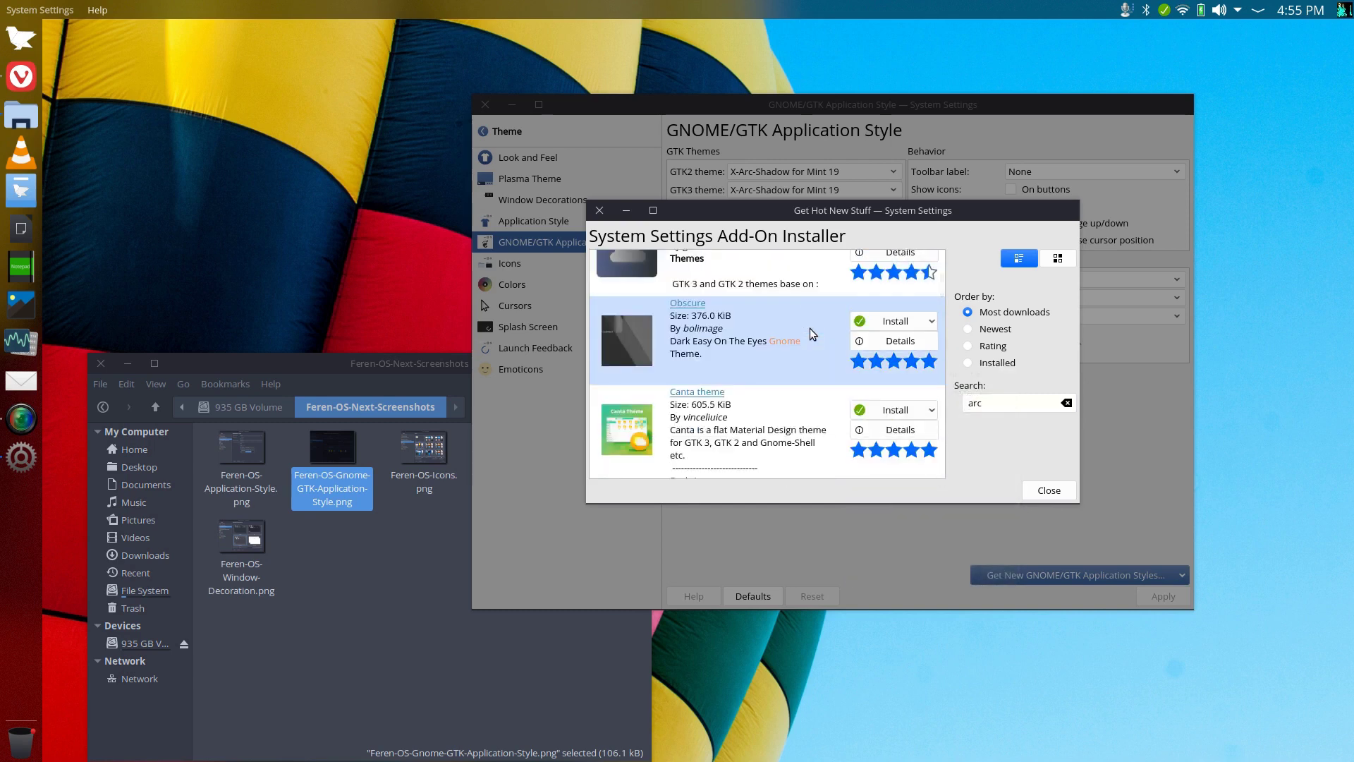
click(932, 322)
click(811, 331)
scroll(811, 332, down, 3)
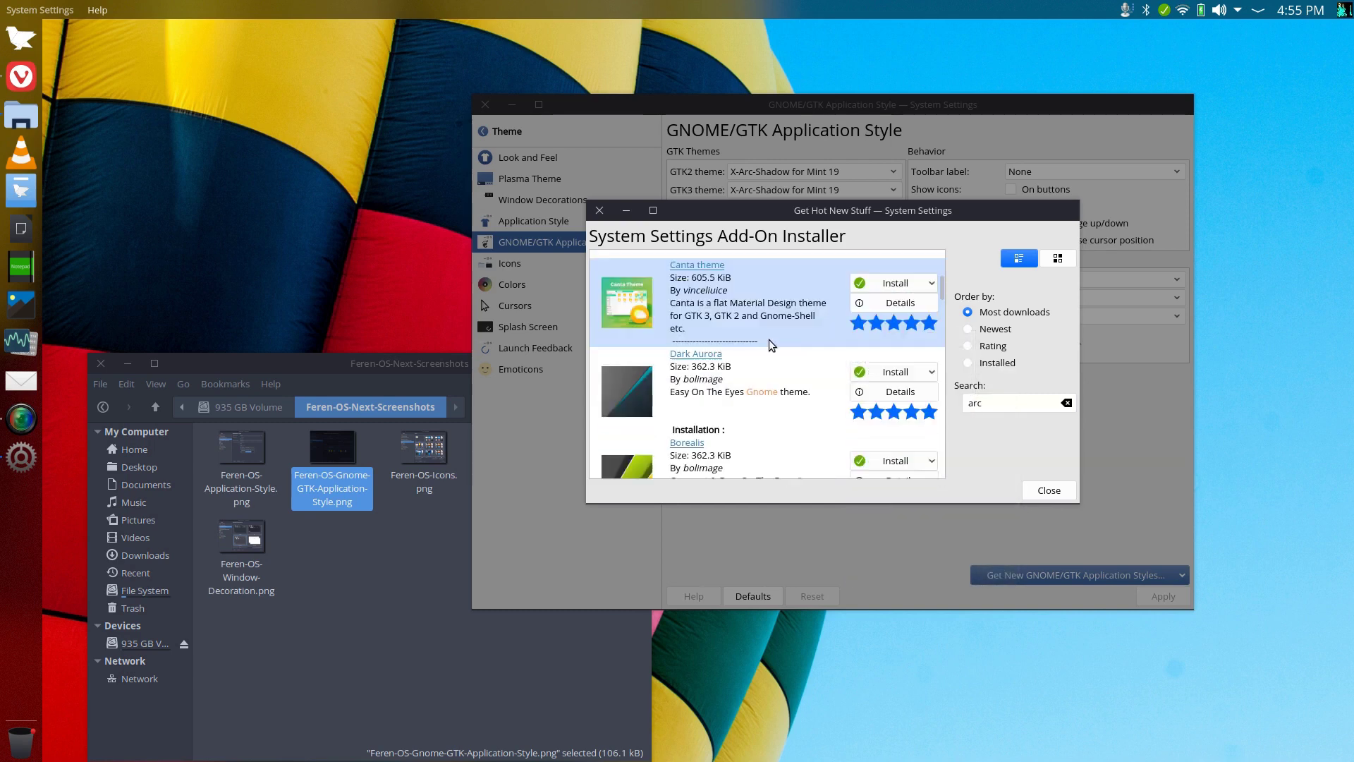
click(932, 373)
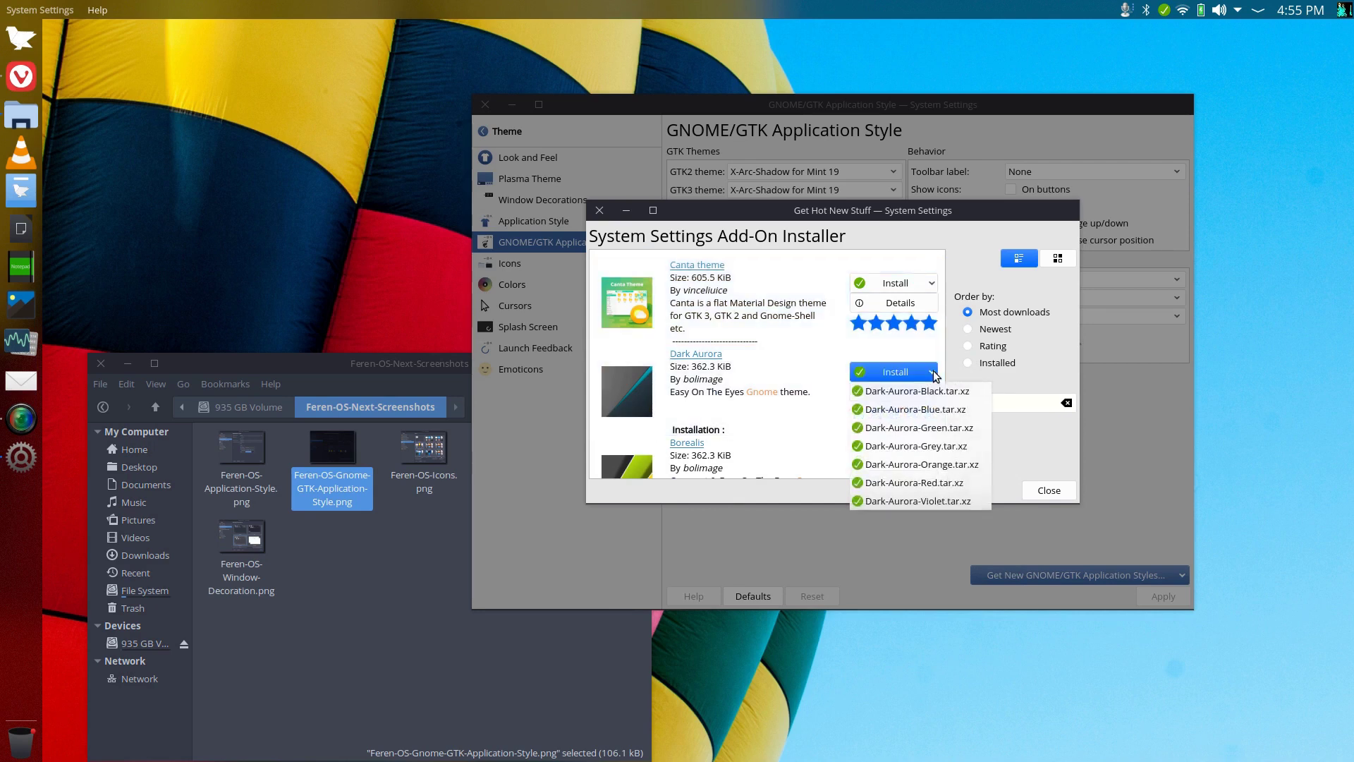
click(783, 355)
scroll(782, 356, down, 2)
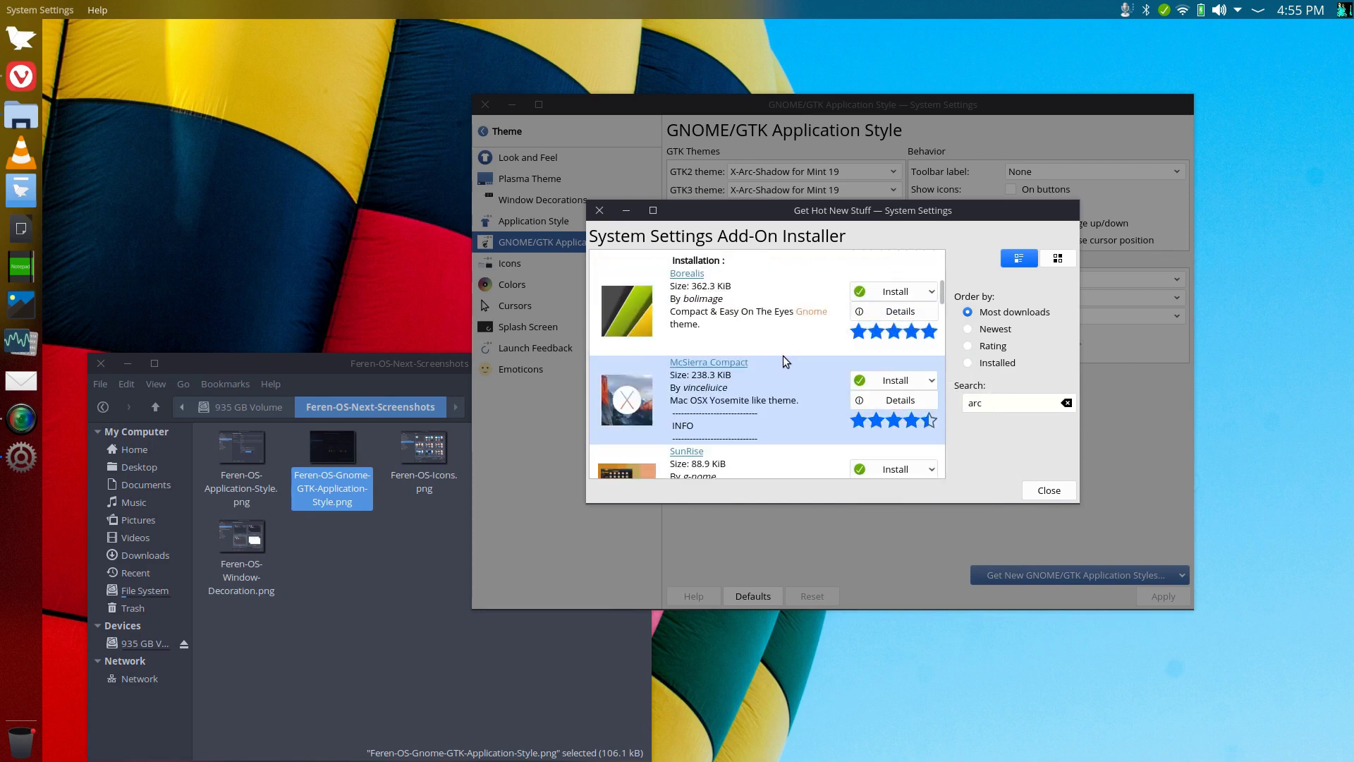
scroll(783, 355, down, 2)
scroll(783, 355, down, 1)
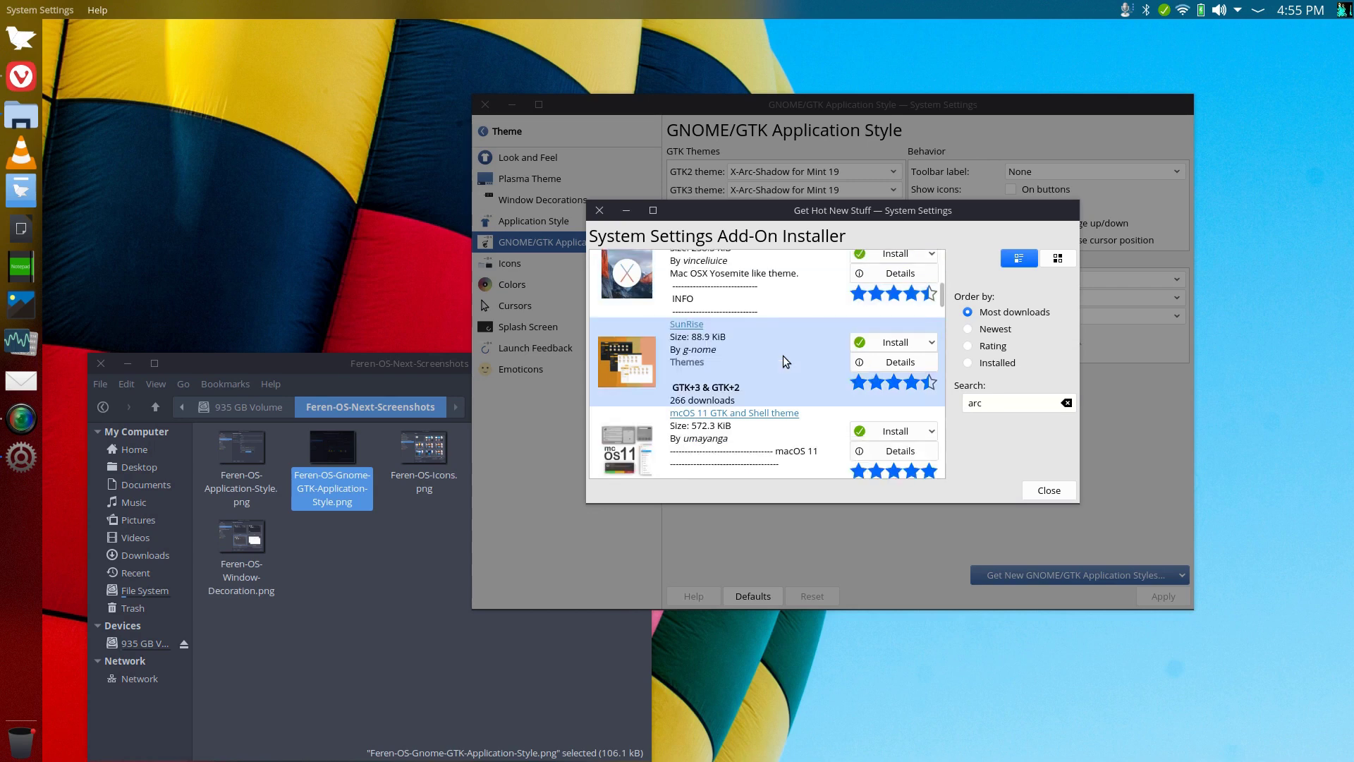
key(Escape)
- Set both the GTK2 and GTK3 application themes to X-Arc-Shadow and apply them
click(894, 173)
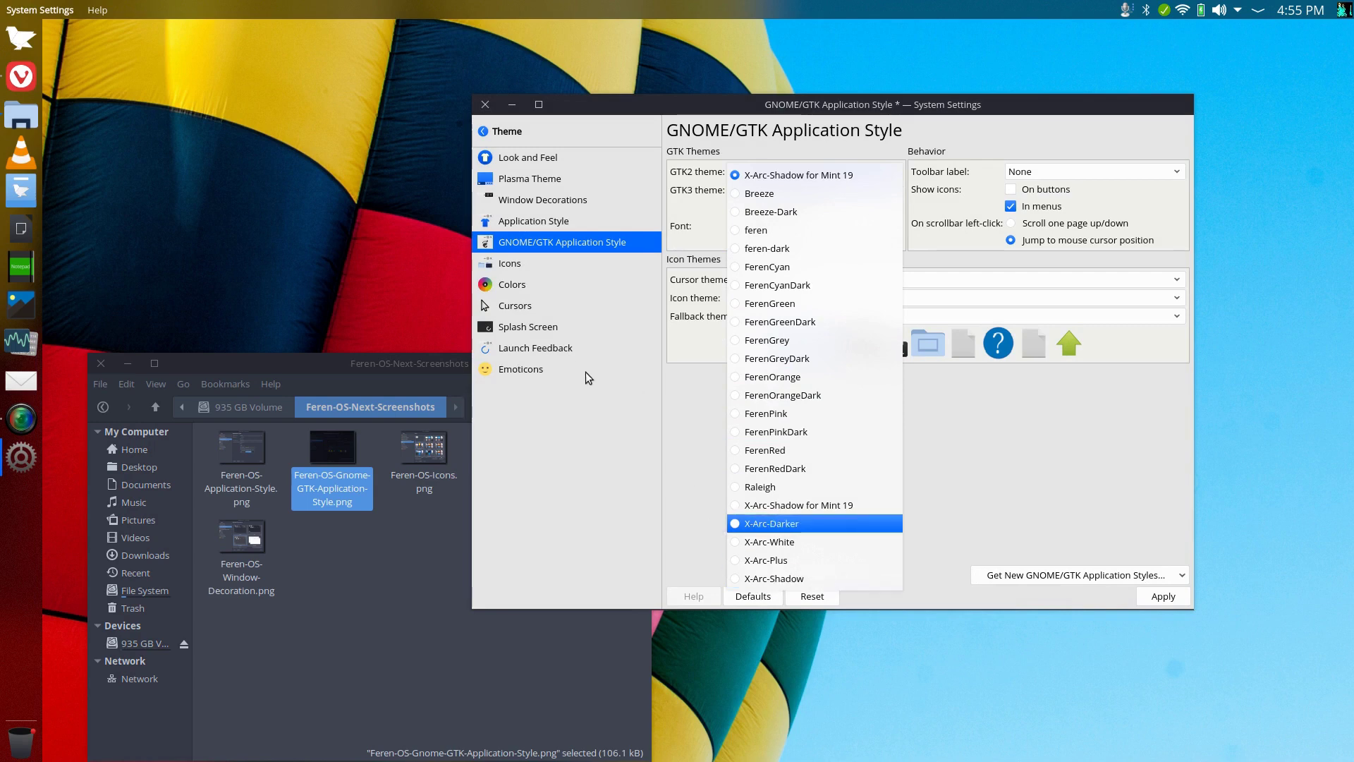
click(610, 384)
key(space)
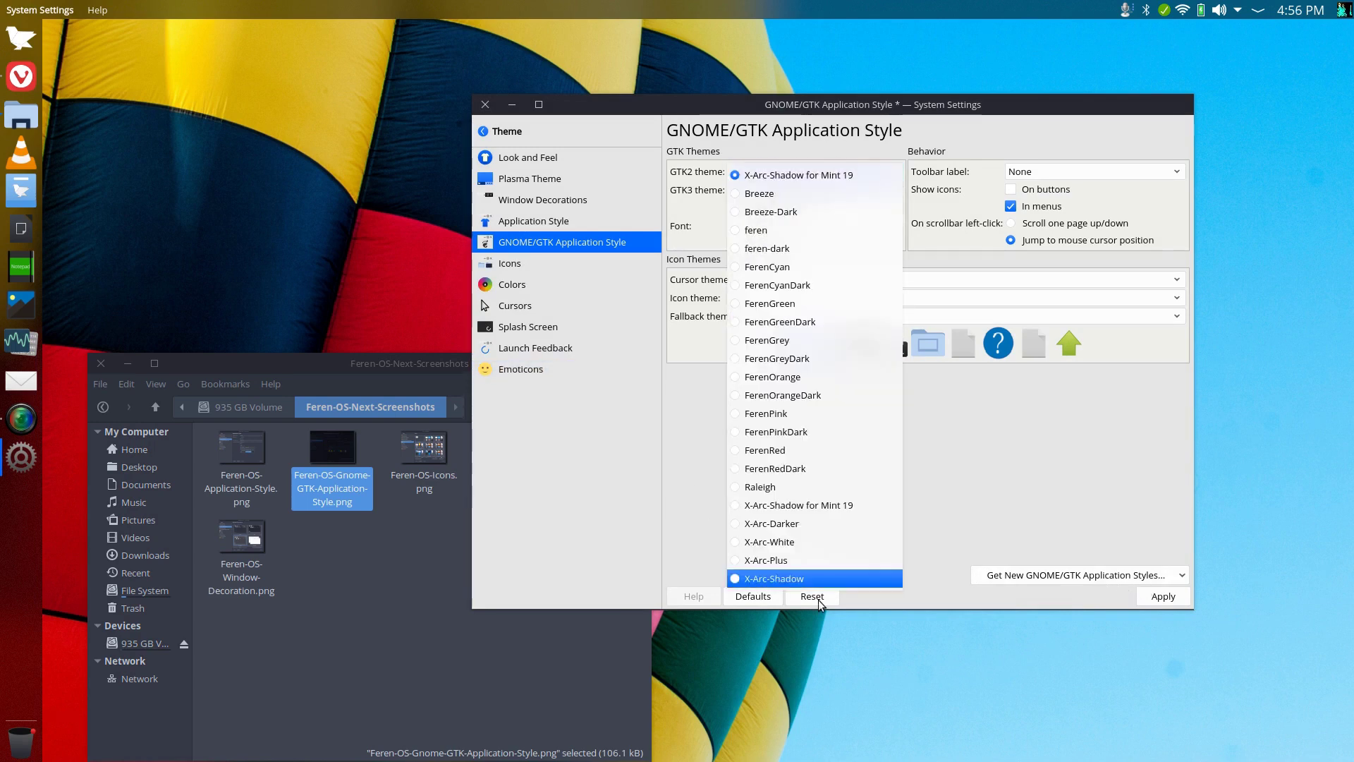
click(734, 579)
click(865, 190)
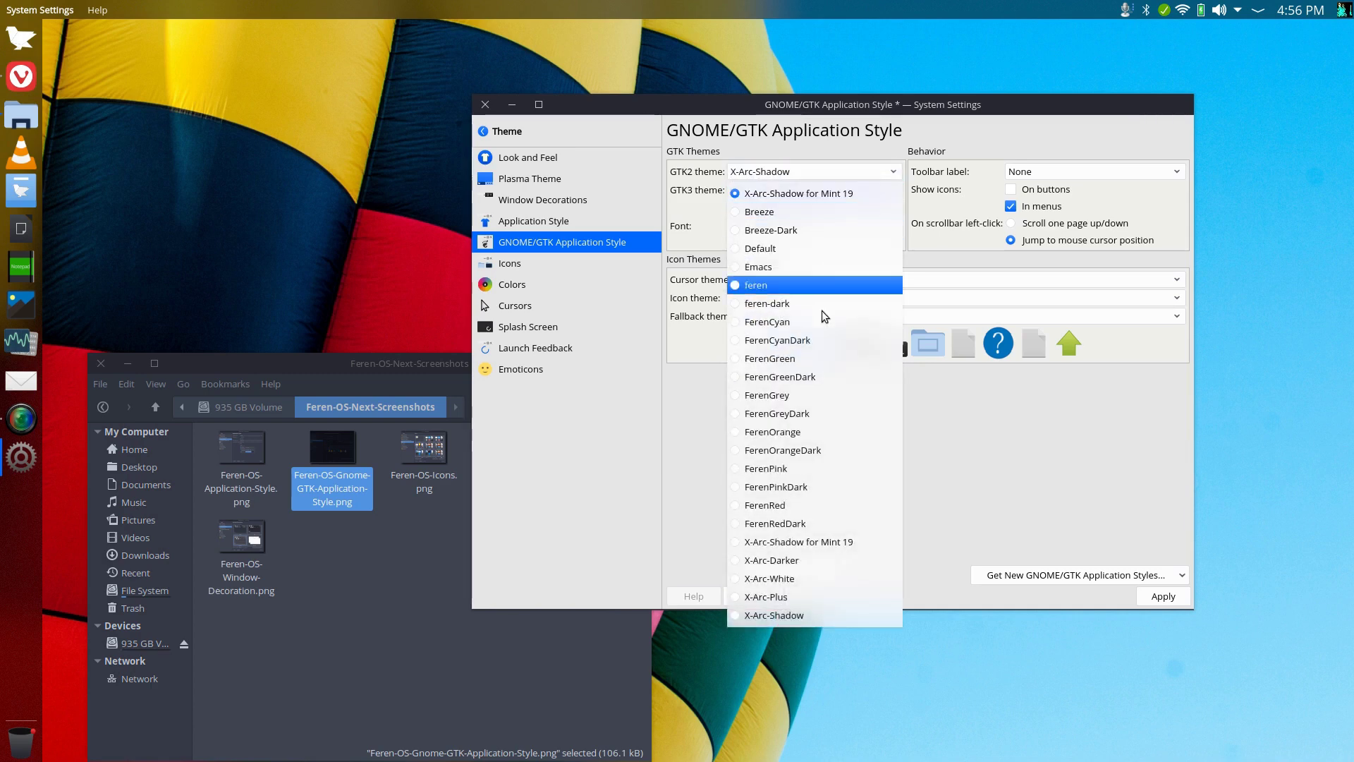
click(744, 615)
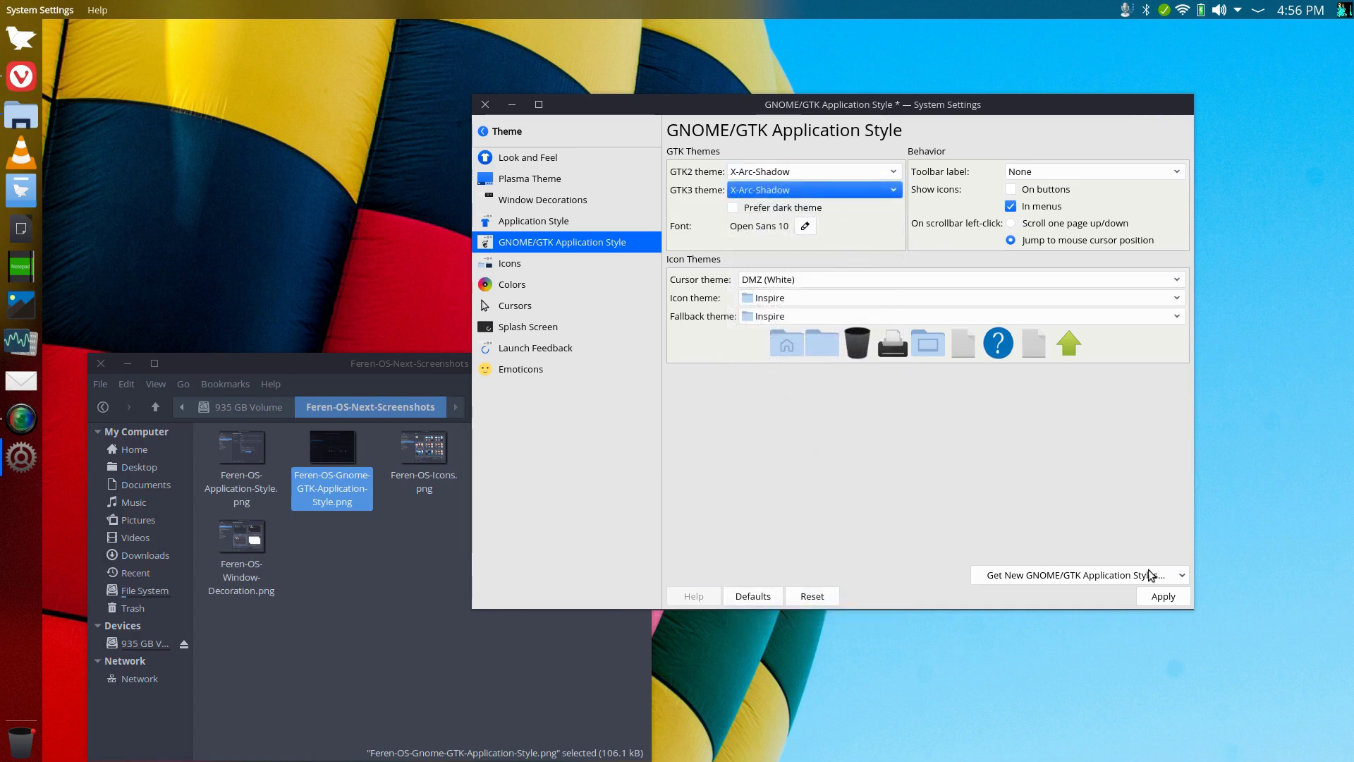
click(1160, 597)
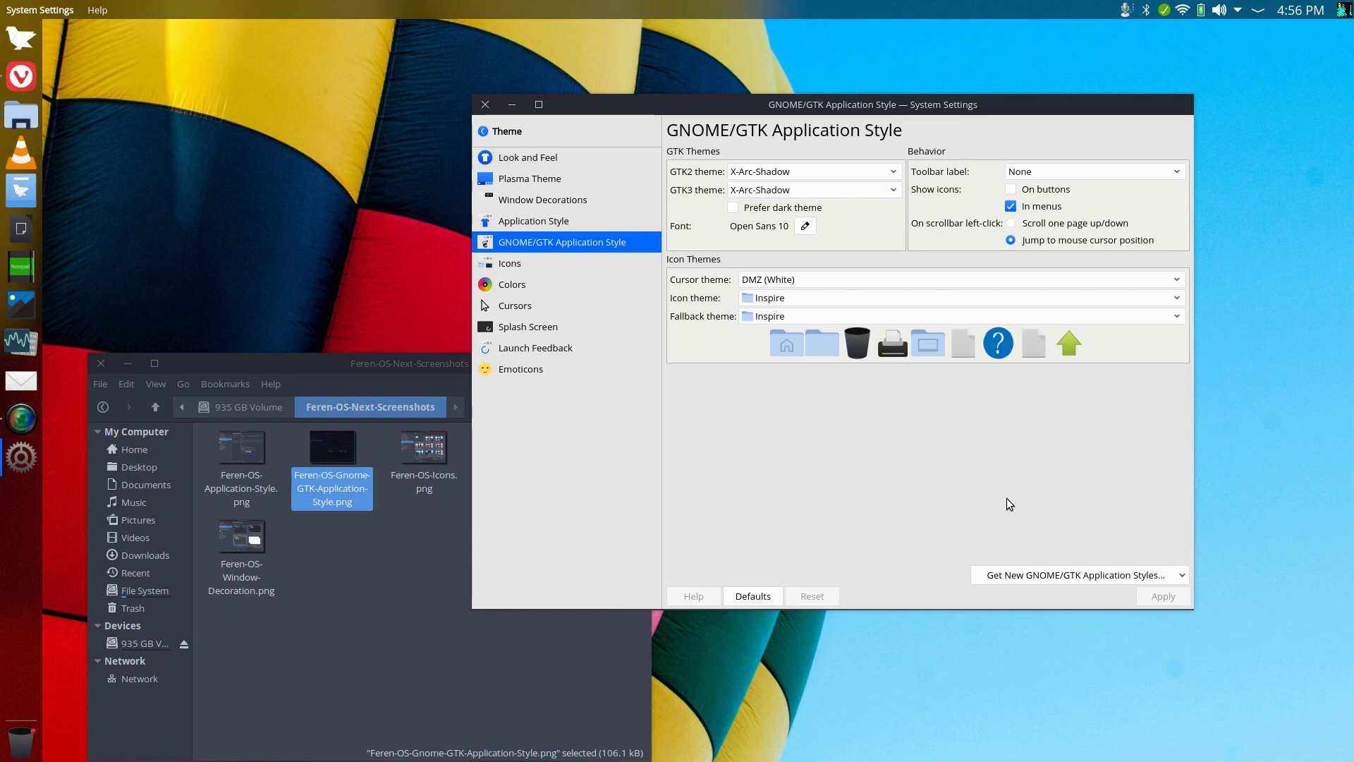
- Bring the screenshots folder into view, search the GTK3 theme downloads for "arc", review the X-Arc-Collection entry, and close the installer
drag(383, 369, 407, 250)
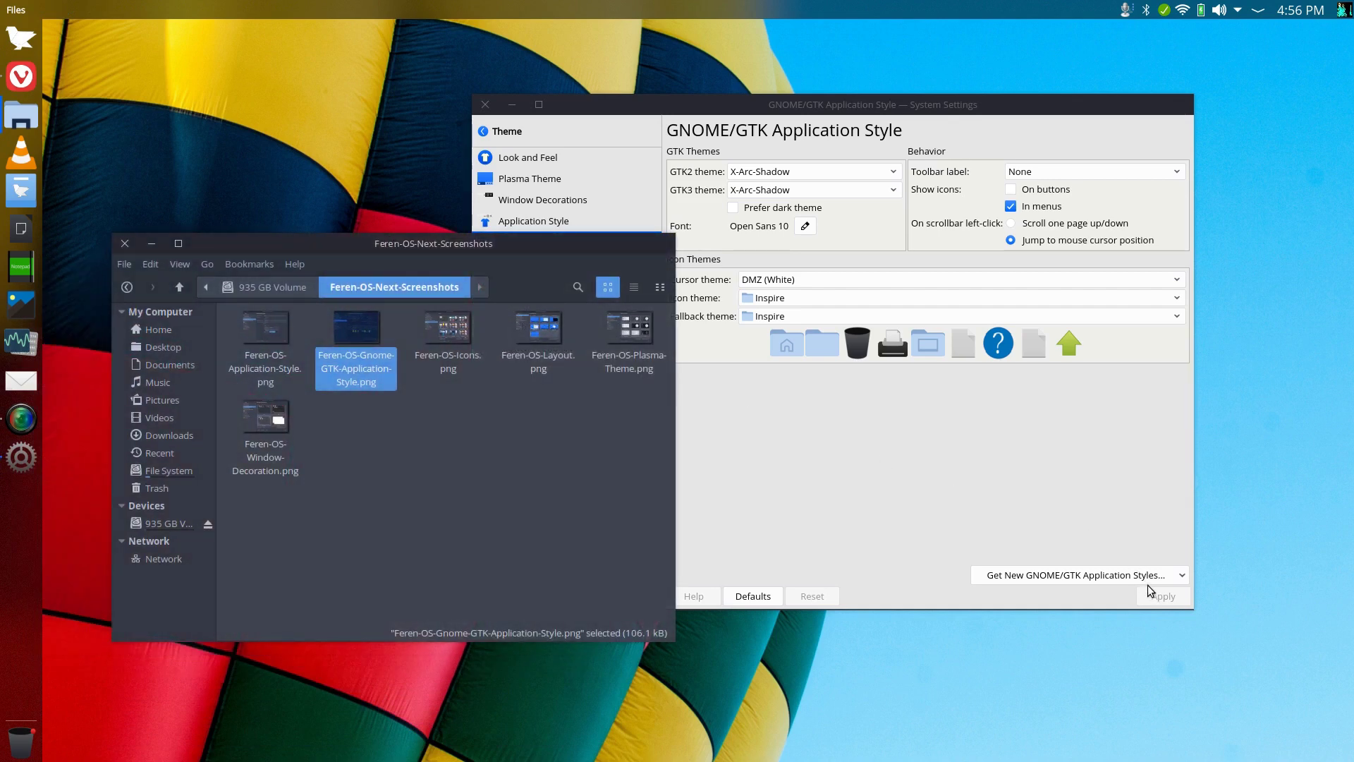
click(1117, 577)
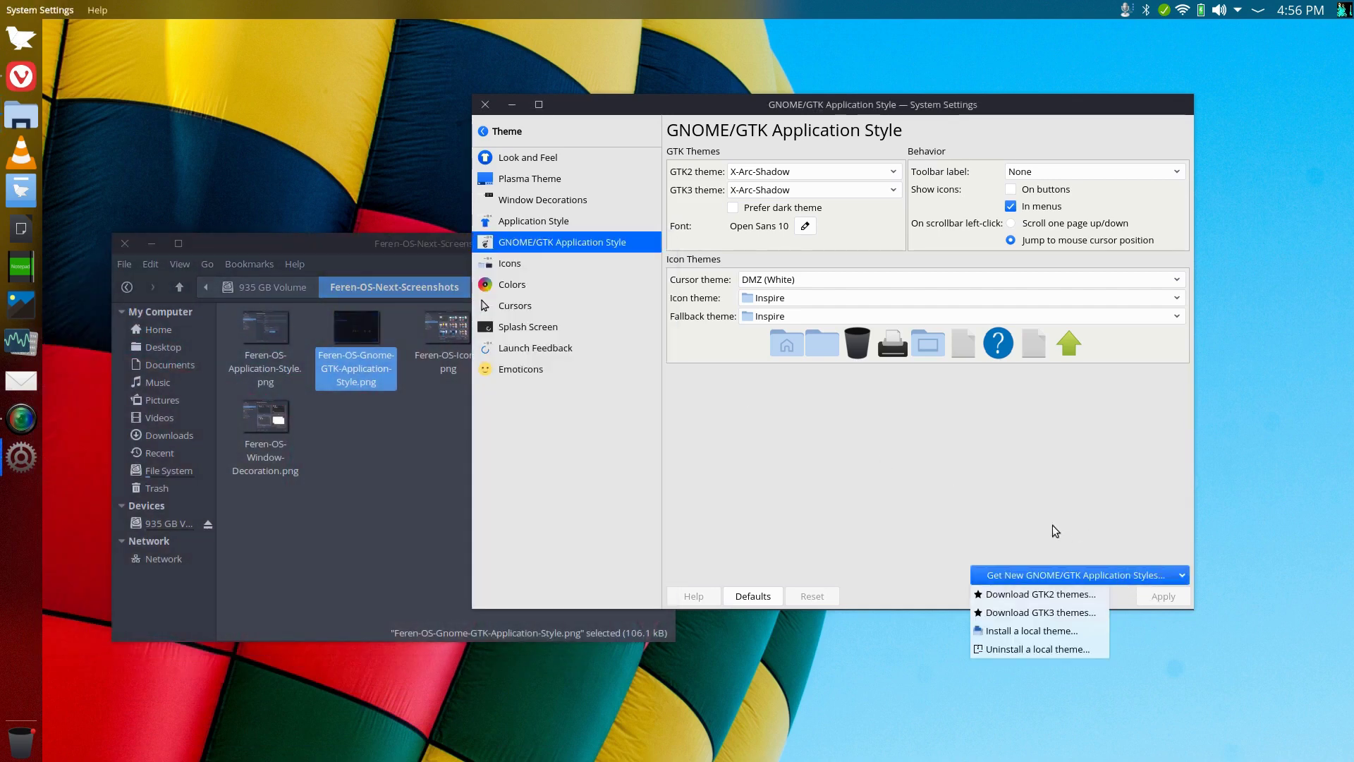
click(1052, 613)
text(ar)
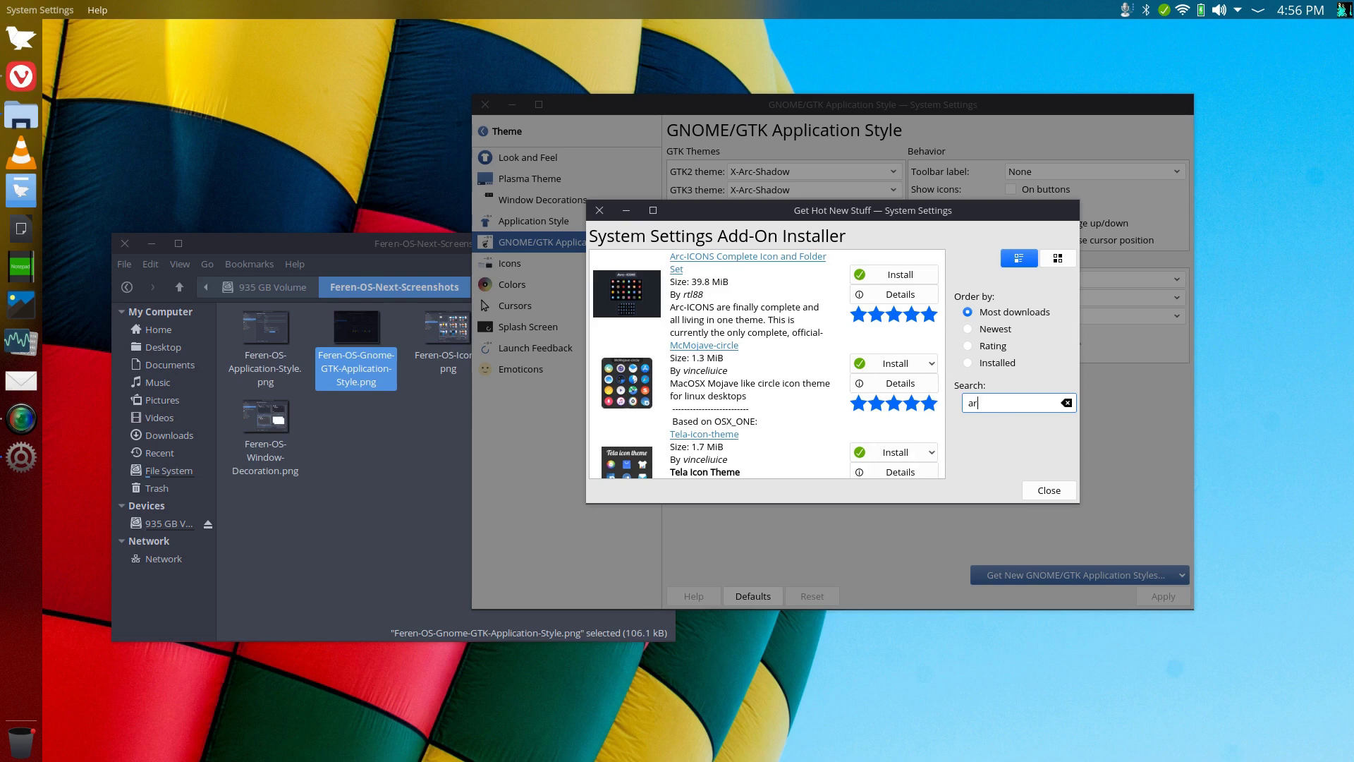
text(c)
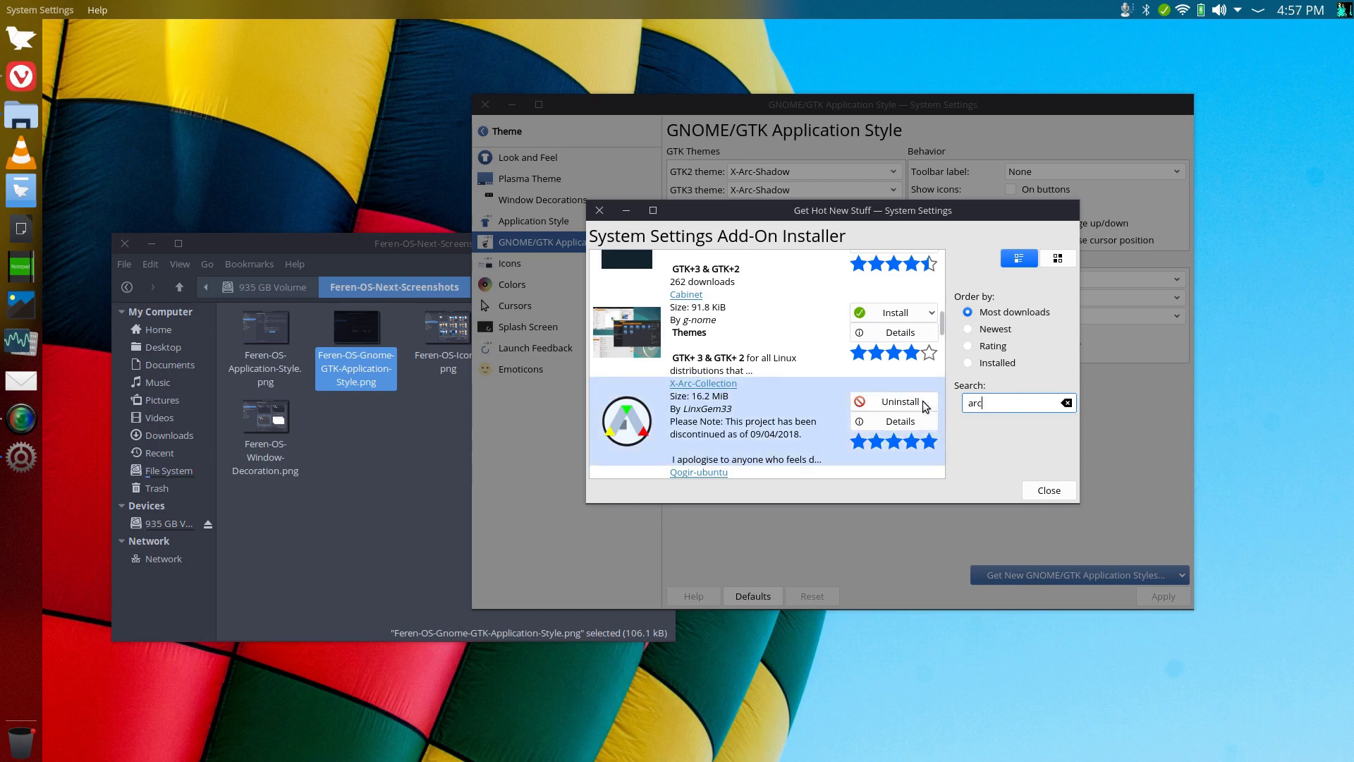
scroll(805, 374, down, 2)
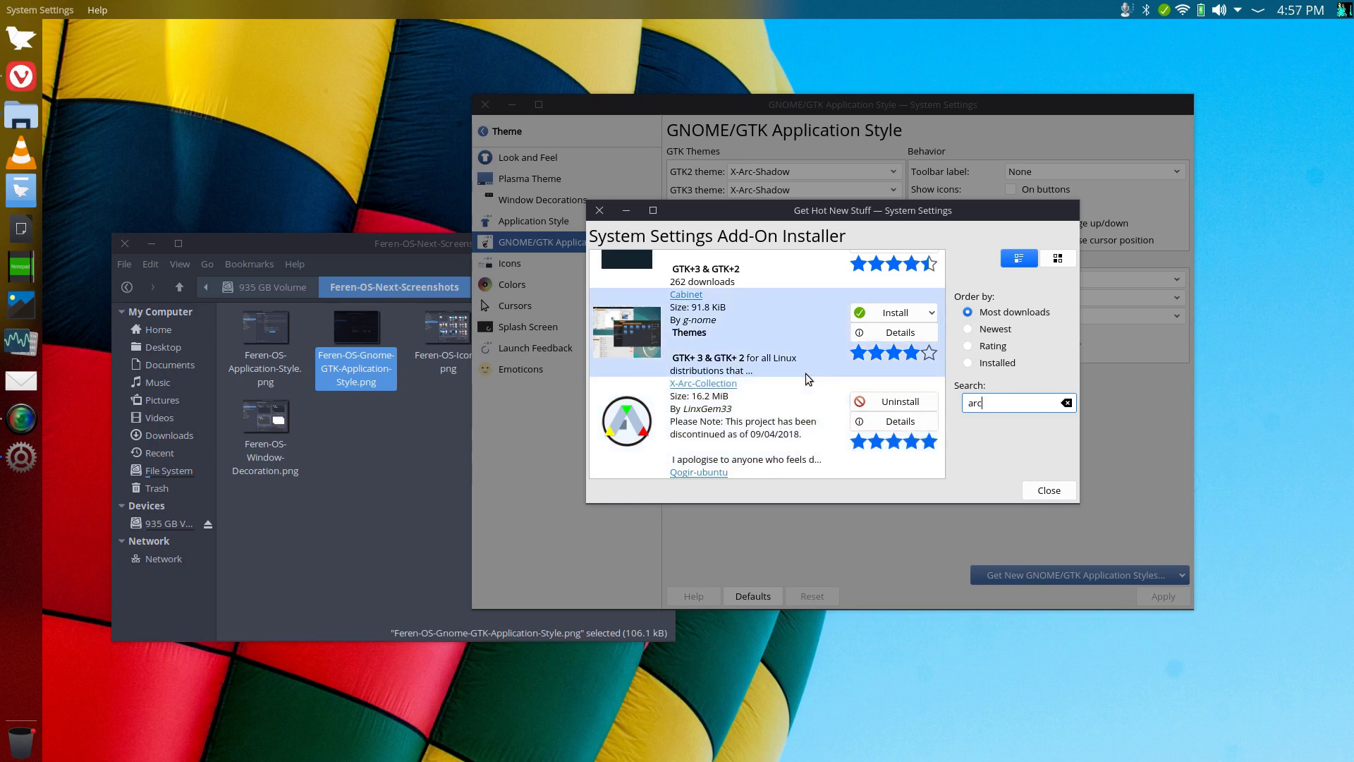
click(1047, 488)
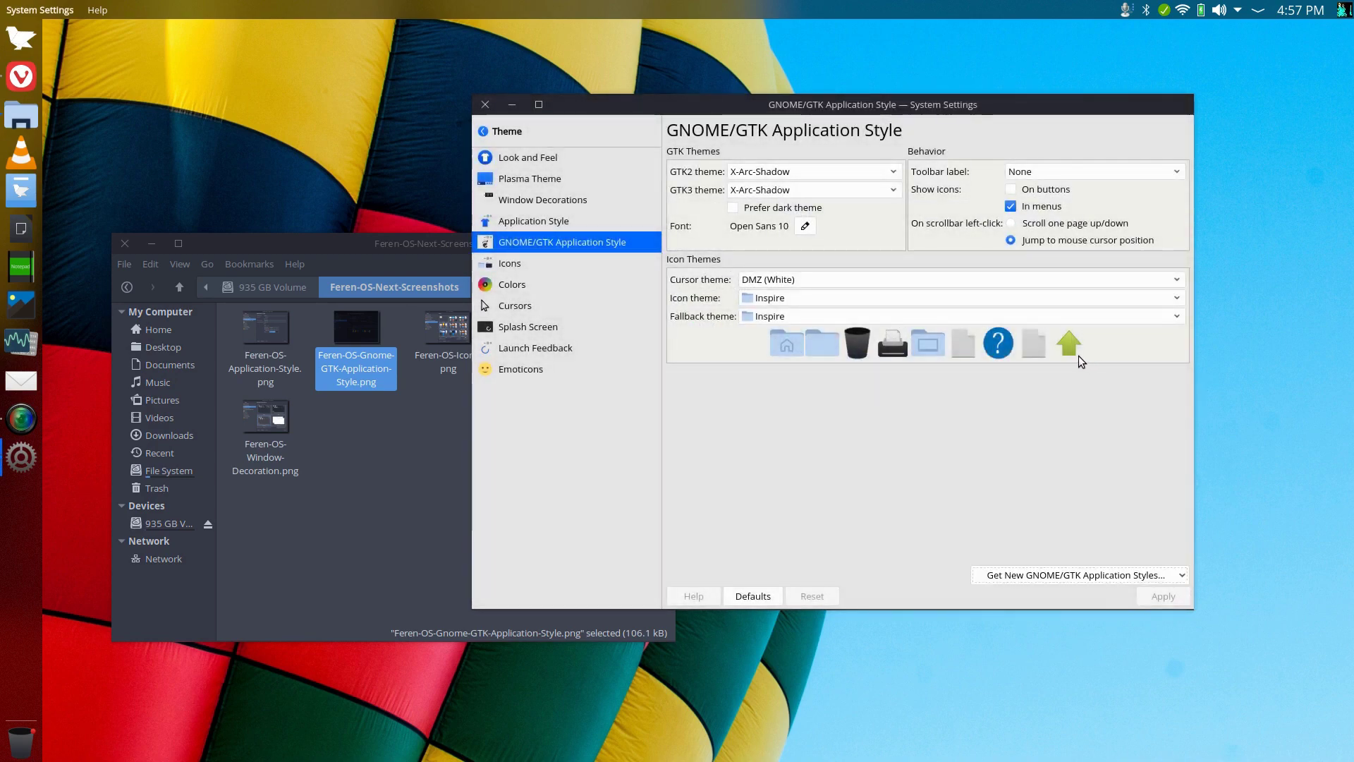
- Close the System Settings window and the Feren-OS-Next-Screenshots folder
drag(684, 108, 712, 117)
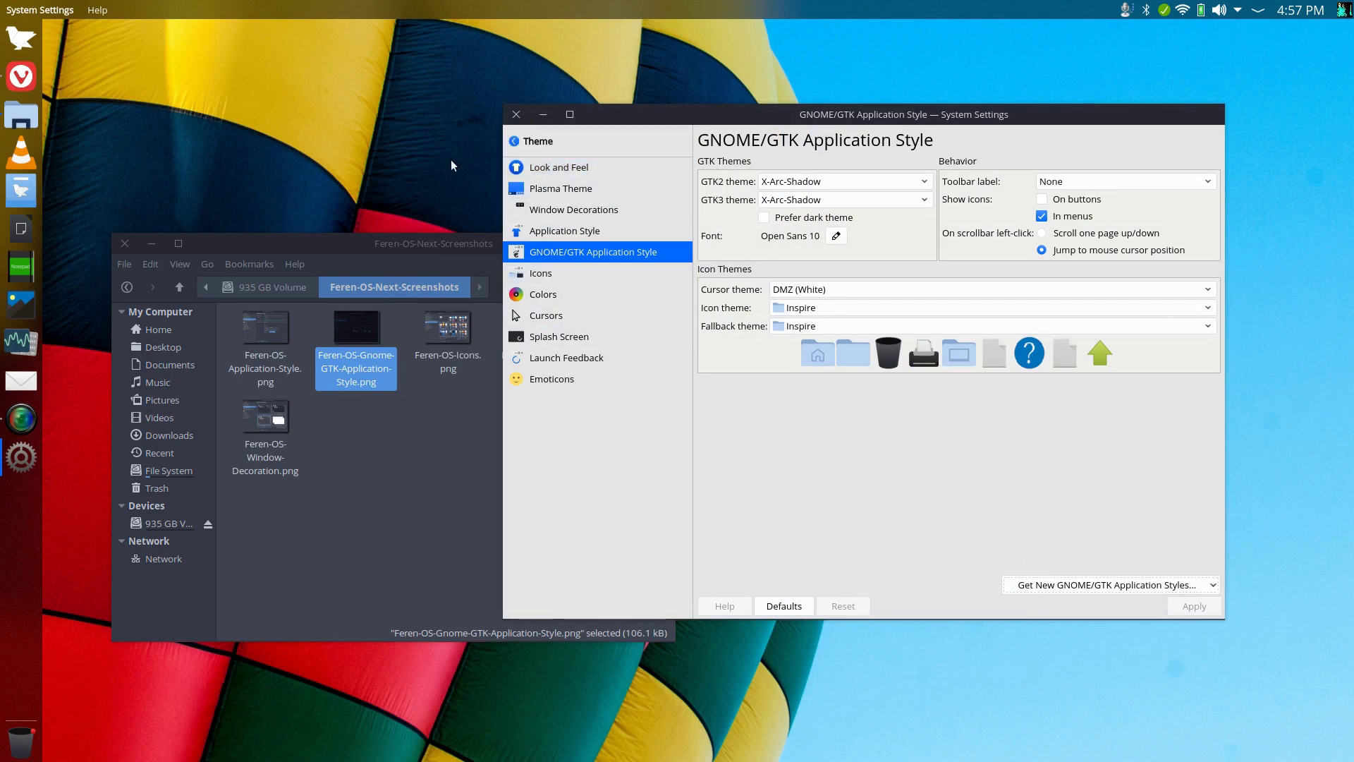
click(519, 116)
click(125, 244)
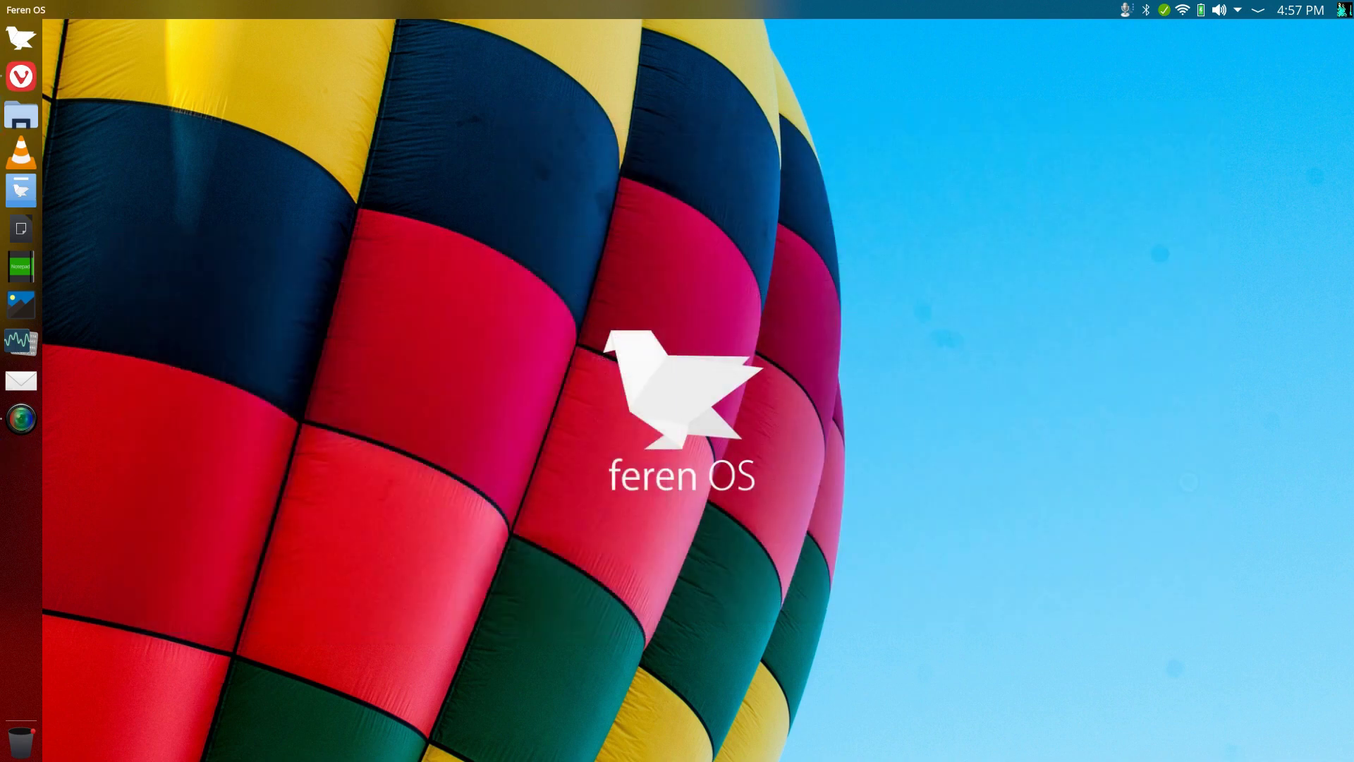
- Reopen System Settings at the Plasma Theme page and open the 935 GB volume in Files
click(20, 39)
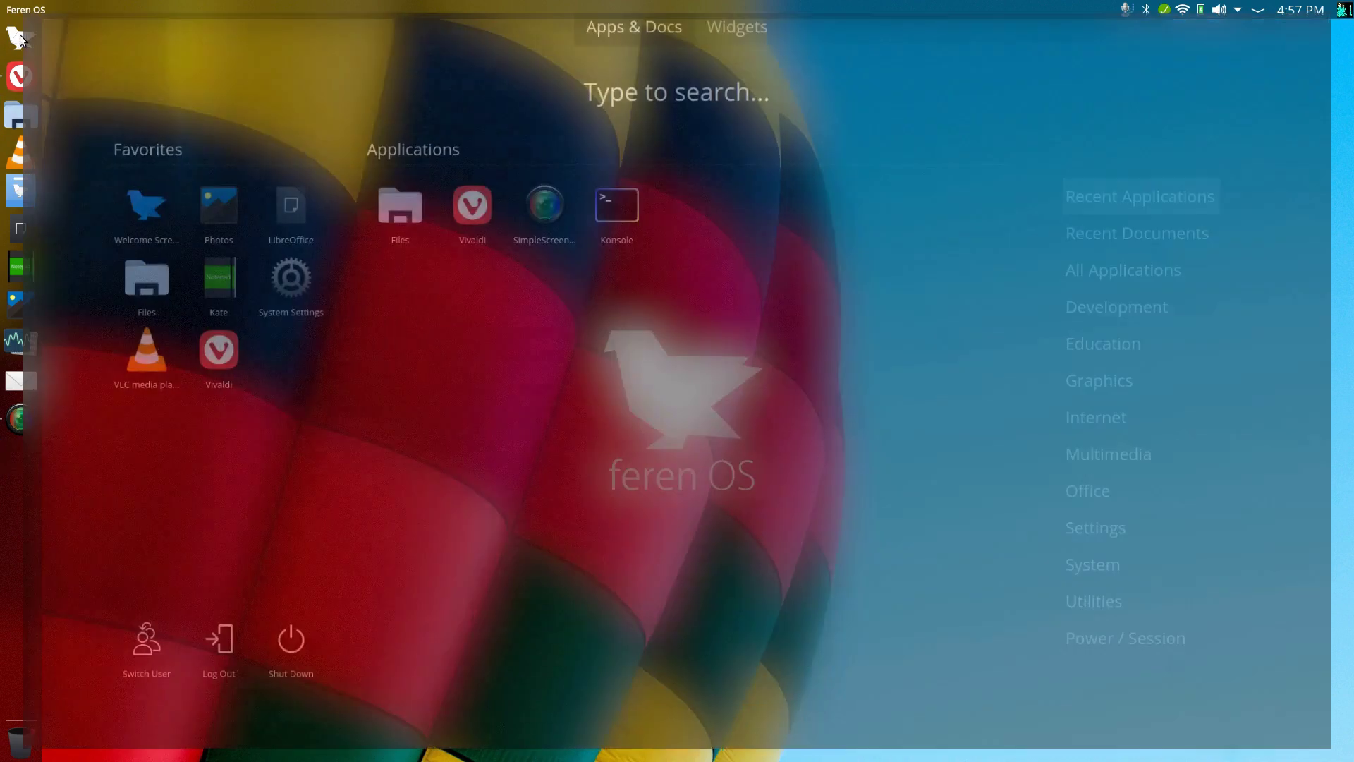
click(292, 270)
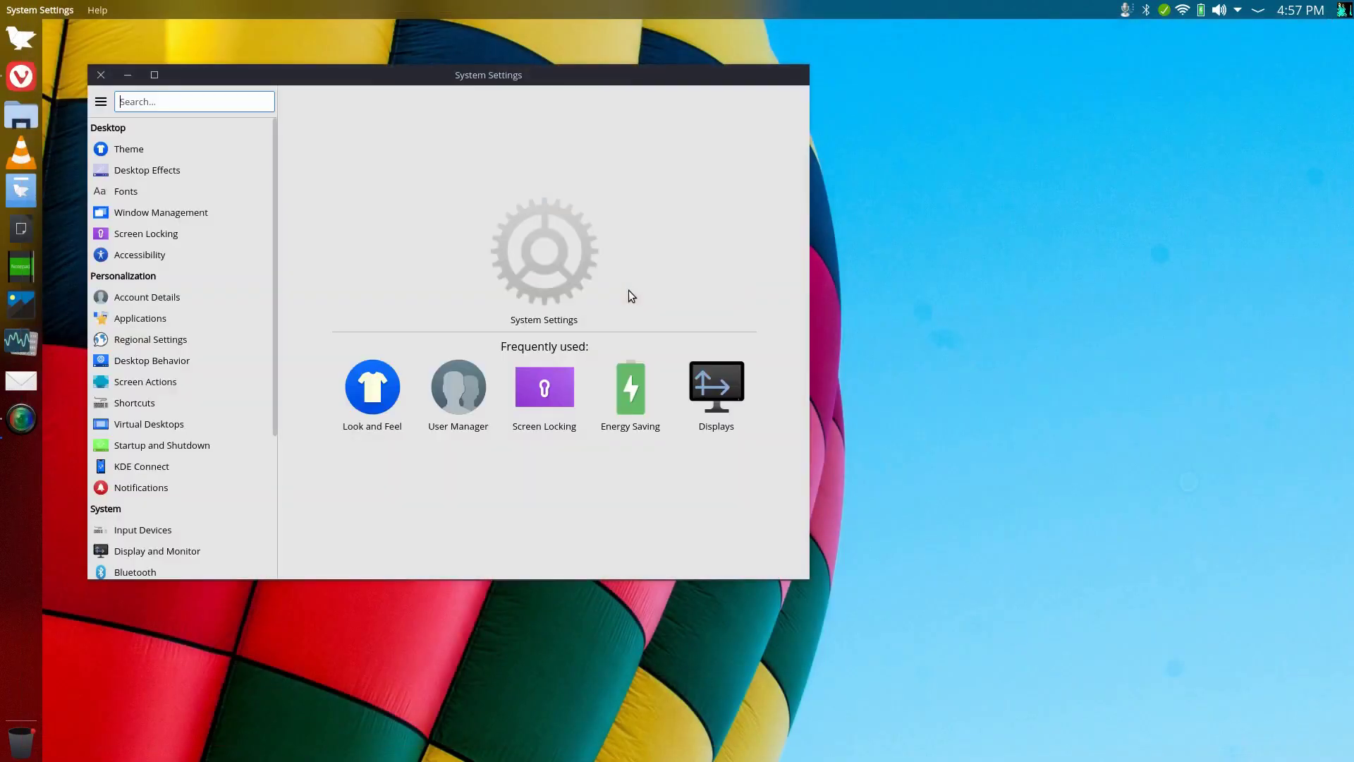
drag(383, 71, 735, 70)
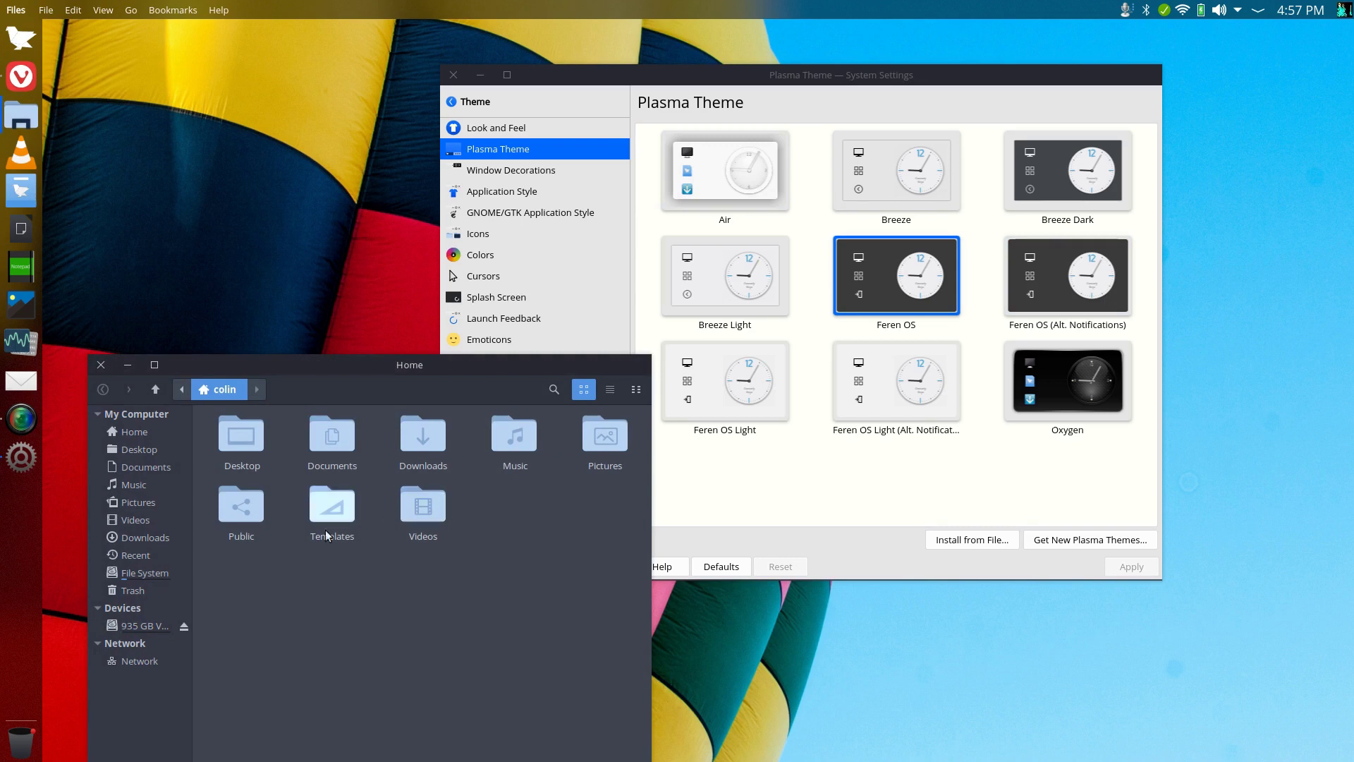
click(137, 626)
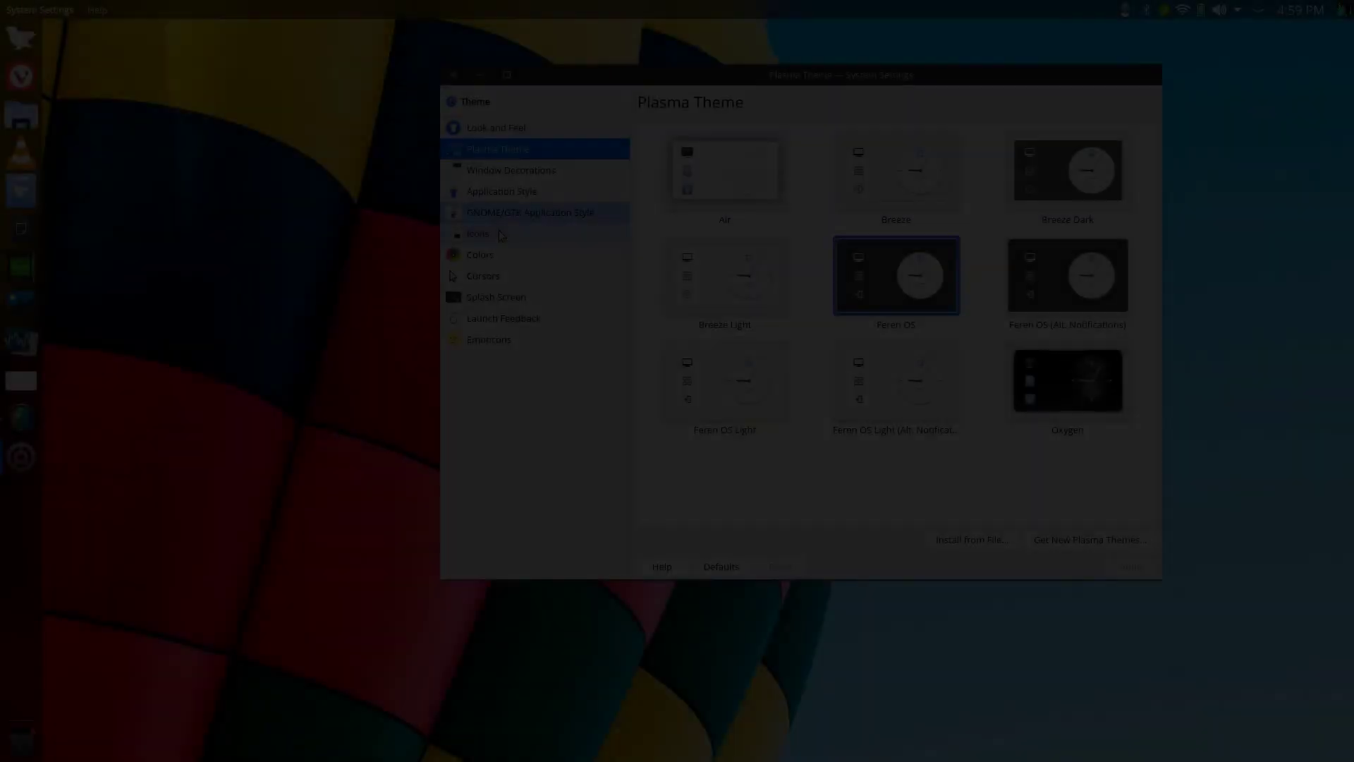
- Apply DamaDamas as the icon theme
click(536, 234)
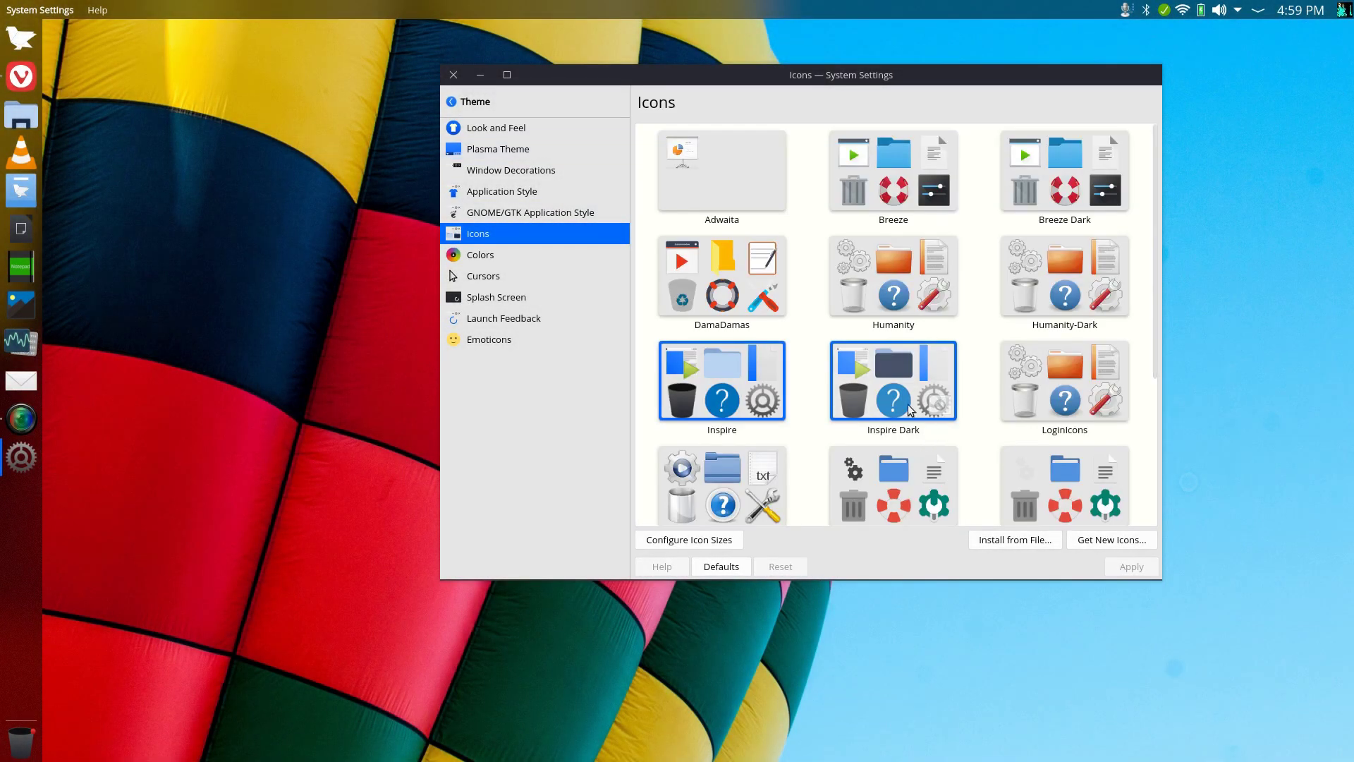
click(746, 273)
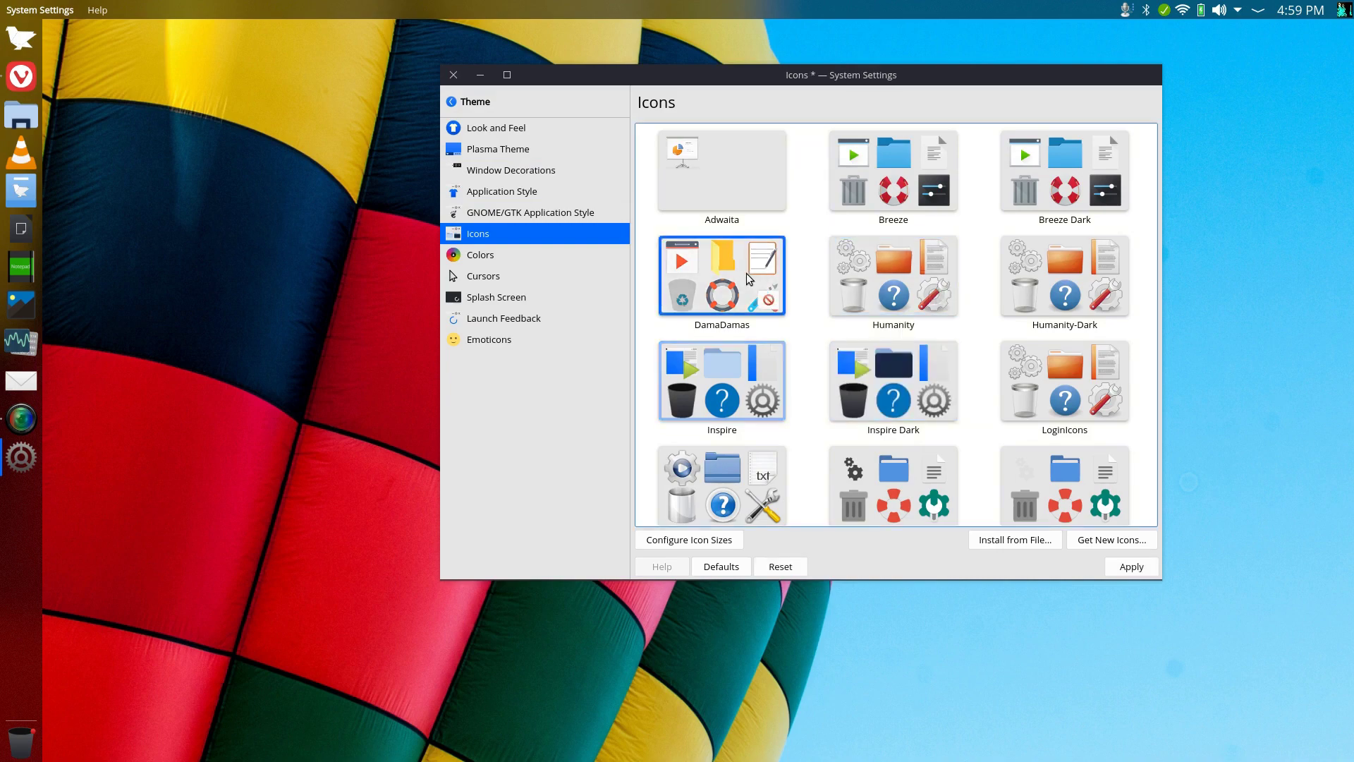
click(1128, 566)
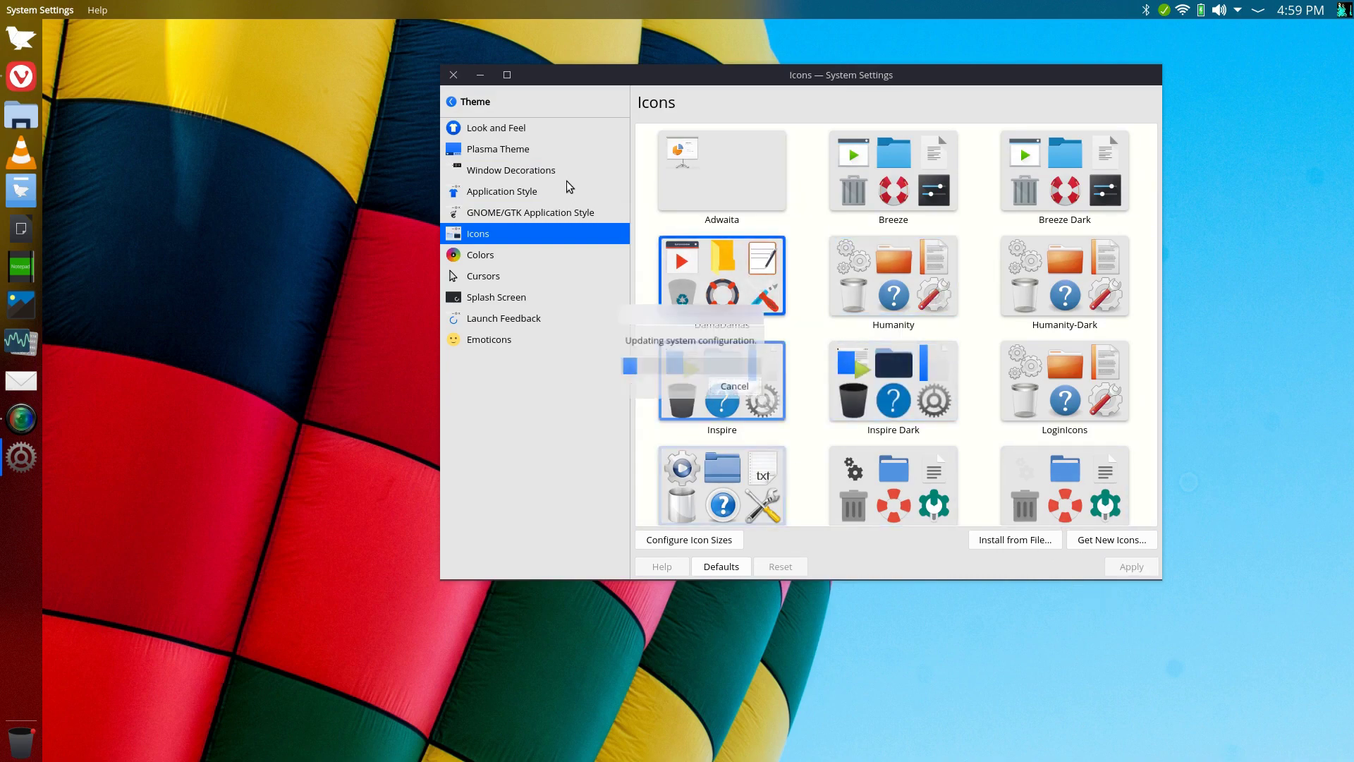
- Close System Settings and check the new icons in the application launcher and the Home folder, closing the folder window
click(454, 75)
click(16, 33)
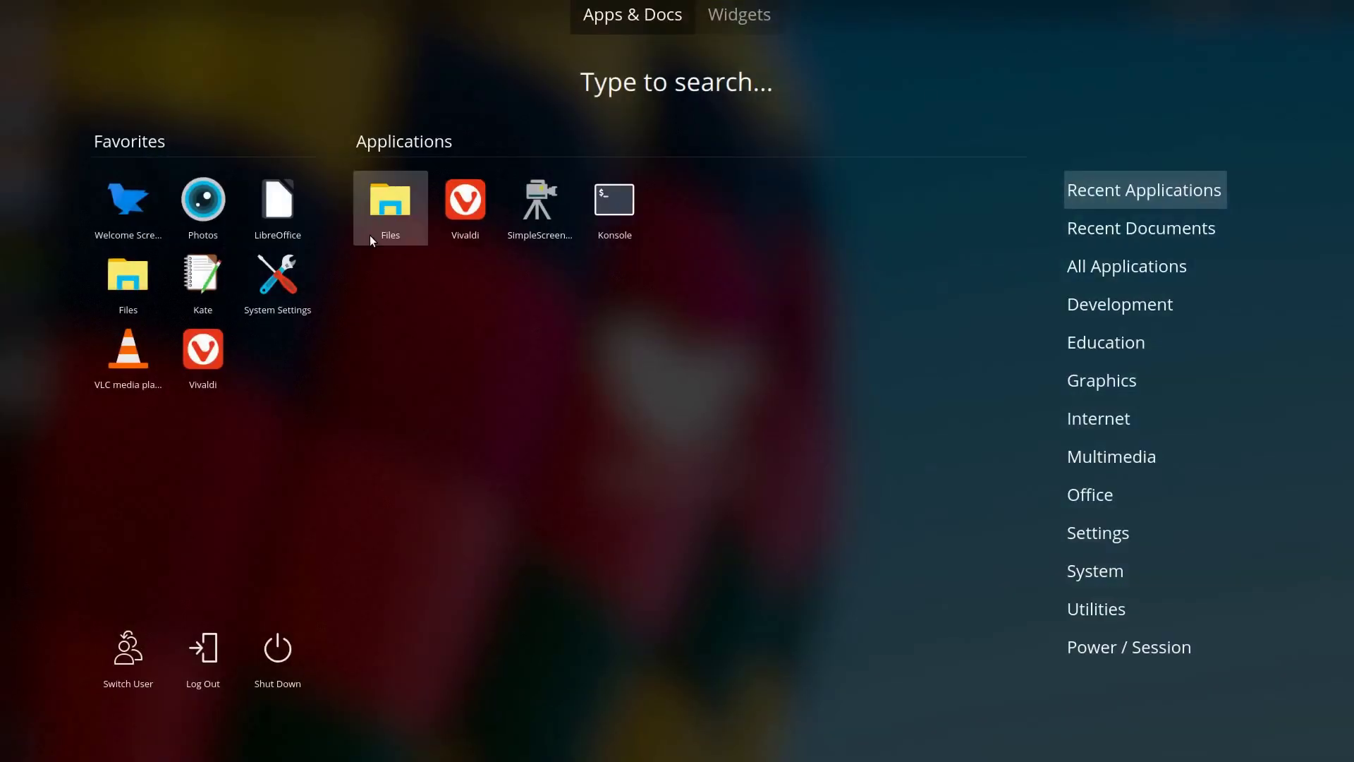
click(378, 224)
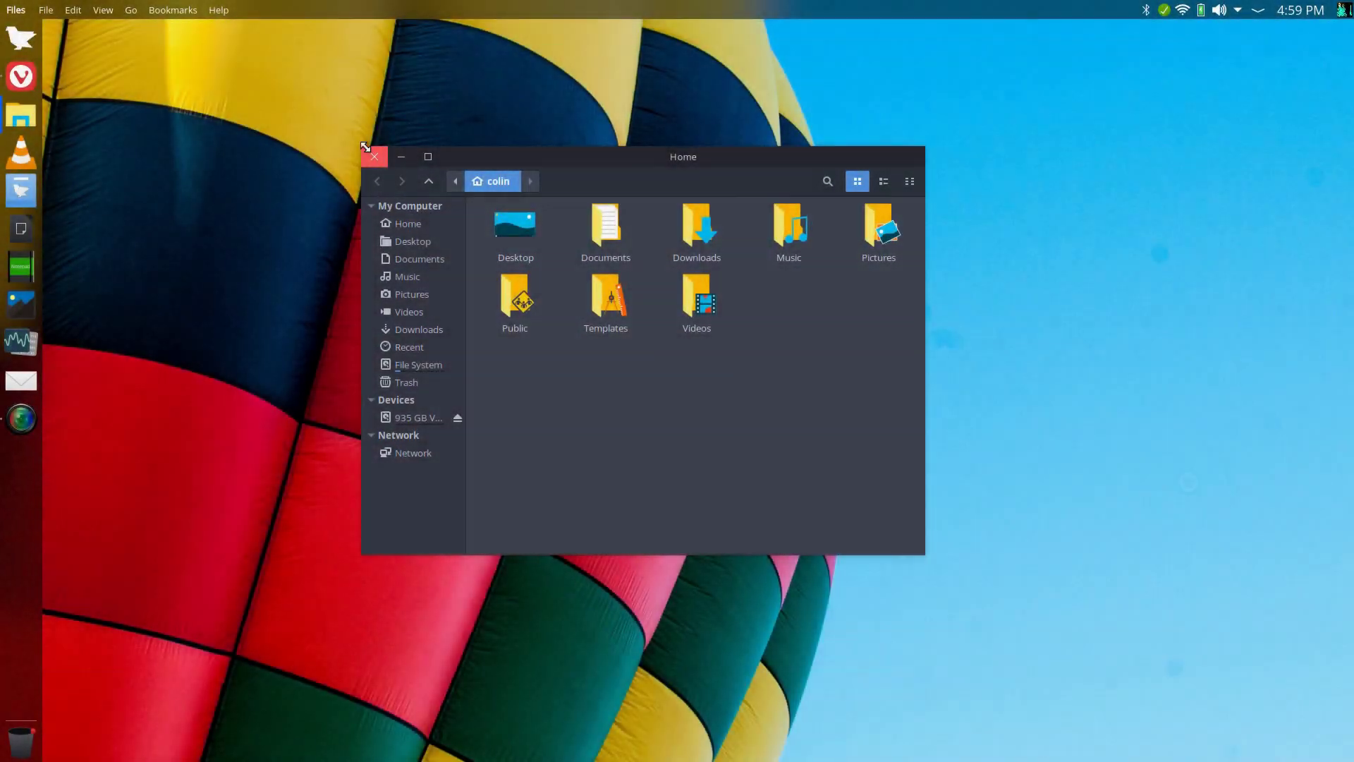
click(374, 156)
- Reopen System Settings and go to the Desktop Effects settings
click(28, 44)
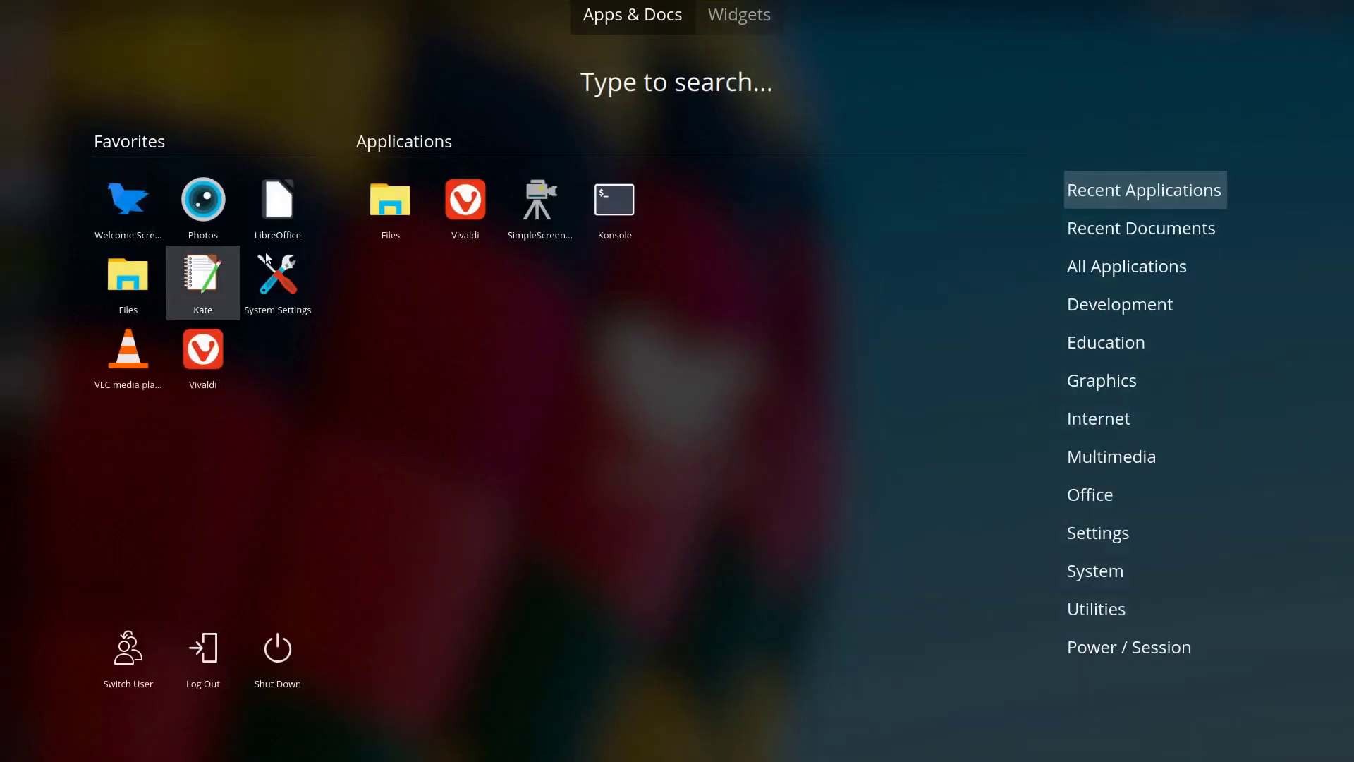
click(288, 272)
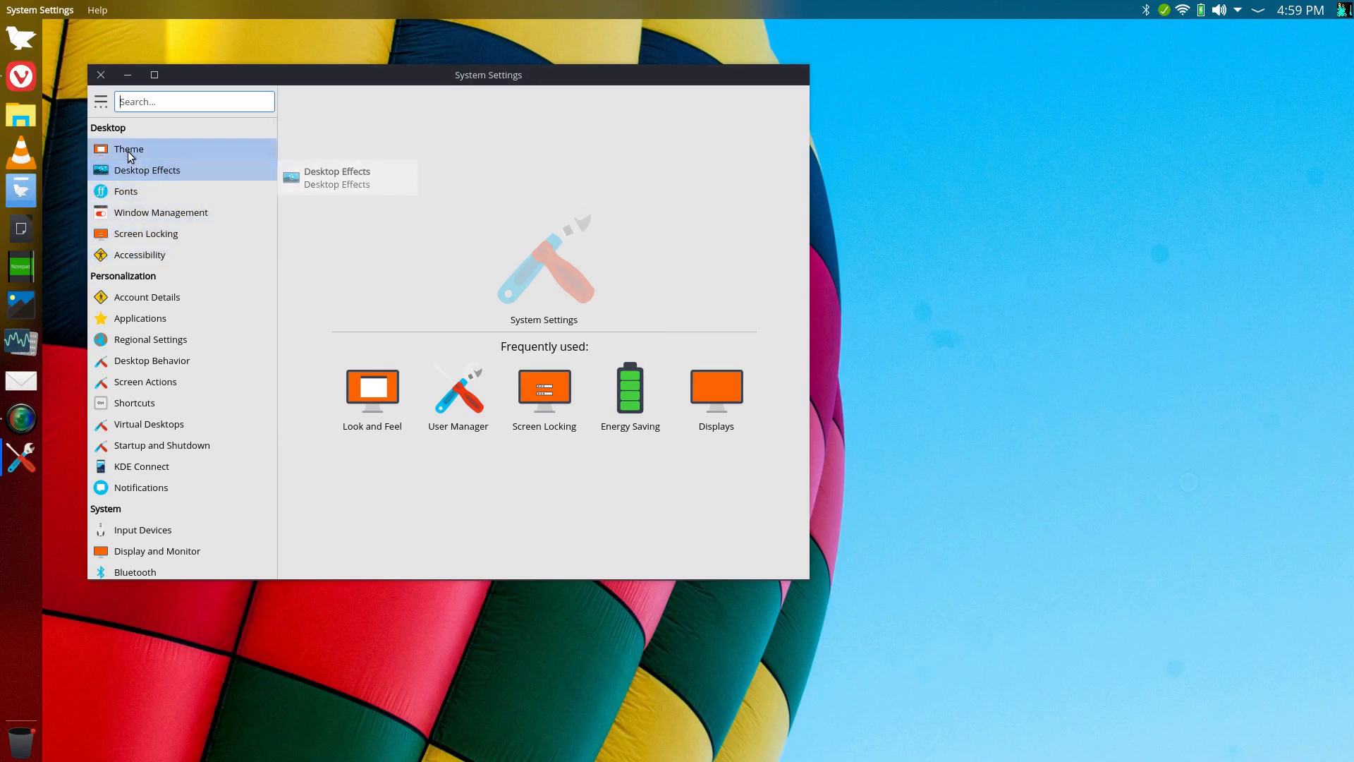
click(135, 174)
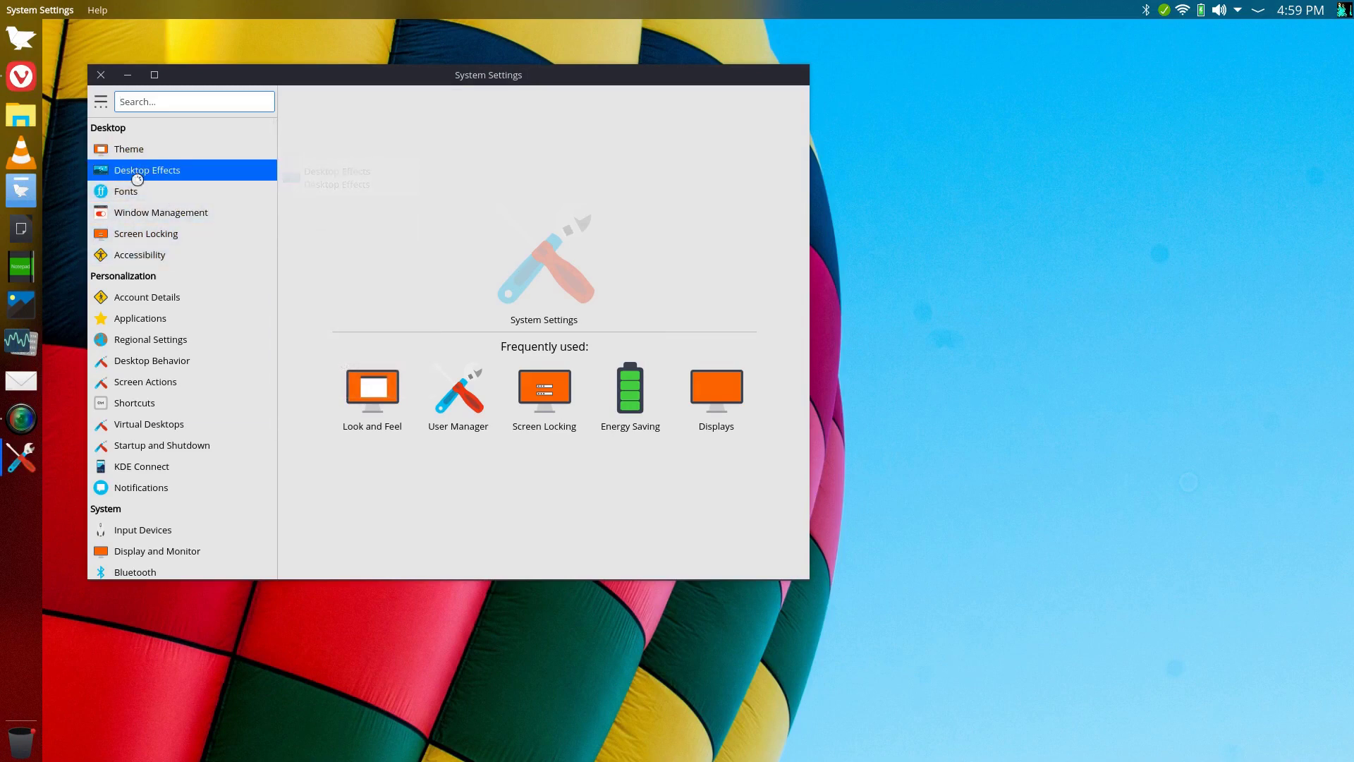
- Enable and apply the Wobbly Windows effect, try it by moving the System Settings window, and close System Settings
scroll(396, 317, down, 6)
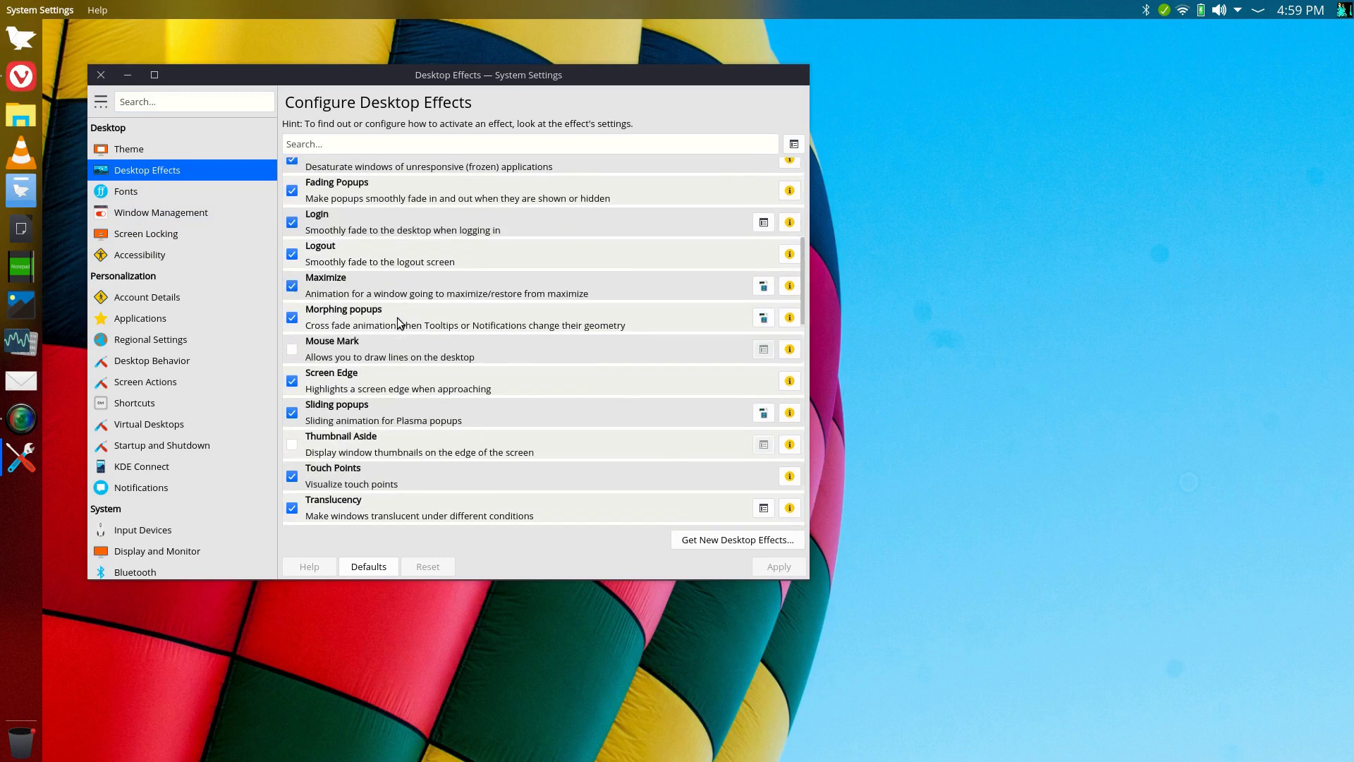
scroll(396, 318, down, 5)
scroll(396, 317, down, 1)
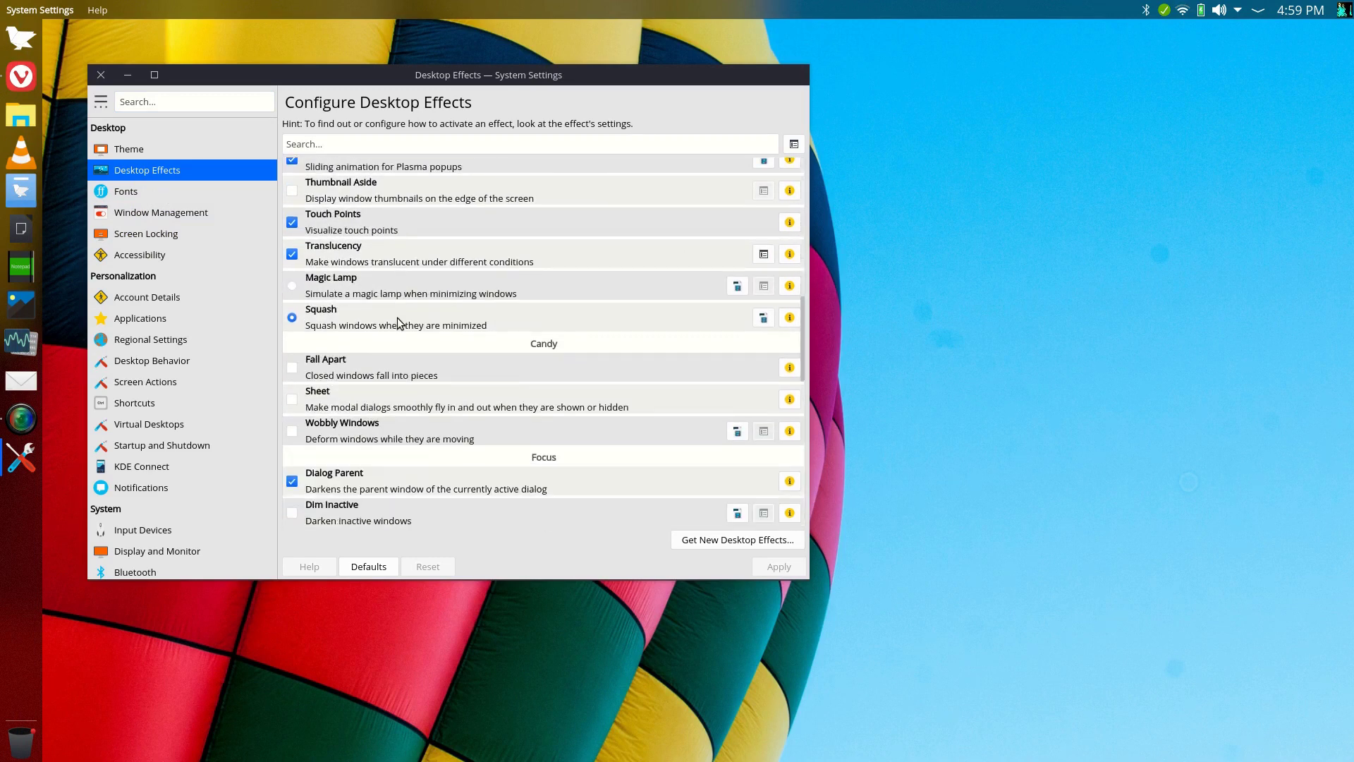
click(293, 431)
click(778, 568)
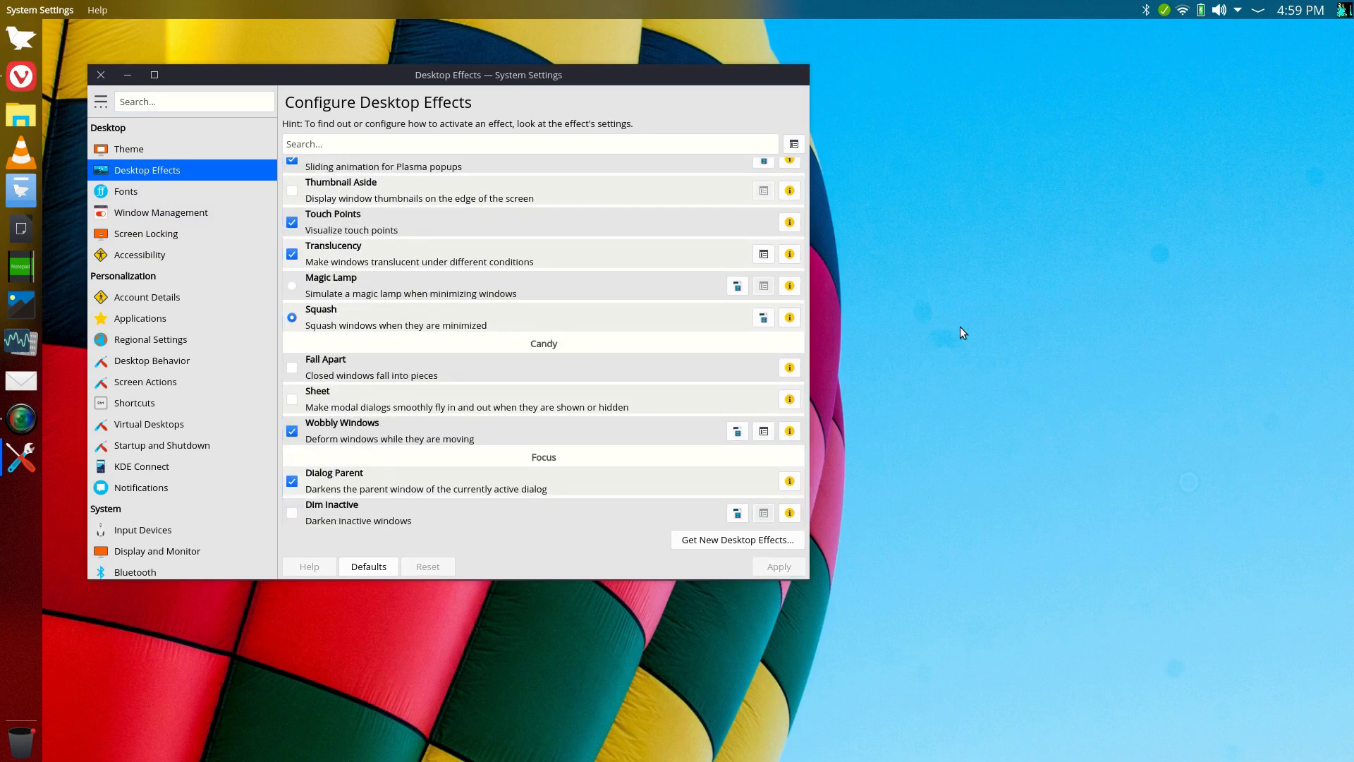
drag(347, 76, 633, 129)
click(387, 128)
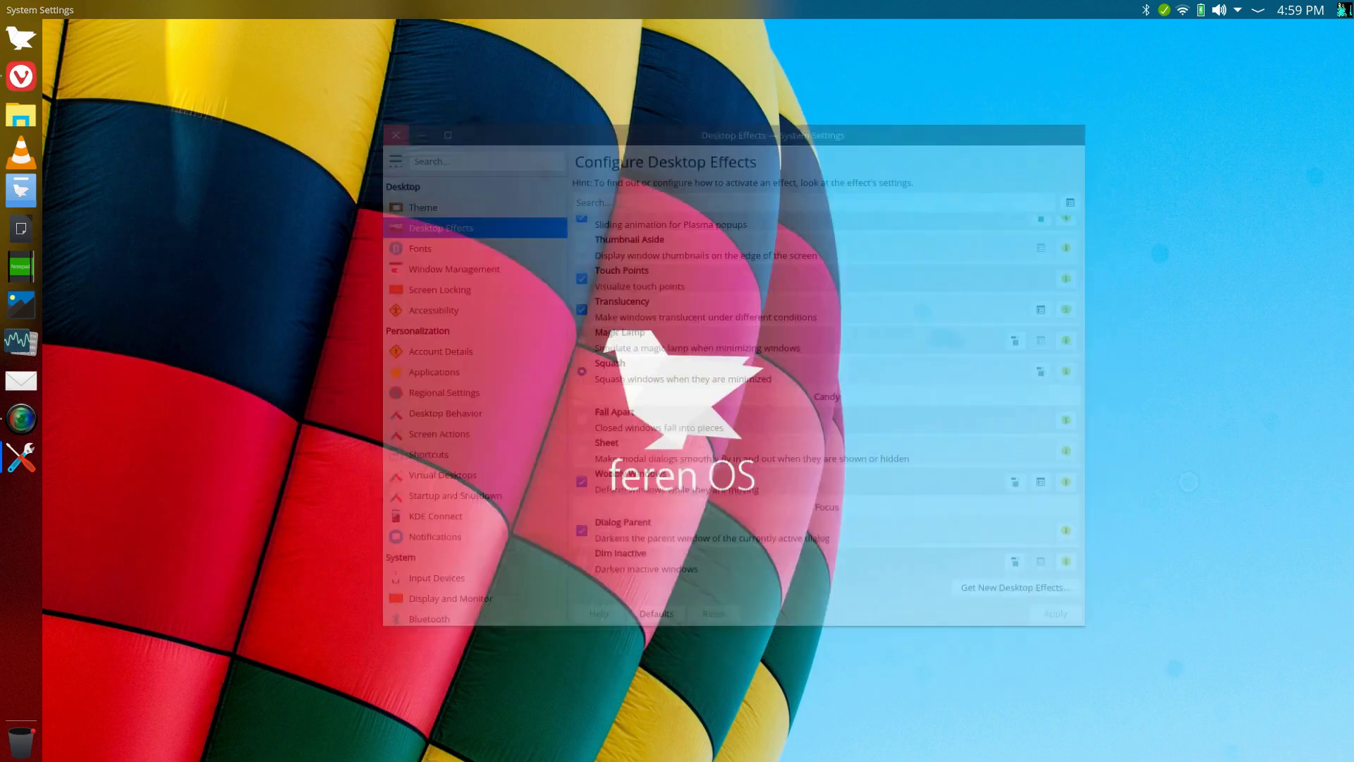
- Set the desktop wallpaper to the grey (Oxygen) Reflect-FerenOS image
right_click(568, 155)
key(Return)
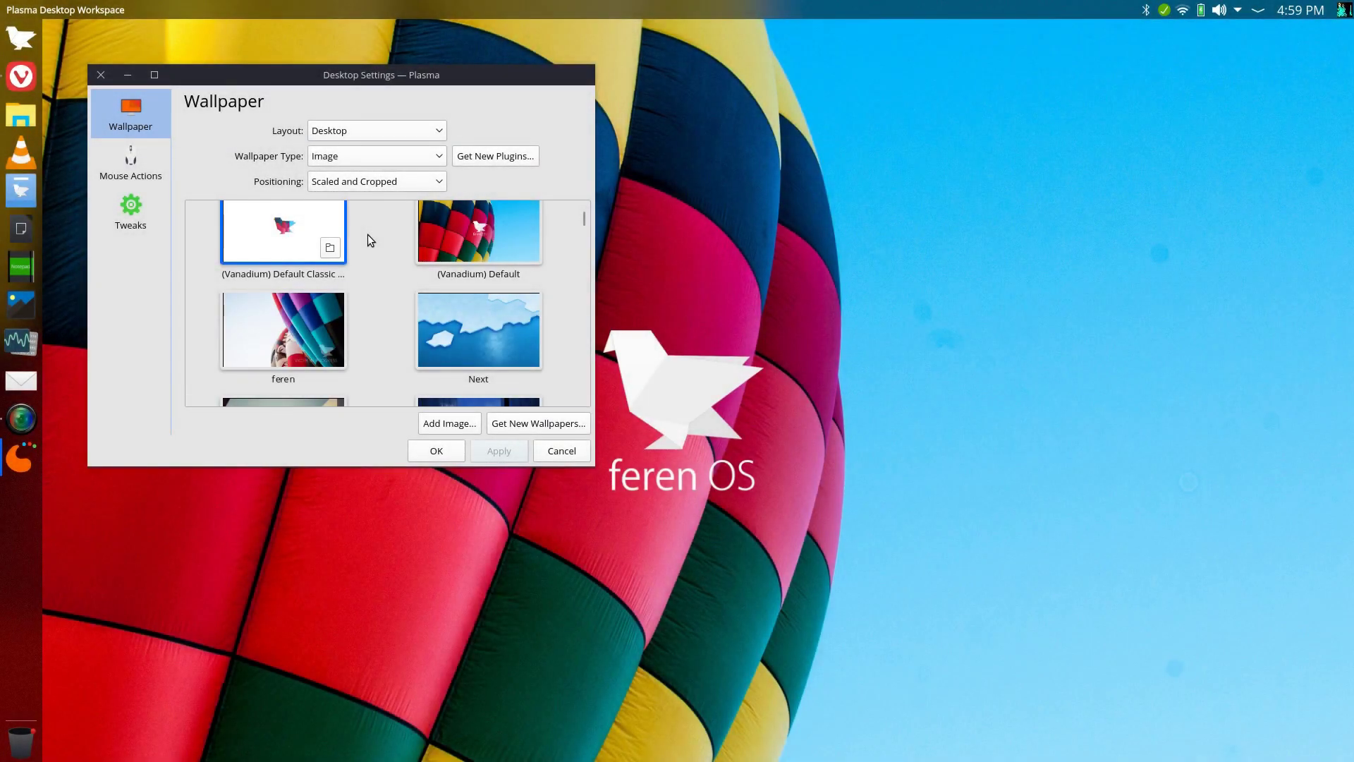
scroll(366, 234, down, 10)
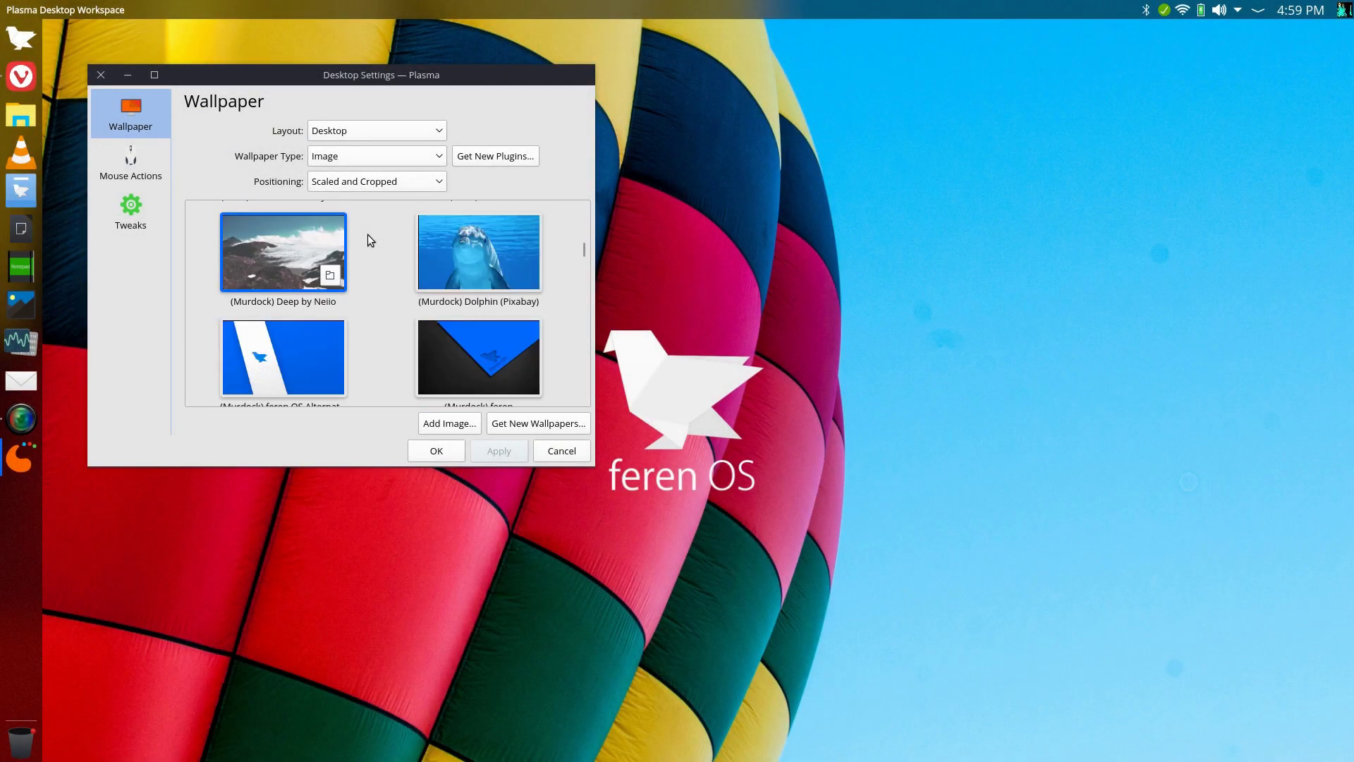
scroll(371, 239, down, 8)
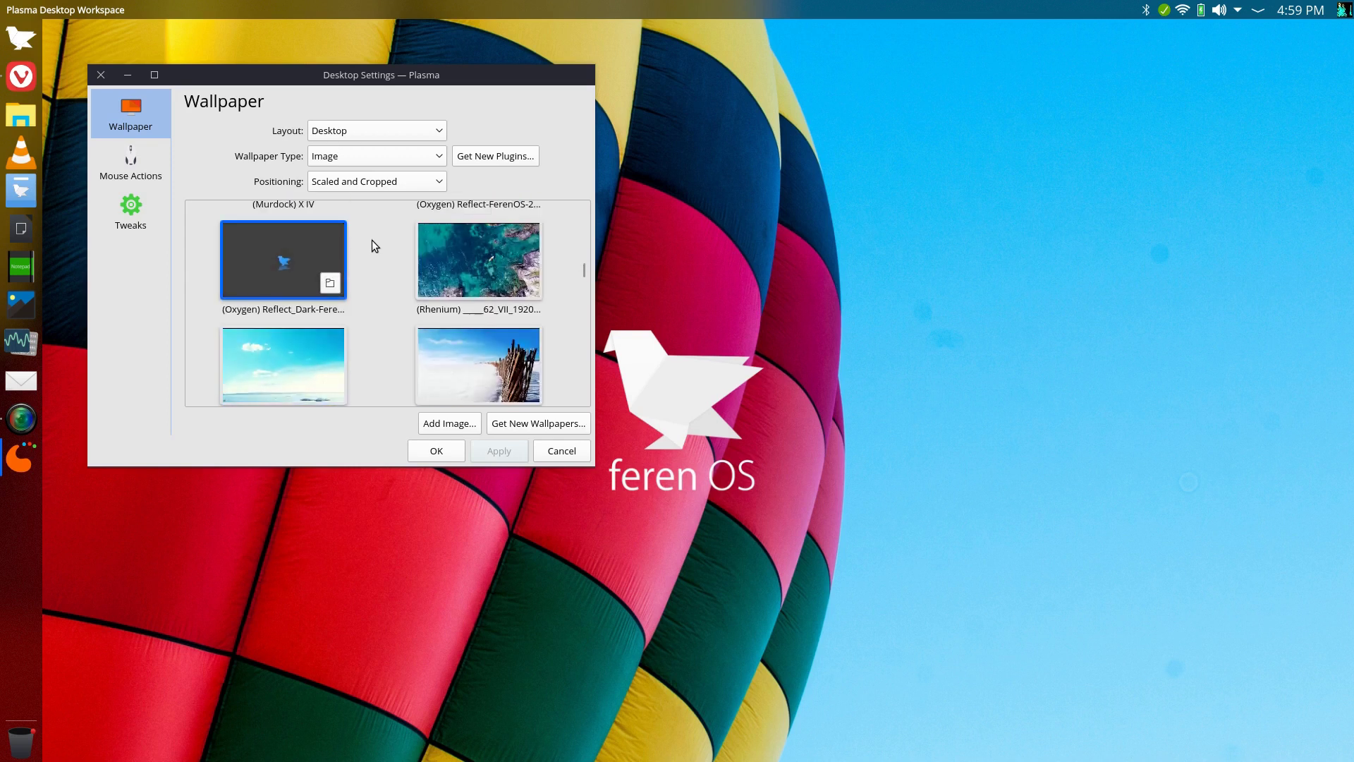
scroll(371, 240, down, 6)
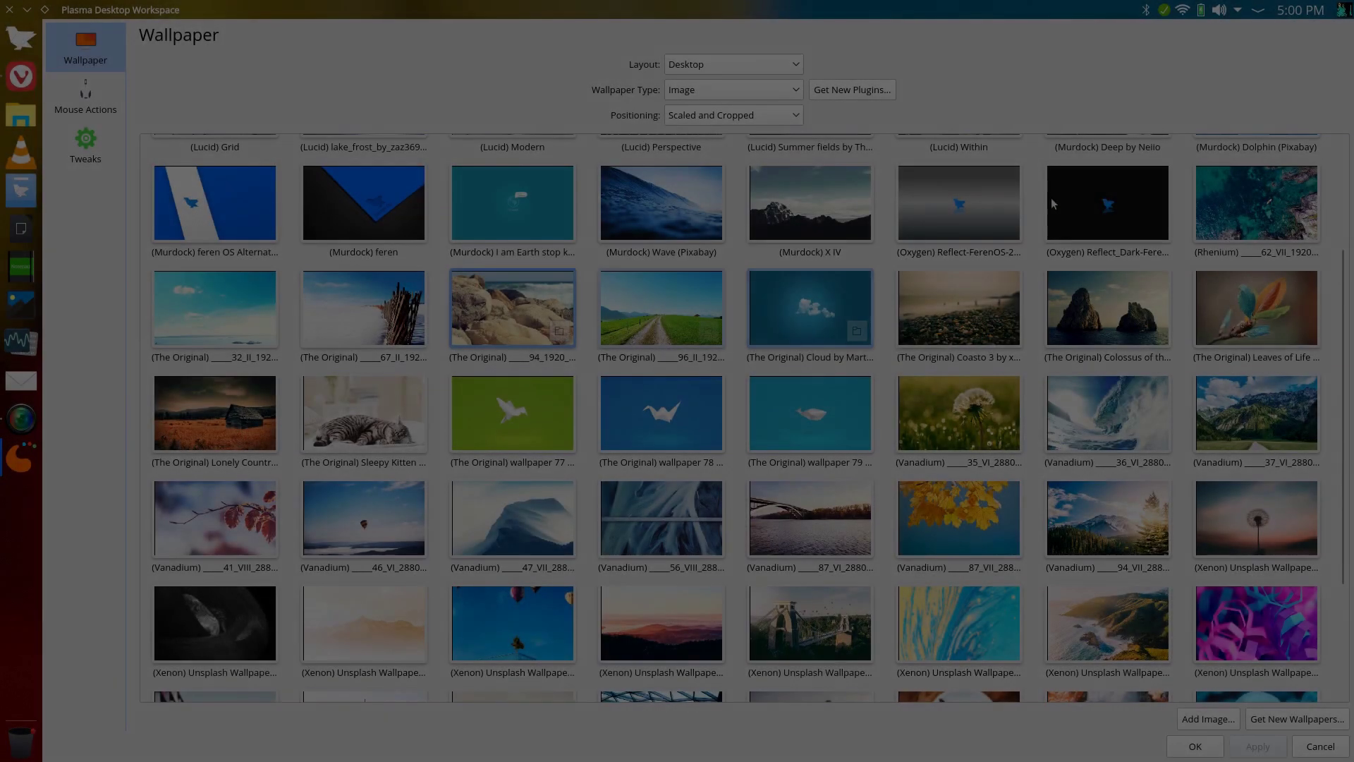
click(968, 212)
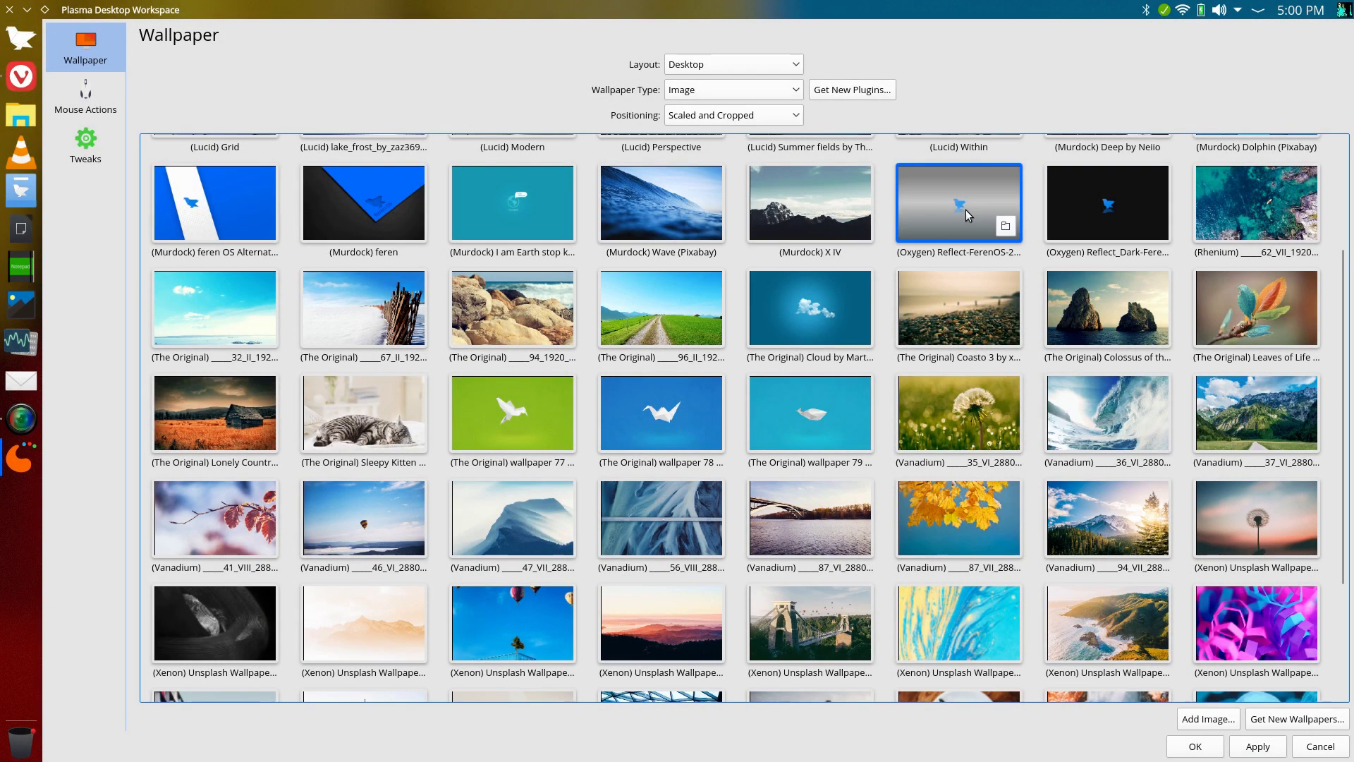
click(1257, 746)
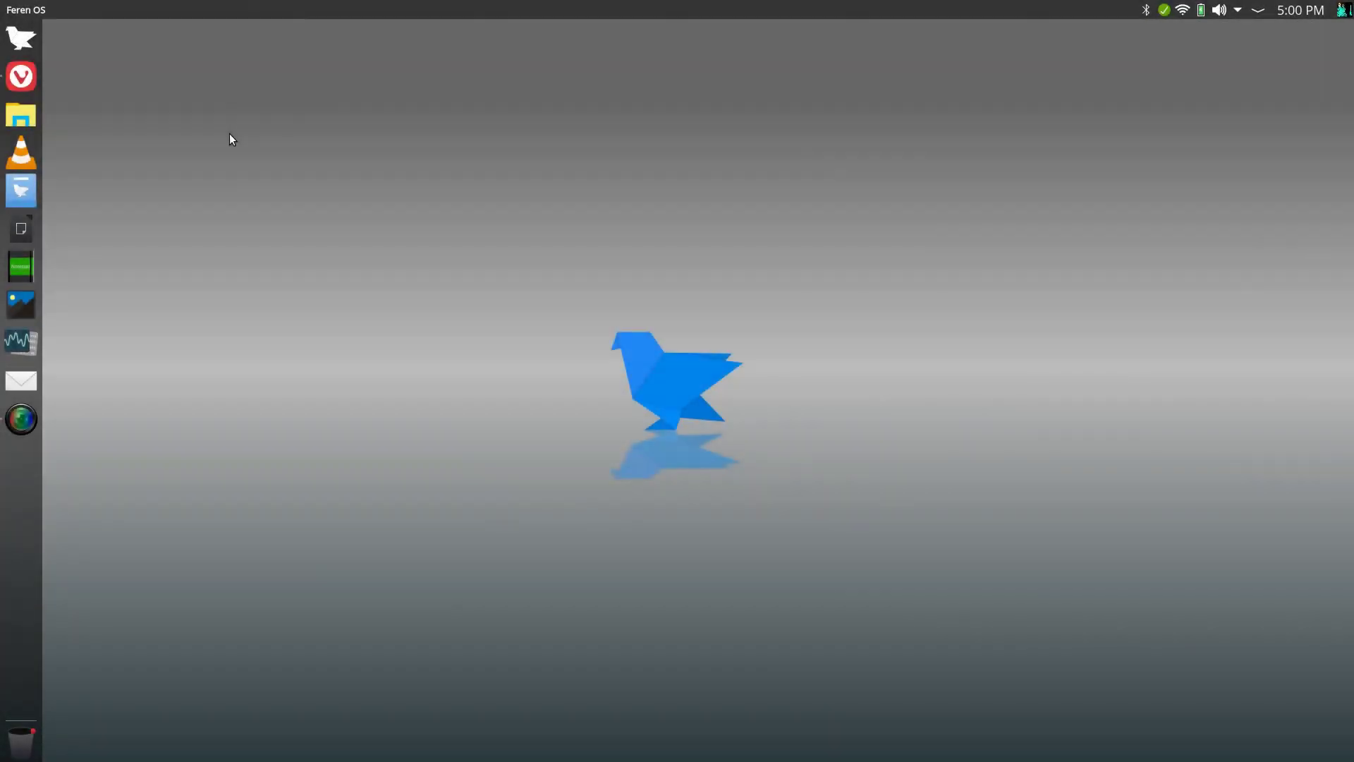
- Browse the launcher's Development, Graphics and Internet applications, open Web Browser Manager to view the offered browsers, and close it
click(23, 42)
mouse_move(1097, 312)
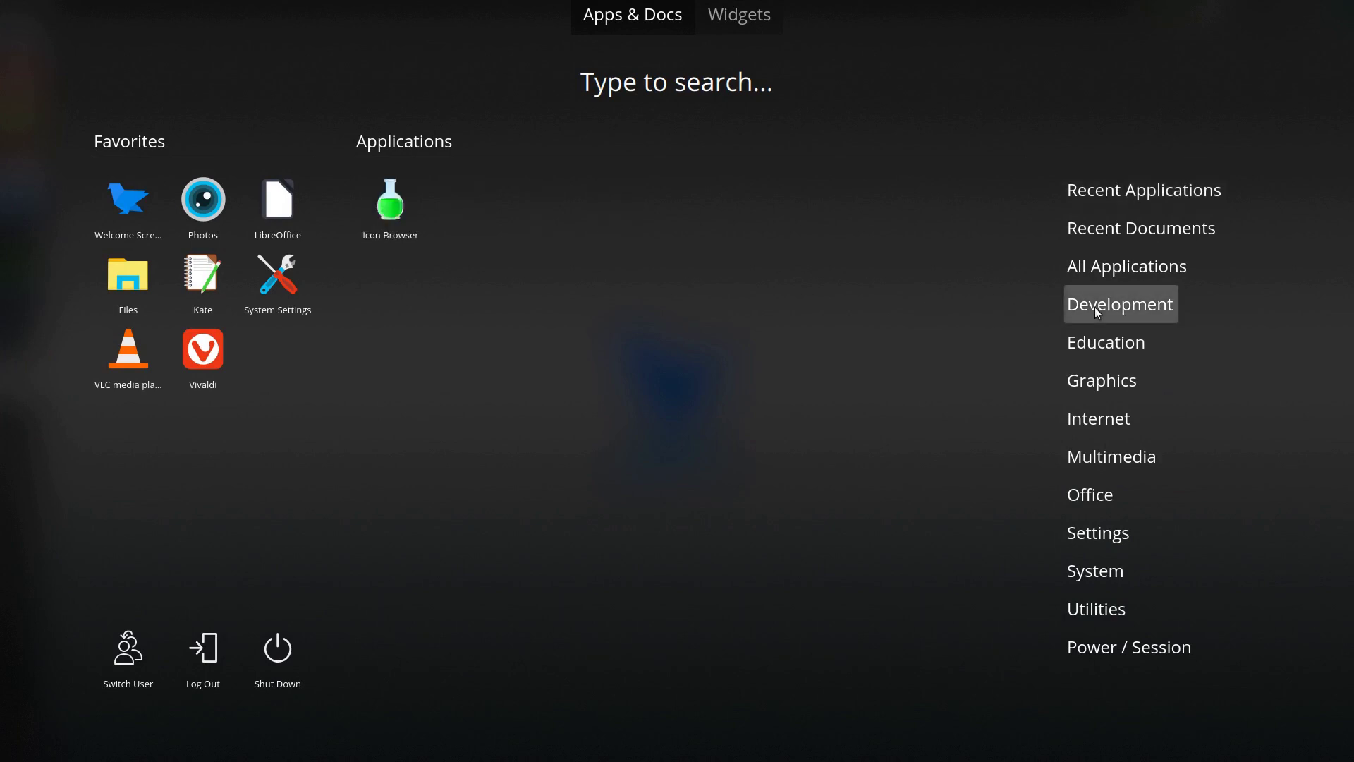
mouse_move(1117, 352)
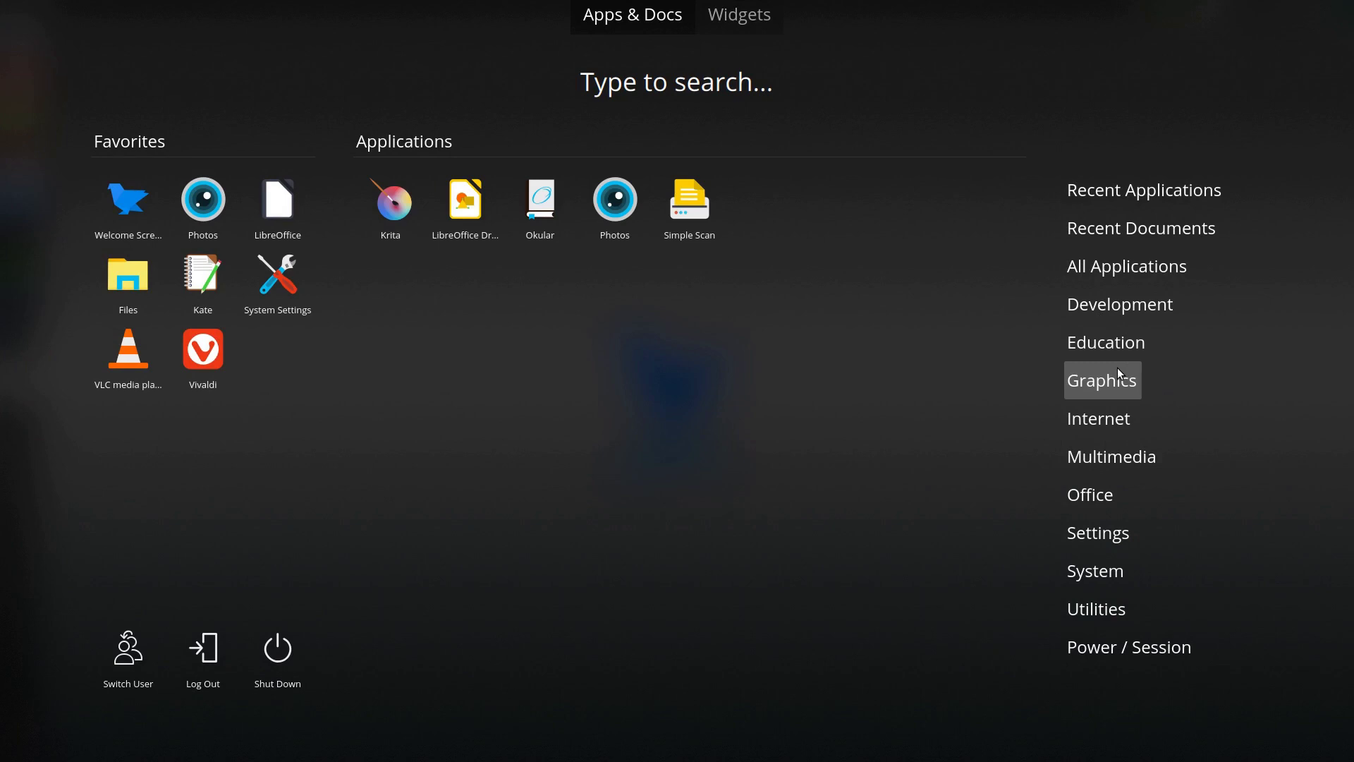
mouse_move(1114, 406)
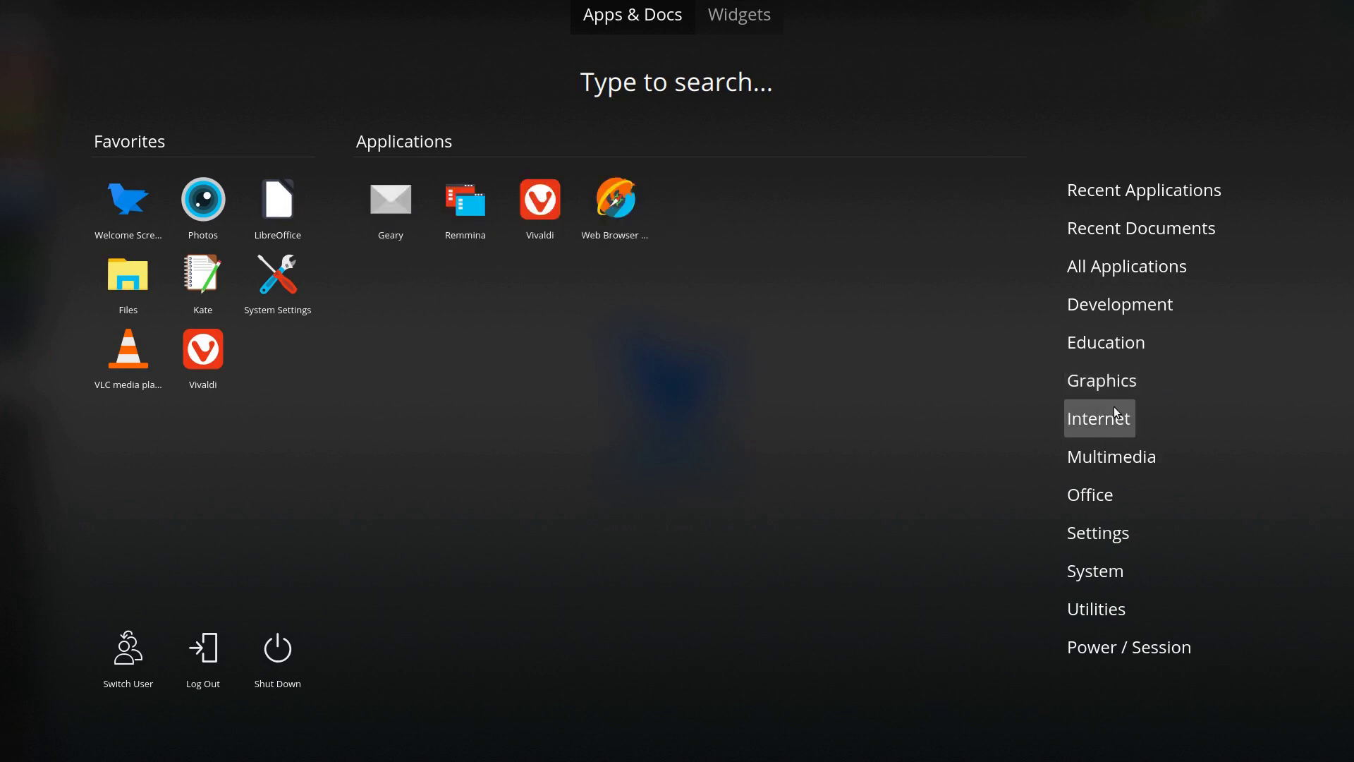
click(628, 215)
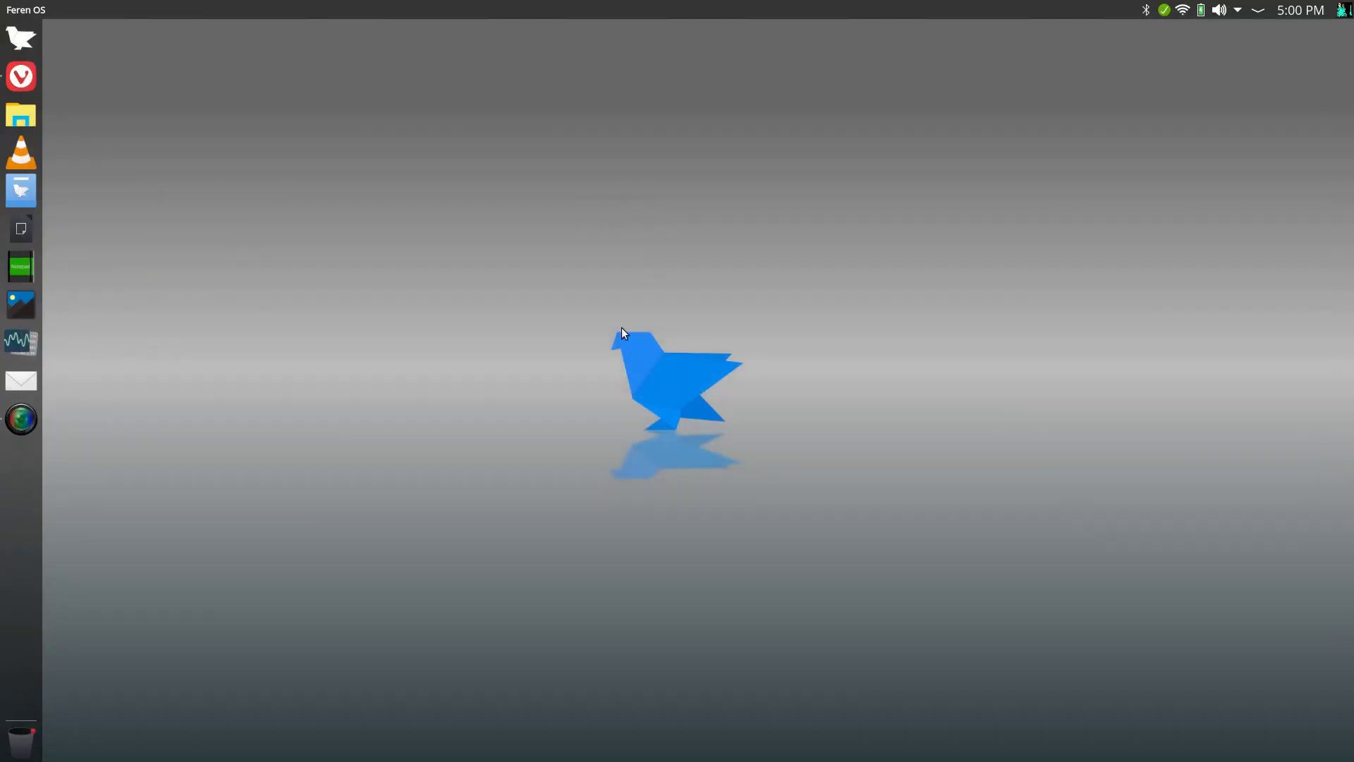
drag(293, 33, 627, 151)
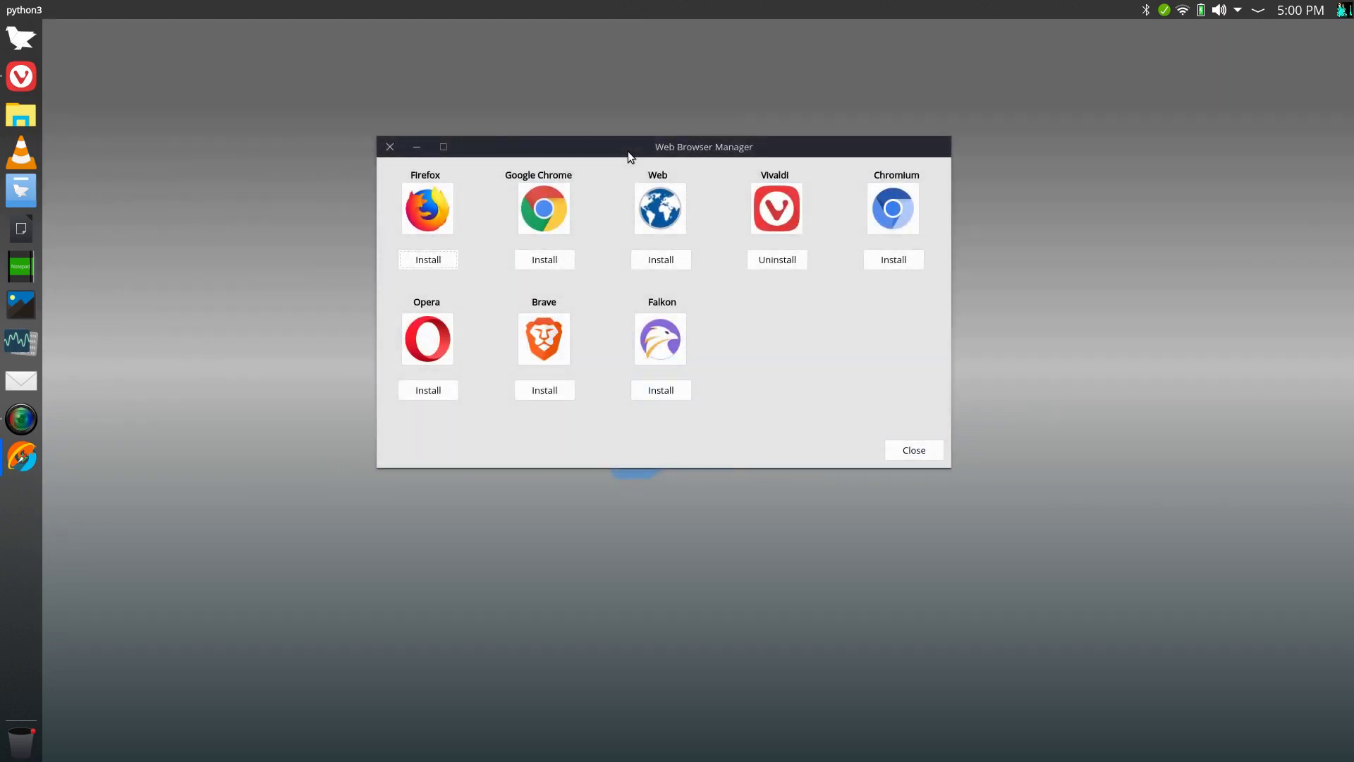
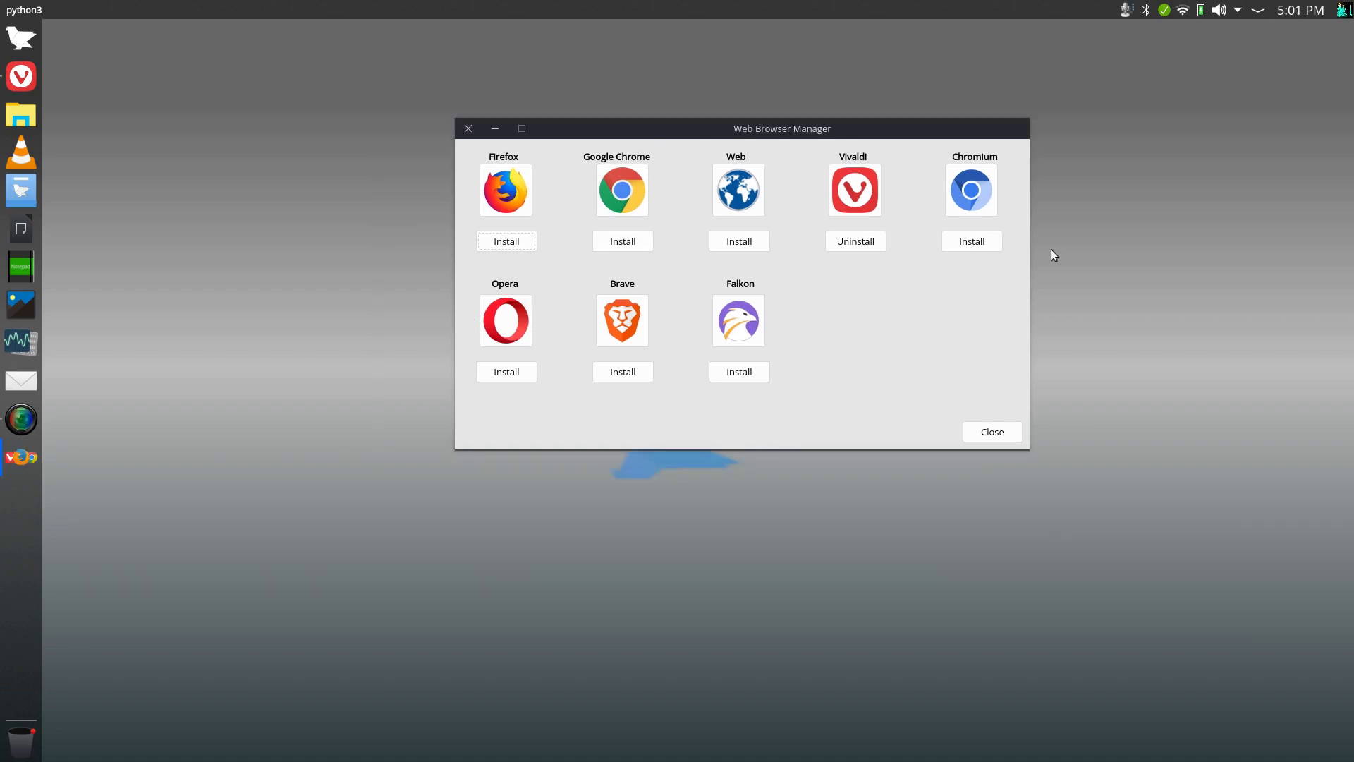
click(987, 434)
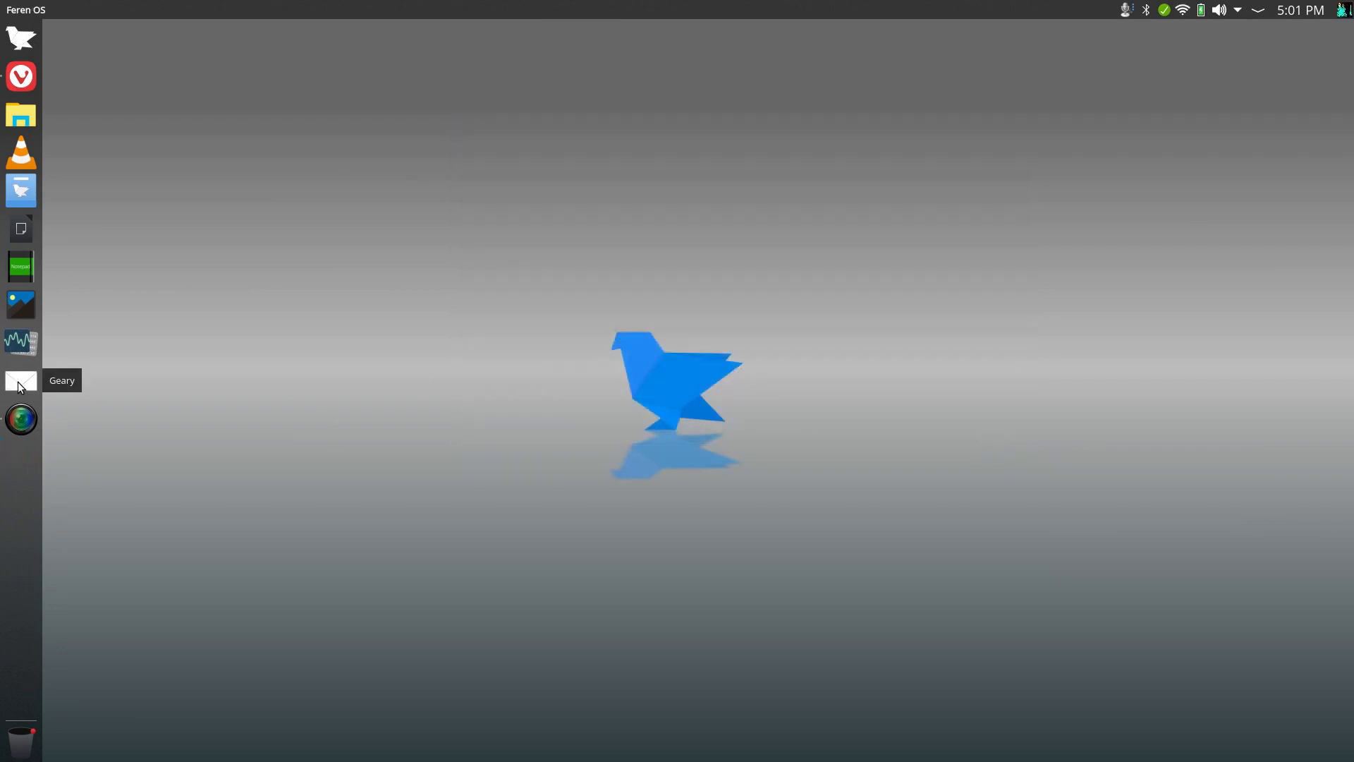
- Look through the Multimedia and Office applications in the launcher and open Calendar
click(22, 37)
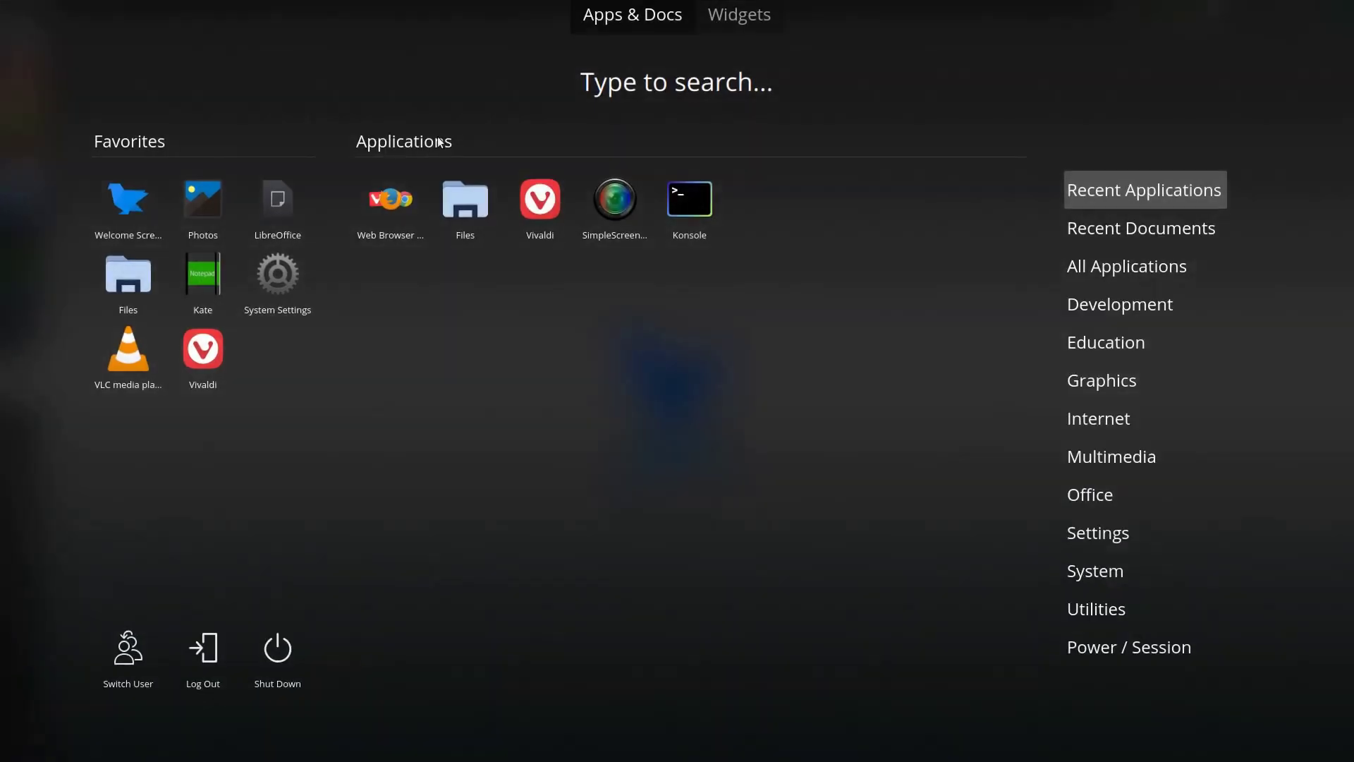
click(1102, 459)
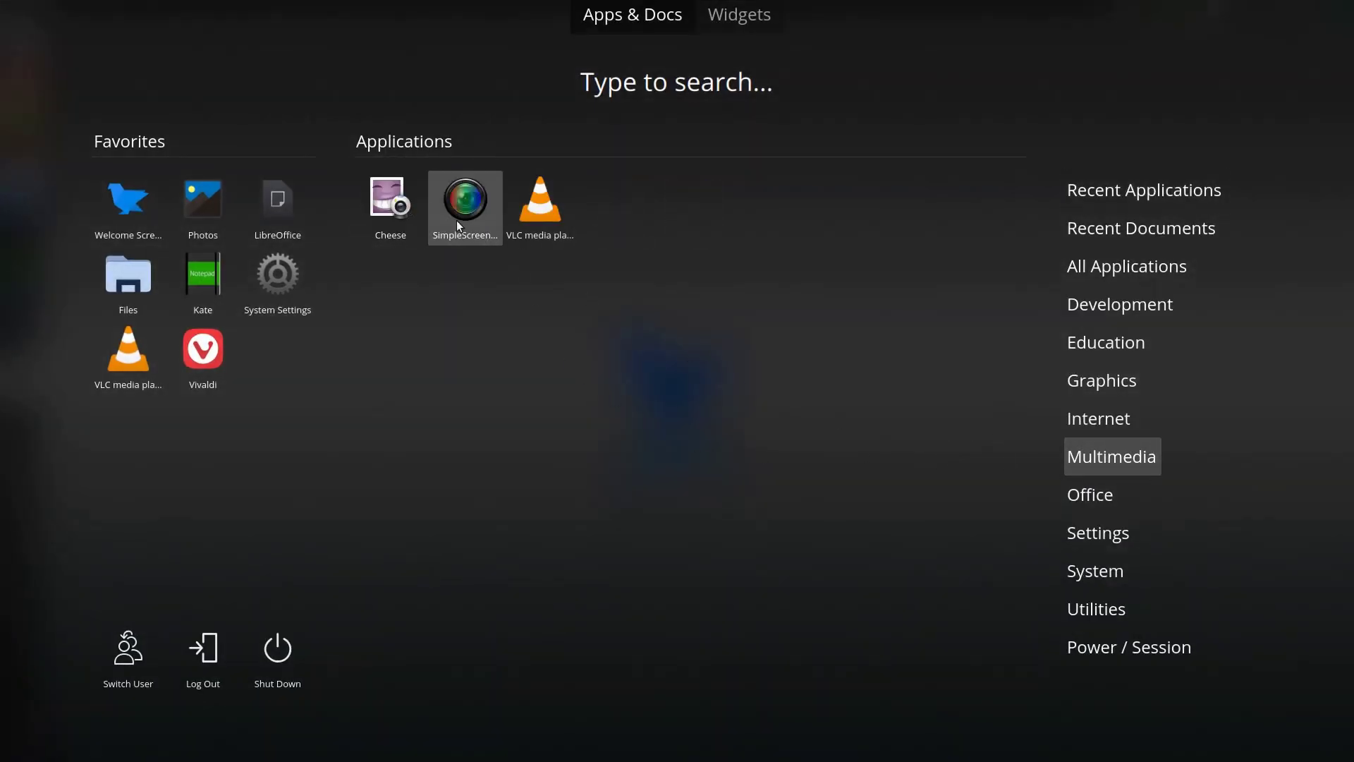
click(1093, 495)
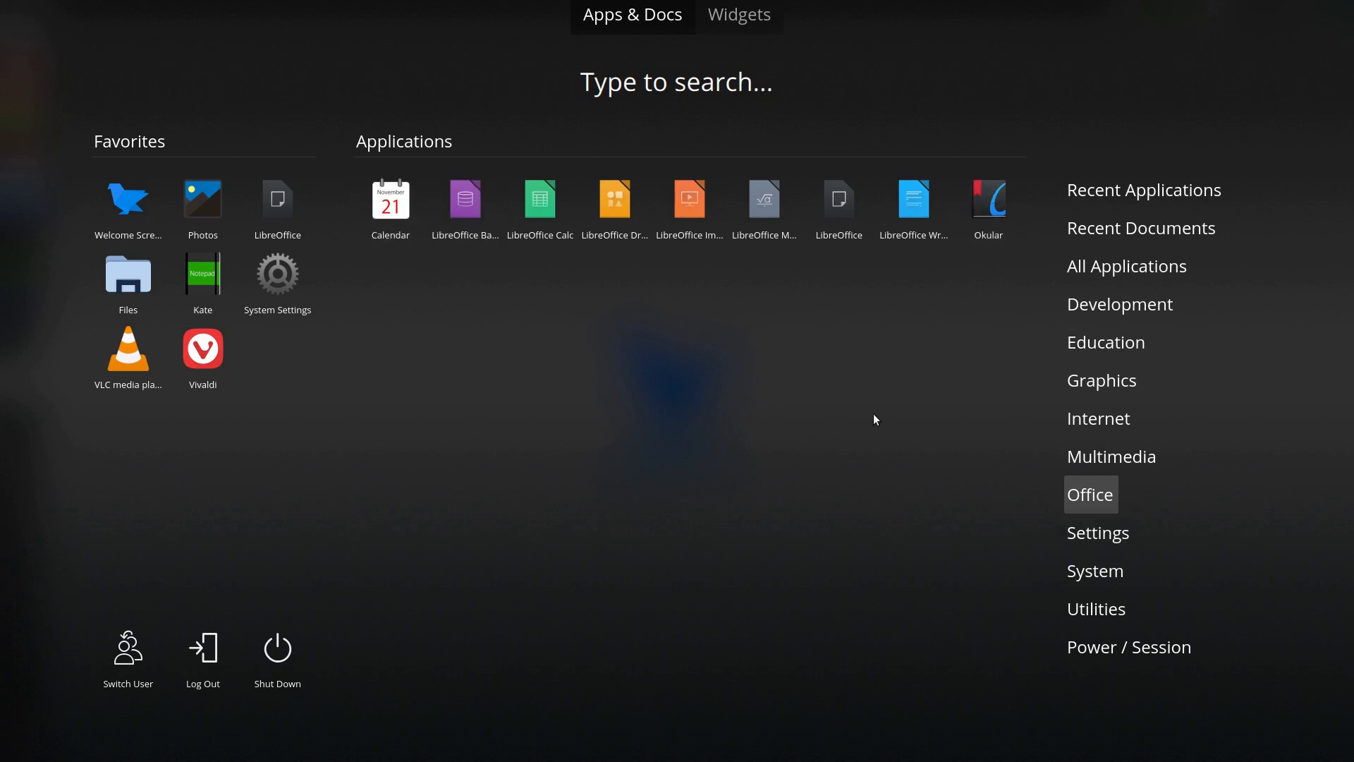
click(400, 198)
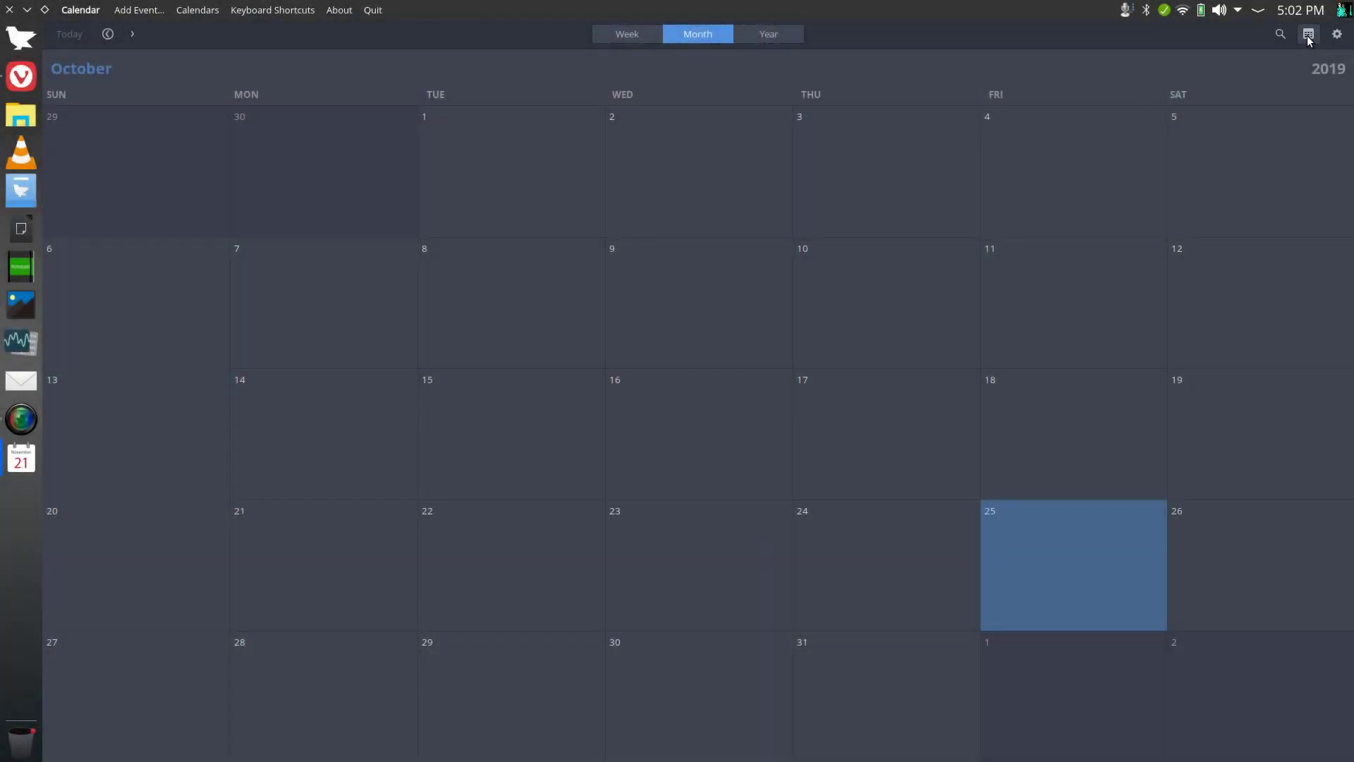
- Open the Calendar Settings, check the online accounts and the options for adding a calendar, and close the settings
click(1308, 34)
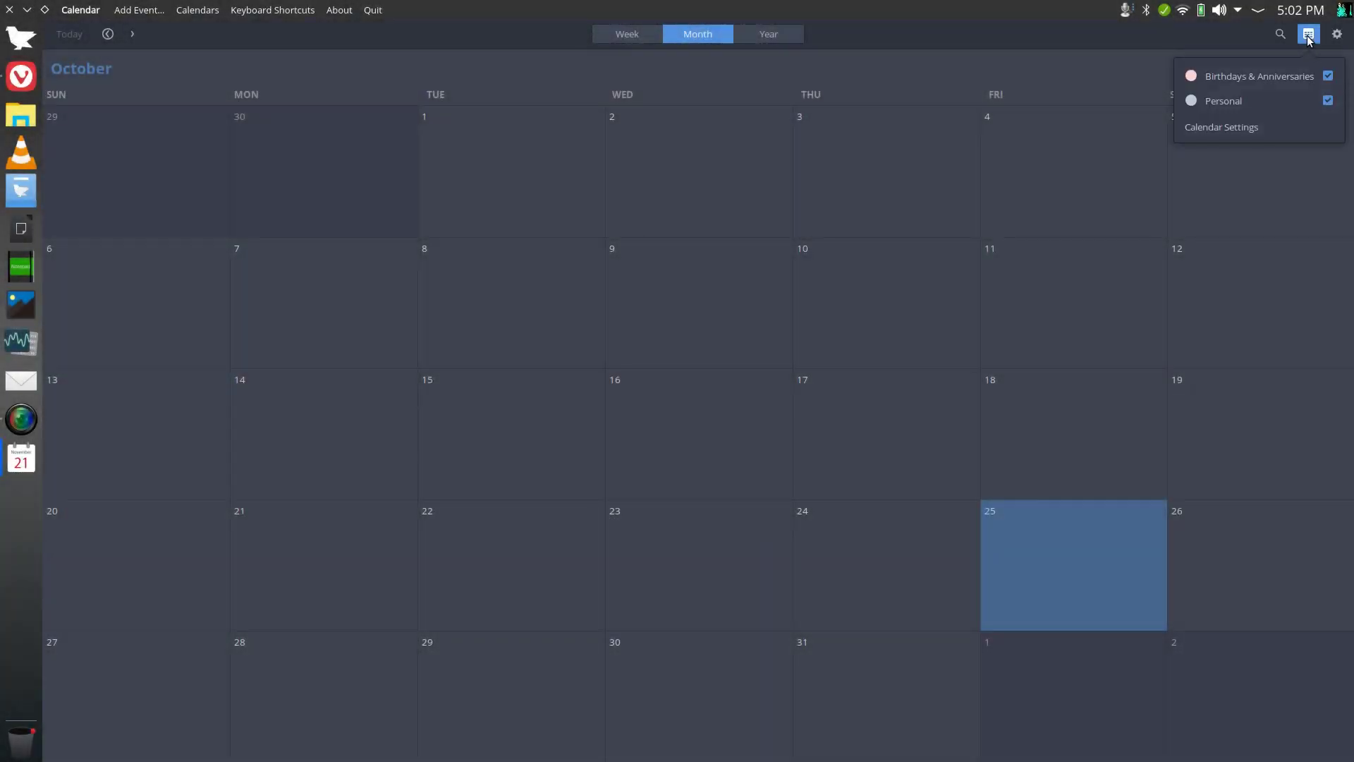
click(1239, 128)
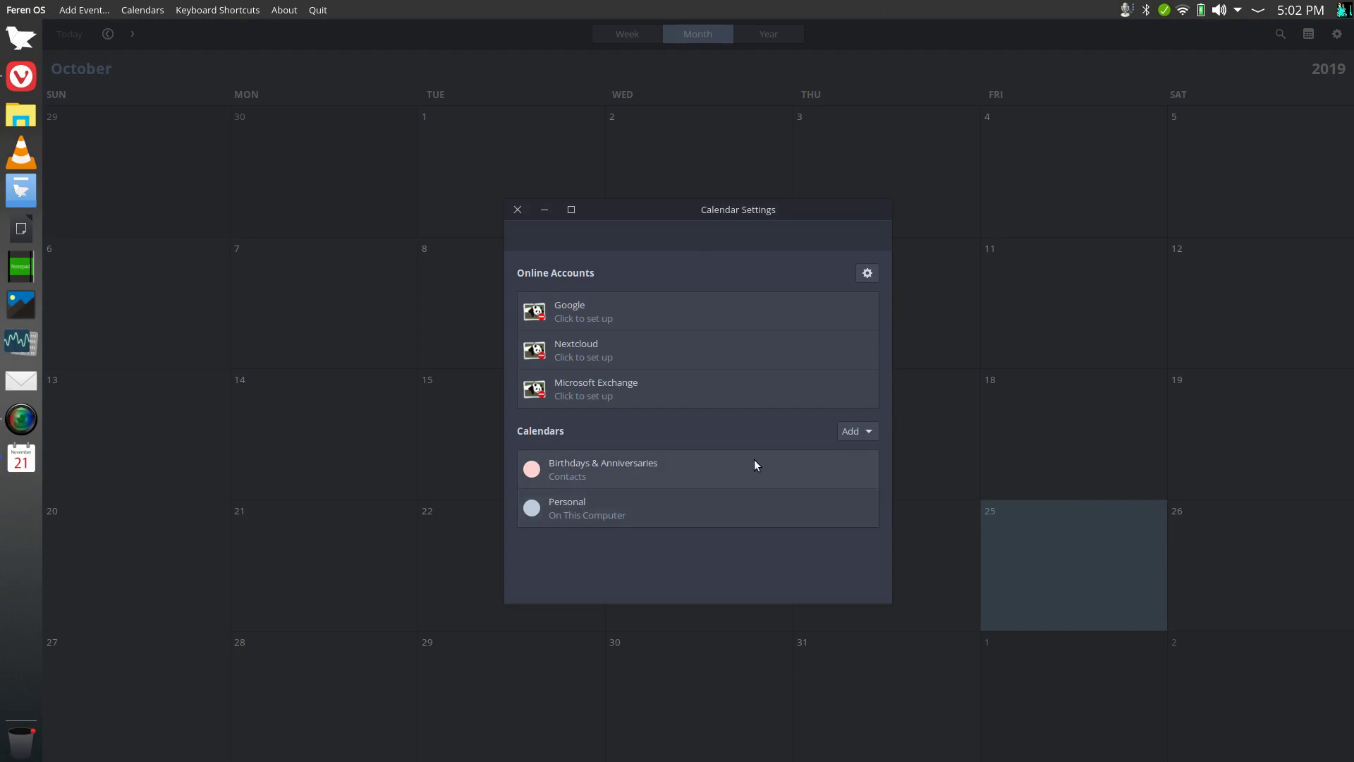
click(854, 432)
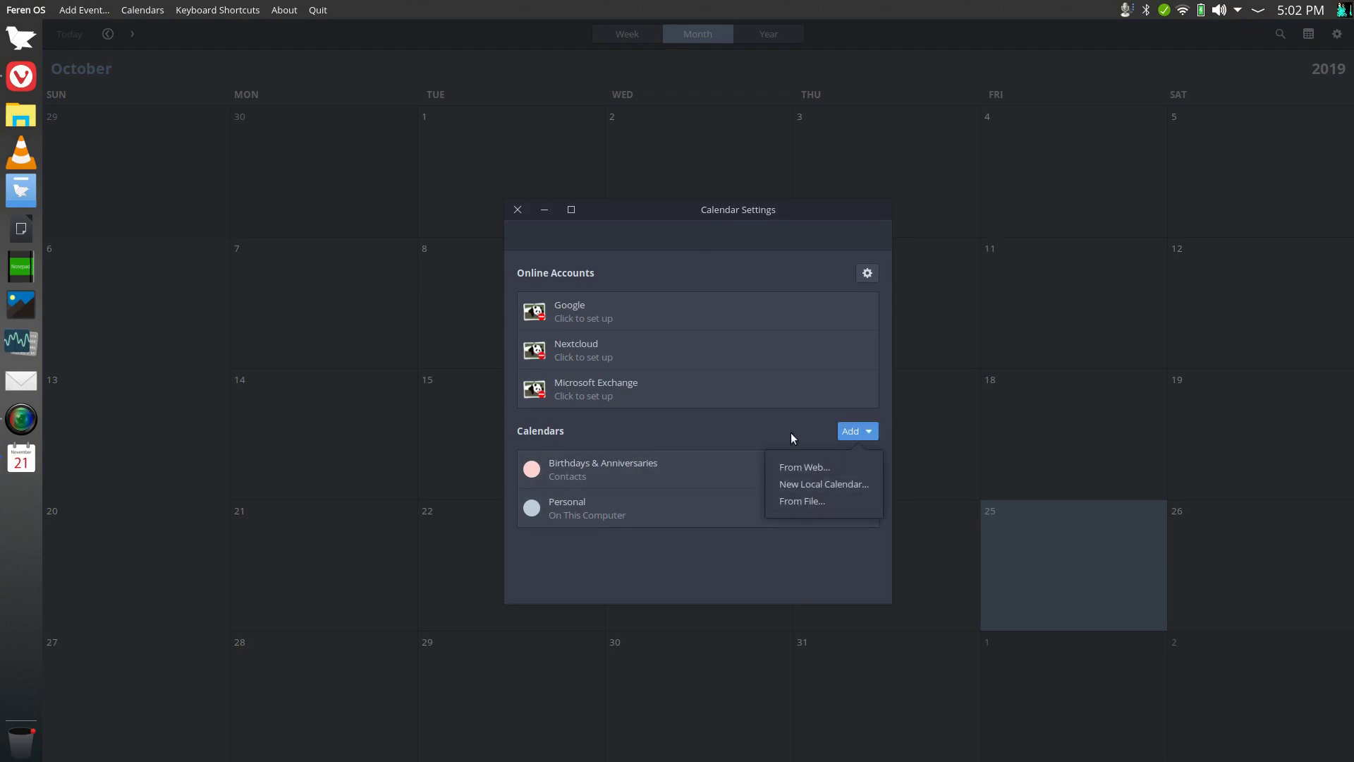
click(793, 323)
click(517, 210)
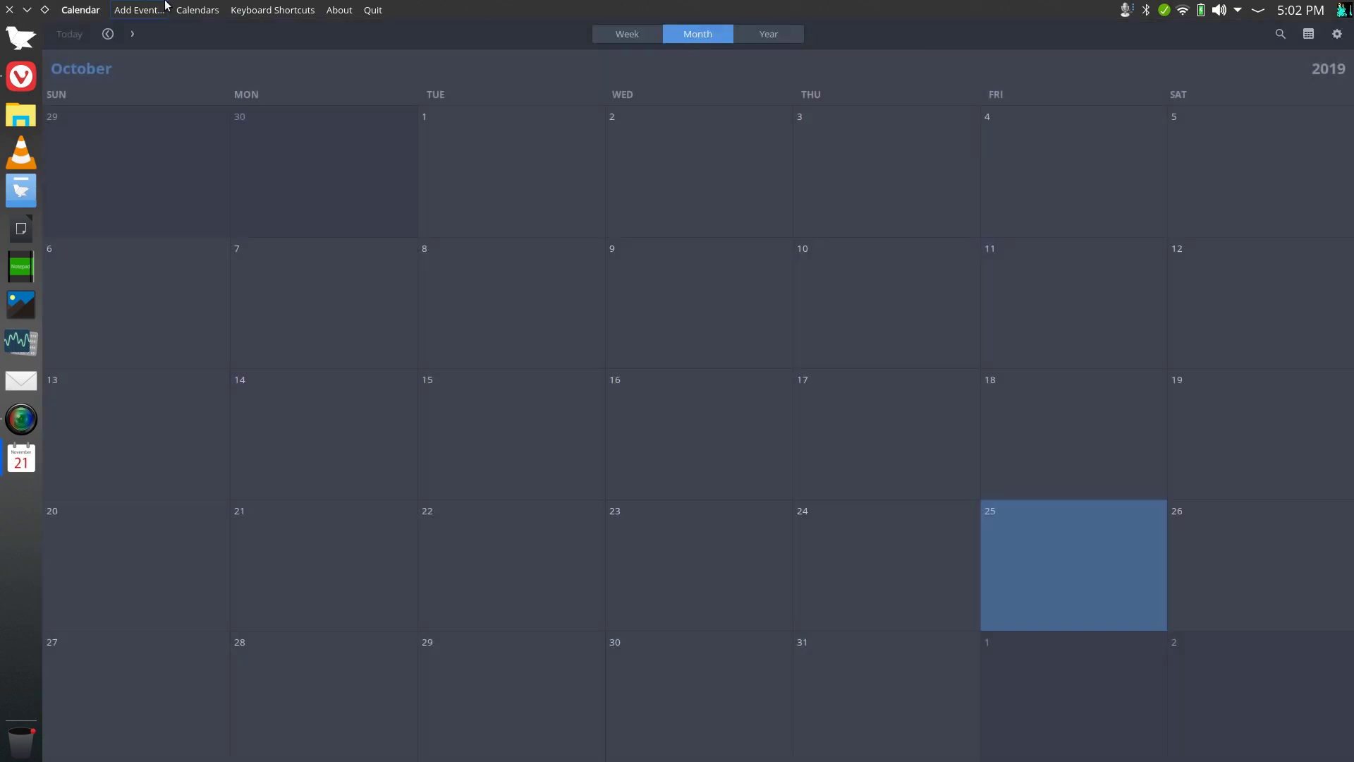
- Check Calendar's keyboard shortcuts and close Calendar
click(275, 10)
click(596, 311)
click(9, 10)
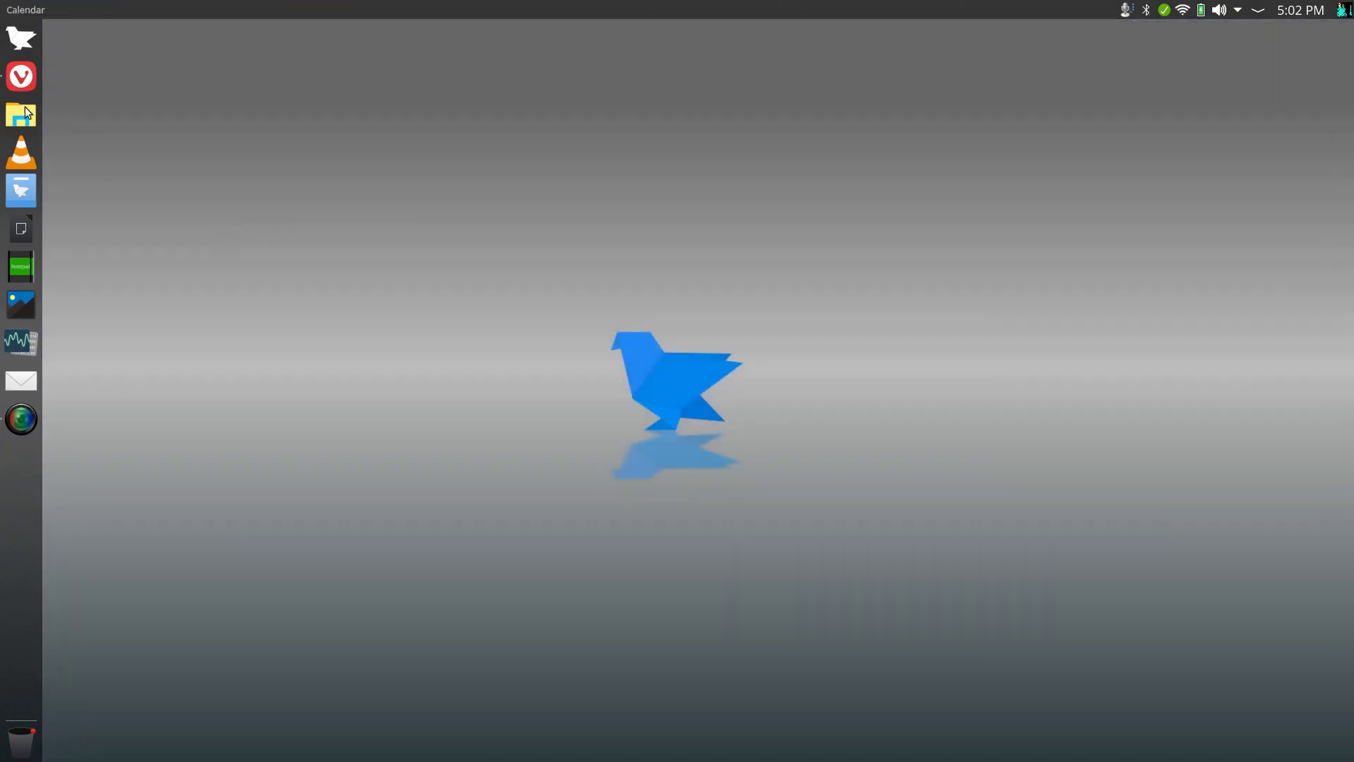
- Open the Home folder in Files, check its editing commands, and move the window towards the middle of the desktop
click(21, 115)
click(73, 10)
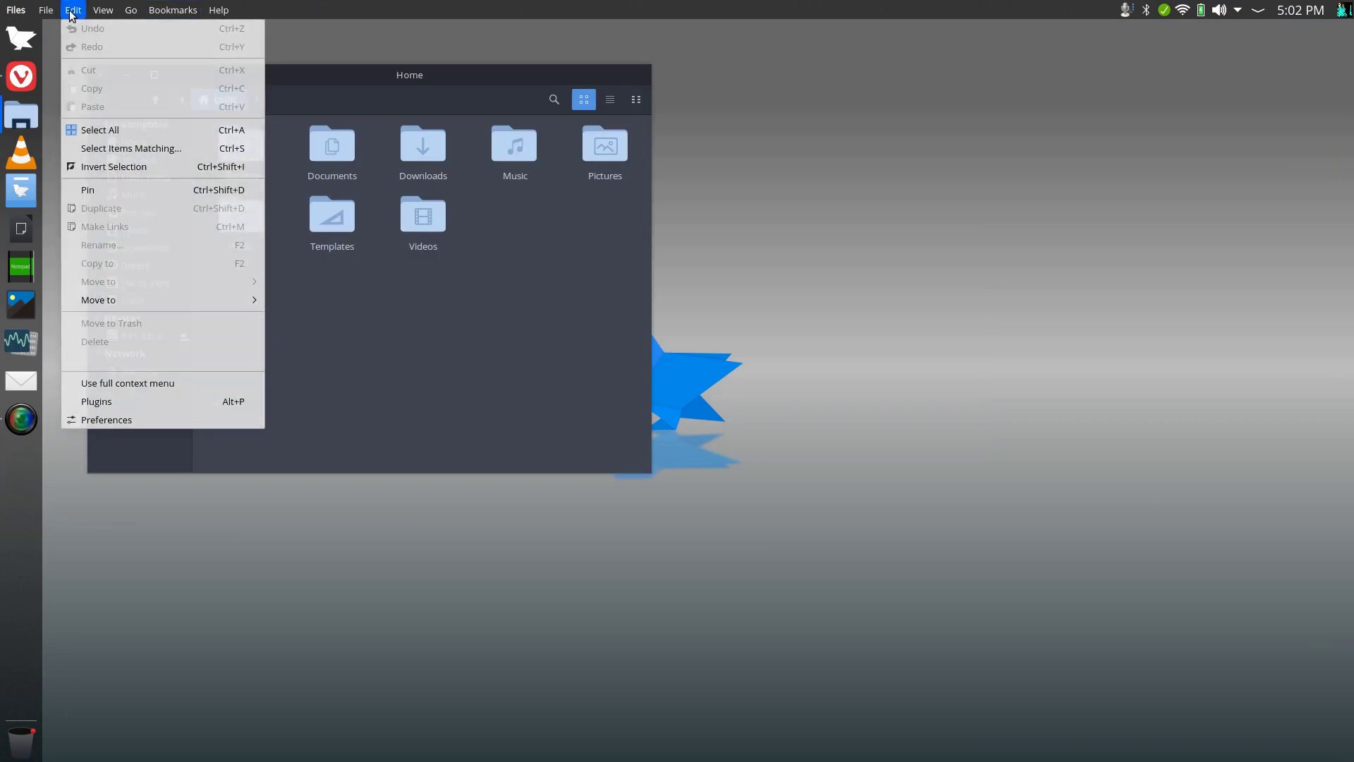
click(492, 392)
drag(334, 81, 586, 165)
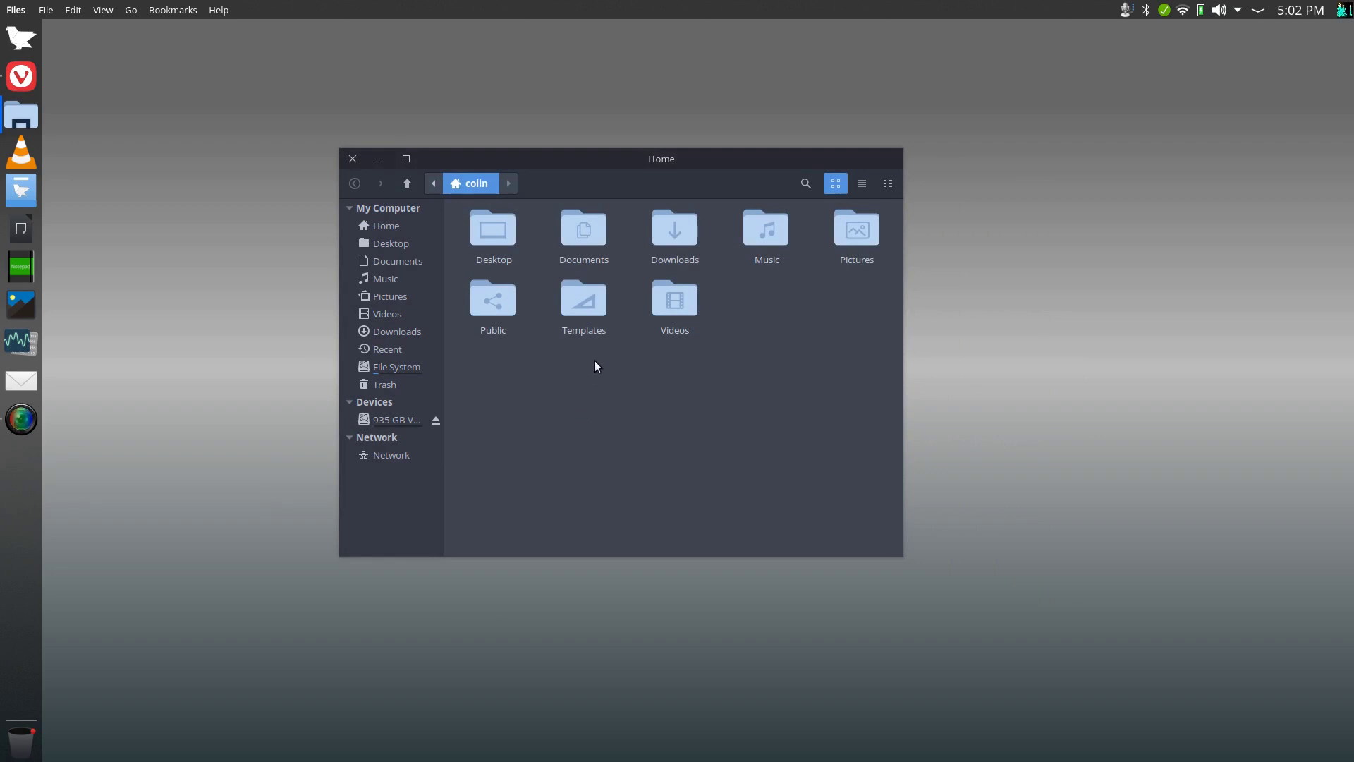
- Examine the actions available for the Templates and Desktop folders, including the editing commands and Preferences entry of Files
right_click(575, 304)
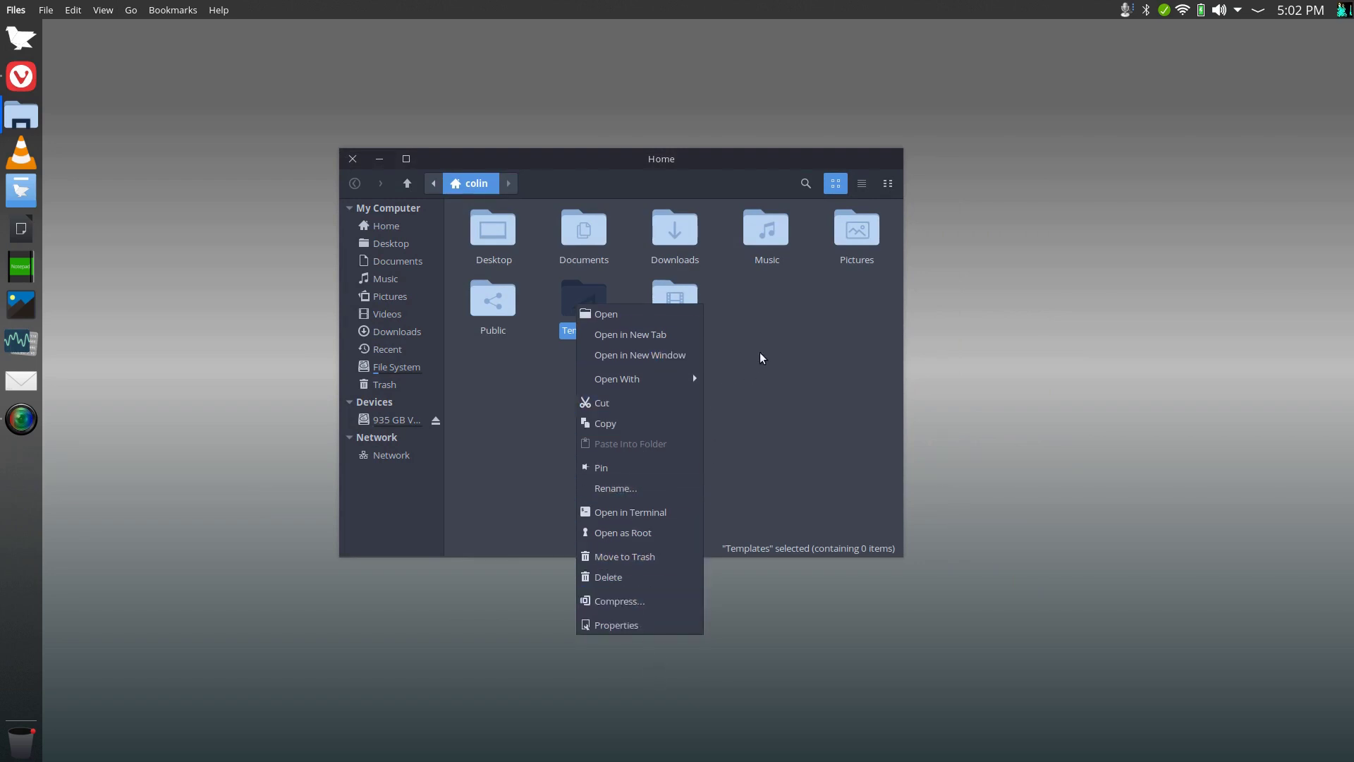
key(Escape)
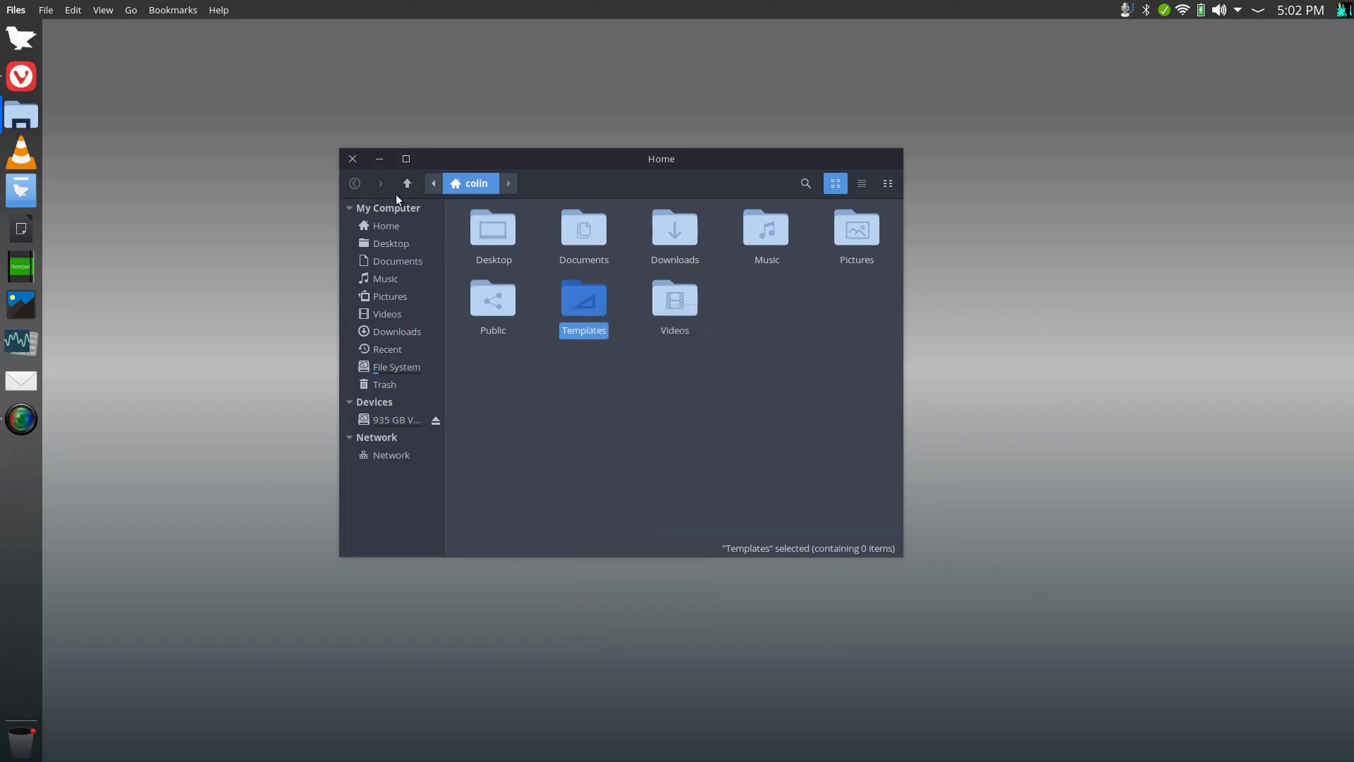
click(67, 13)
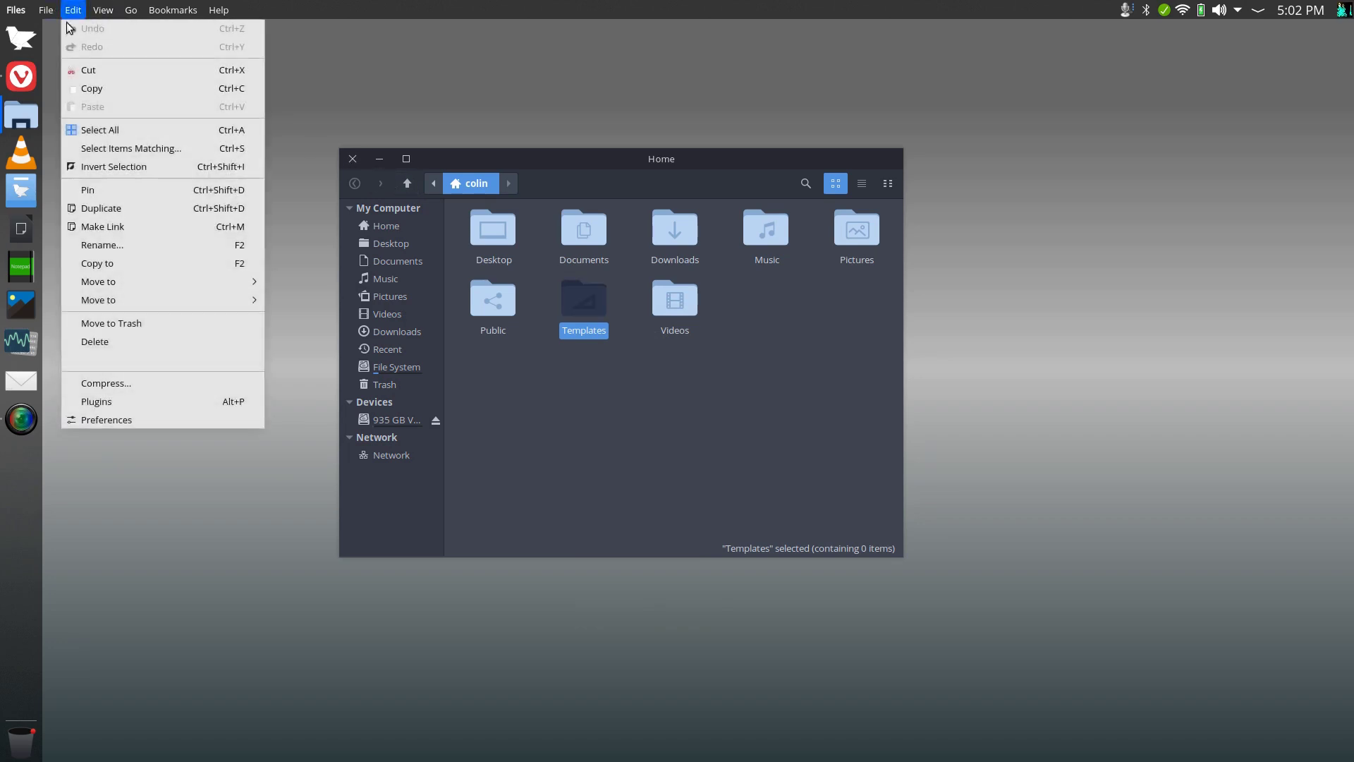
click(134, 420)
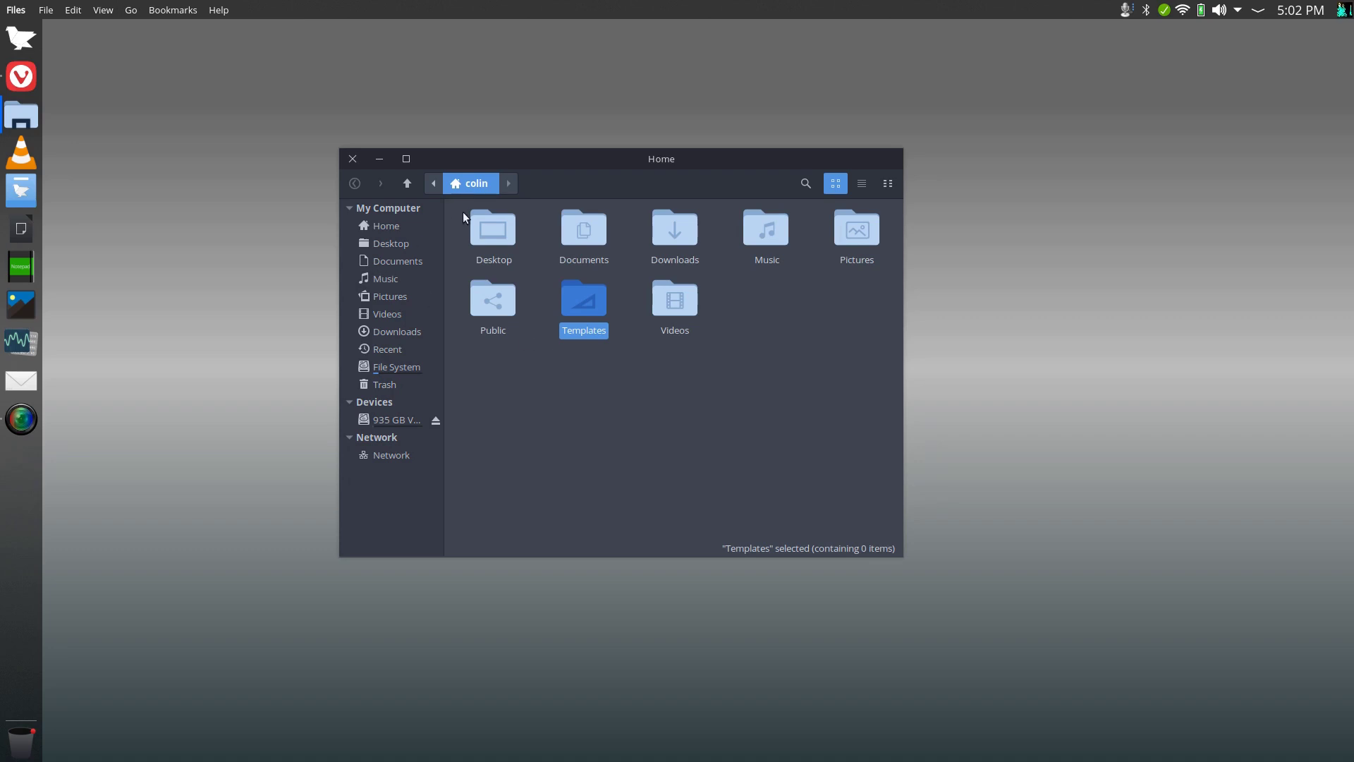
right_click(492, 228)
click(752, 387)
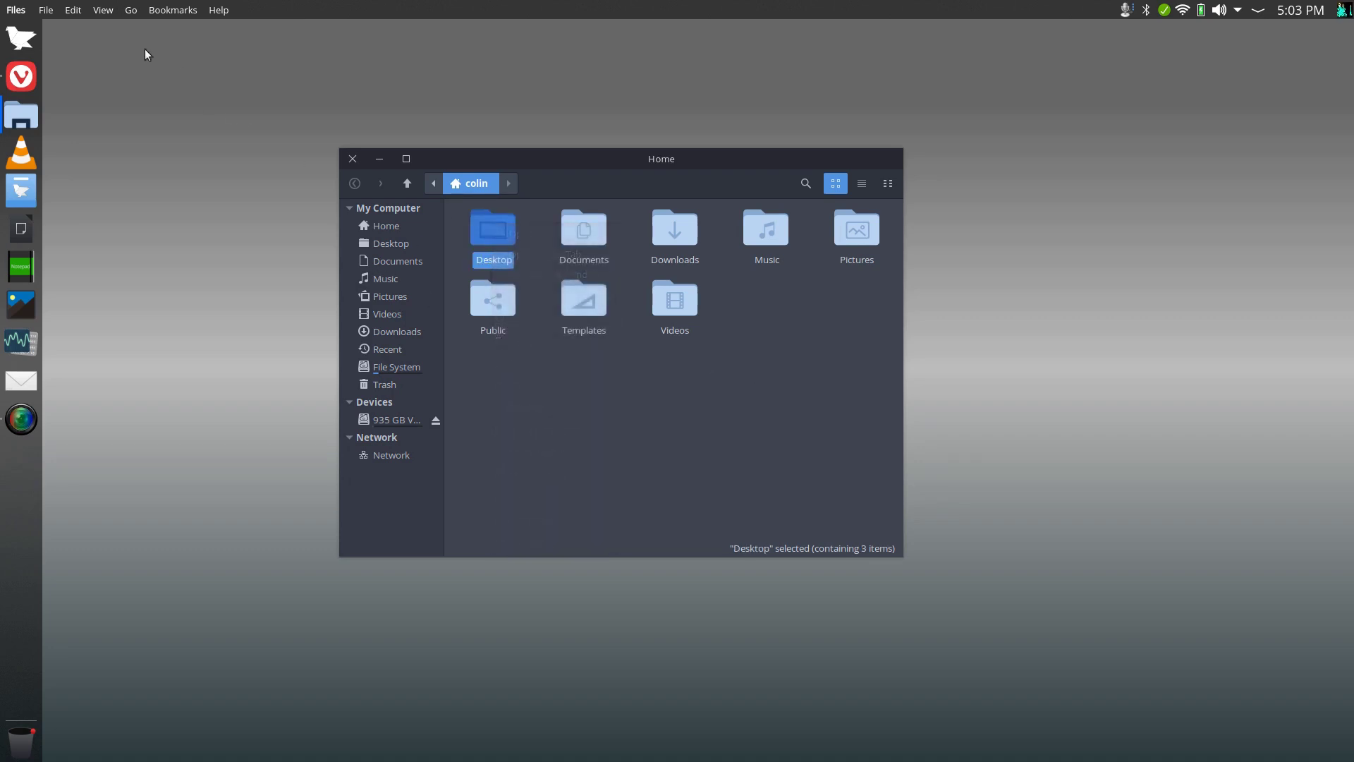
- Close the Home file window and open a fresh file manager window
click(76, 10)
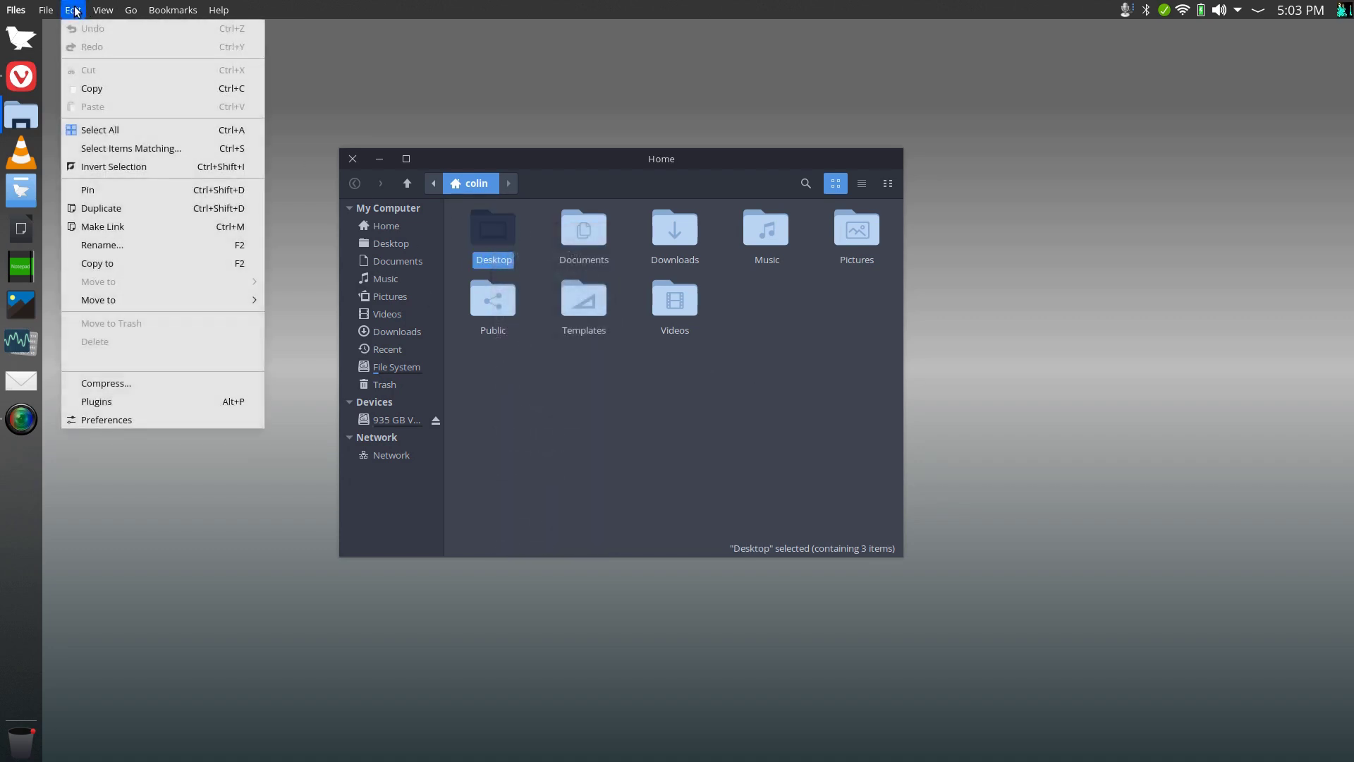
click(106, 421)
click(352, 158)
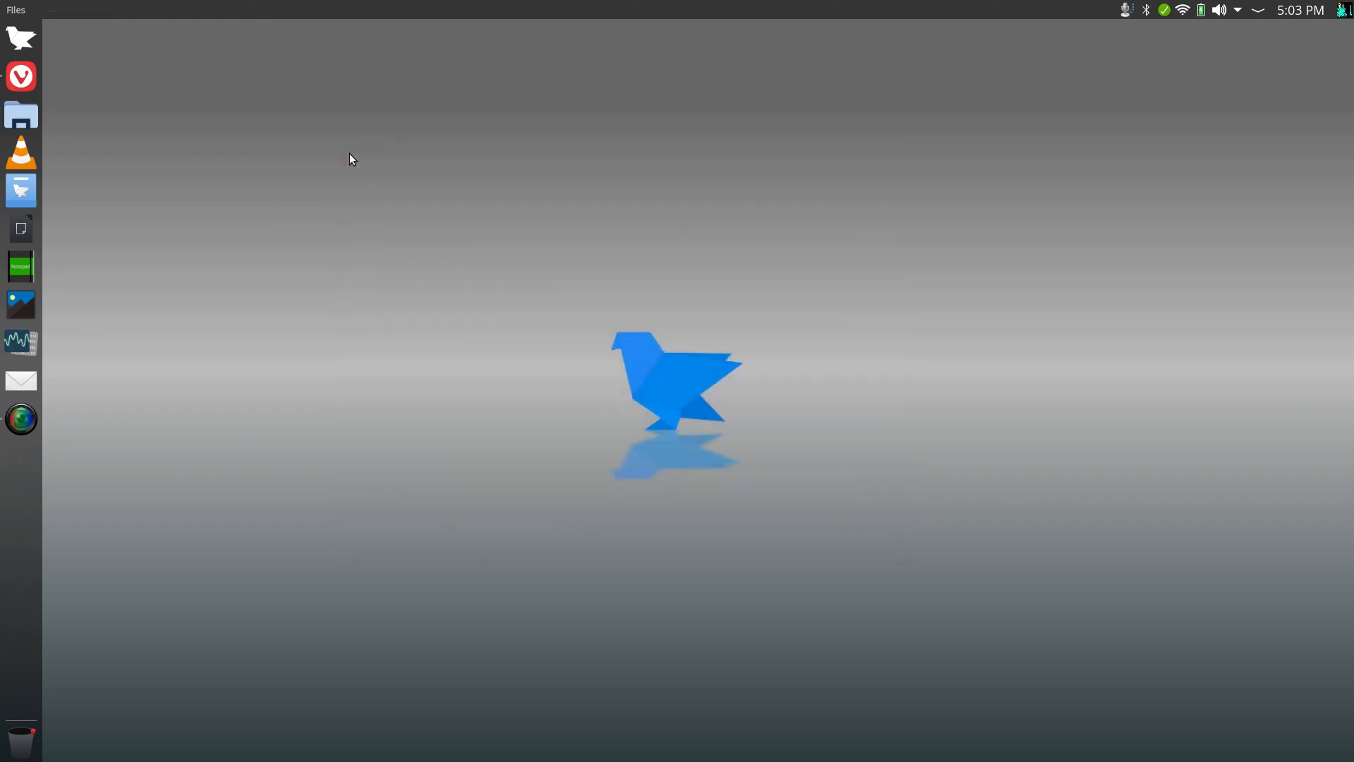
click(21, 114)
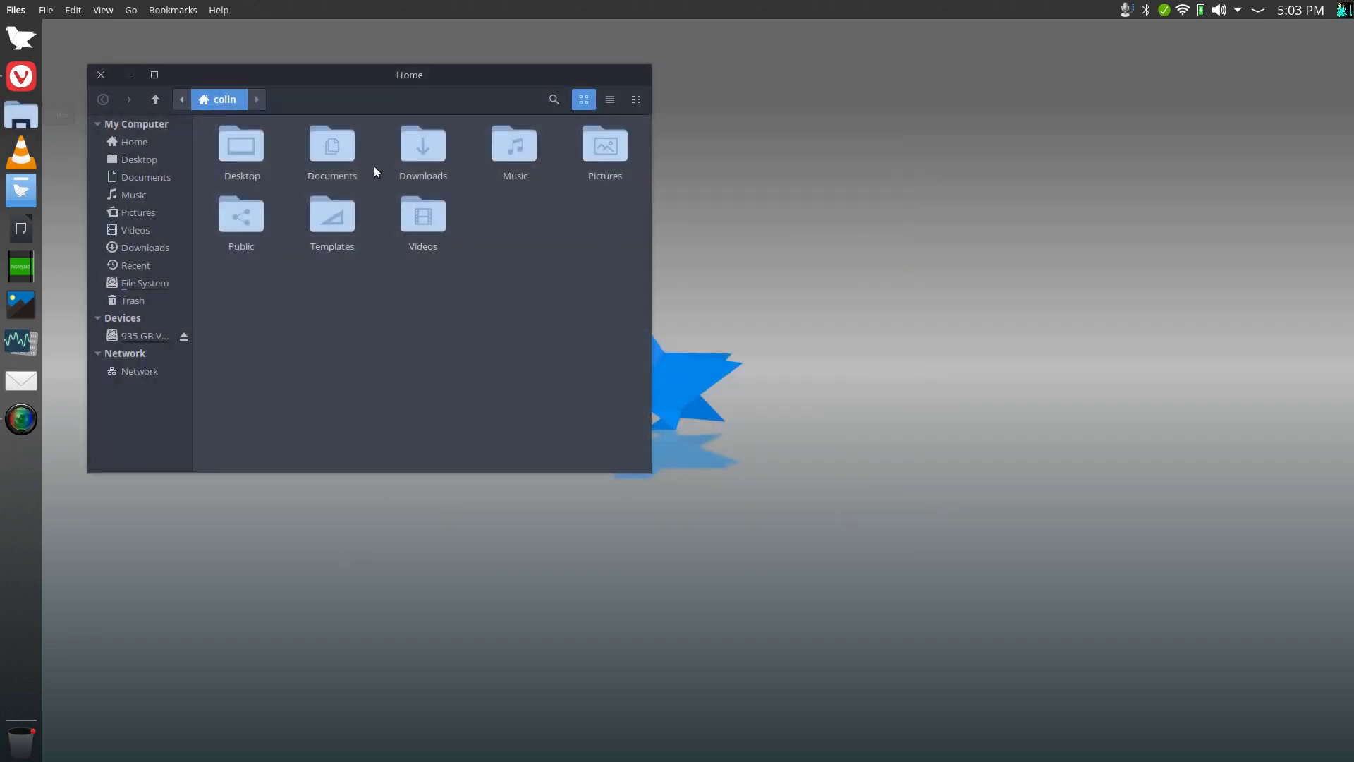
drag(257, 73, 673, 129)
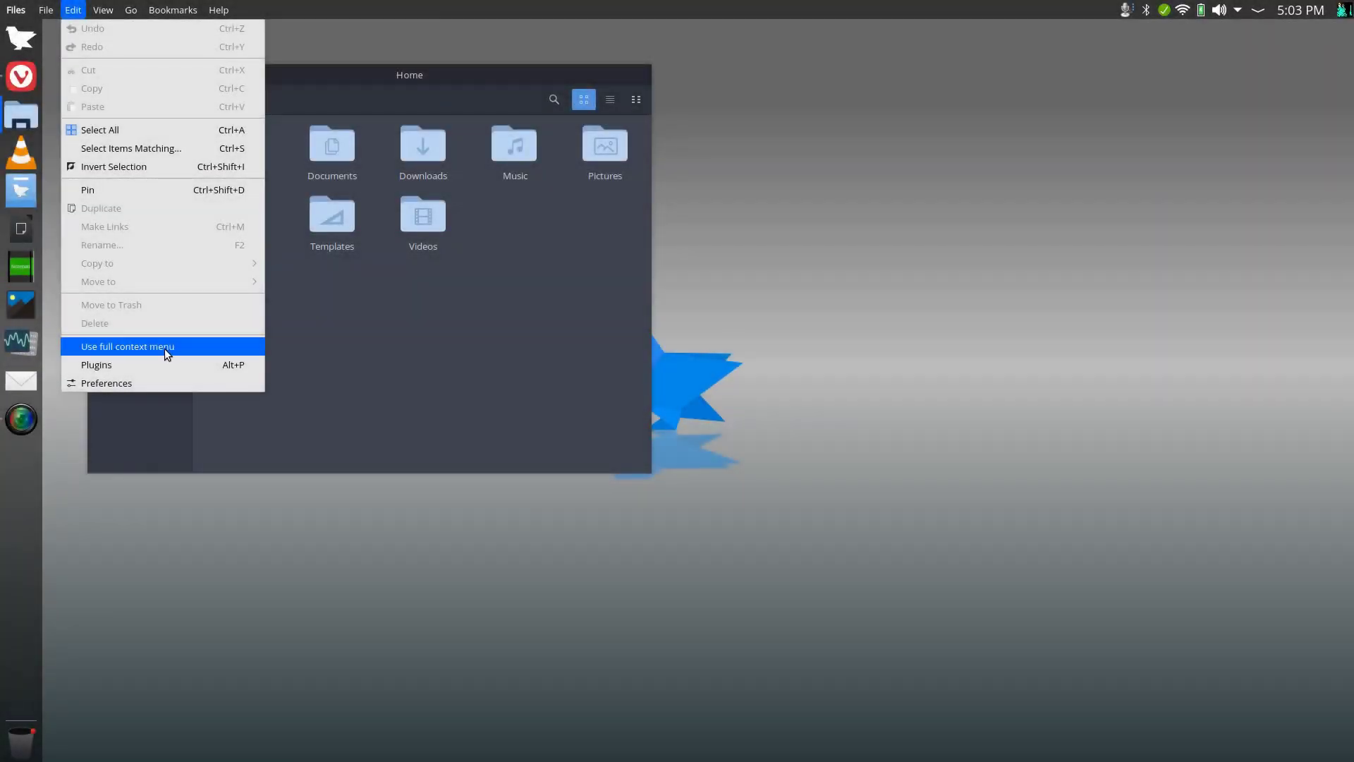
- Turn on the full context menu and view all its entries for the Templates folder
click(145, 344)
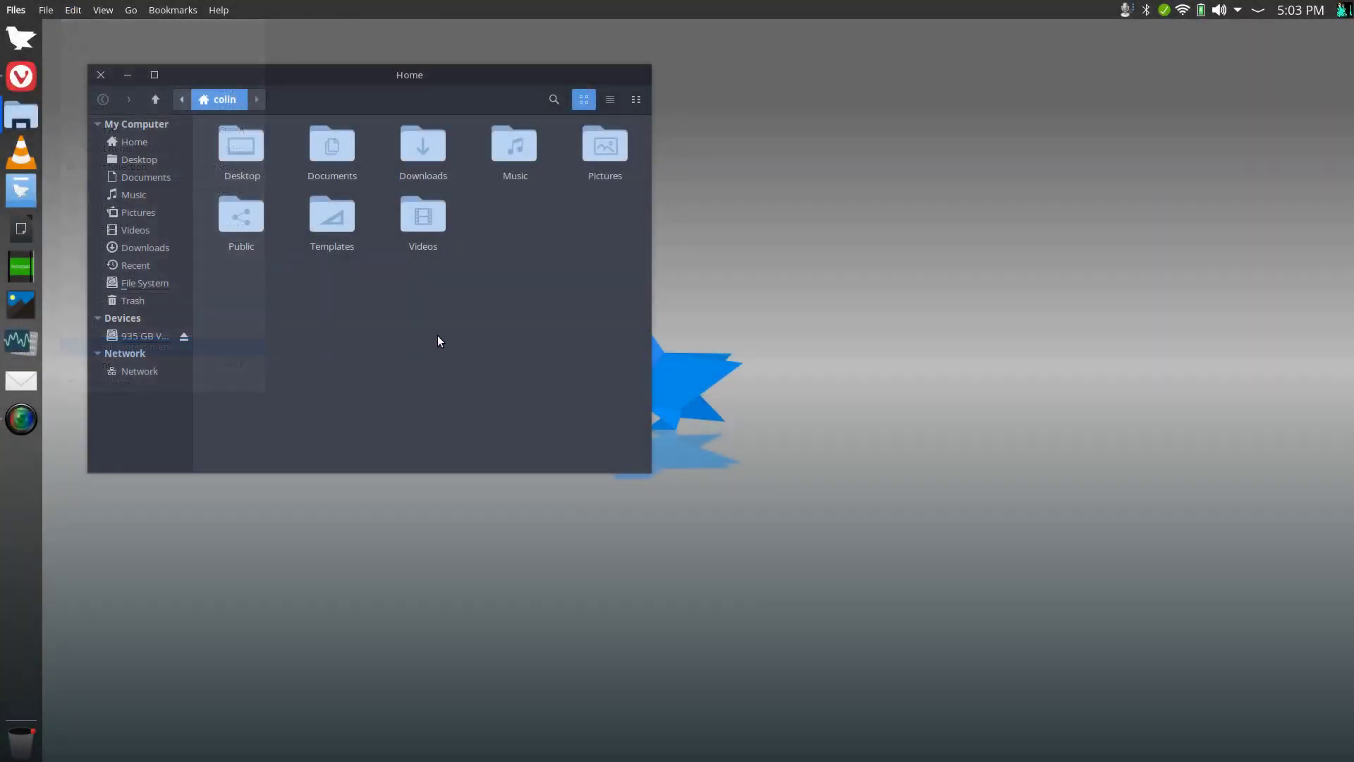
right_click(323, 213)
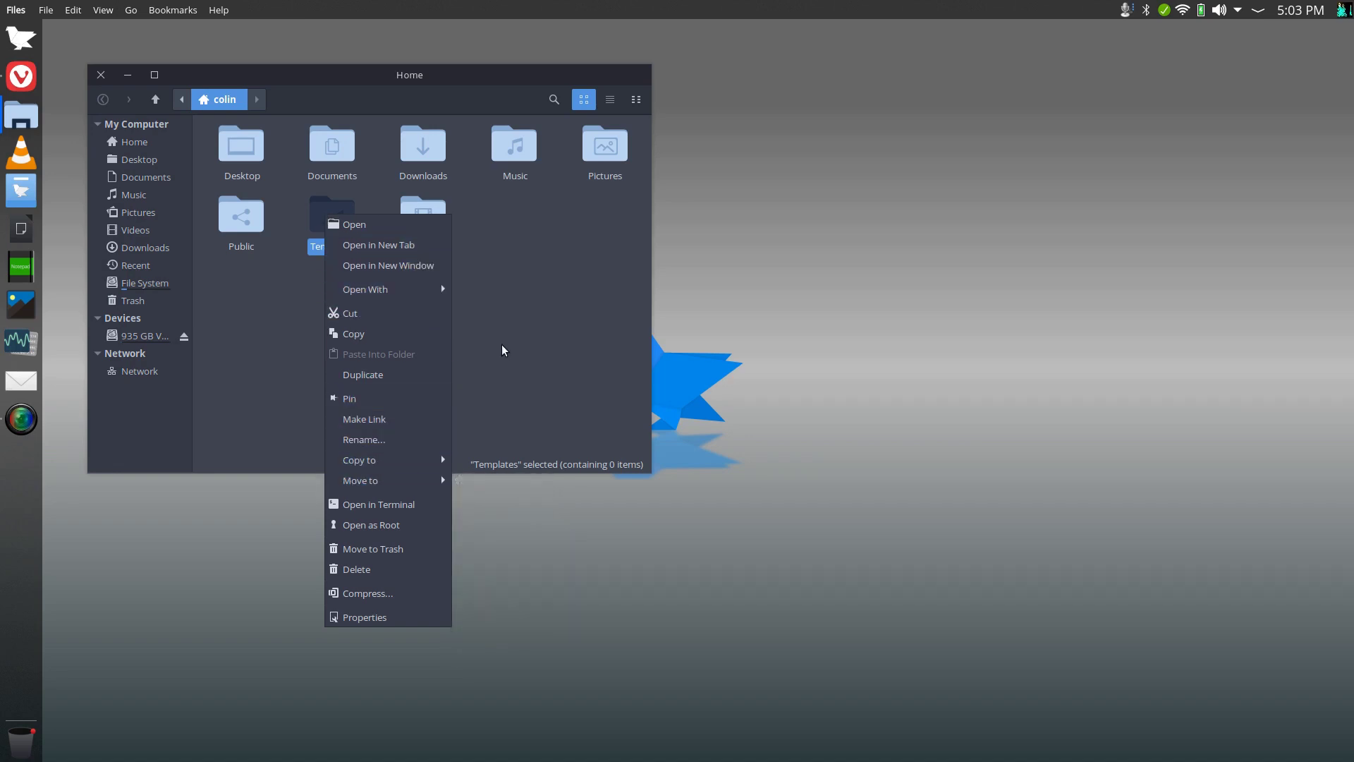
key(Escape)
- Try to open the file manager preferences, and view the program's About information
click(73, 10)
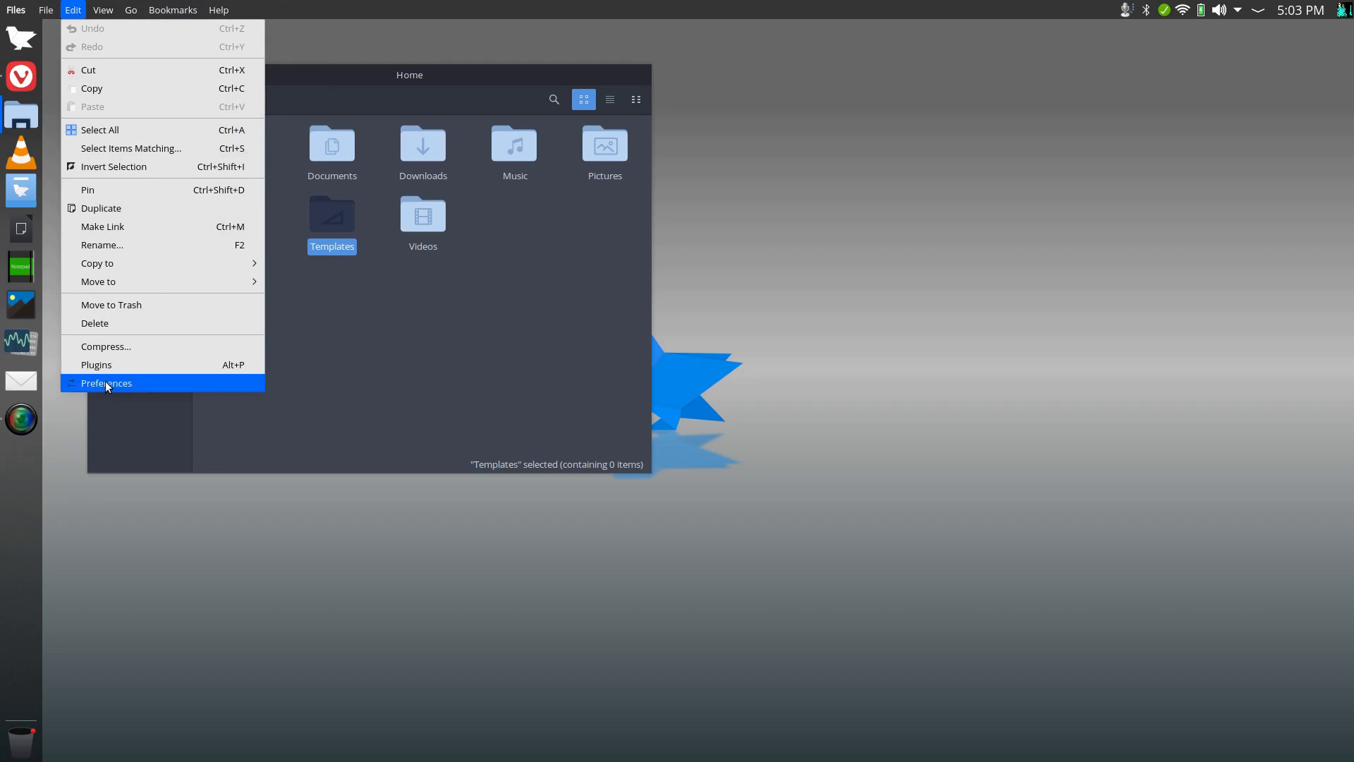
click(106, 383)
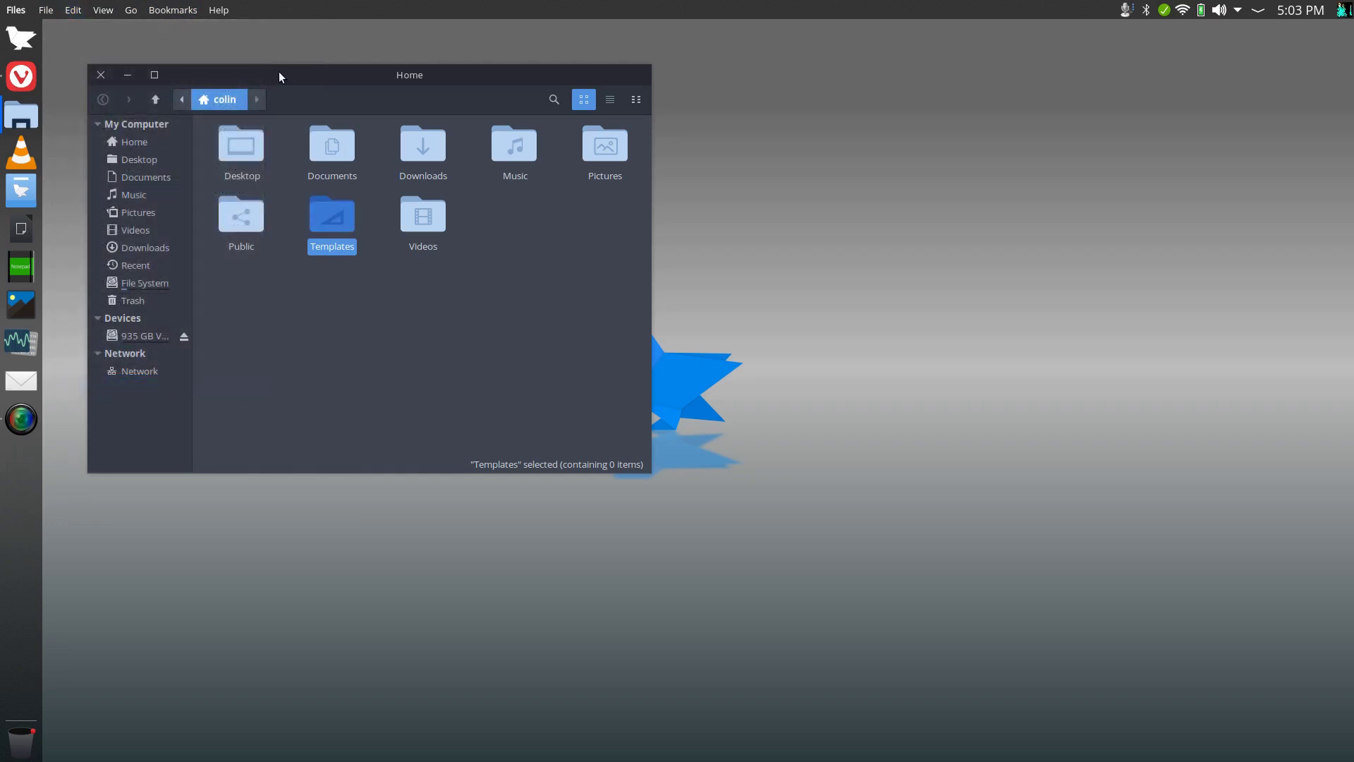
click(184, 10)
click(218, 10)
click(218, 10)
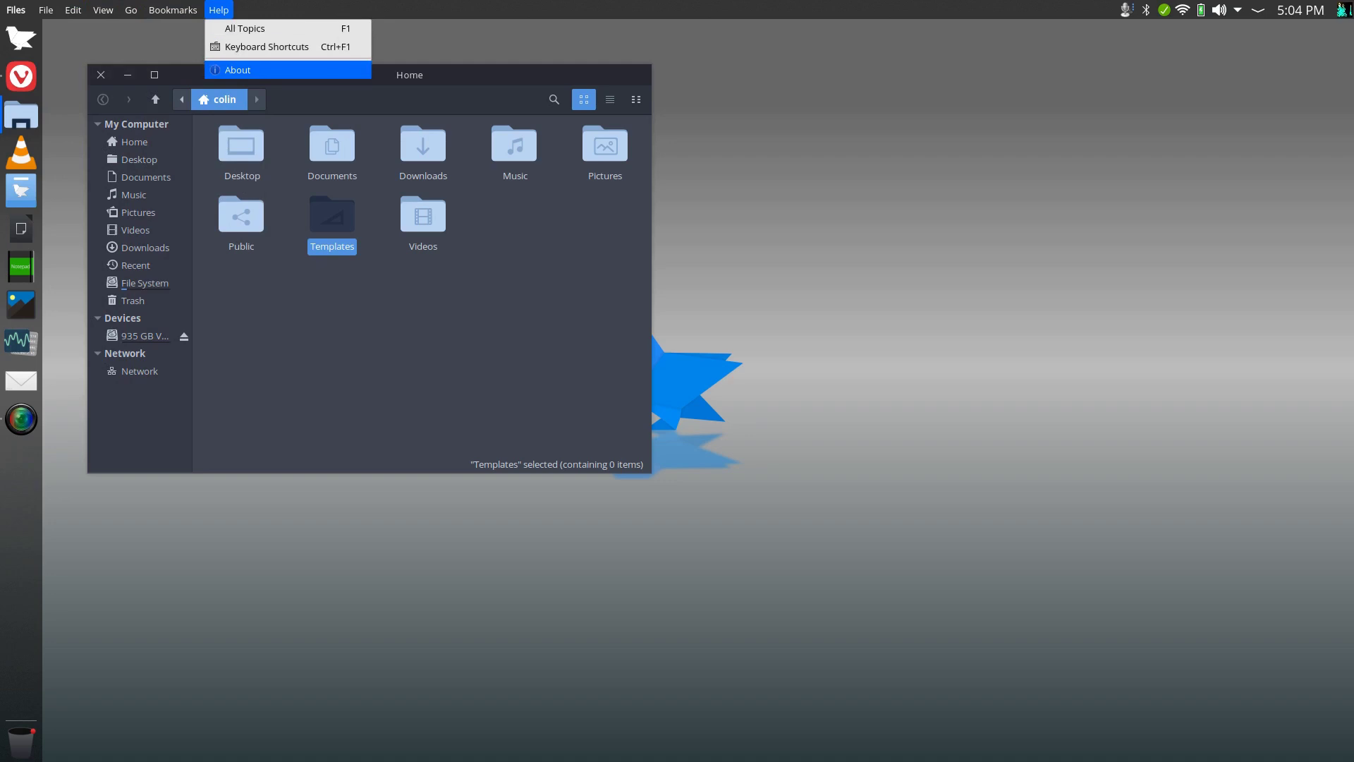
key(Return)
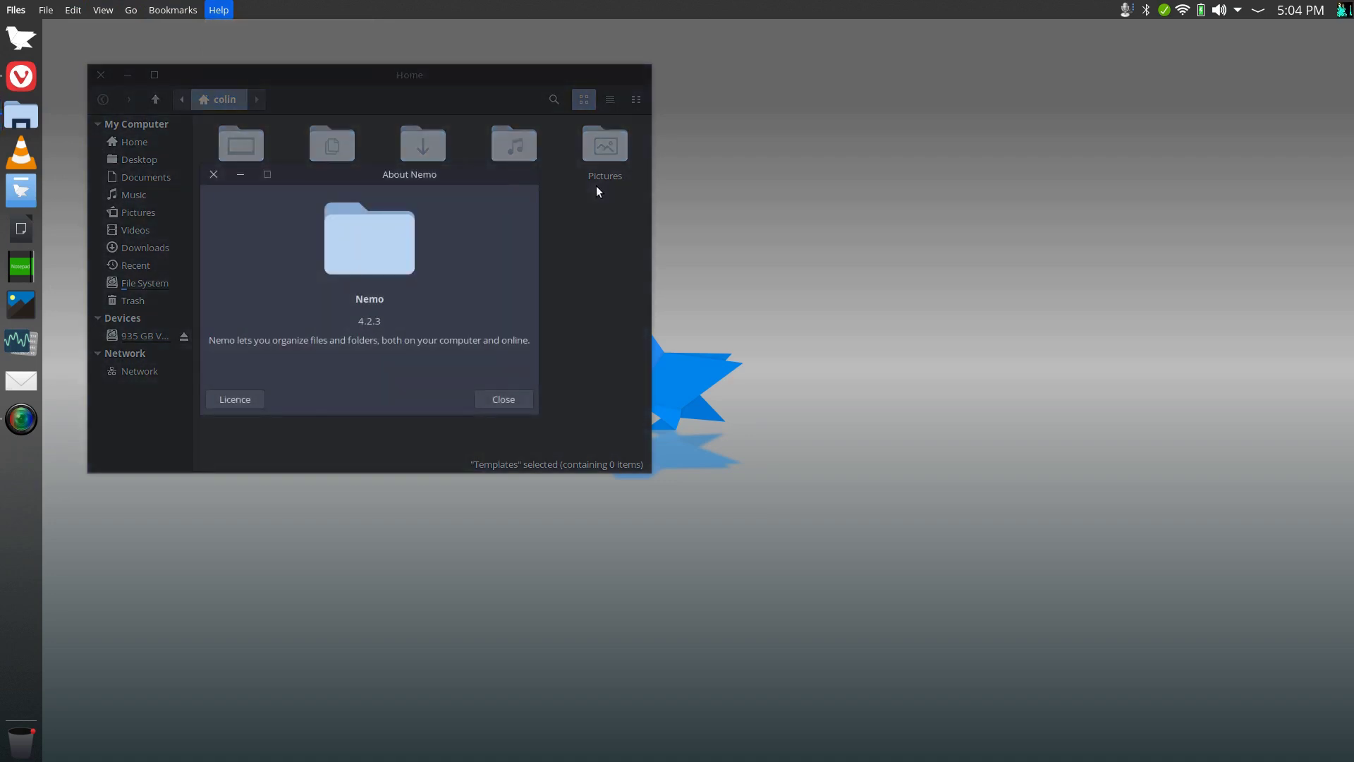
click(504, 399)
drag(247, 76, 477, 165)
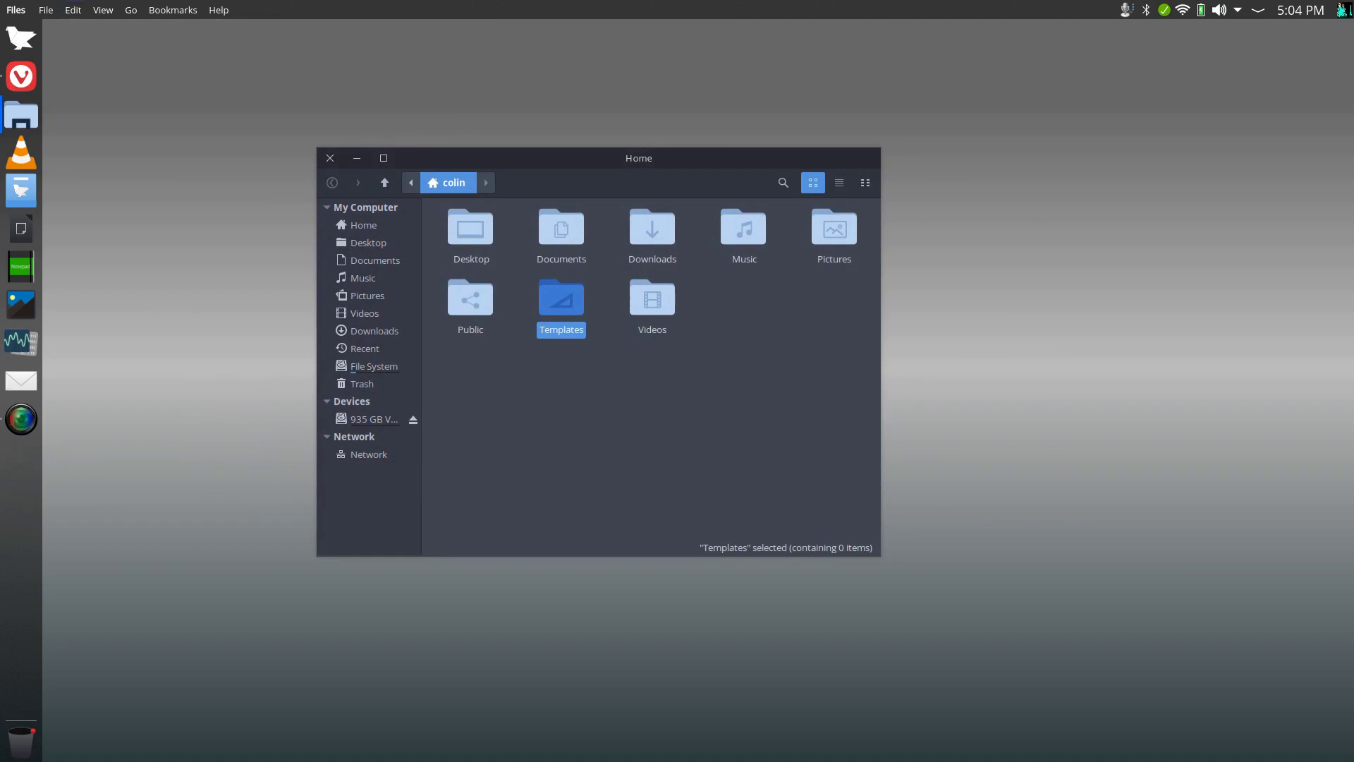
- Examine the Documents folder's properties and the context menu of the Home folder's empty area
click(72, 10)
mouse_move(103, 10)
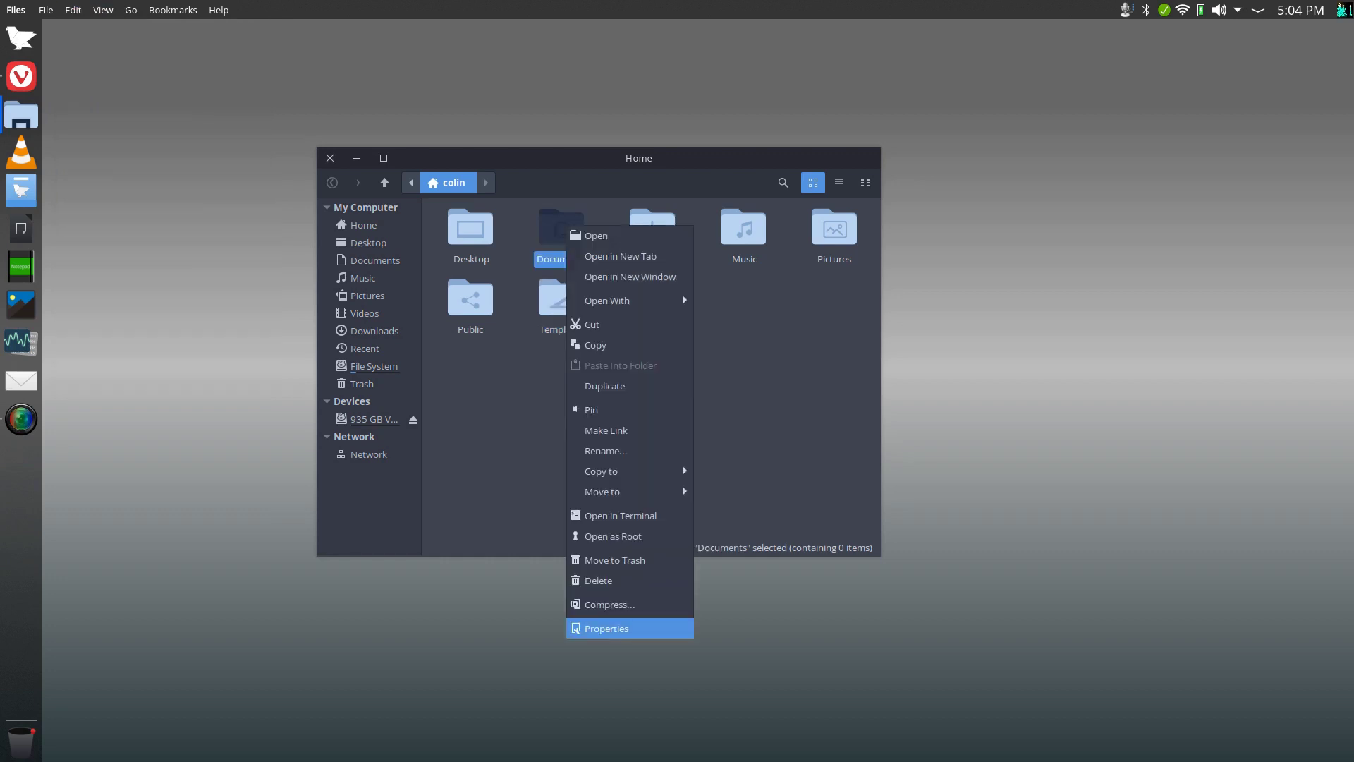
click(606, 628)
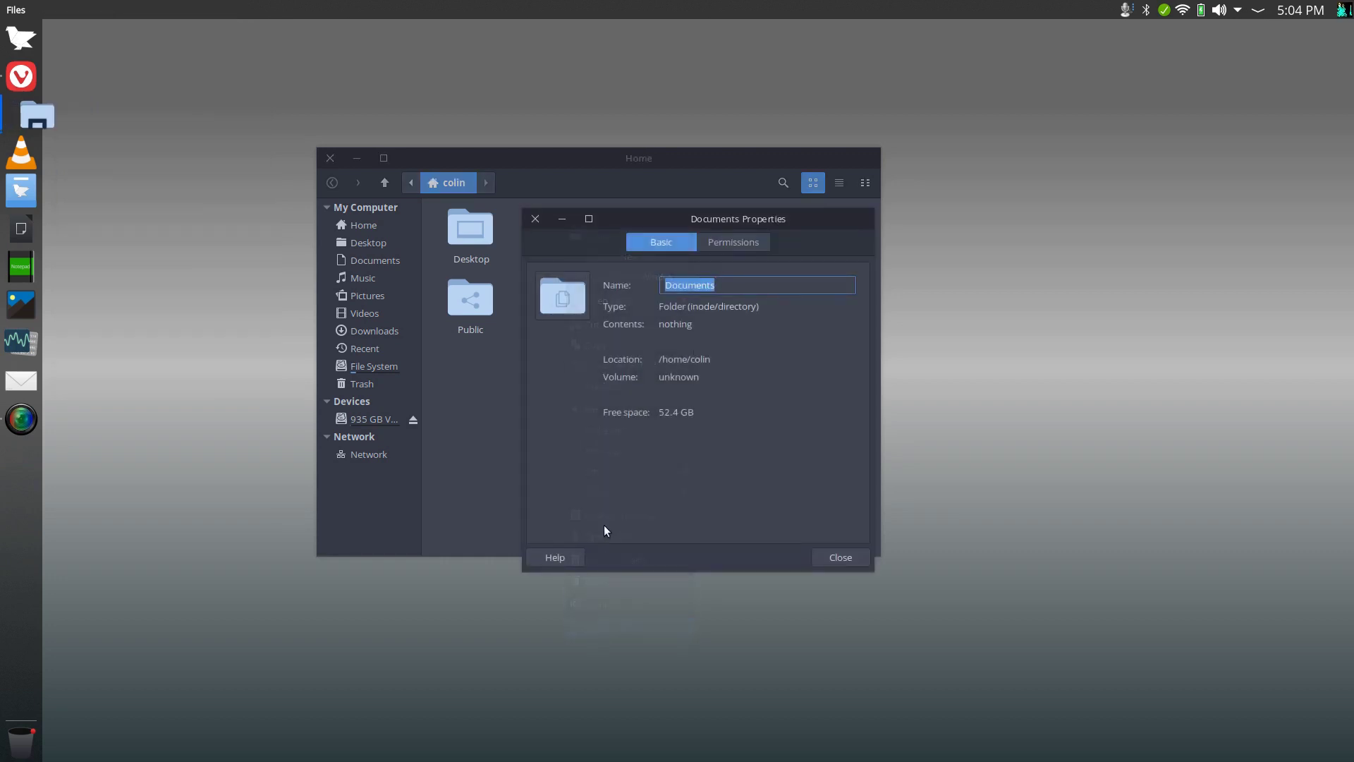
click(535, 218)
right_click(537, 405)
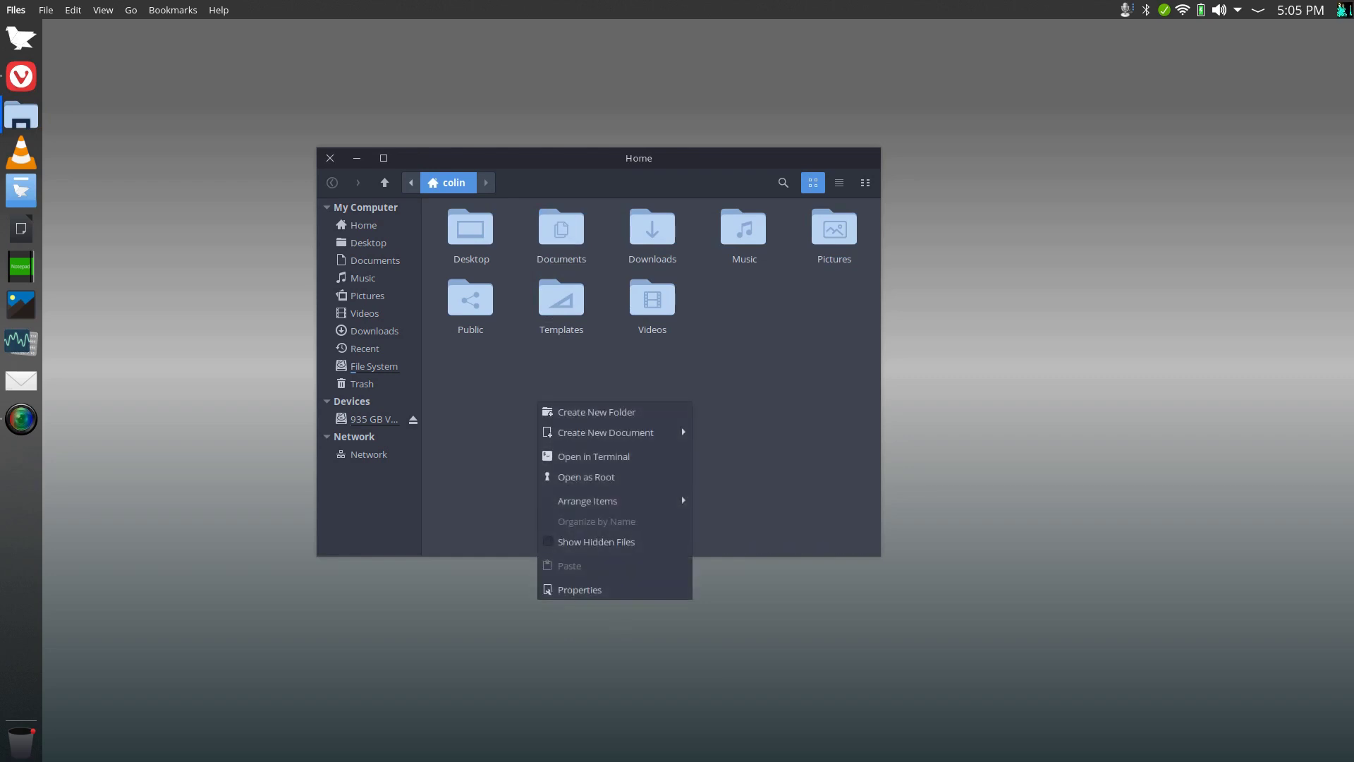
click(478, 376)
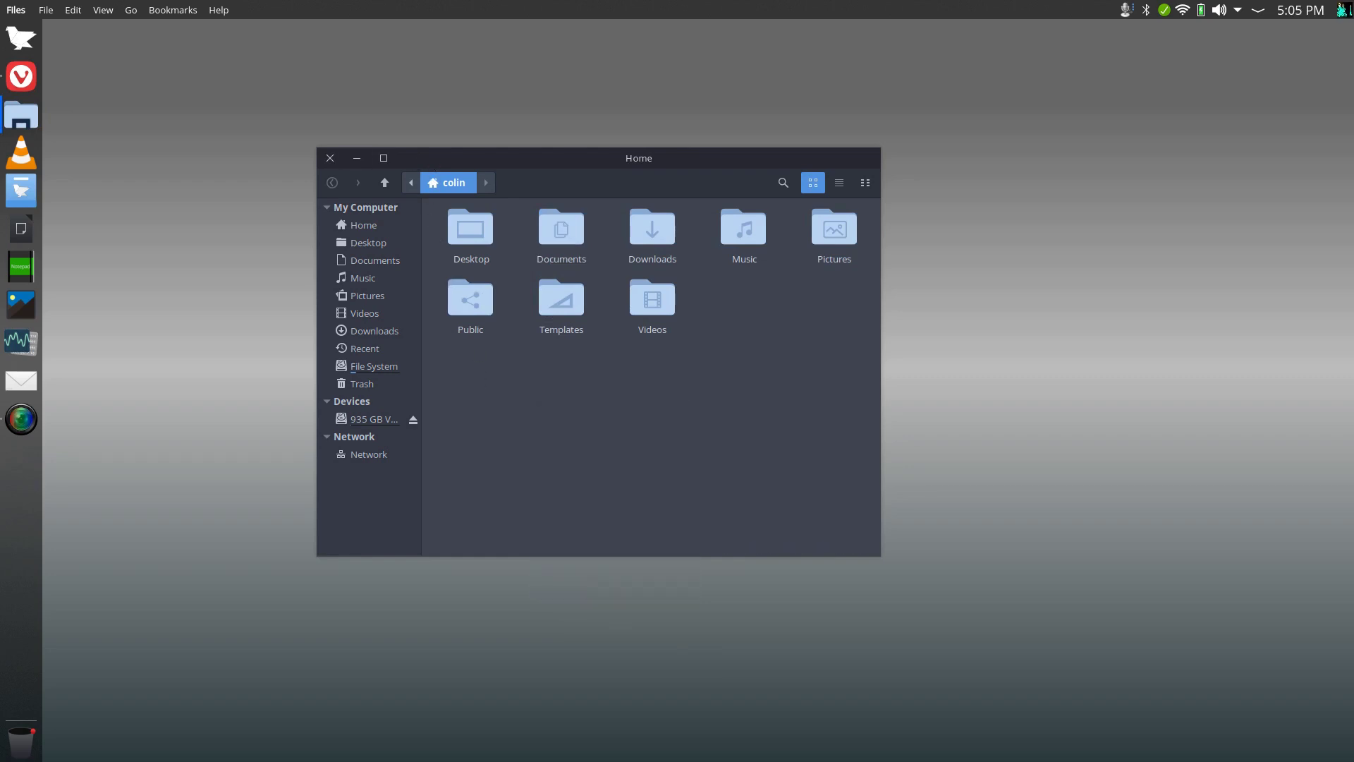
- Examine the Views page of the file management preferences
click(73, 10)
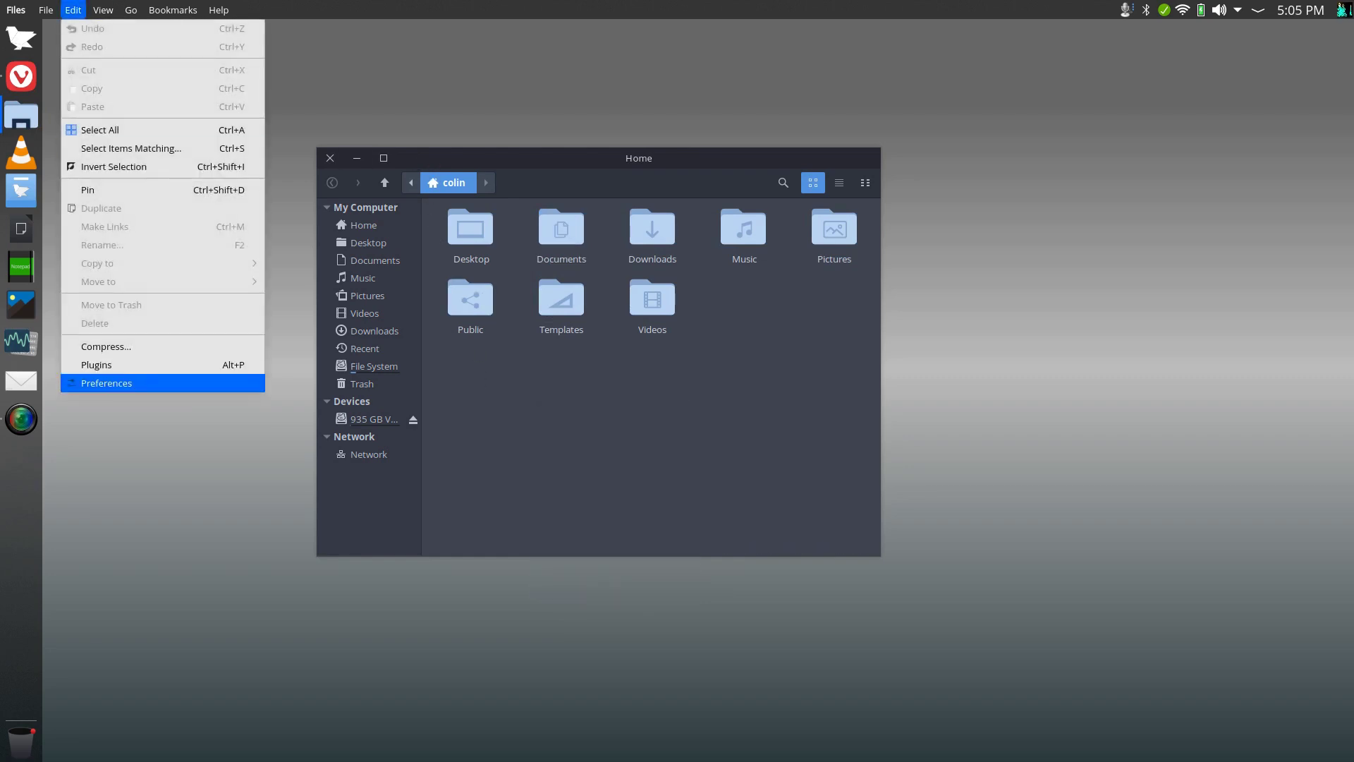
click(113, 383)
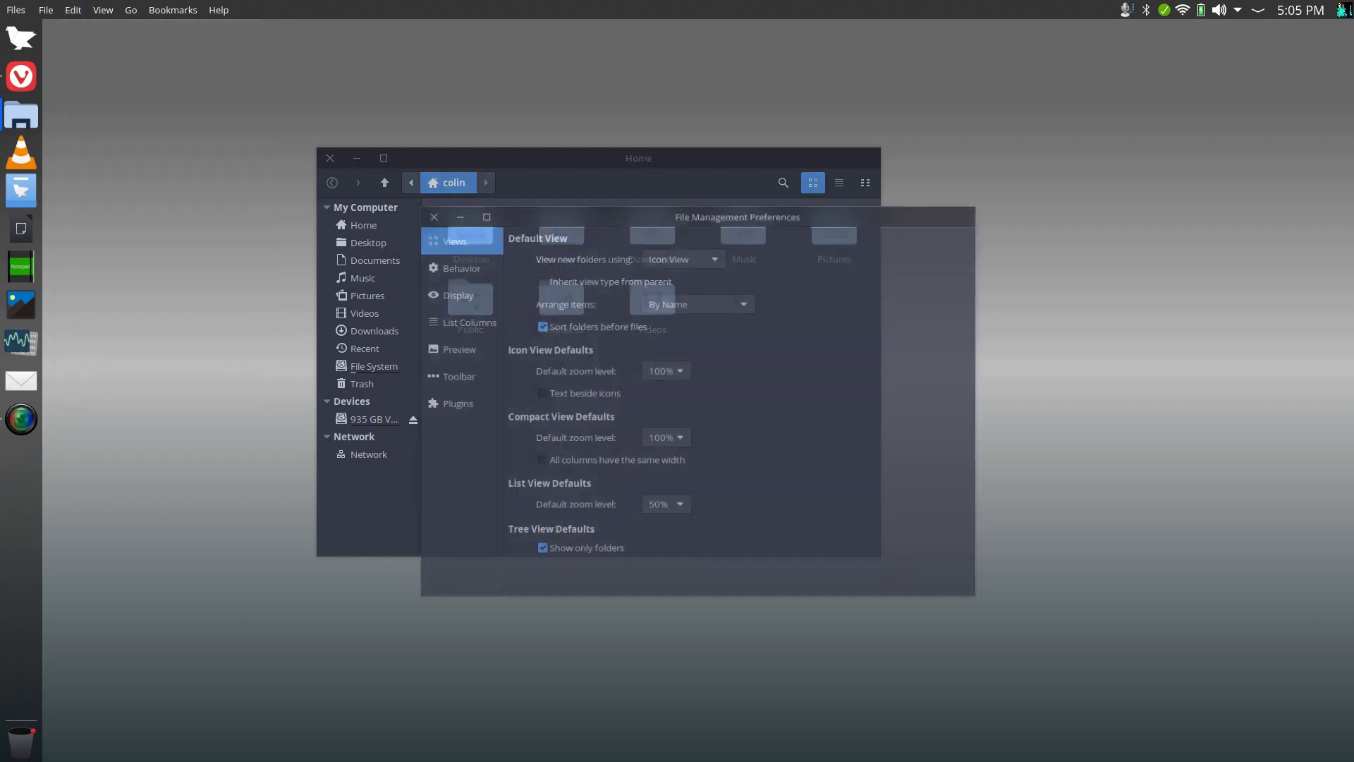
click(428, 215)
click(73, 10)
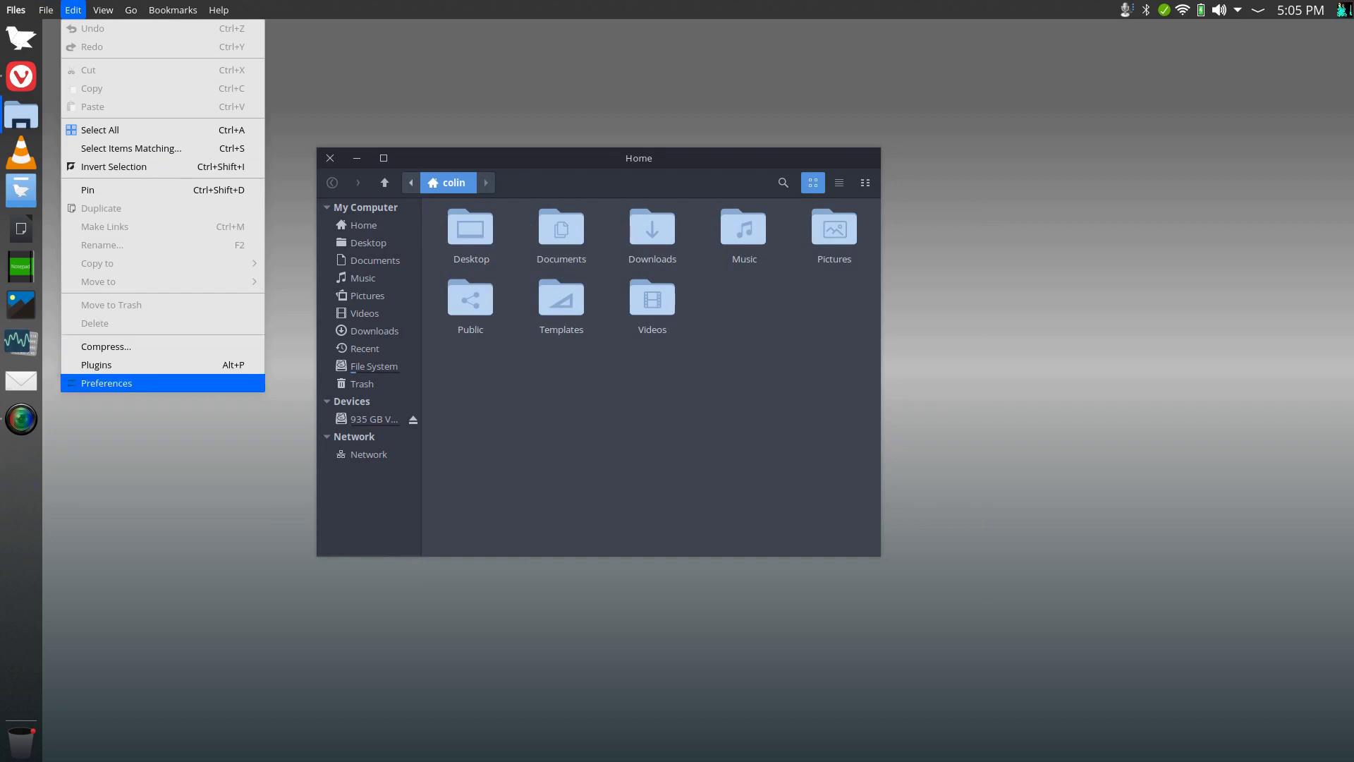
click(113, 383)
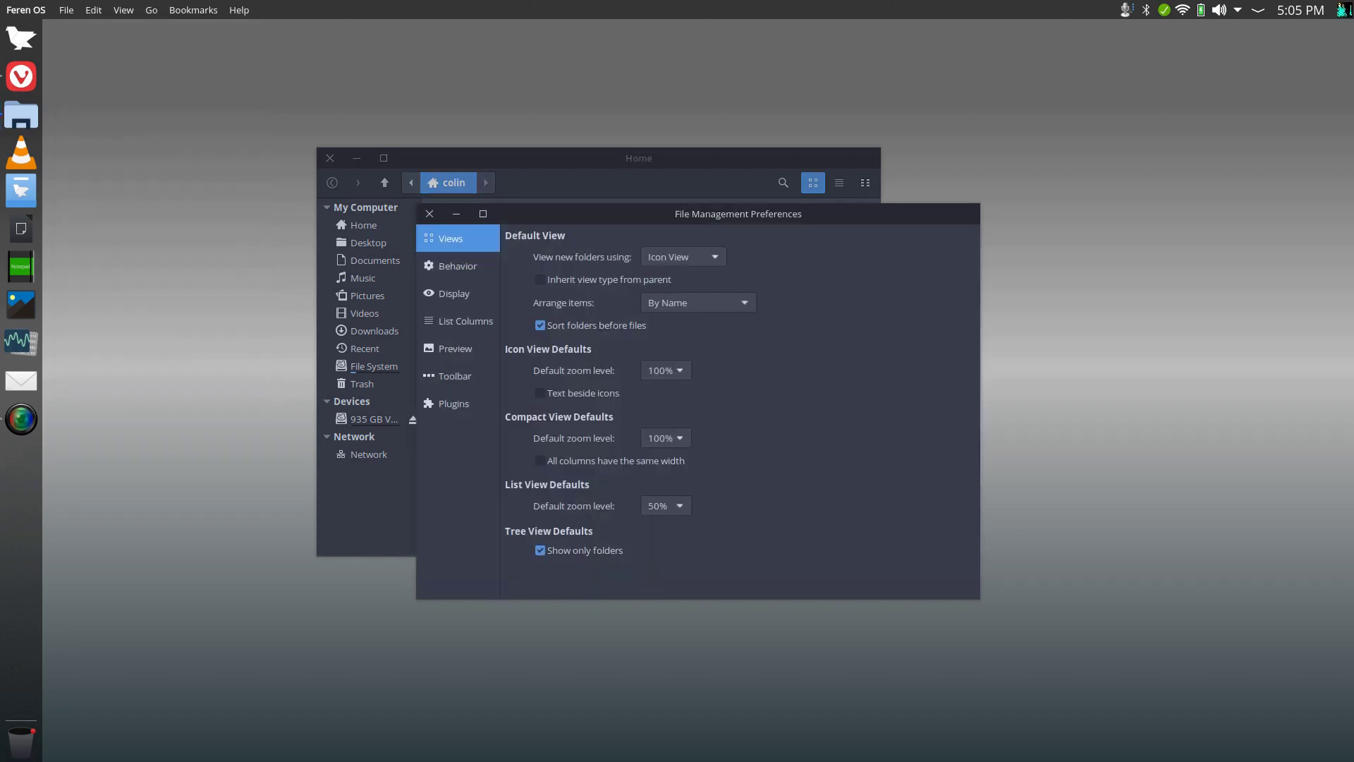
click(431, 213)
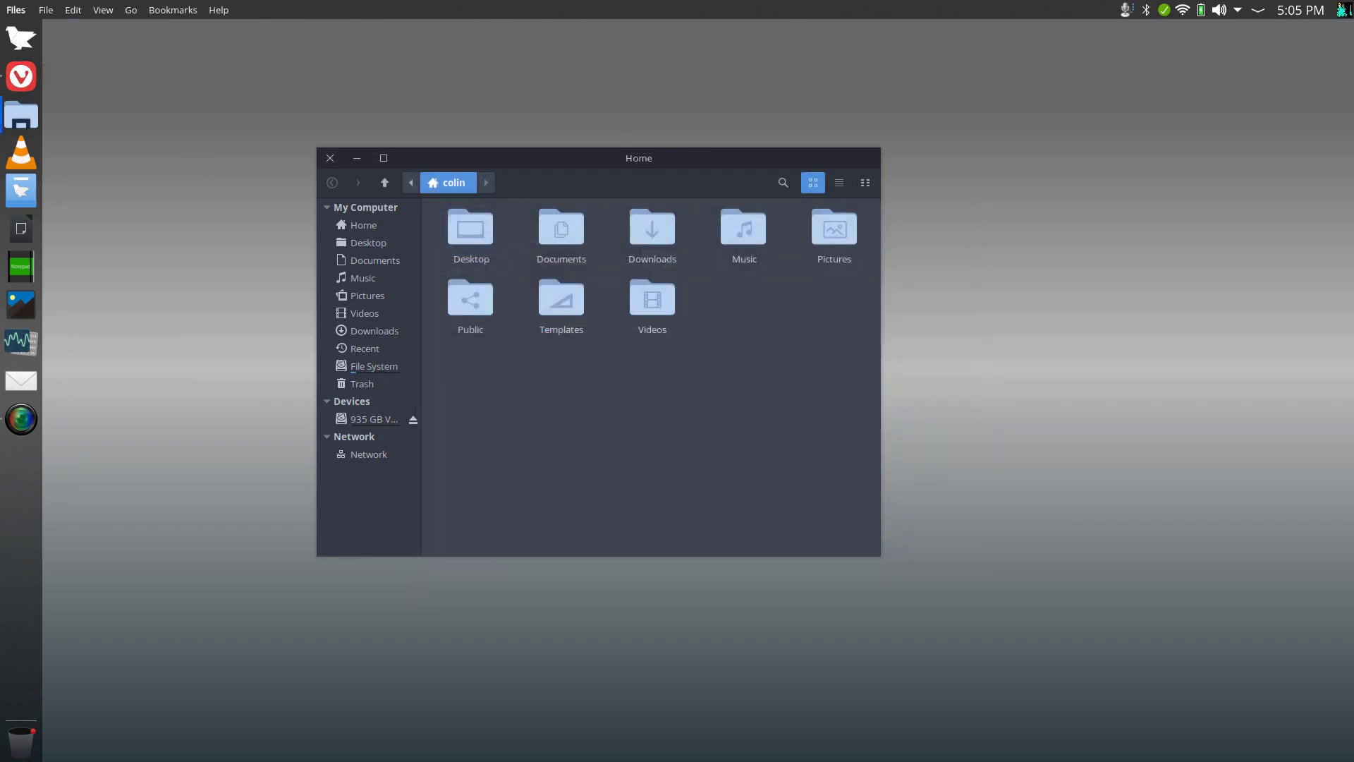
- Try the compact view for the Home folder and return to the icon view
click(74, 10)
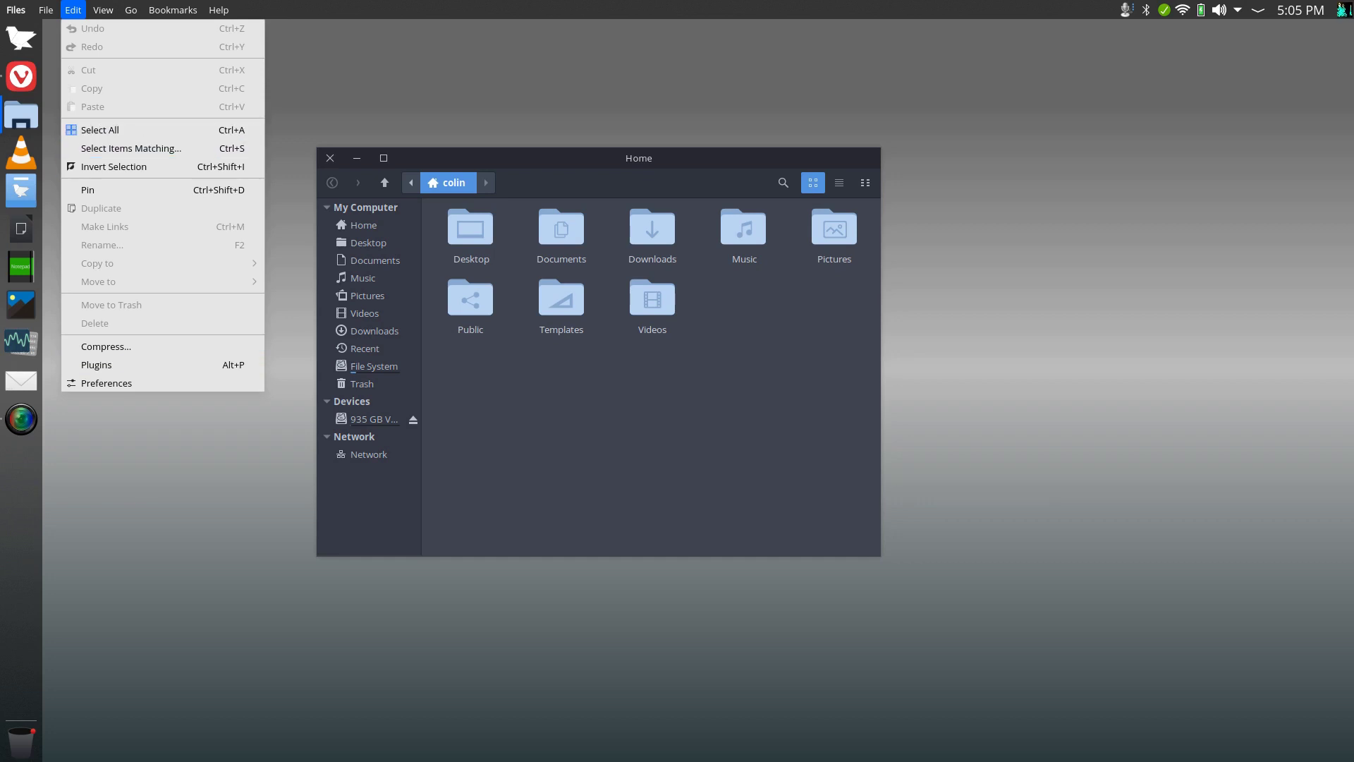
mouse_move(103, 10)
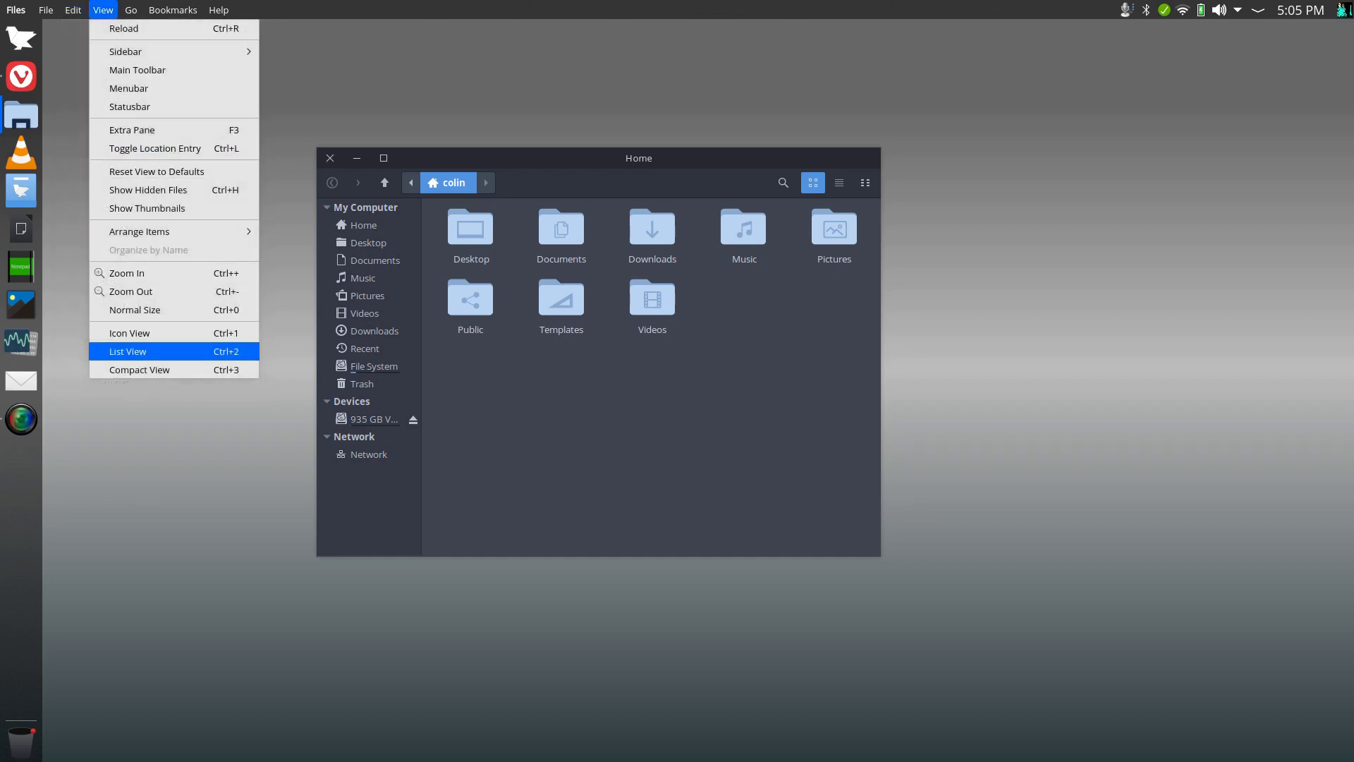
click(140, 369)
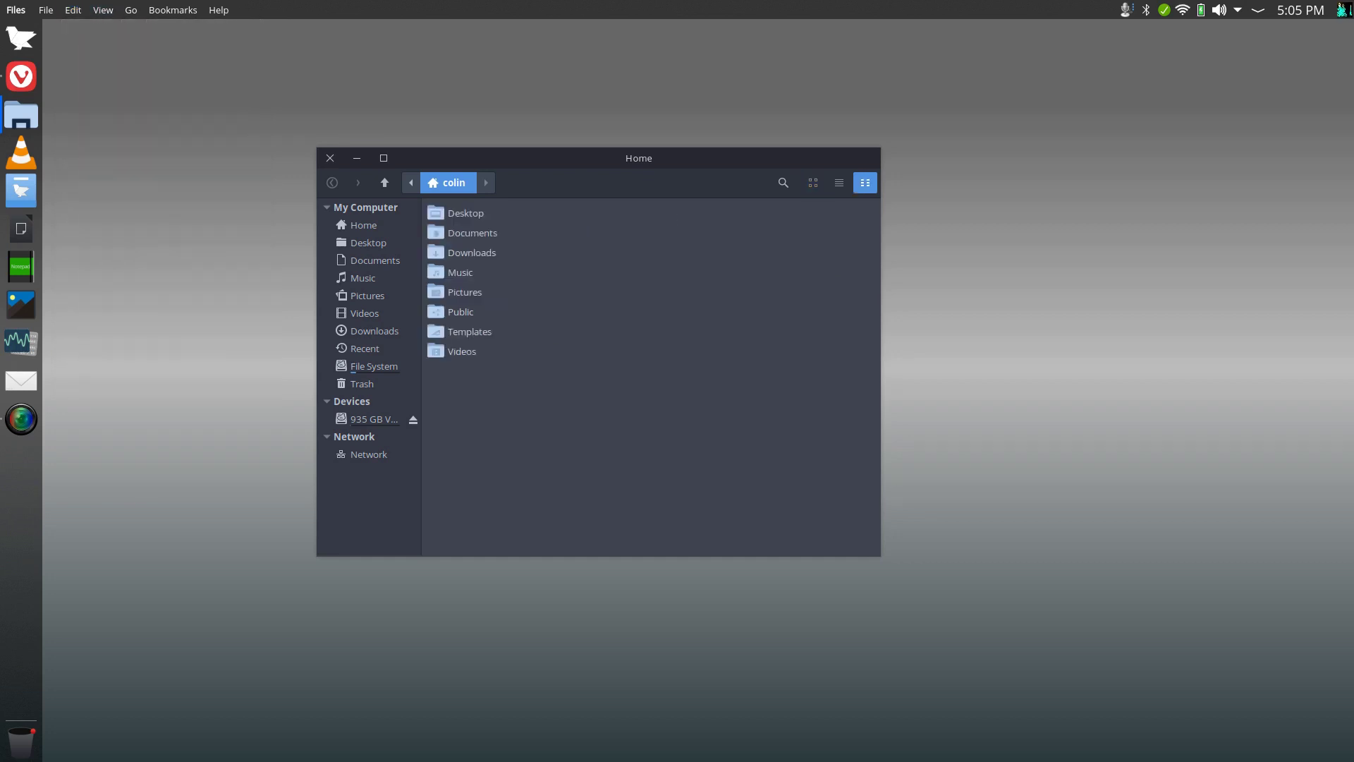
click(103, 9)
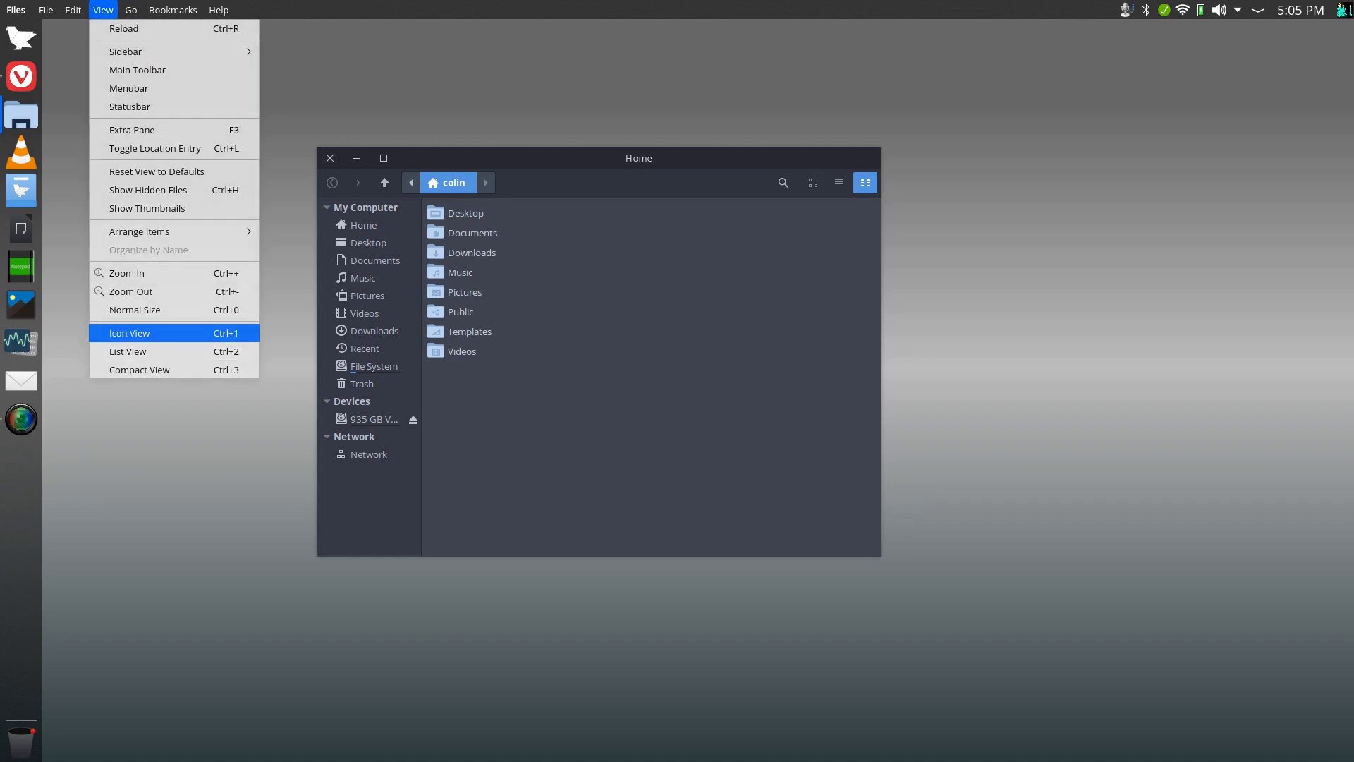
click(134, 333)
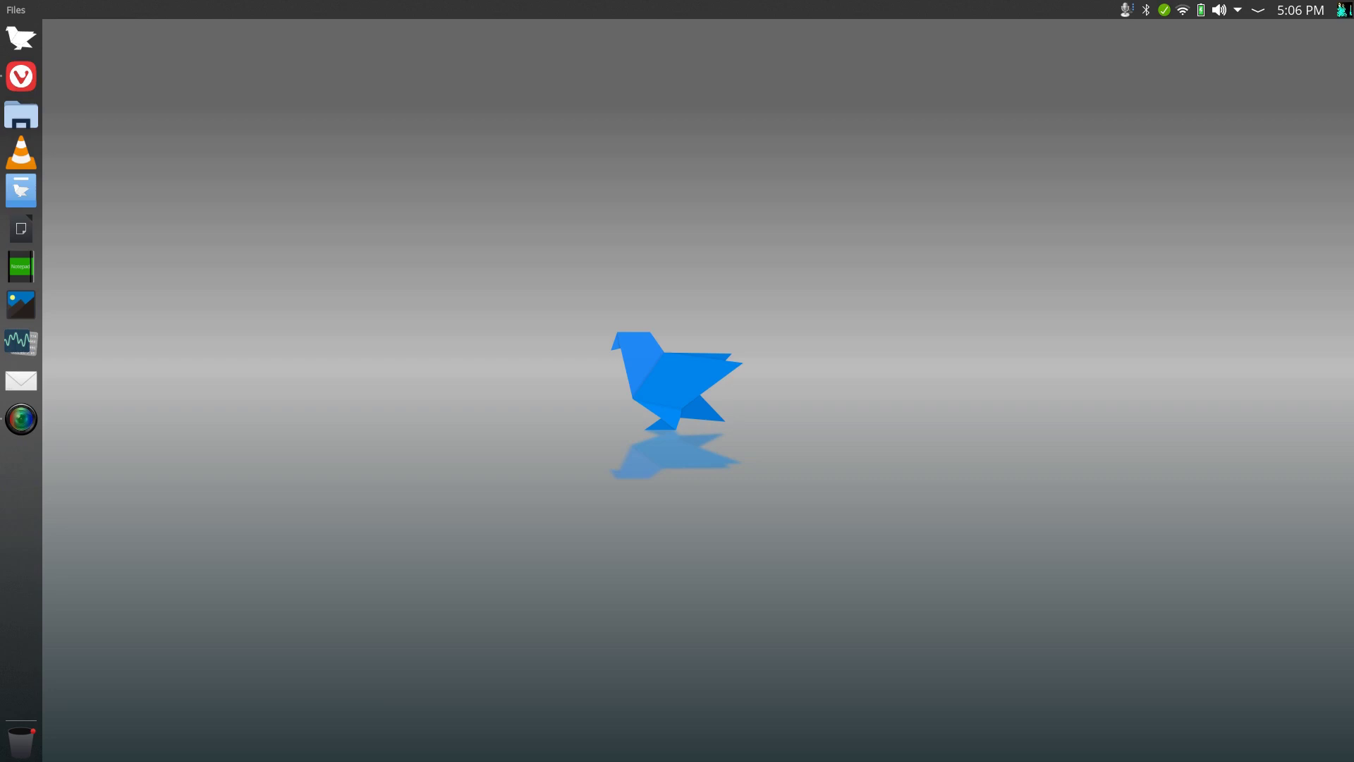
- Open a new file window and look through the 935 GB Volume, its context menu and the File System root
click(21, 114)
click(141, 335)
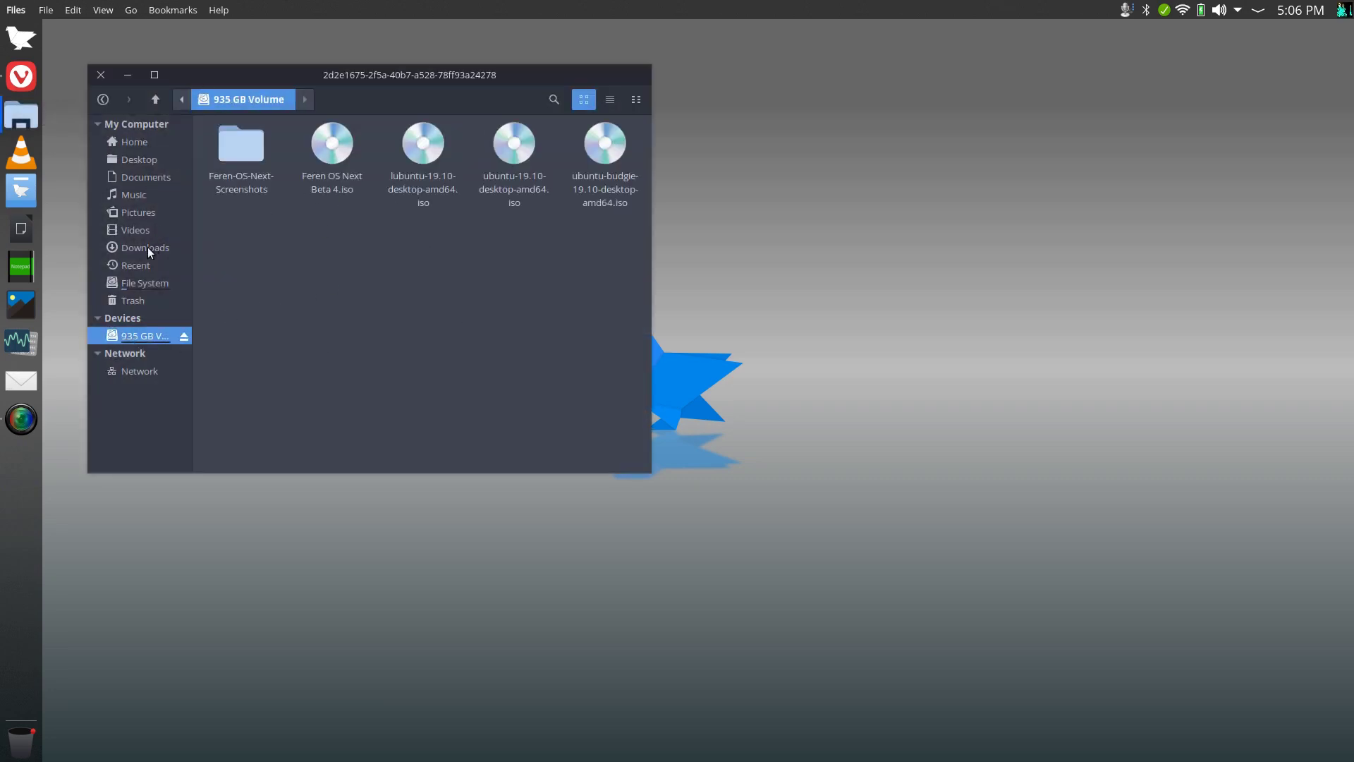
click(141, 284)
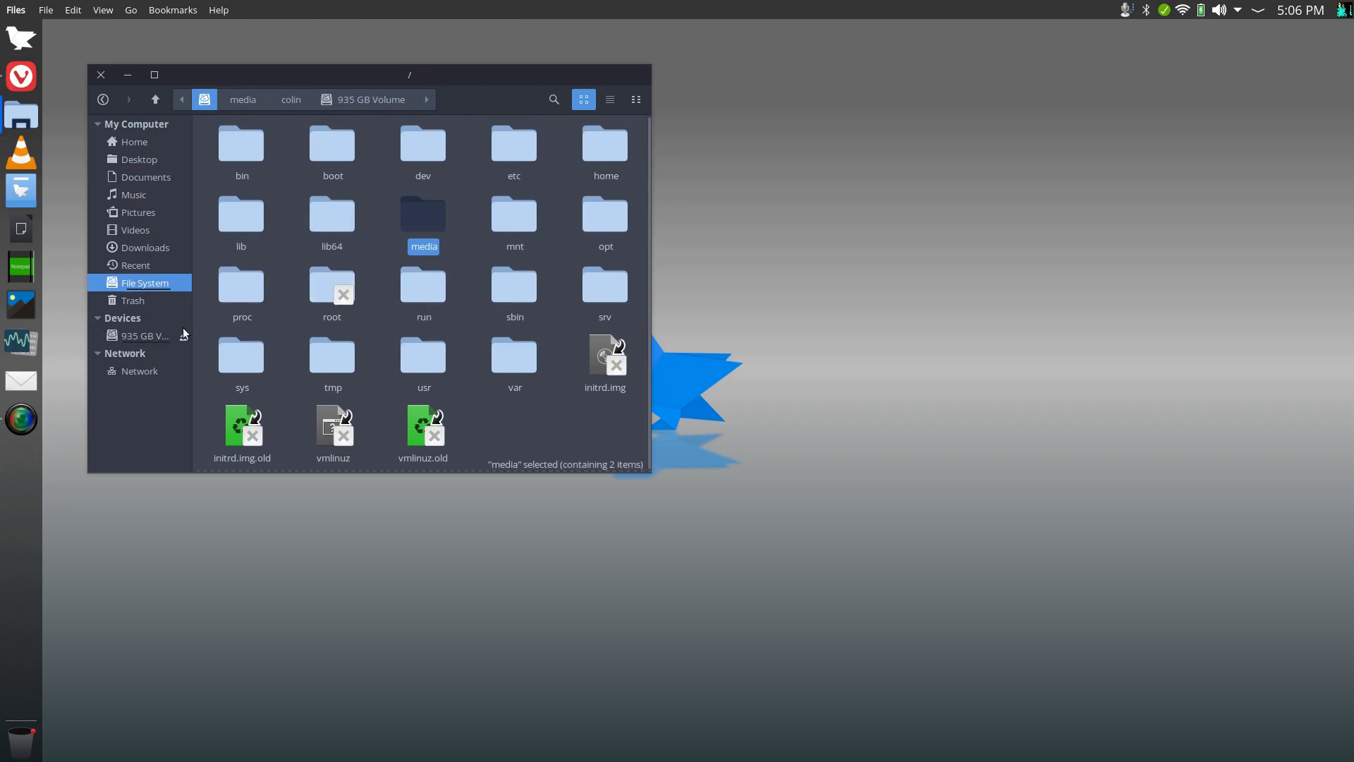
right_click(123, 338)
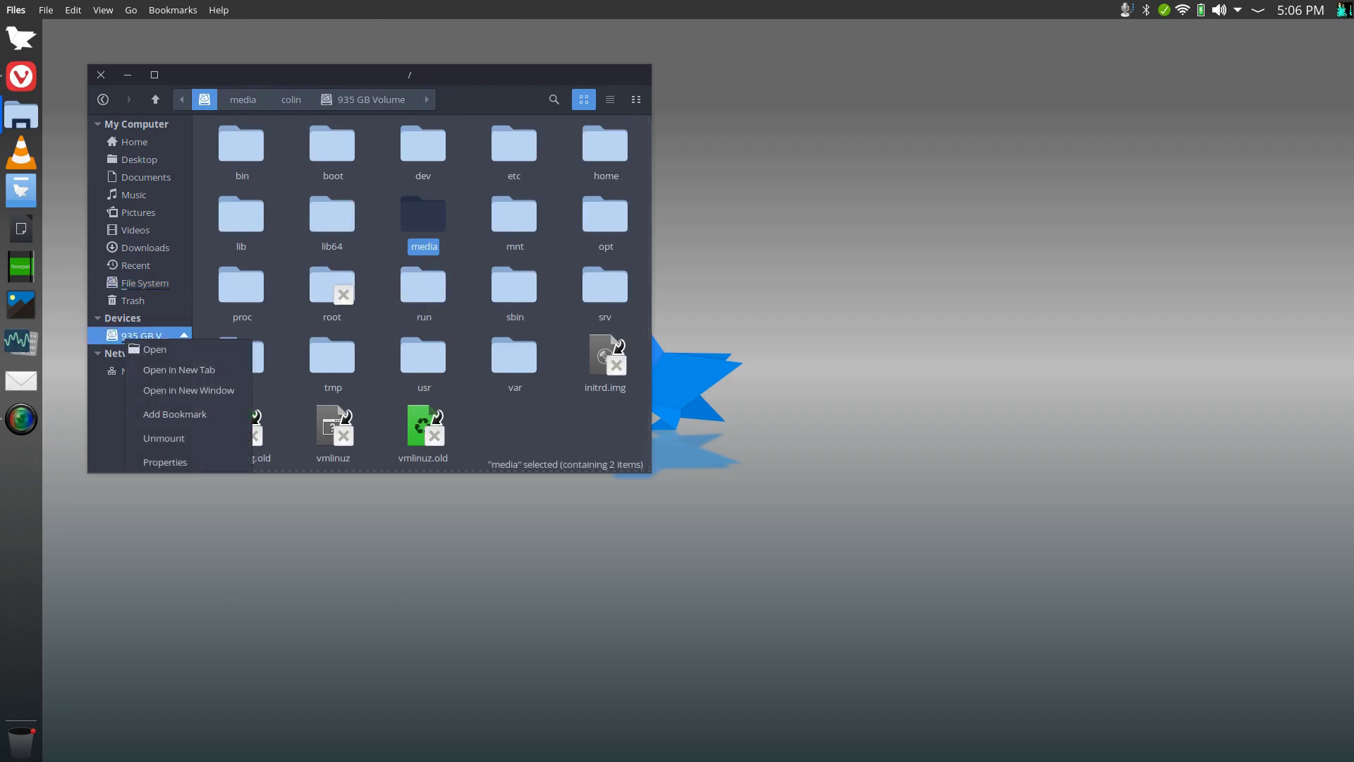
key(Escape)
click(134, 284)
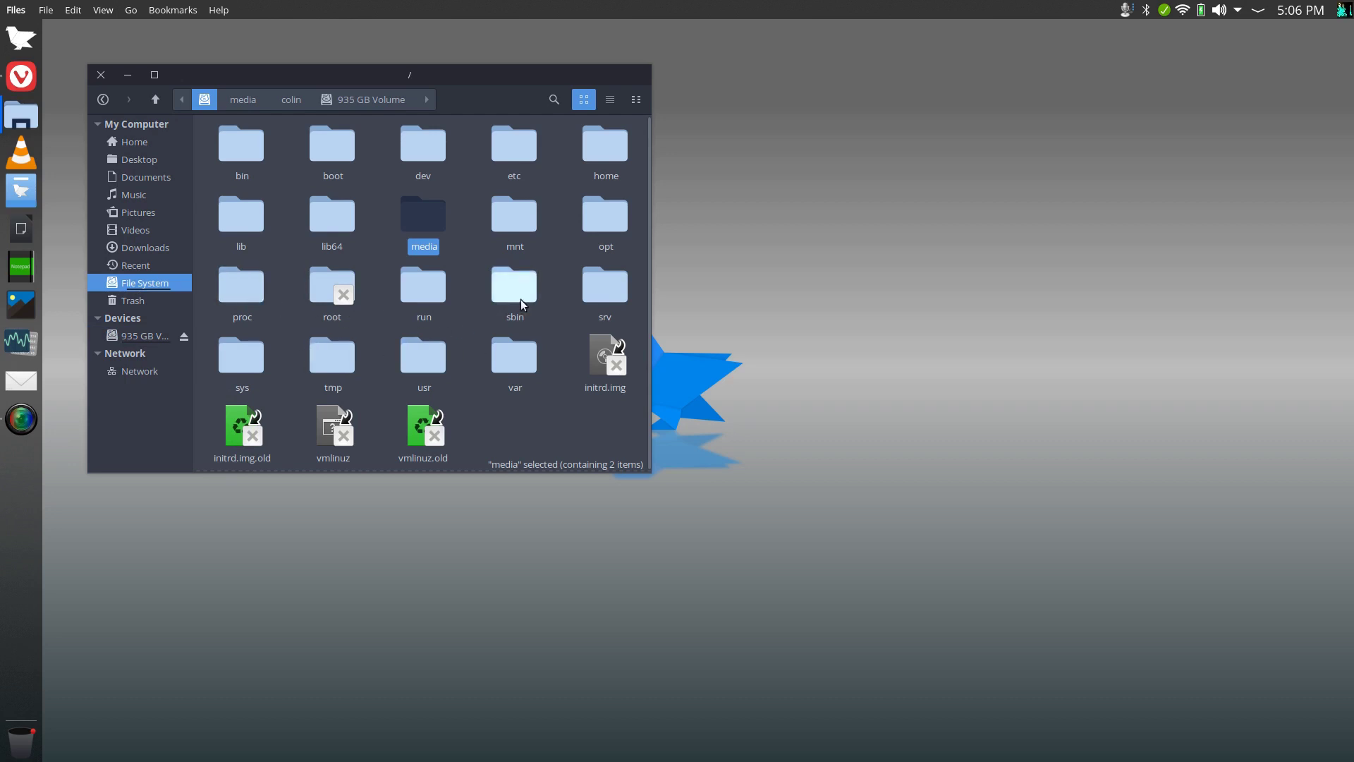
- Browse from media through the user's folder to the mounted 935 GB Volume and return to media
double_click(414, 248)
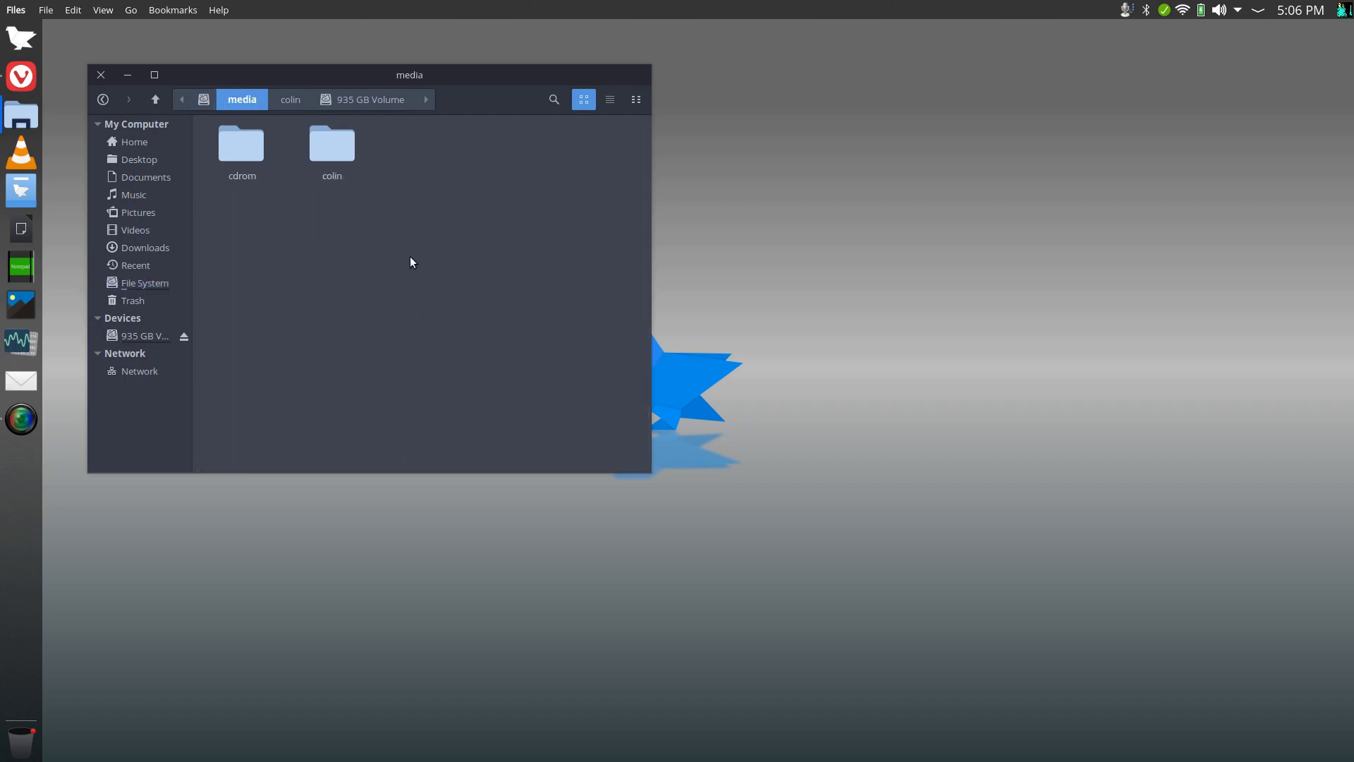
double_click(327, 145)
double_click(242, 152)
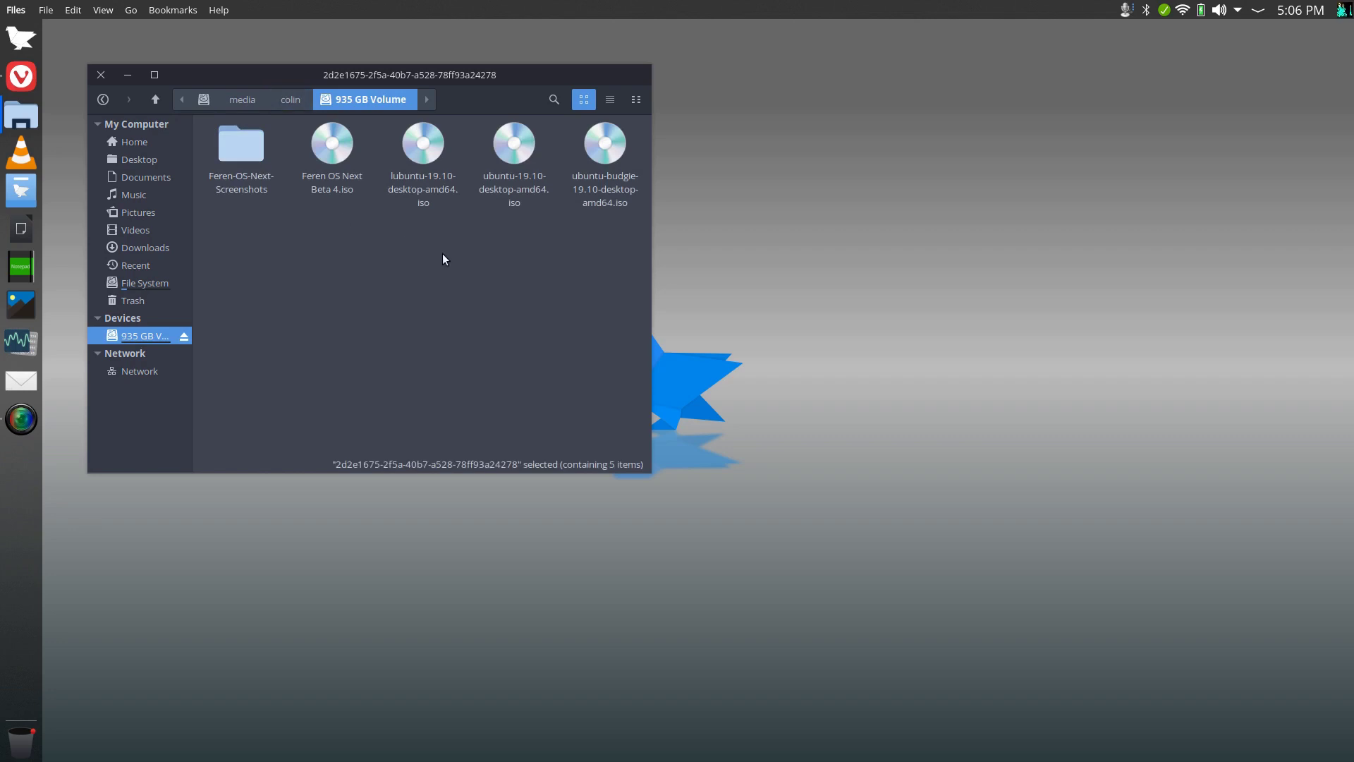
click(294, 99)
click(247, 99)
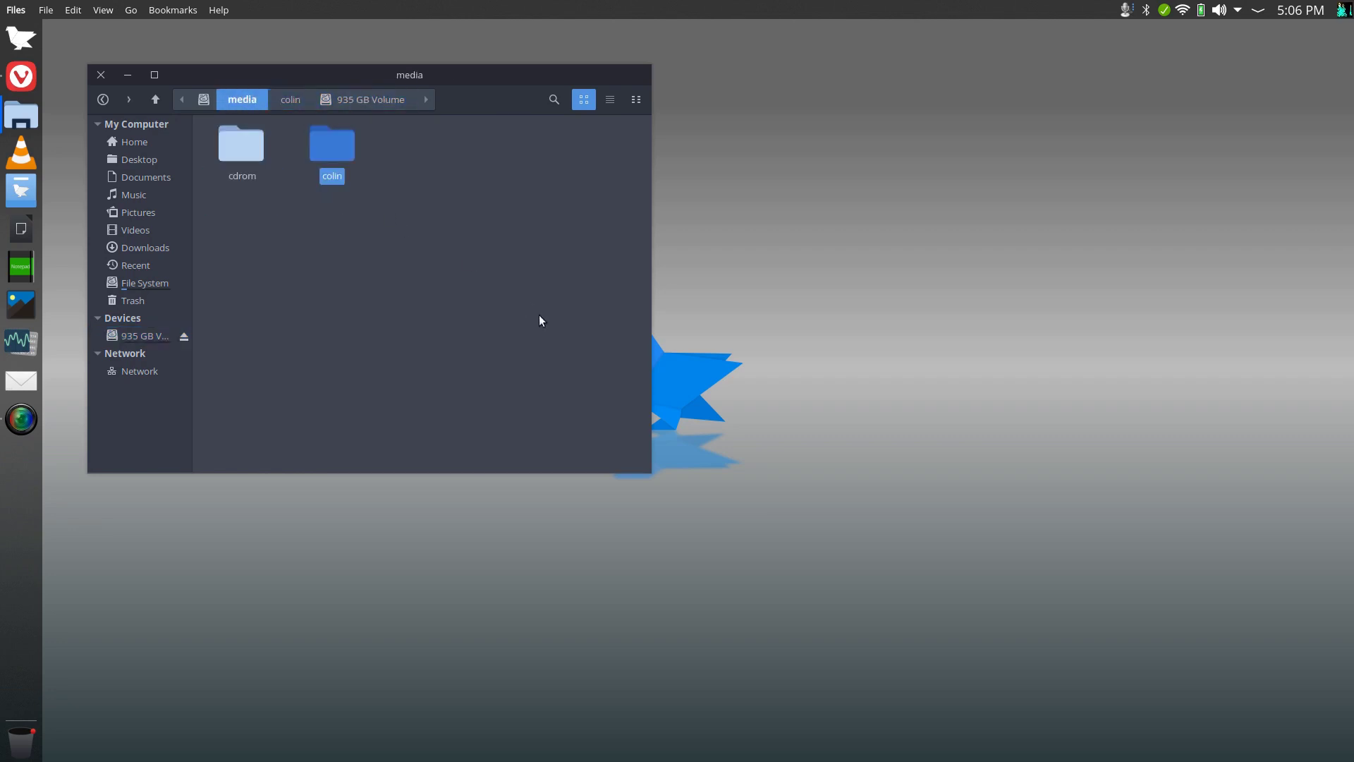
- Open the user's folder inside media as root and show the context menu of the elevated window's empty area
right_click(334, 137)
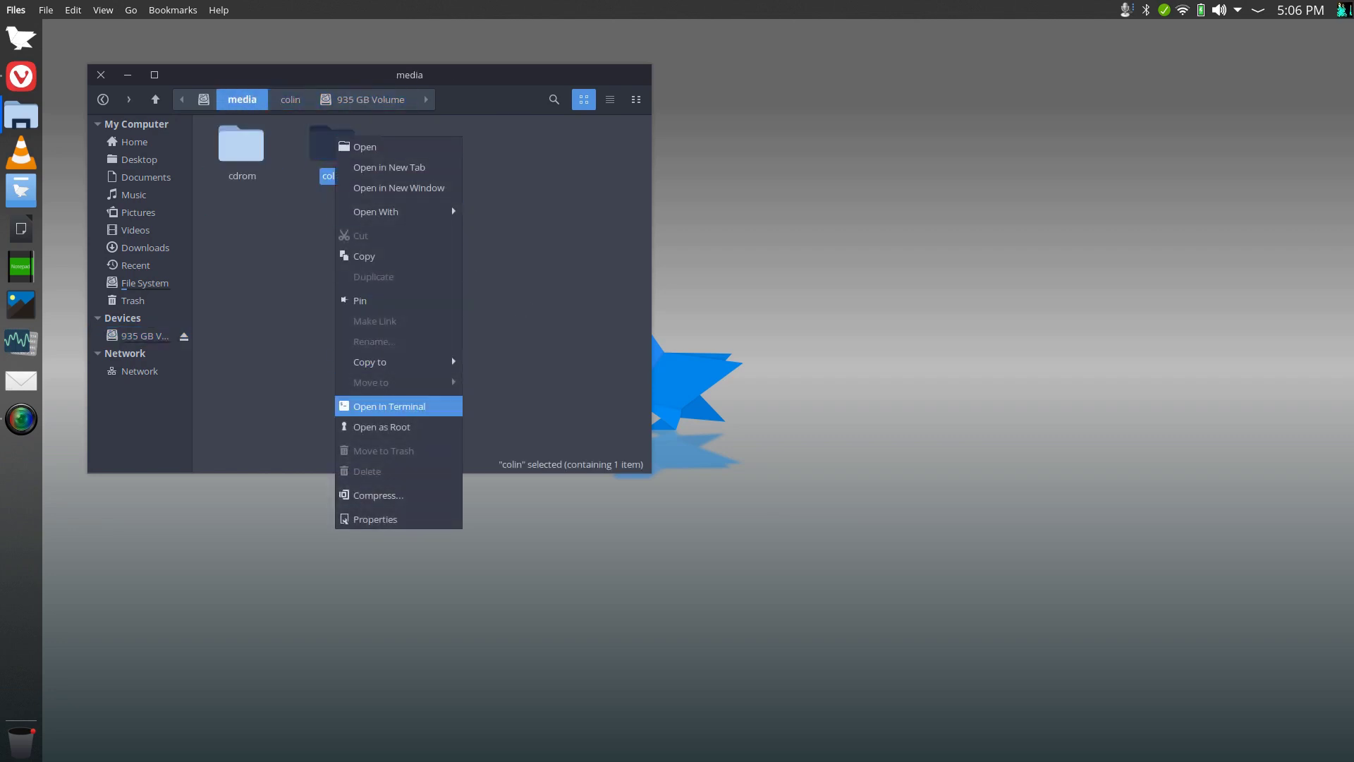
click(403, 426)
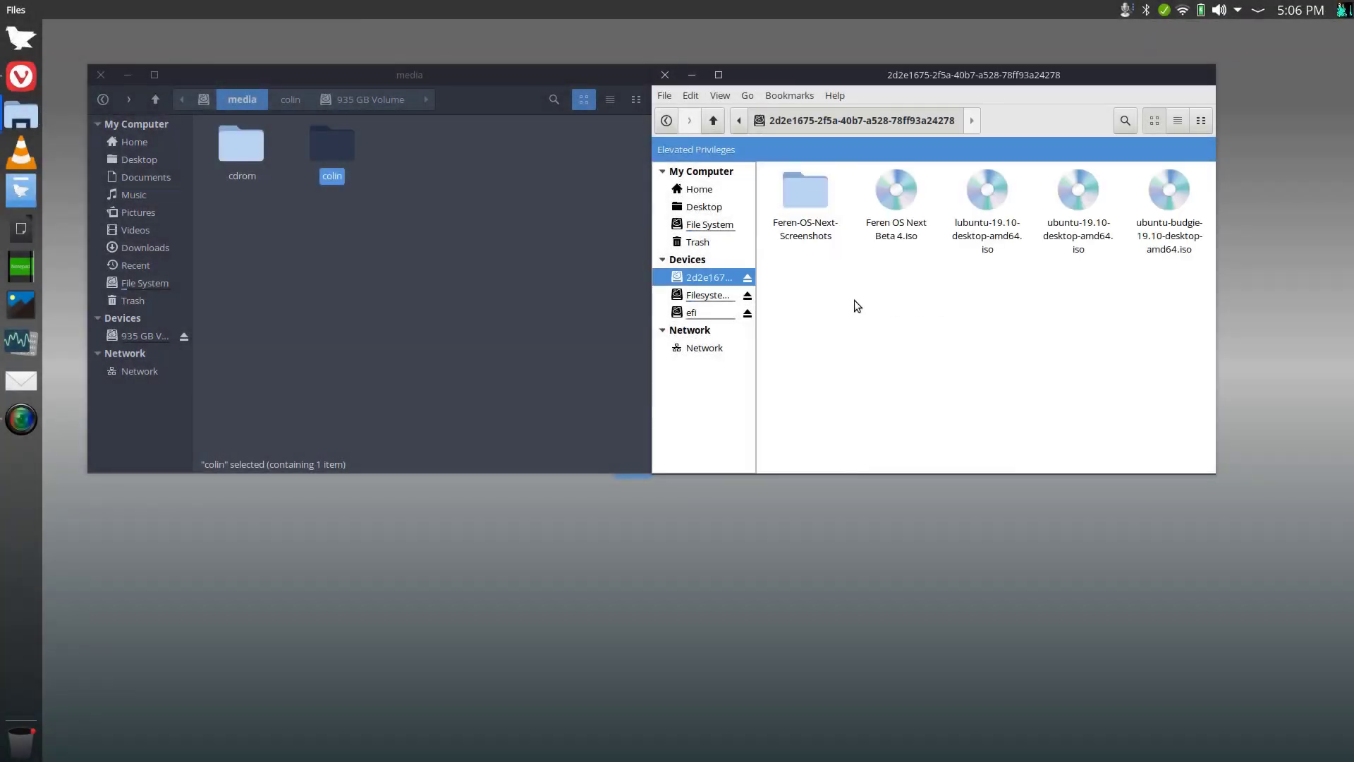
right_click(854, 301)
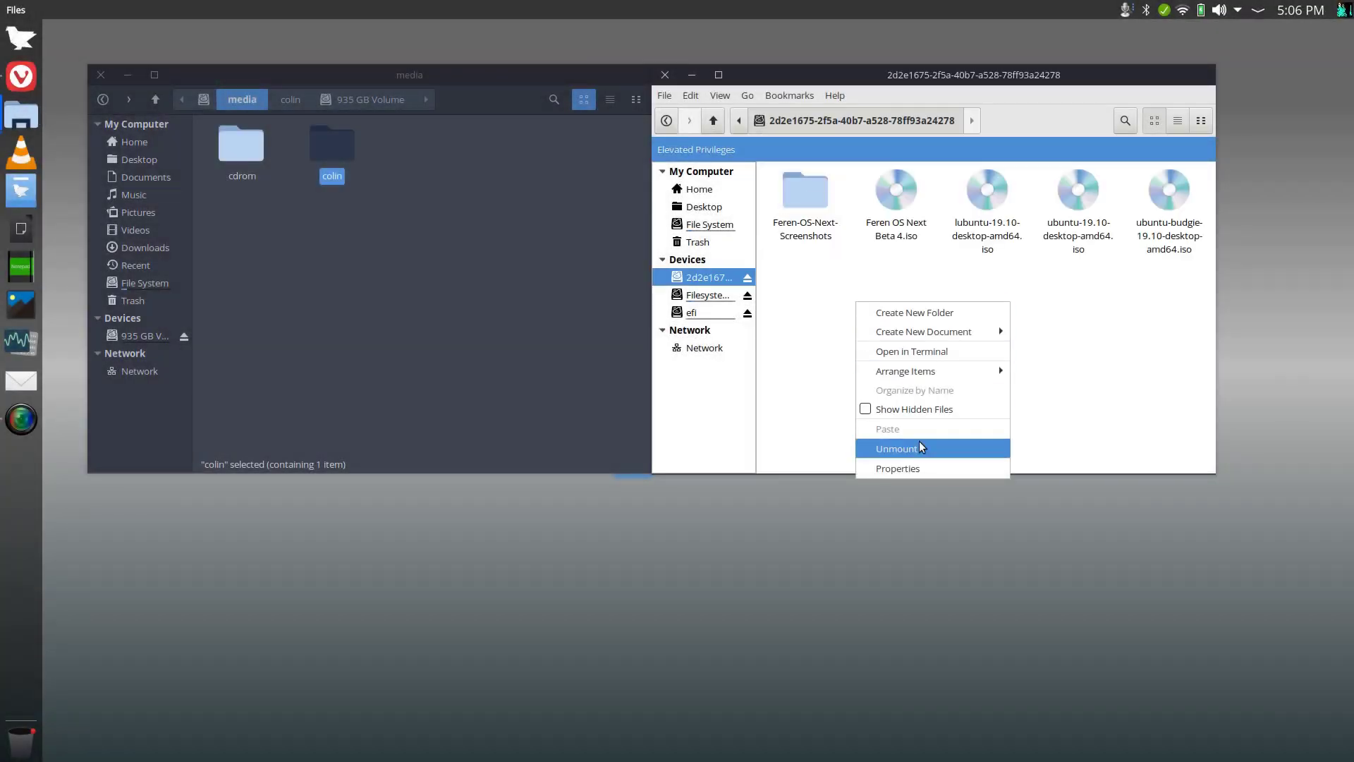
- Open the elevated volume folder's properties and examine its permissions and the list of selectable owners, leaving the owner as set
click(915, 468)
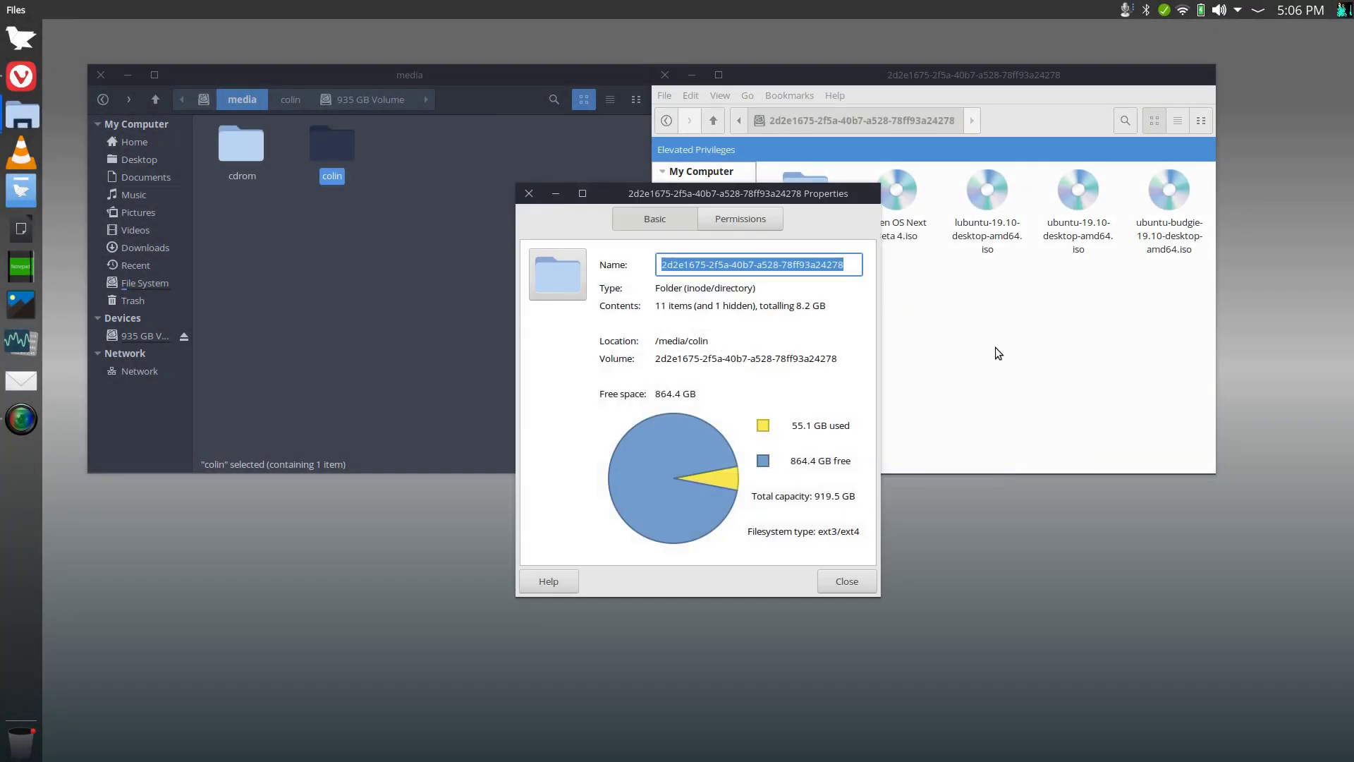
click(742, 220)
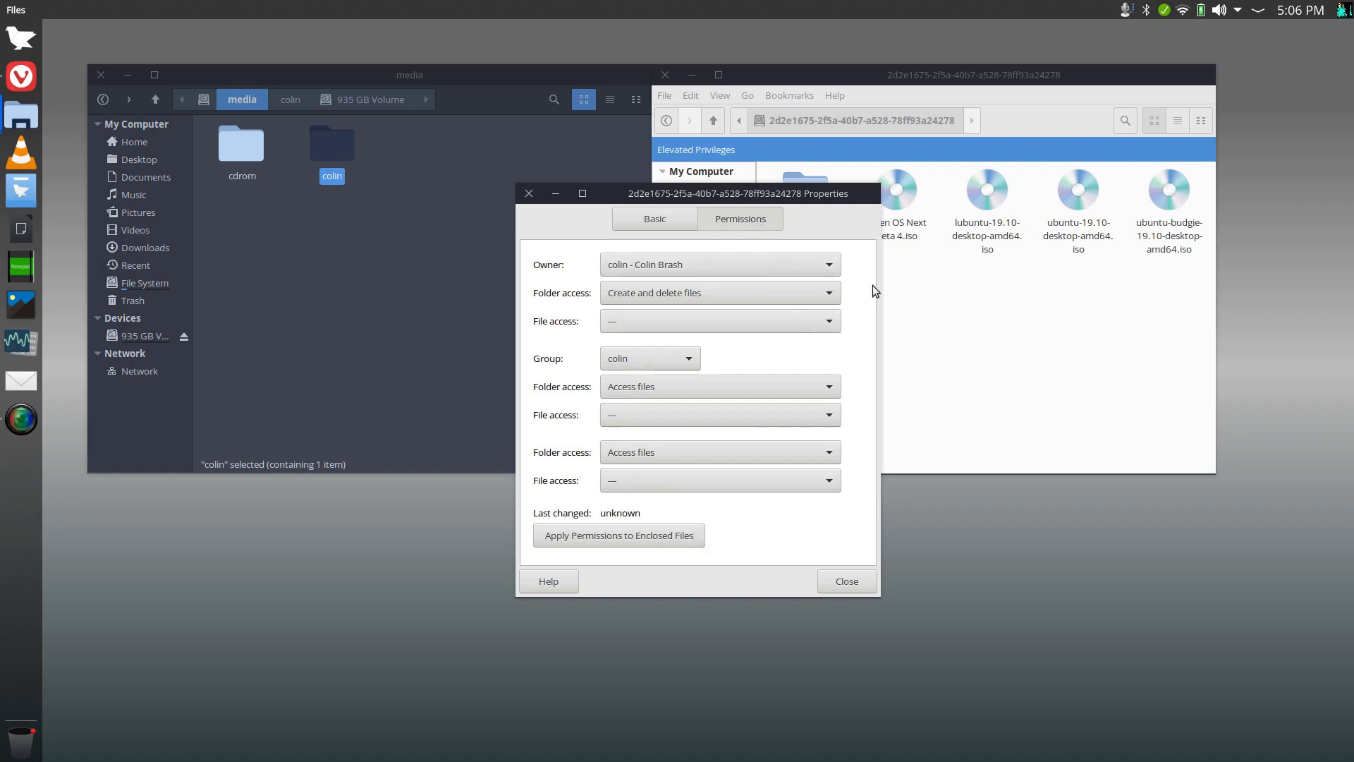
click(699, 267)
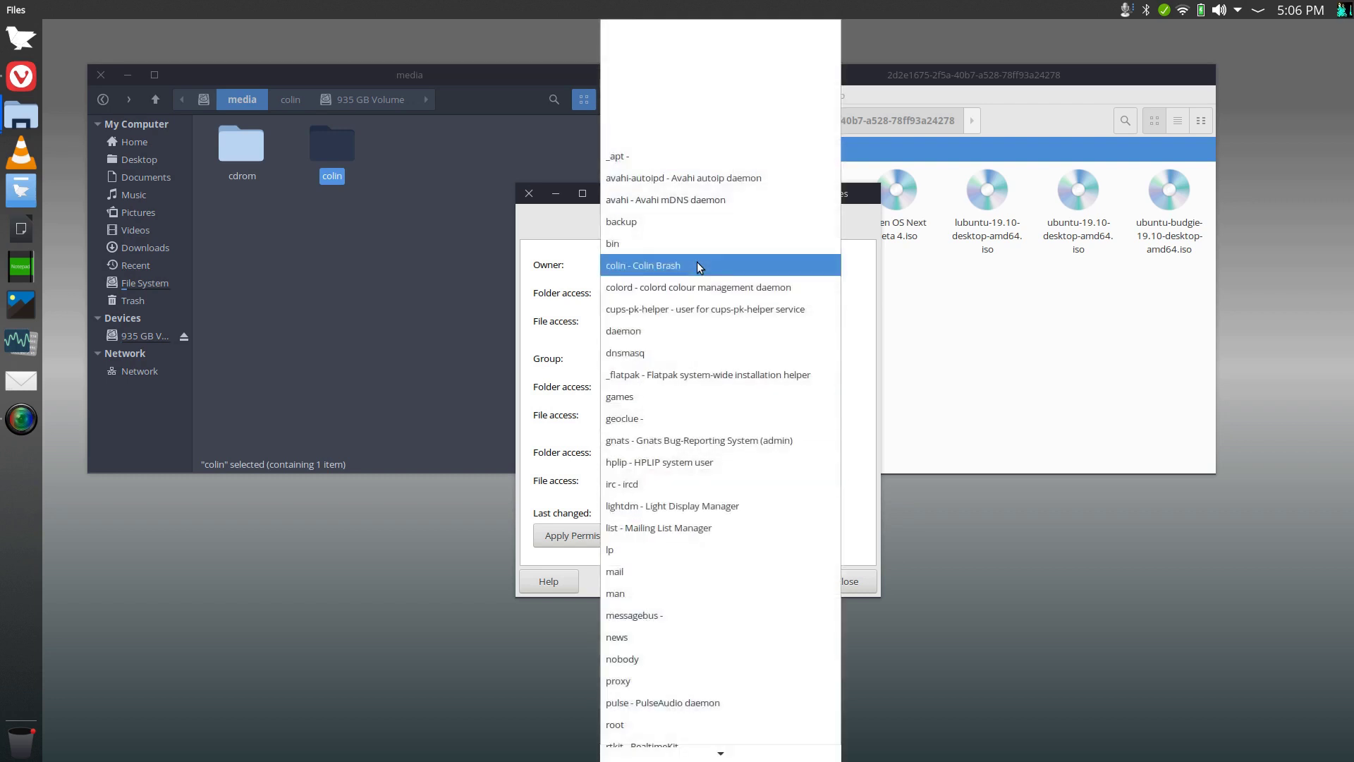
scroll(670, 537, down, 2)
scroll(670, 539, down, 5)
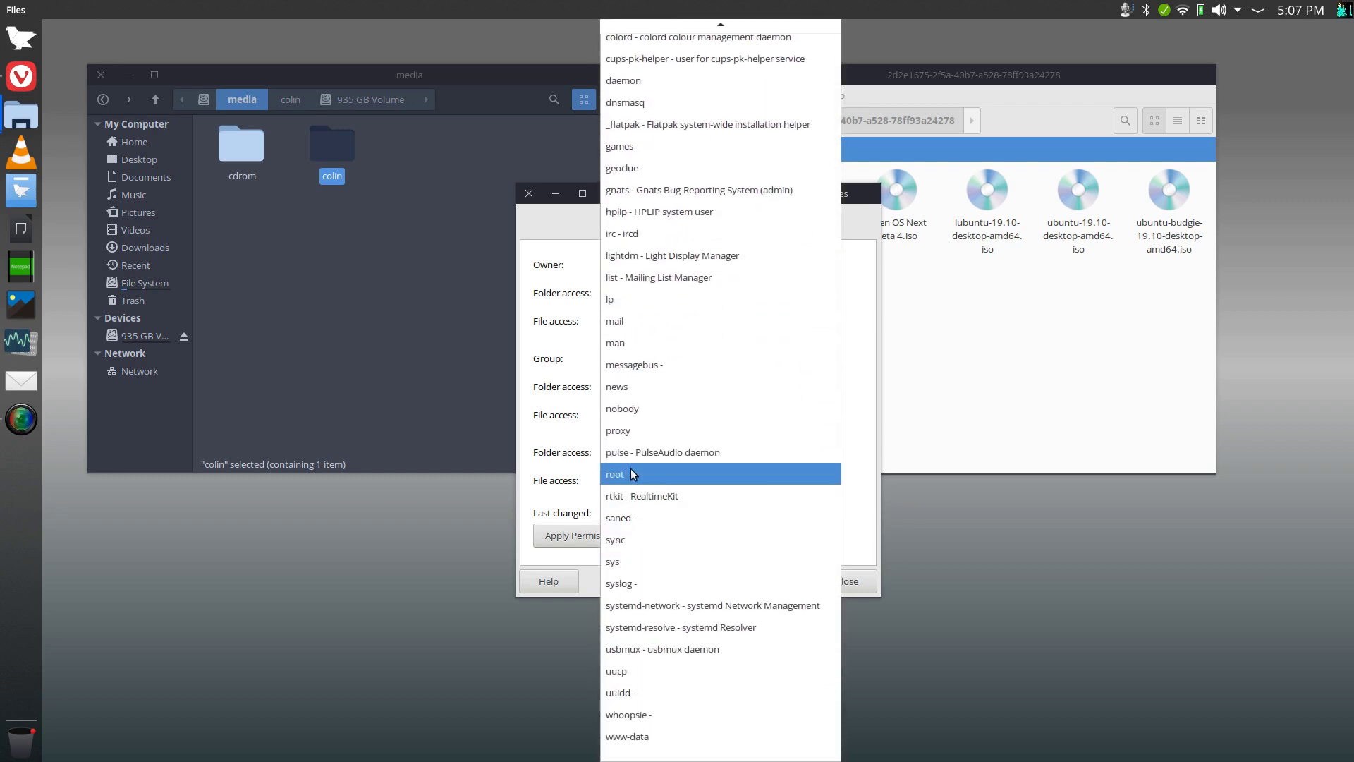
scroll(726, 329, up, 3)
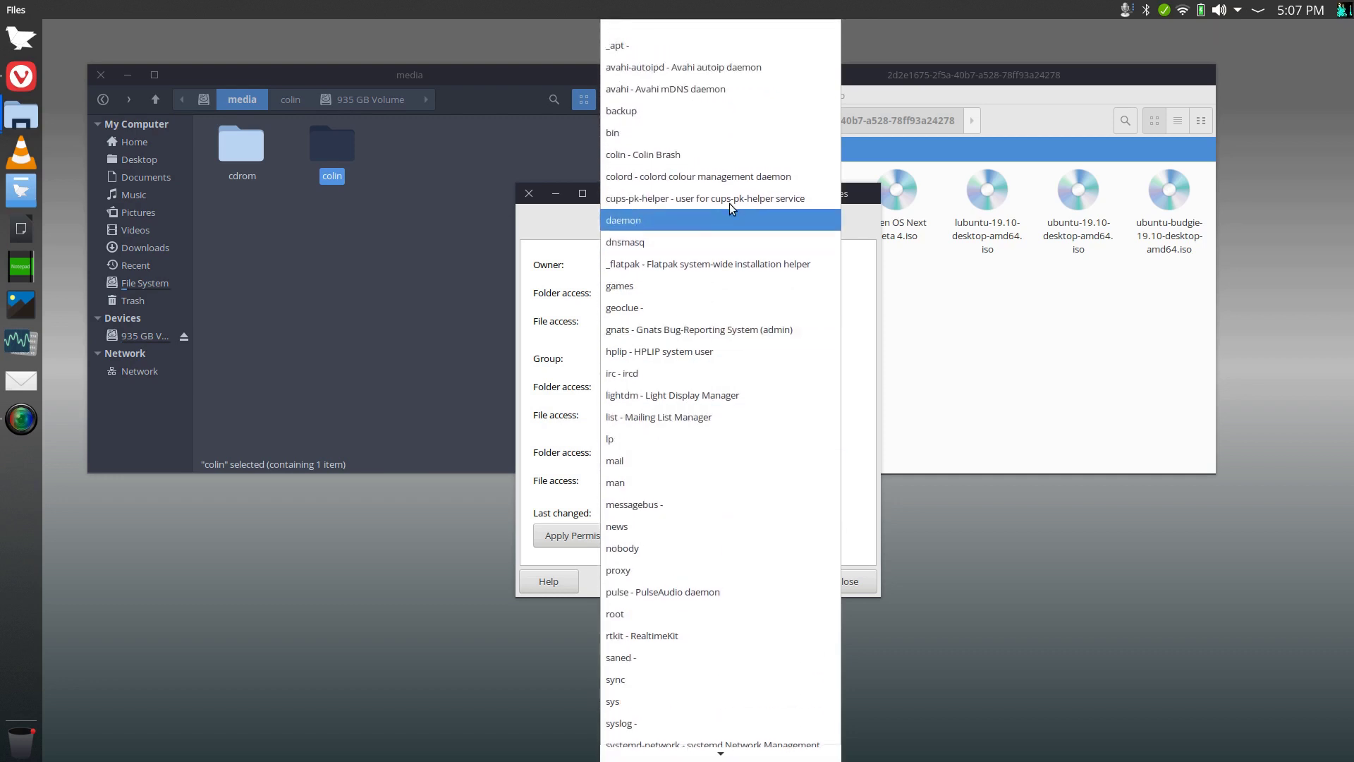
click(1042, 324)
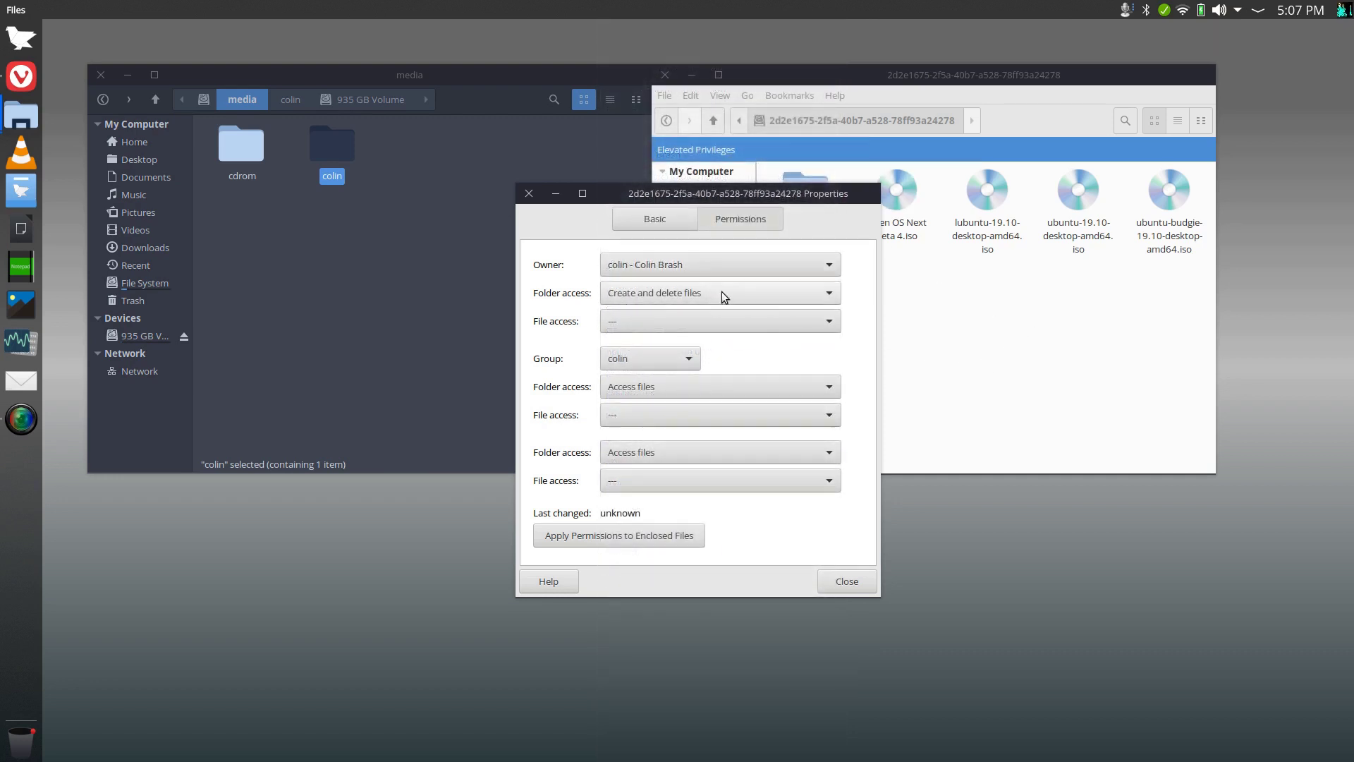
- Check the owner and group file access choices, and close the properties and both file windows
click(773, 325)
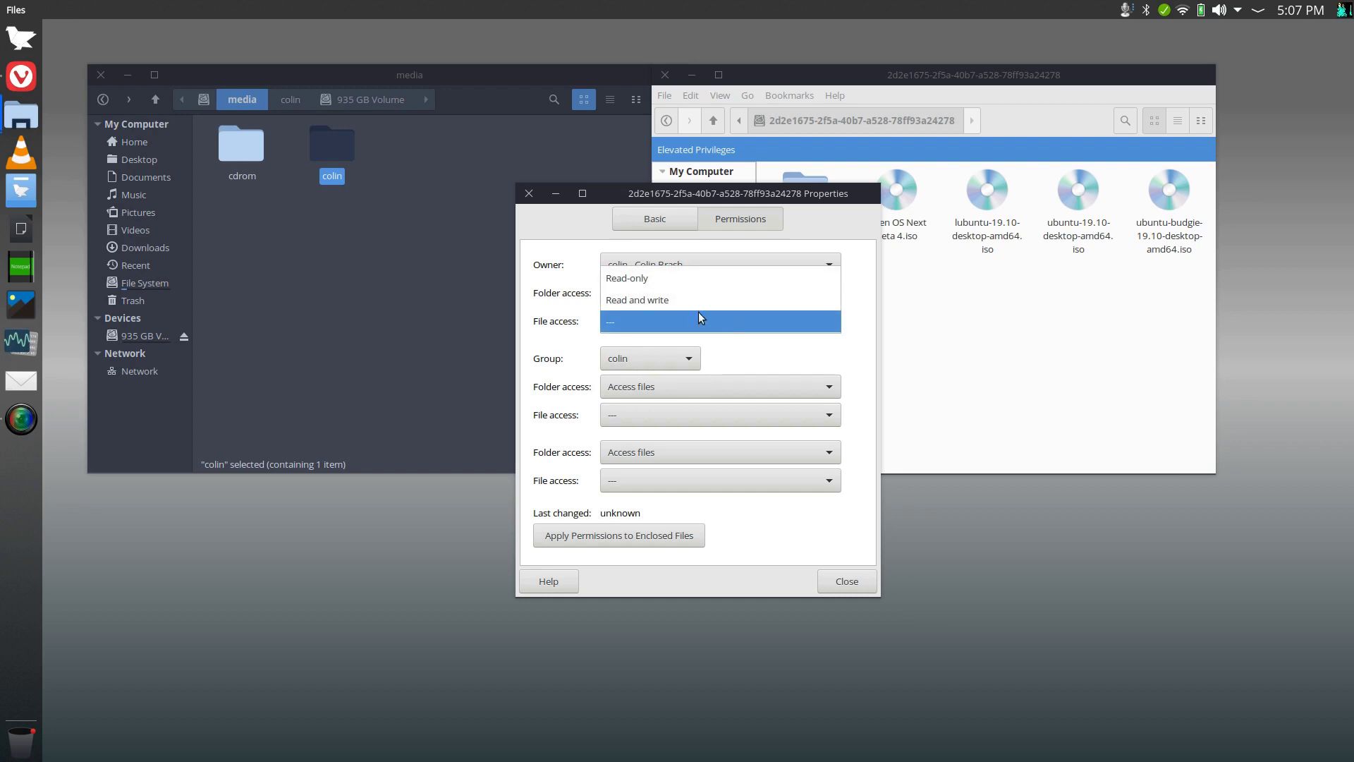
click(1052, 388)
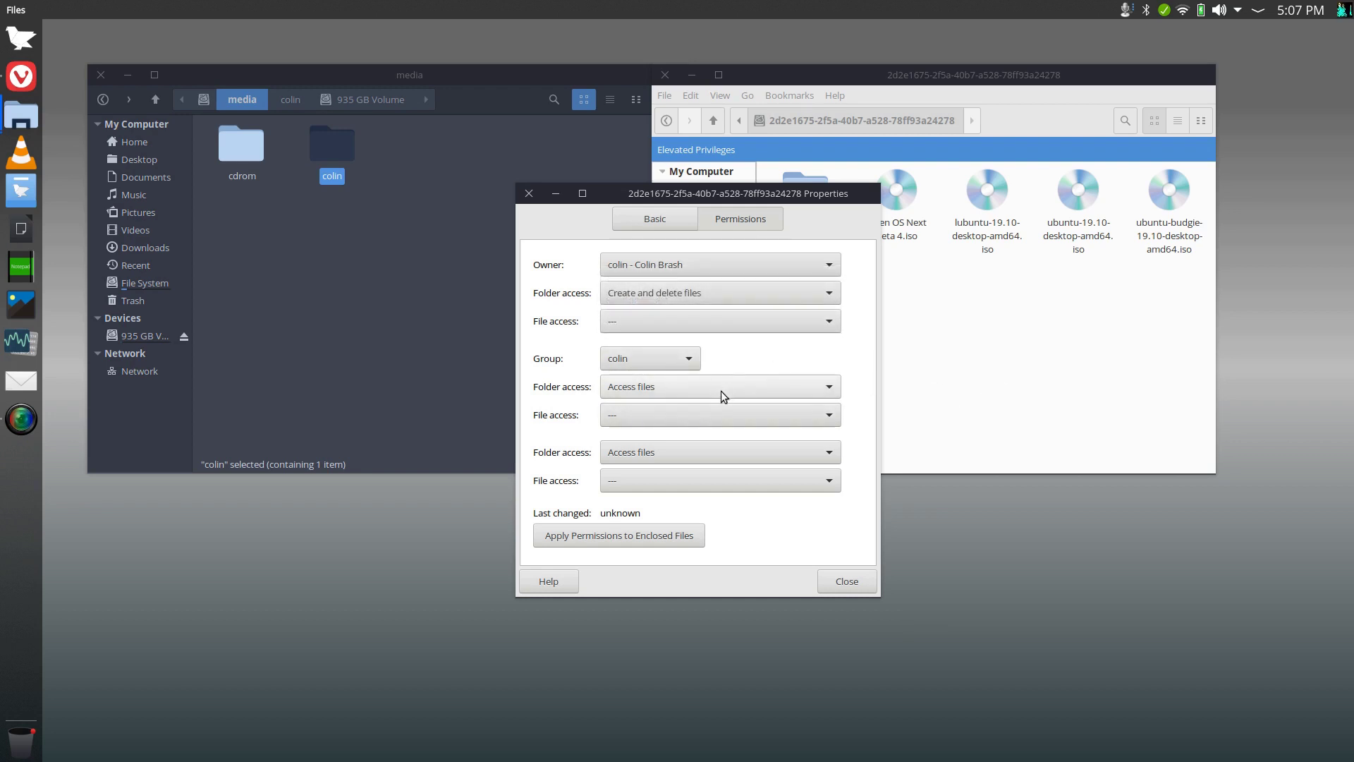
click(790, 409)
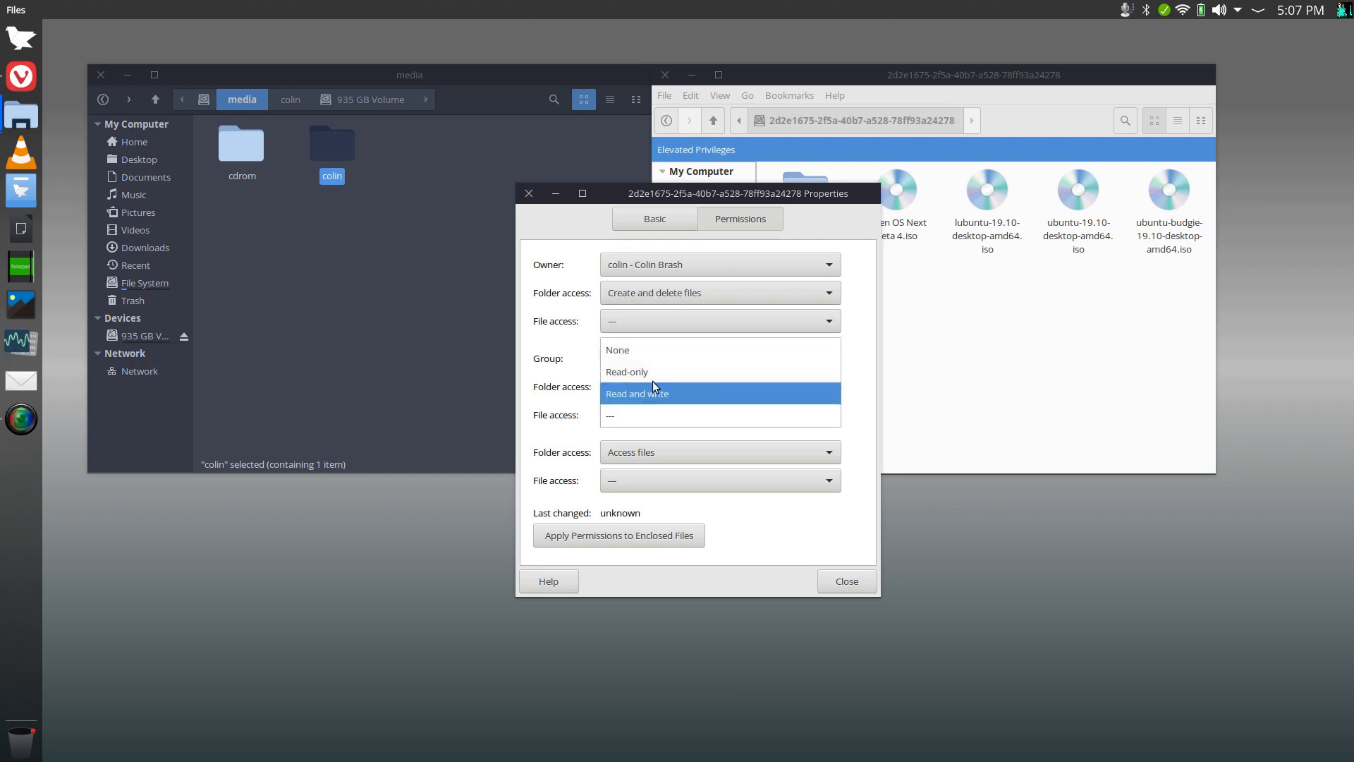
click(851, 384)
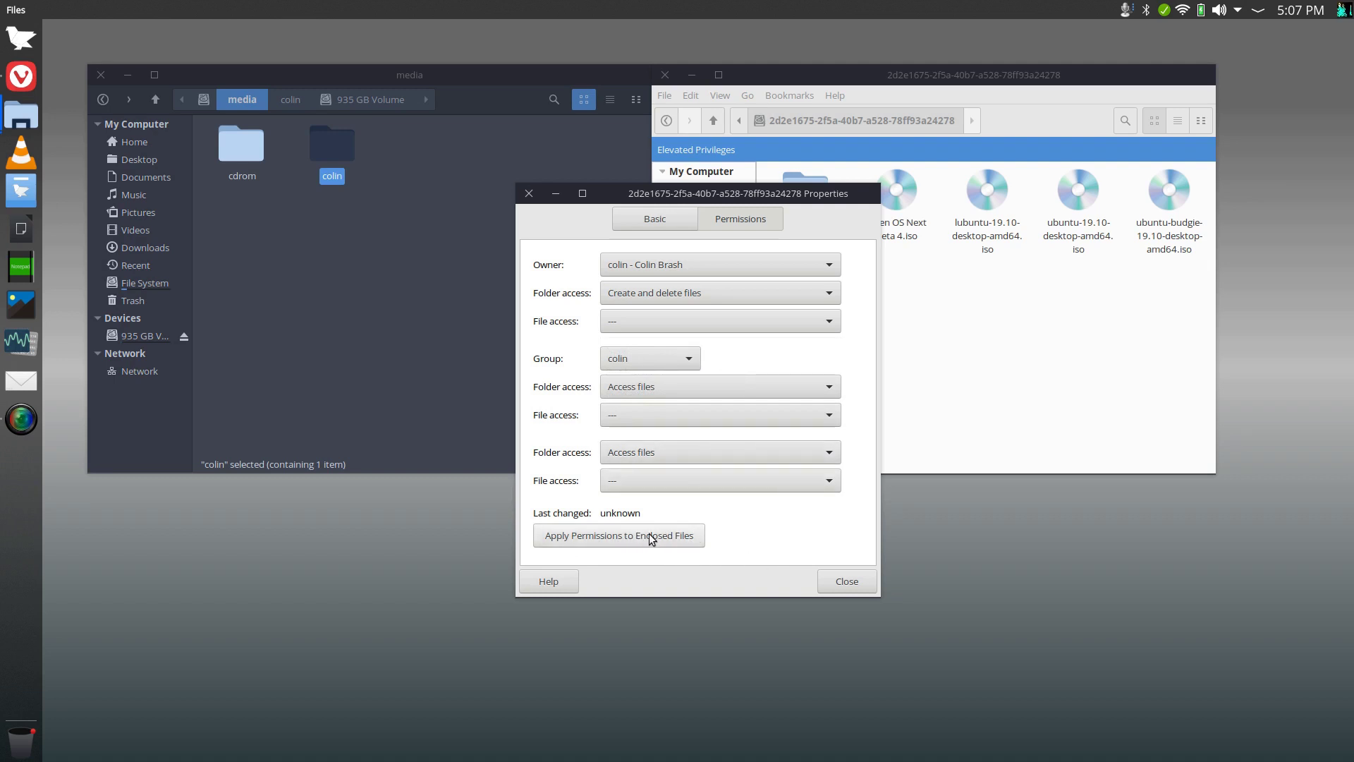
click(839, 578)
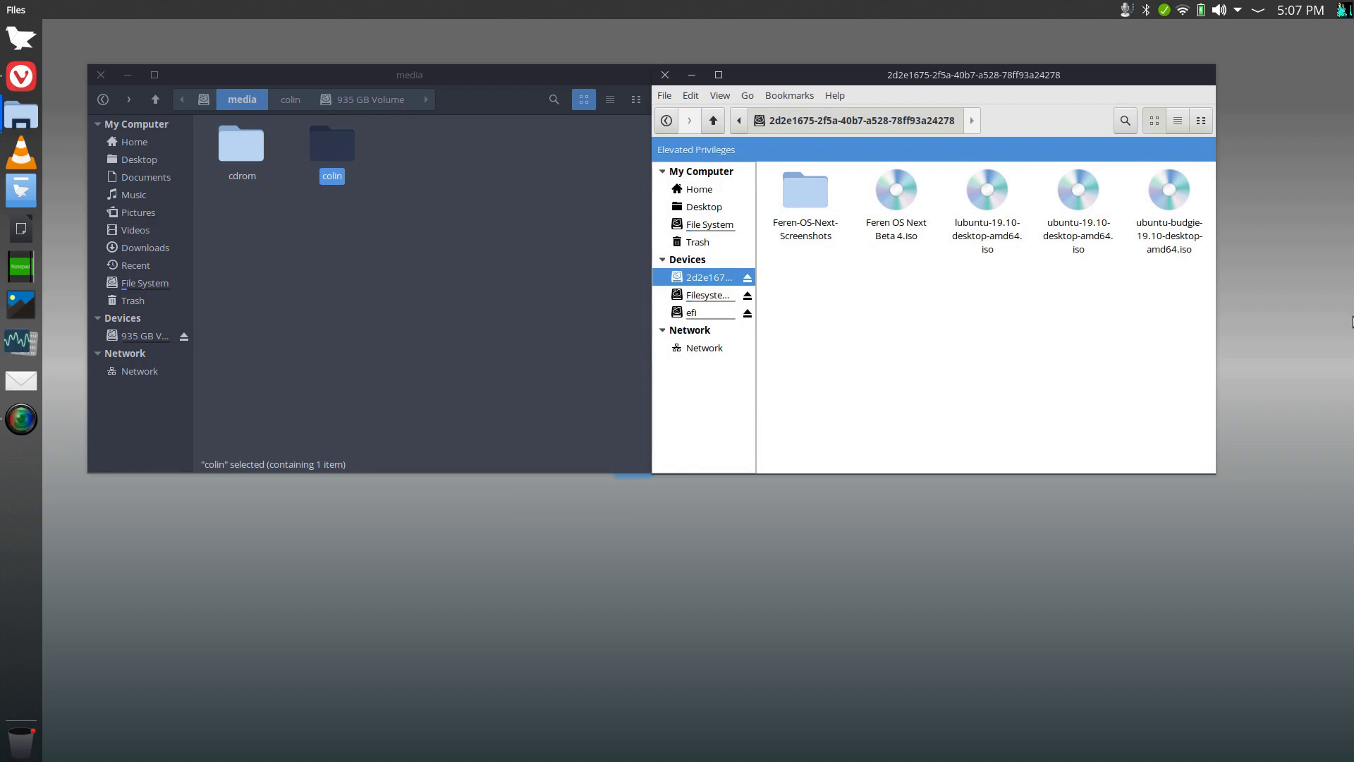
click(665, 74)
click(100, 74)
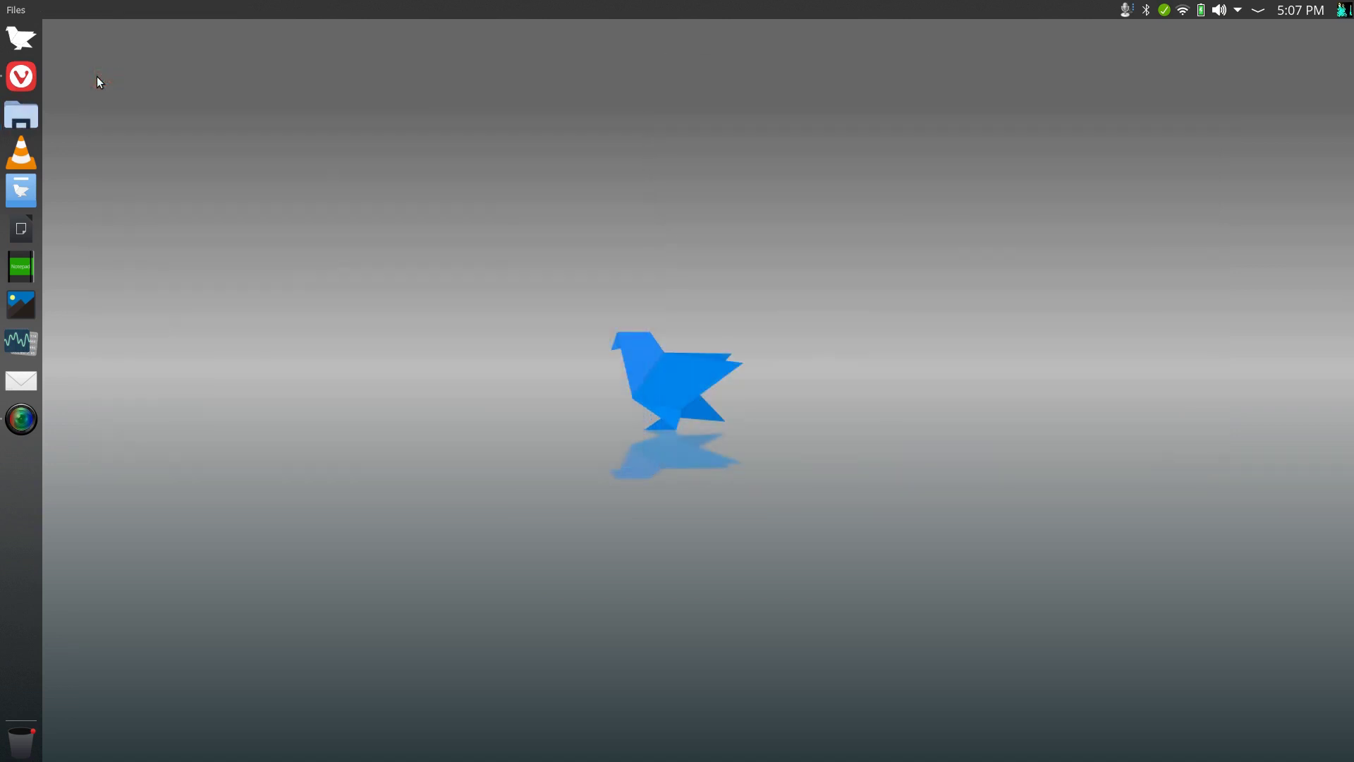
- Open the Disks utility and select the 935 GB Ext4 partition of the 1.0 TB hard disk
key(super)
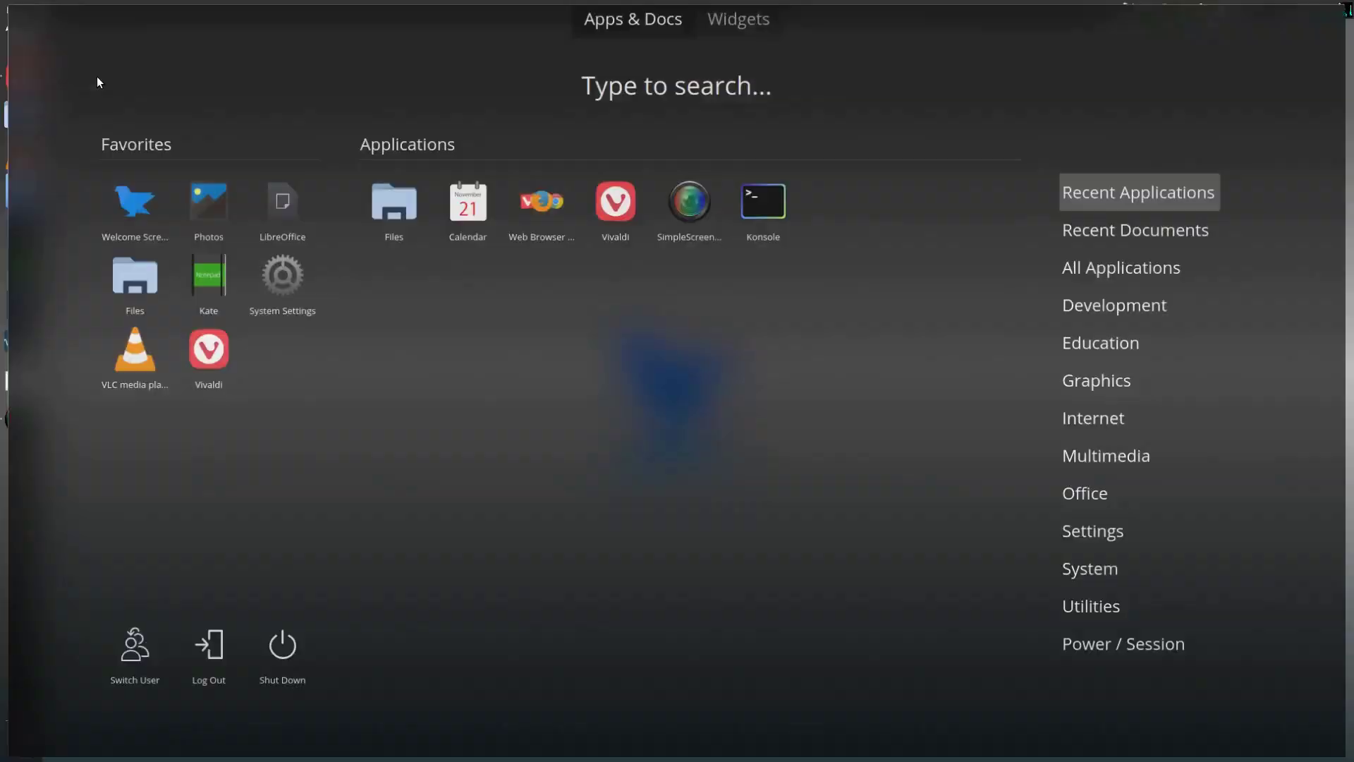
text(disk)
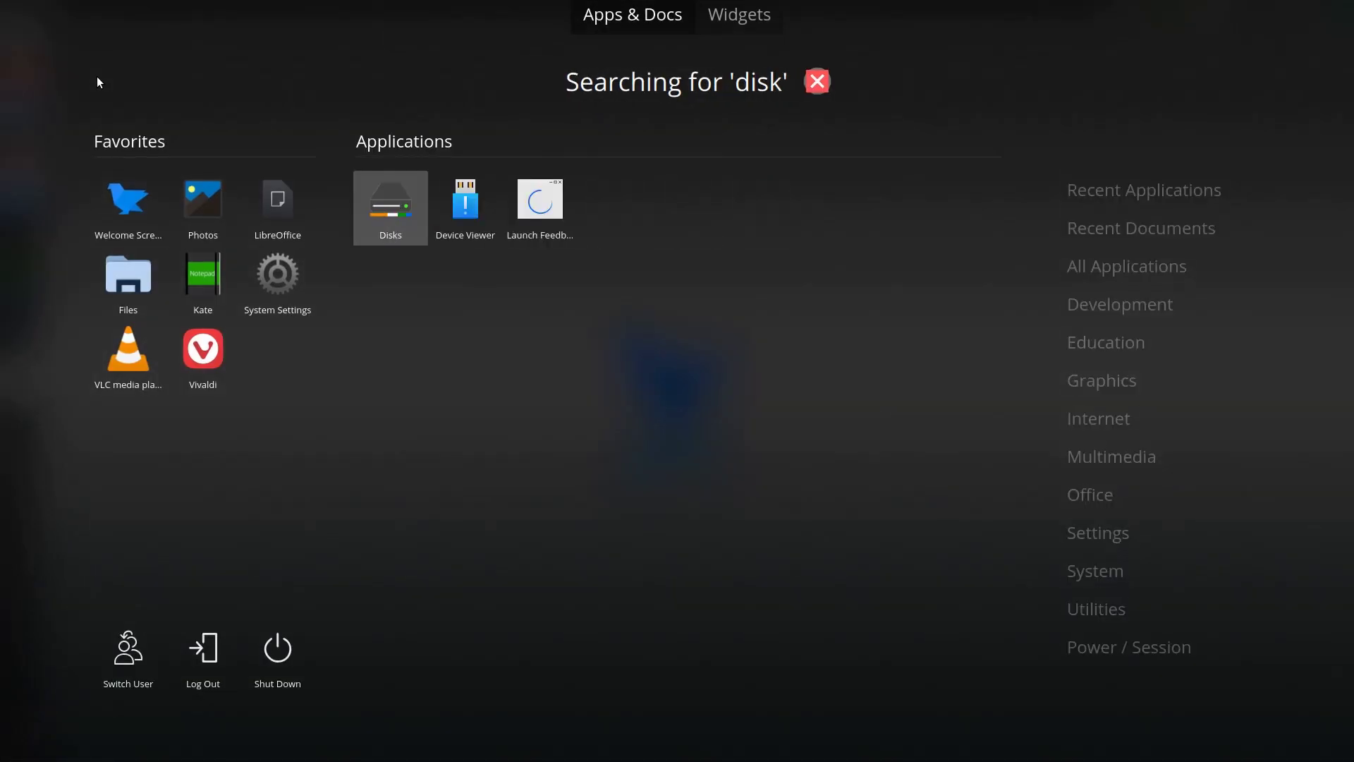
key(Return)
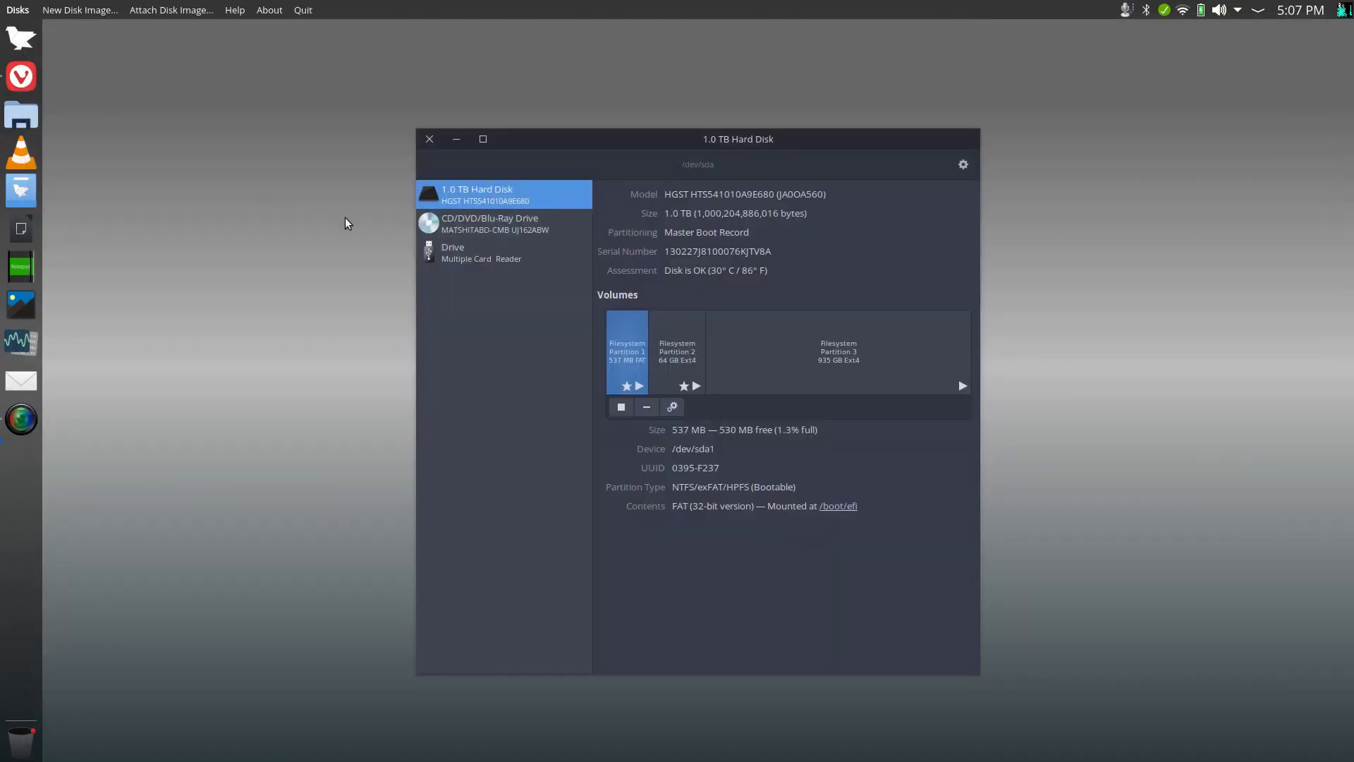
click(823, 348)
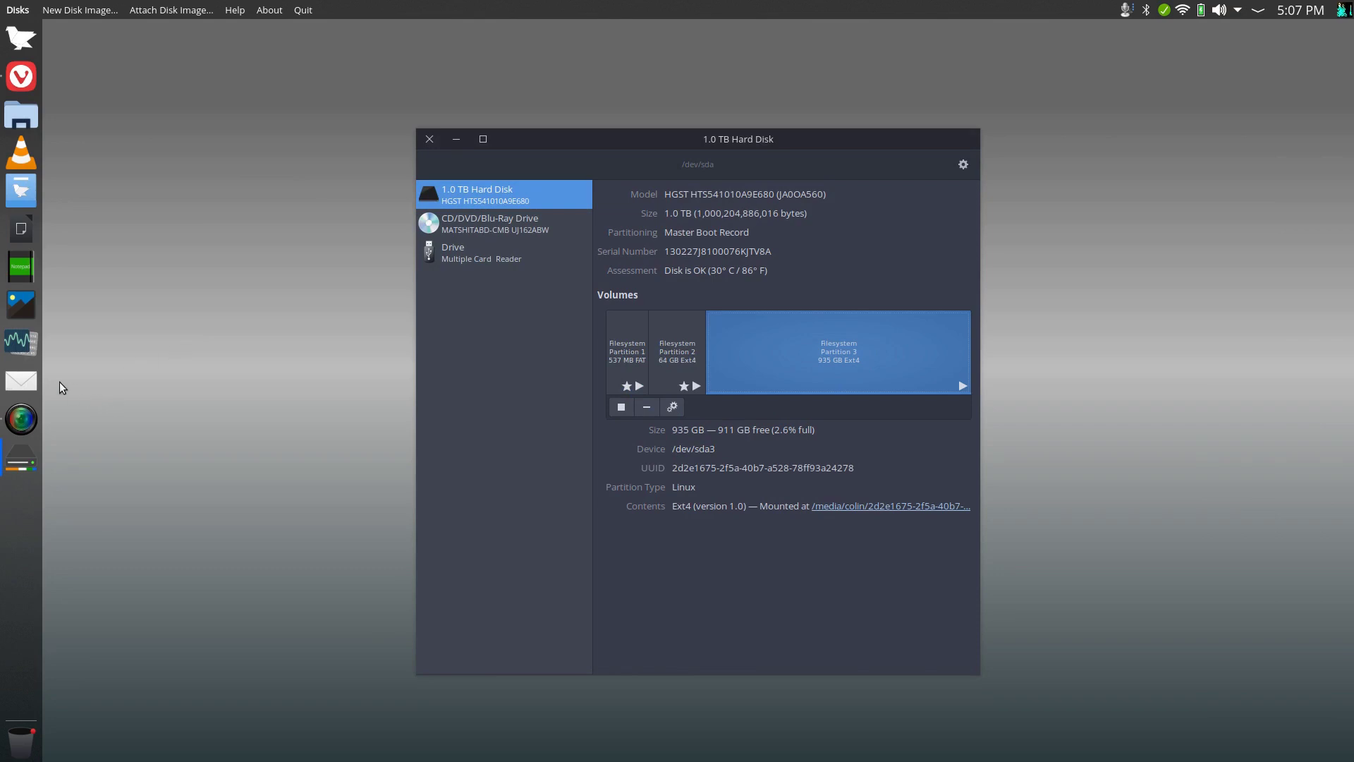
click(28, 118)
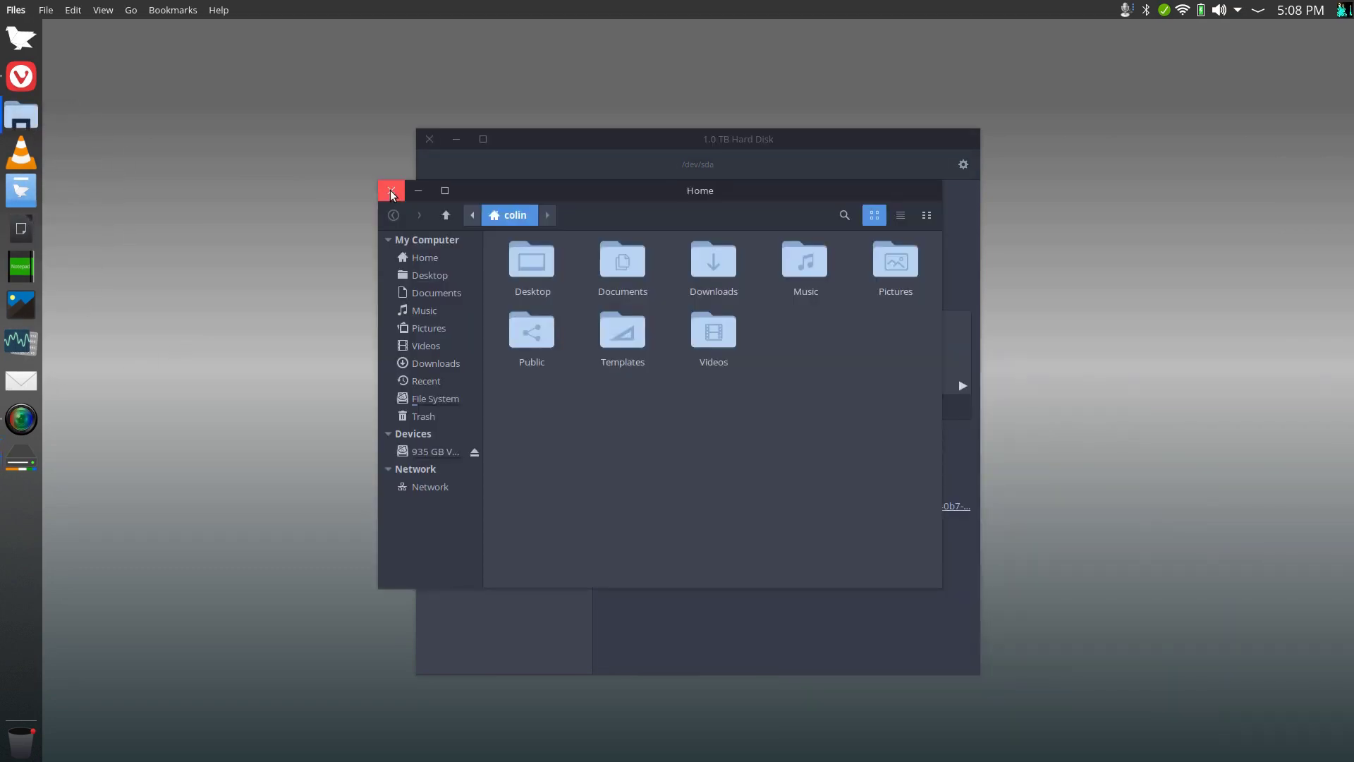
click(392, 190)
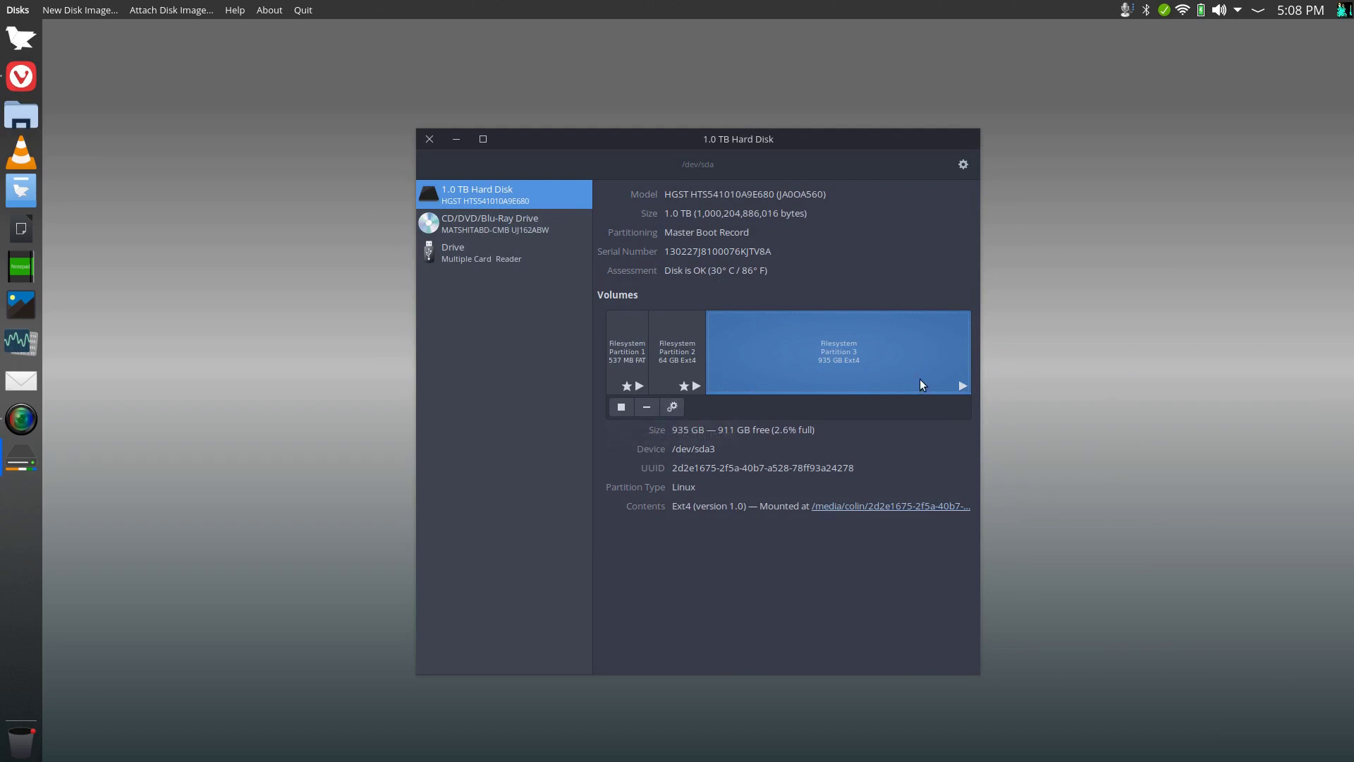
- Turn off User Session Defaults in the 935 GB partition's mount options, authenticate with the account password, and close Disks
click(672, 407)
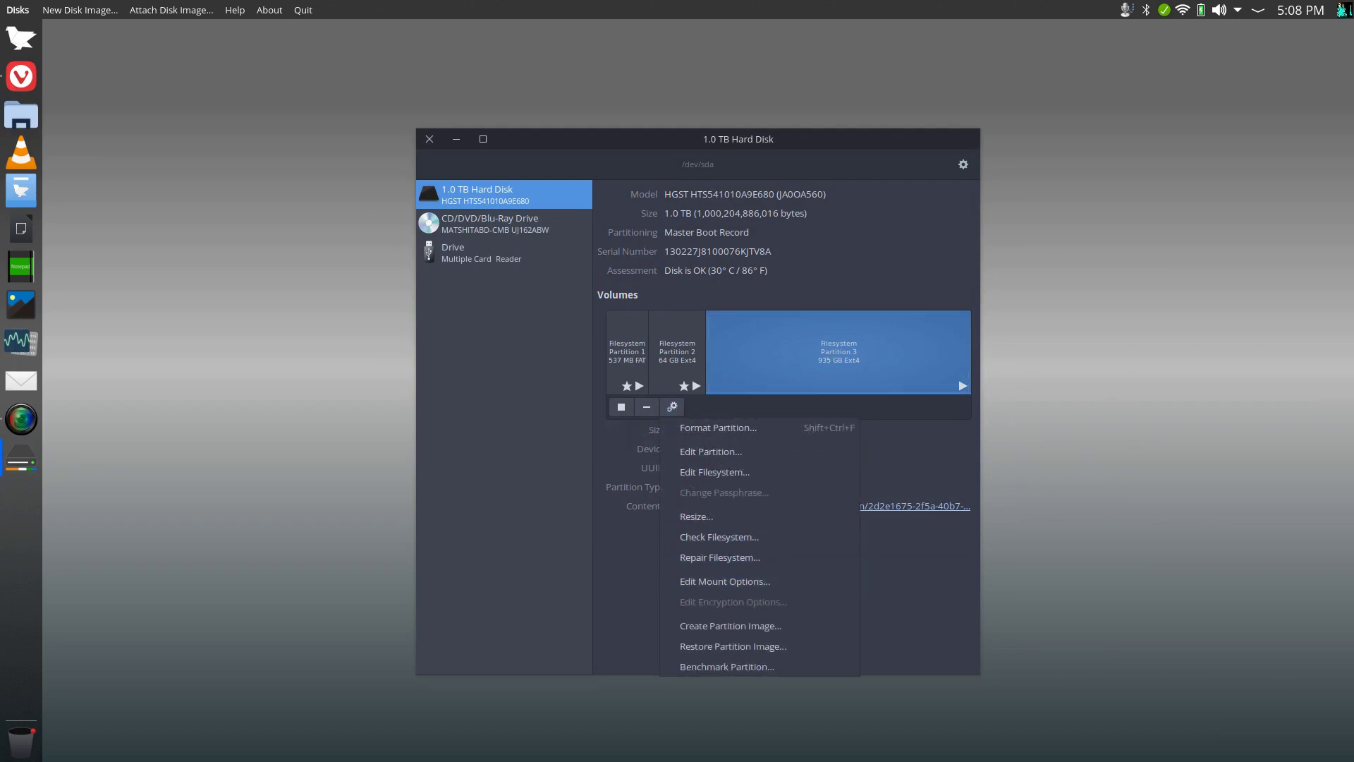
click(725, 581)
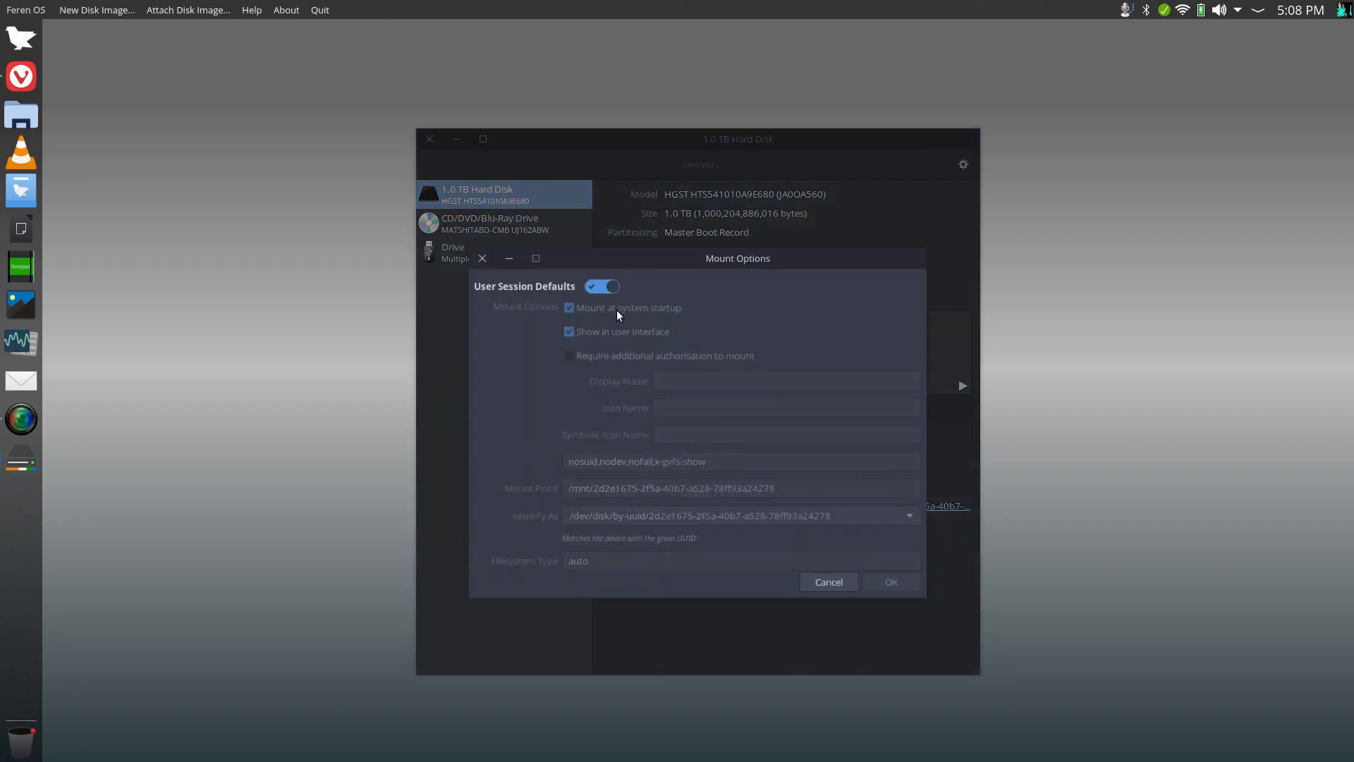
click(590, 286)
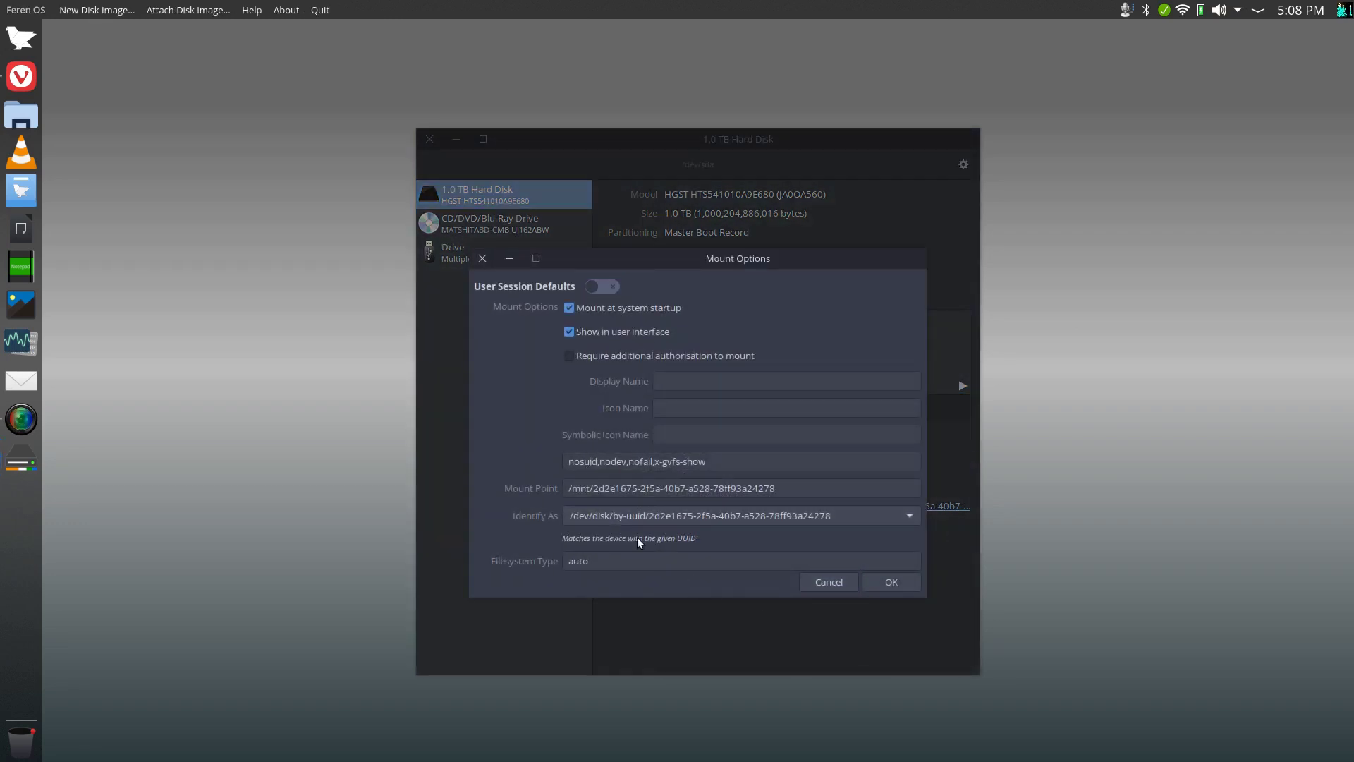
click(891, 583)
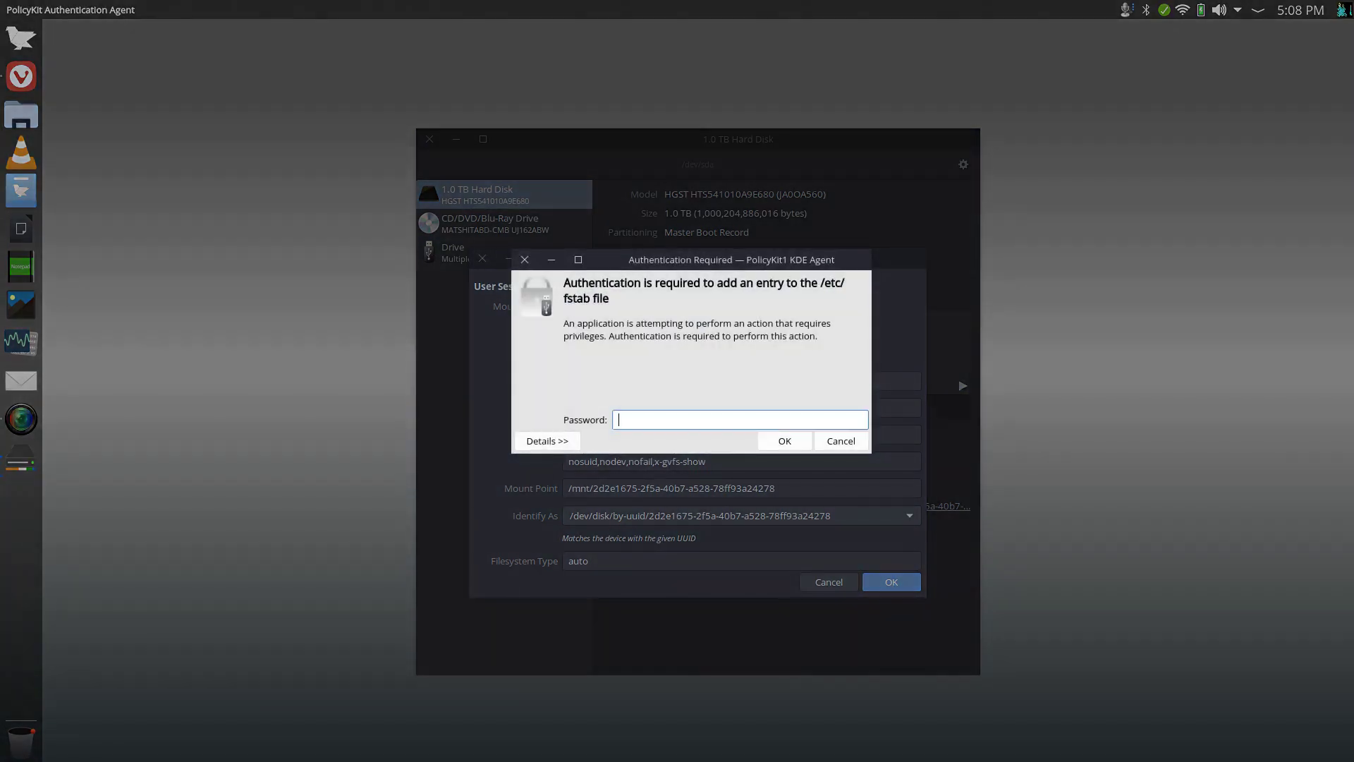
text(********)
key(Return)
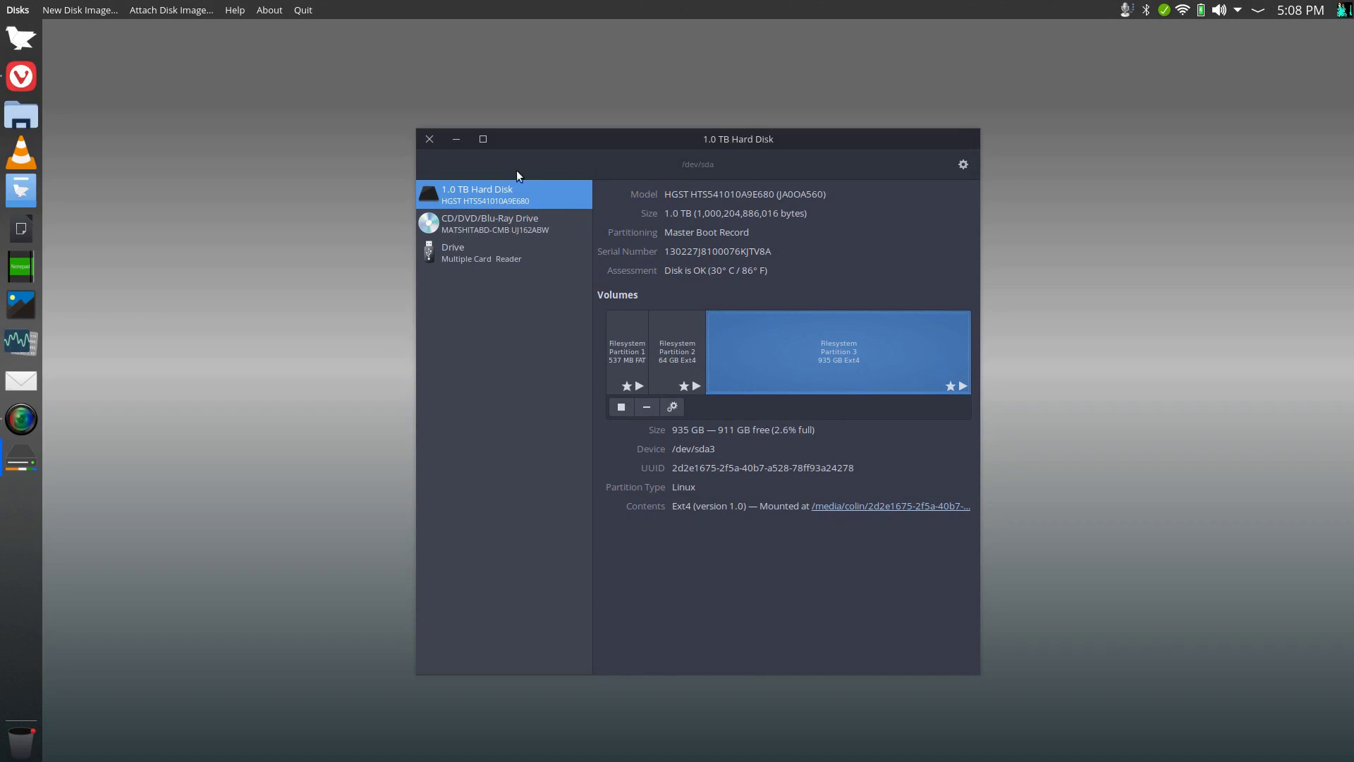
click(428, 139)
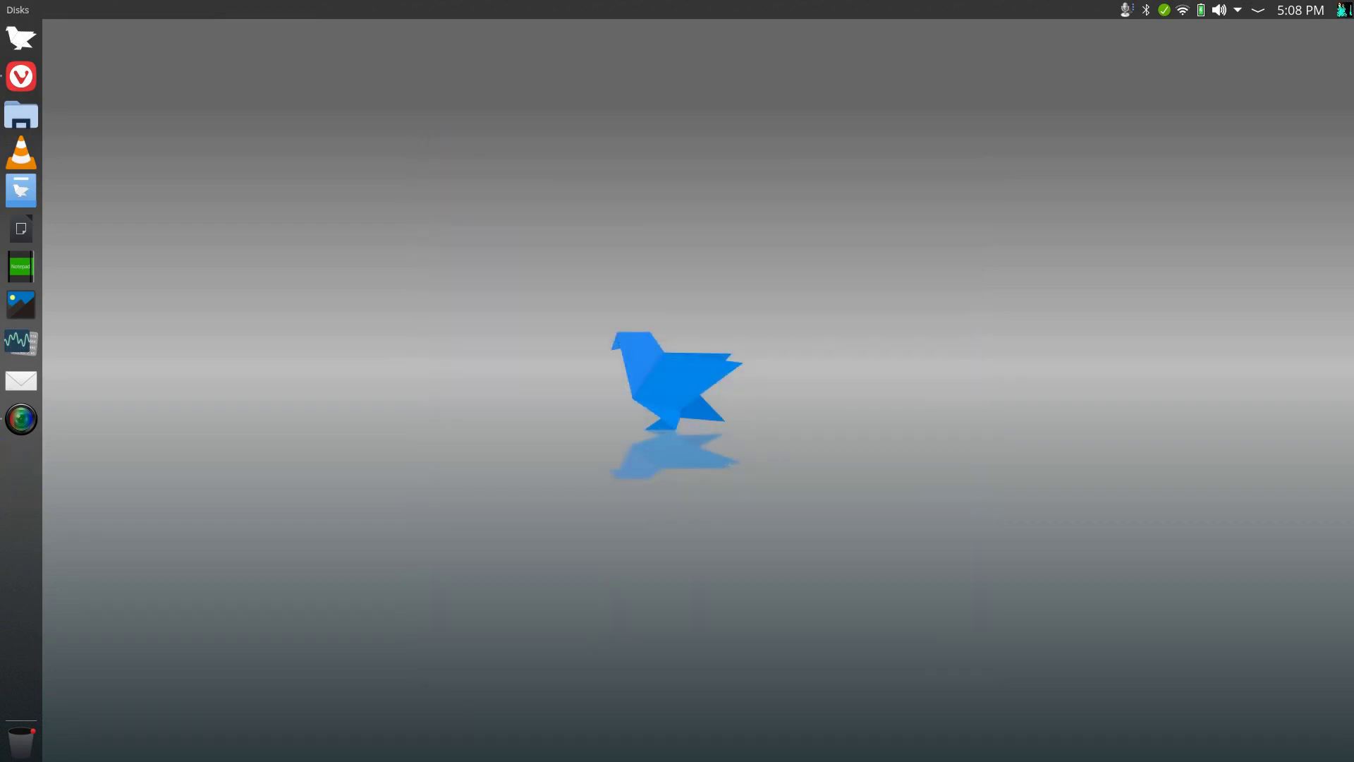
key(super)
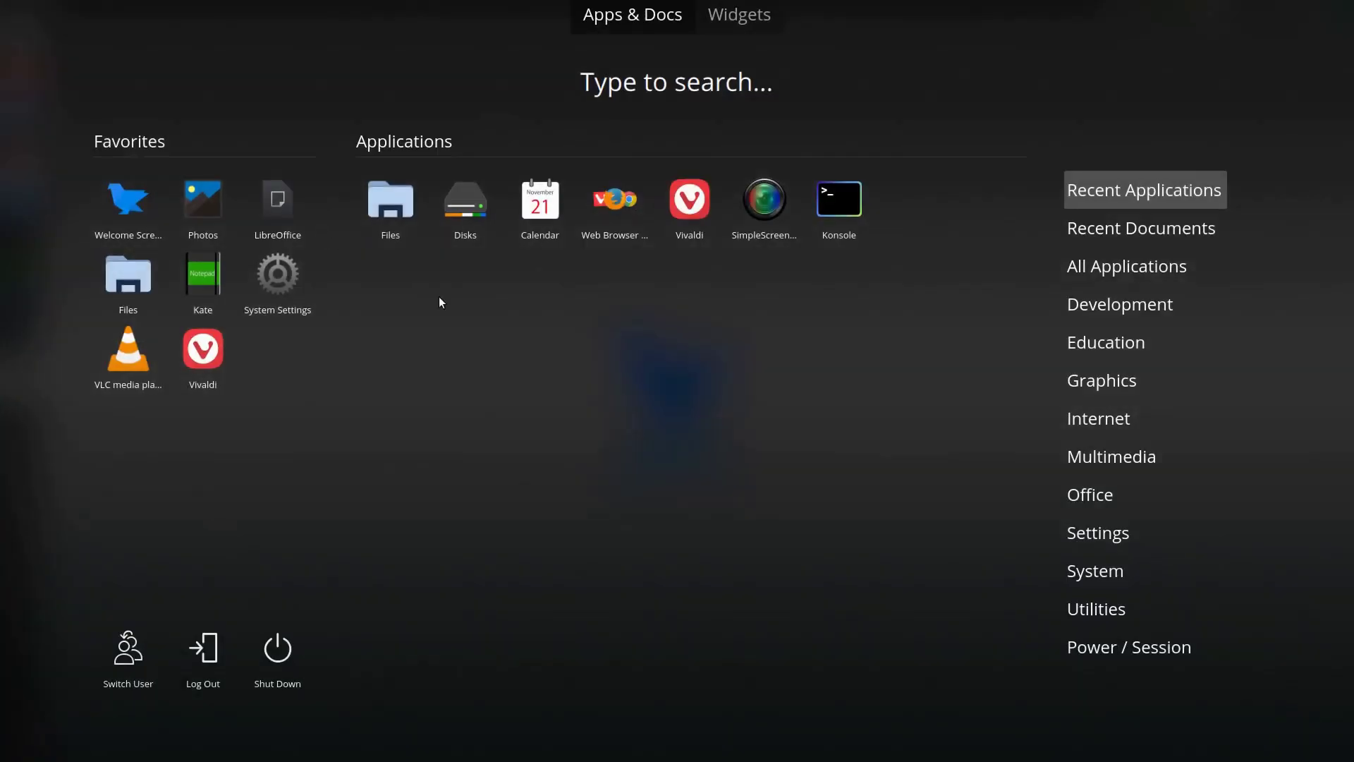
mouse_move(1113, 509)
mouse_move(1112, 536)
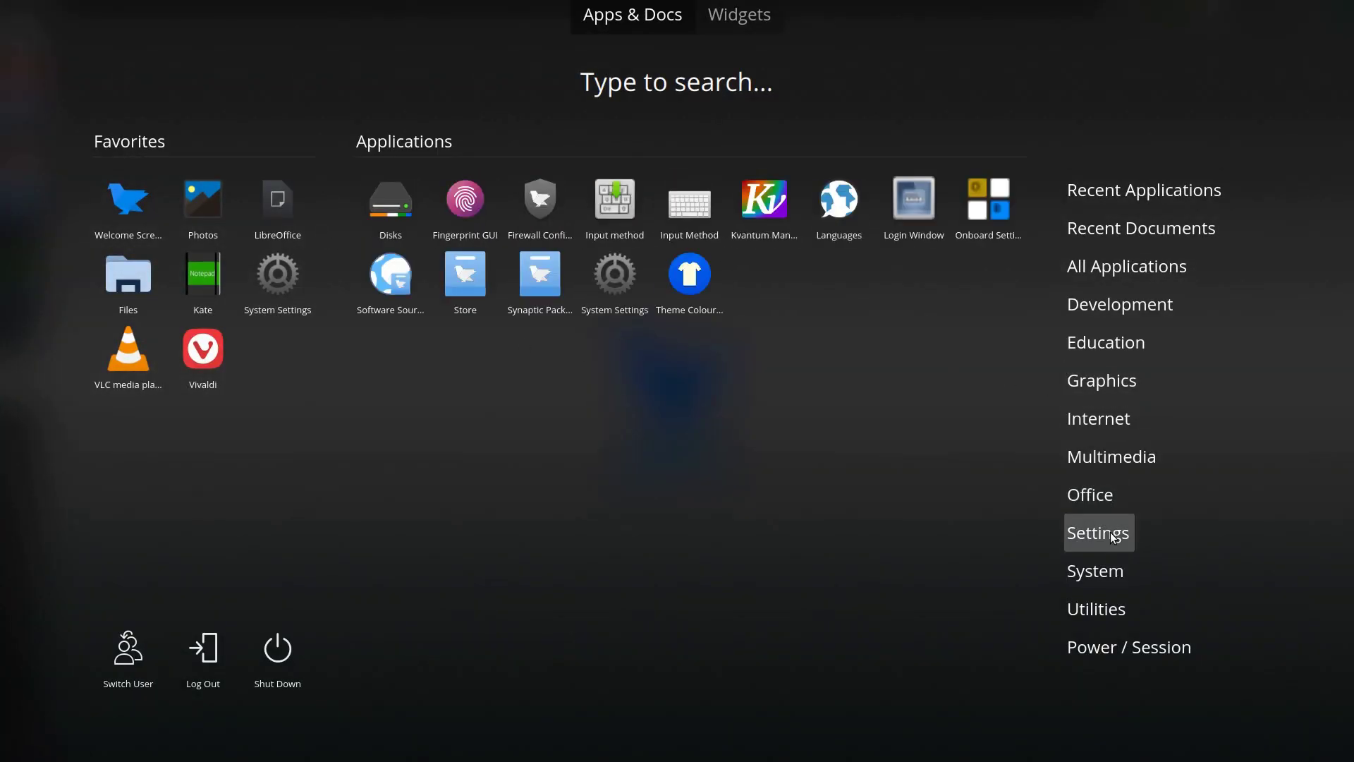
click(689, 278)
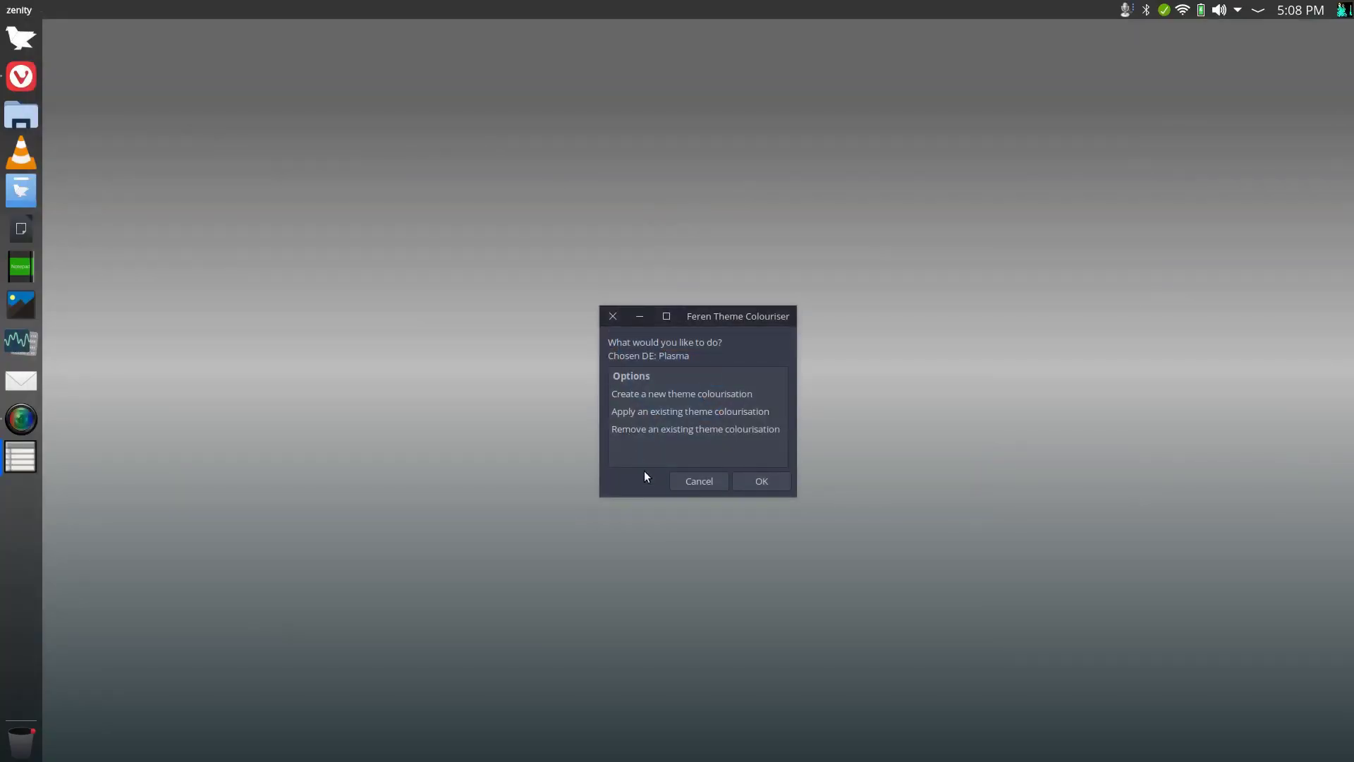
click(696, 479)
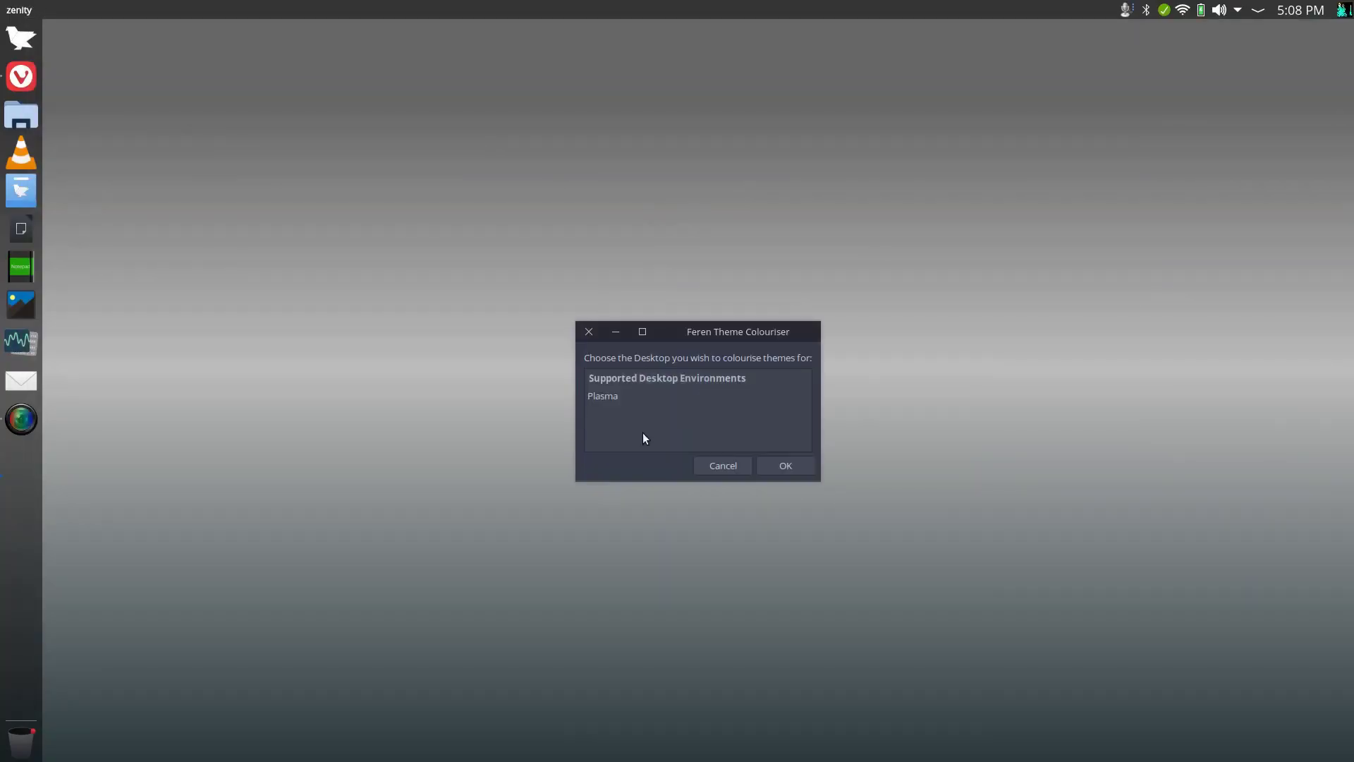
click(726, 470)
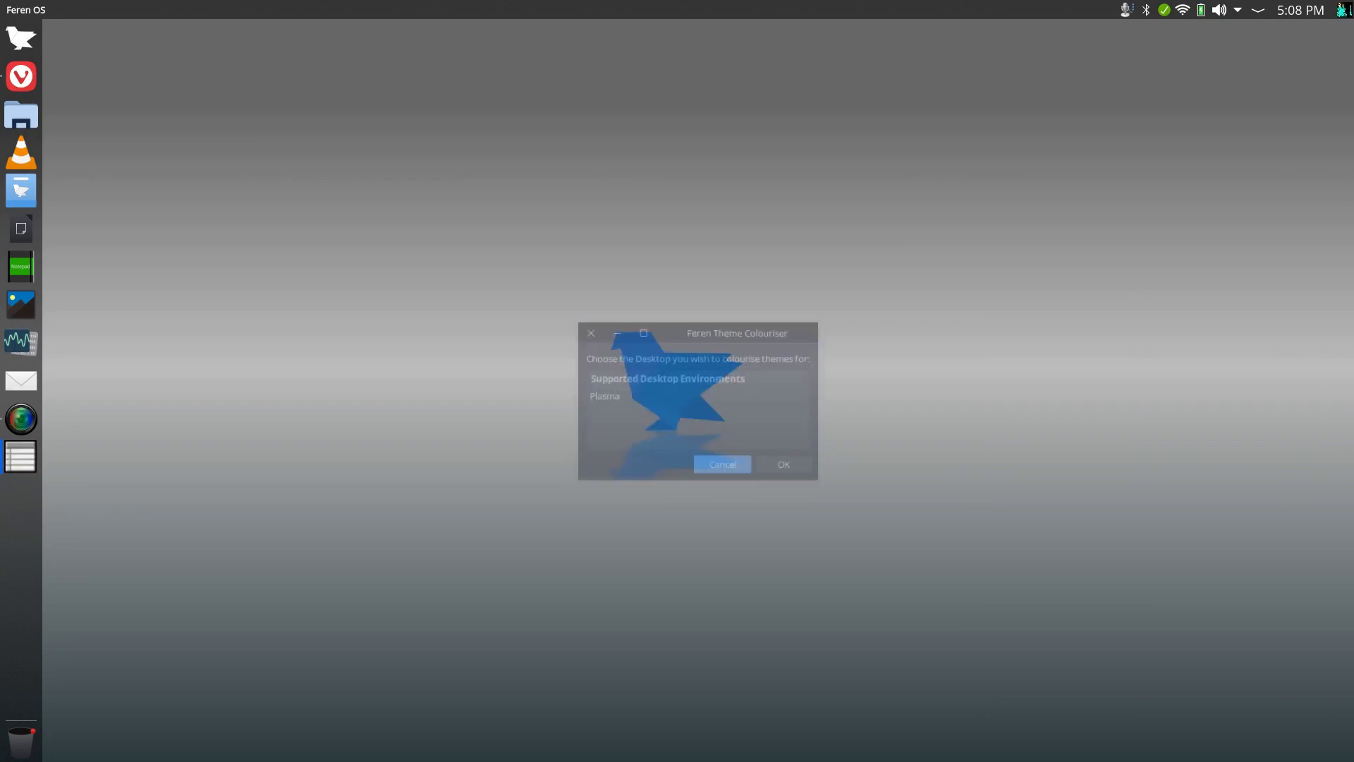
- Find Kvantum Manager with the search term "kvan", open it and move its window toward the middle of the desktop
click(21, 38)
text(kva)
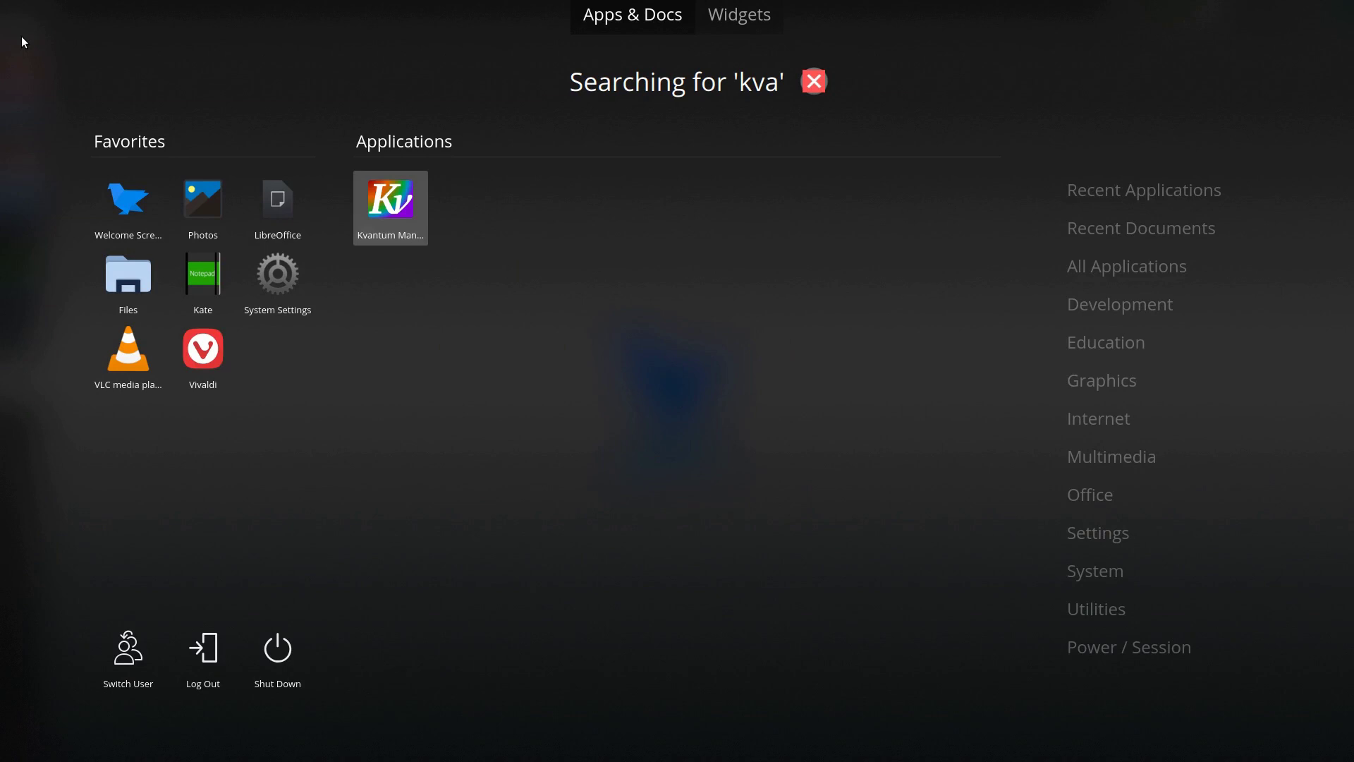
text(n)
key(Return)
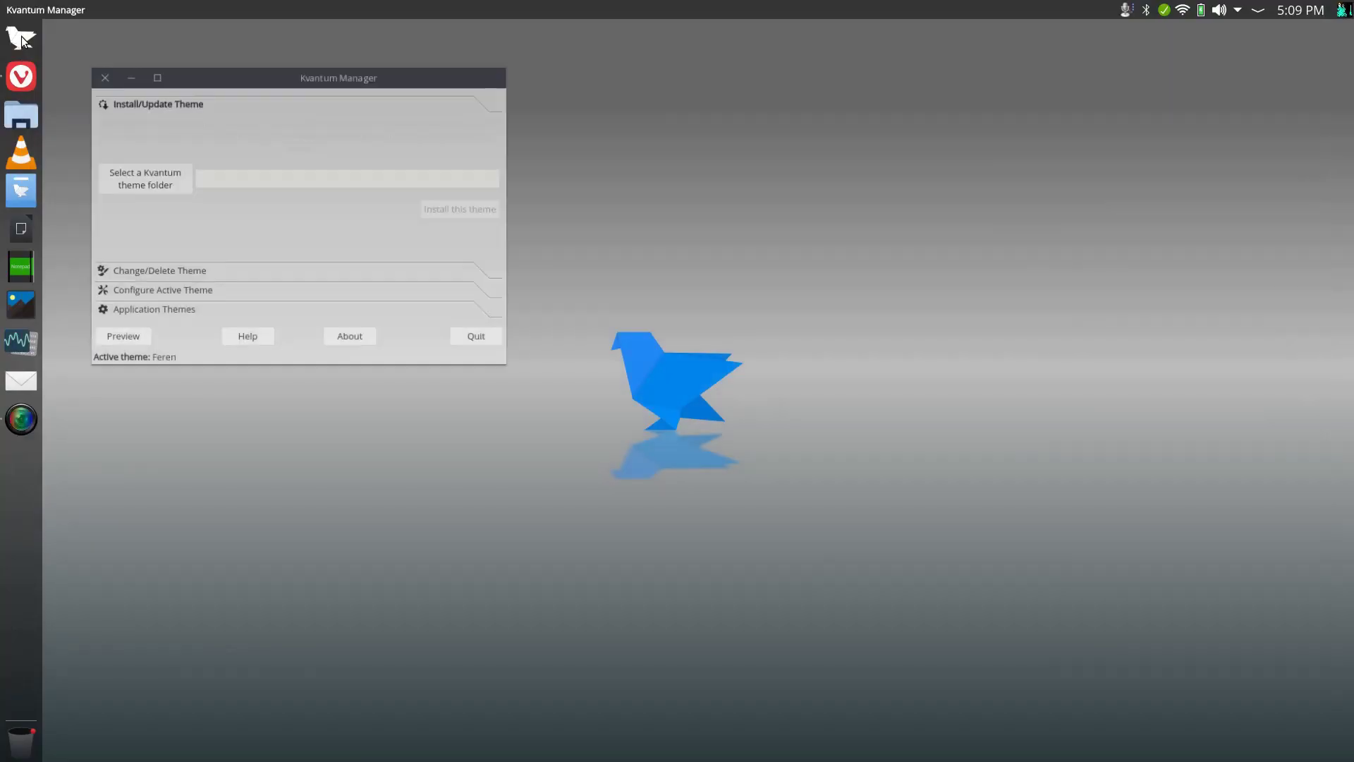
drag(261, 74, 591, 91)
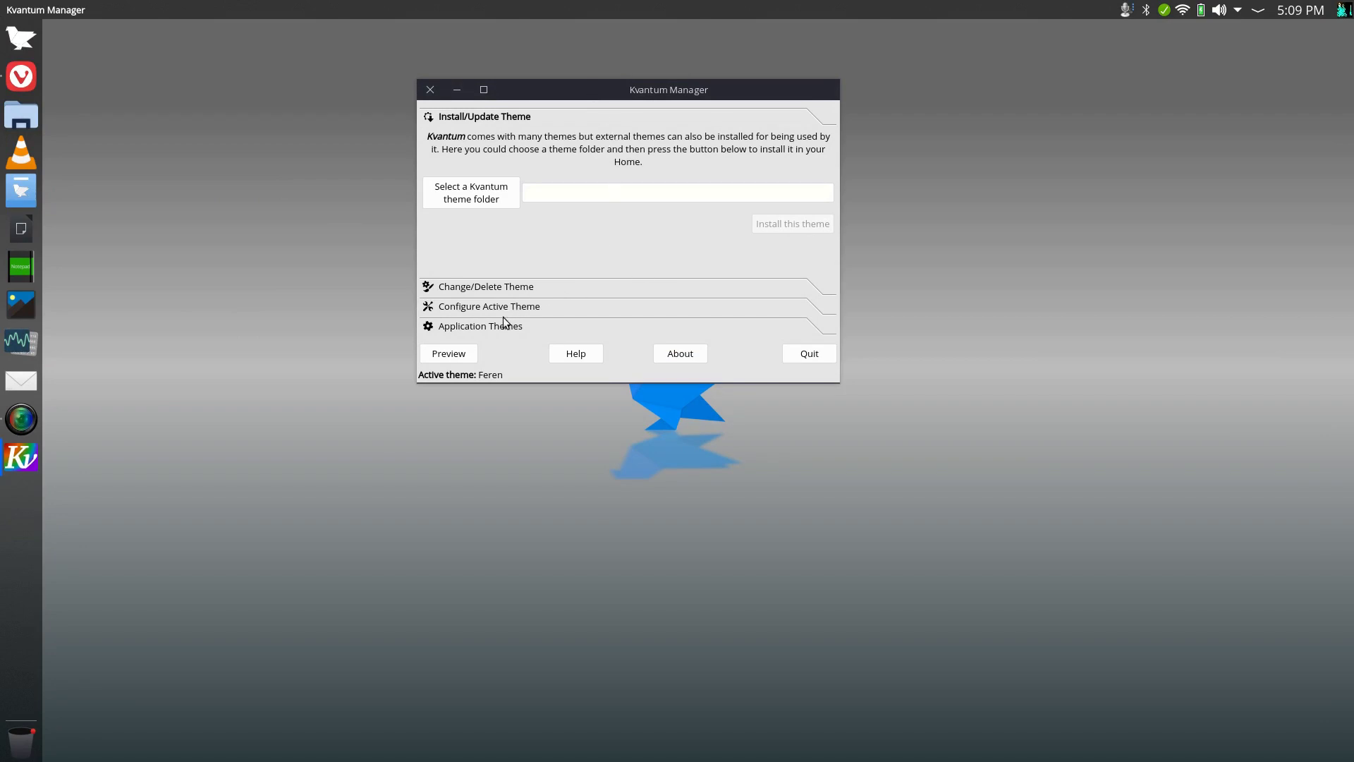
- Change the active Kvantum theme to FerenDark
click(491, 287)
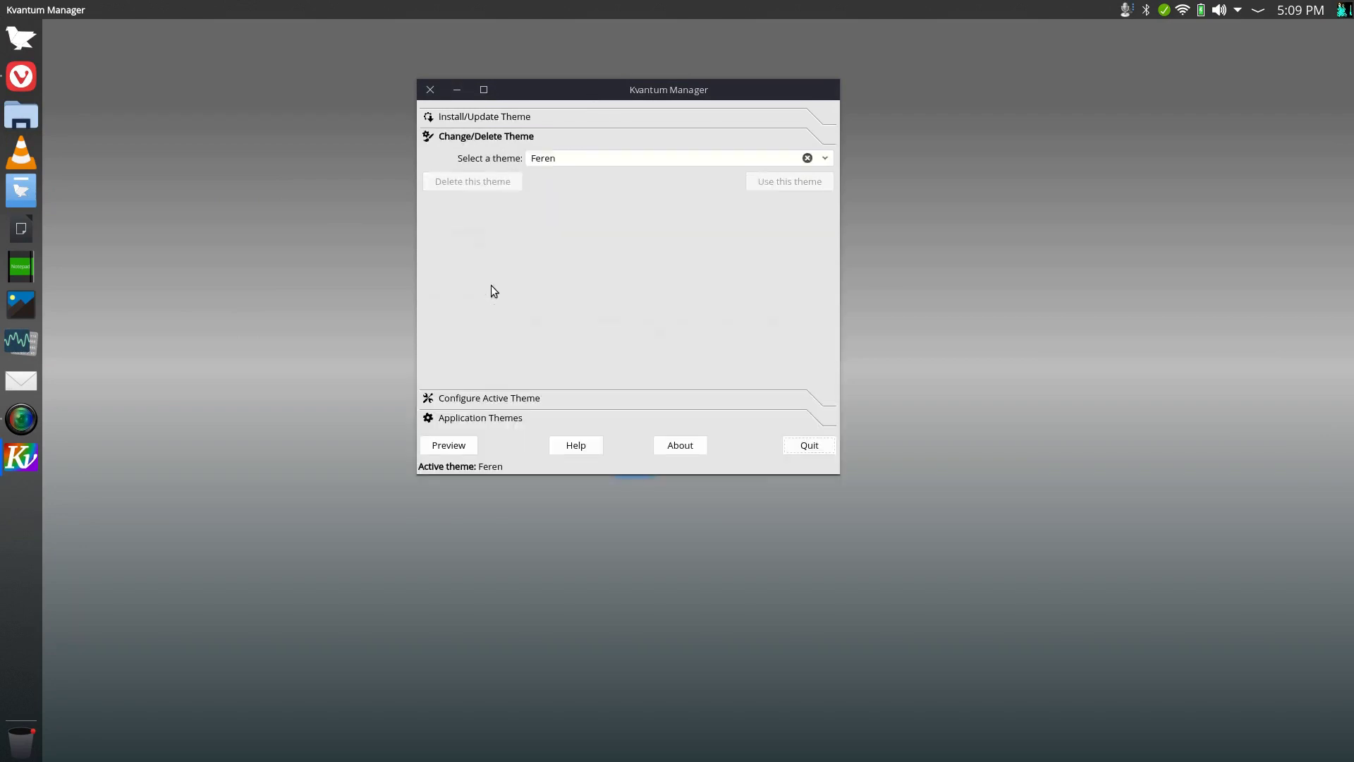
click(747, 158)
click(744, 237)
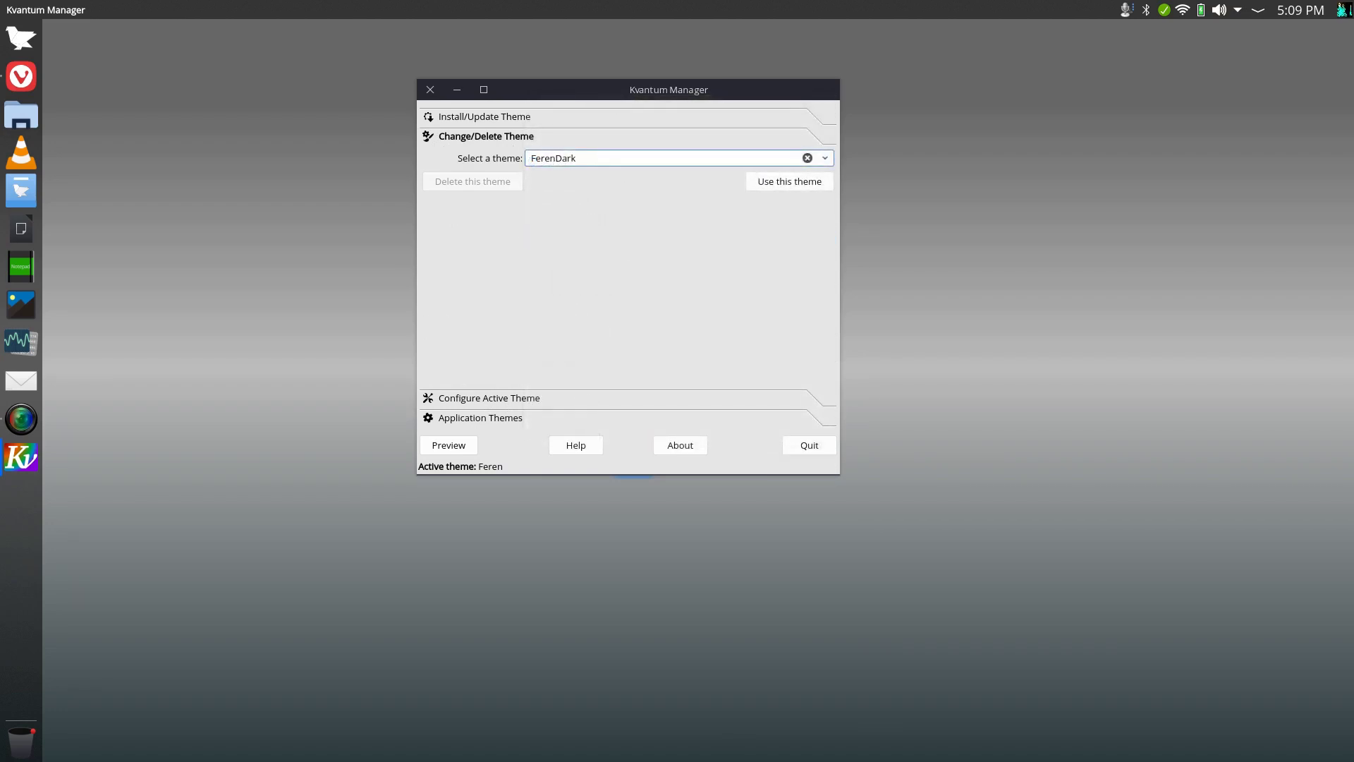
click(777, 185)
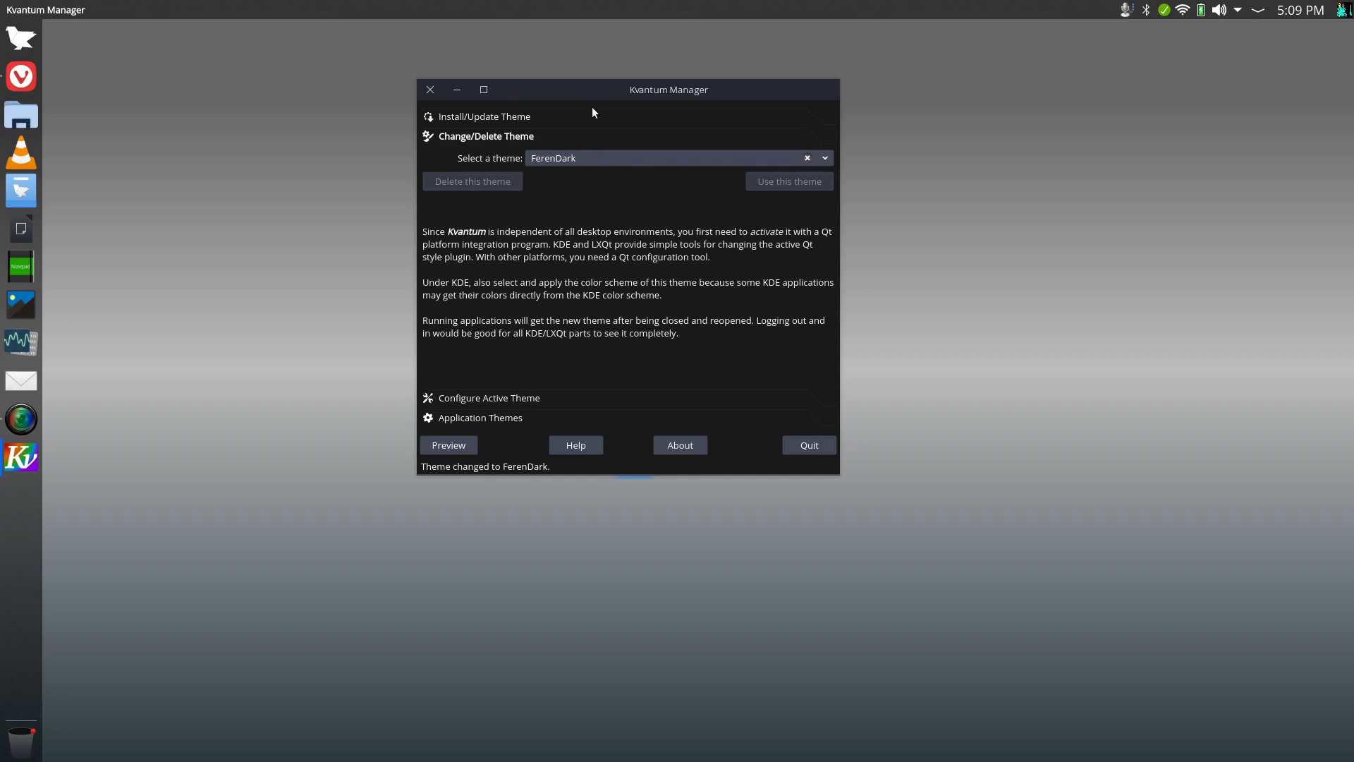
- Check a file manager window's appearance under the dark theme and change the active Kvantum theme to Feren
click(21, 115)
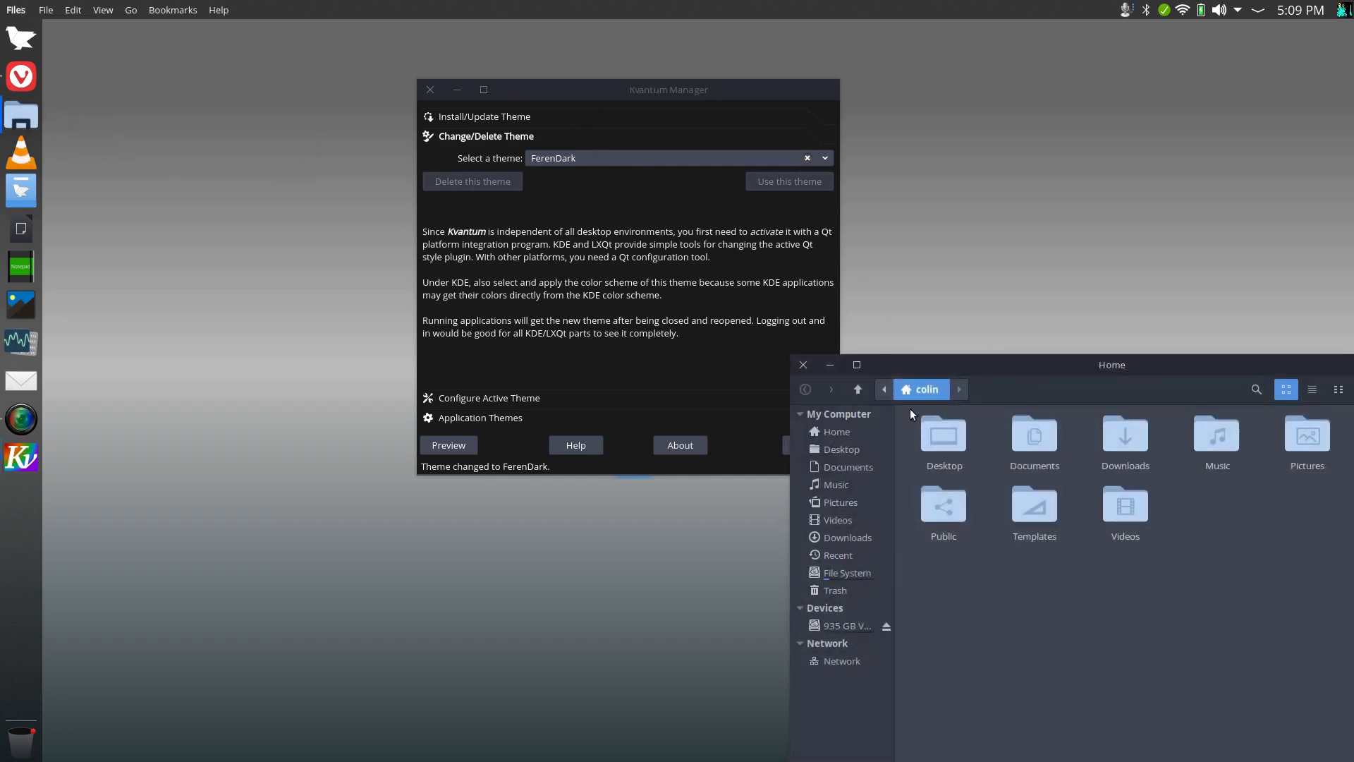
click(802, 365)
click(825, 158)
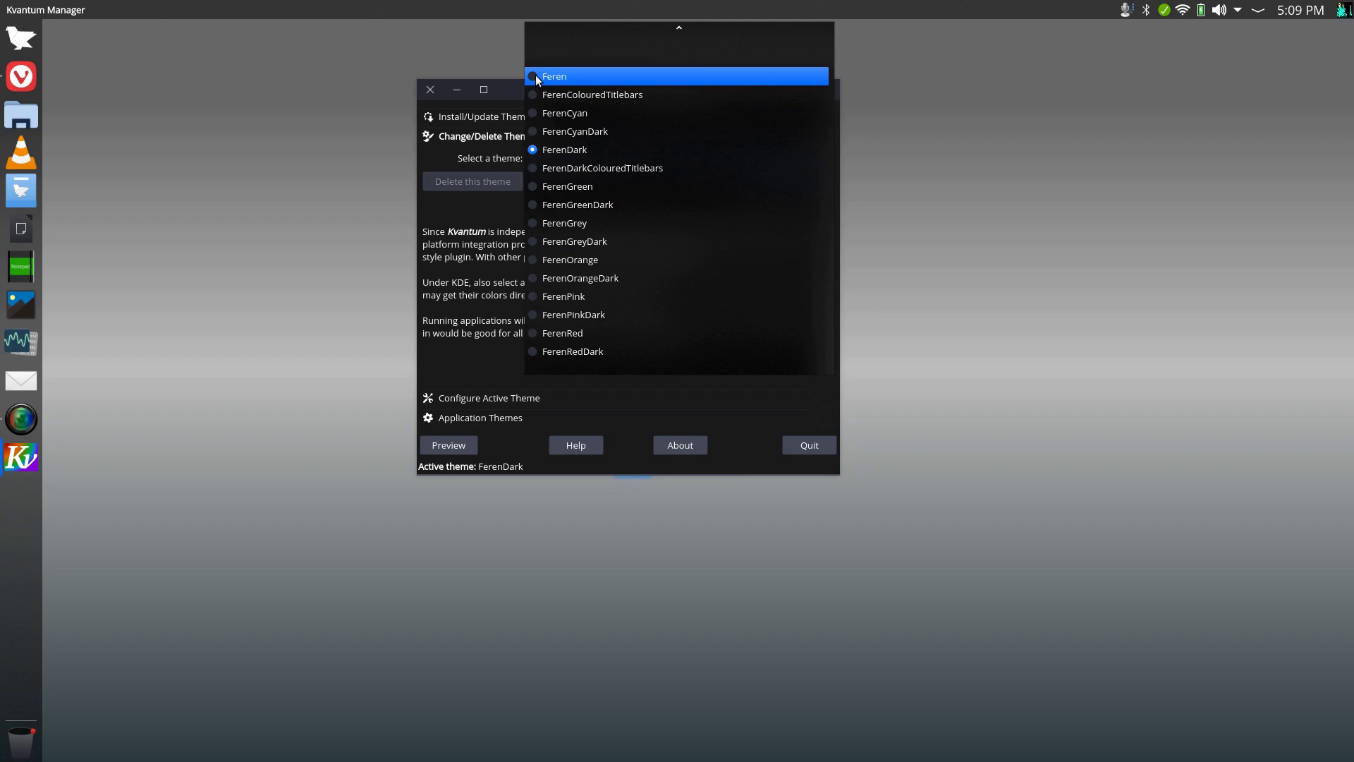
click(536, 76)
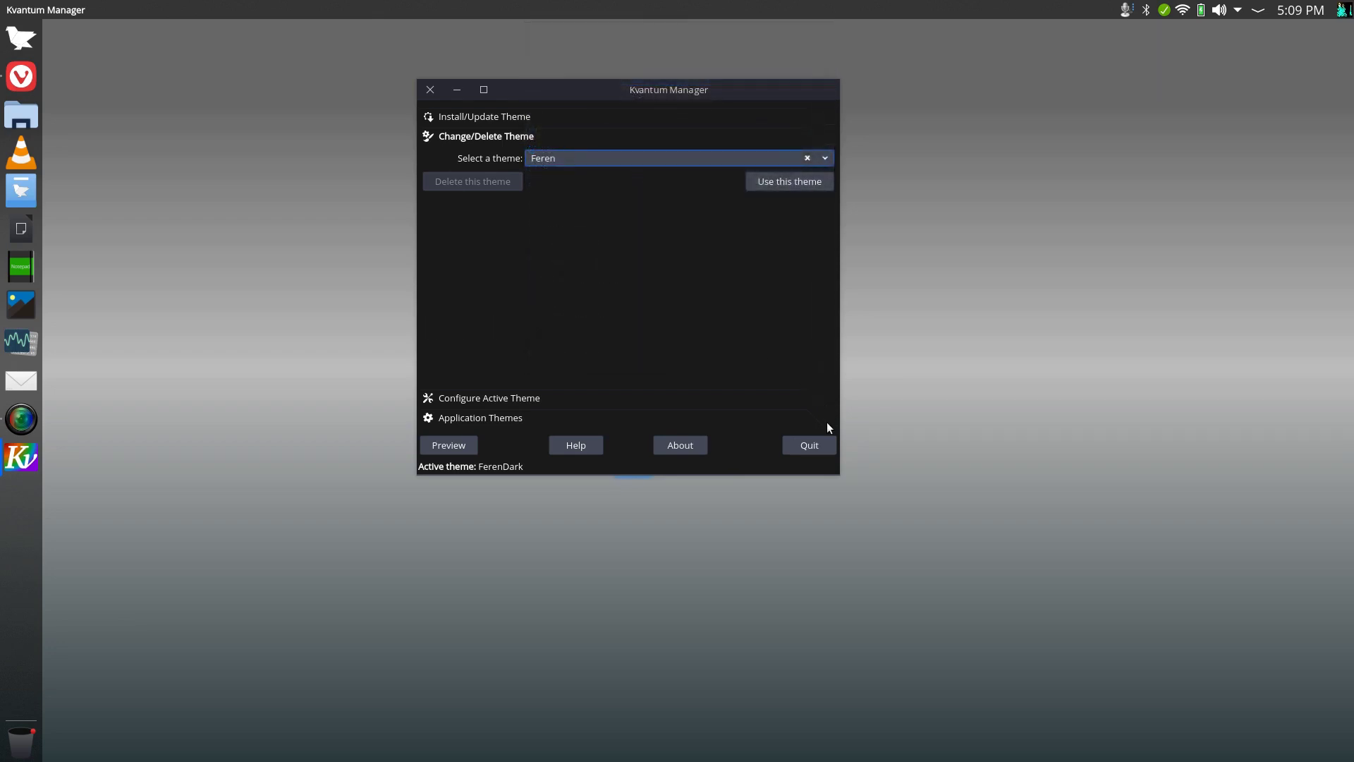
click(769, 182)
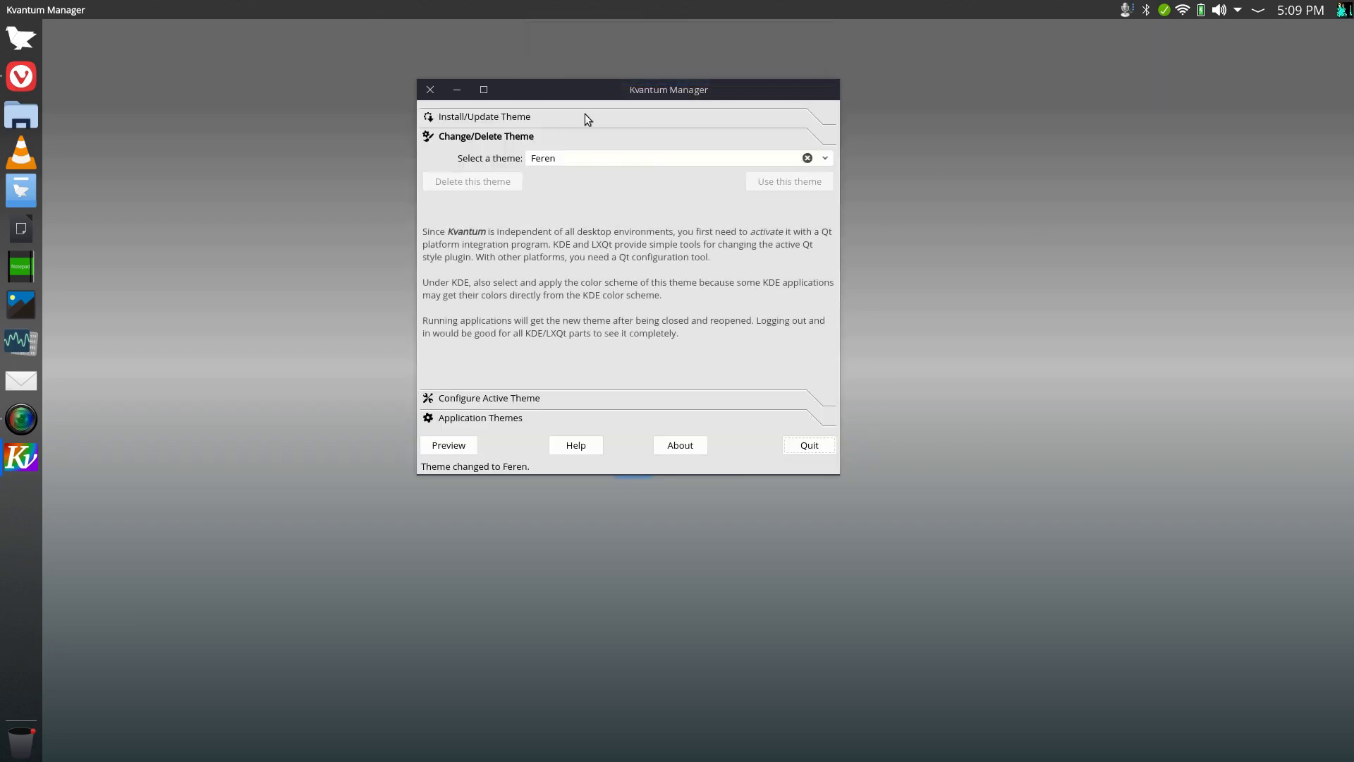
- Find Driver Manager with the search term "drive" and open it
key(super)
text(drive)
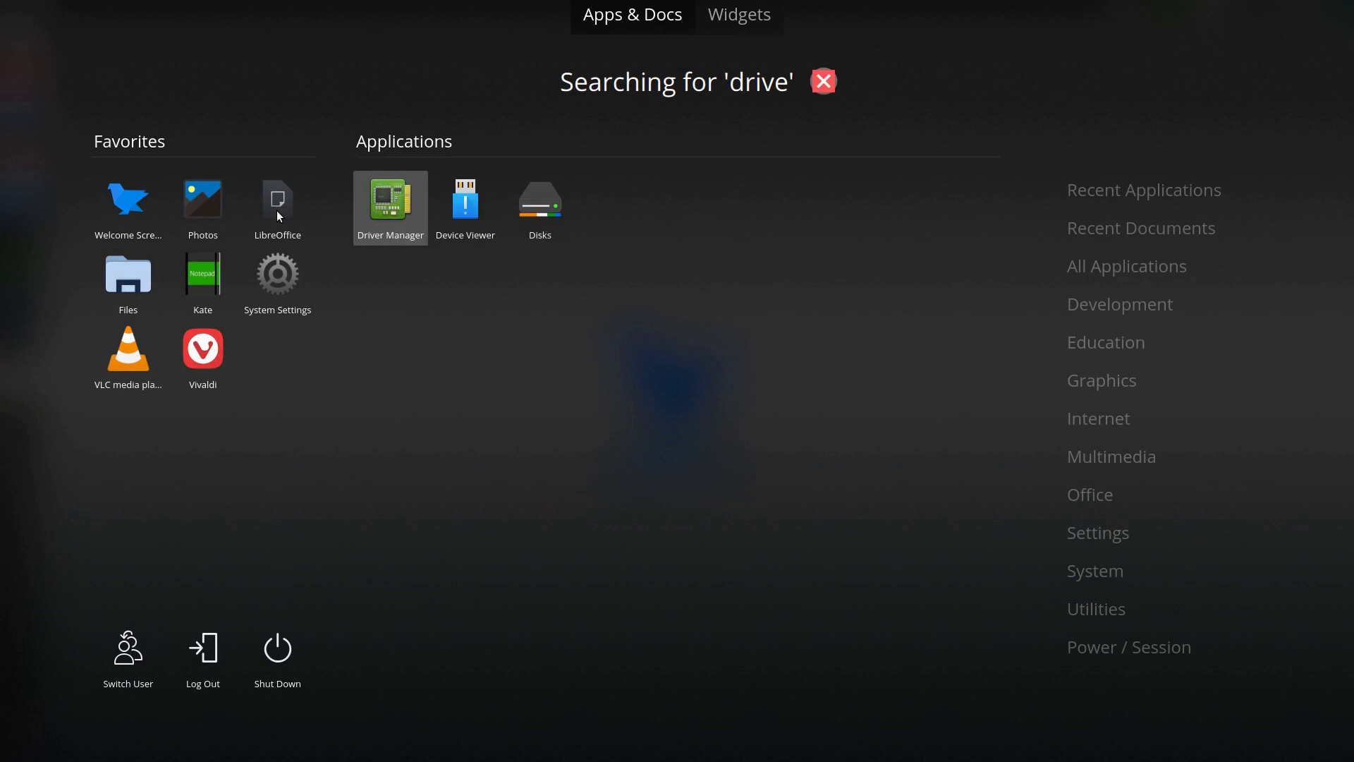
key(Return)
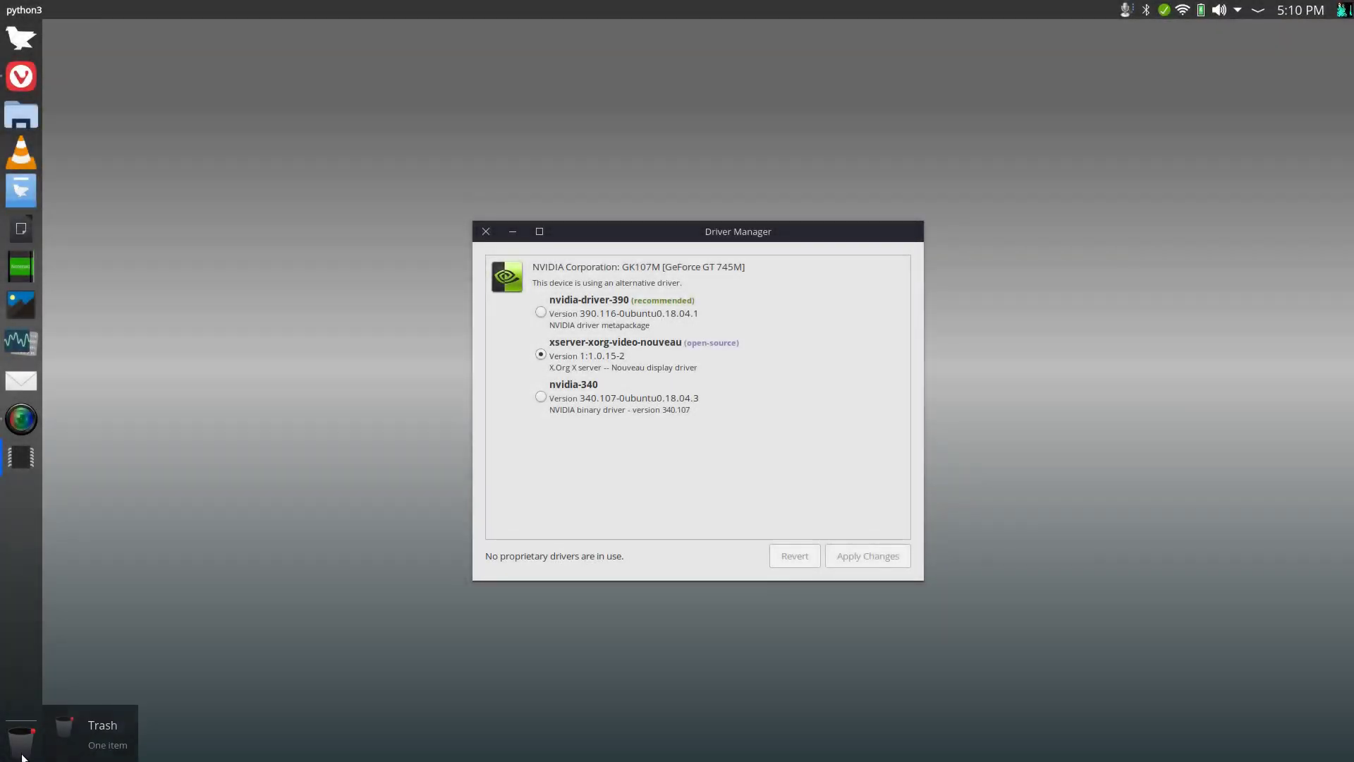
- View the contents of the Trash in a file manager window and close that window
click(20, 752)
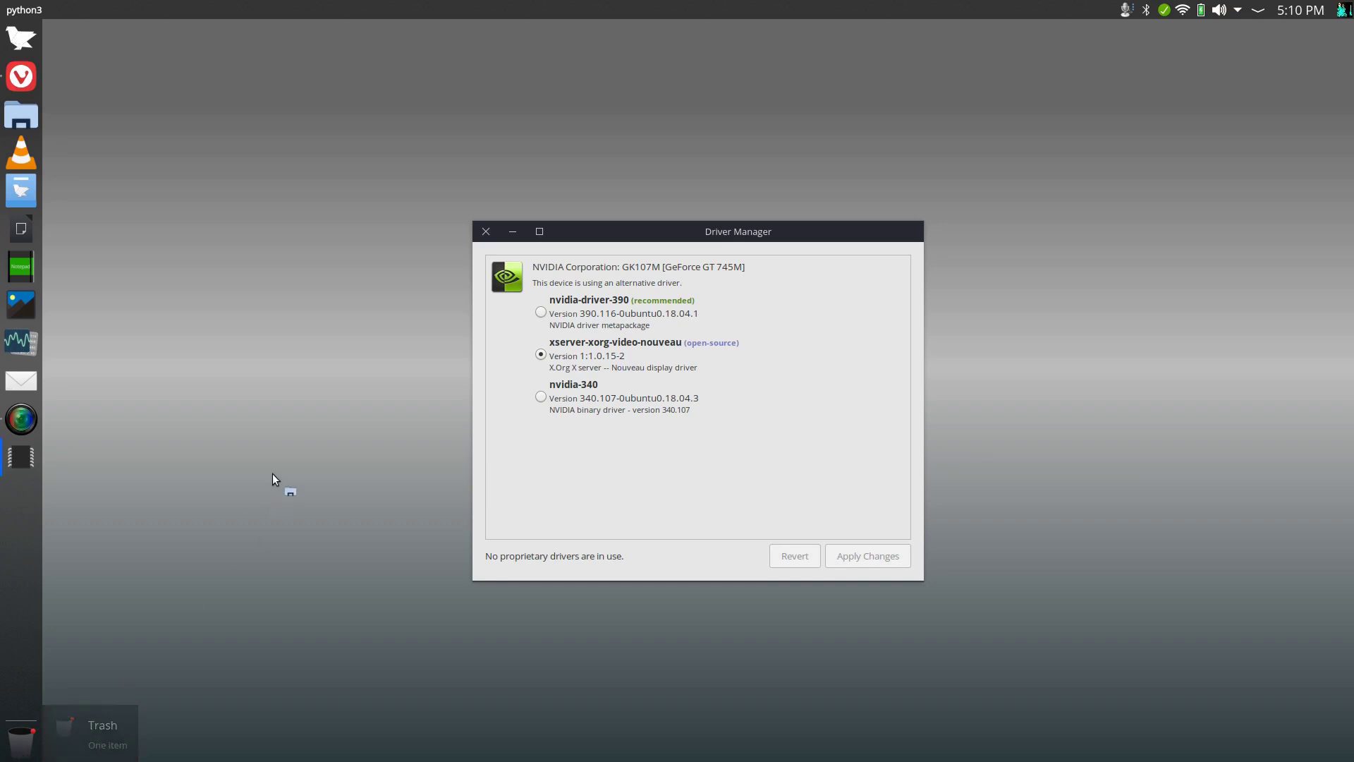
drag(1089, 367, 874, 322)
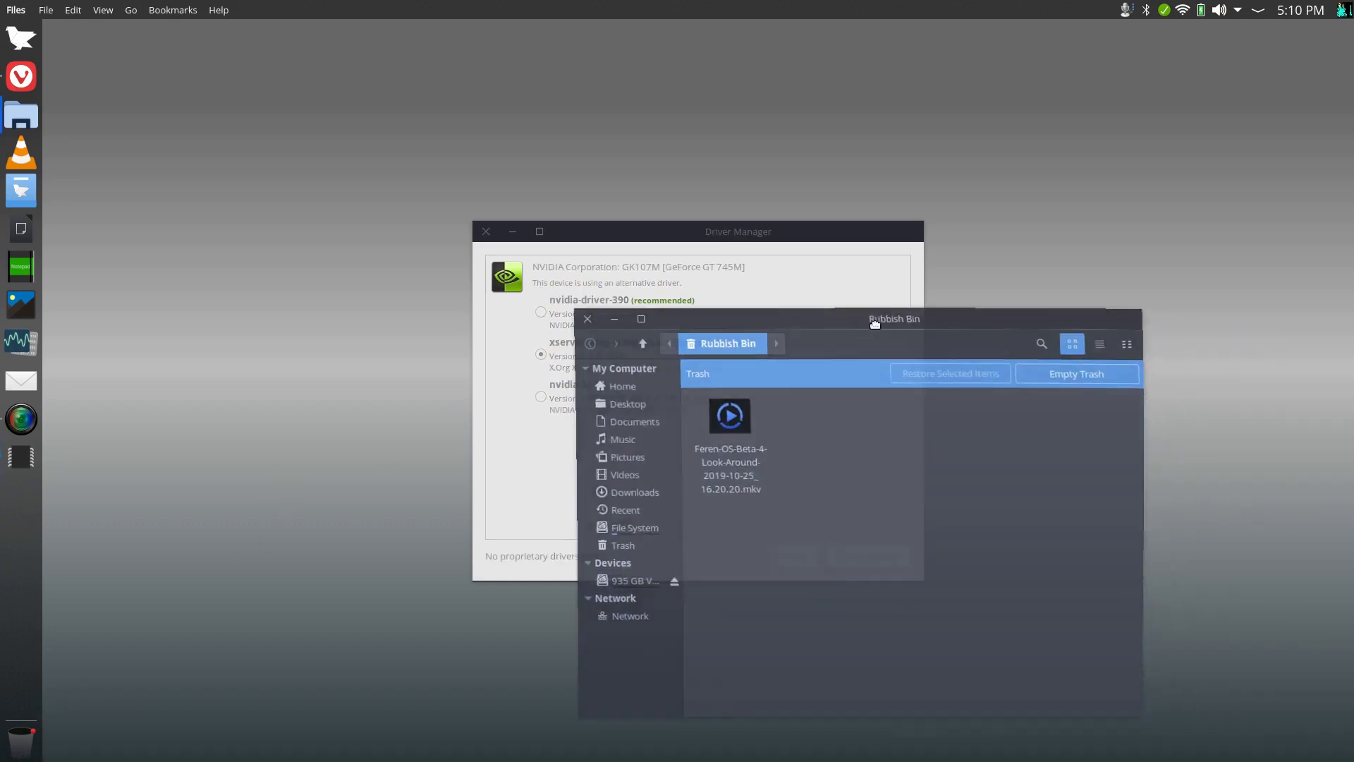
click(590, 321)
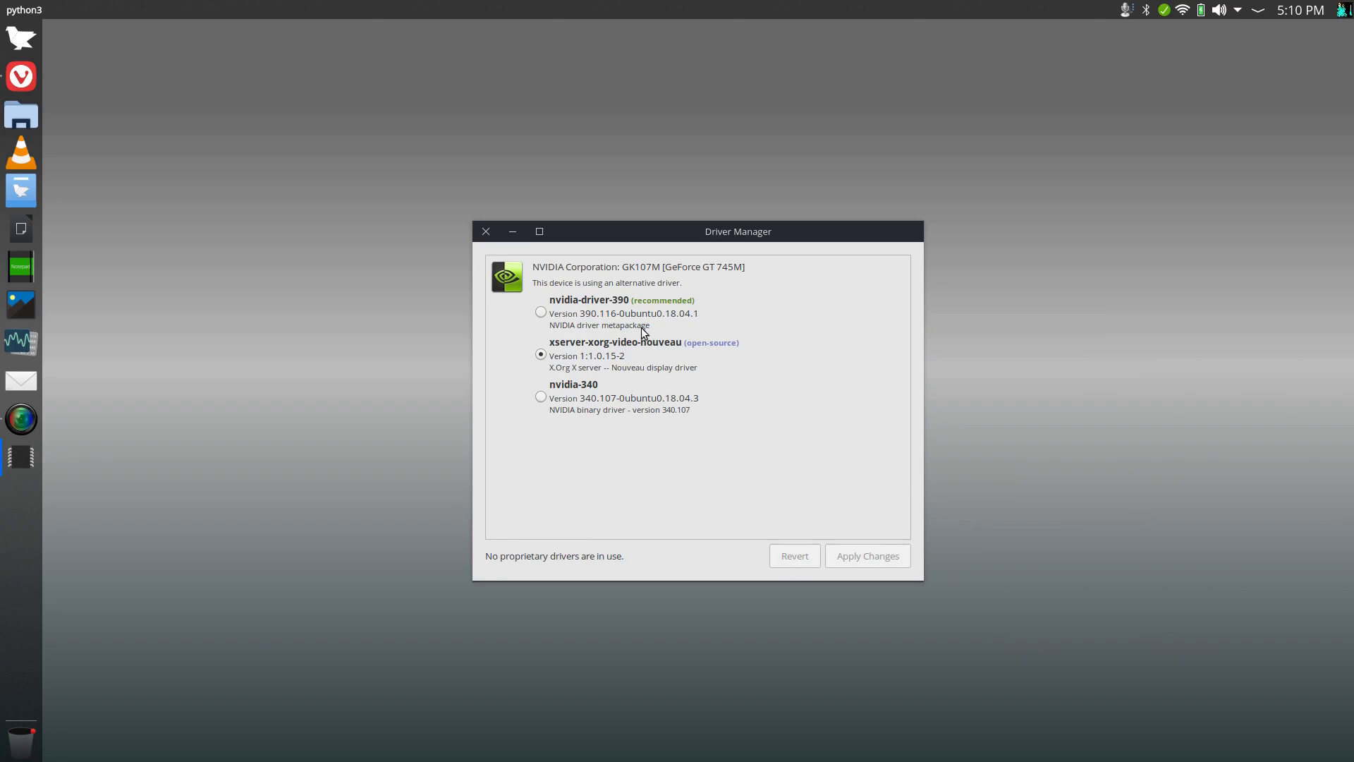
- Choose the recommended nvidia-driver-390 for the GeForce GT 745M and apply the driver change
click(541, 312)
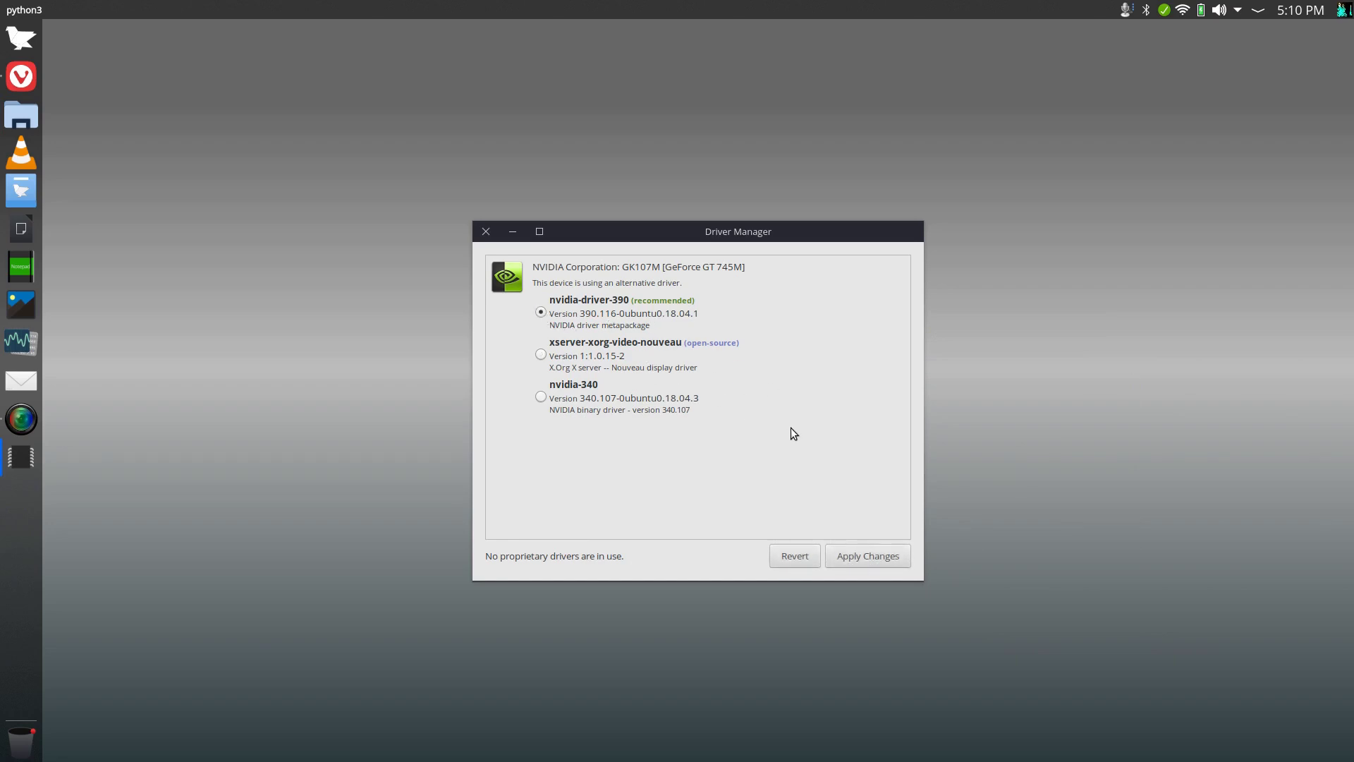
click(862, 560)
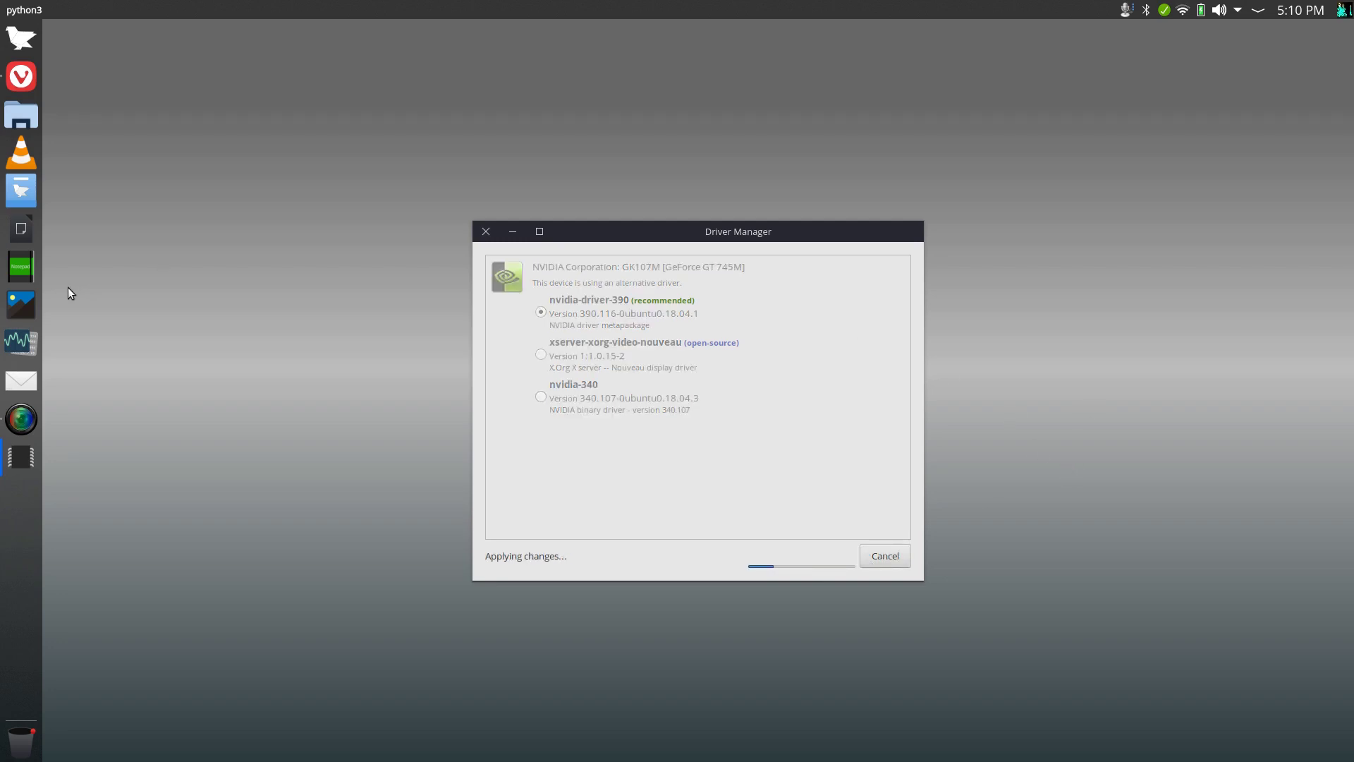
- Open System Settings from the application launcher and show the Plasma Theme page in the Theme category
click(25, 41)
text(drive)
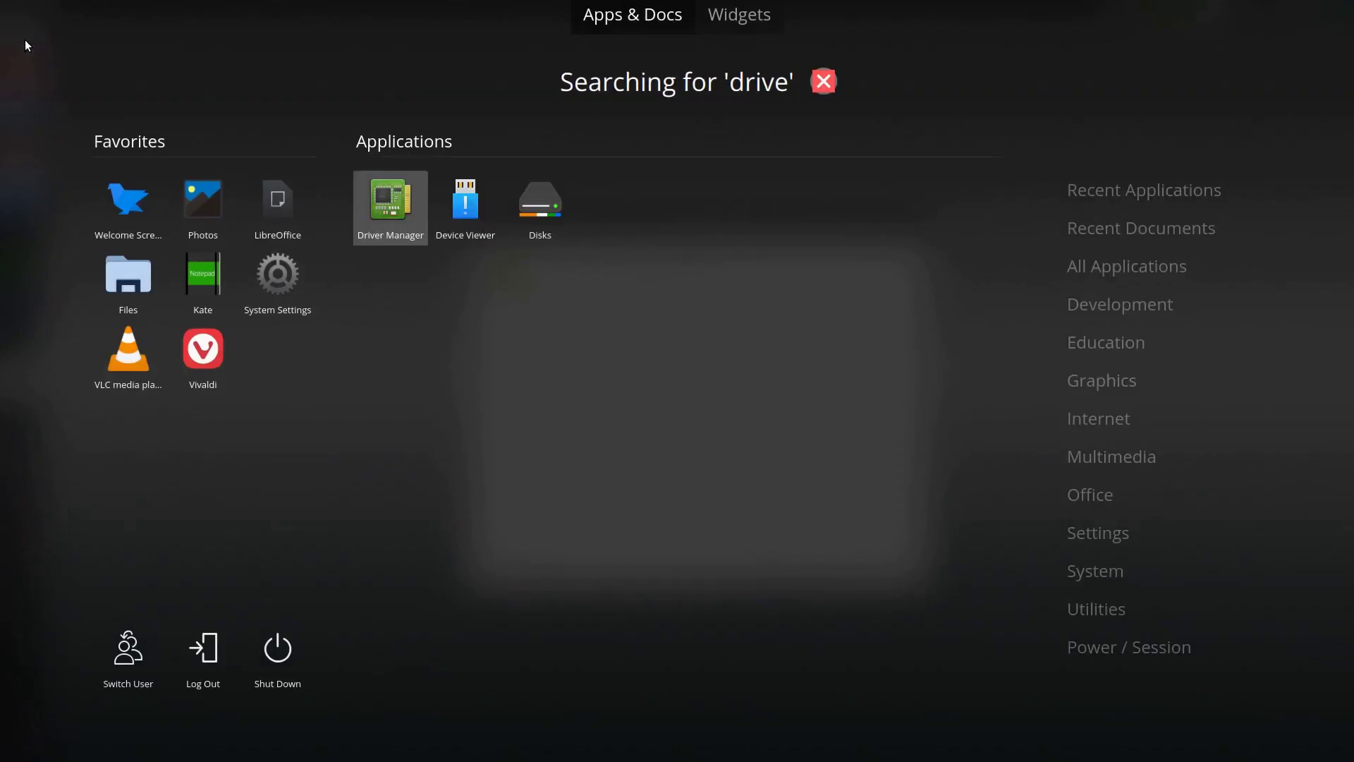
key(Return)
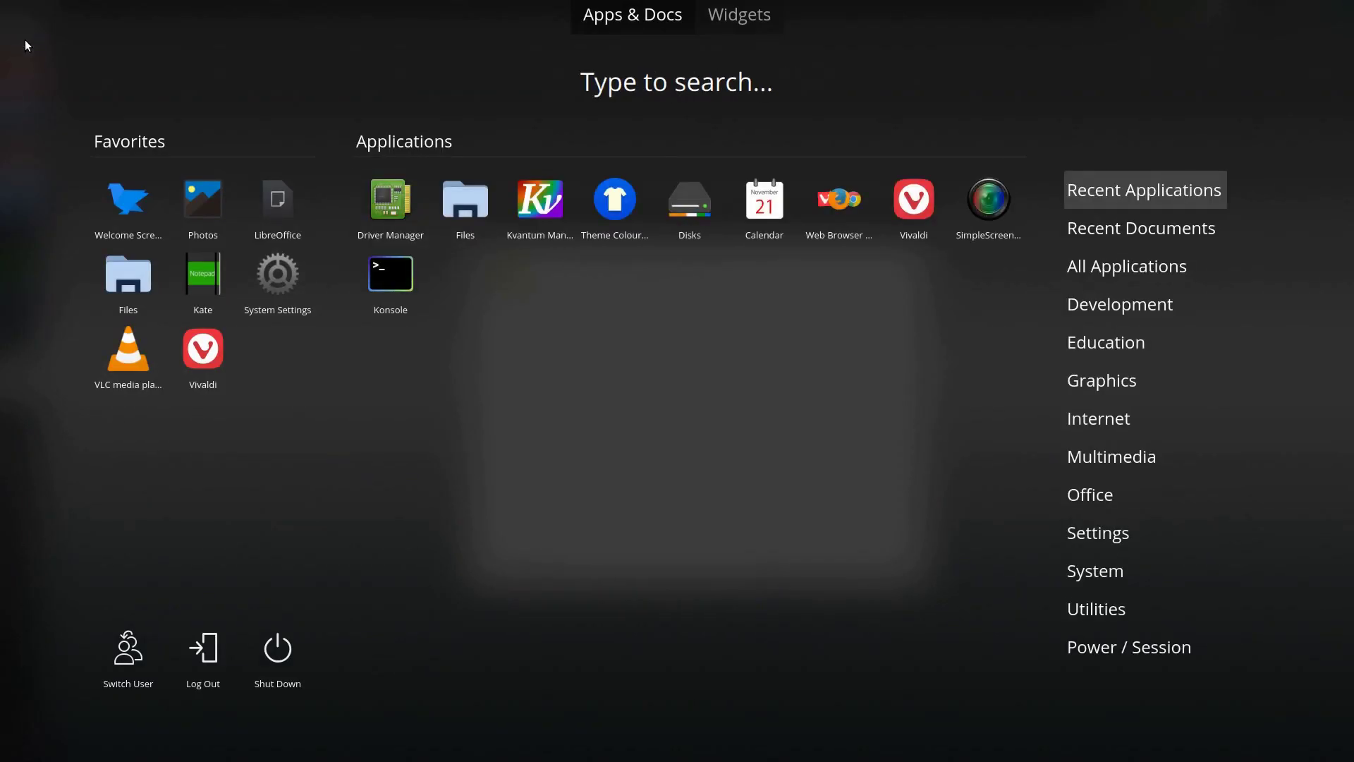
click(278, 272)
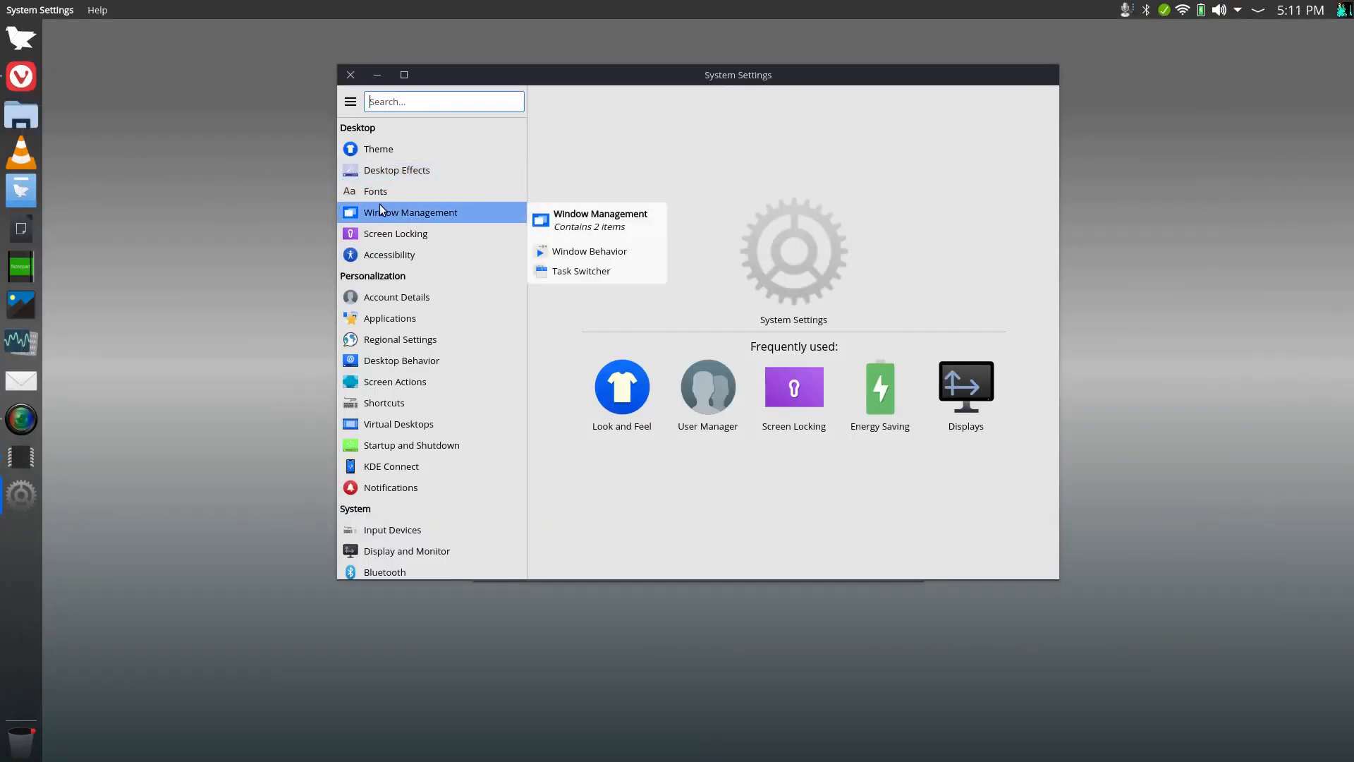
click(370, 152)
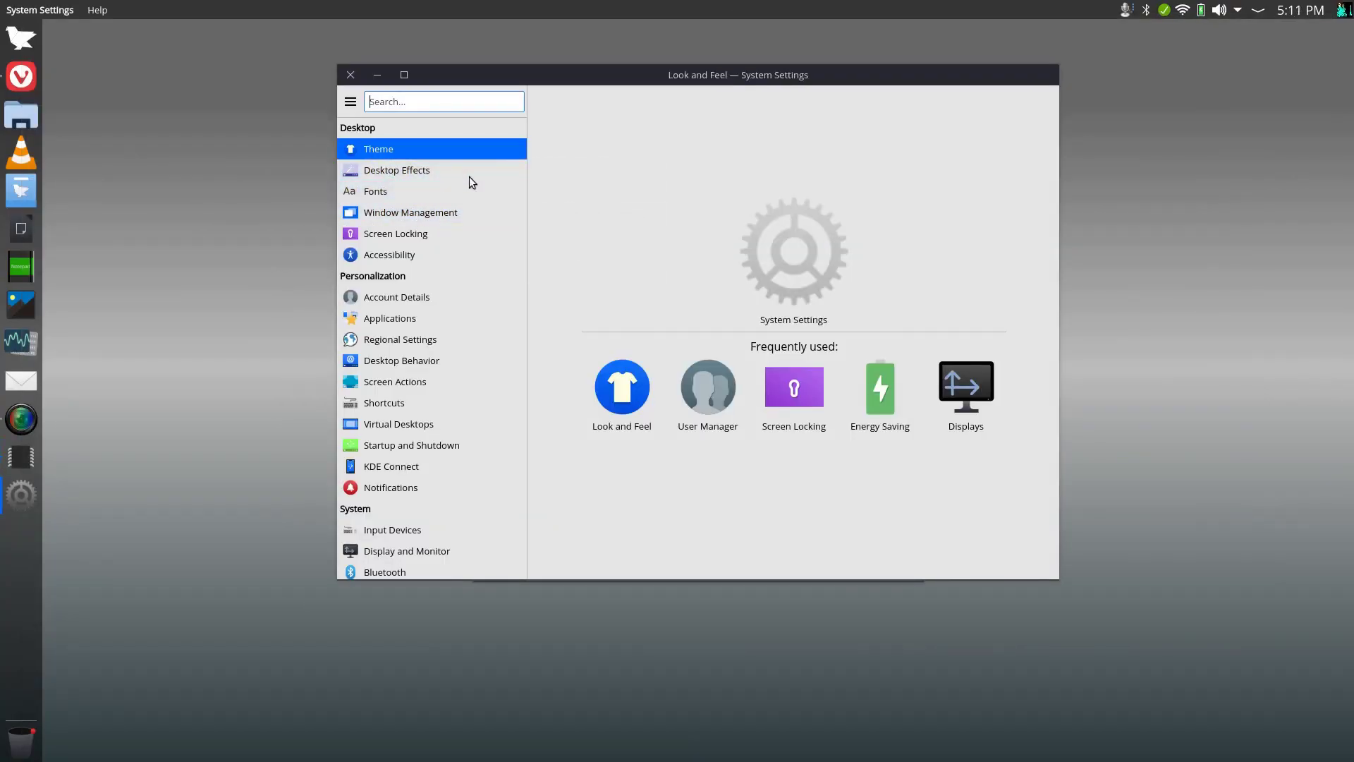
click(452, 149)
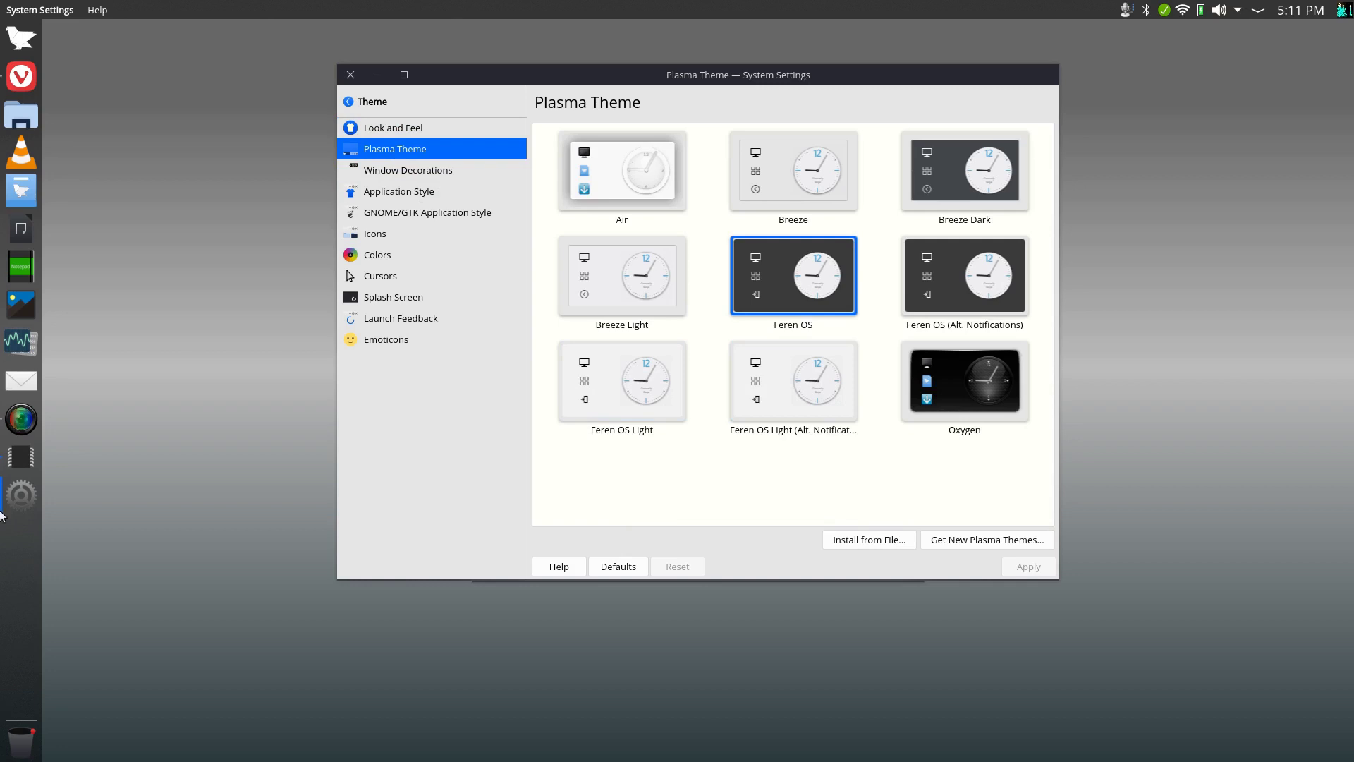
- Try out the Breeze Plasma theme by applying it, and restore the Feren OS theme
click(768, 181)
click(1025, 566)
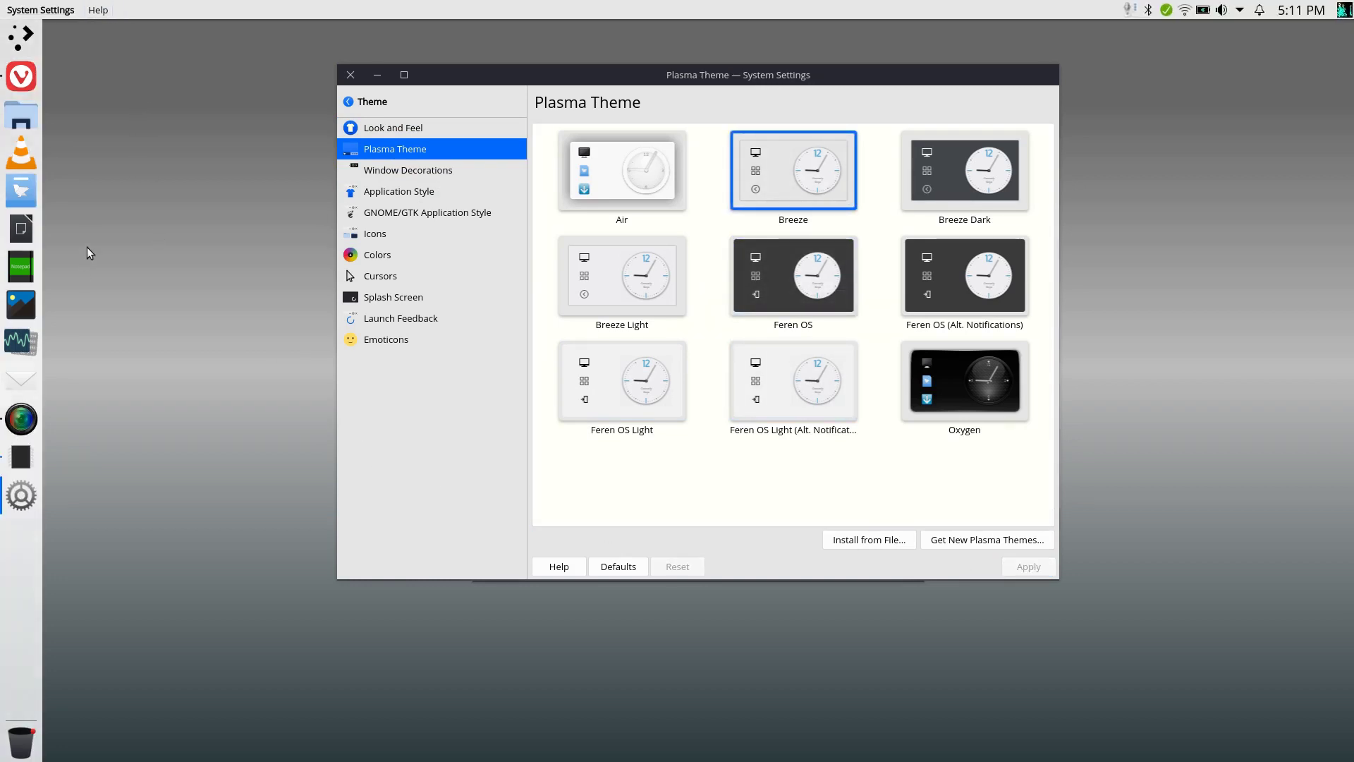
click(769, 284)
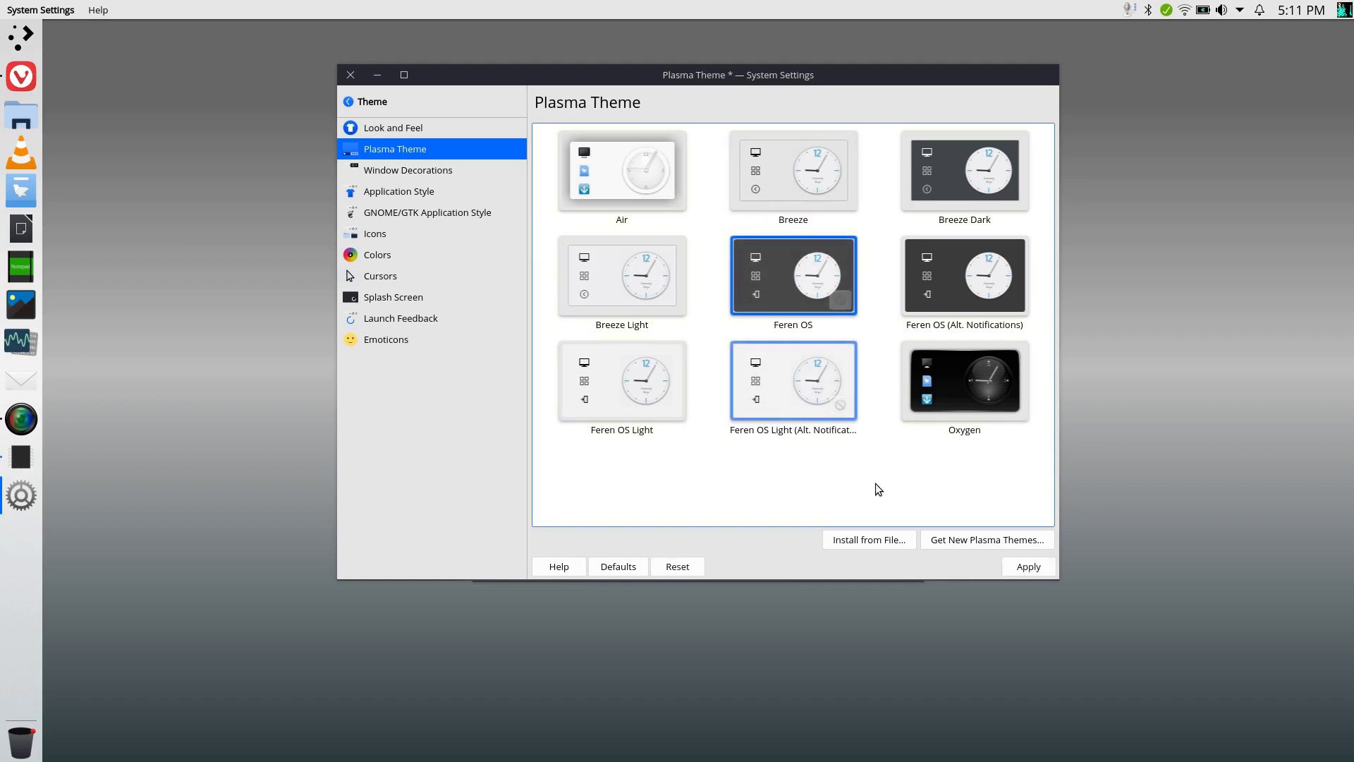
click(1027, 566)
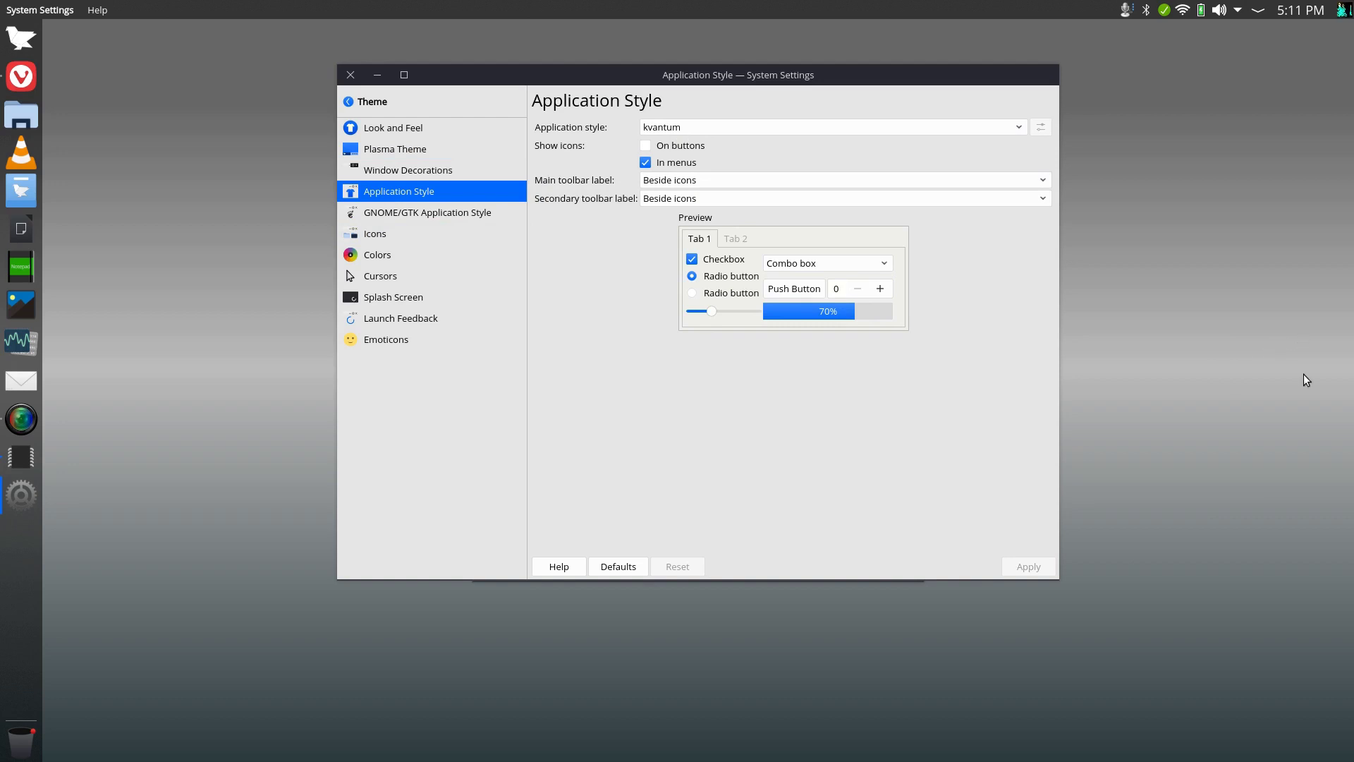
- Browse the schemes on the Colors page down to the Krita ones, glancing at a file manager window for comparison
click(390, 256)
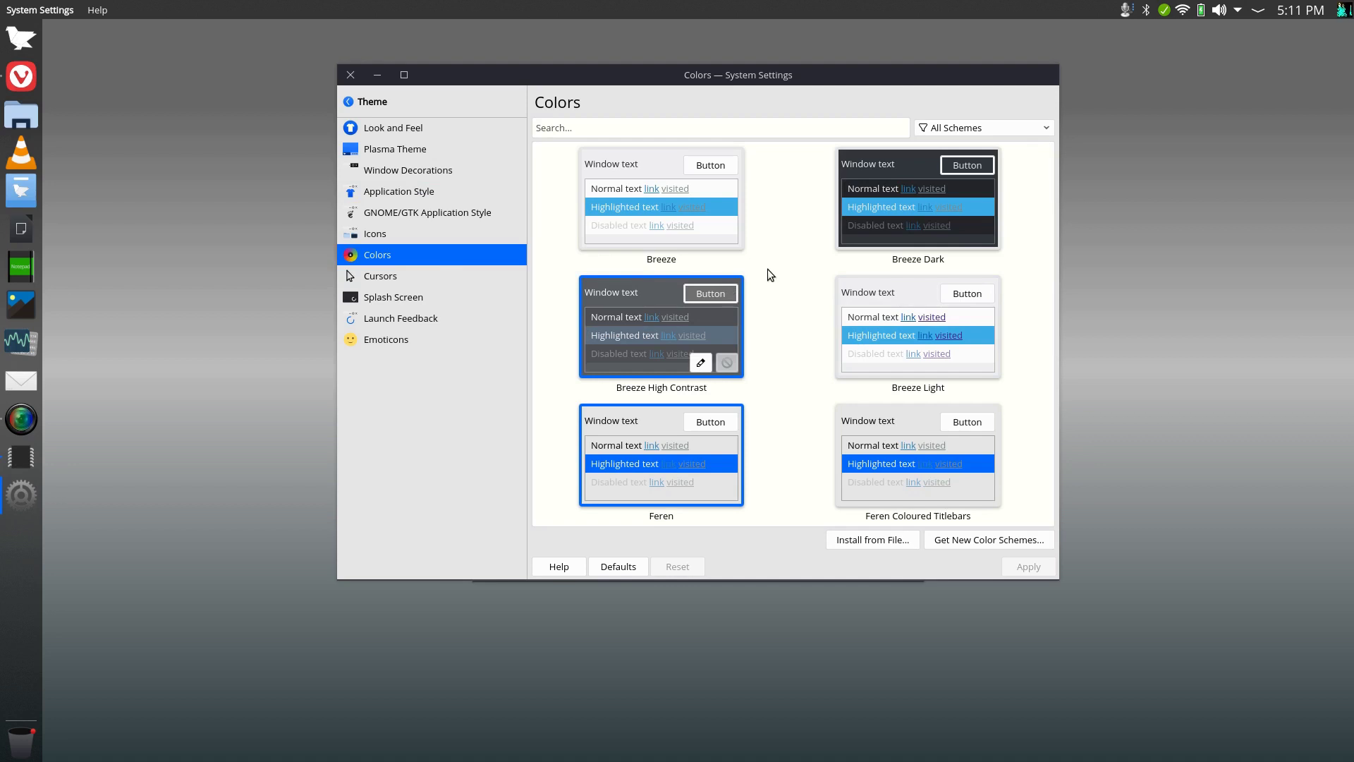
click(19, 121)
drag(1118, 362, 650, 233)
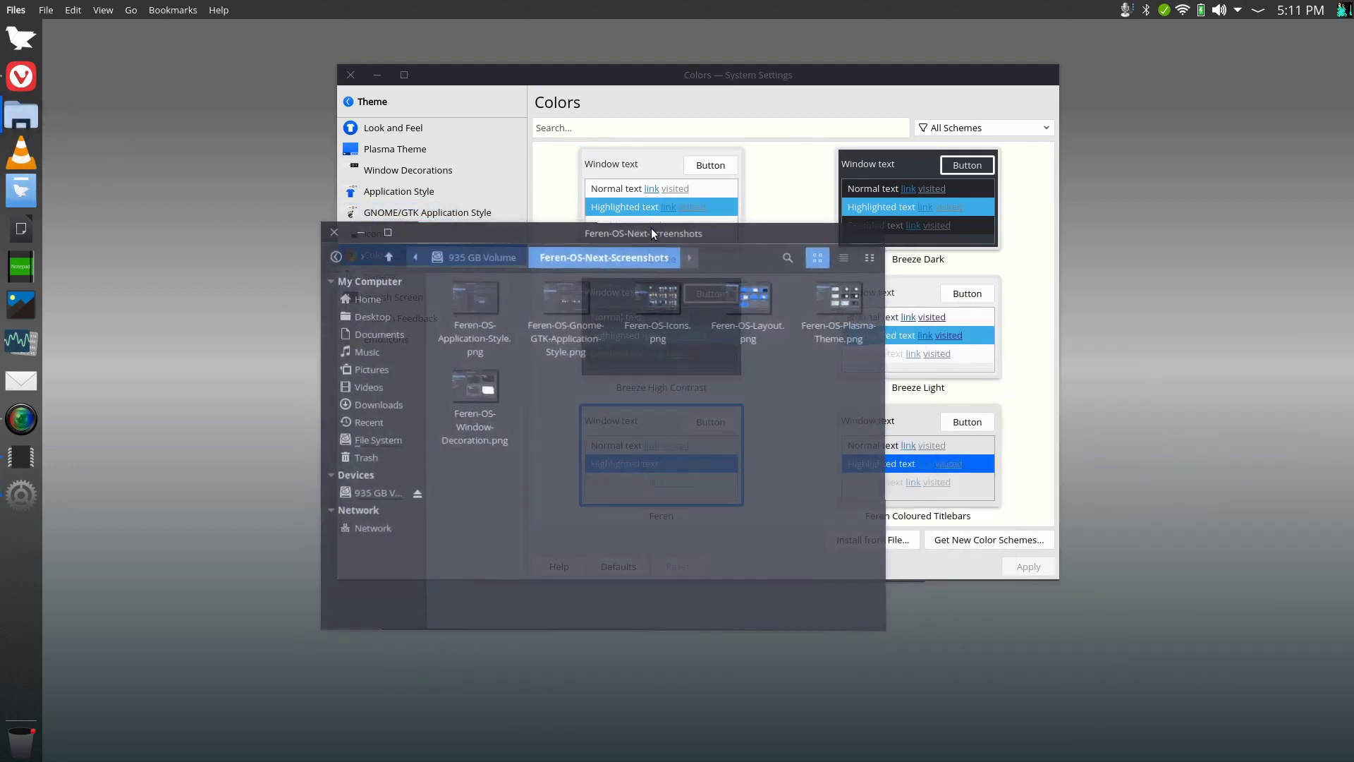
click(334, 232)
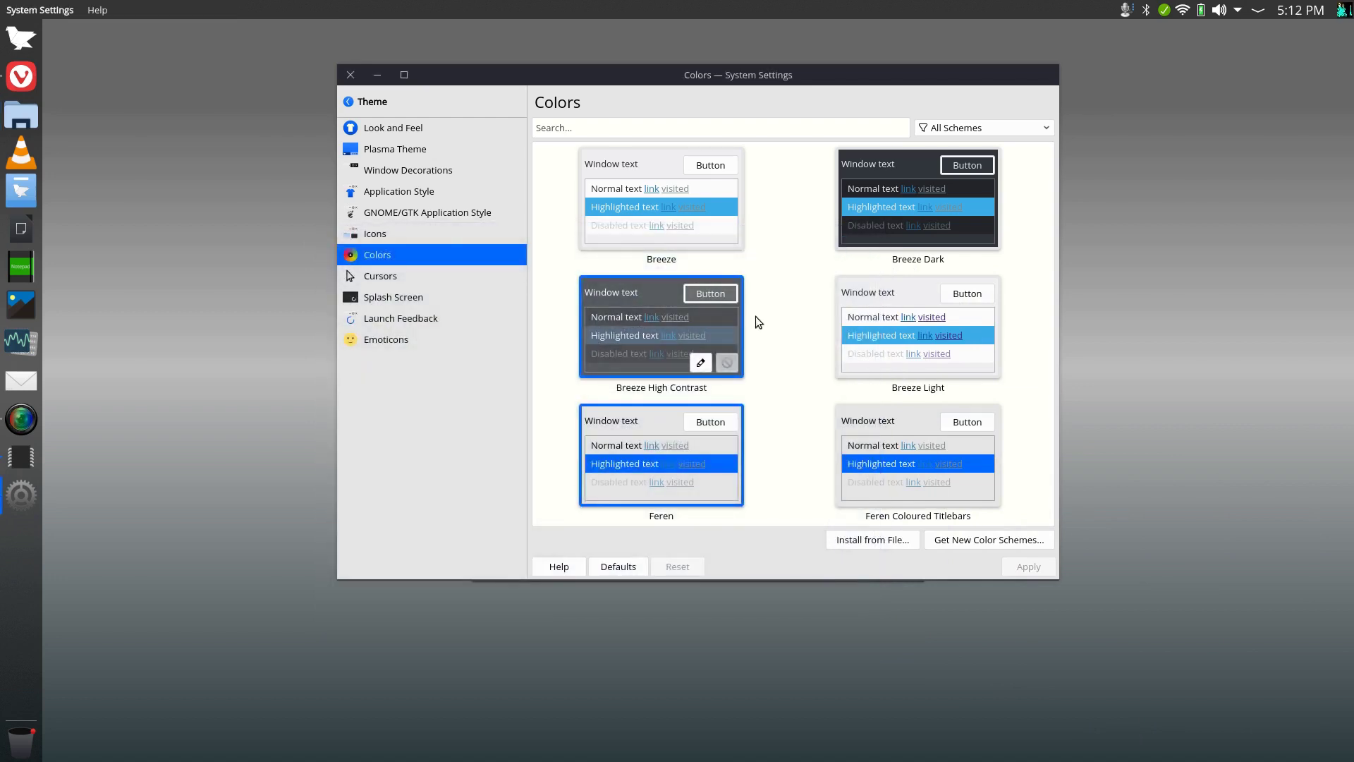
scroll(760, 325, down, 1)
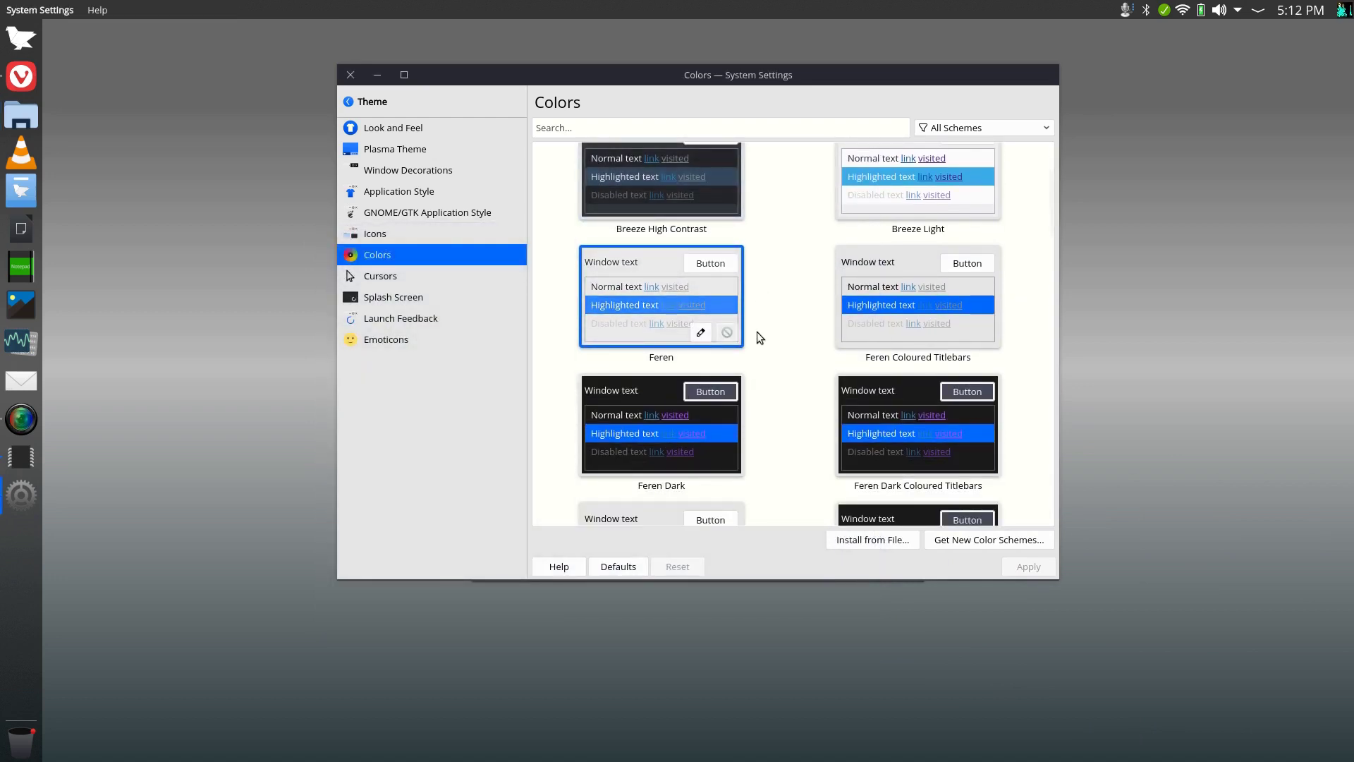
scroll(756, 333, down, 2)
scroll(754, 342, up, 1)
scroll(754, 344, down, 5)
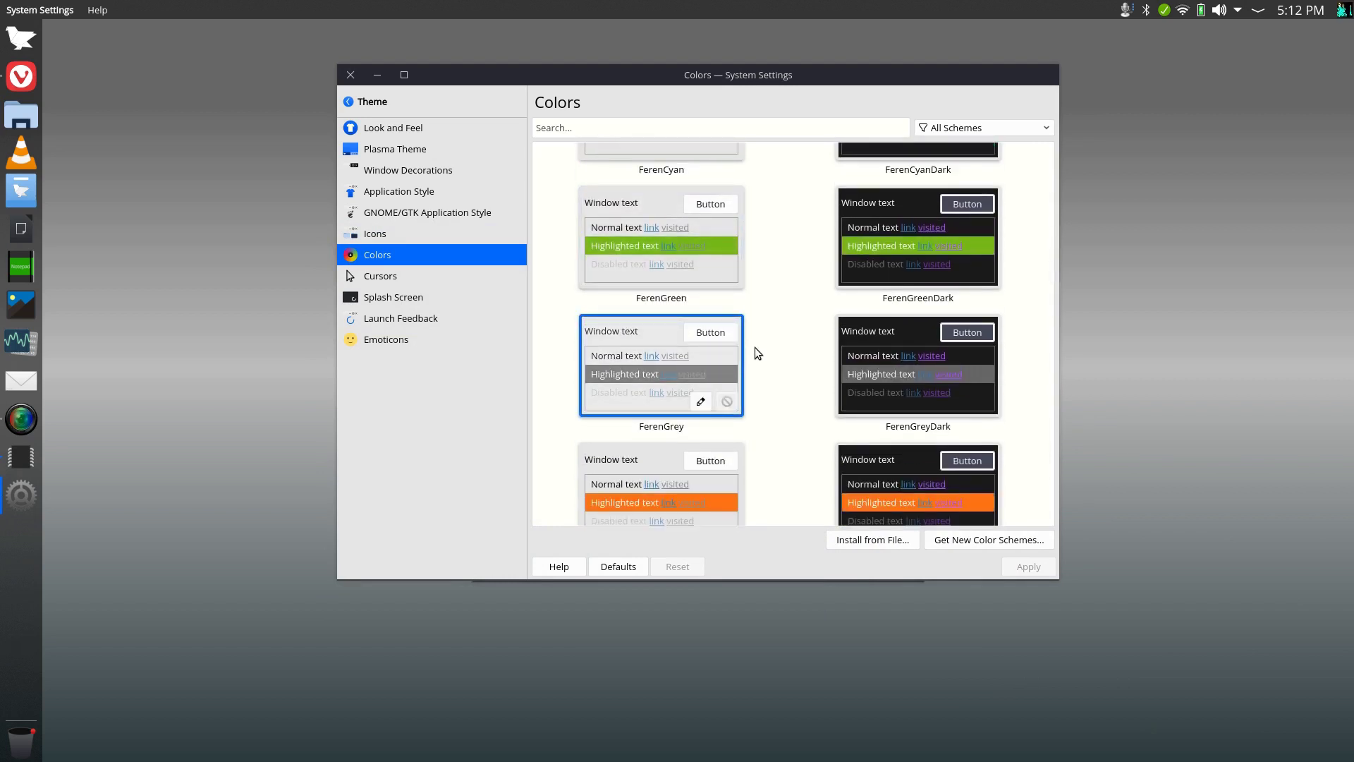
scroll(755, 347, down, 2)
scroll(755, 352, down, 6)
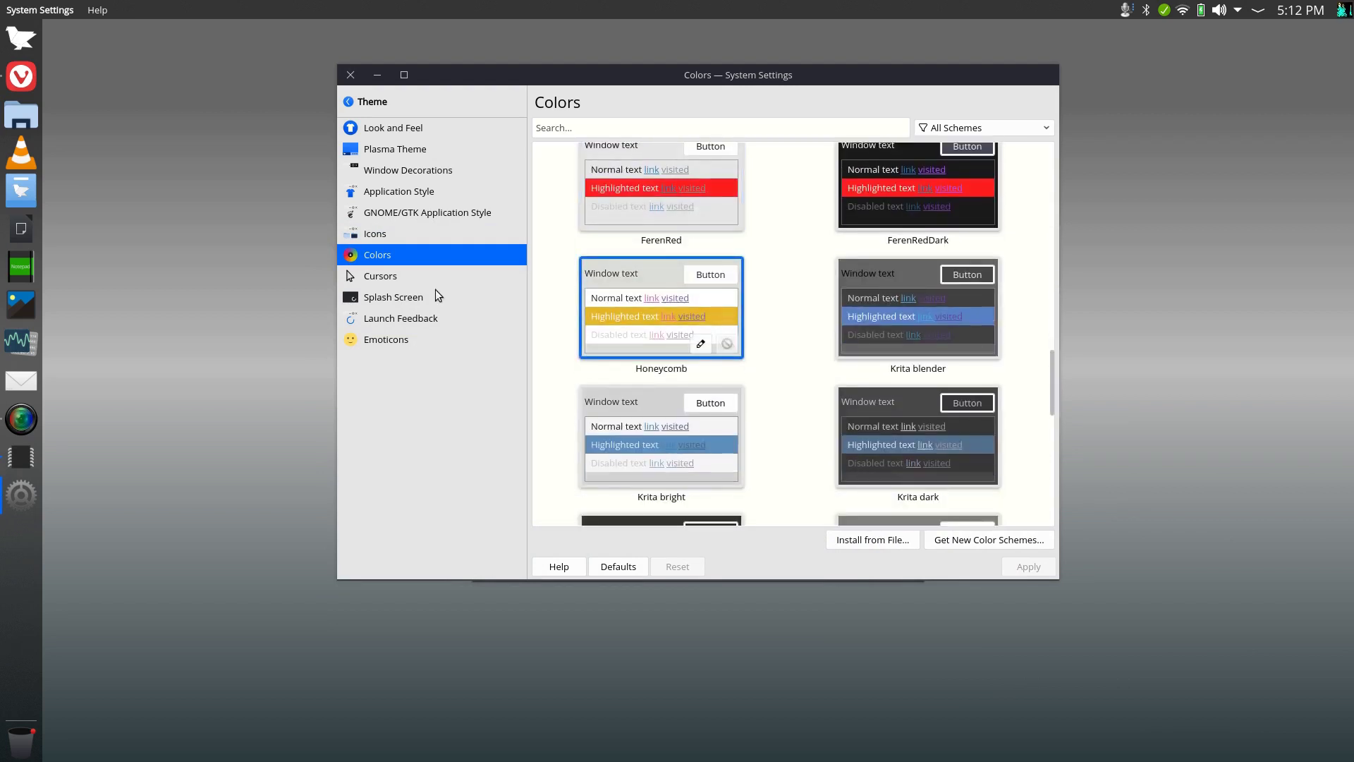
- Open a file manager window and arrange it side by side with the System Settings window
click(21, 114)
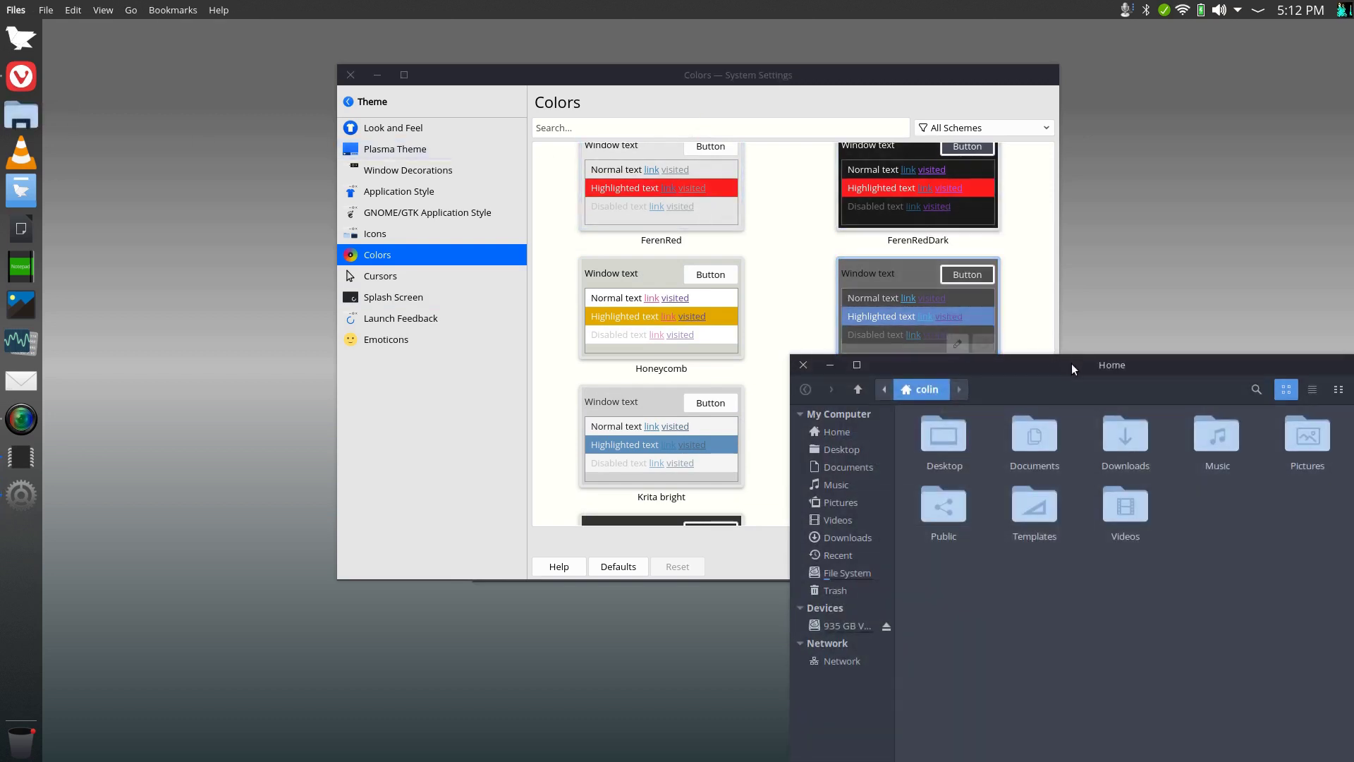
drag(1051, 359, 379, 192)
drag(607, 77, 915, 163)
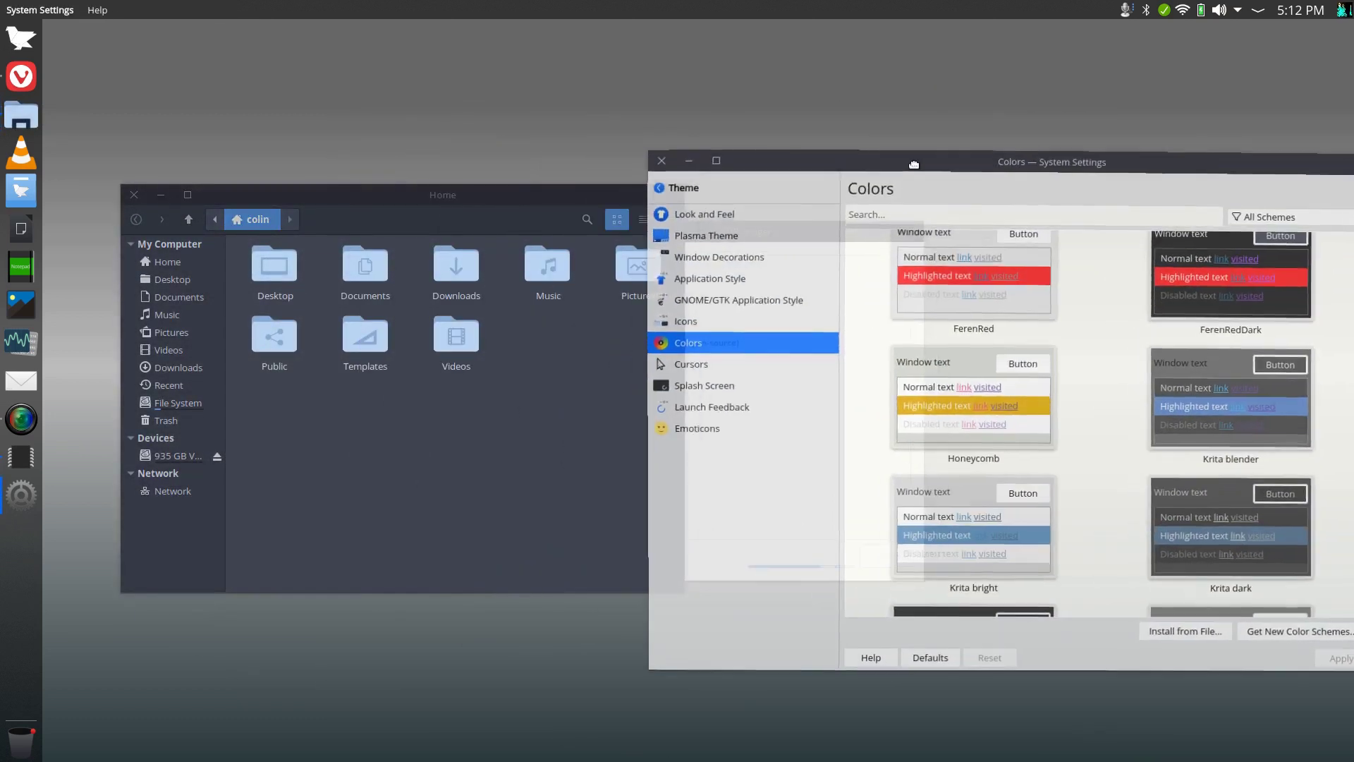
drag(460, 193, 420, 168)
- Look through the remaining color schemes and apply Breeze High Contrast
scroll(1222, 525, down, 1)
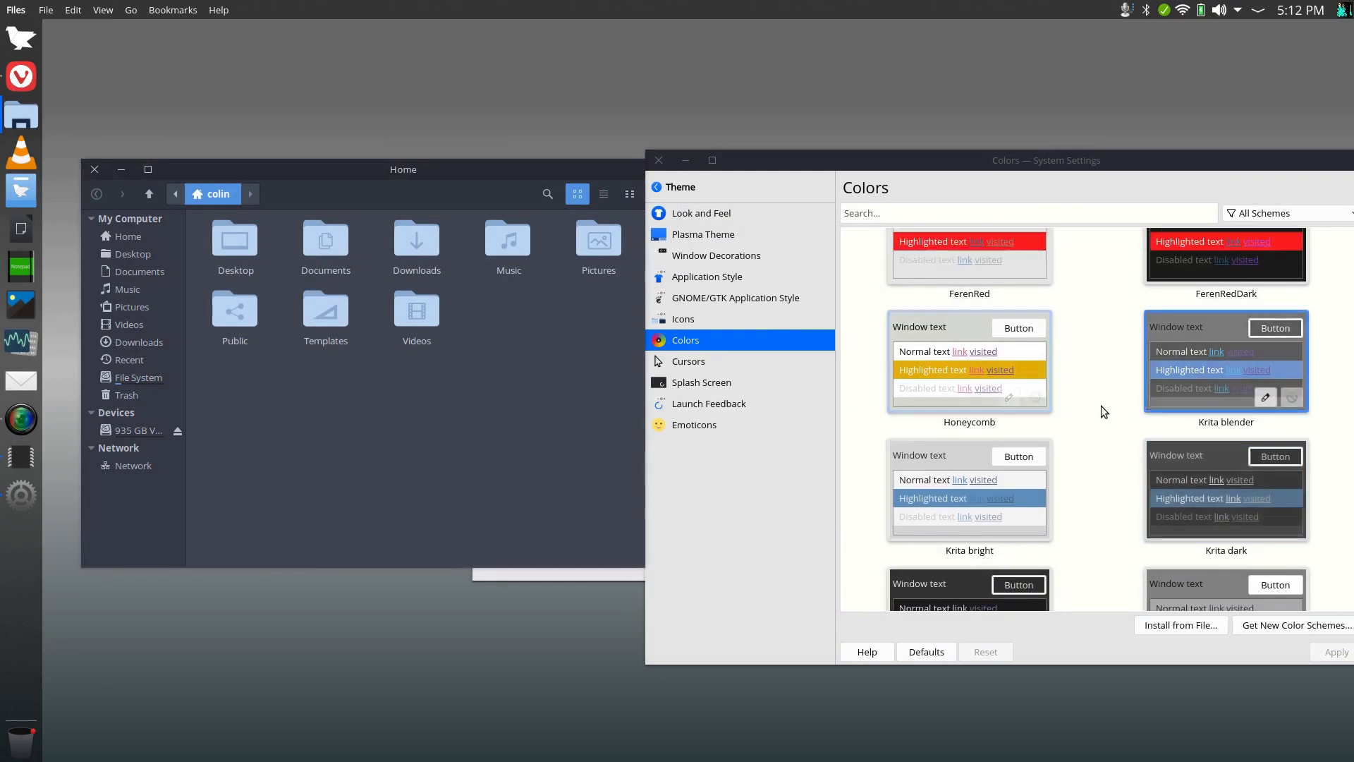
scroll(1101, 404, down, 3)
scroll(1101, 405, down, 5)
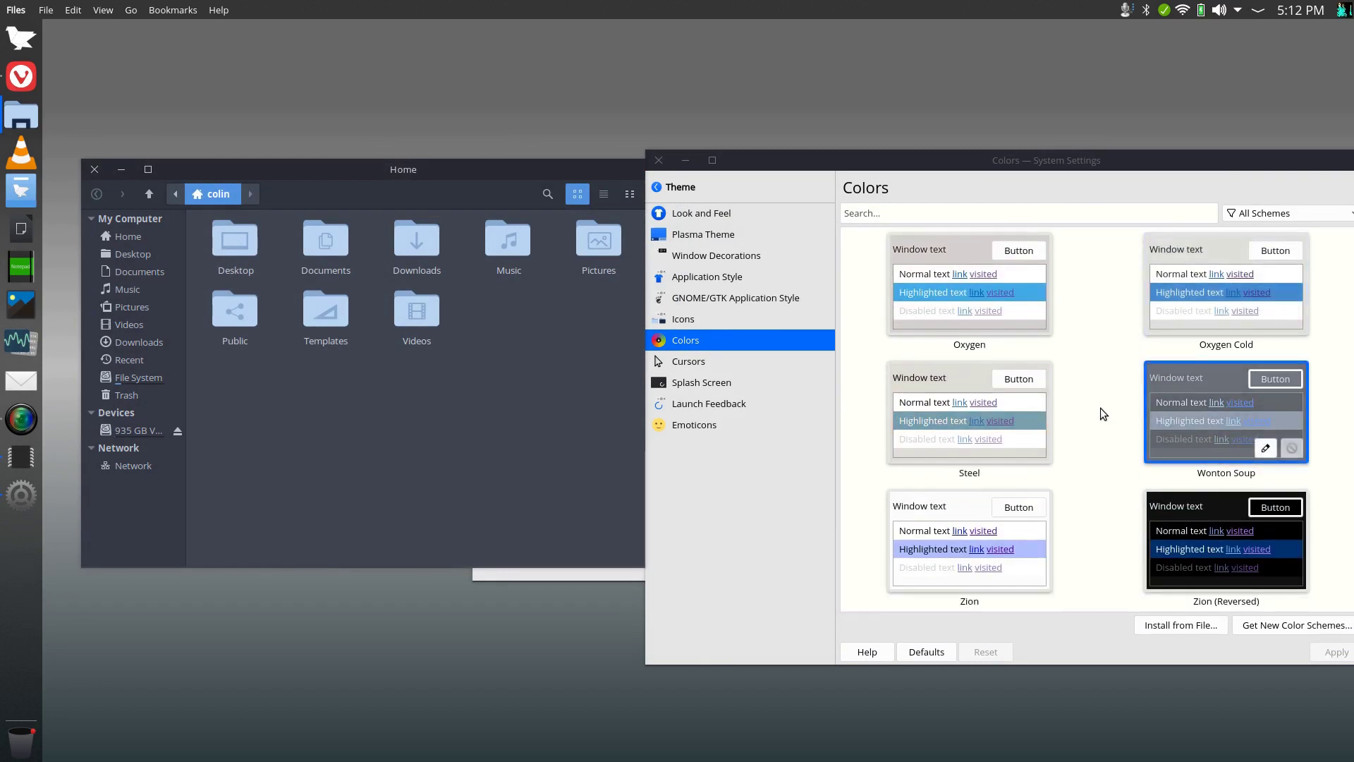
scroll(1100, 408, up, 10)
click(933, 410)
click(1335, 651)
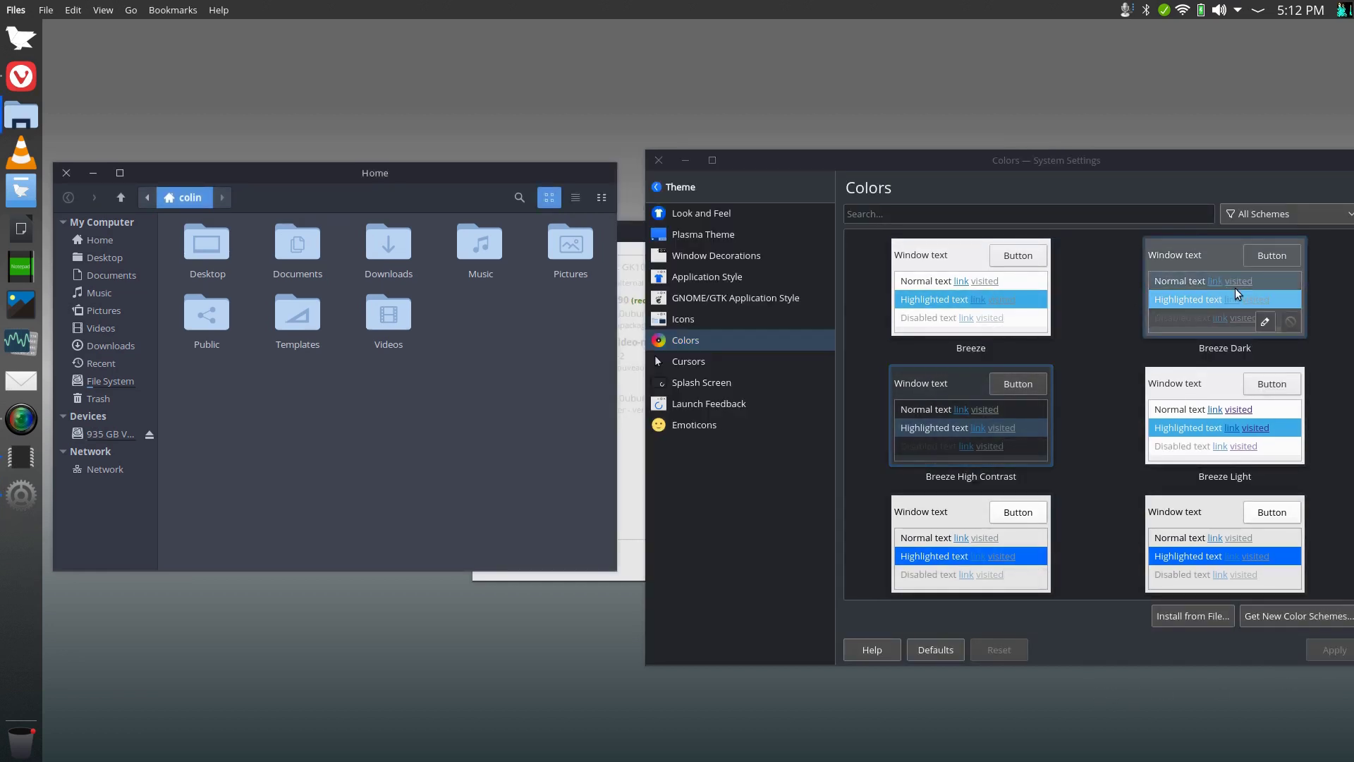
- Try the Breeze Dark color scheme, followed by the Krita blender scheme
click(1234, 287)
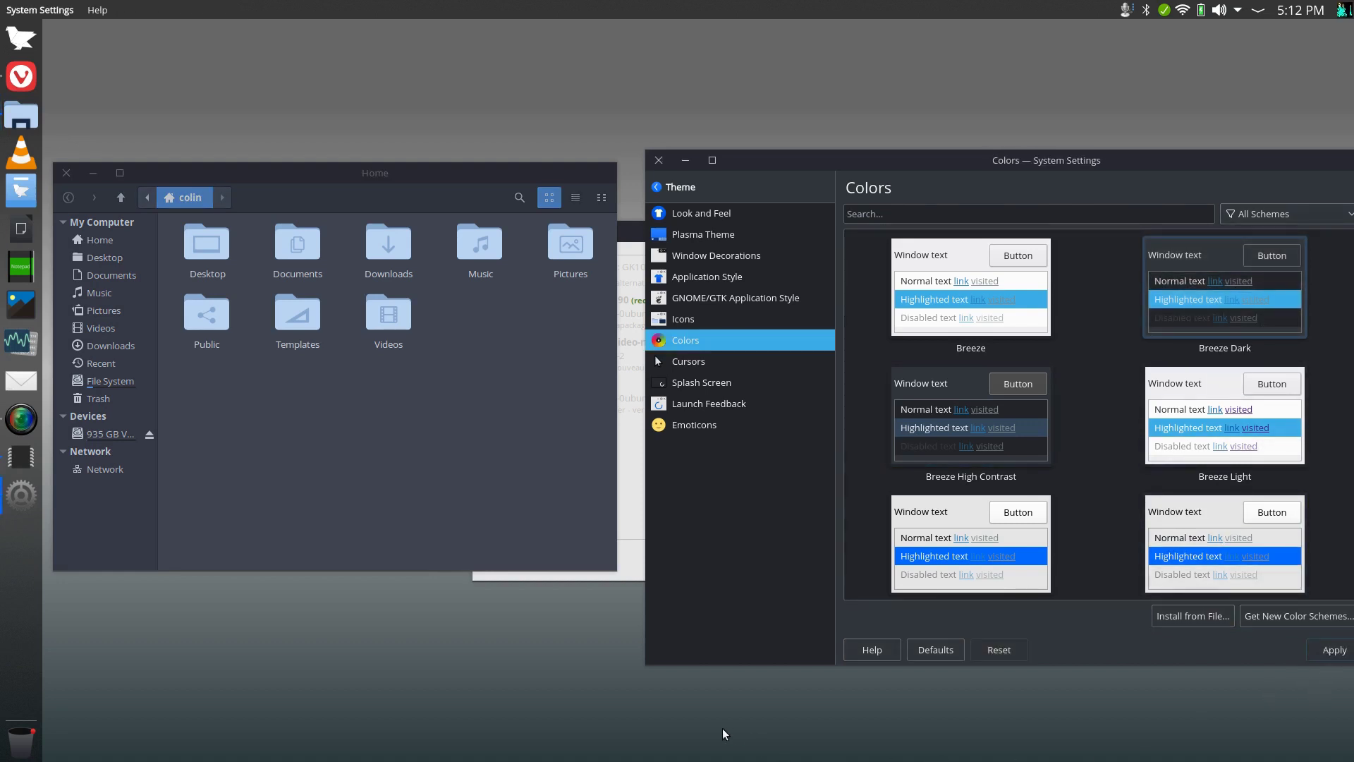
scroll(1068, 366, down, 10)
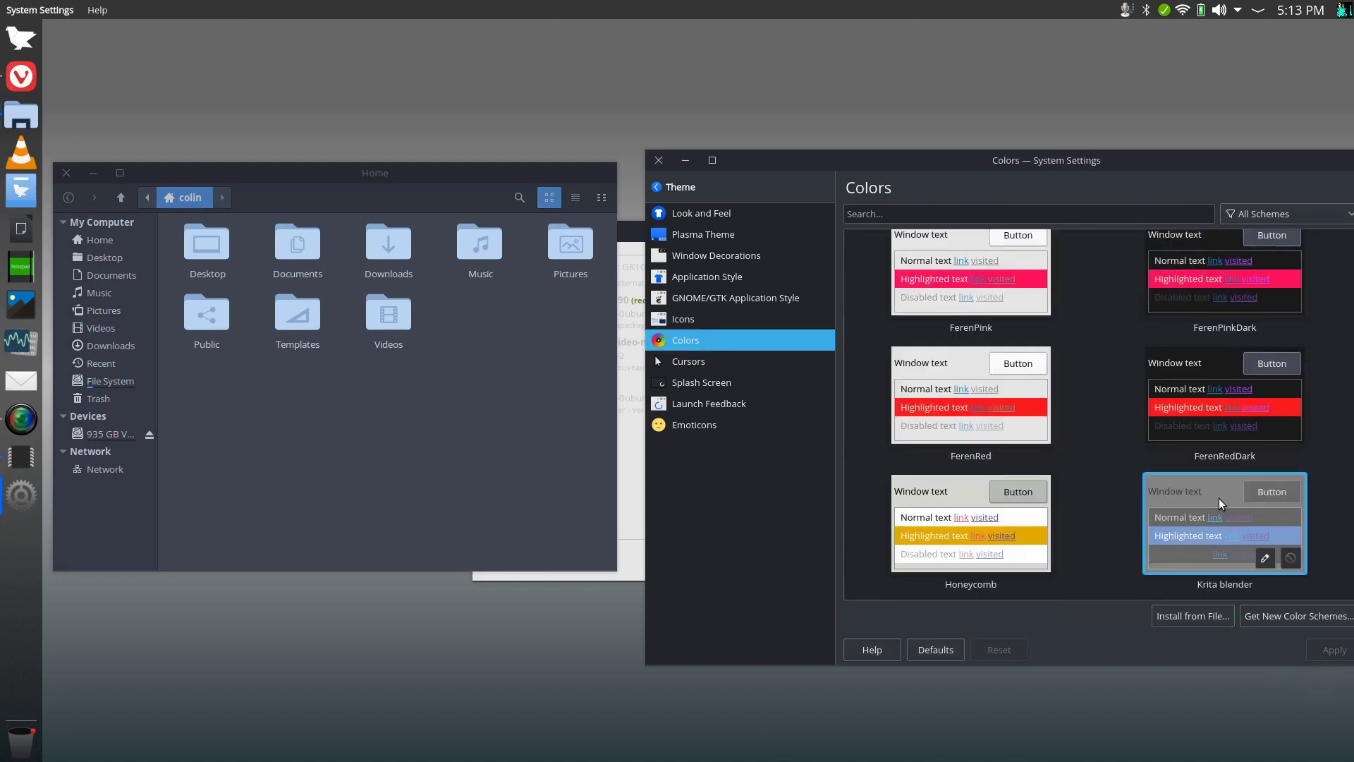
click(1219, 498)
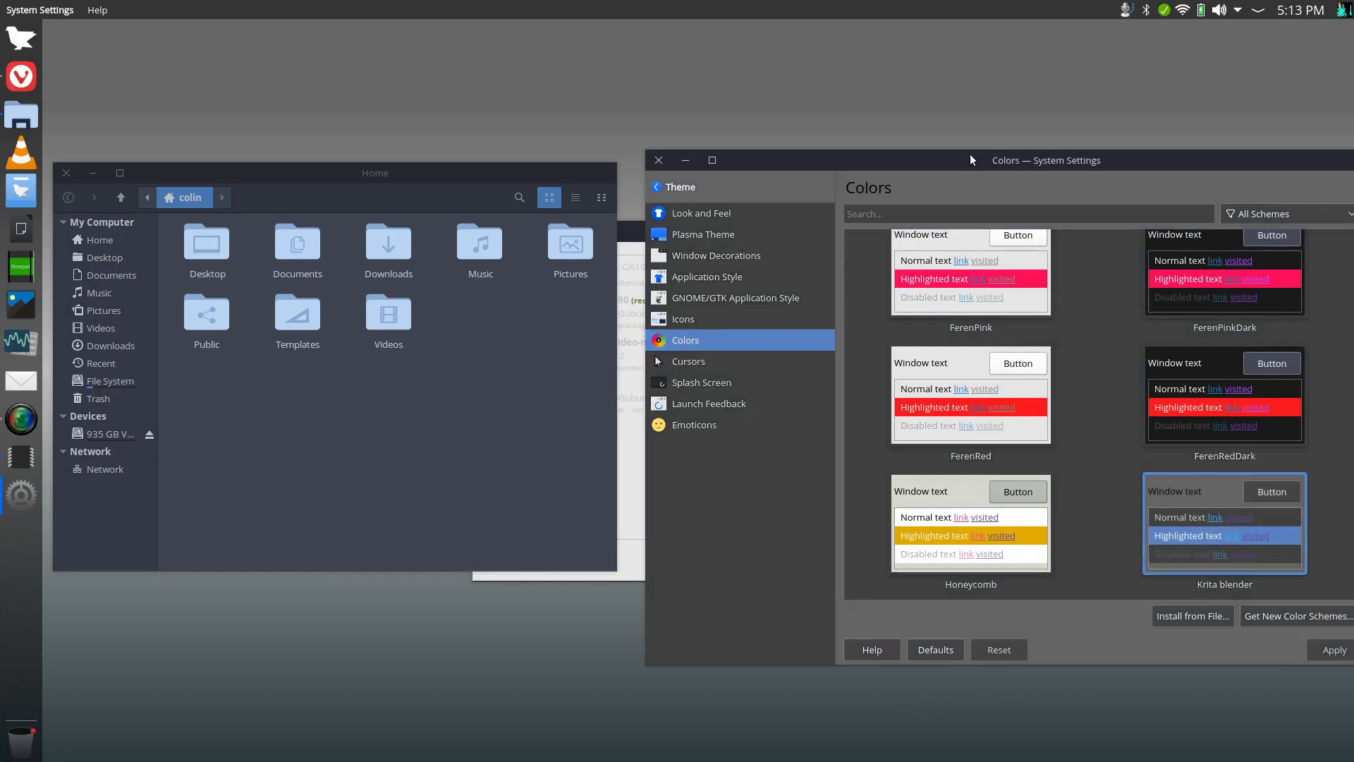
- Reposition the System Settings window and apply the Wonton Soup color scheme
drag(971, 155, 943, 80)
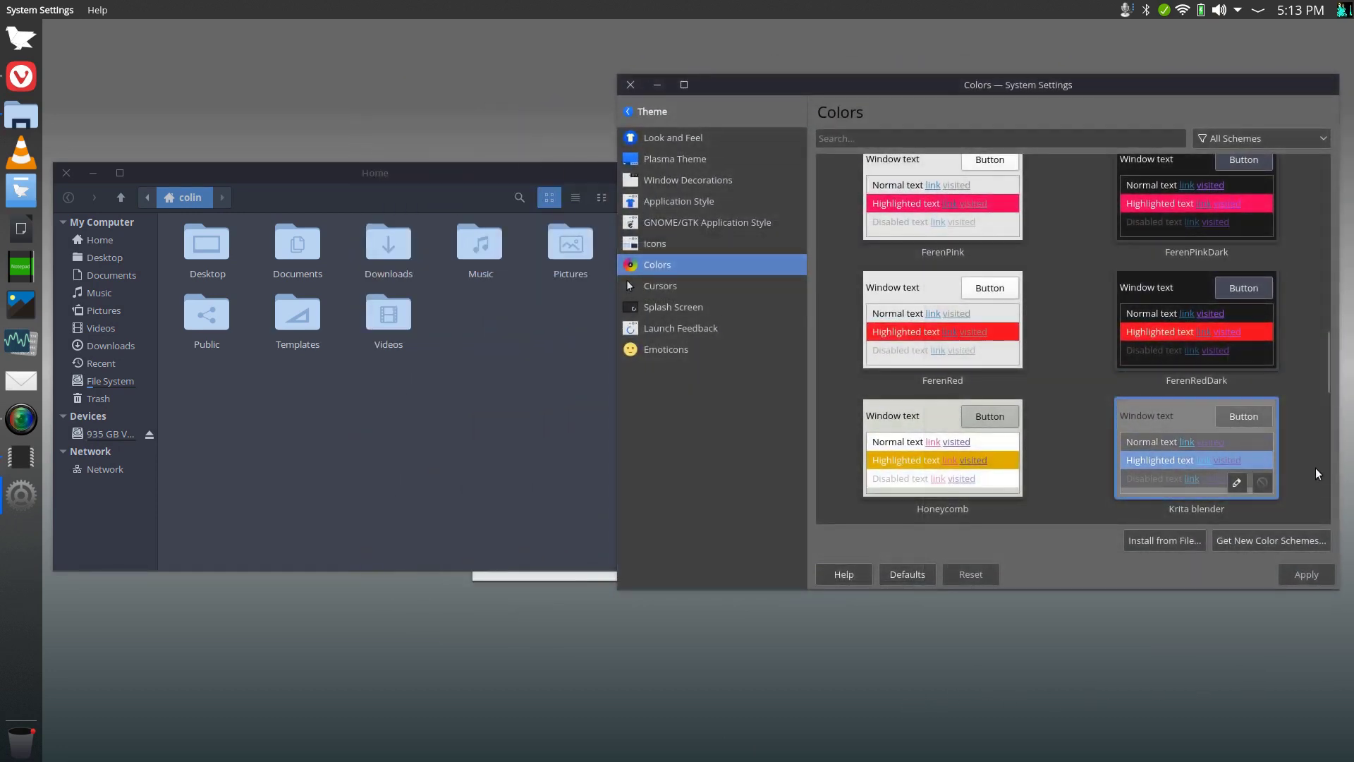
scroll(1060, 366, down, 5)
click(1169, 344)
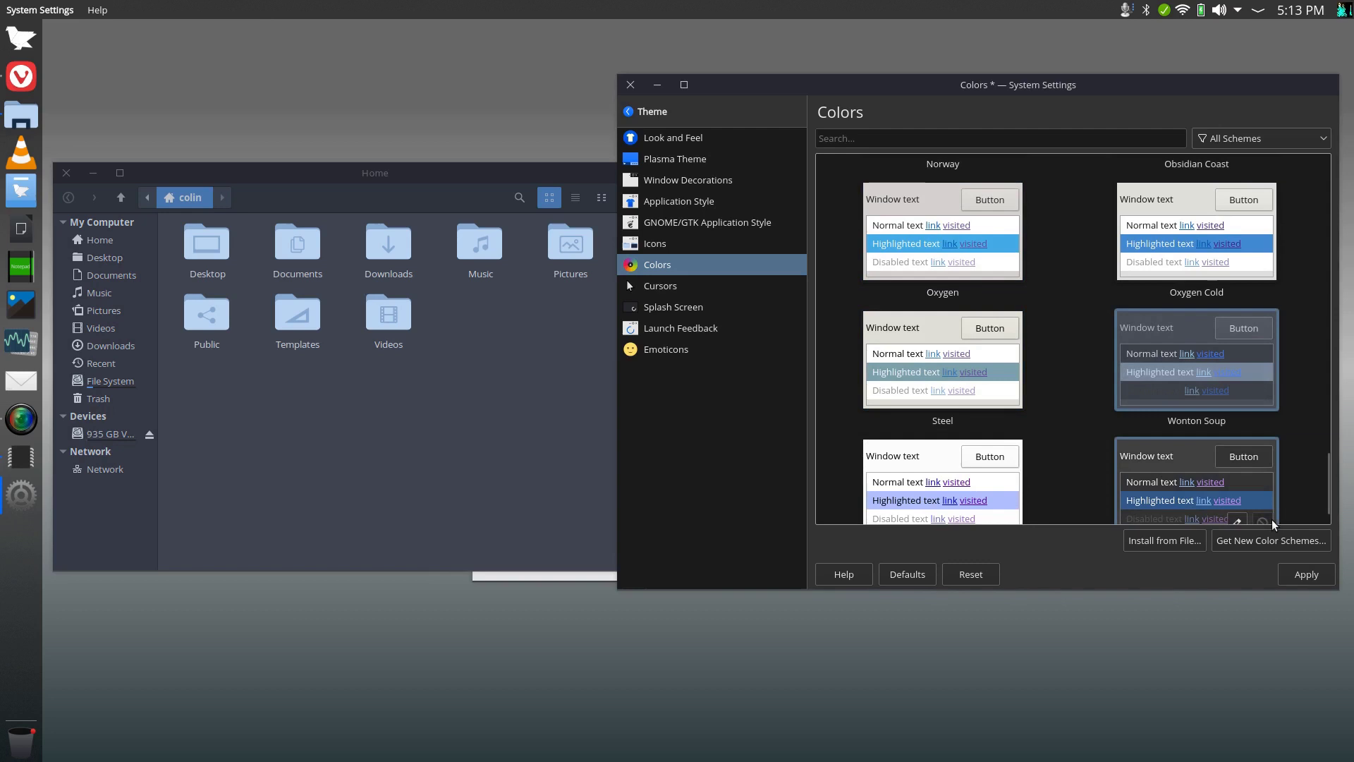
click(1304, 577)
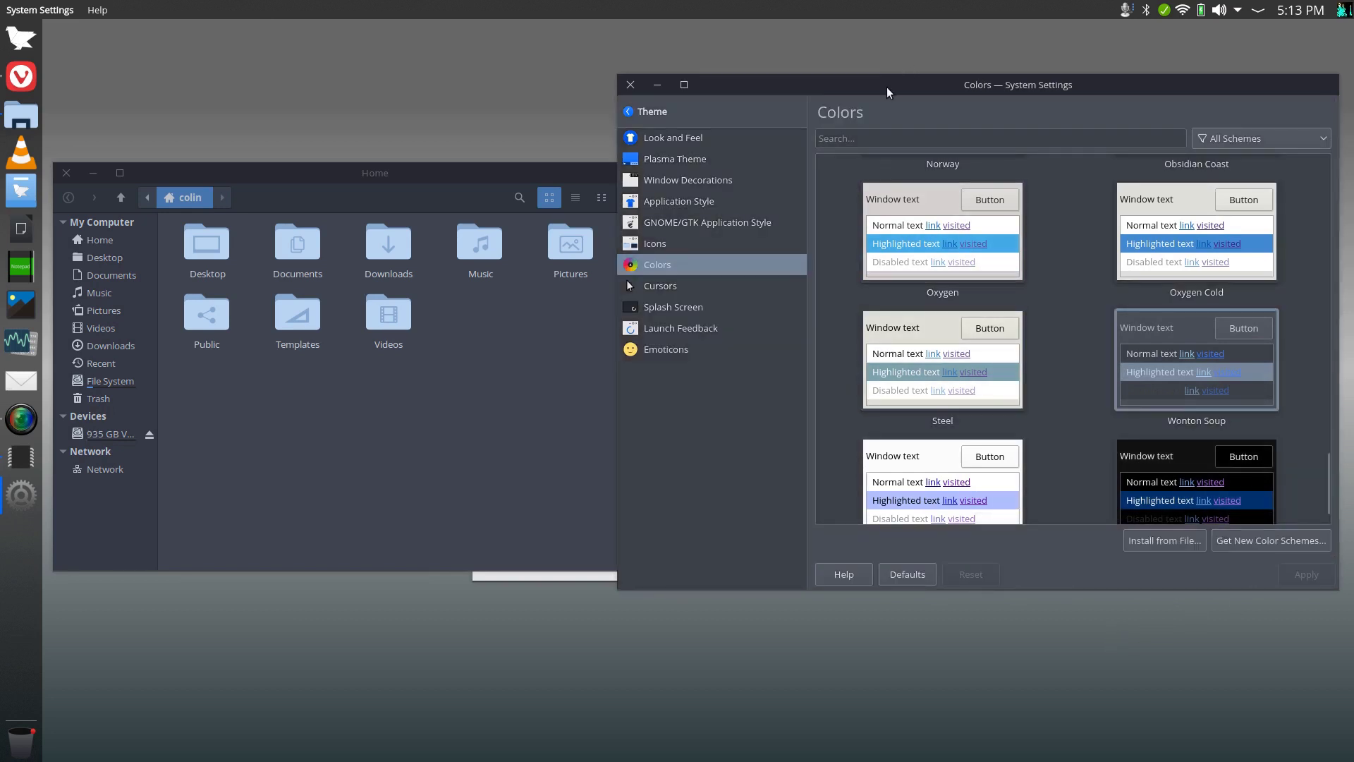
- Line up System Settings with the file manager to compare their colors, and close both windows
drag(886, 89, 888, 177)
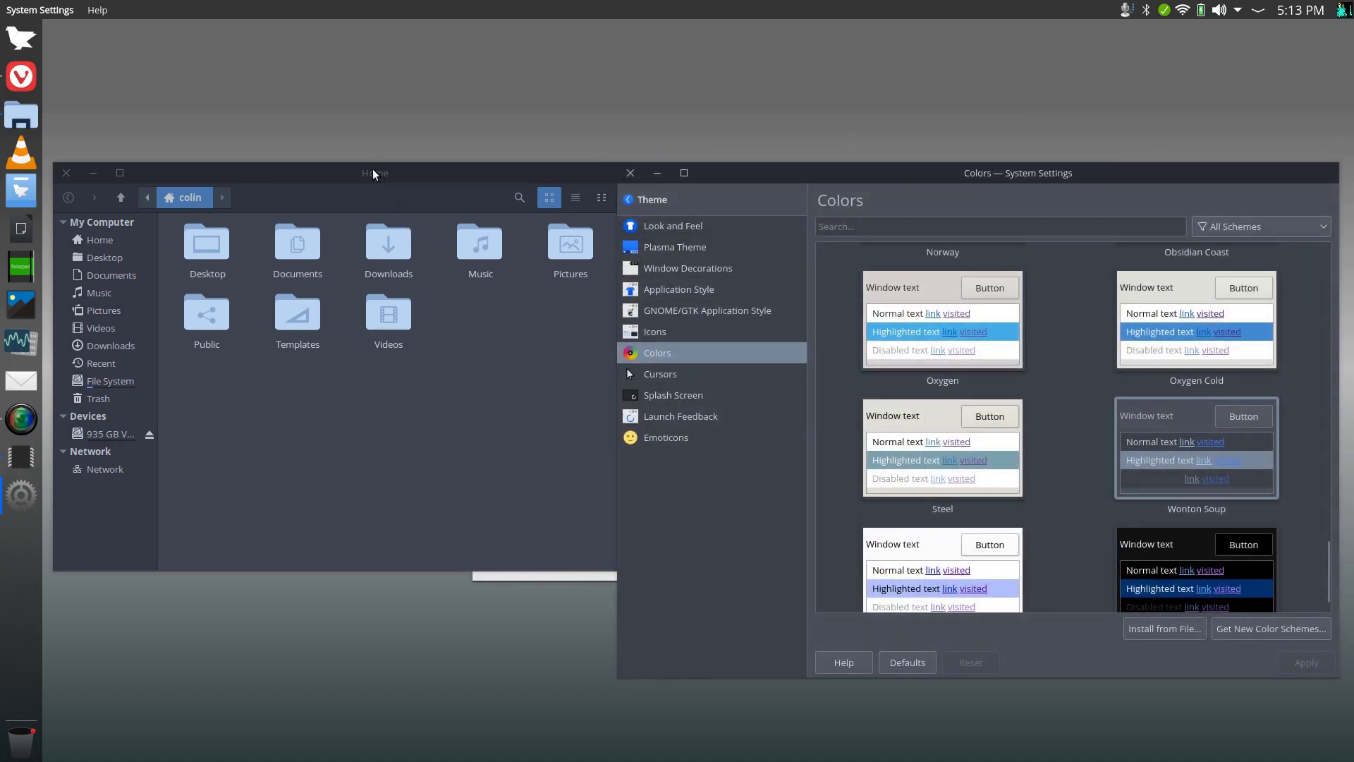
mouse_move(372, 170)
mouse_down()
mouse_move(454, 169)
mouse_move(362, 167)
mouse_up()
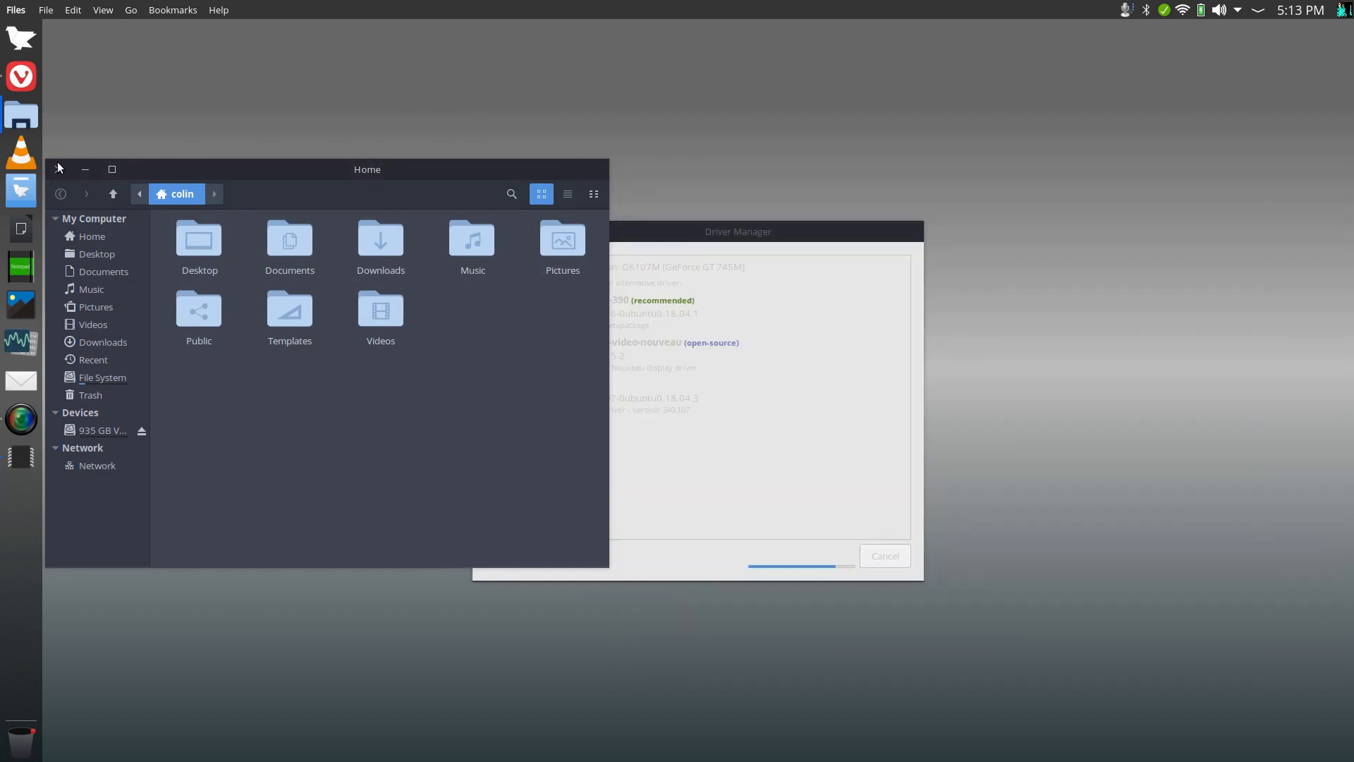
click(58, 170)
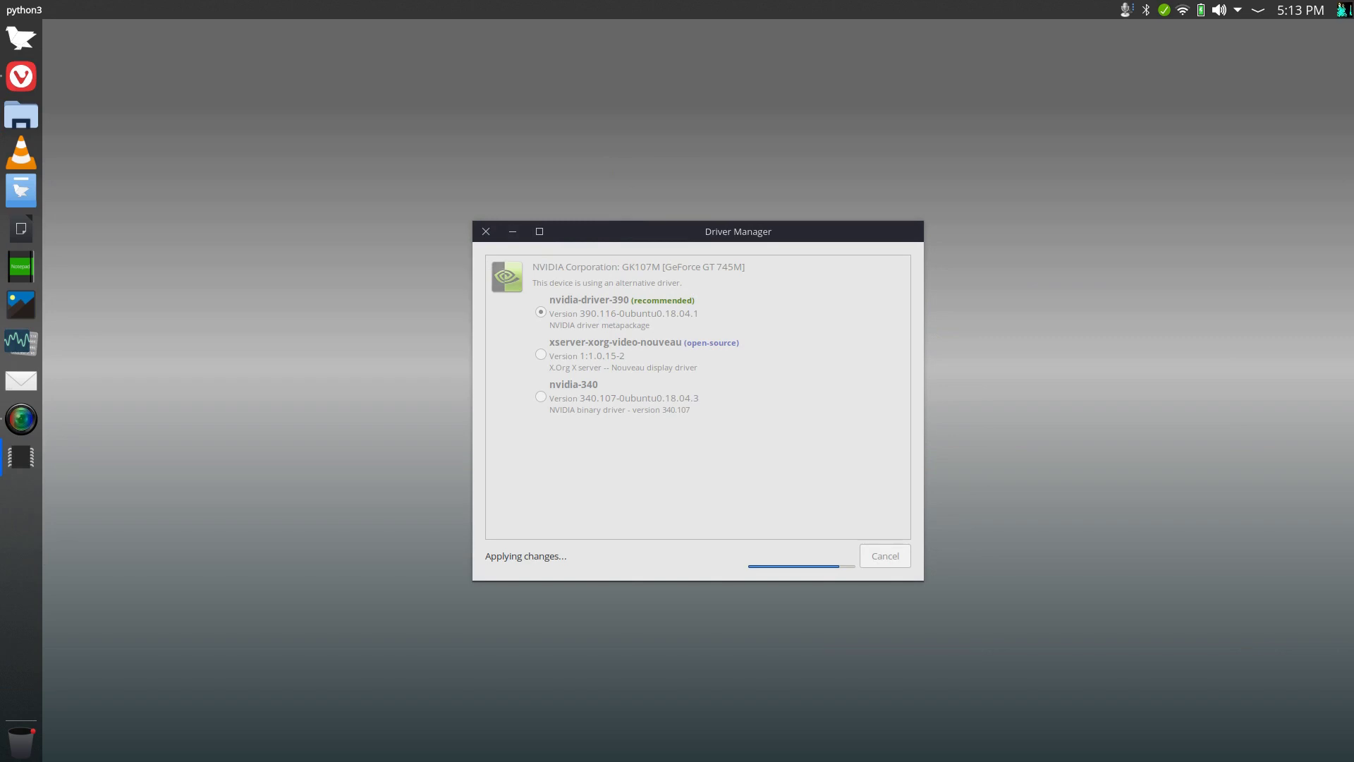
- Open VLC media player to check how its window looks under the color scheme, and close it
drag(4, 169, 494, 146)
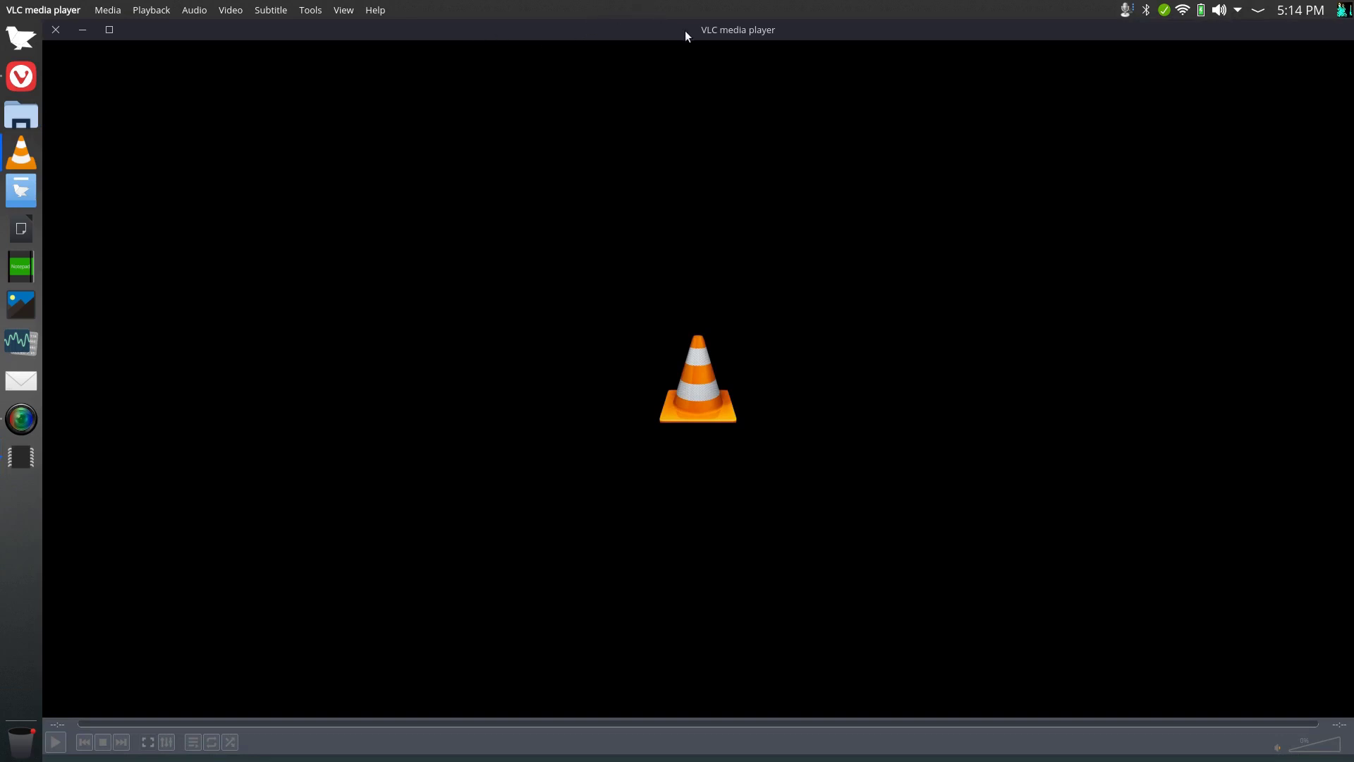
mouse_move(686, 35)
mouse_down()
mouse_move(792, 148)
mouse_move(867, 124)
mouse_move(674, 55)
mouse_up()
click(74, 64)
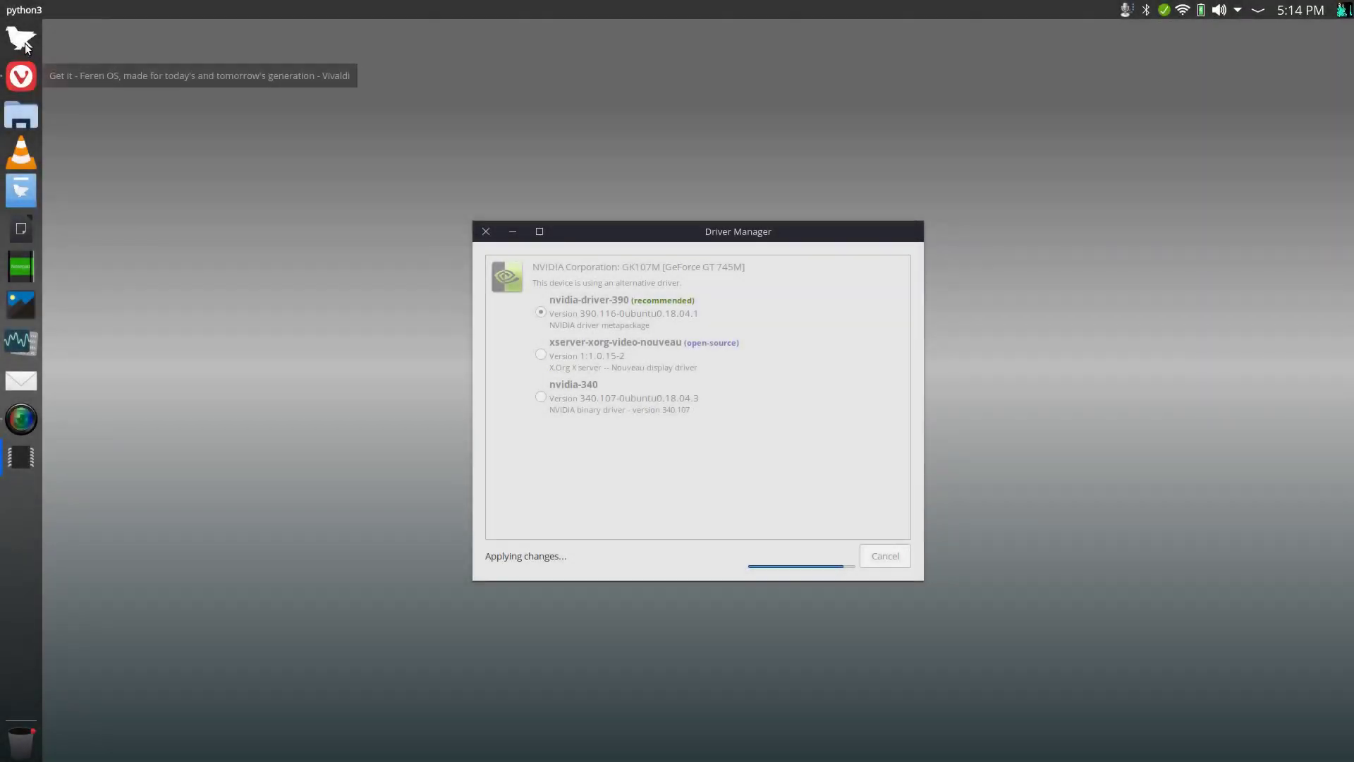
- Launch Konsole from the recent applications and reposition its window
click(26, 45)
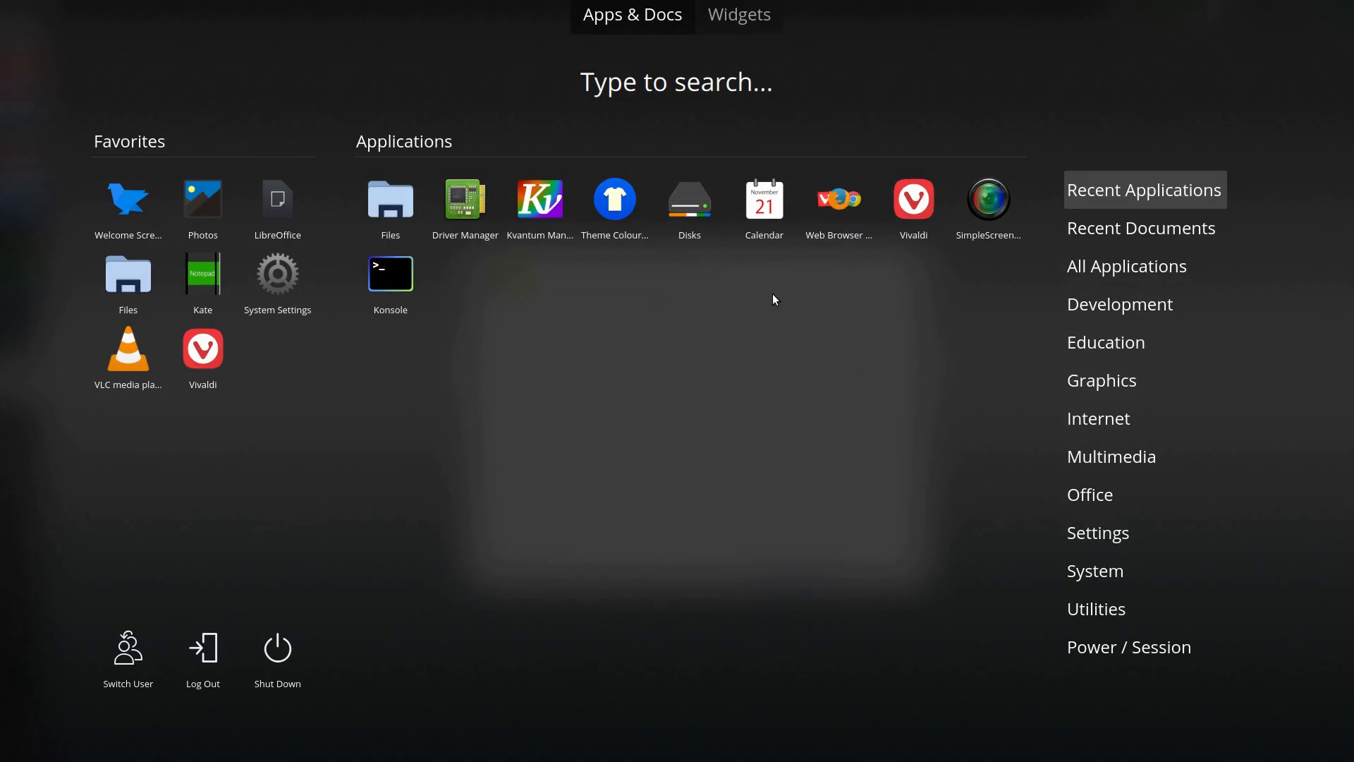
click(393, 279)
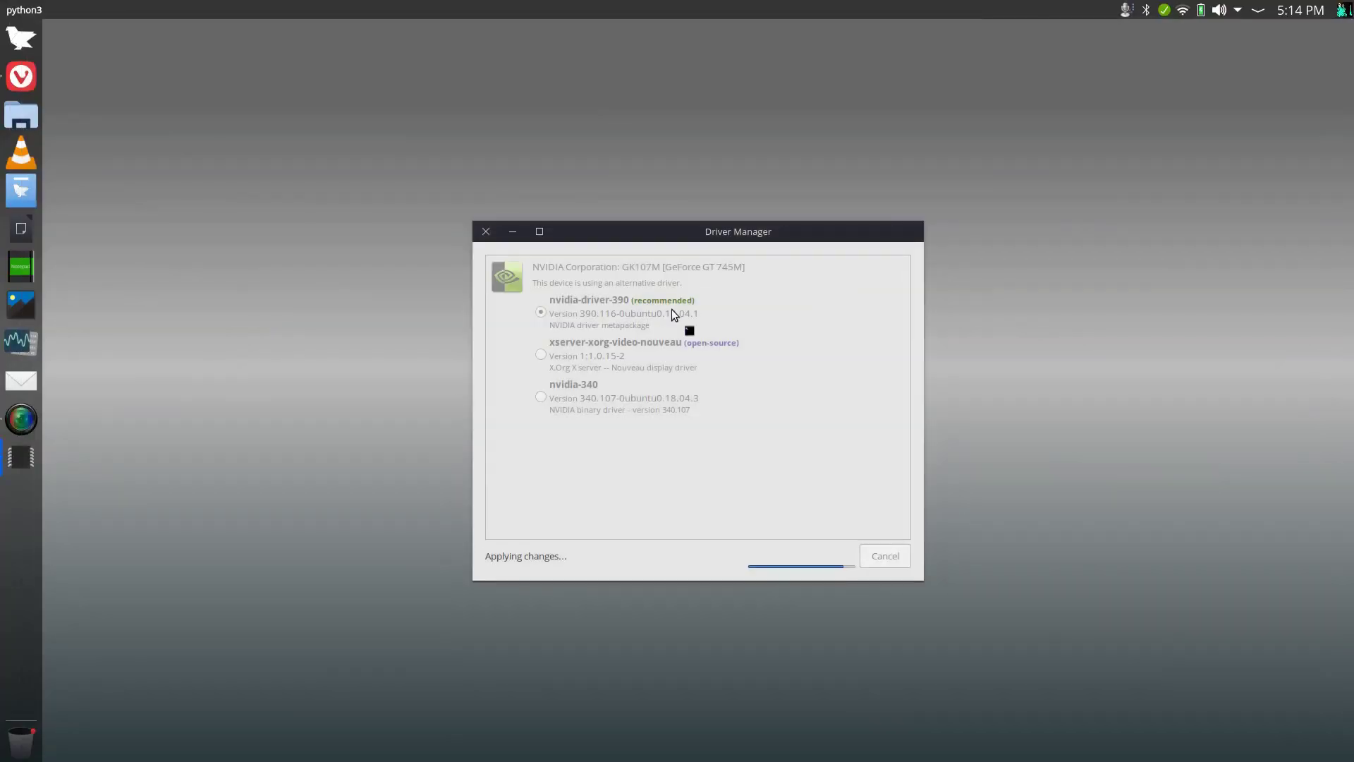
drag(1097, 415, 881, 142)
- Open Kate with an untitled document and move its window up for comparison with the file manager and Disks
click(21, 76)
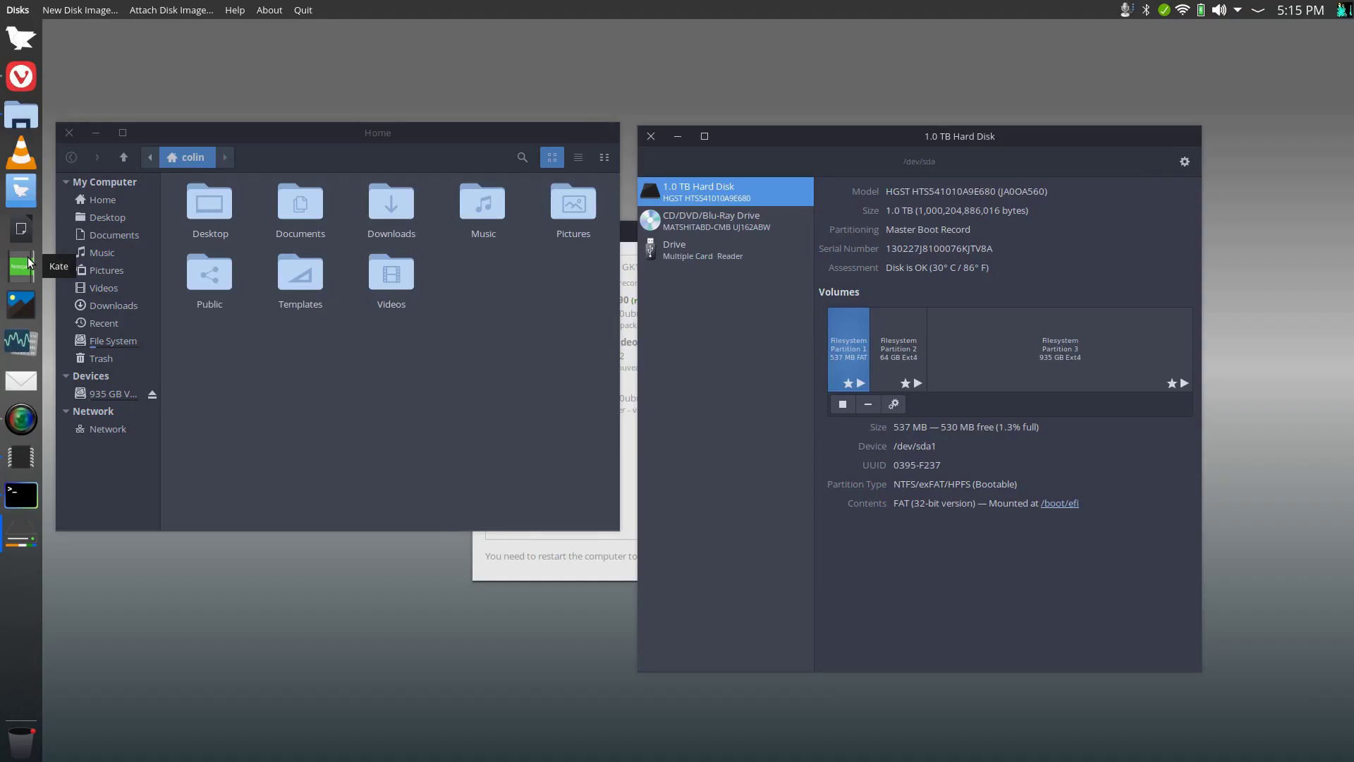
click(21, 266)
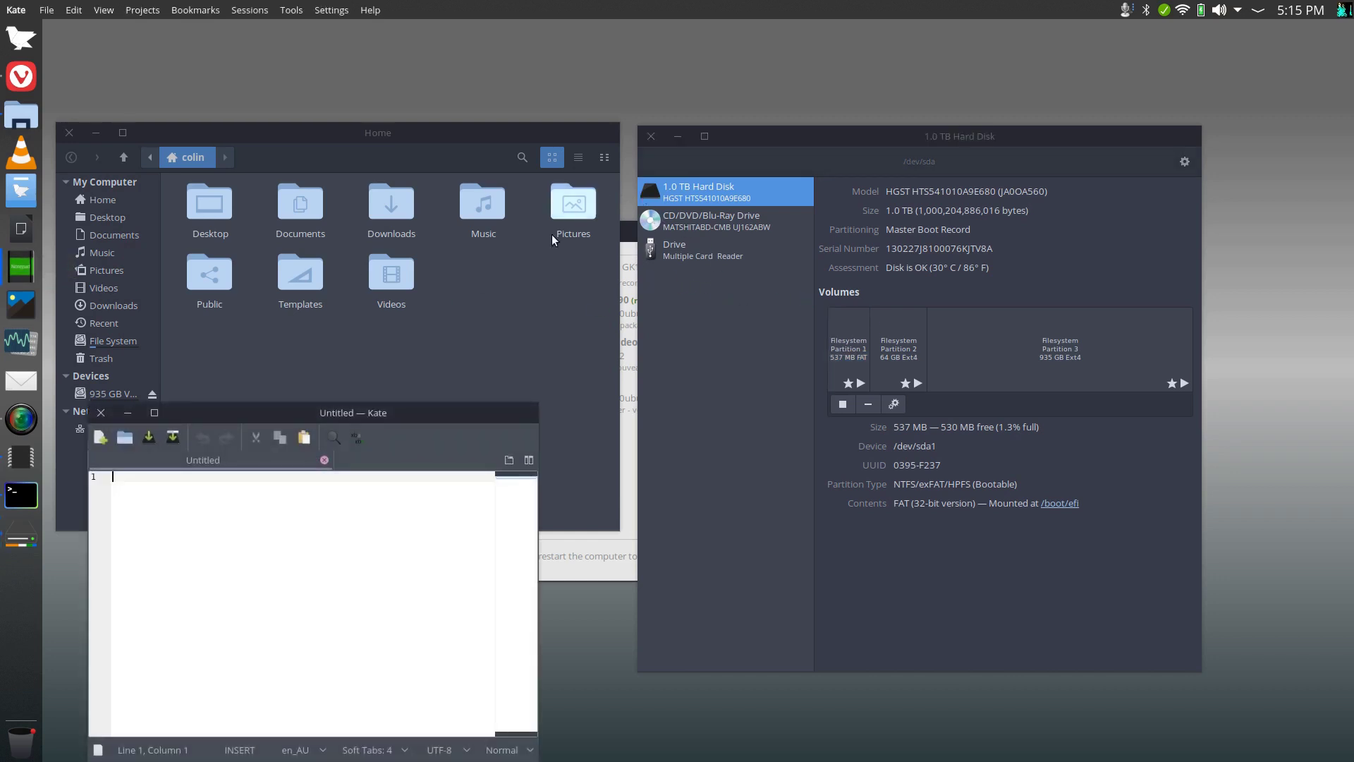
drag(256, 417, 800, 128)
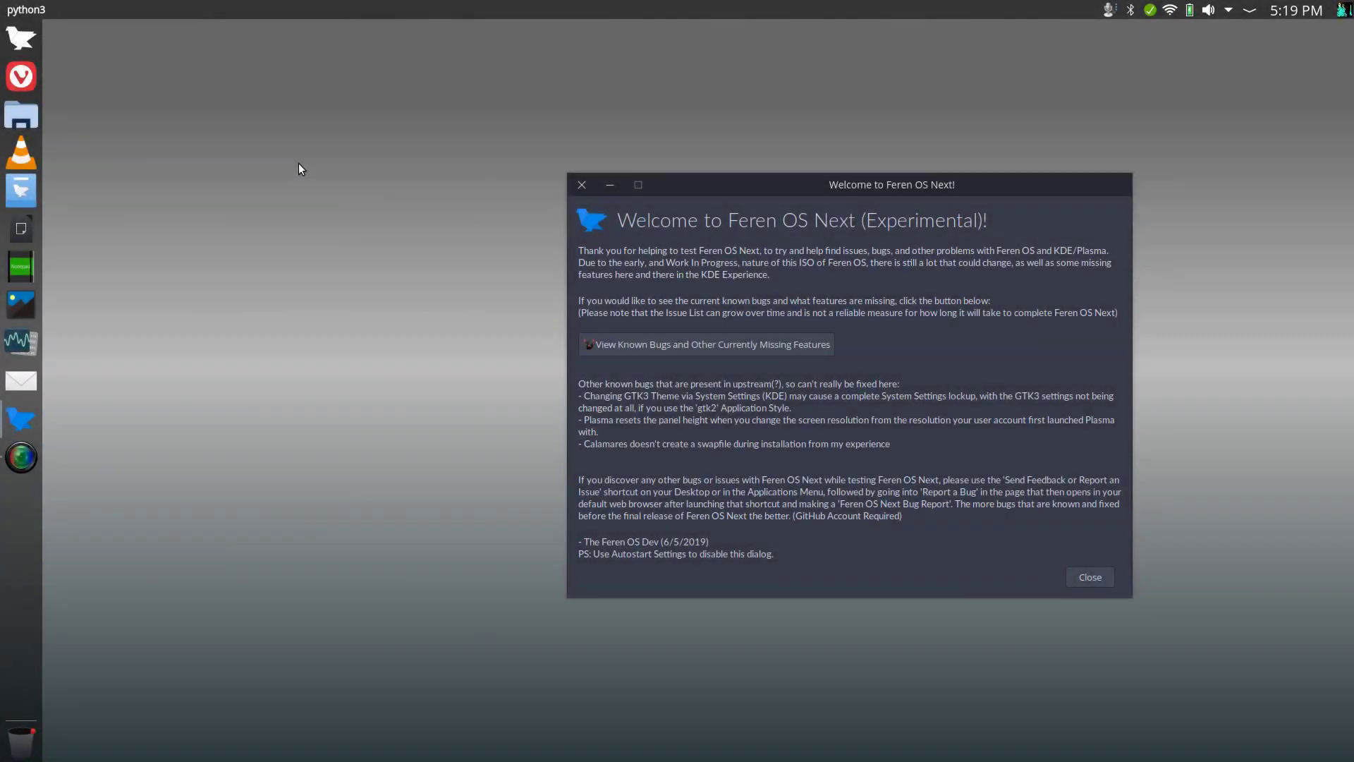
- Pin the SimpleScreenRecorder launcher to the dock and move the Welcome to Feren OS Next window aside
right_click(24, 457)
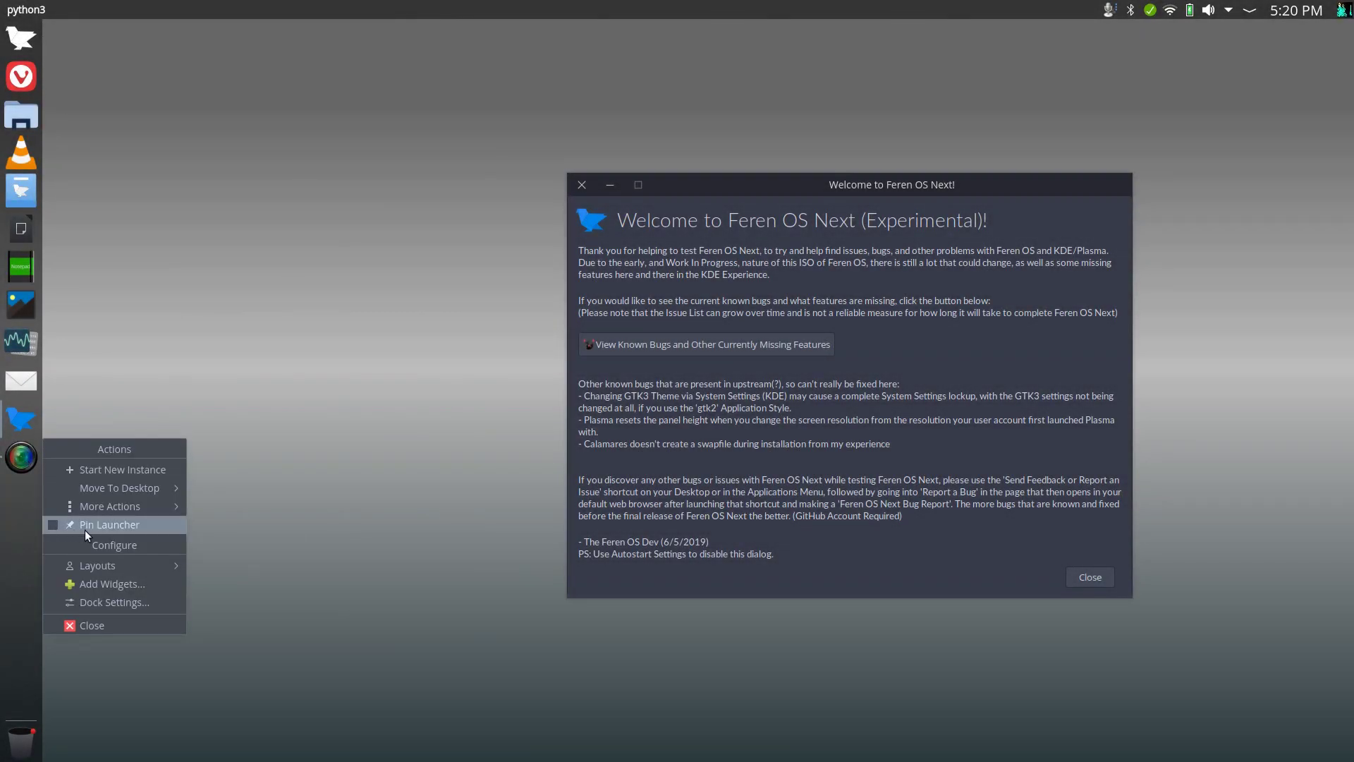
click(55, 525)
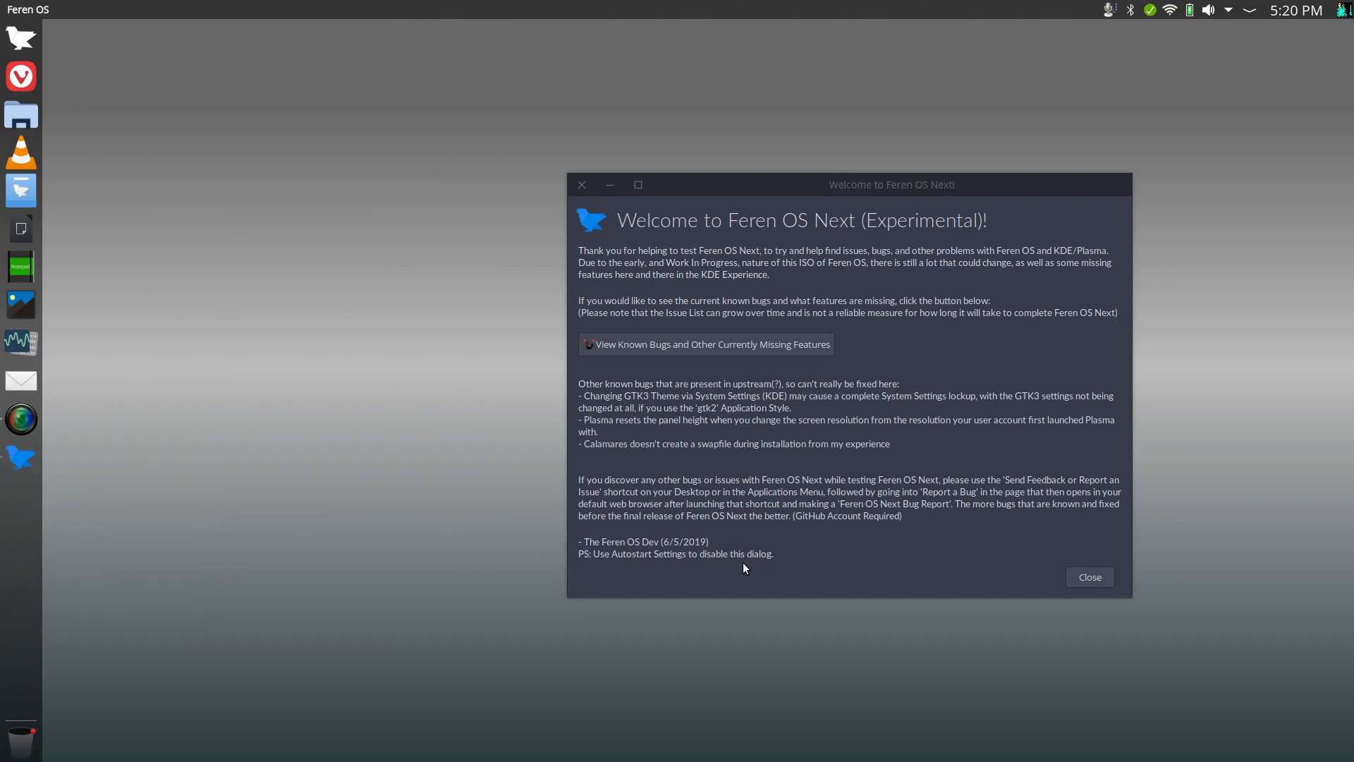
drag(824, 188, 922, 152)
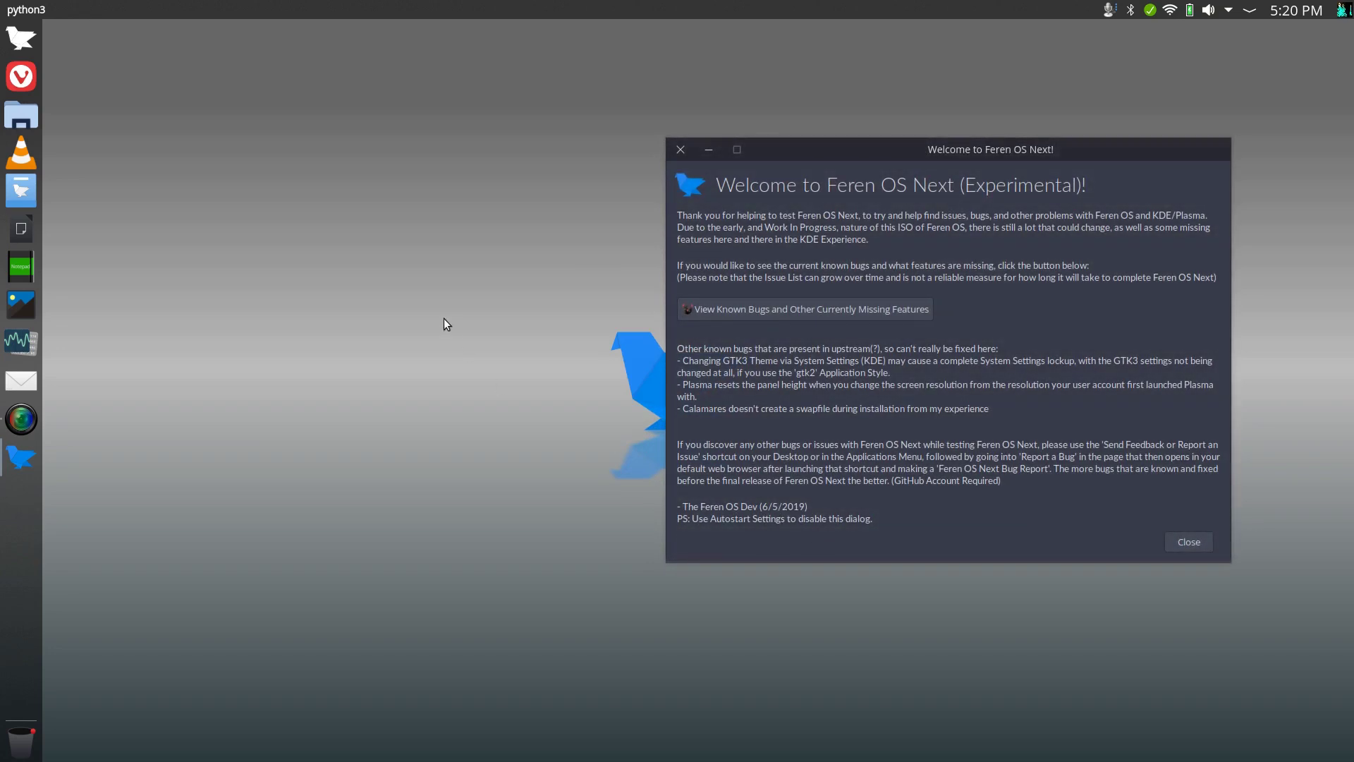
- Find the Autostart settings in System Settings by searching for "auto" and disable the WIP Notice entry
click(21, 38)
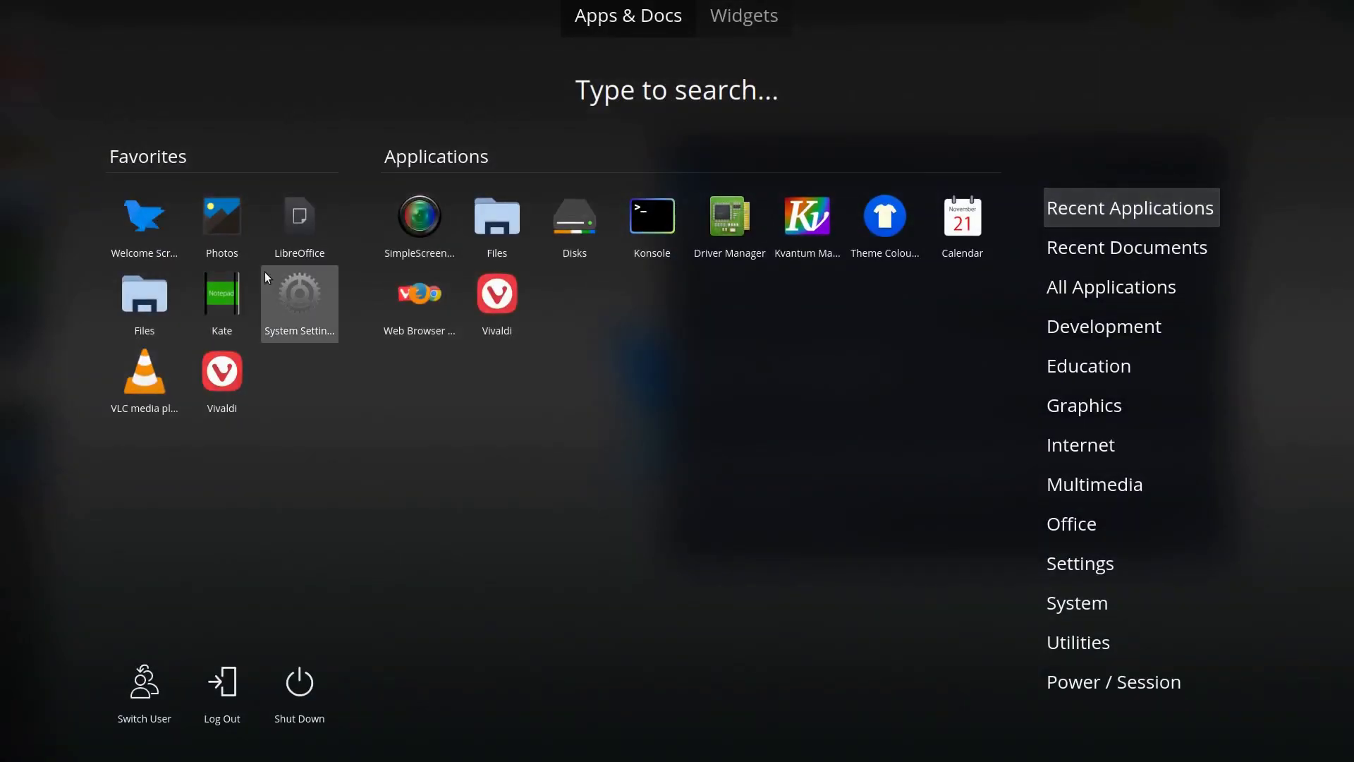
click(299, 300)
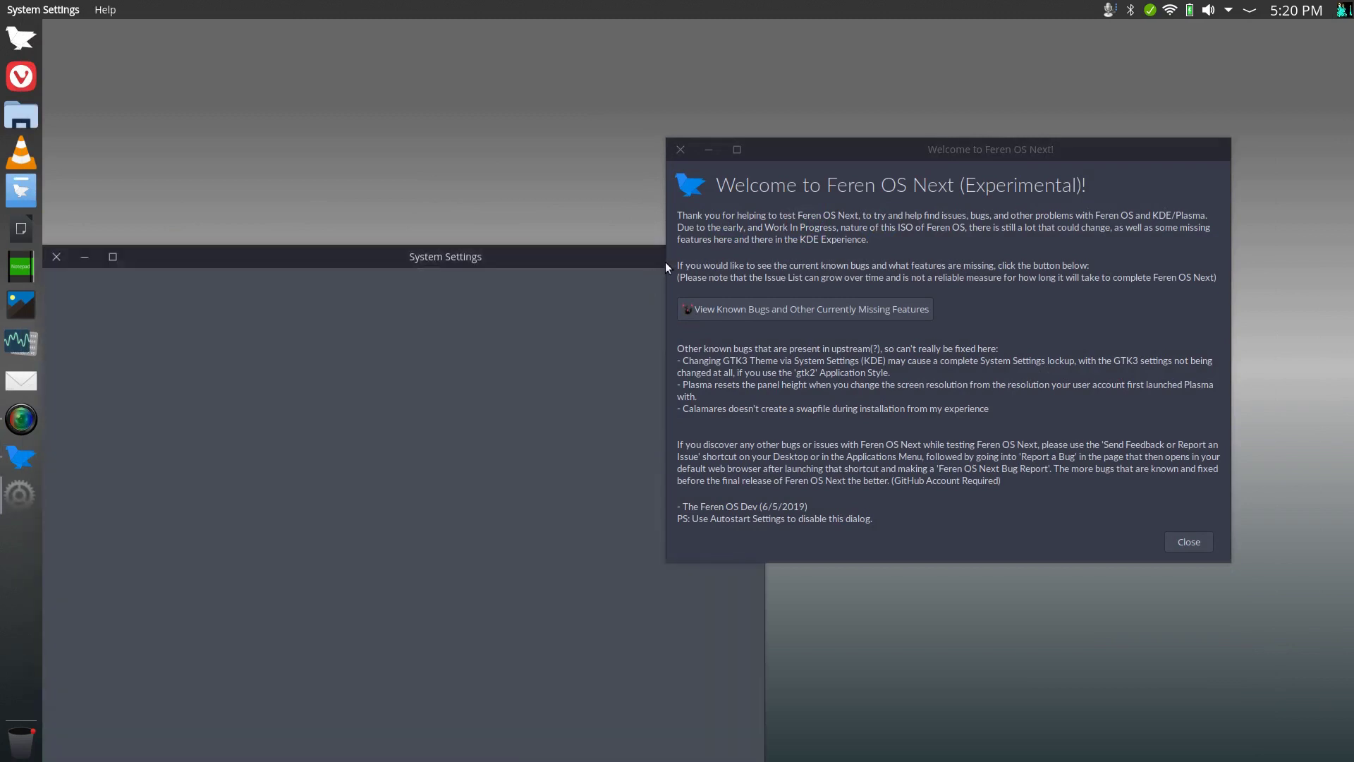
scroll(141, 477, down, 3)
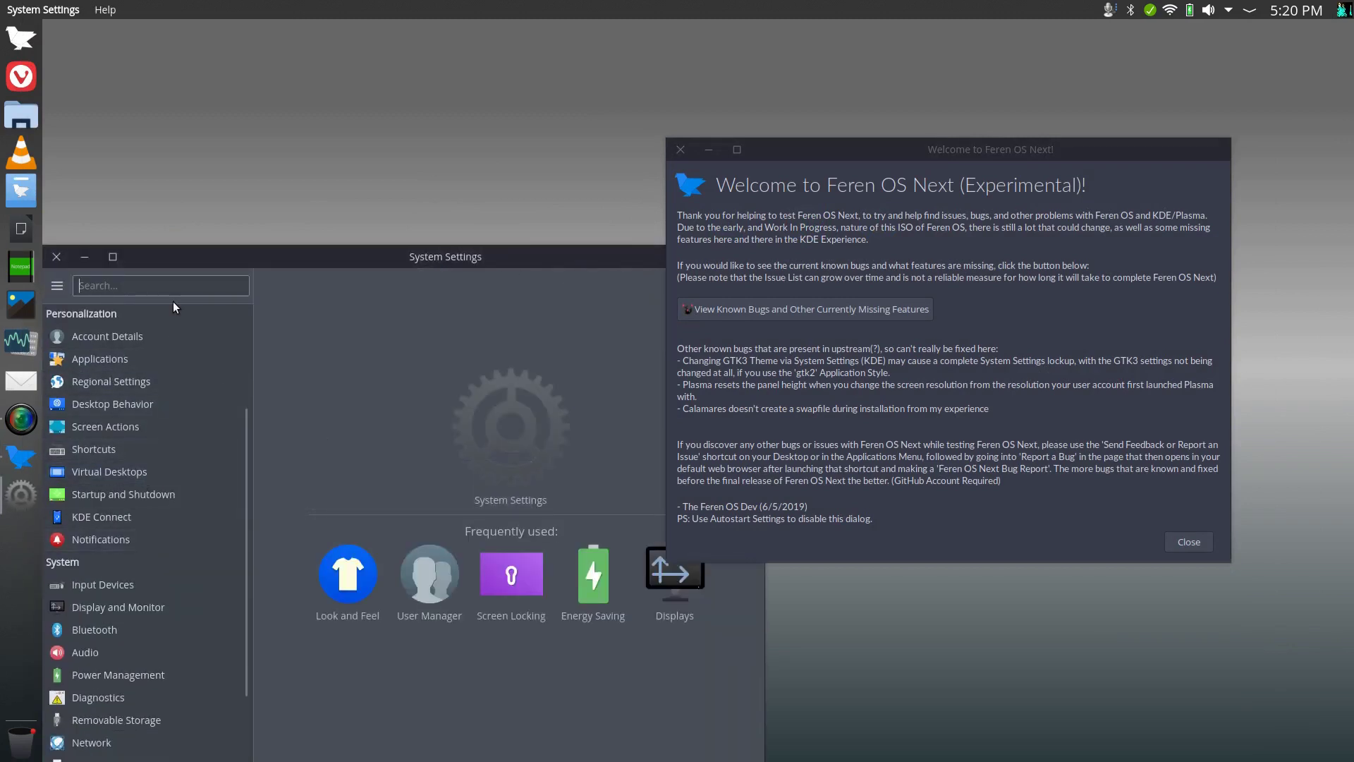
text(auto)
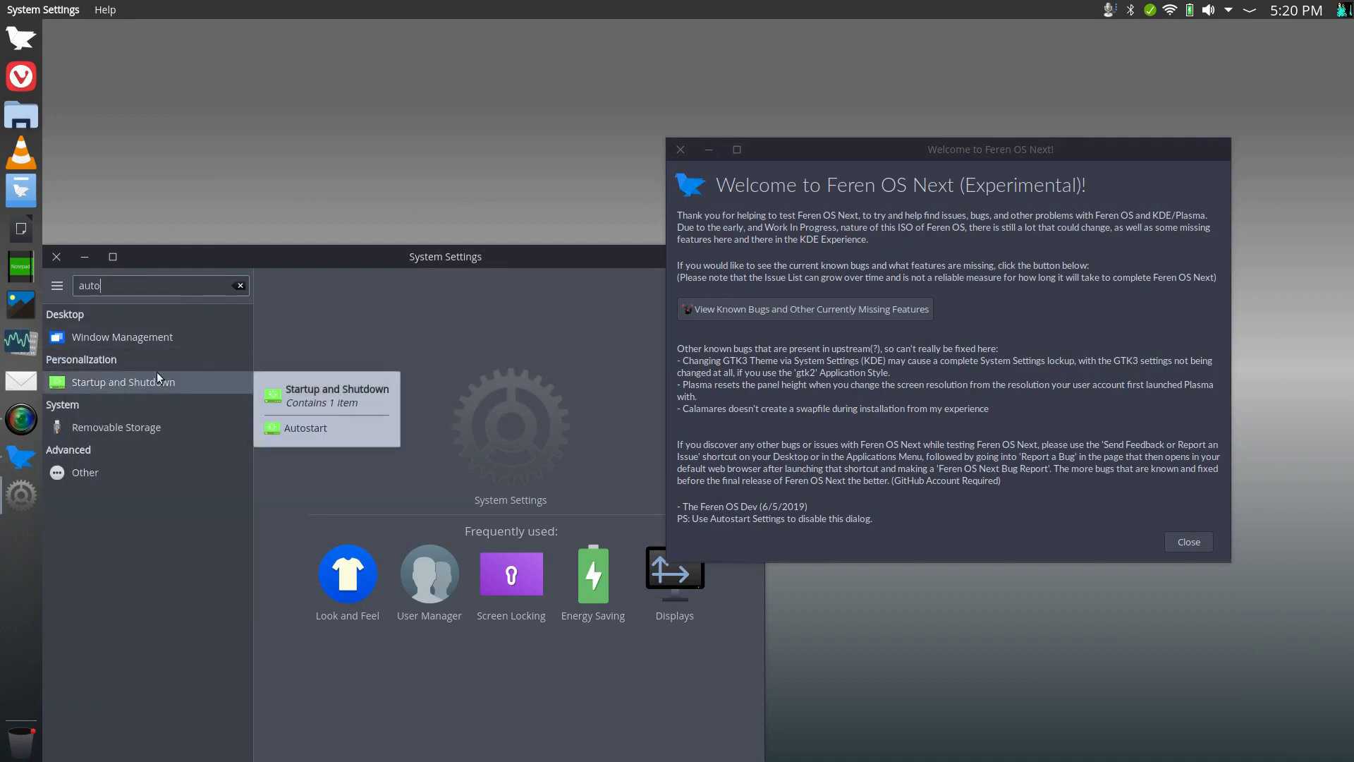
click(166, 387)
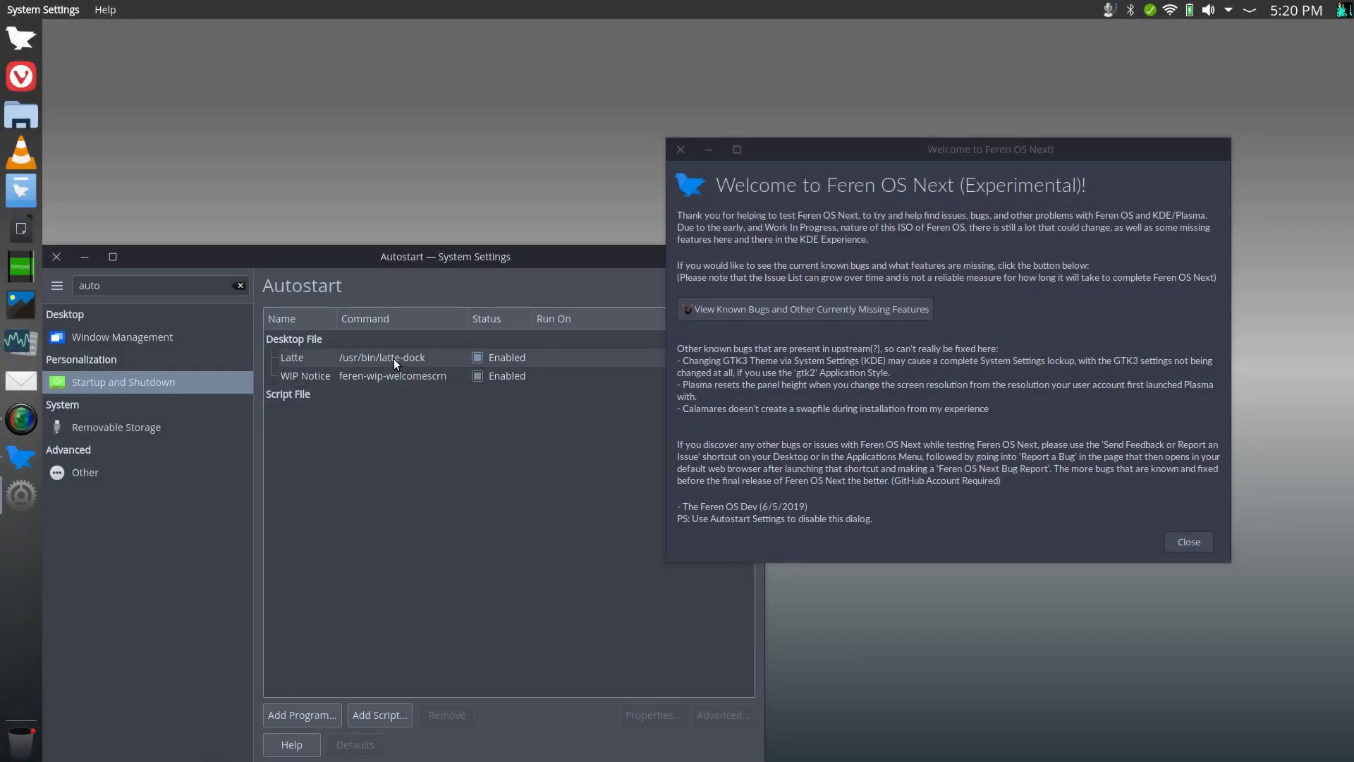
click(476, 376)
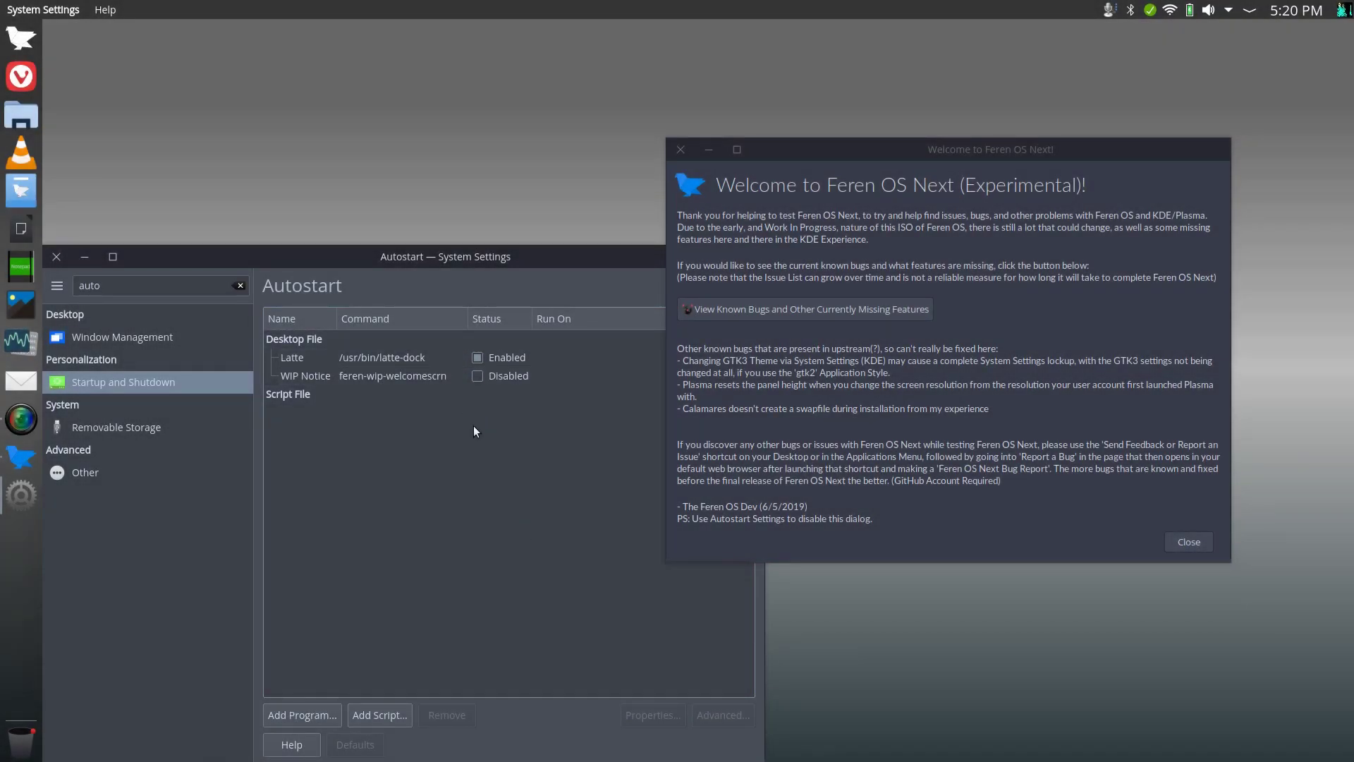
- Move the System Settings window clear, and close both it and the Feren OS welcome window
drag(467, 263, 240, 173)
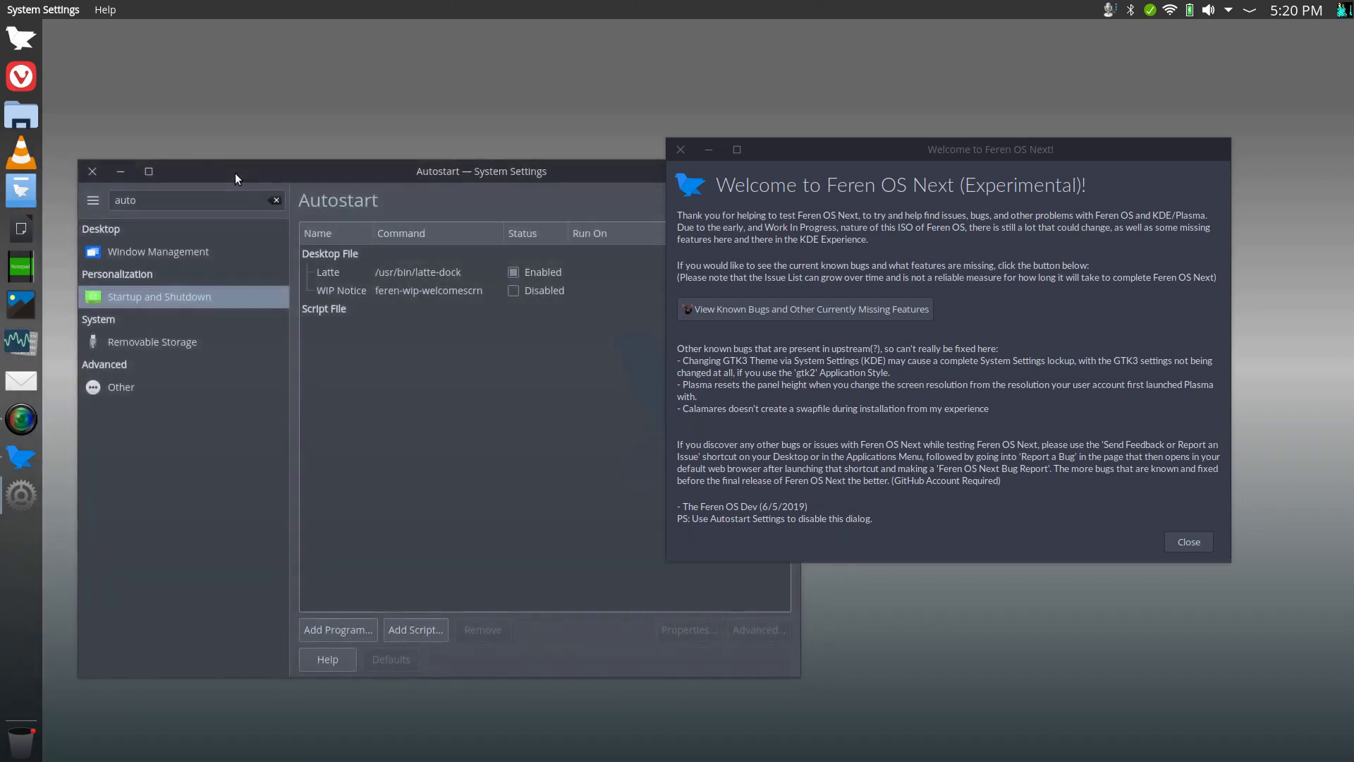
click(93, 171)
click(681, 149)
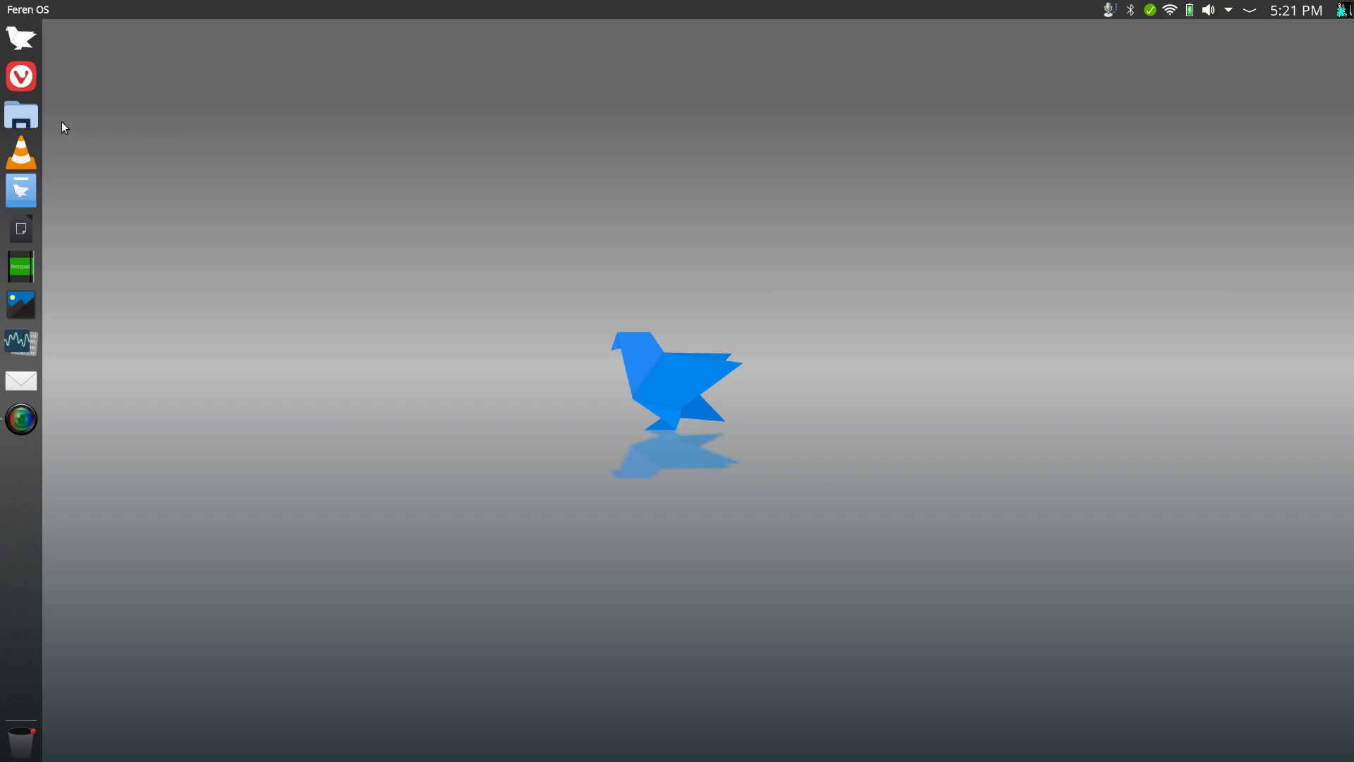
click(20, 76)
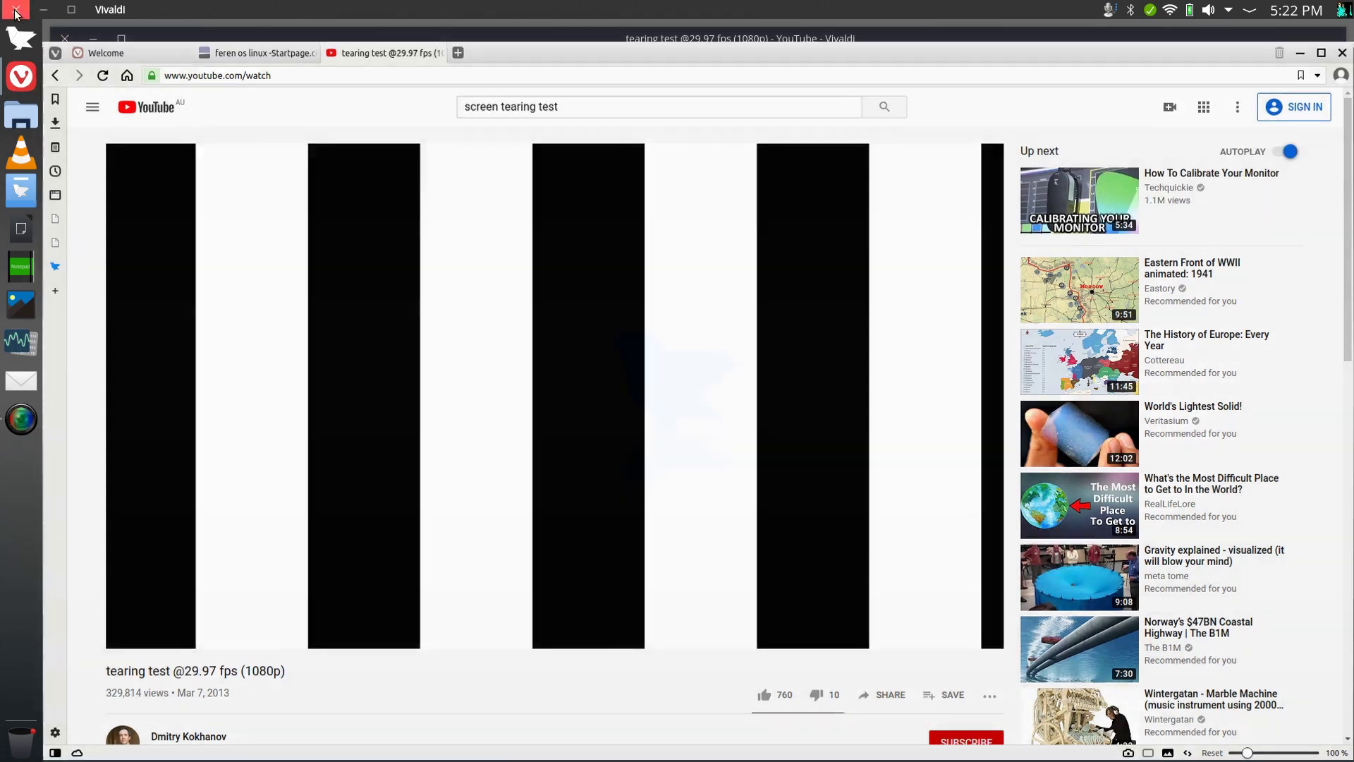
click(15, 10)
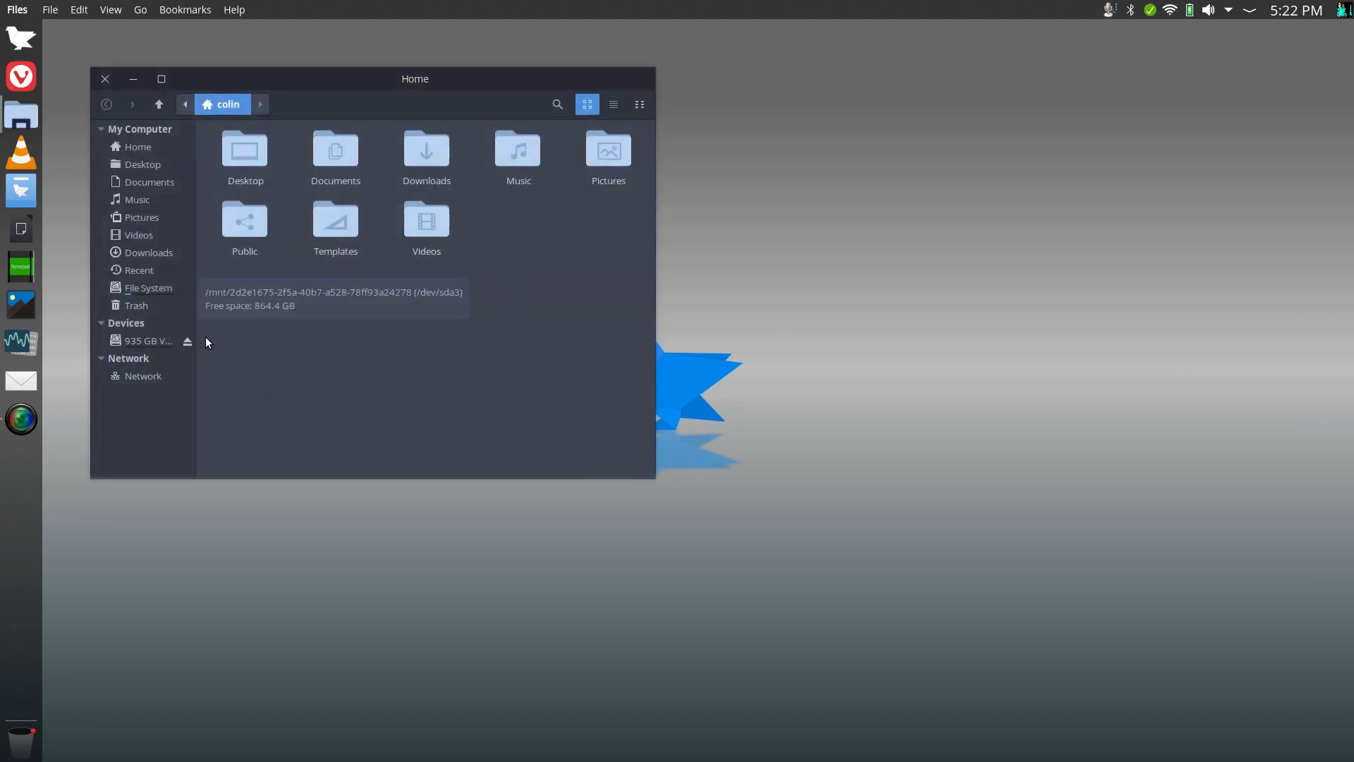
- Browse the 935 GB Volume and the Home, Documents, Music and Pictures folders in the file manager, and return to the volume
click(166, 345)
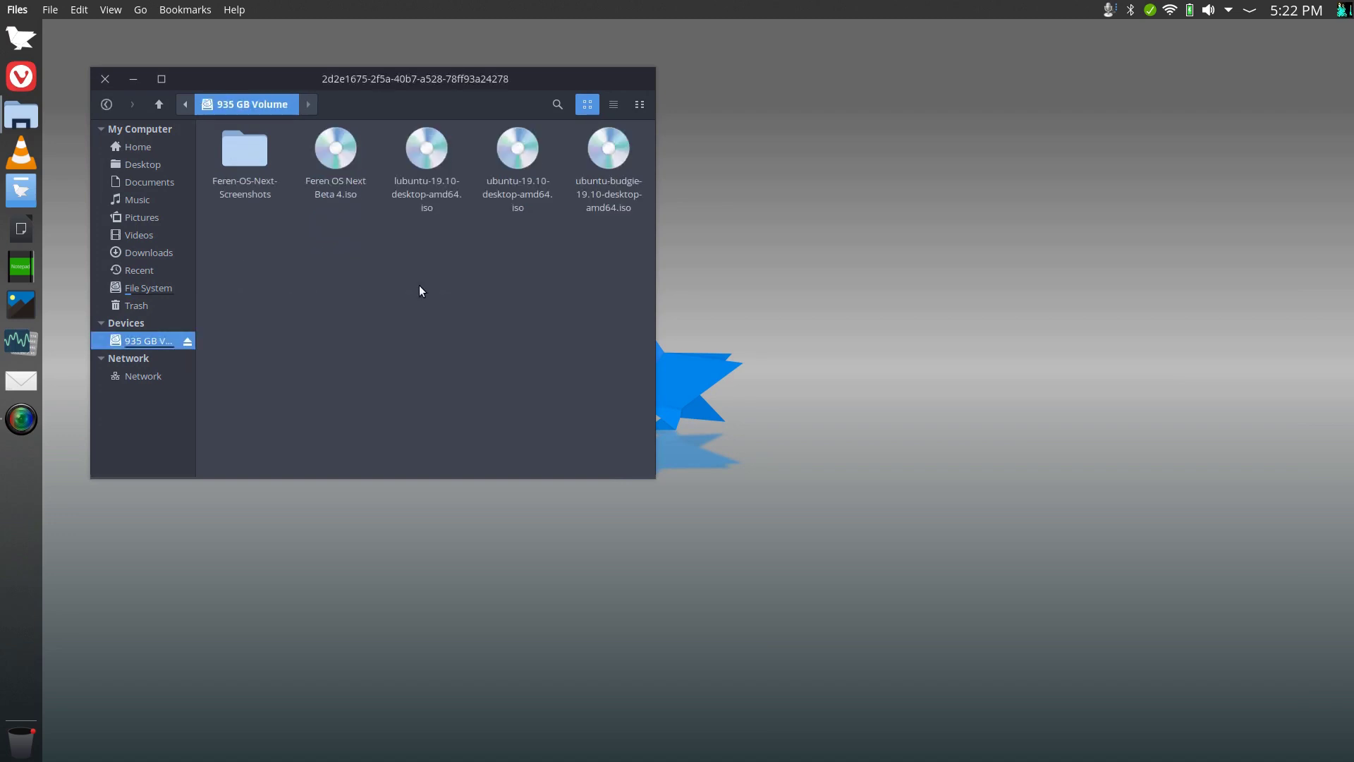
drag(299, 79, 483, 101)
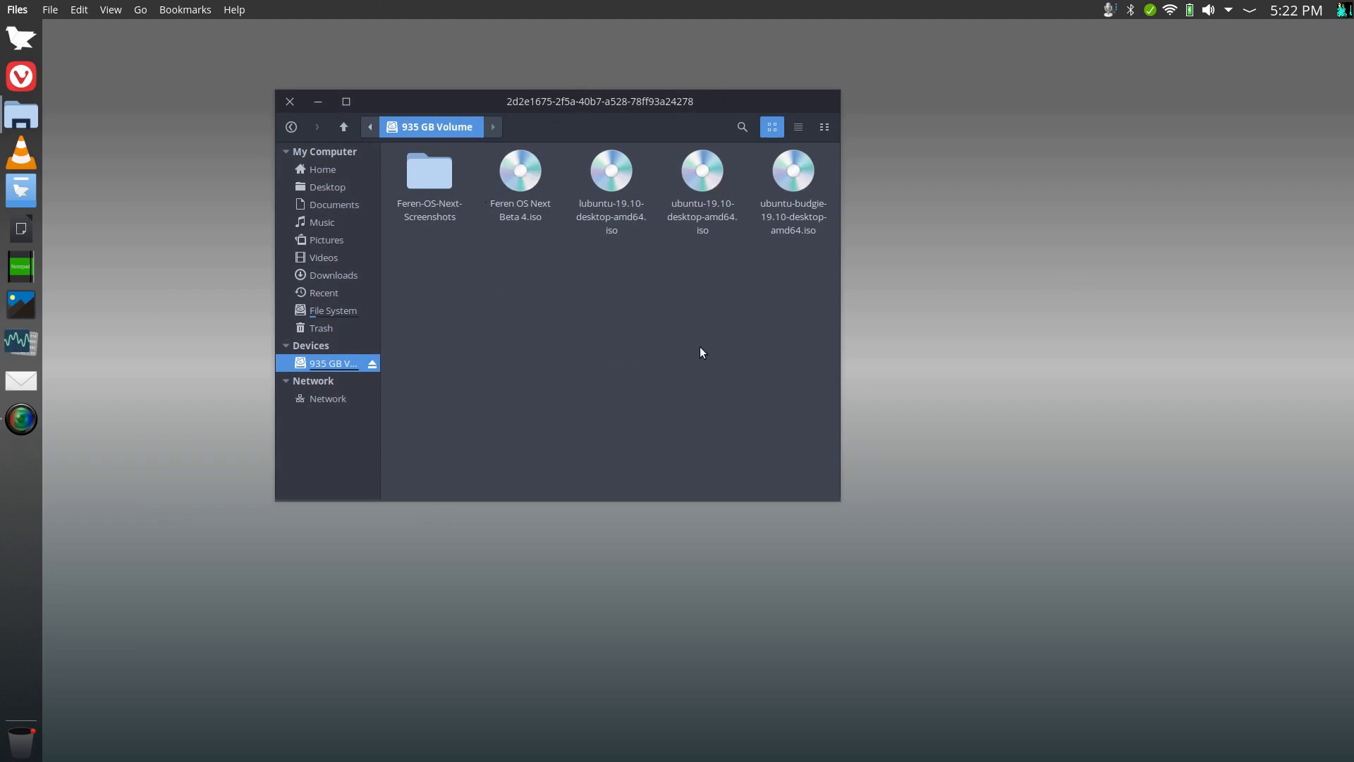
click(326, 170)
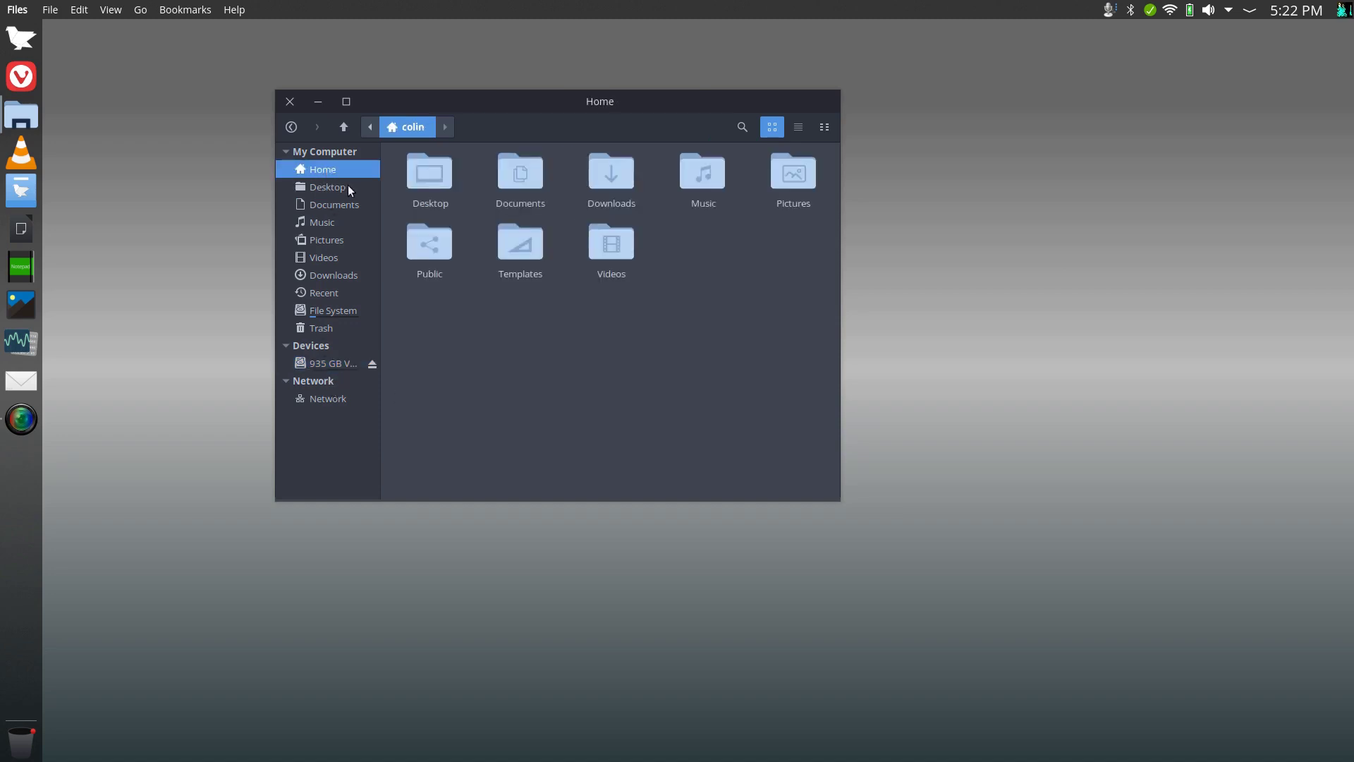
click(337, 204)
click(333, 223)
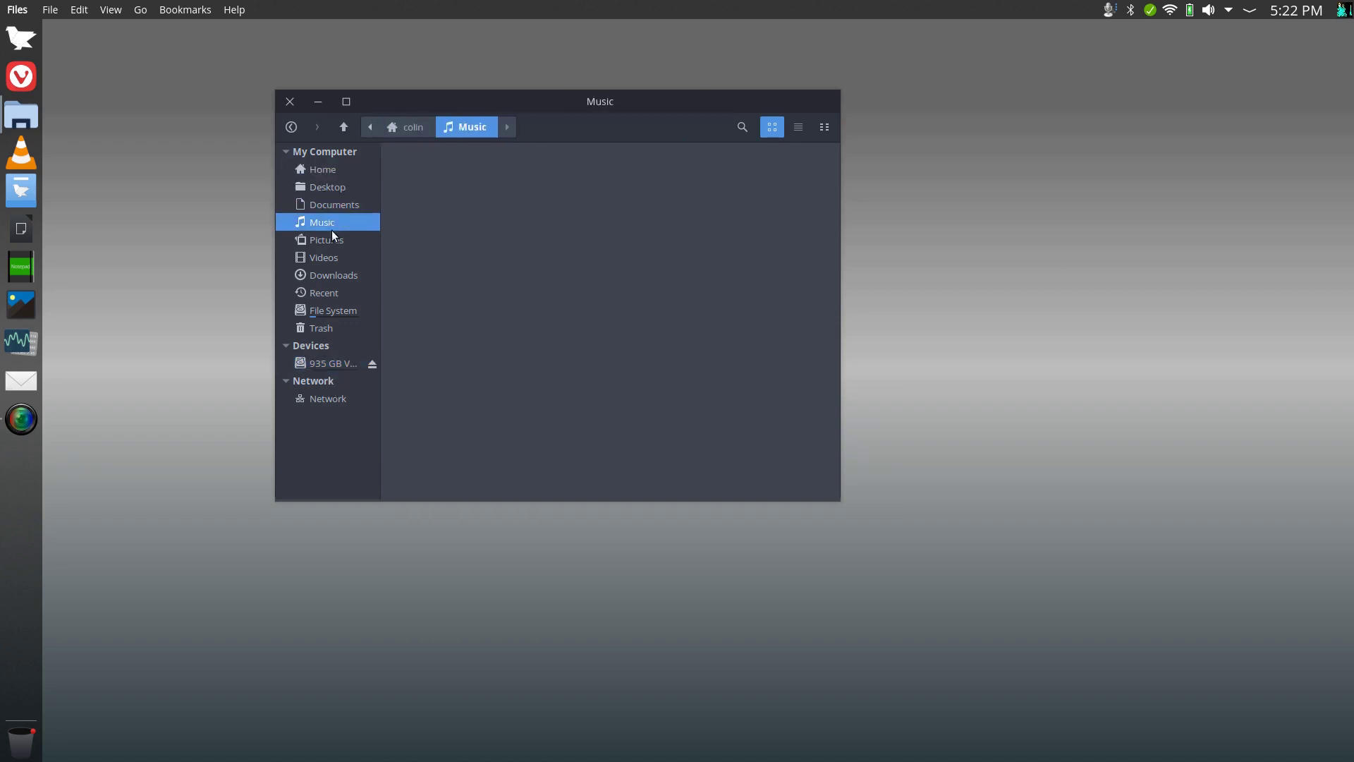
click(339, 242)
click(333, 364)
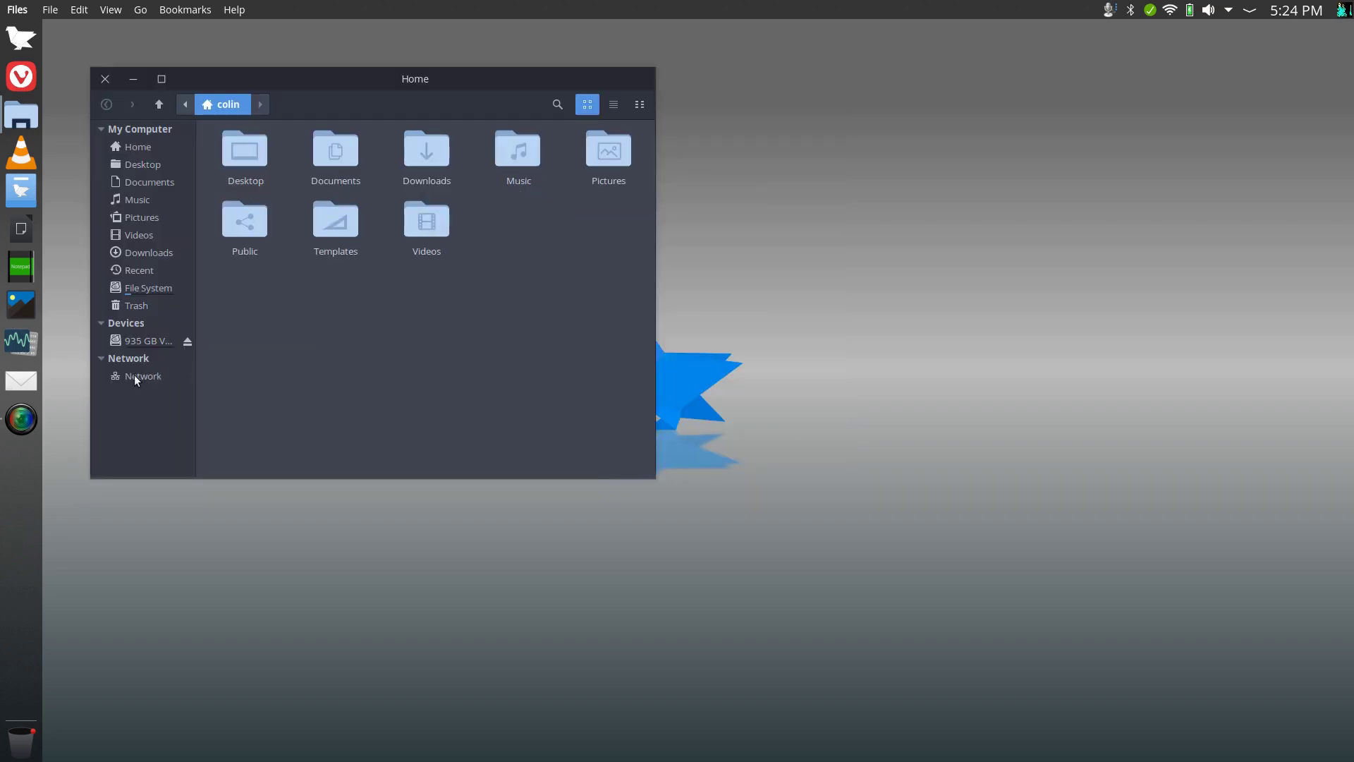
- Connect to the fritz.nas share on the network as a registered user, entering the account password
click(136, 378)
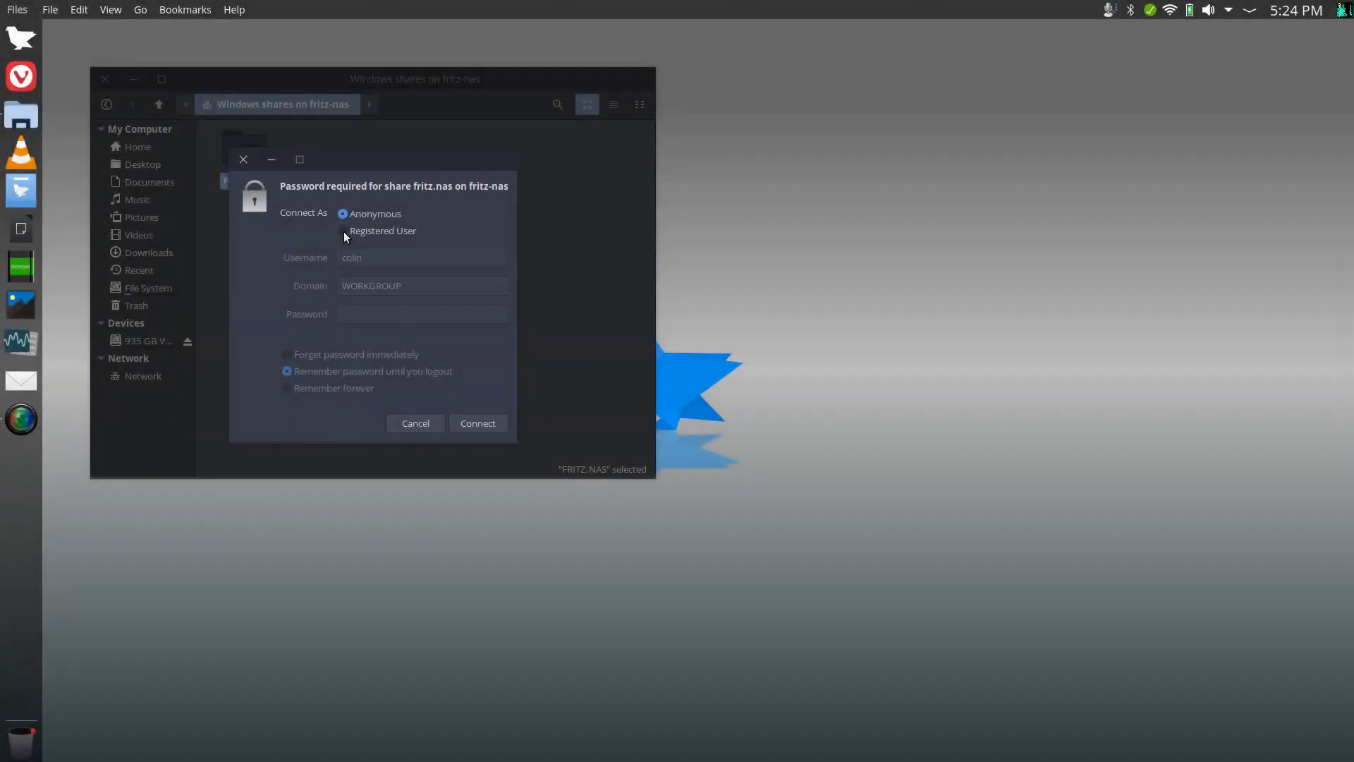
click(342, 230)
click(376, 311)
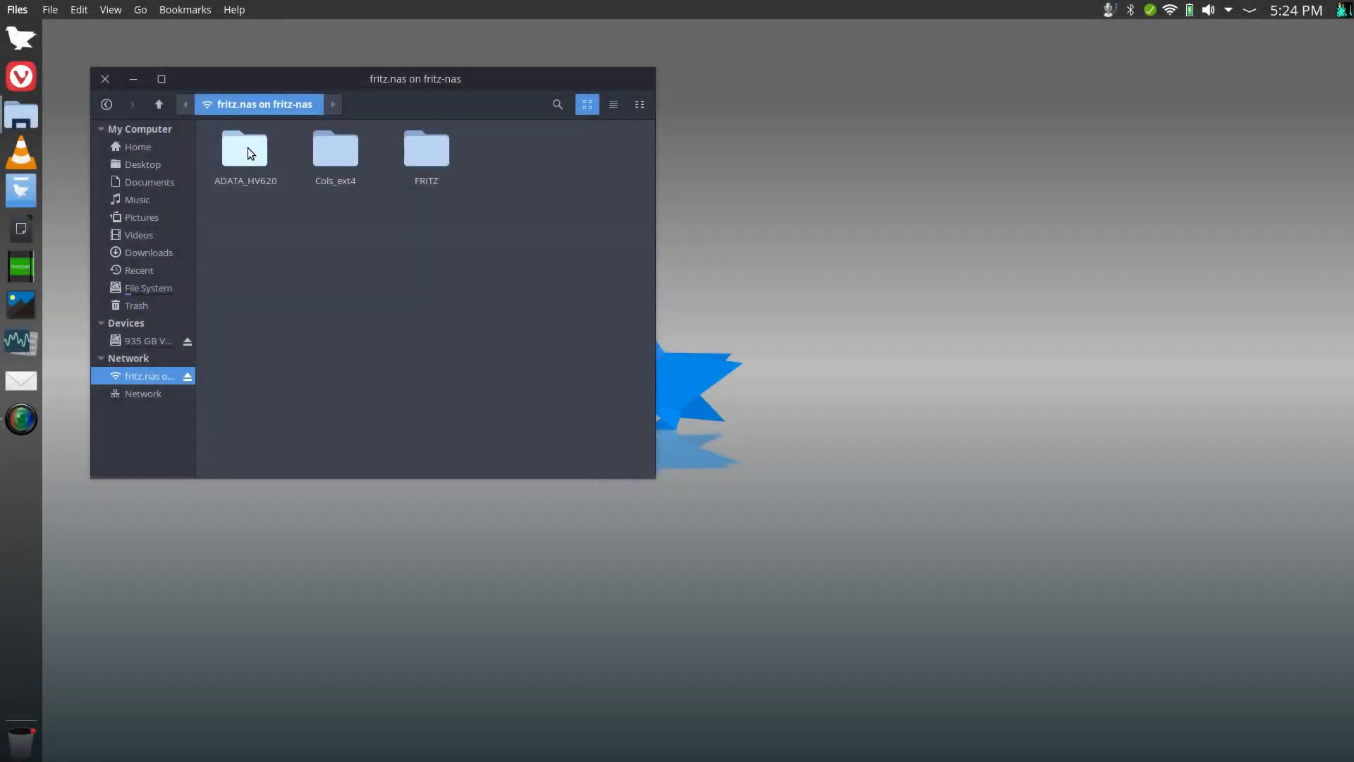
- Copy the Cherrytree-June-2019 folder from ADATA_HV620 on the network share into the local Documents folder
double_click(247, 147)
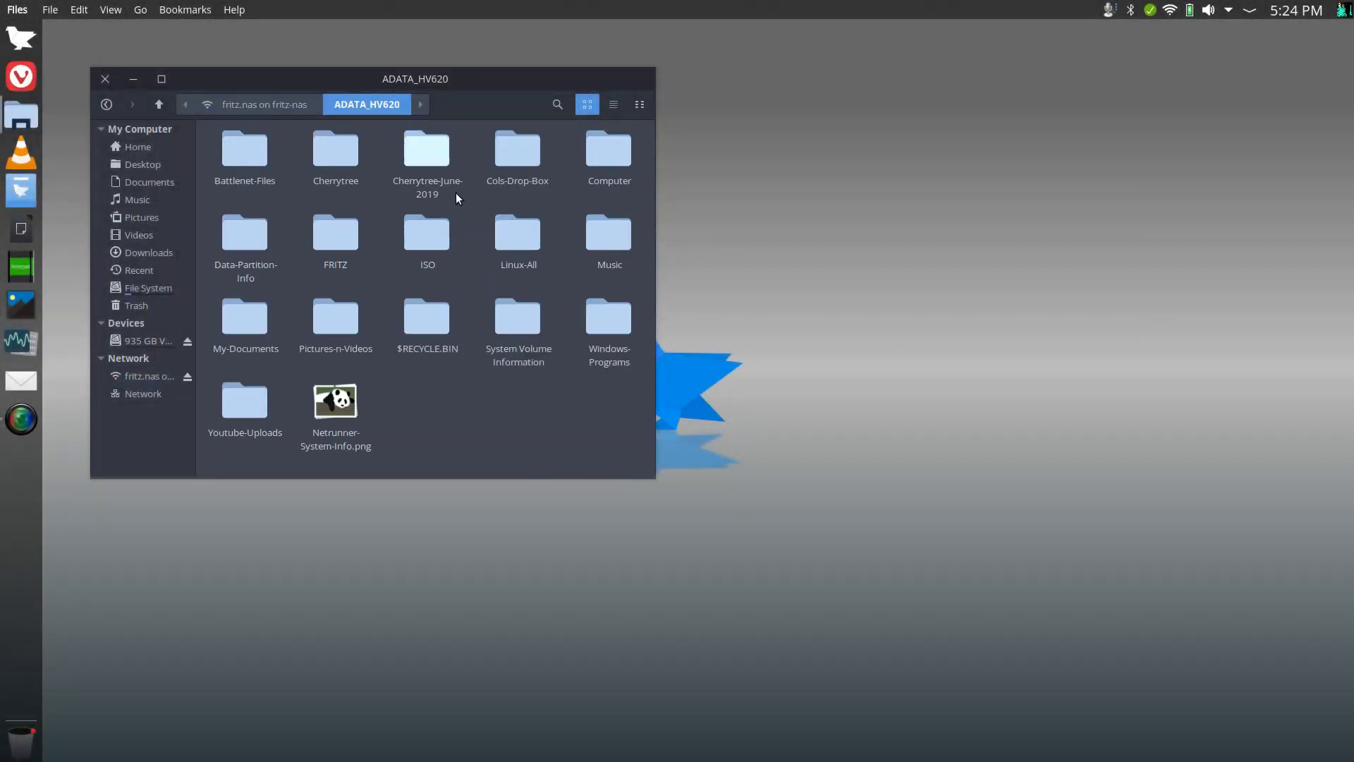
right_click(429, 155)
click(479, 253)
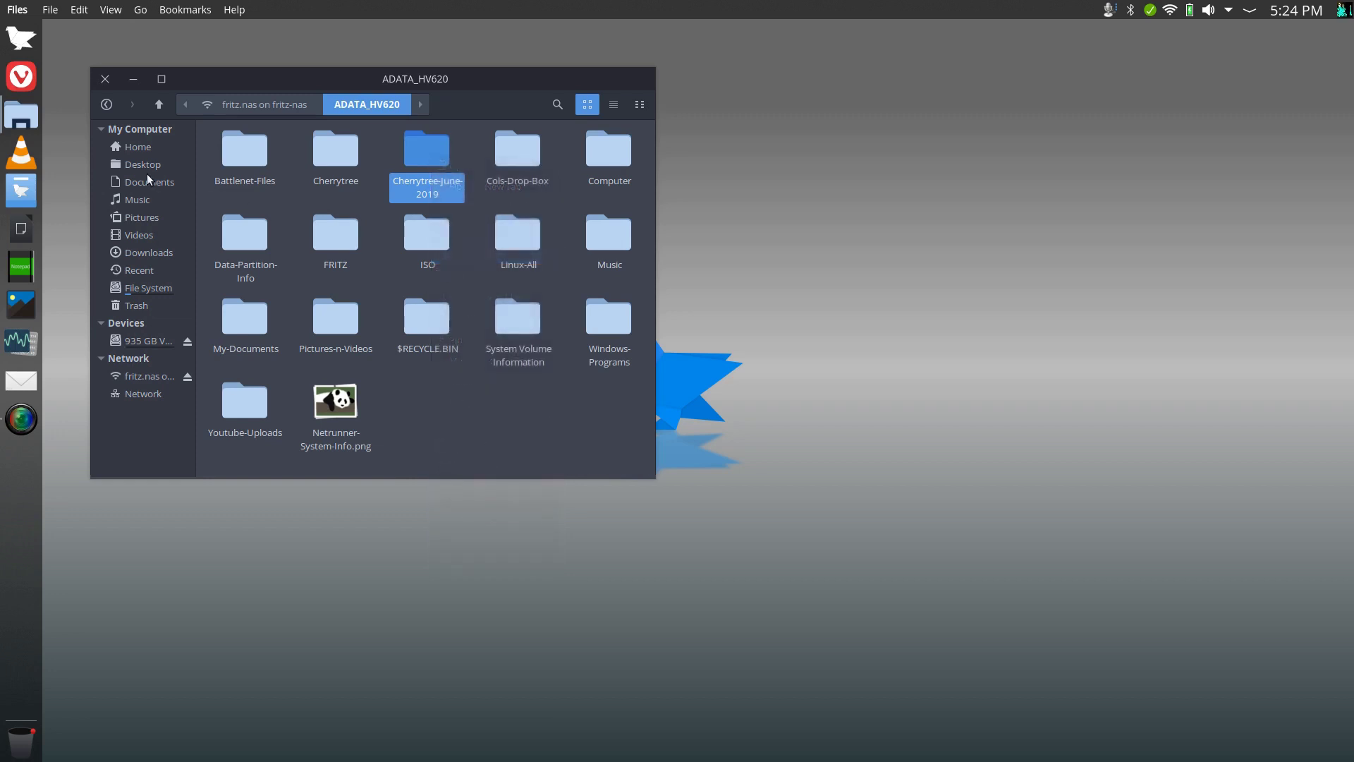
click(144, 181)
right_click(326, 193)
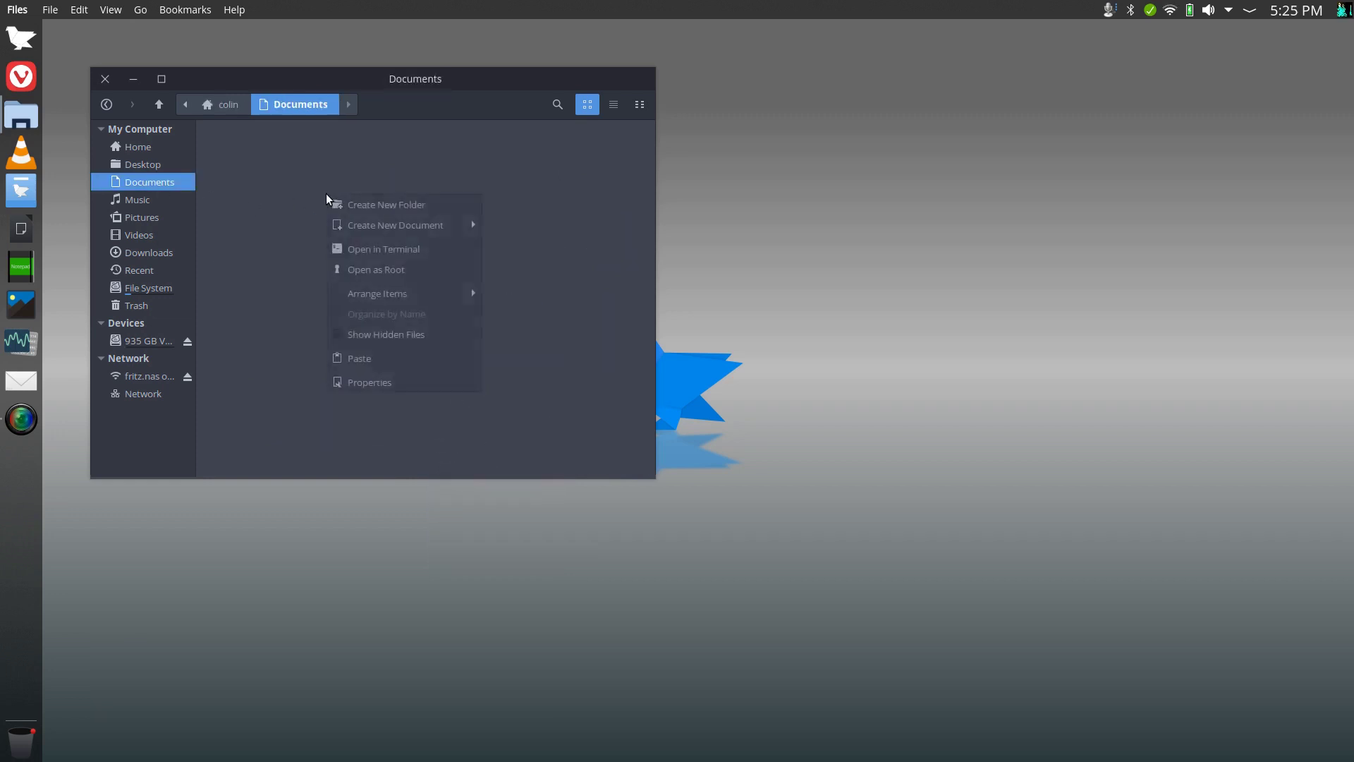
click(377, 358)
- Move the Cherrytree-June-2019 folder from Documents to the 935 GB Volume, check it there, and close the file manager
right_click(237, 151)
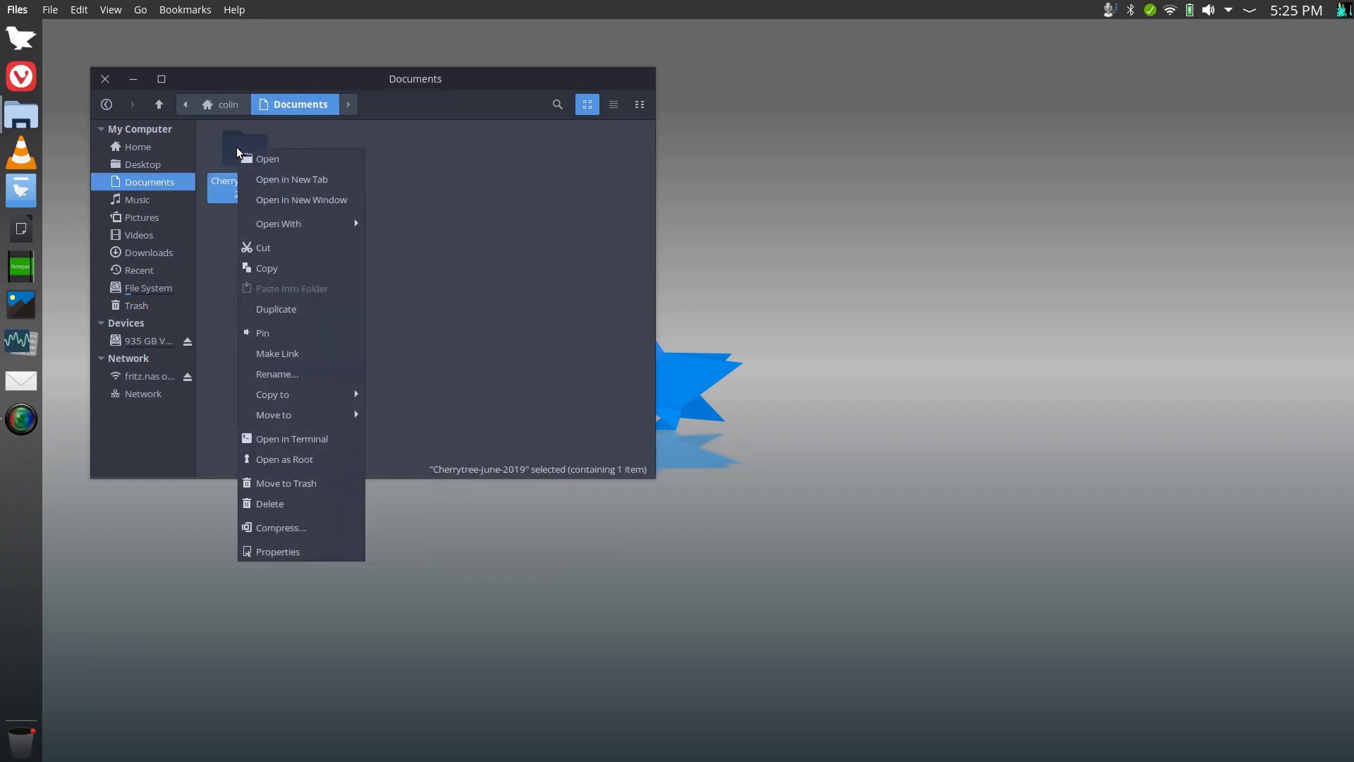
mouse_move(304, 415)
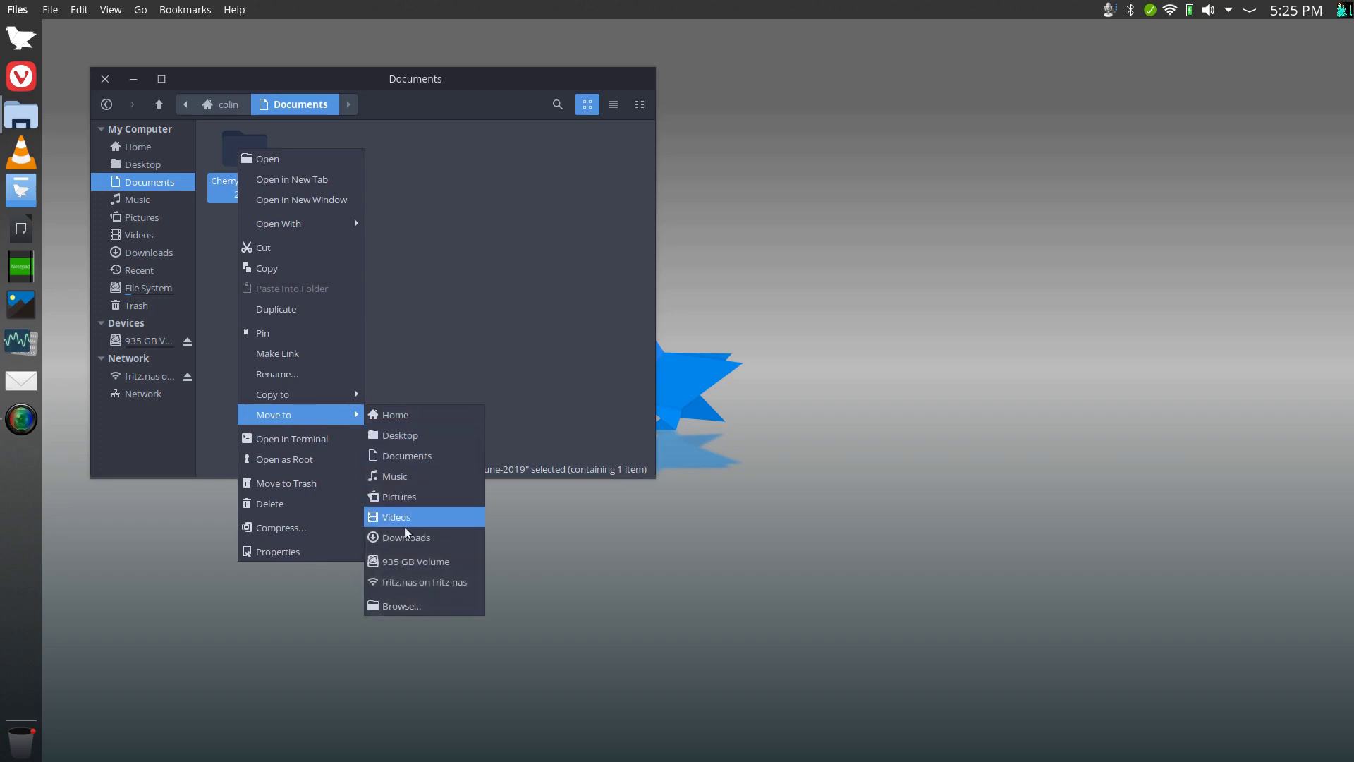
click(416, 562)
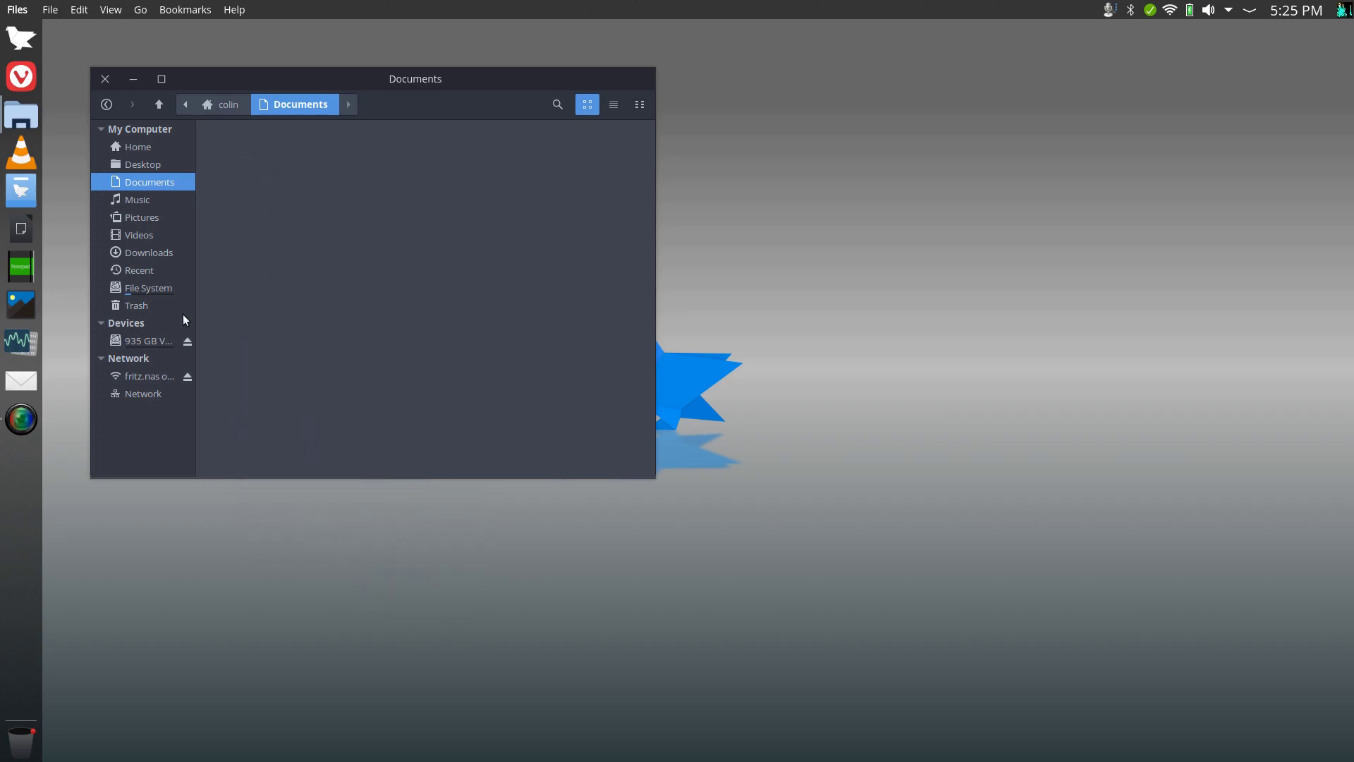
click(148, 341)
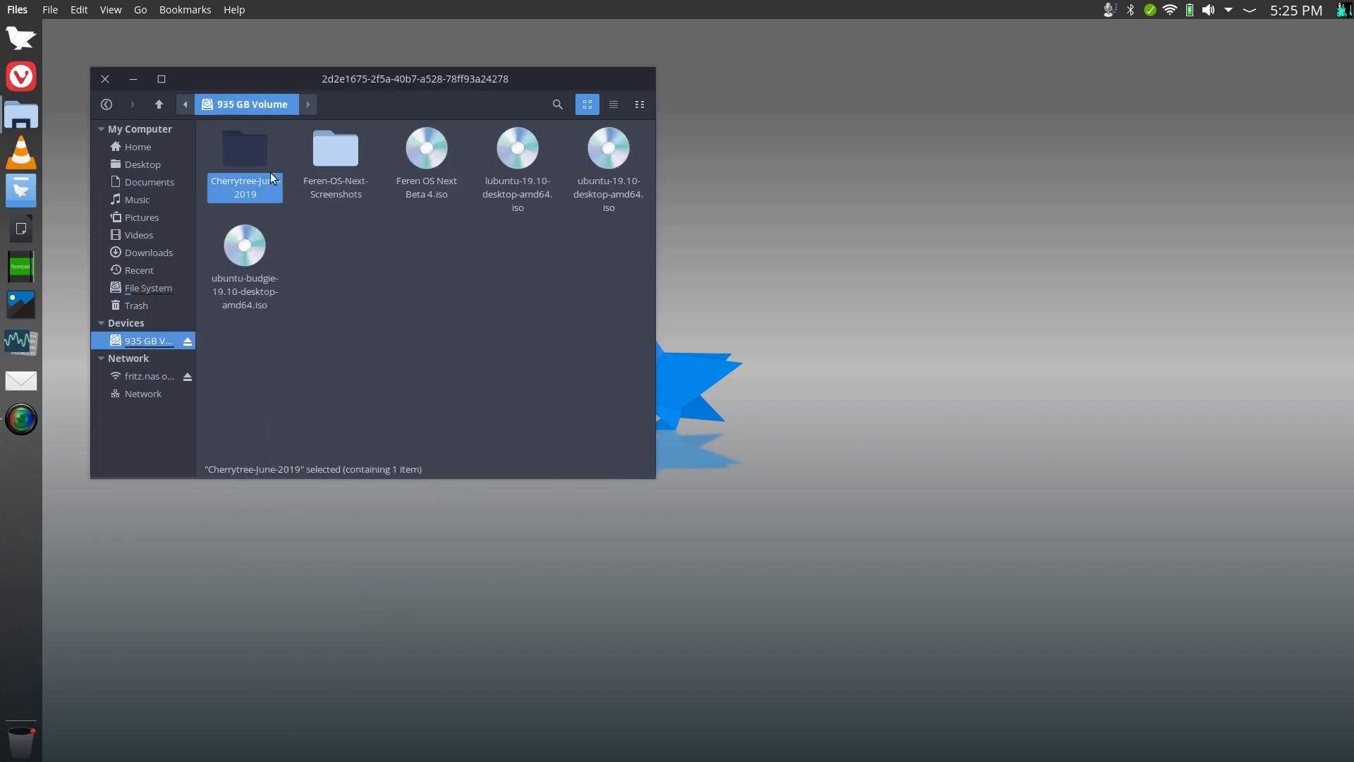
click(106, 80)
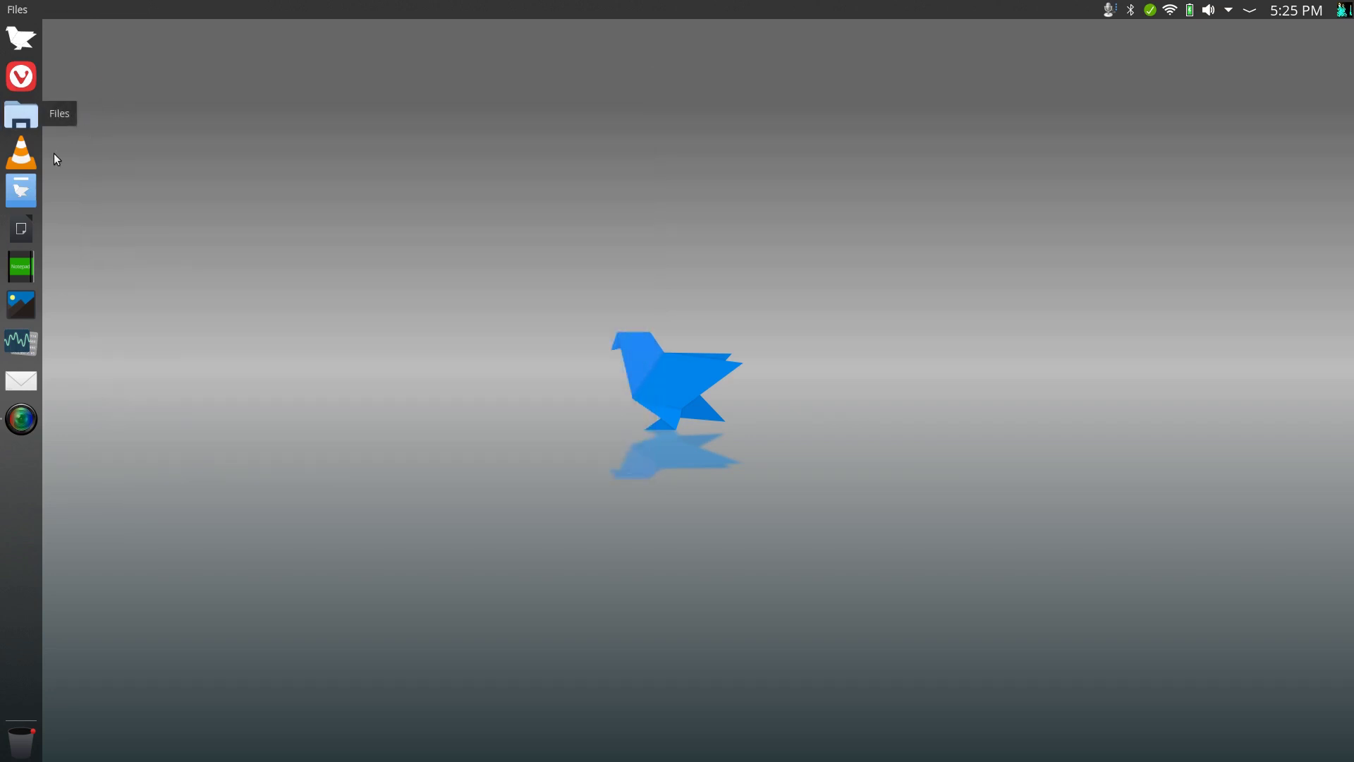
- Install Cherrytree with its additional software from the Store, authenticating with the account password, and close the Store
click(21, 189)
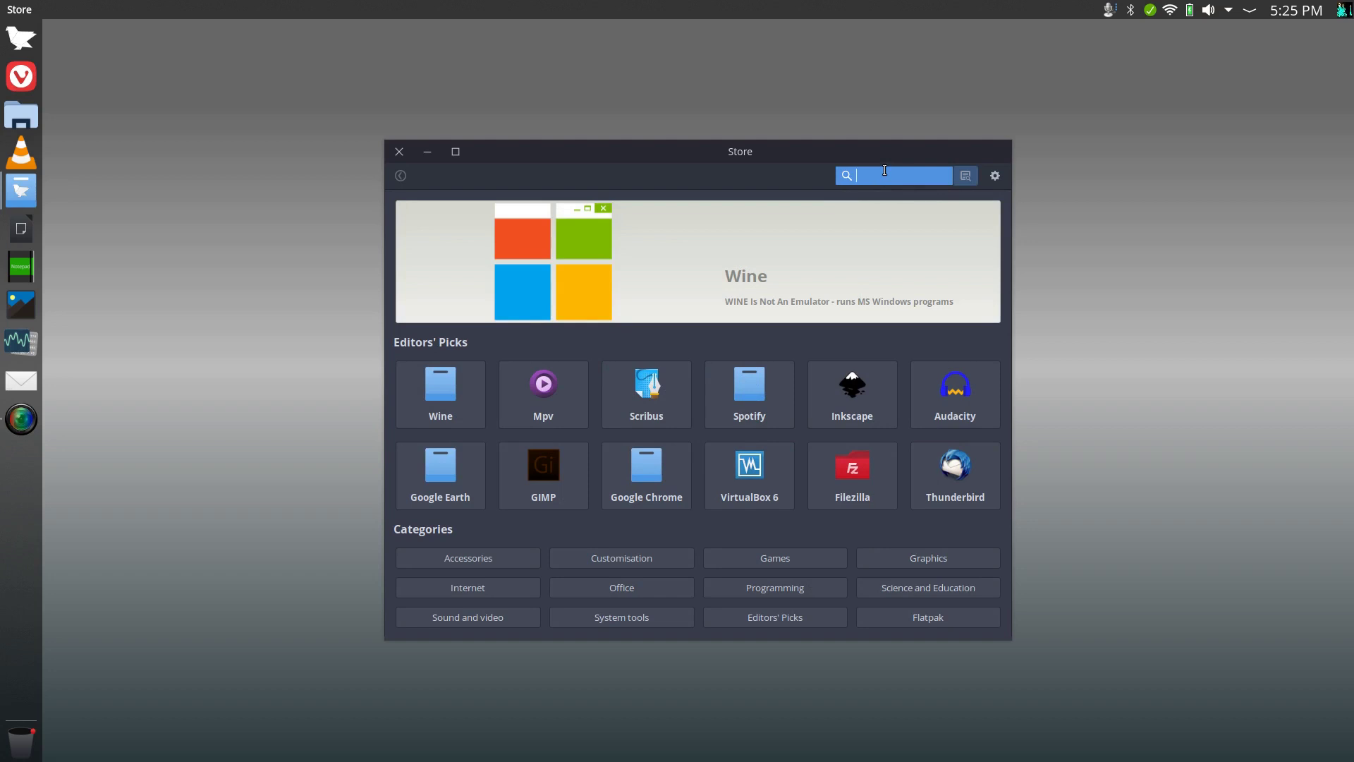
text(cherr)
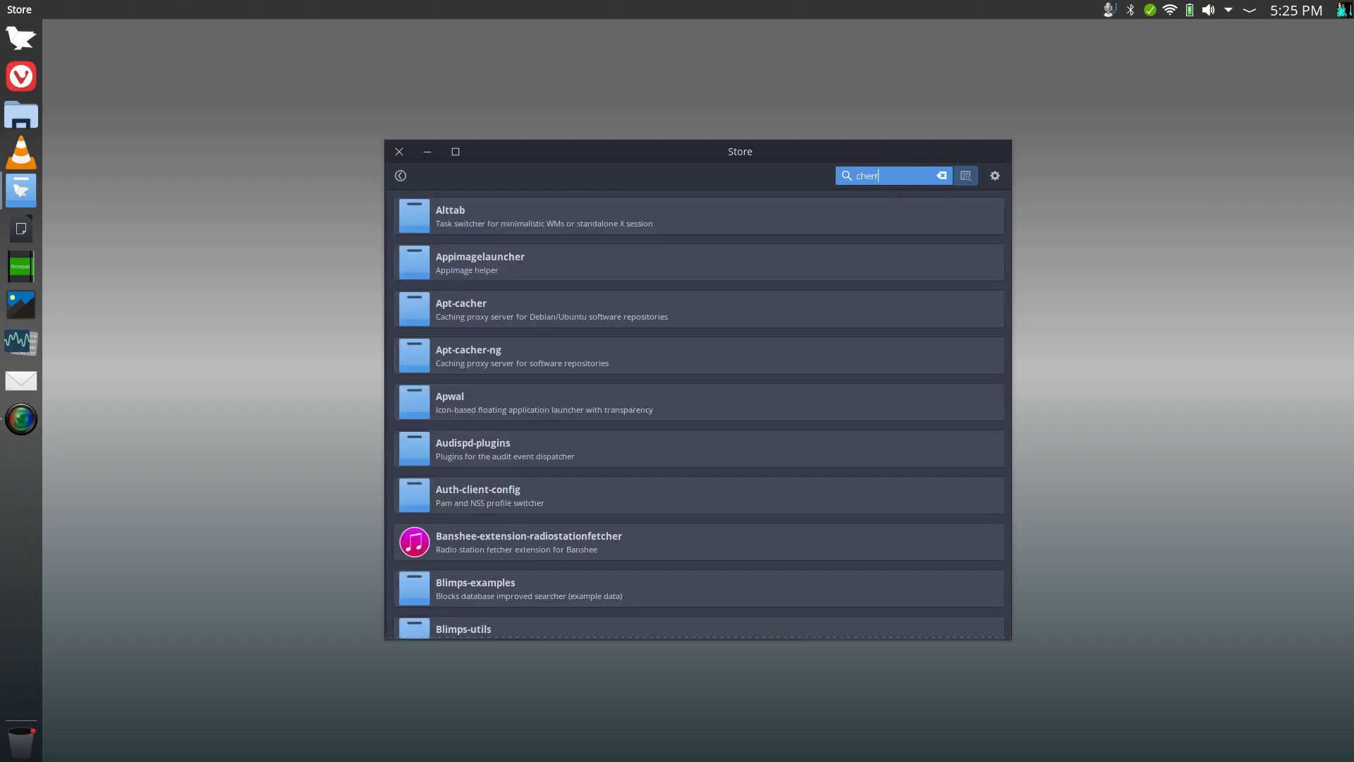
text(ytre)
click(468, 215)
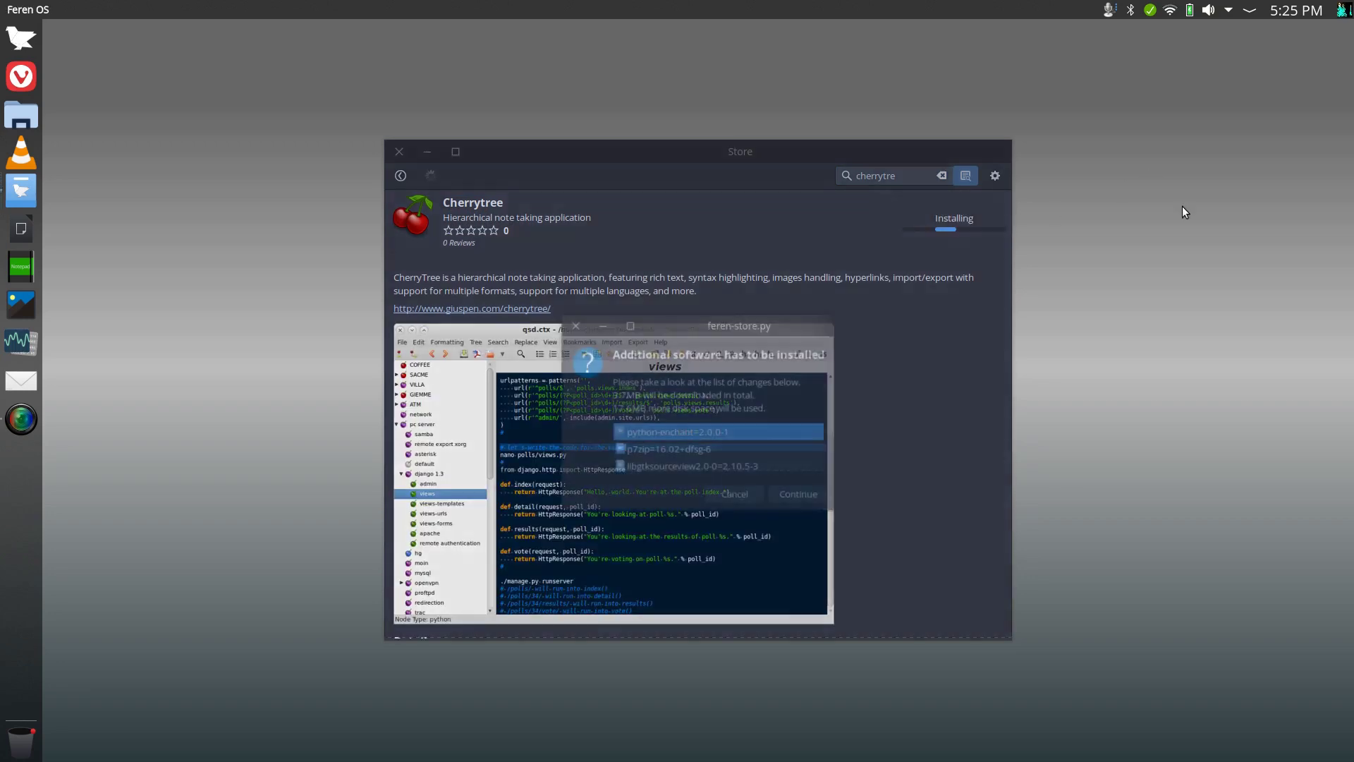
click(801, 496)
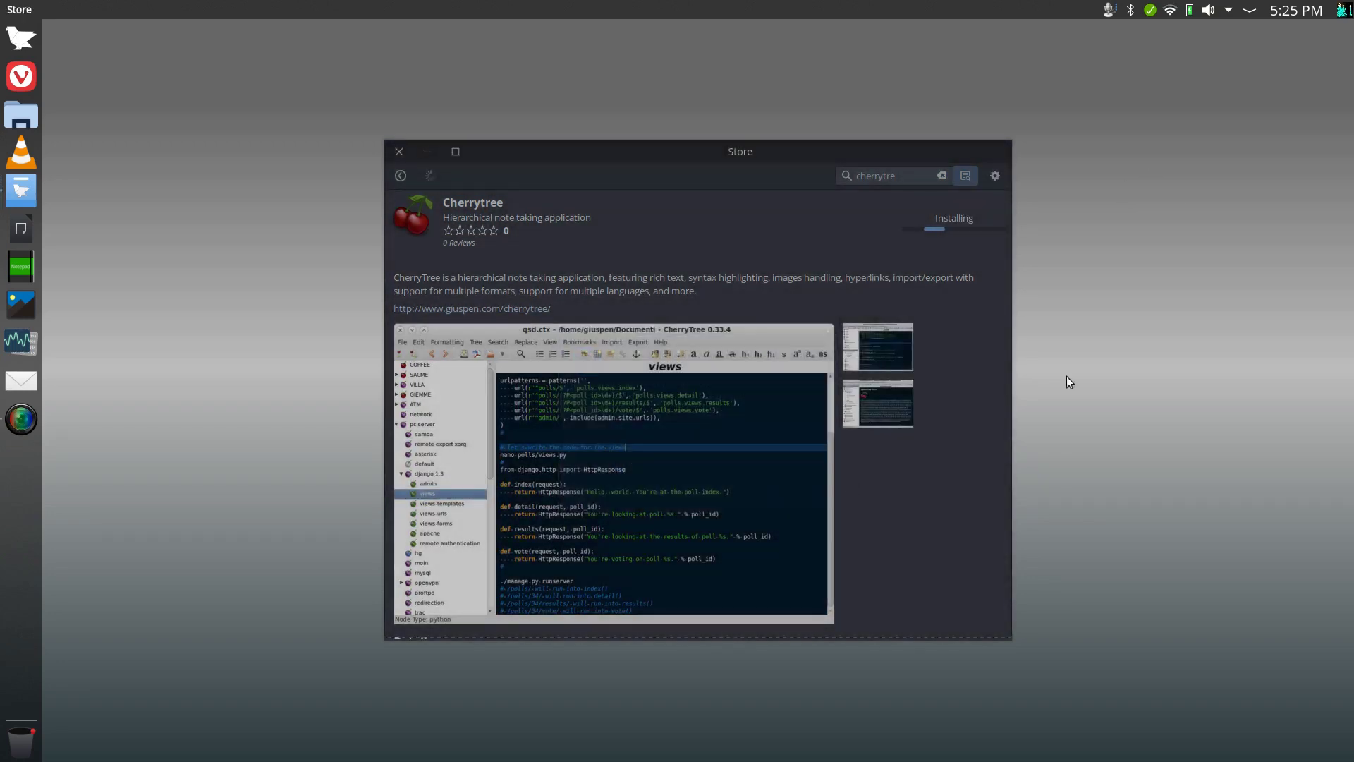
text(*********)
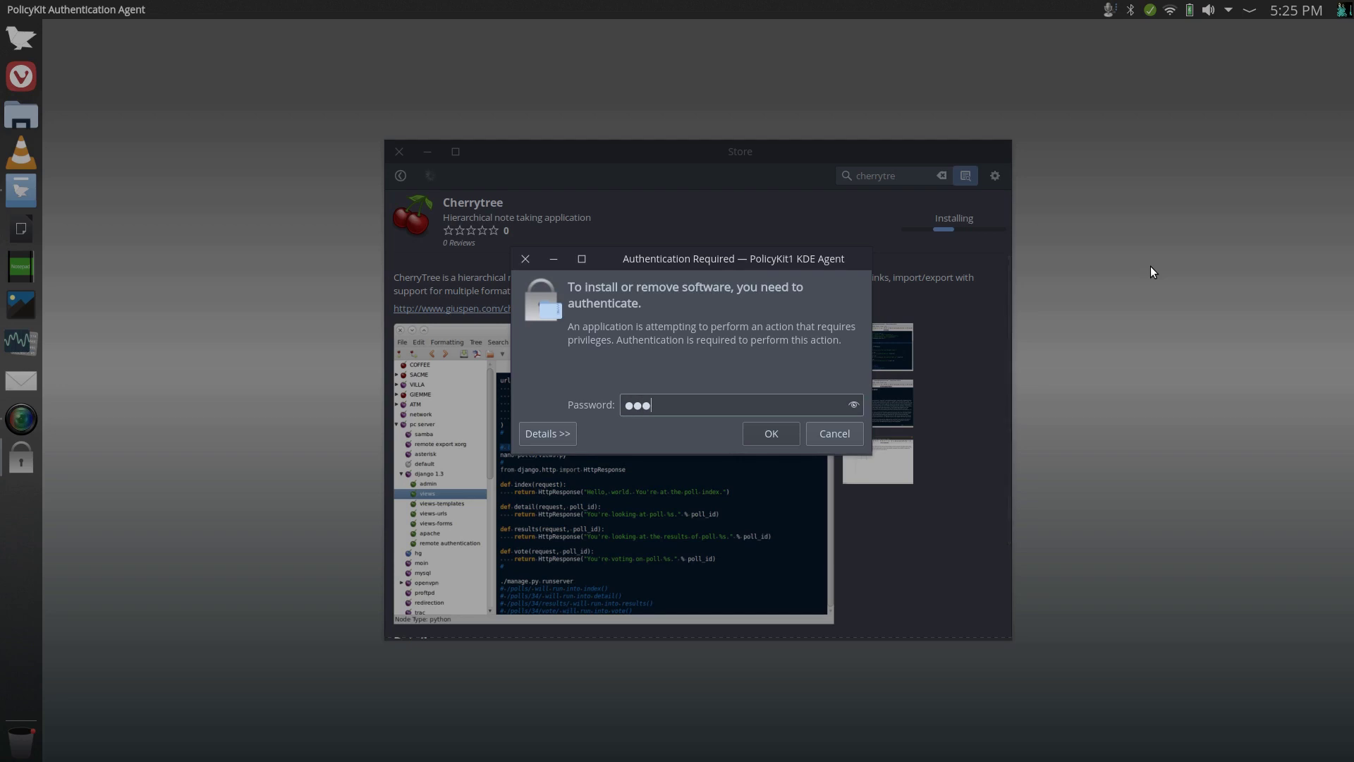
key(Return)
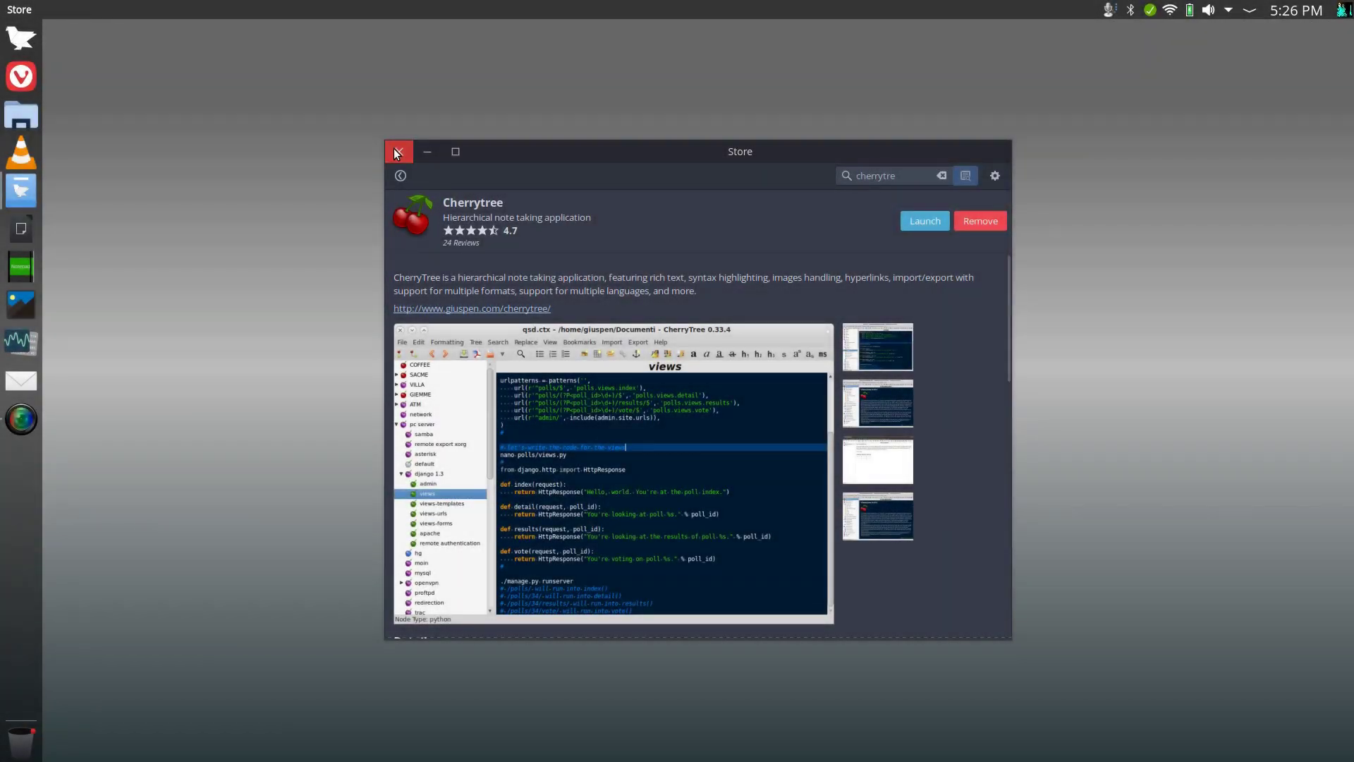
click(395, 152)
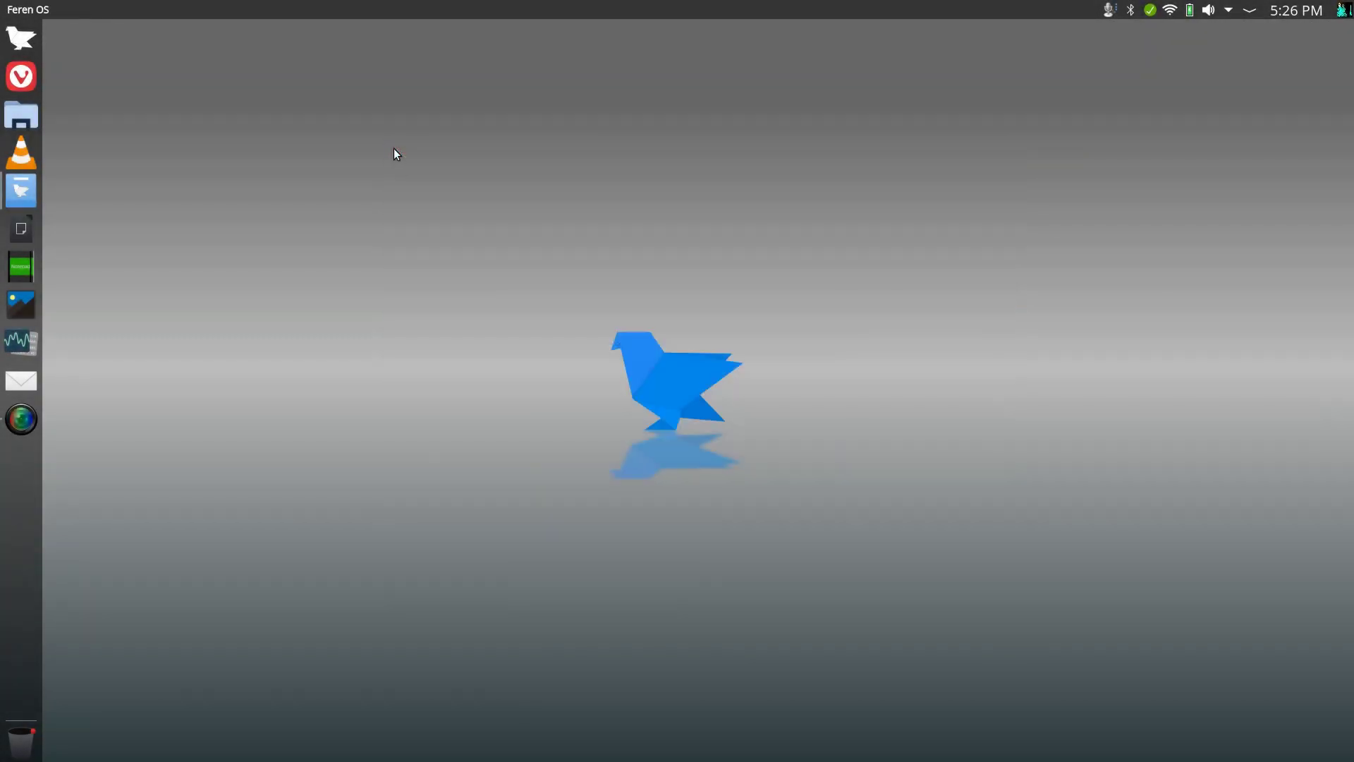
- Find and launch CherryTree through the application launcher, and reposition its window on the desktop
key(super)
text(che)
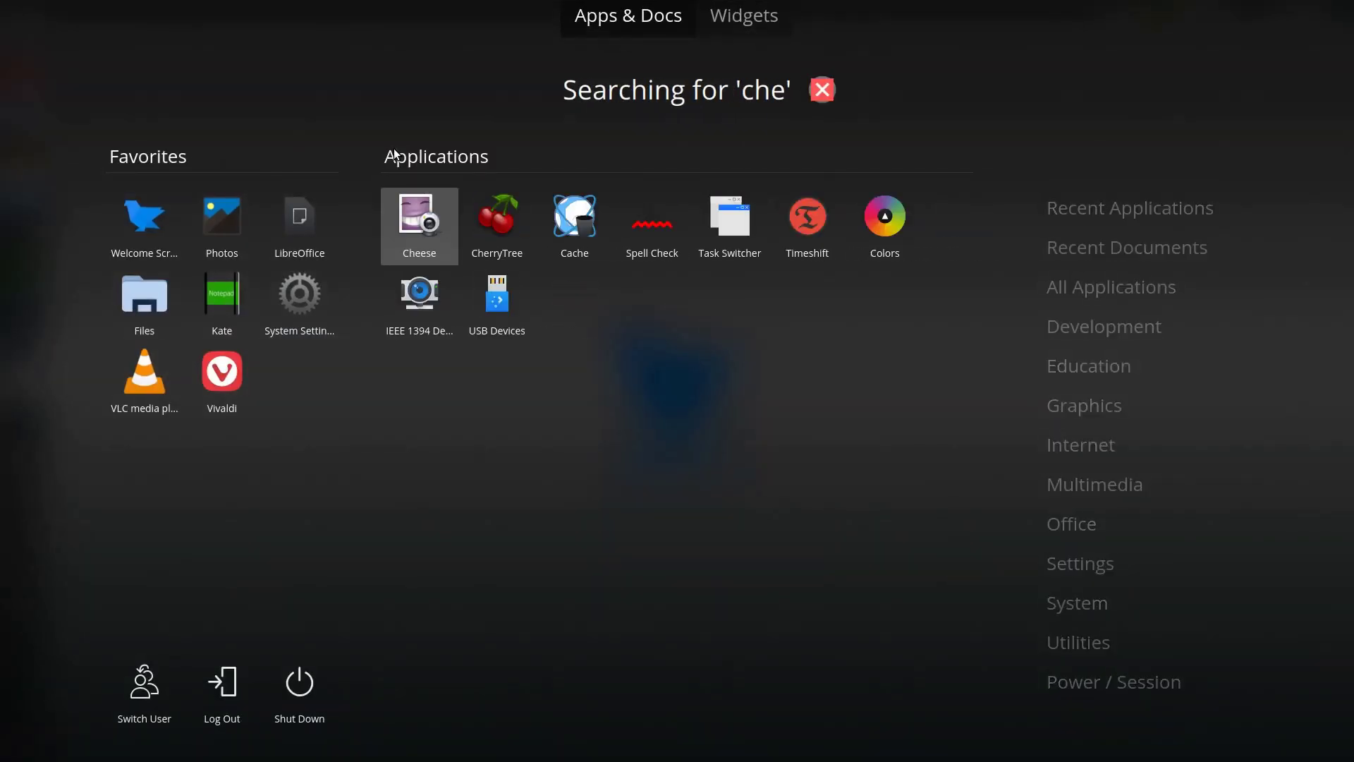
key(Right)
key(Return)
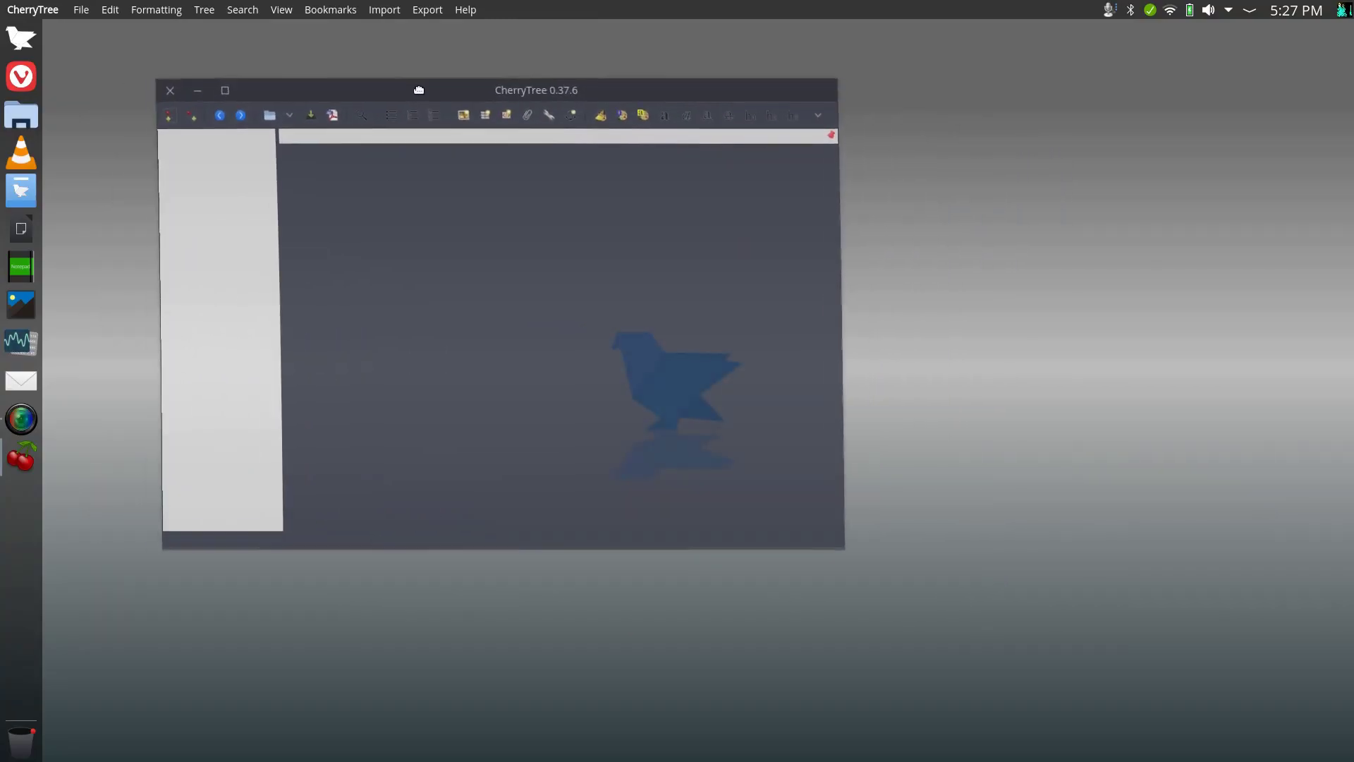
drag(419, 90, 461, 111)
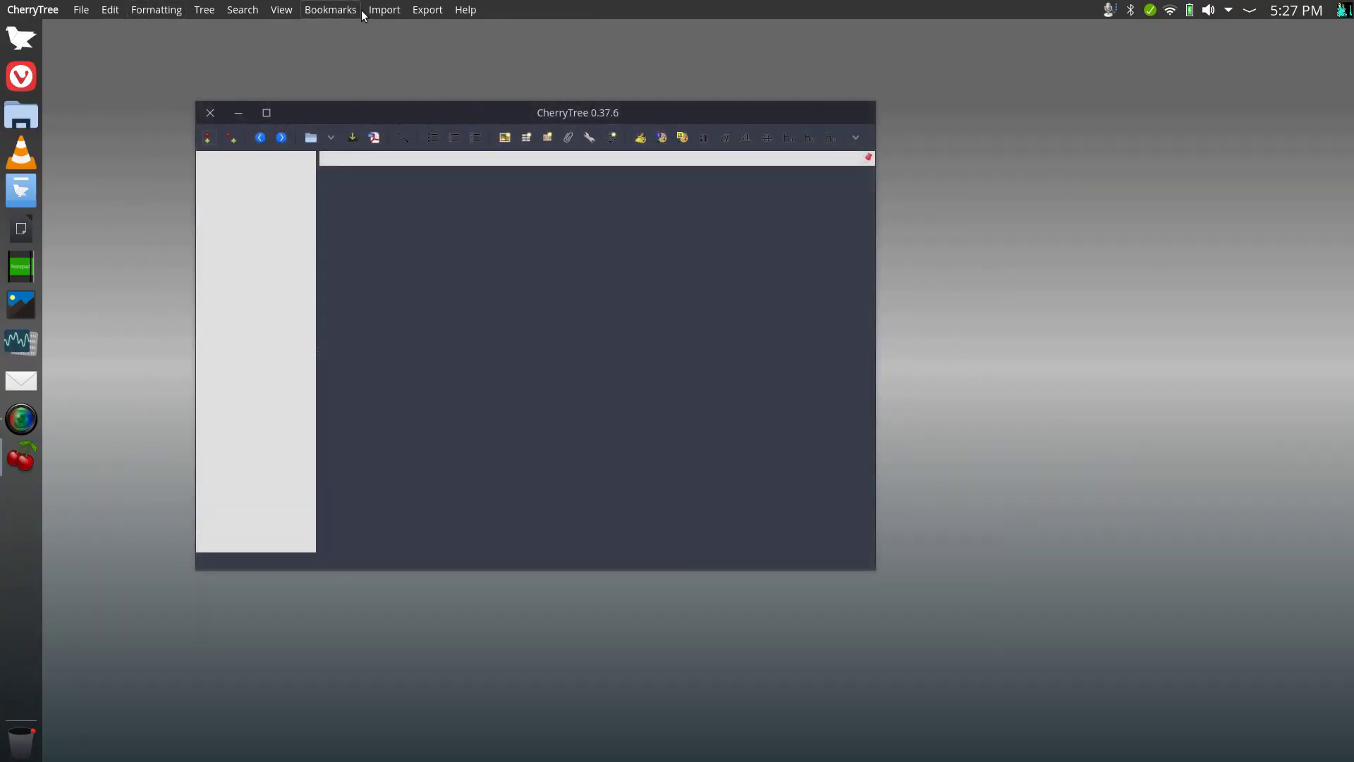
- Open Cols-Text-Files.ctb in CherryTree from the Cherrytree-June-2019 folder on the 935 GB Volume
click(83, 10)
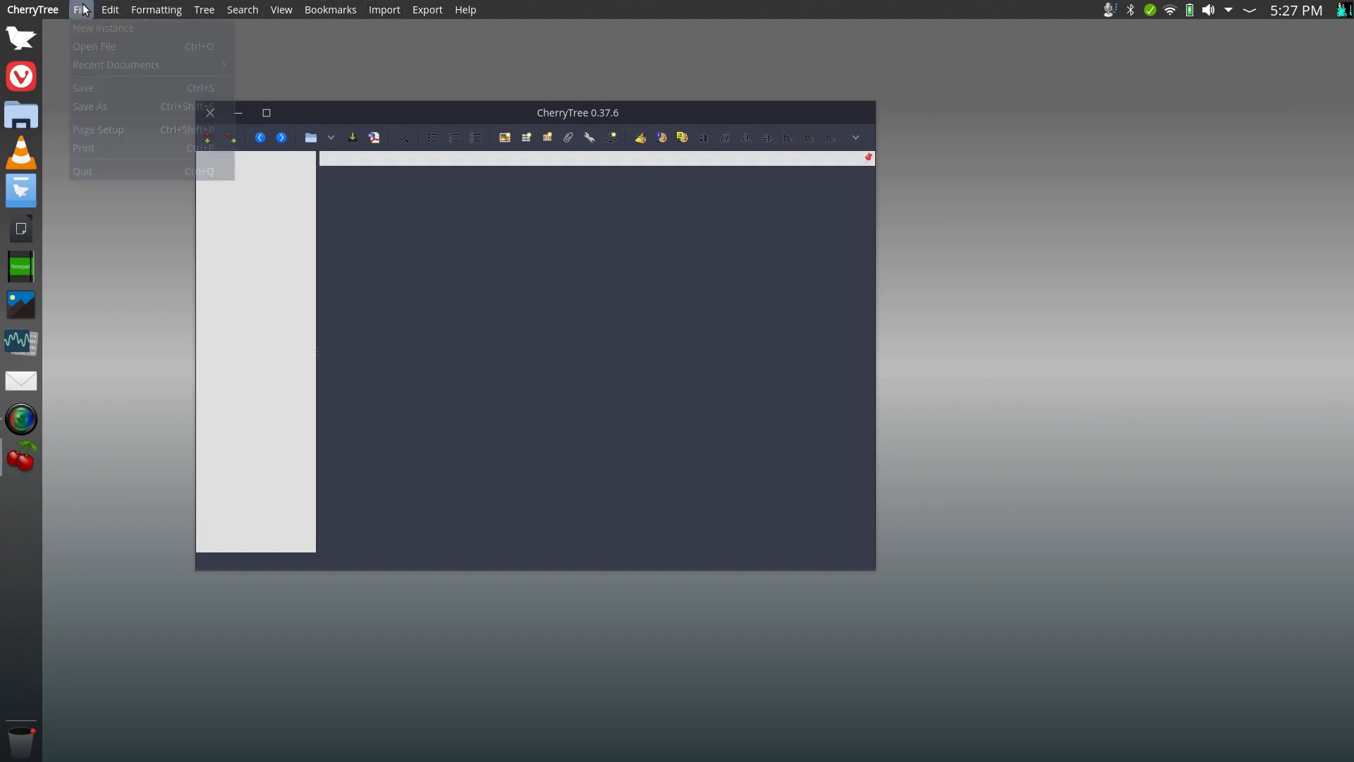
click(93, 46)
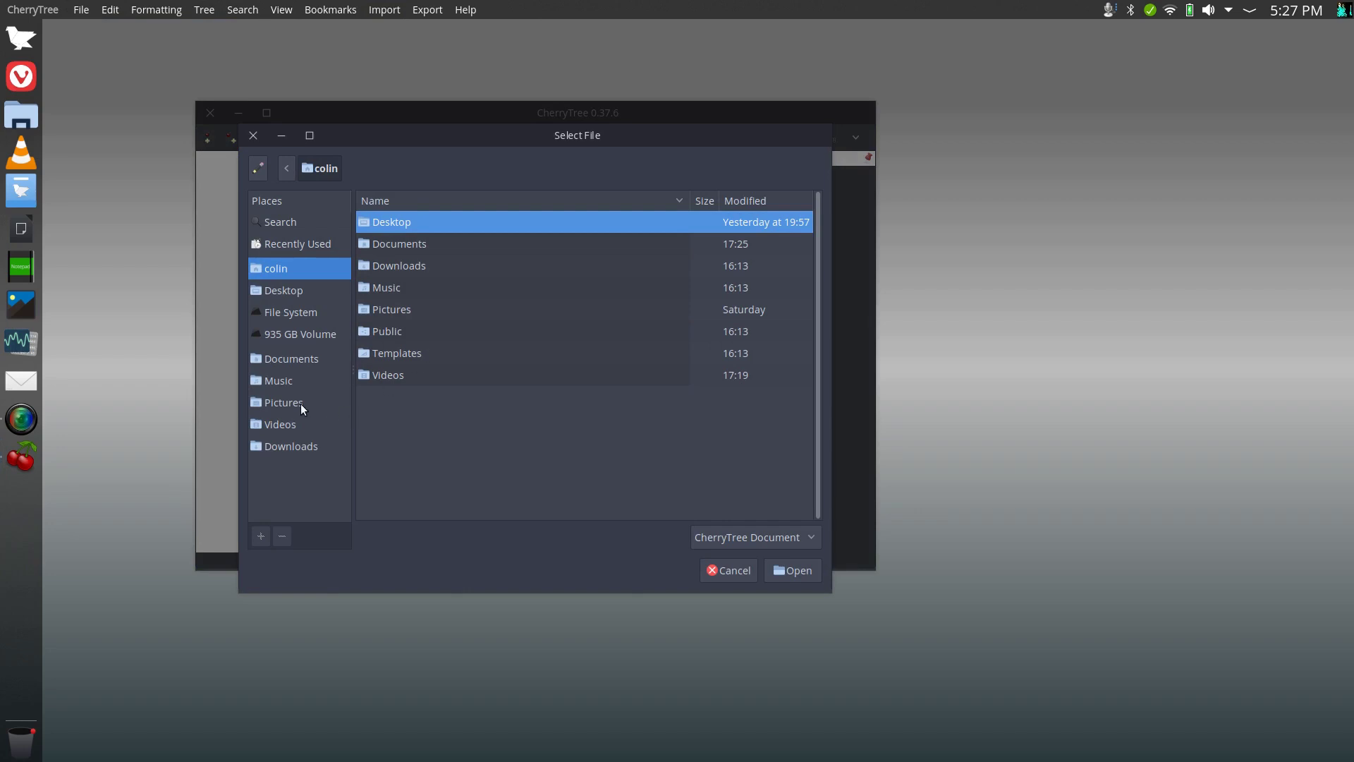
click(281, 334)
double_click(400, 226)
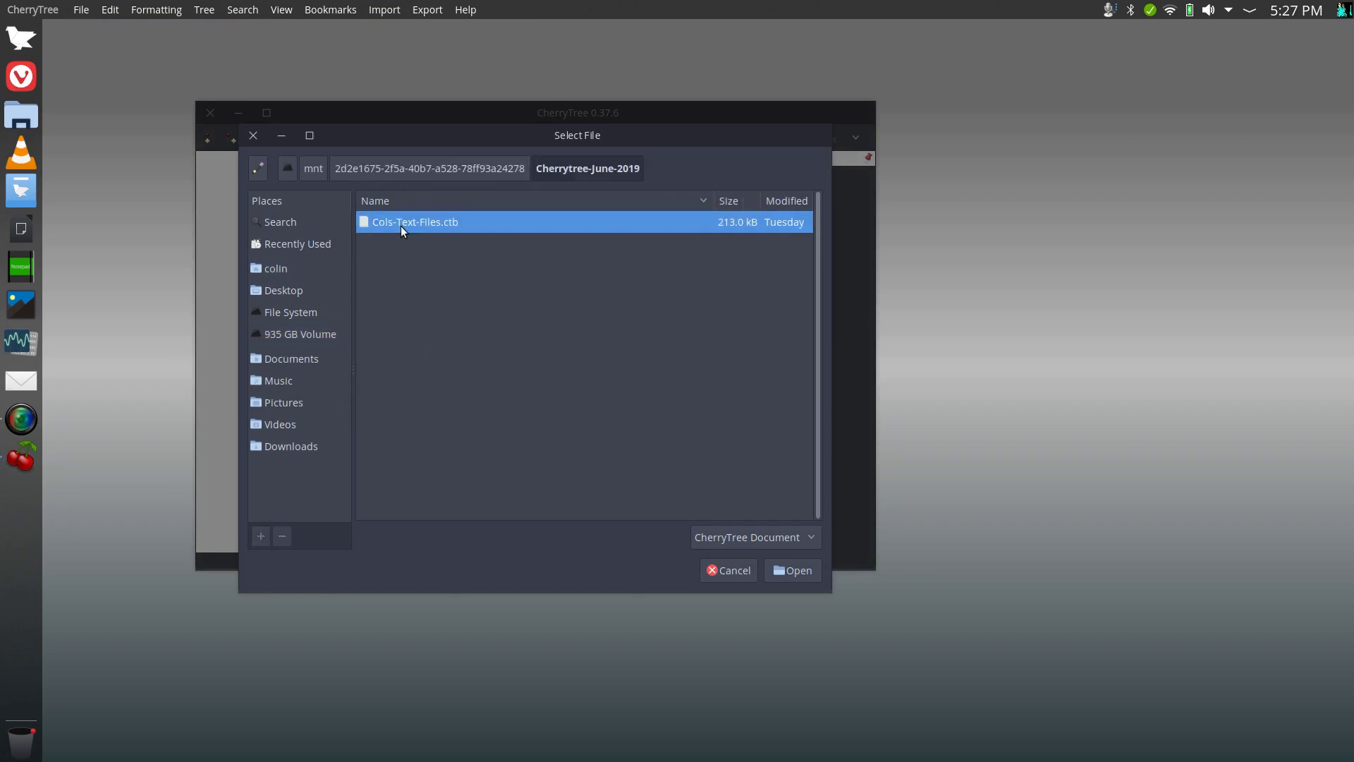
double_click(399, 223)
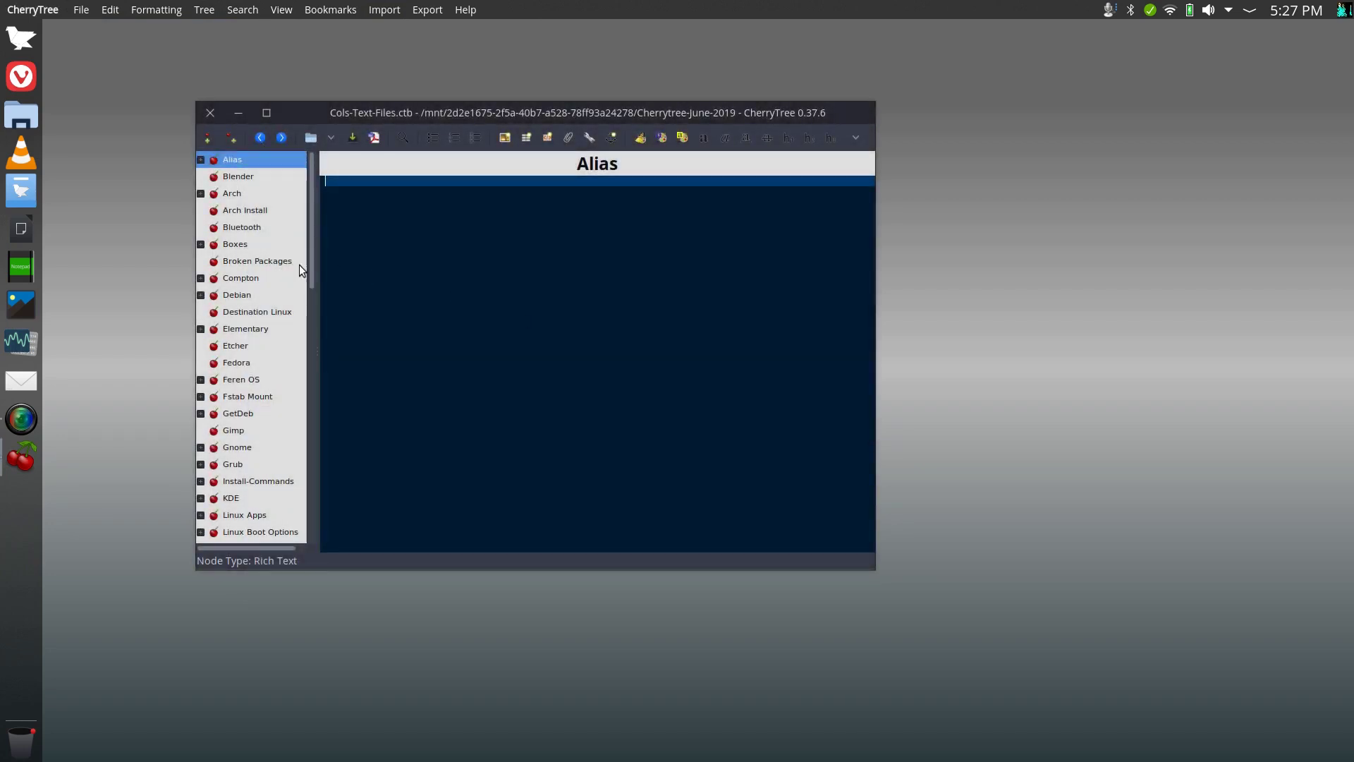
- Expand the Nvidia node in the note tree and open the Nvidia Screen Tearing Fix note
scroll(228, 275, down, 4)
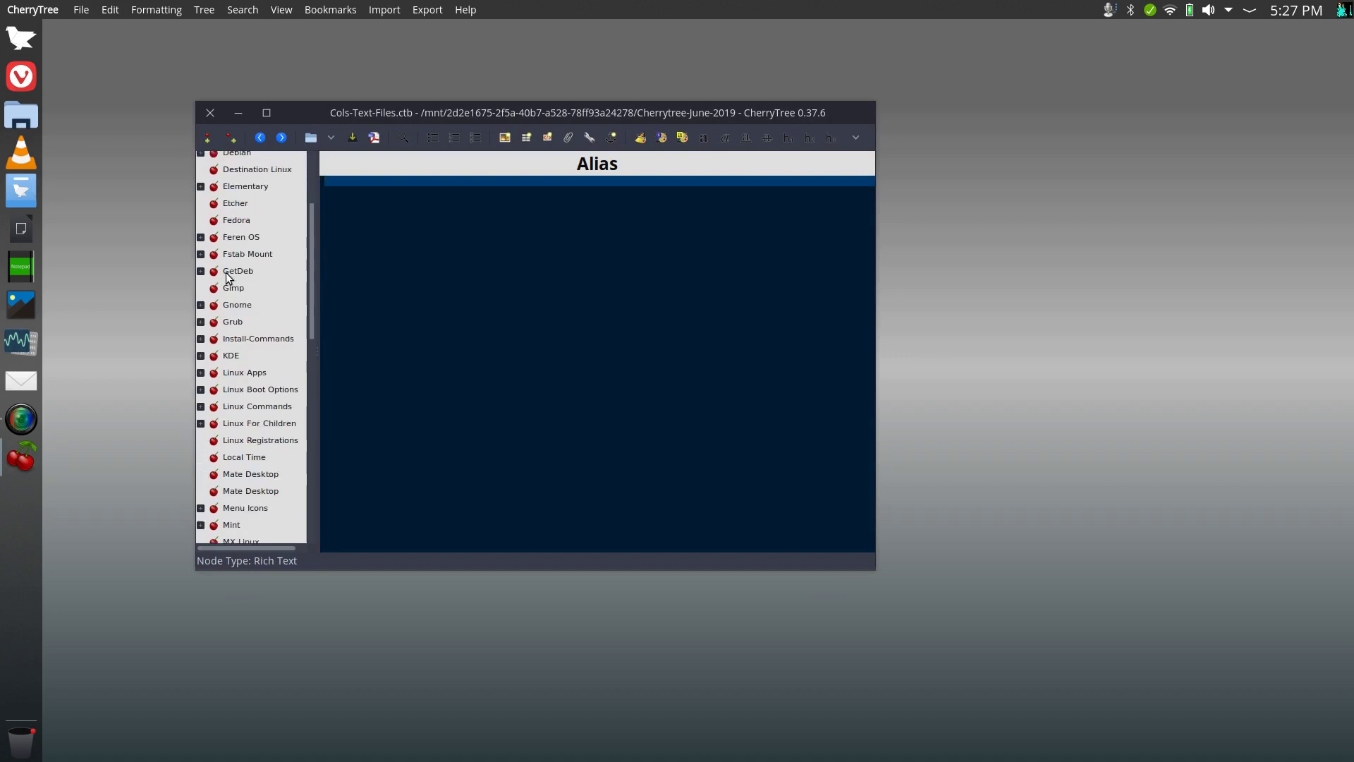
scroll(226, 272, down, 8)
double_click(235, 306)
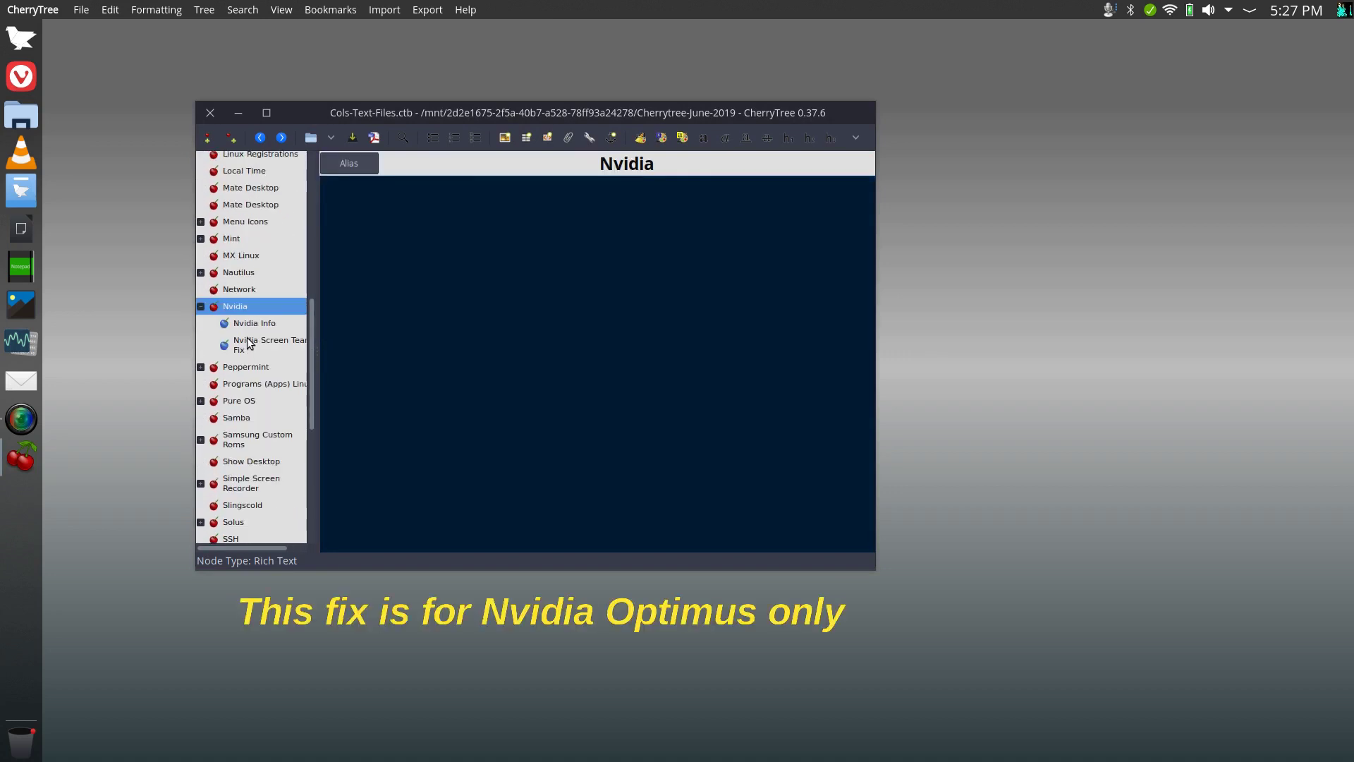
click(264, 344)
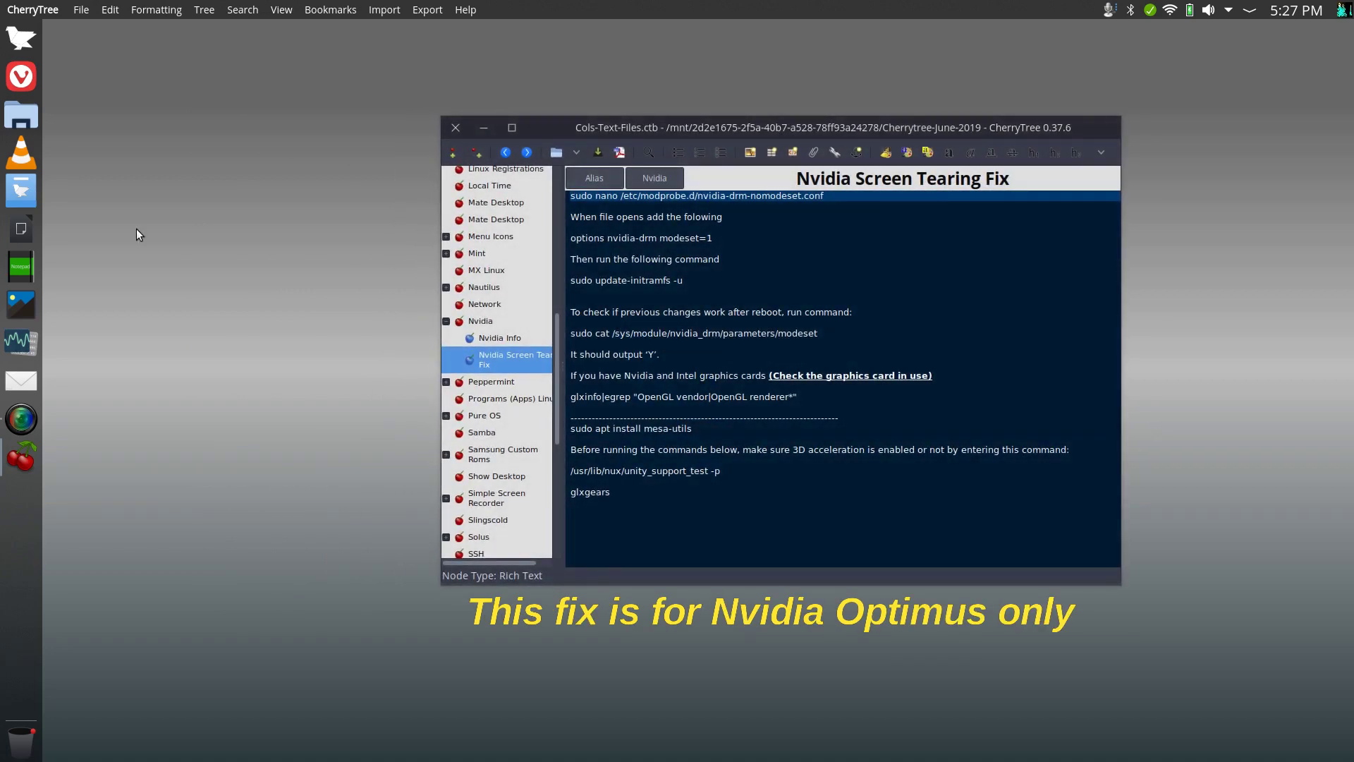
- Launch Konsole and run the command copied from the note: sudo nano /etc/modprobe.d/nvidia-drm-nomodeset.conf
key(super)
text(kon)
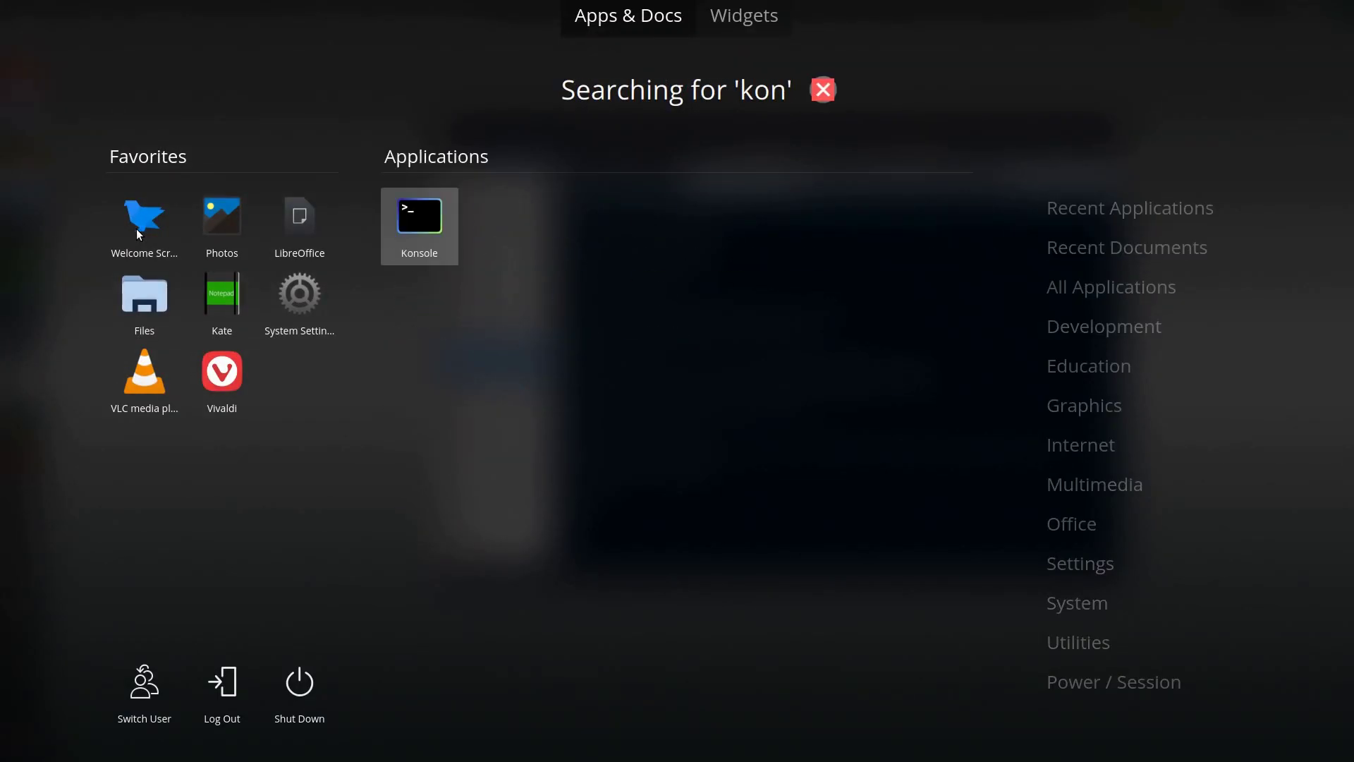
key(Return)
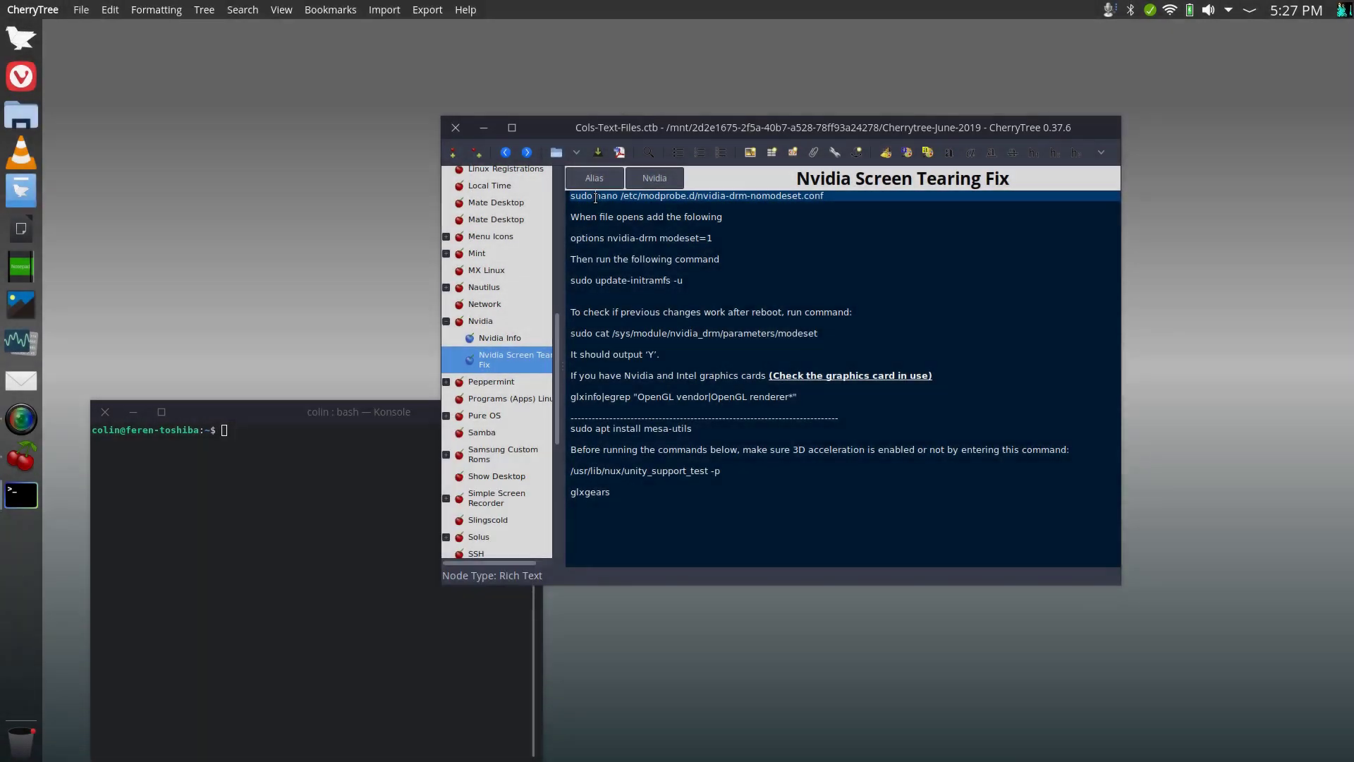
triple_click(595, 199)
right_click(595, 198)
click(621, 227)
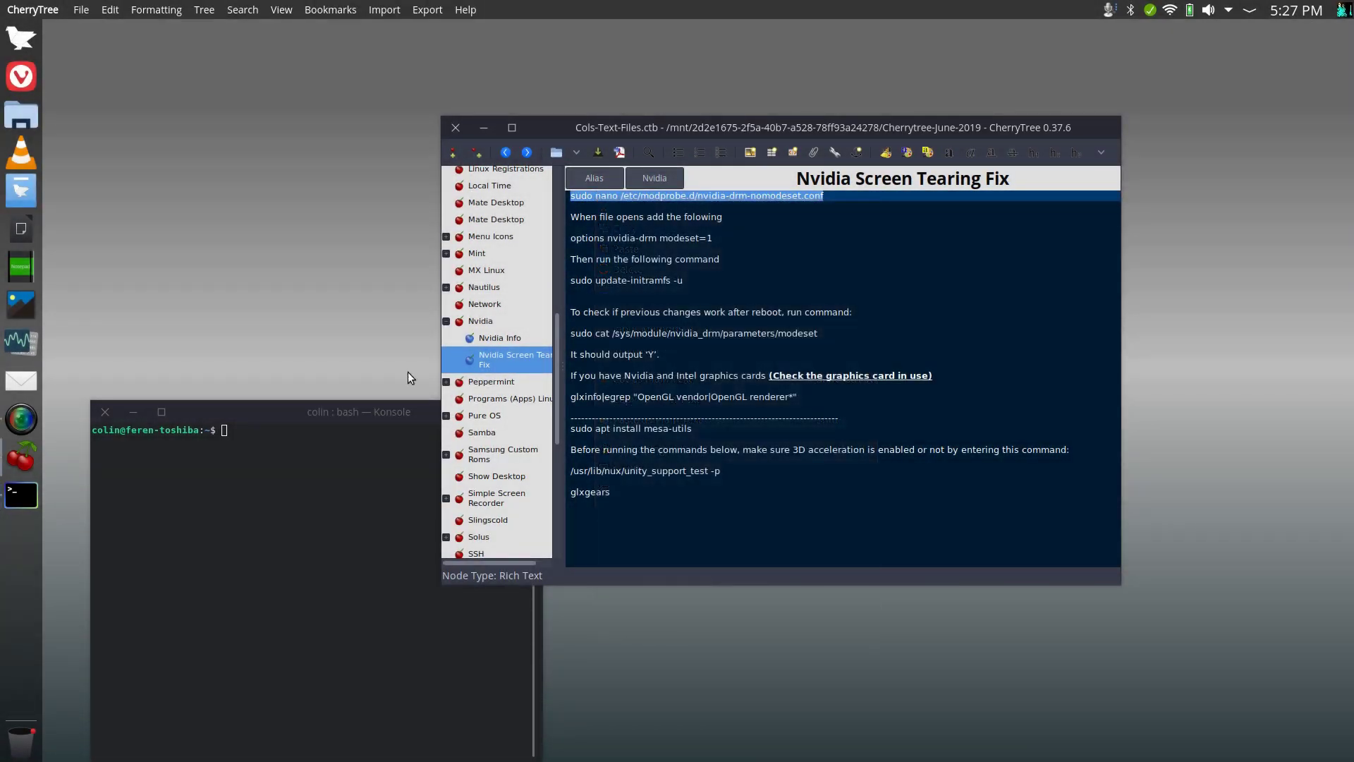
click(239, 436)
right_click(238, 436)
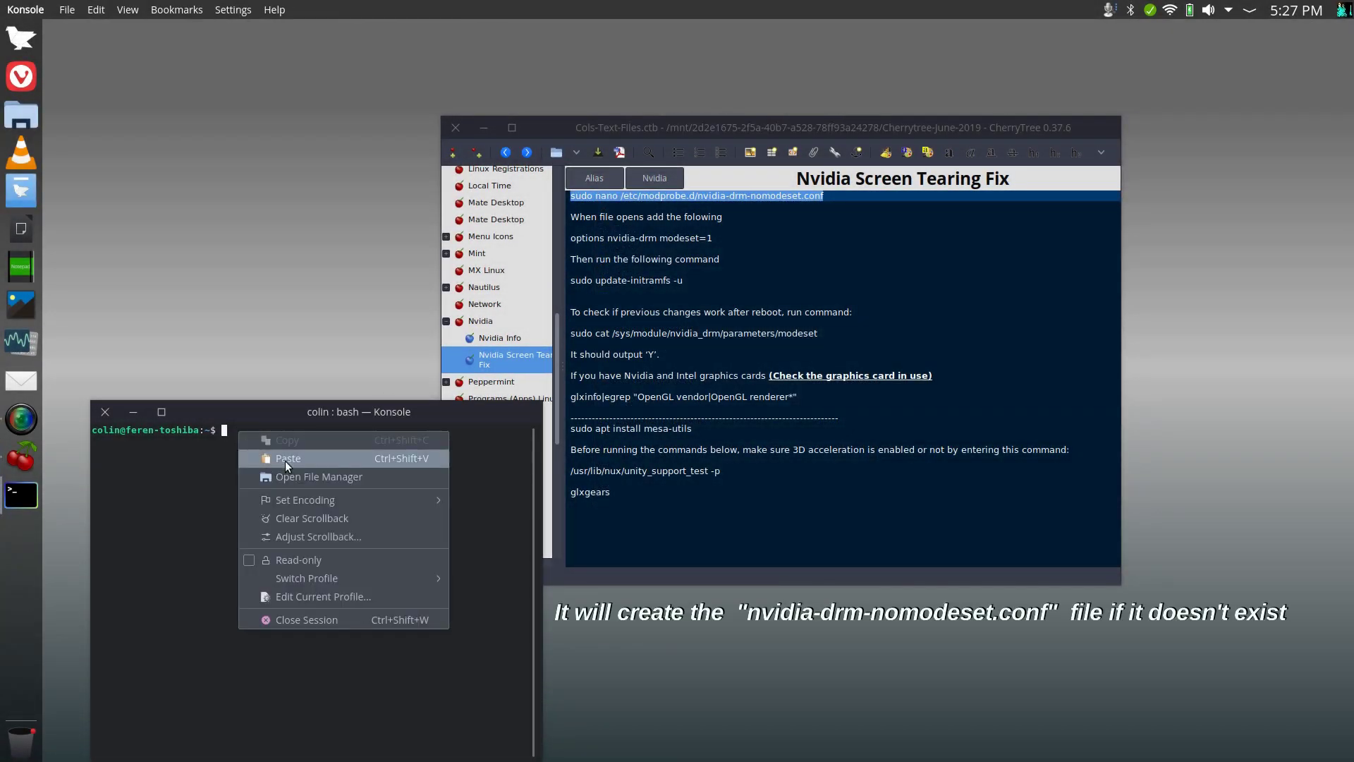
click(288, 458)
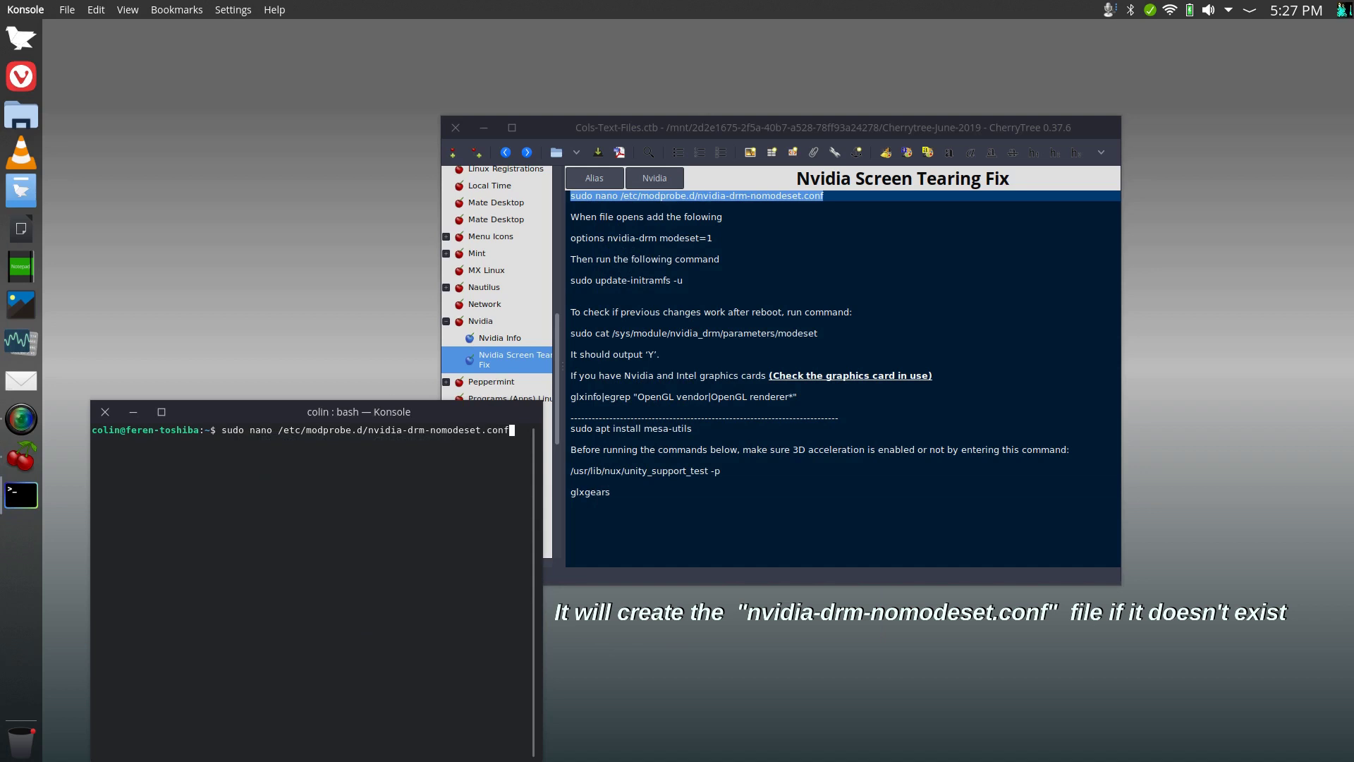
key(Return)
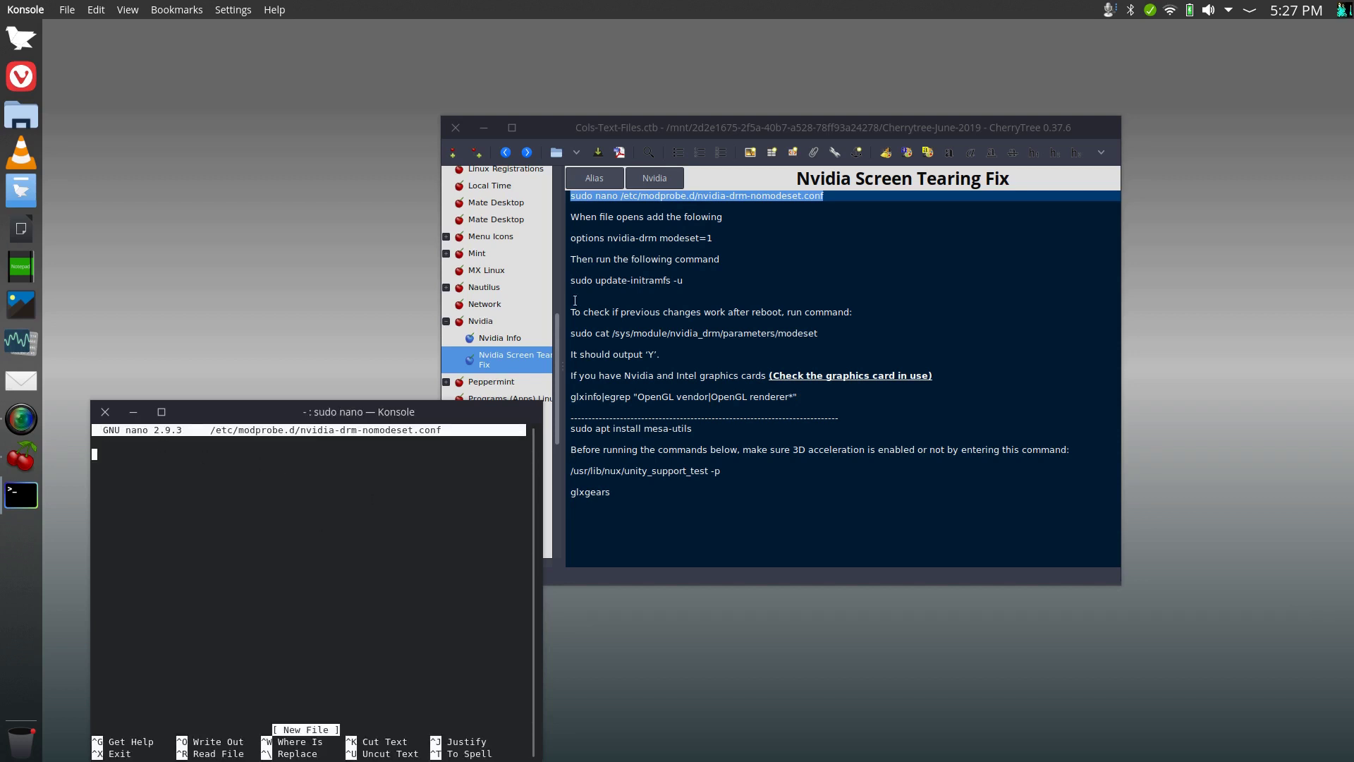
- Copy the line options nvidia-drm modeset=1 from the note into nvidia-drm-nomodeset.conf in nano, then save the file and exit
double_click(578, 238)
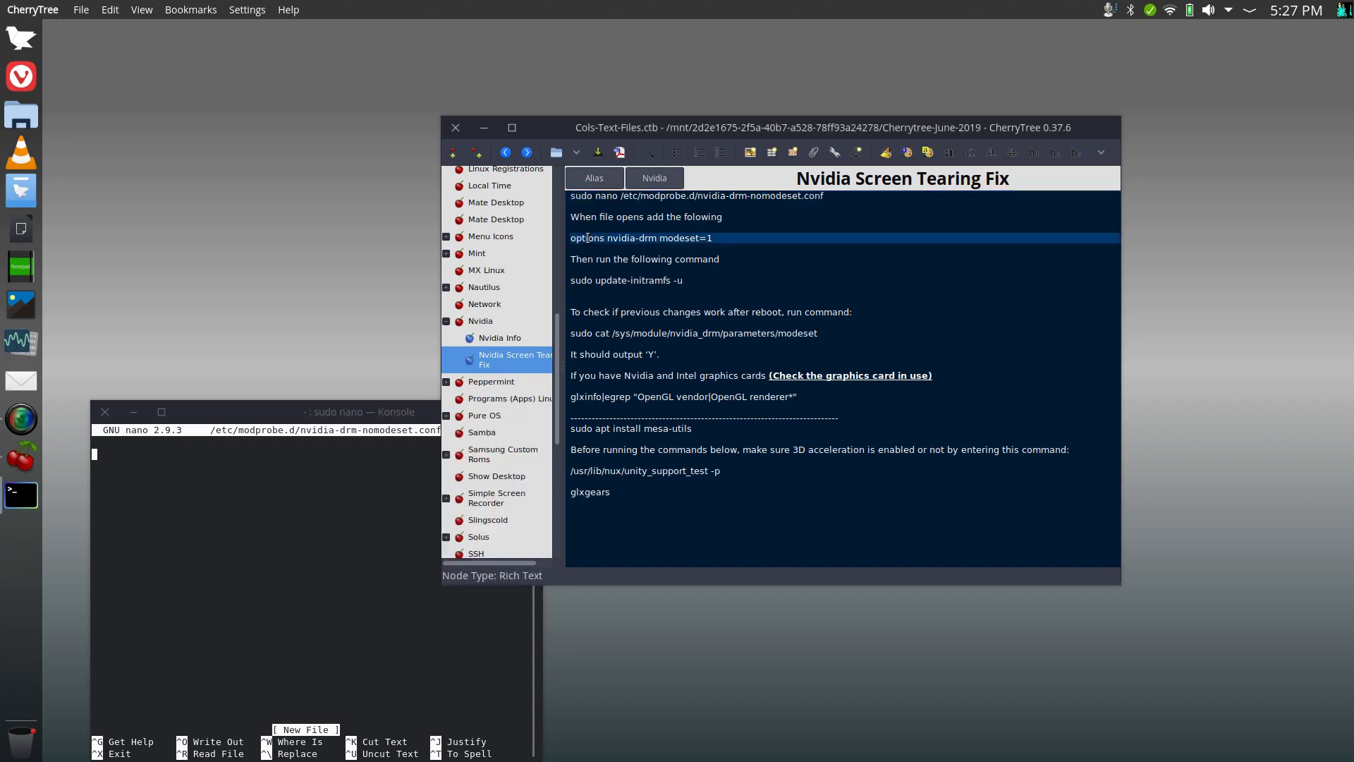
triple_click(587, 238)
right_click(585, 237)
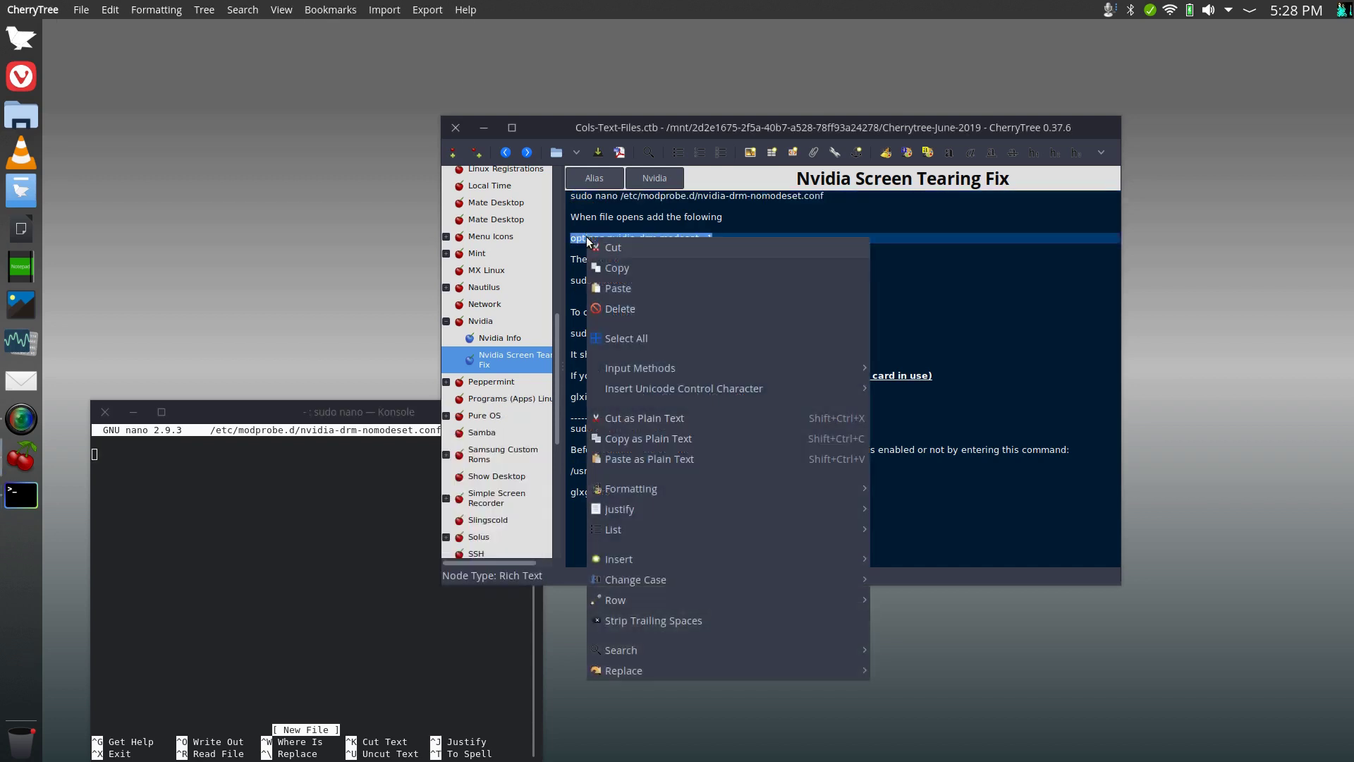
click(612, 268)
right_click(103, 463)
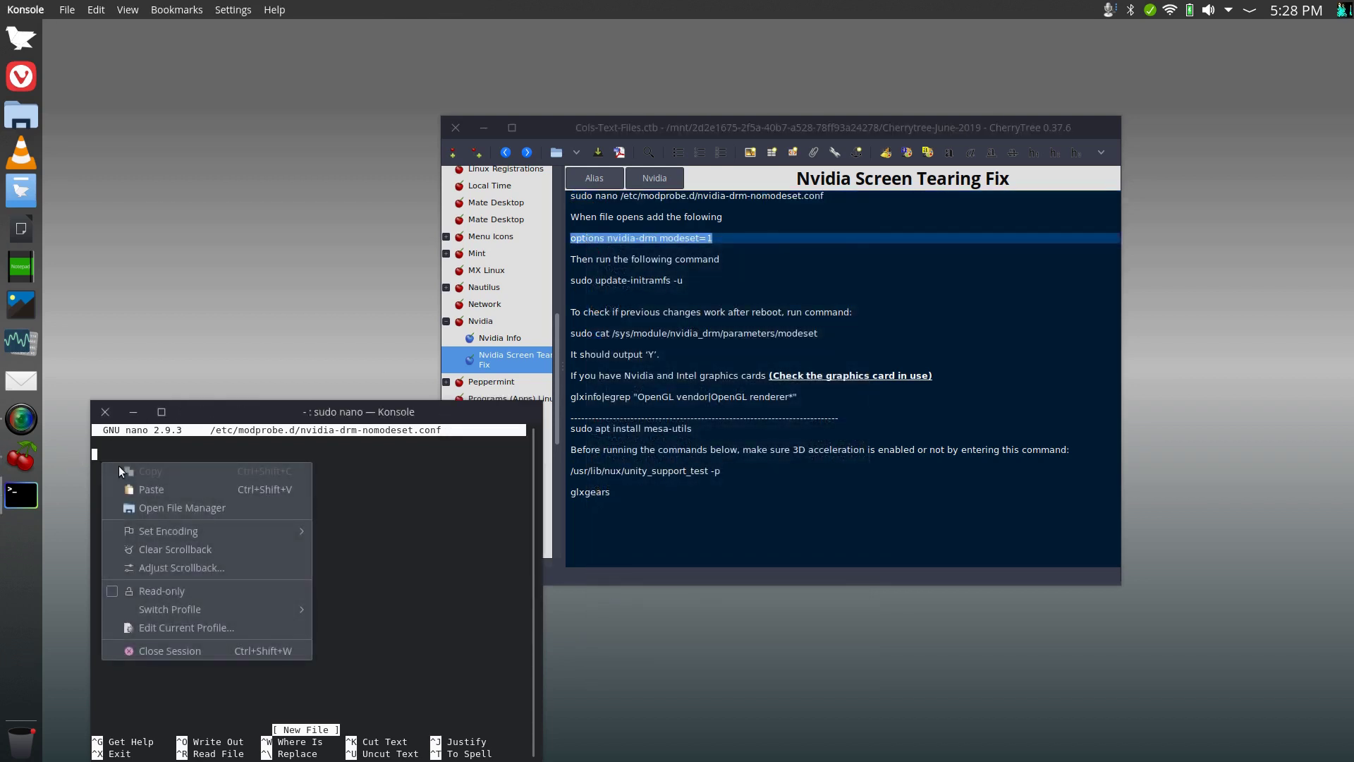
click(147, 493)
key(ctrl+o)
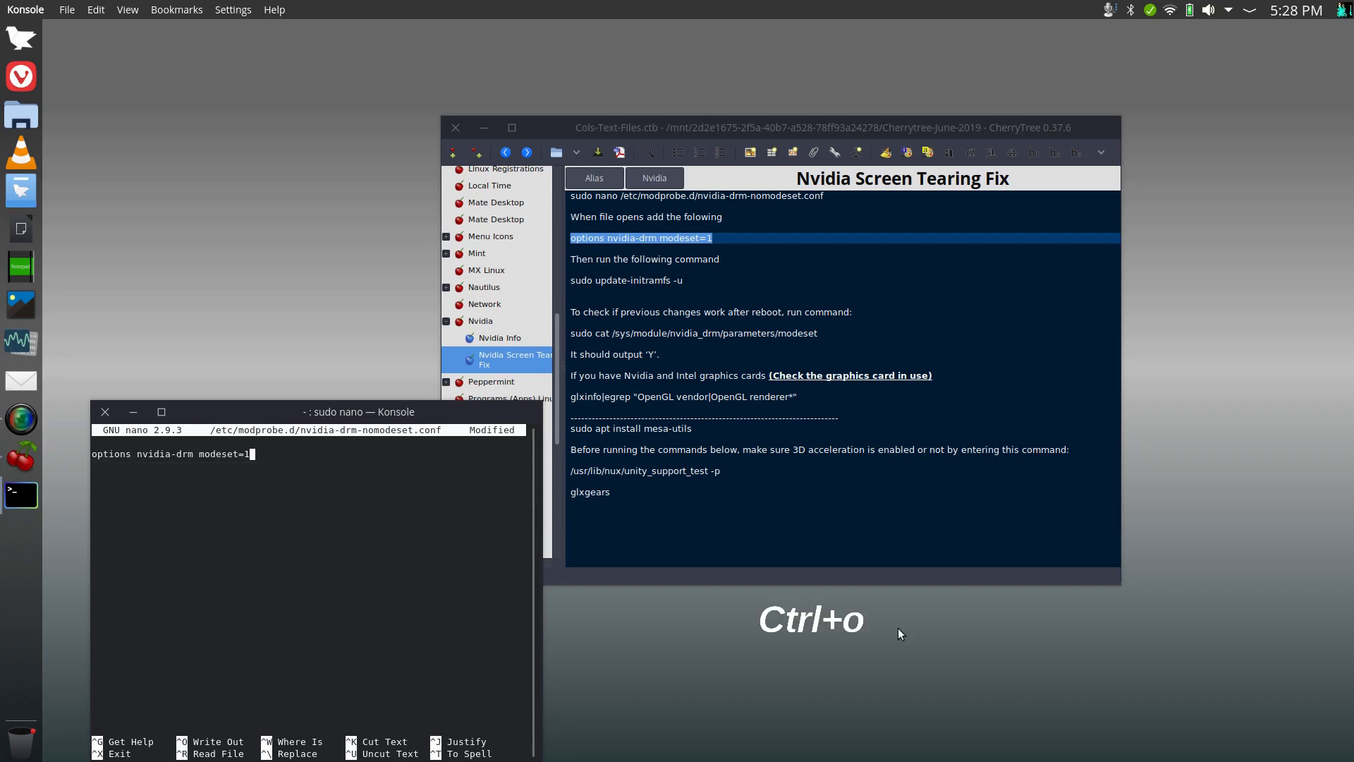
key(Return)
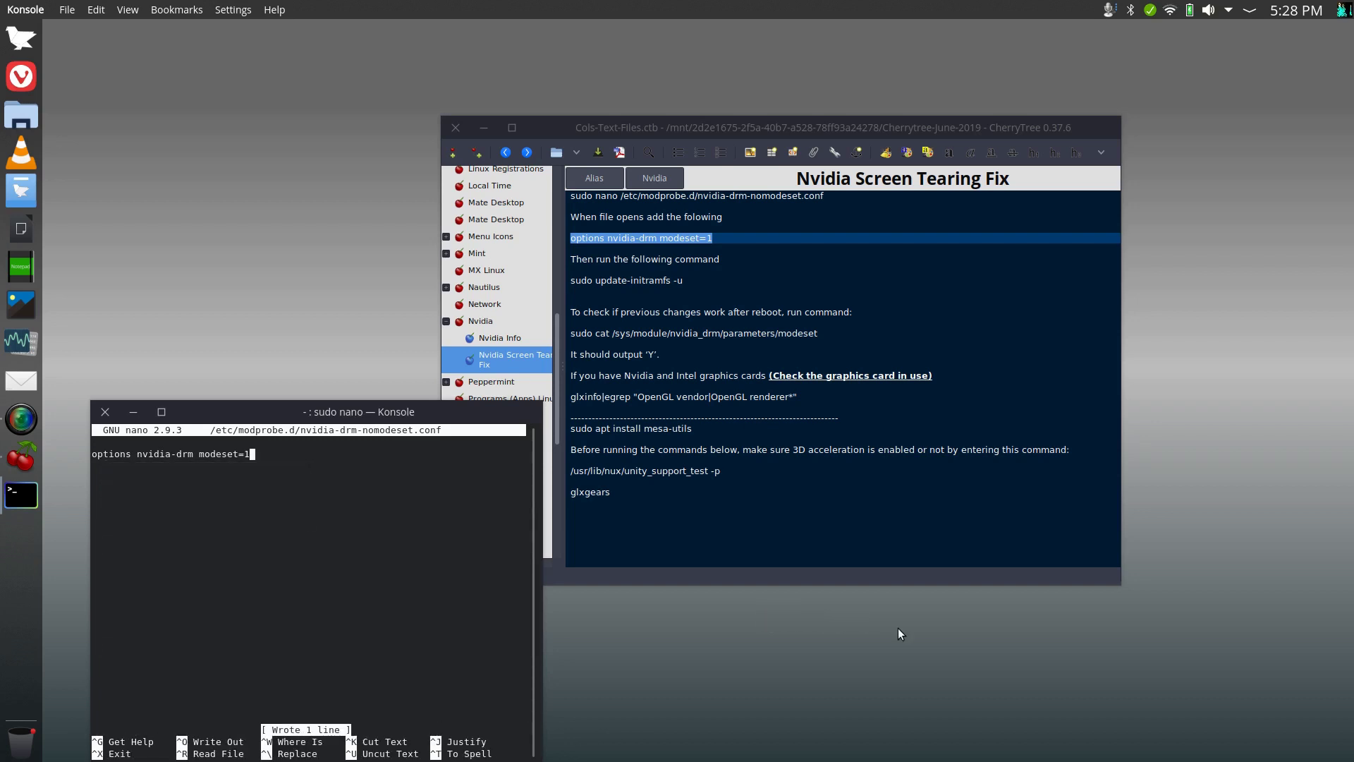
key(ctrl+x)
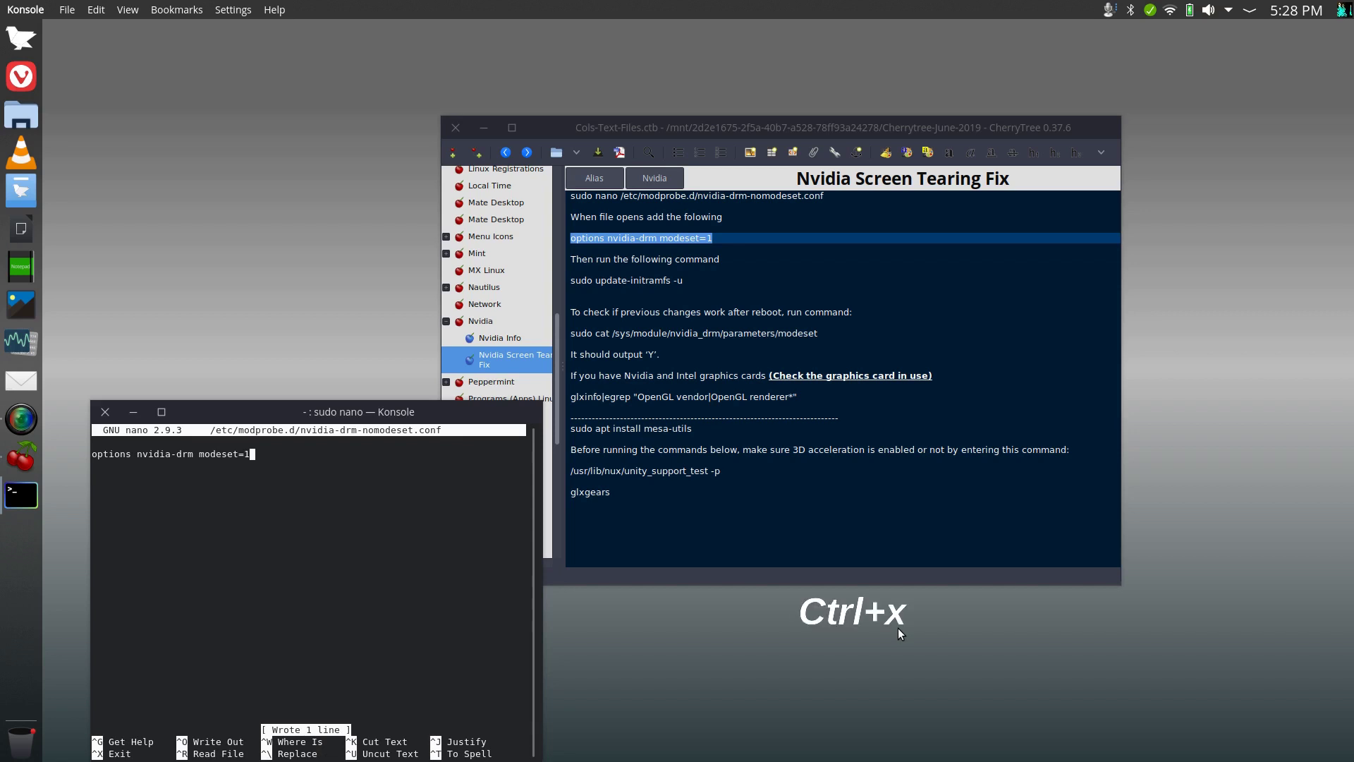
- Run sudo update-initramfs -u, copied from the note, in Konsole, and close both Konsole and CherryTree
double_click(614, 280)
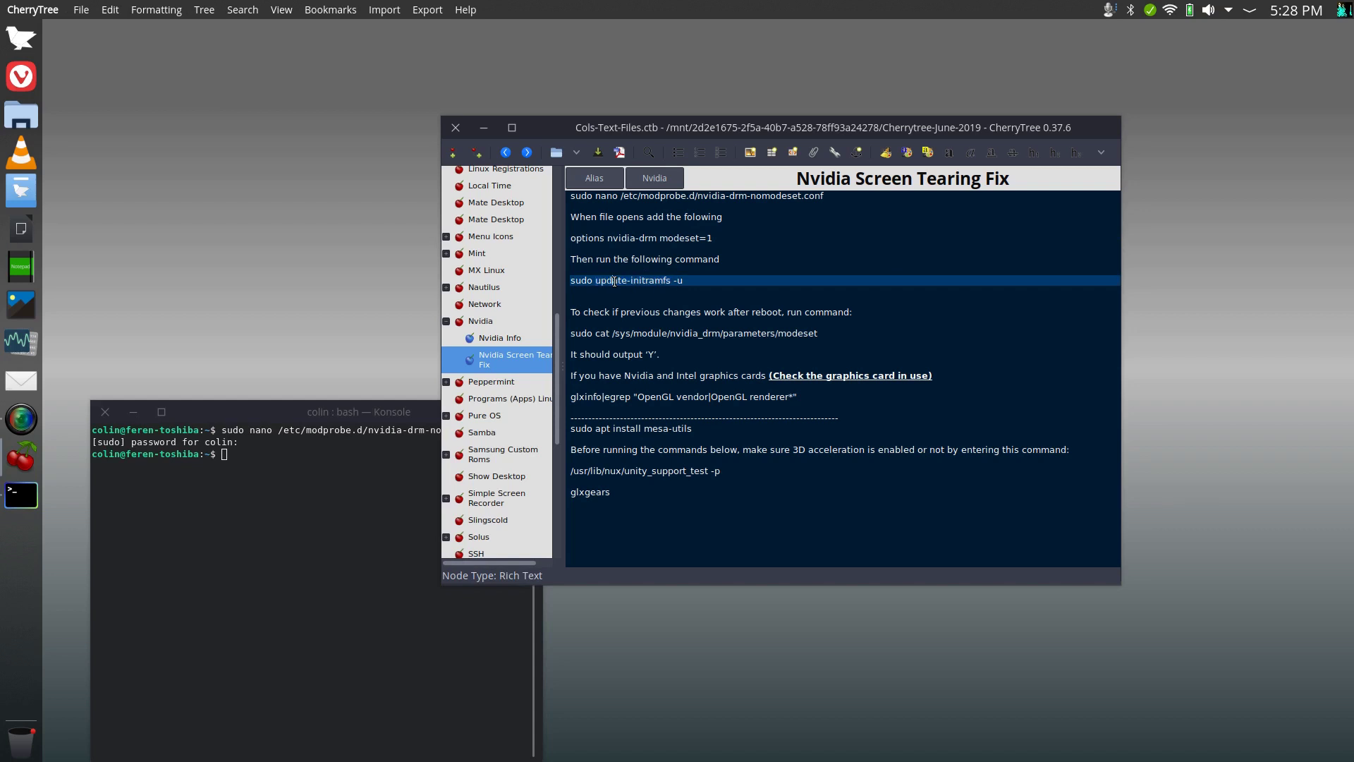
triple_click(614, 281)
right_click(614, 281)
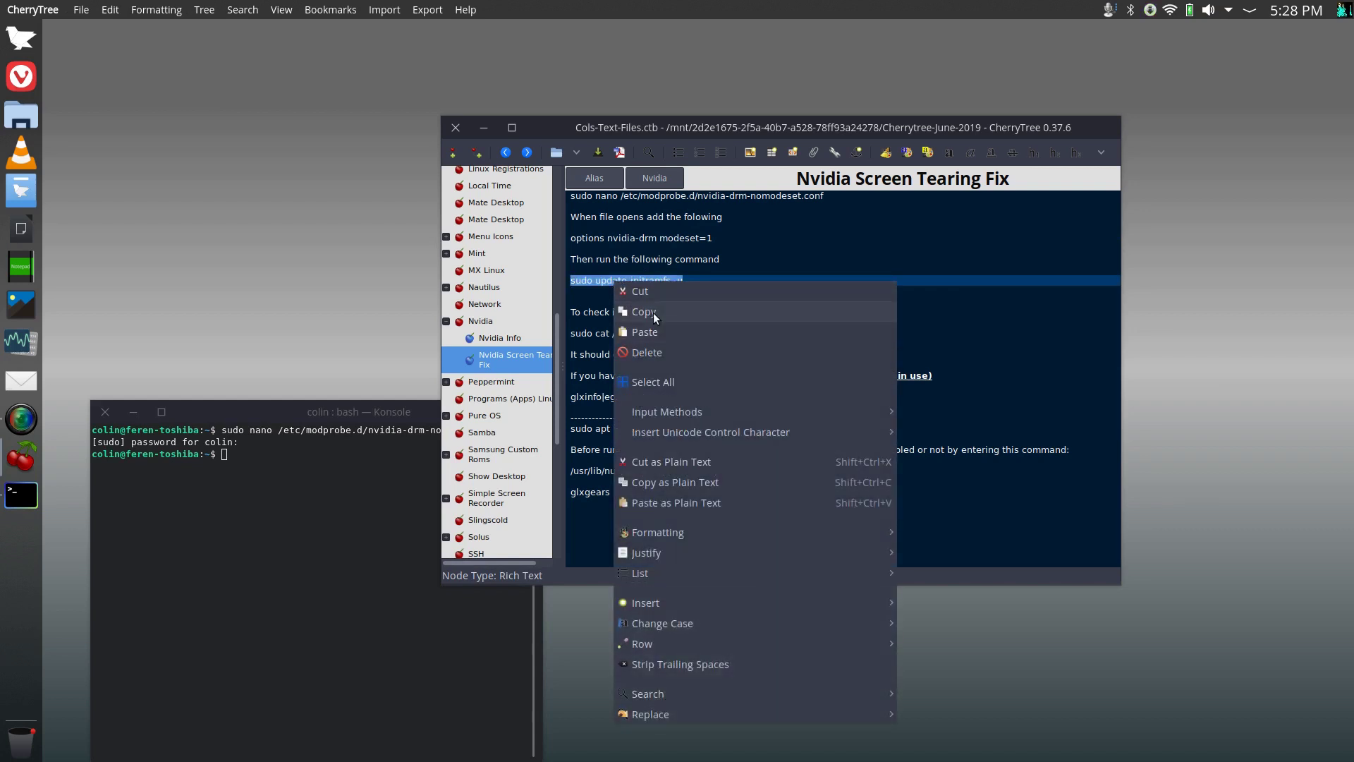
click(644, 311)
right_click(246, 454)
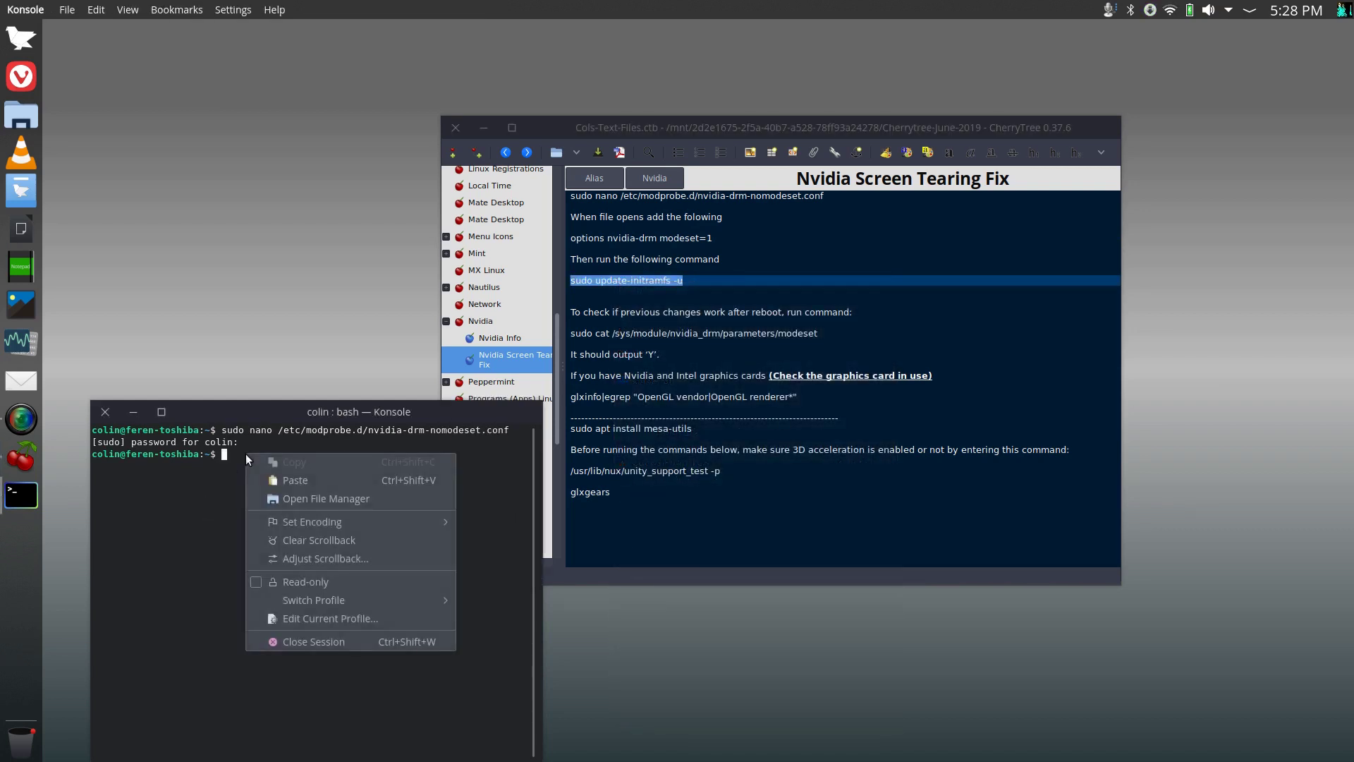
click(283, 479)
key(Return)
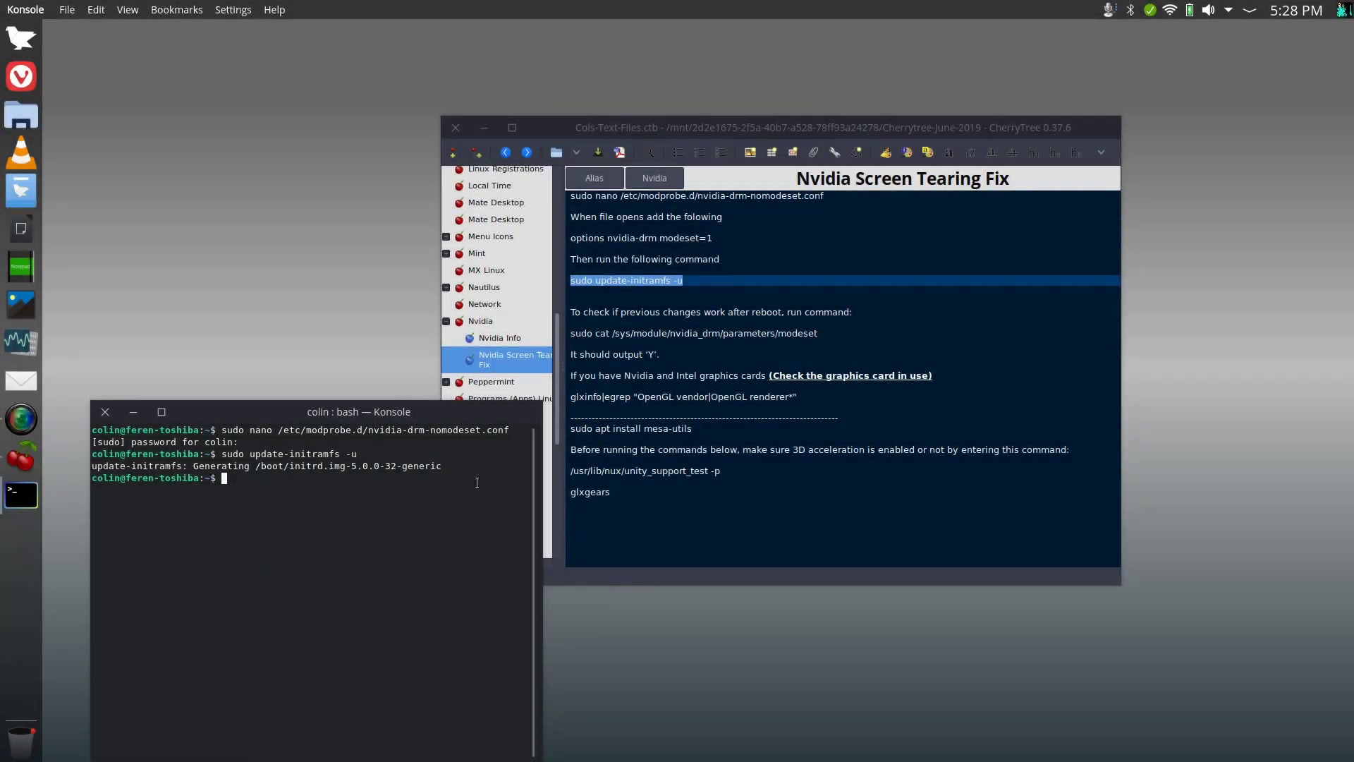
key(ctrl+d)
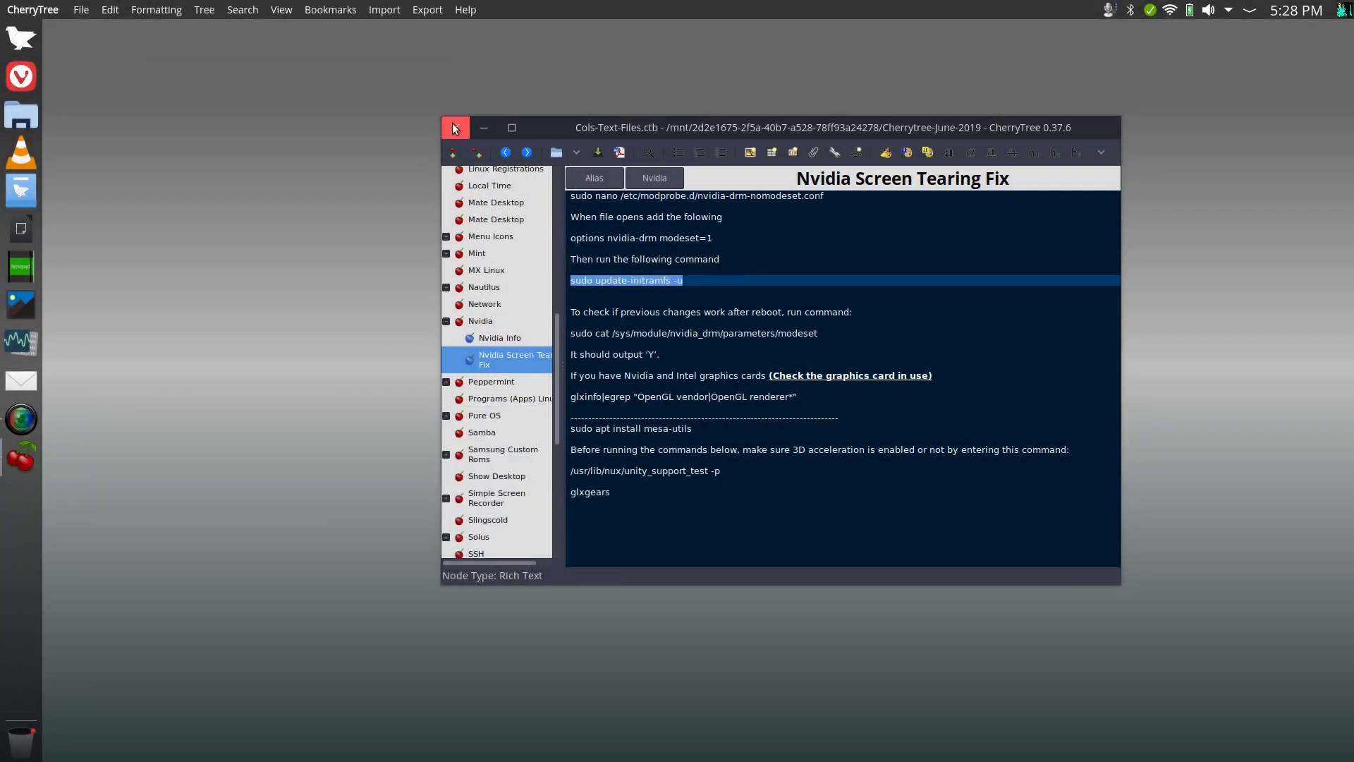
click(453, 124)
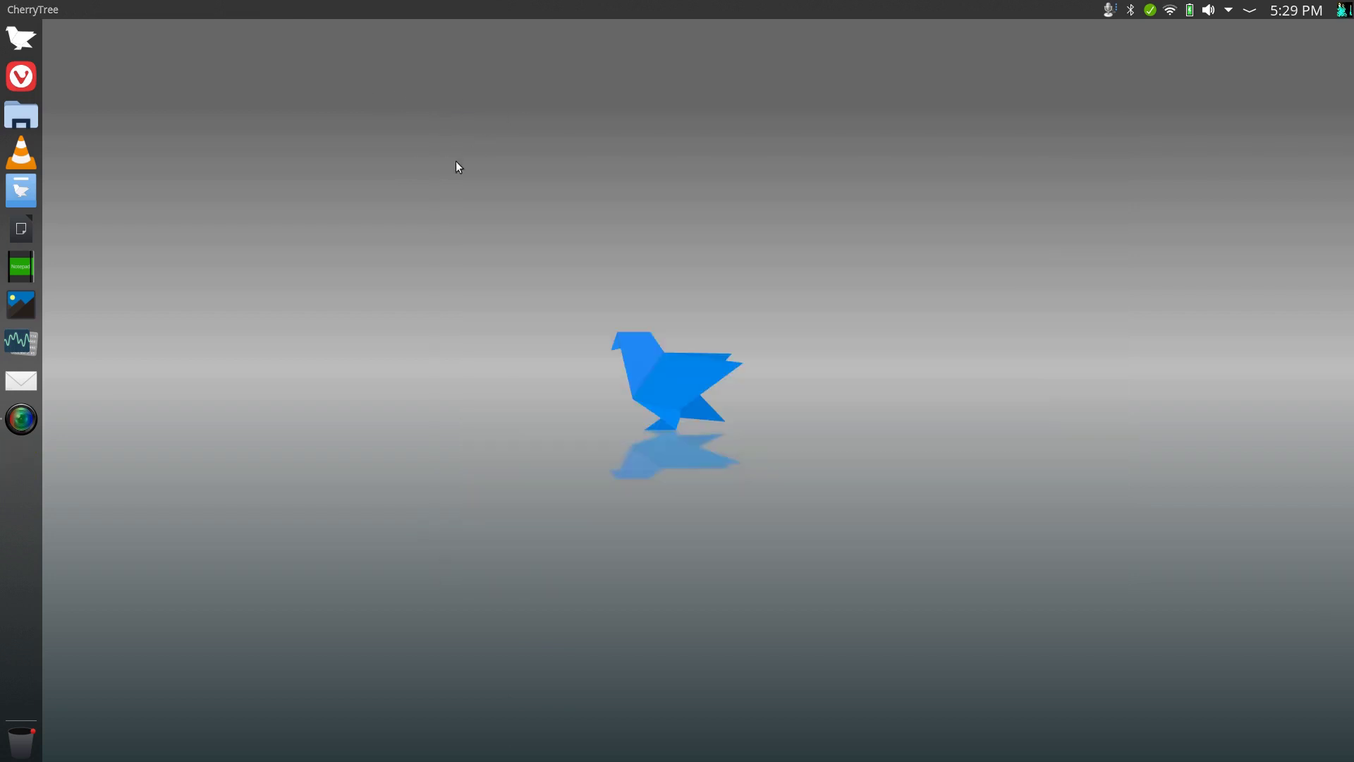
click(21, 419)
click(26, 76)
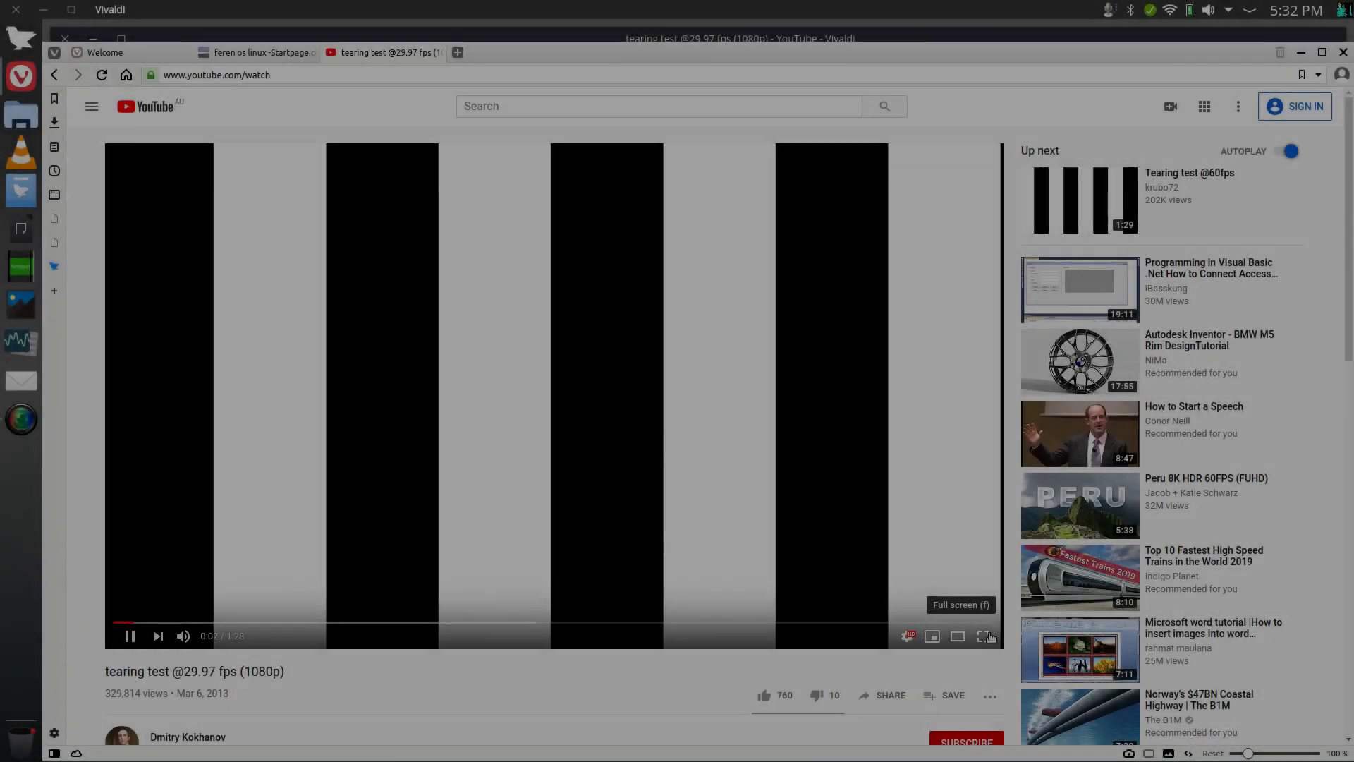
click(988, 636)
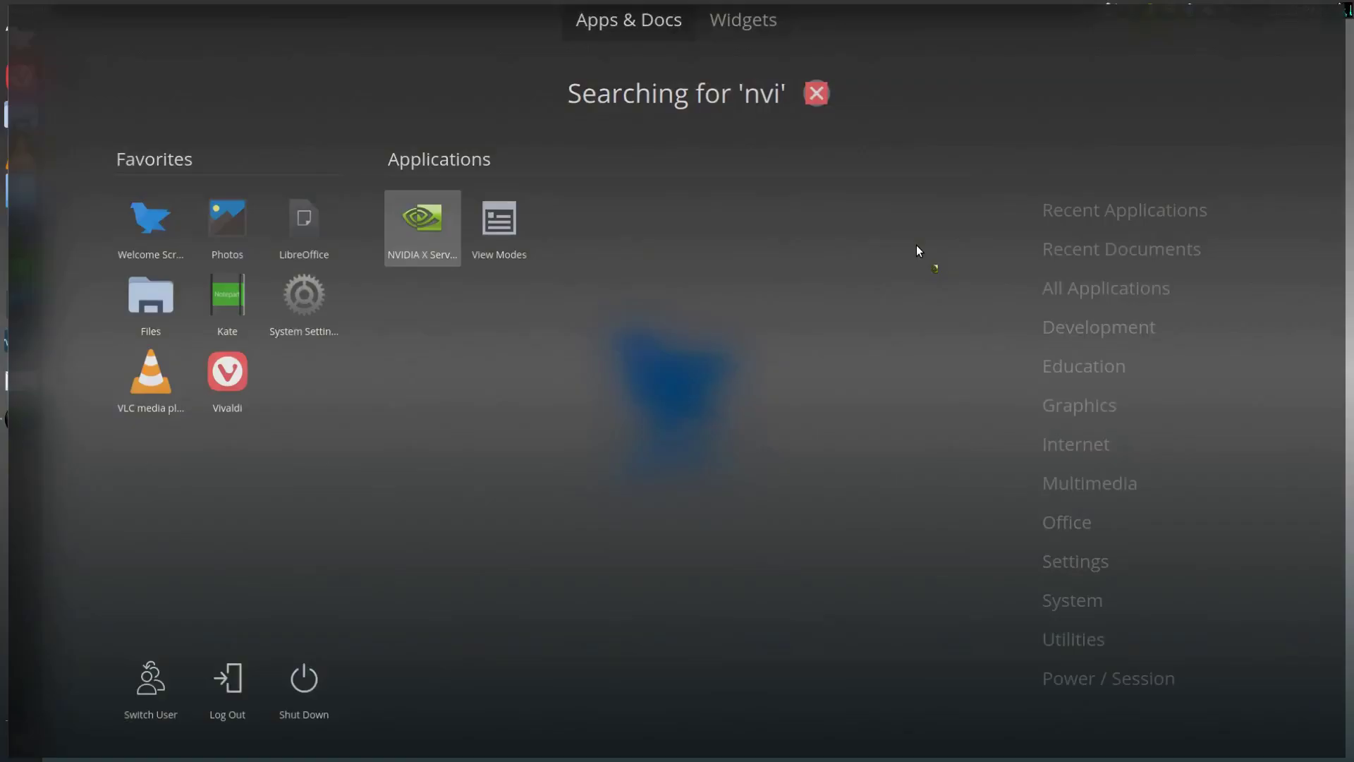
- Launch NVIDIA X Server Settings, examine the GPU choices under PRIME Profiles, and close the window
key(Return)
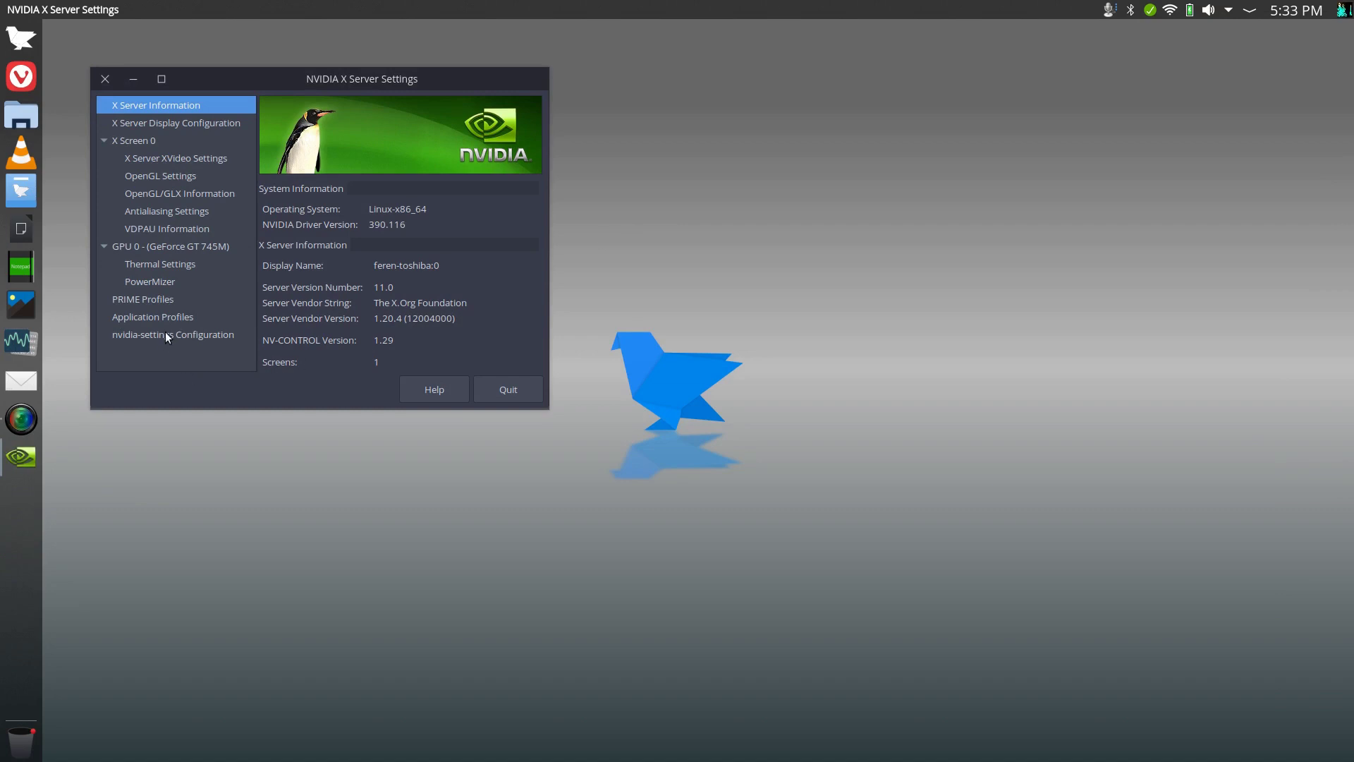
click(165, 334)
click(146, 318)
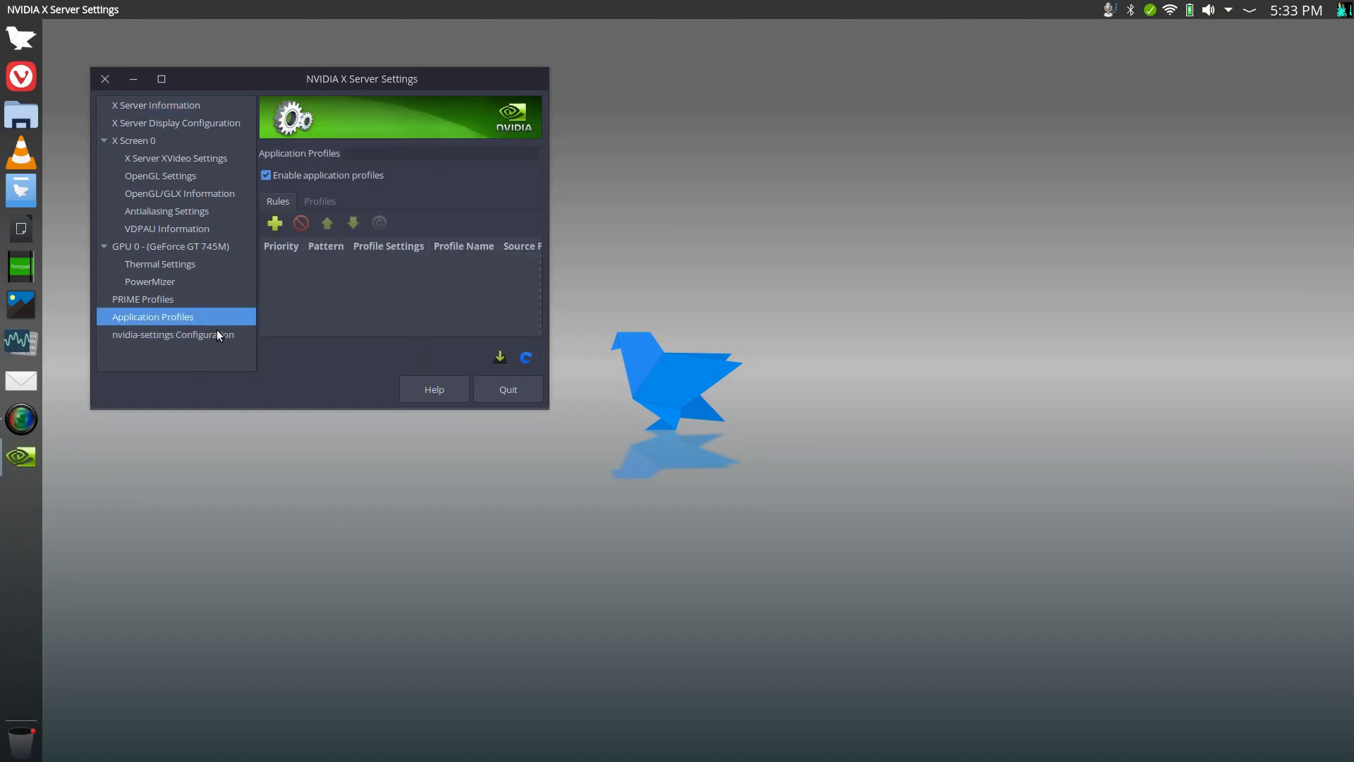
click(161, 302)
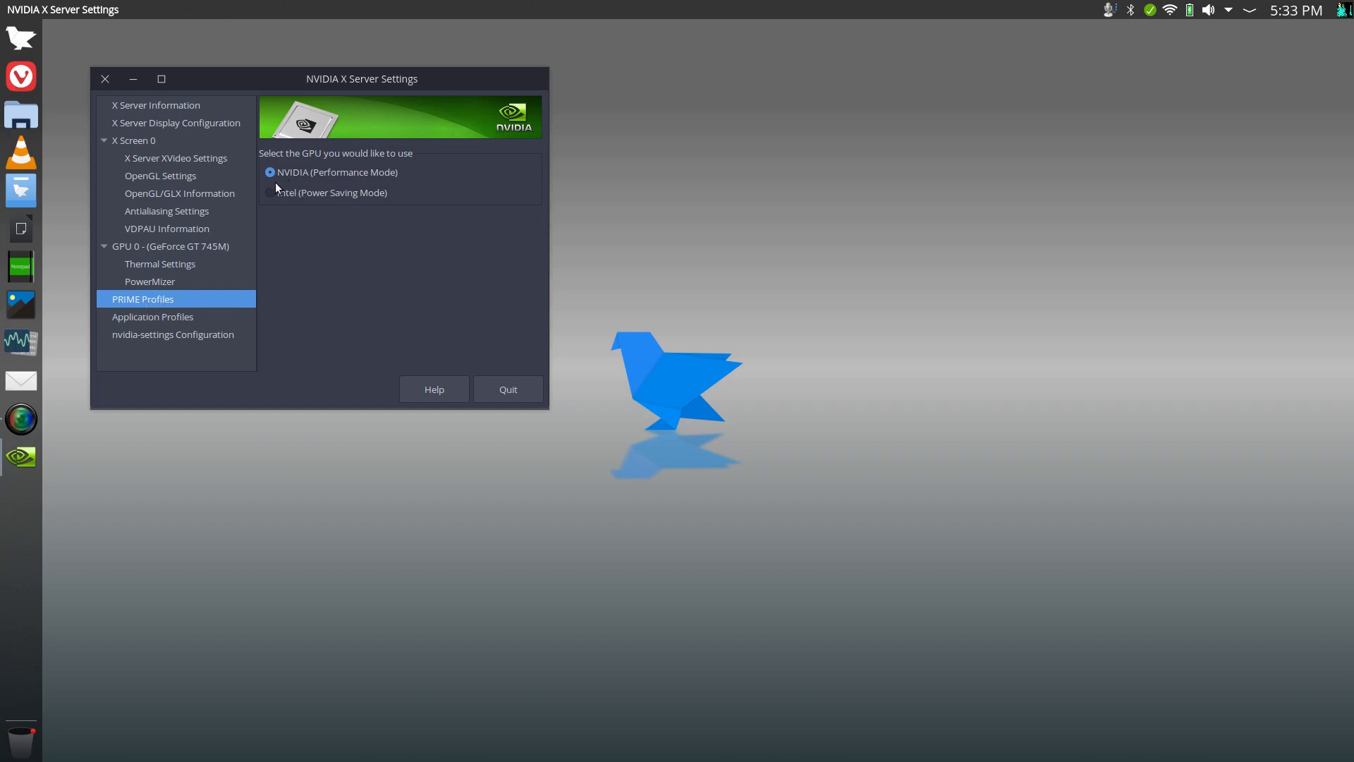
drag(318, 79, 595, 130)
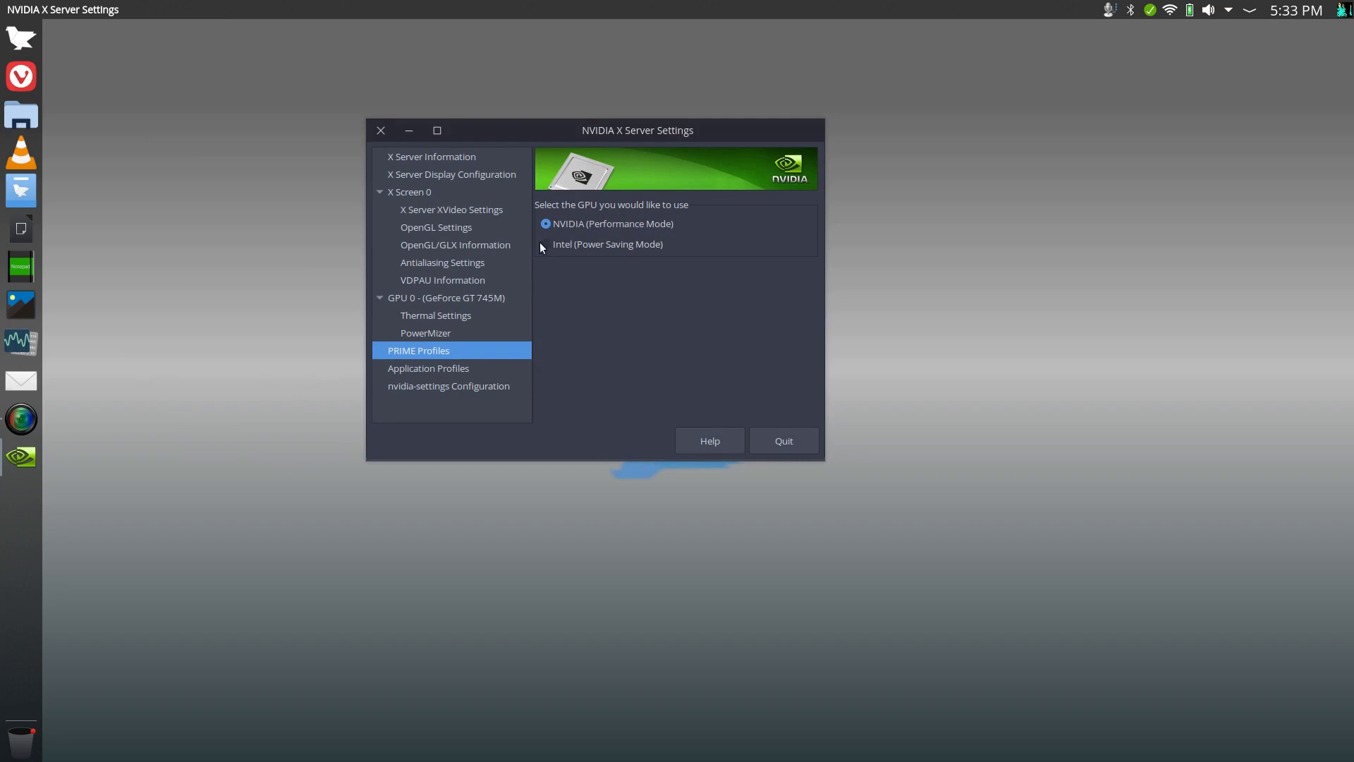
click(387, 133)
- Launch Konsole, run glxgears to check 3D rendering, and close the gears window
click(645, 336)
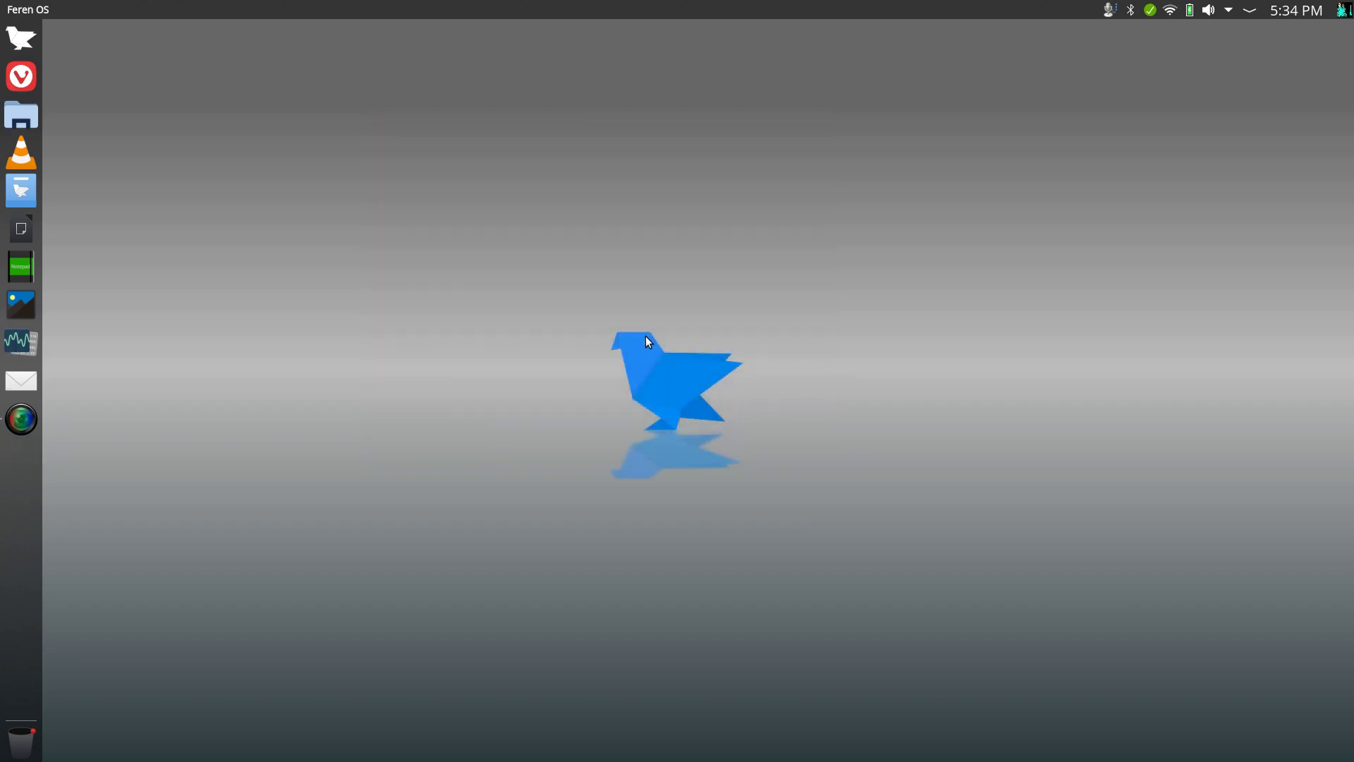
key(super)
text(k)
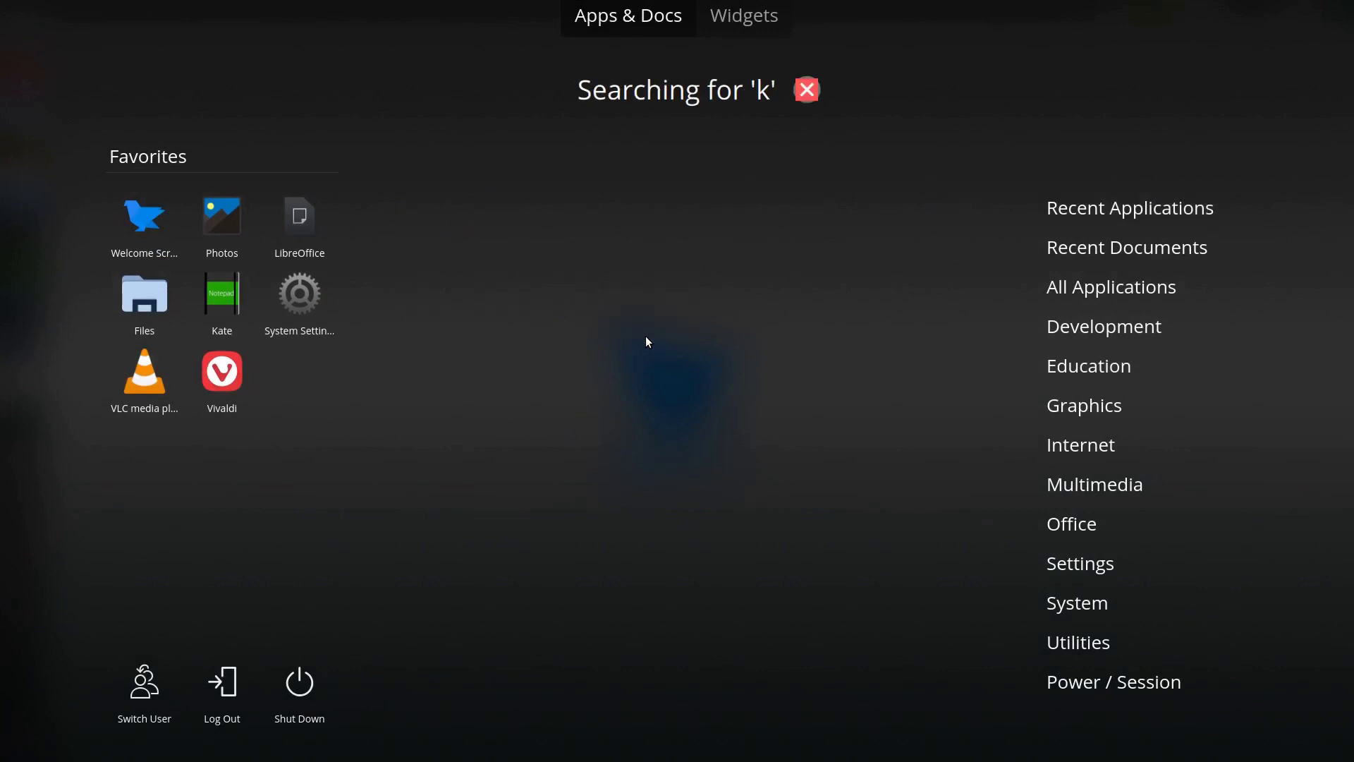
text(on)
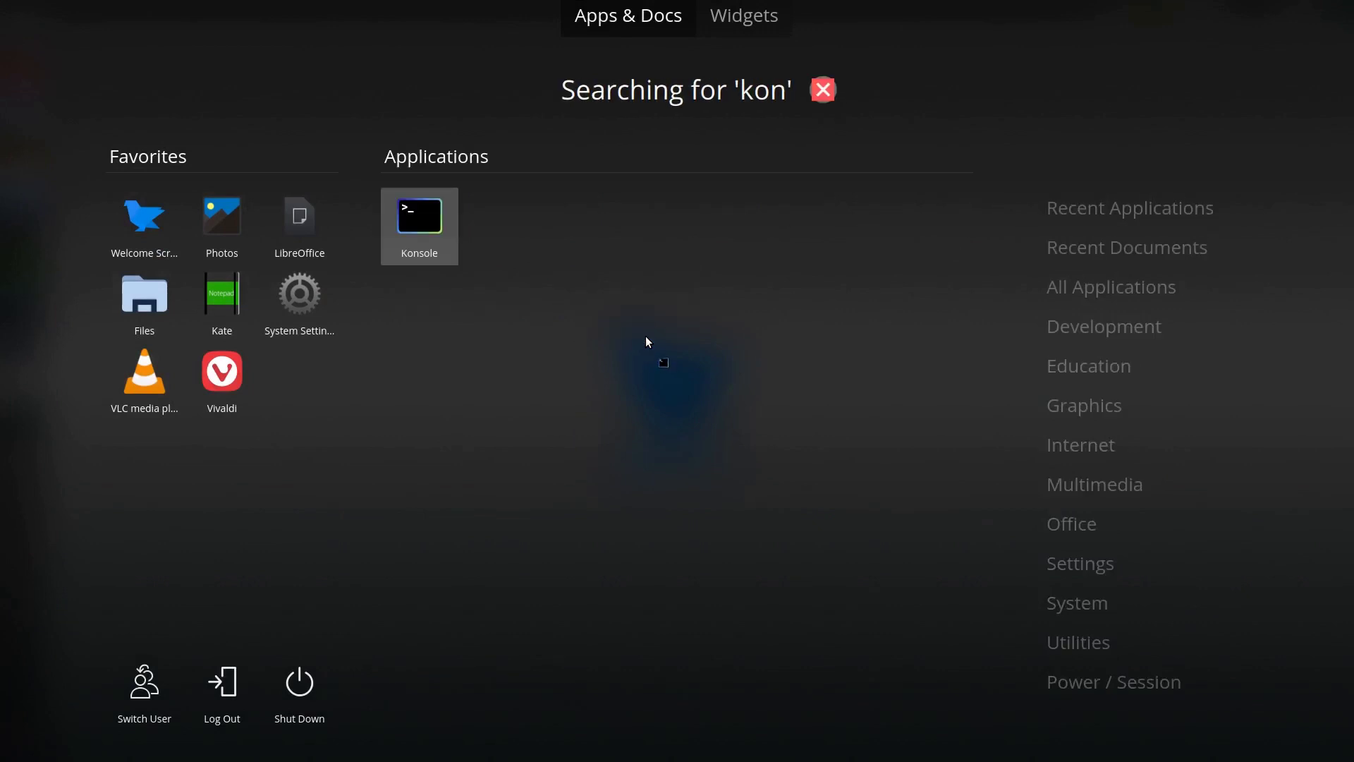
key(Return)
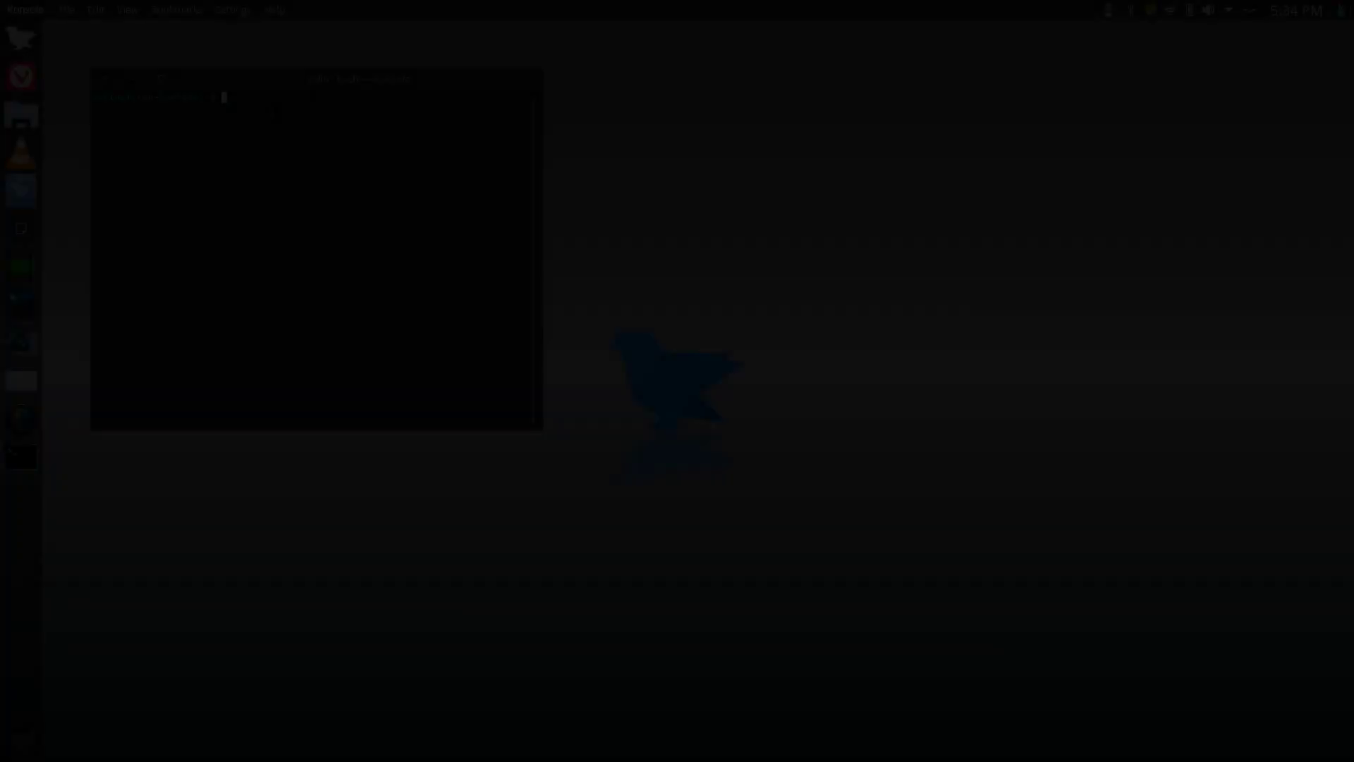
text(gl)
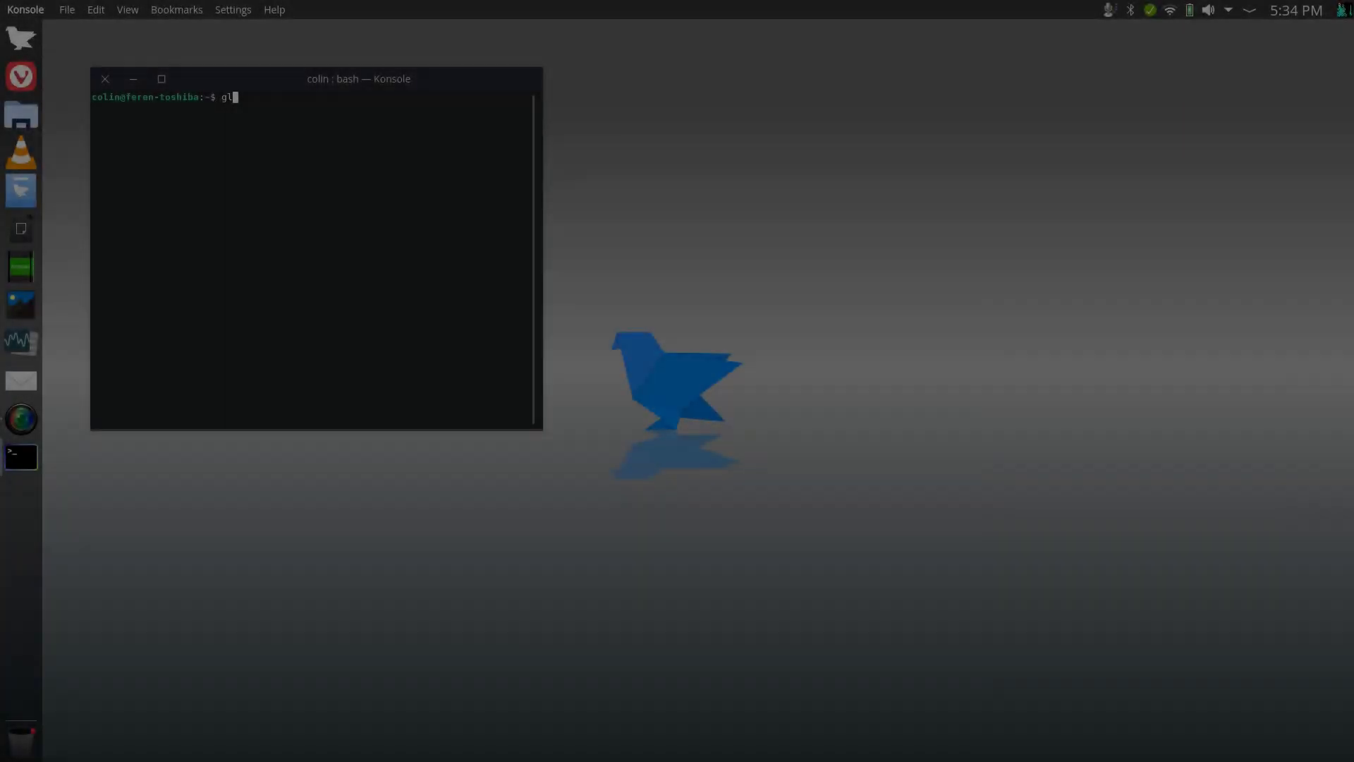
text(xgears)
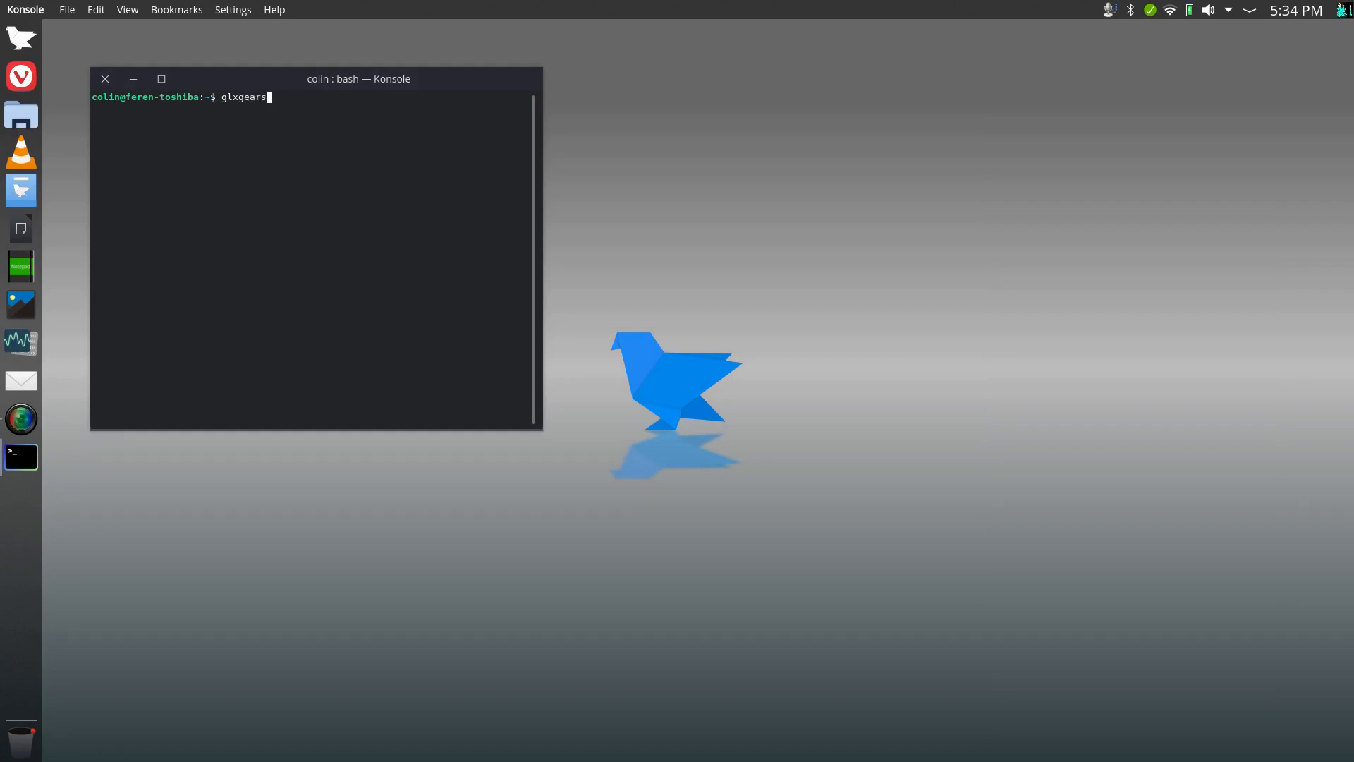
key(Return)
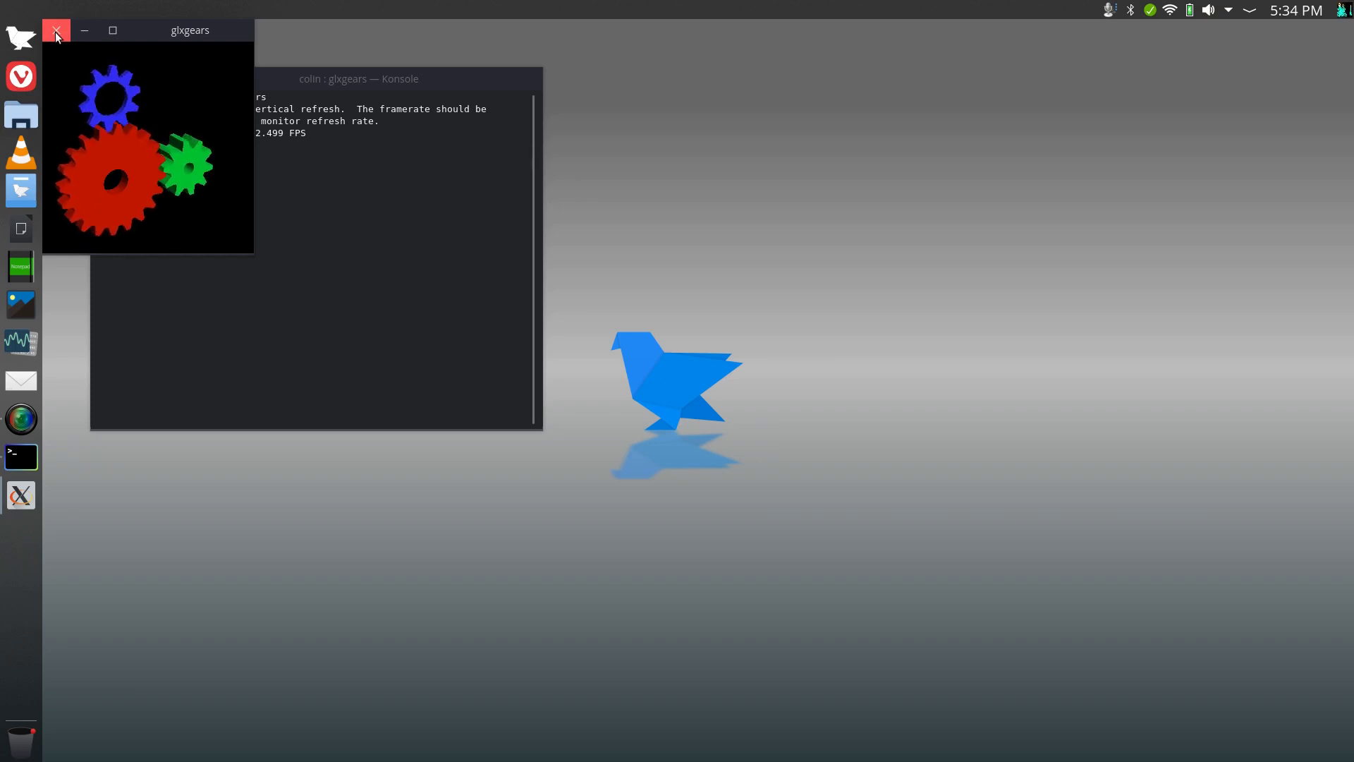
click(56, 31)
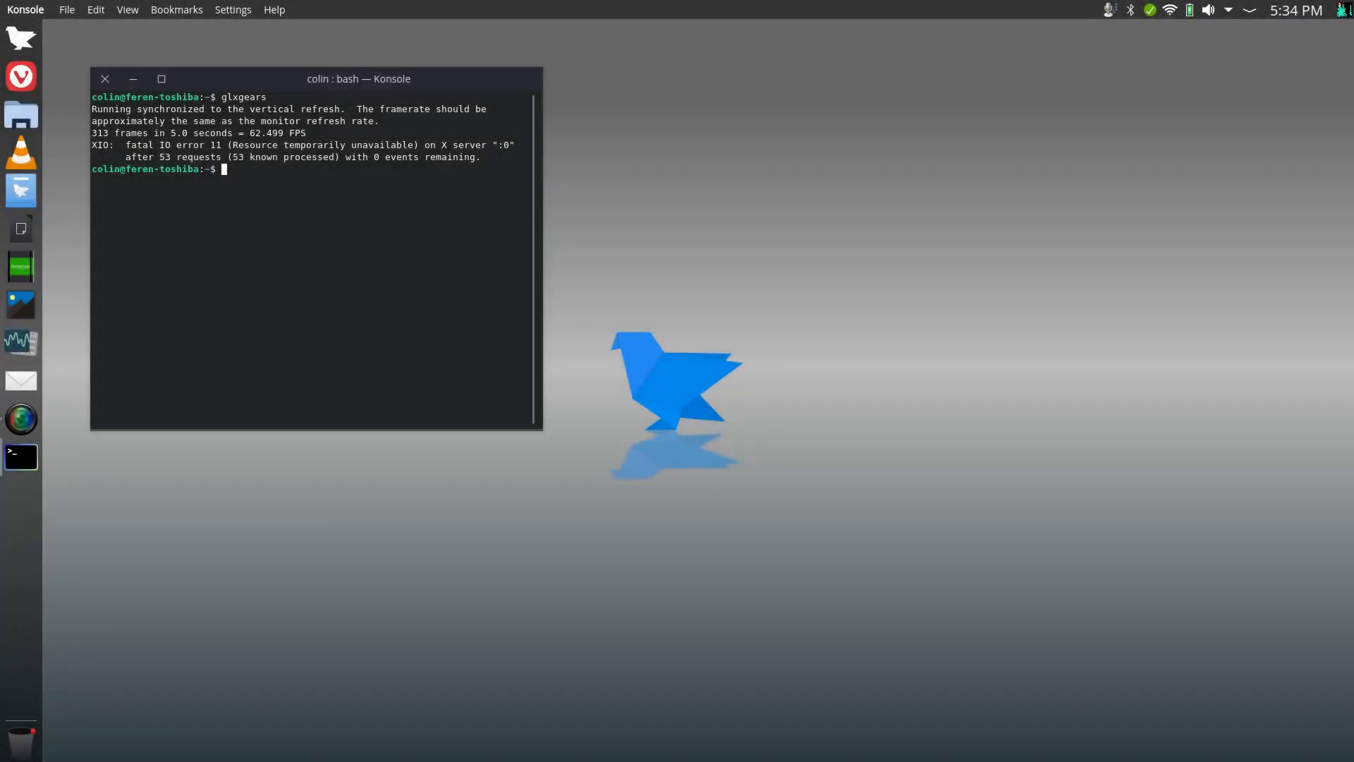
- Reopen the Nvidia Screen Tearing Fix note in CherryTree and highlight the commands sudo apt install mesa-utils and /usr/lib/nux/unity_support_test -p
key(super)
text(V)
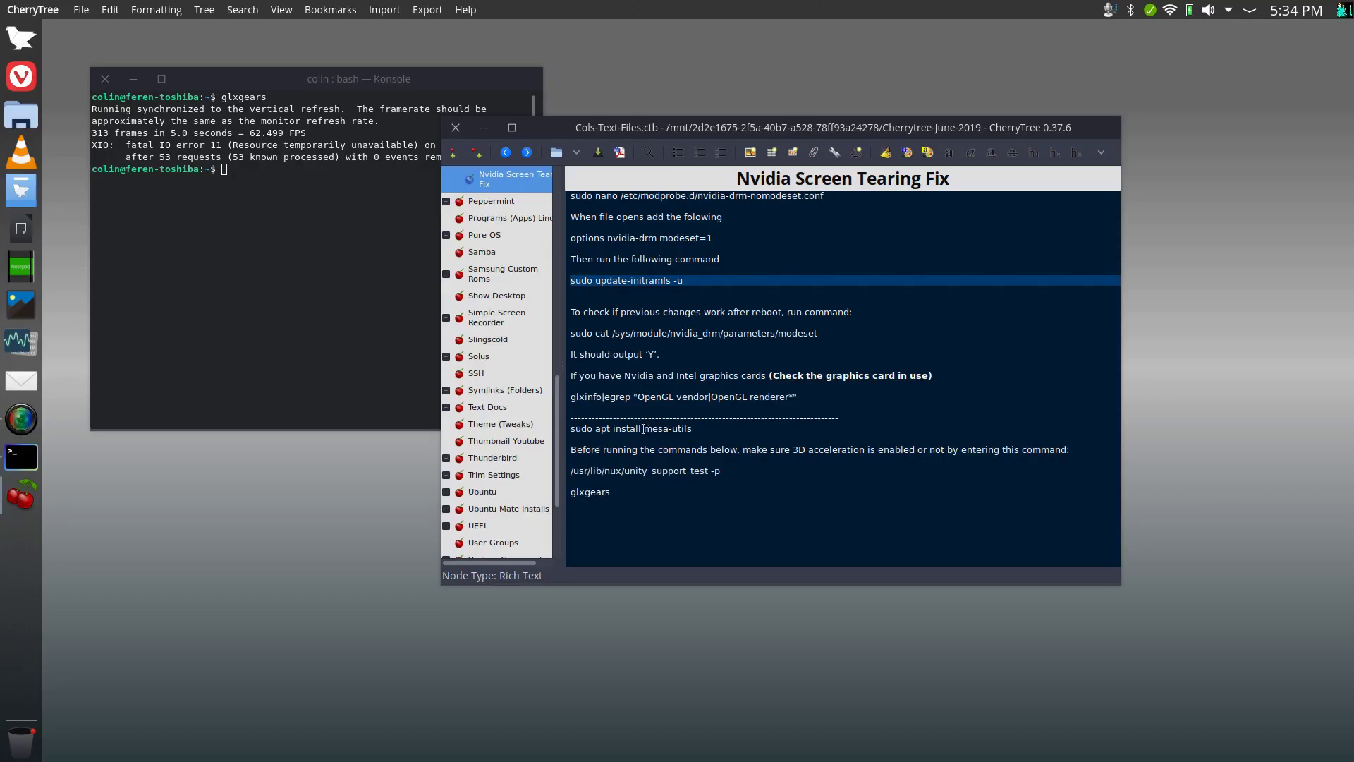
drag(570, 429, 695, 429)
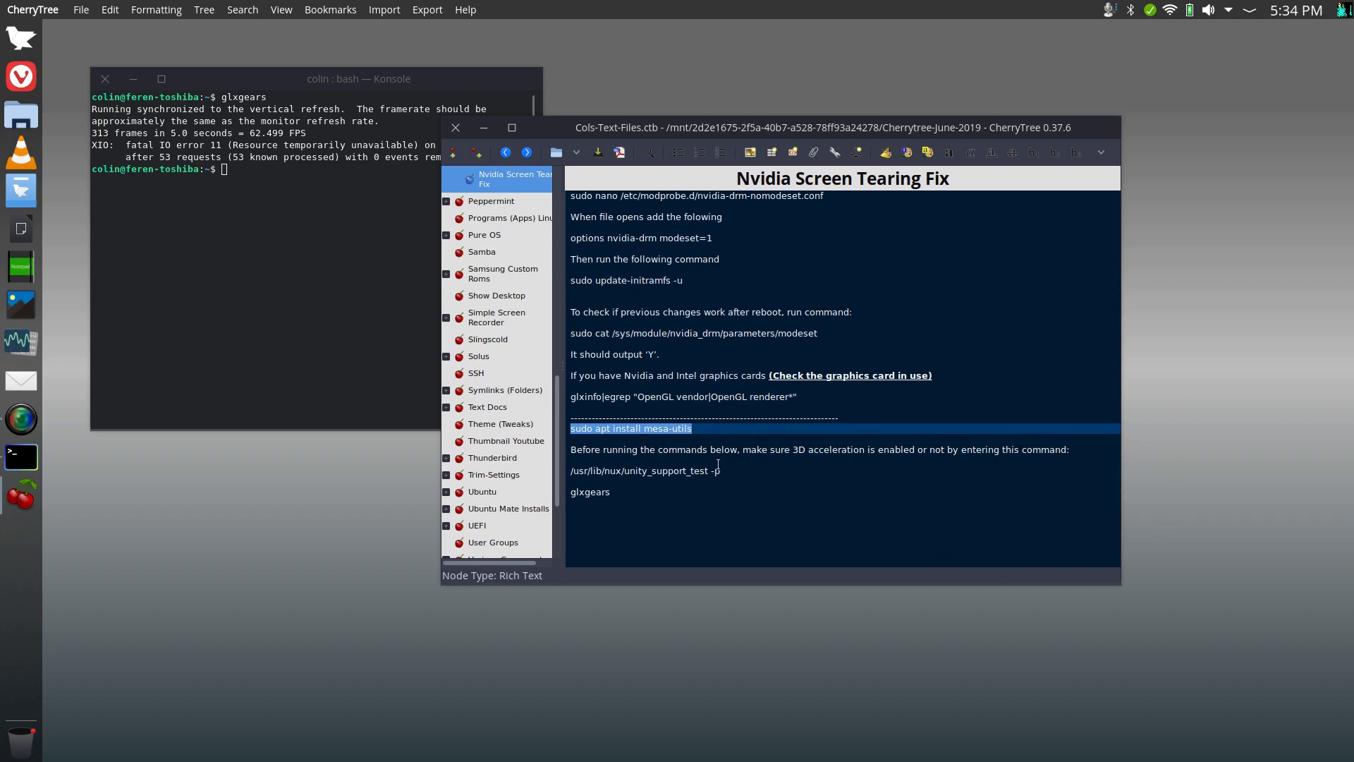
drag(570, 471, 744, 472)
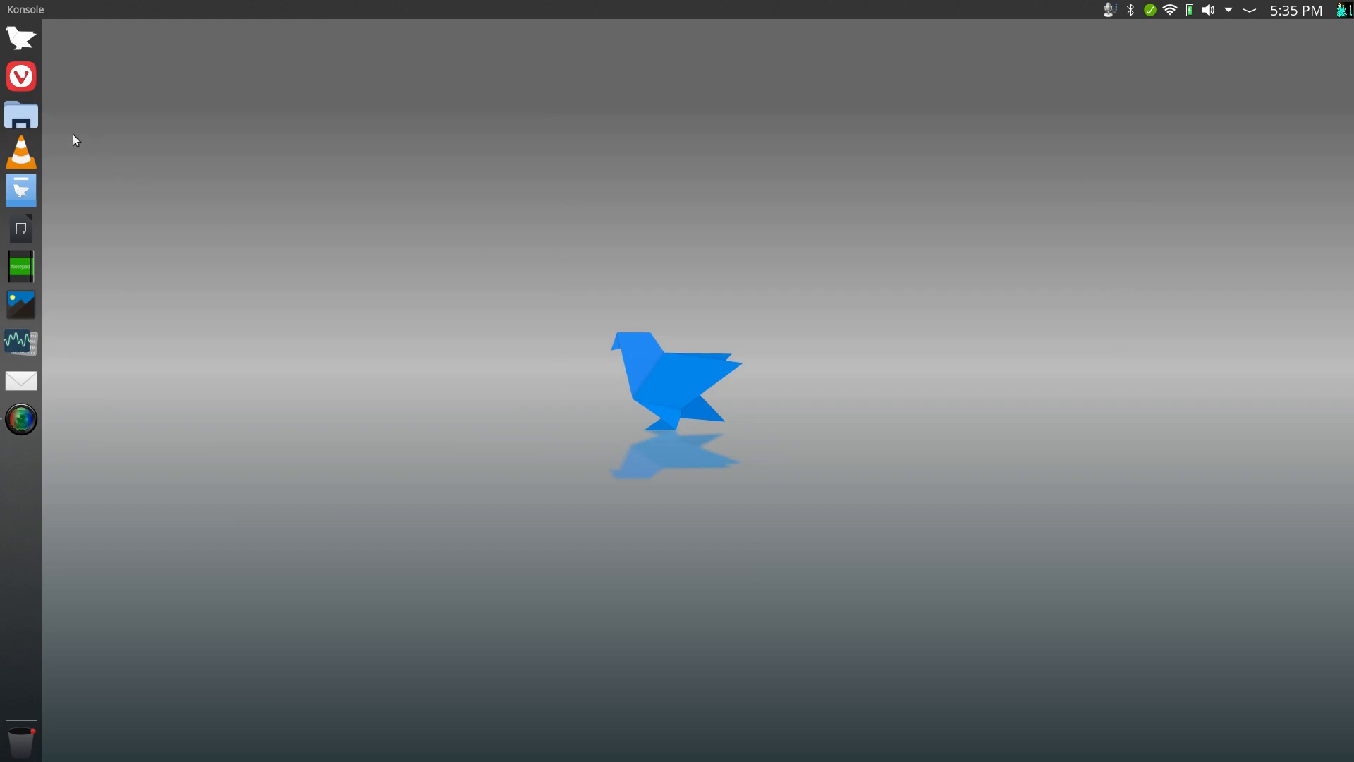
- Open the Home folder in Files and move its window around the desktop to check for screen tearing
click(22, 115)
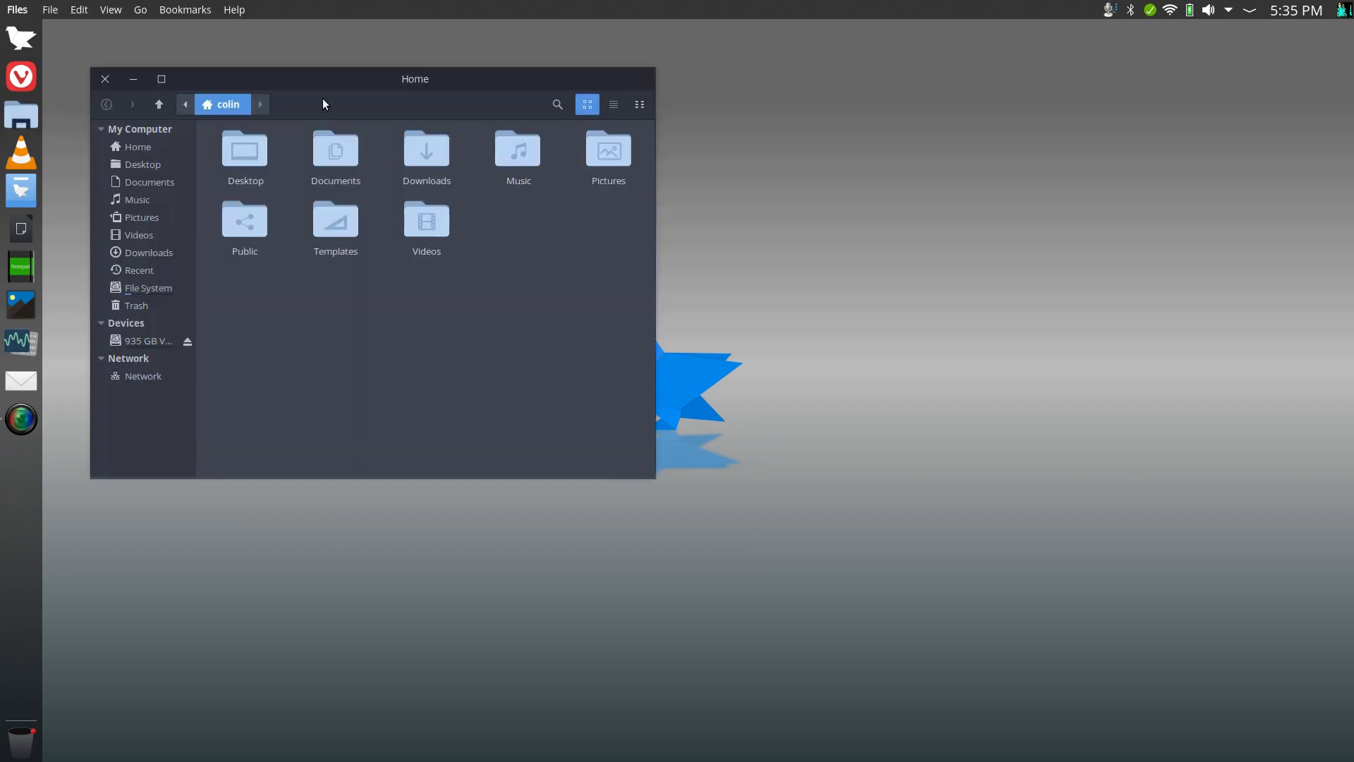
drag(323, 105, 586, 144)
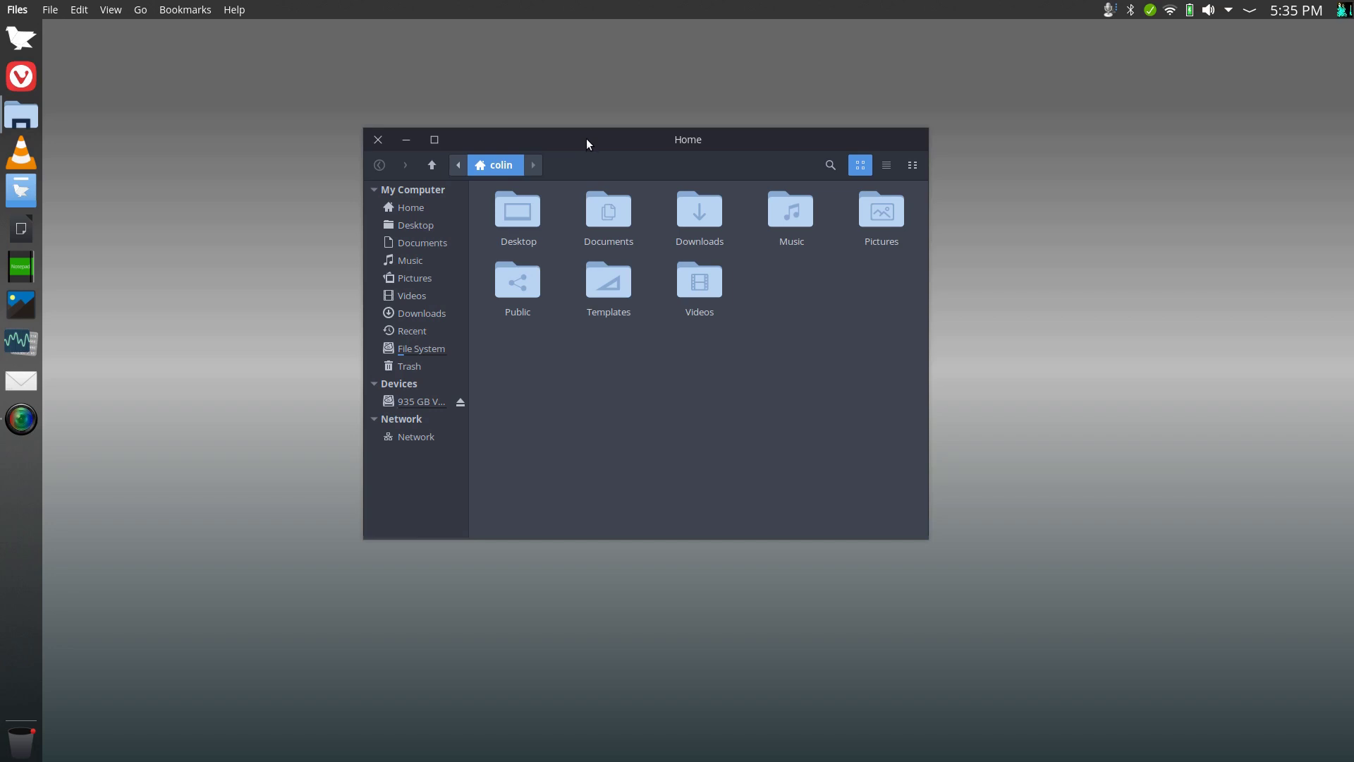
drag(584, 138, 631, 161)
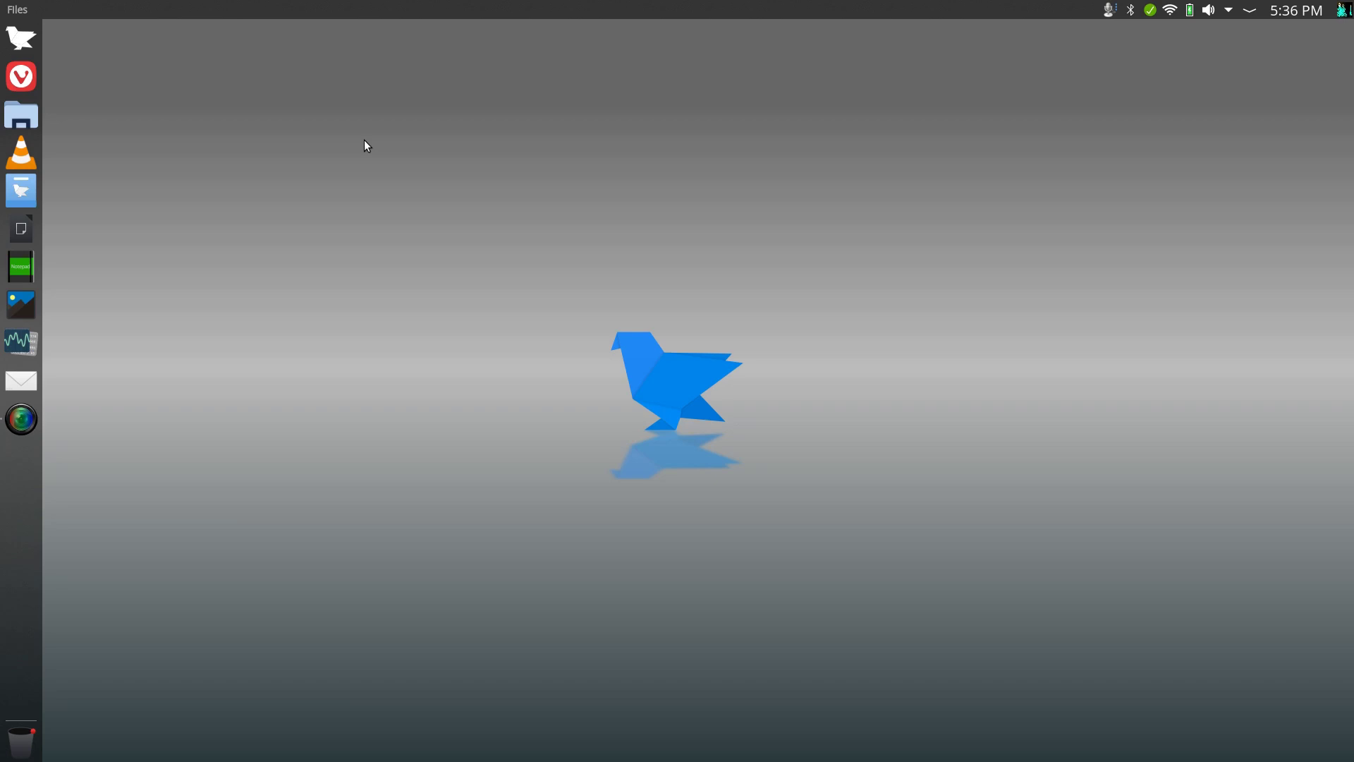
- Open System Monitor, examine the CPU, memory and network histories under System Load, and close it
click(21, 342)
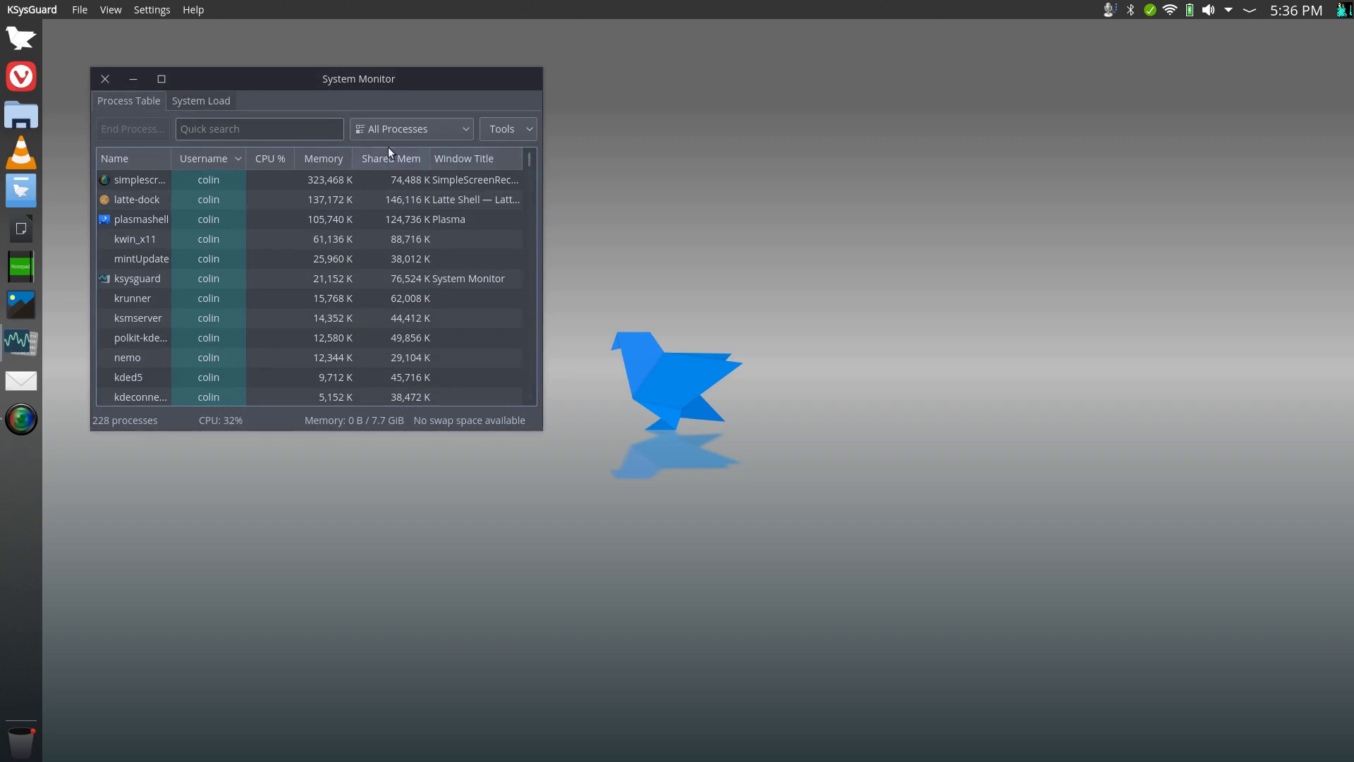
key(ctrl+Tab)
drag(311, 81, 625, 109)
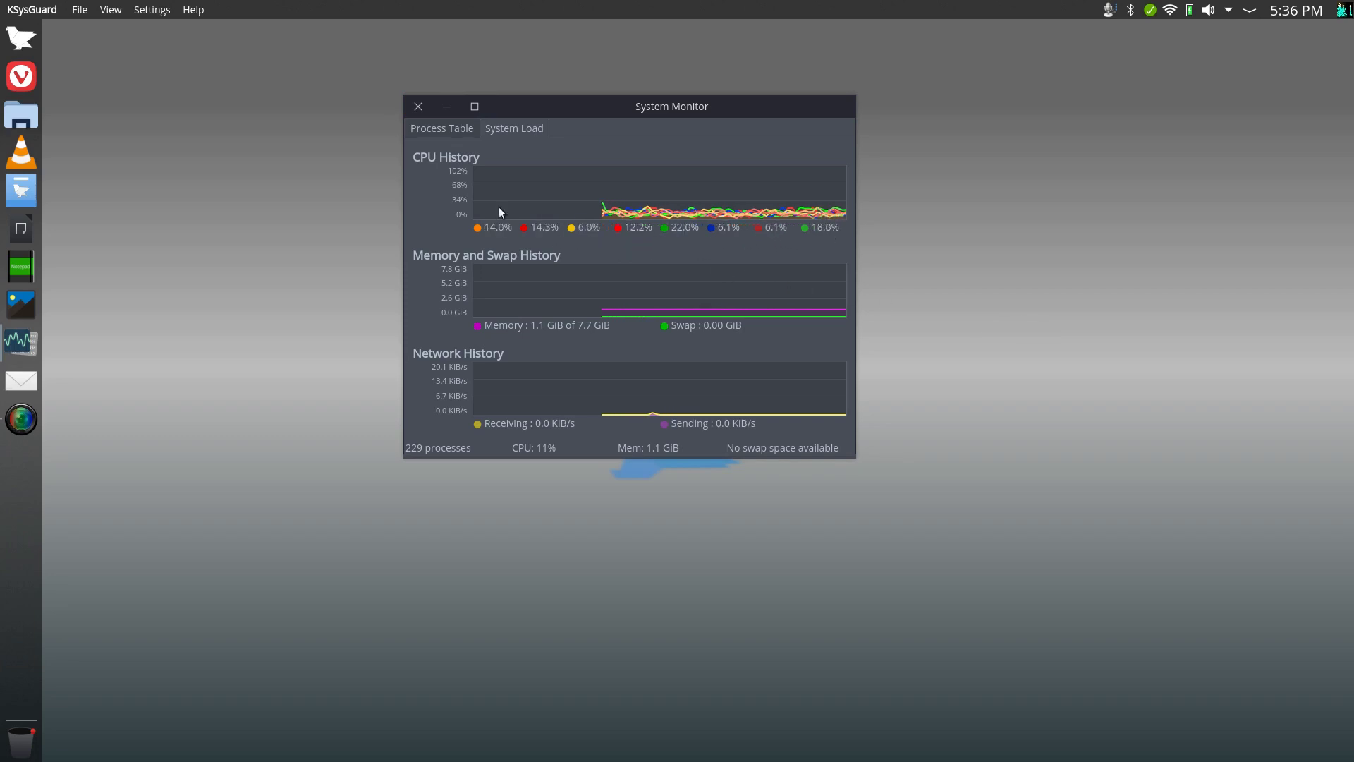
click(418, 110)
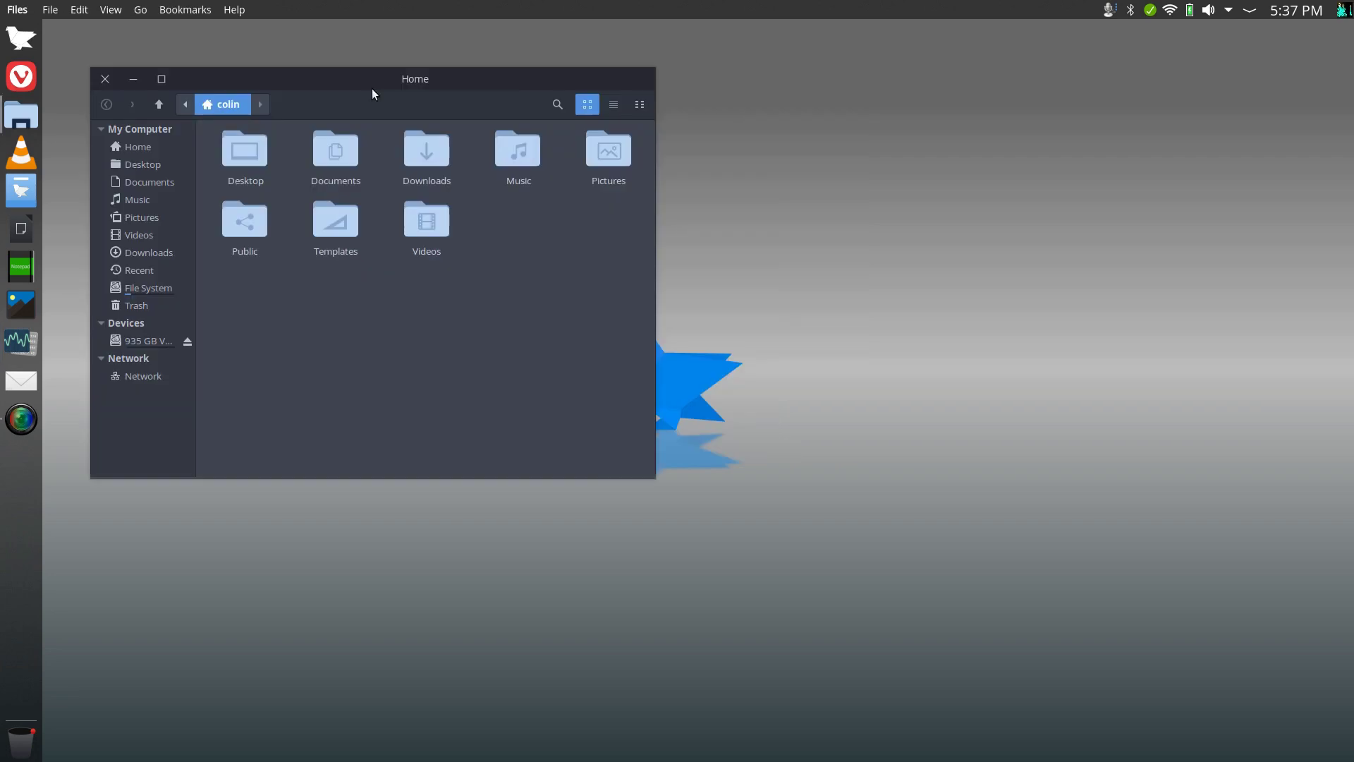
- Move the Home window toward the desktop's centre, open the 935 GB Volume, and view the options for its empty area
drag(371, 81, 627, 128)
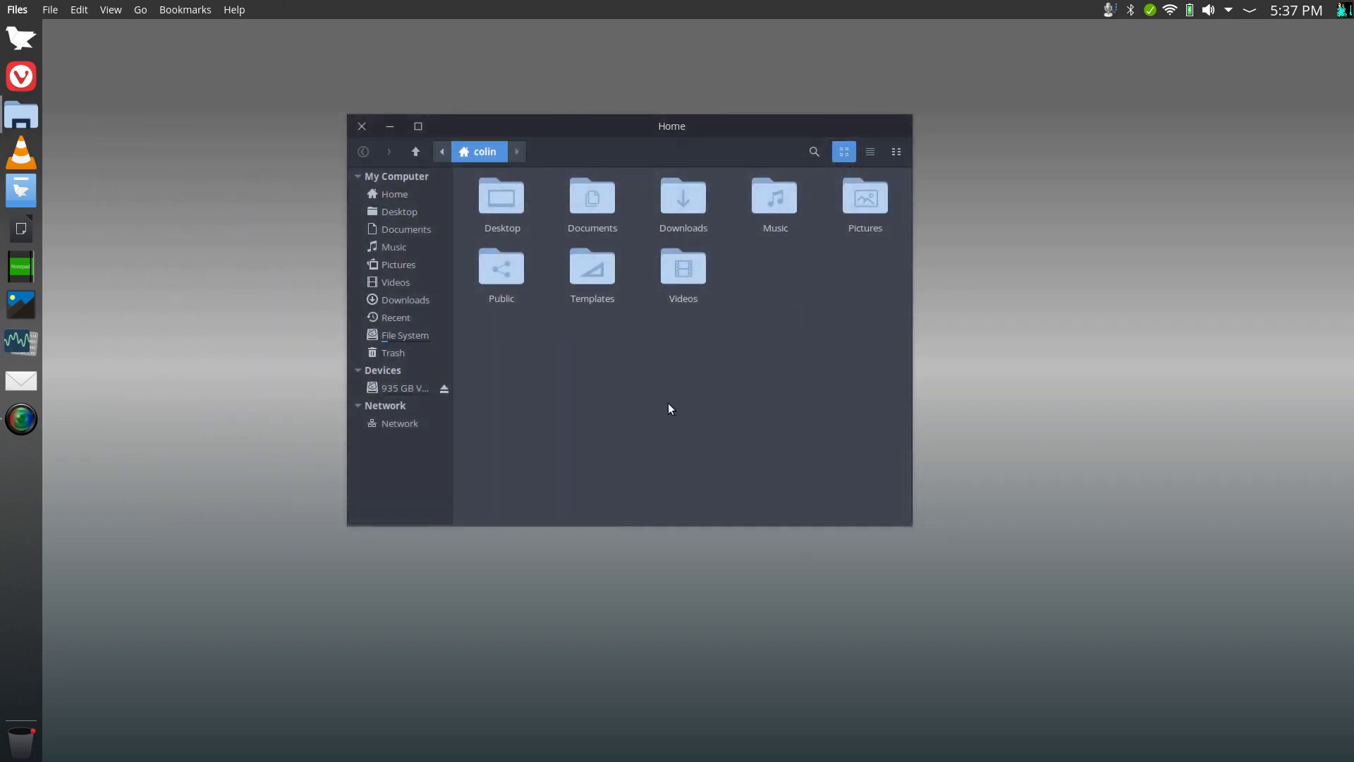
click(402, 388)
right_click(655, 341)
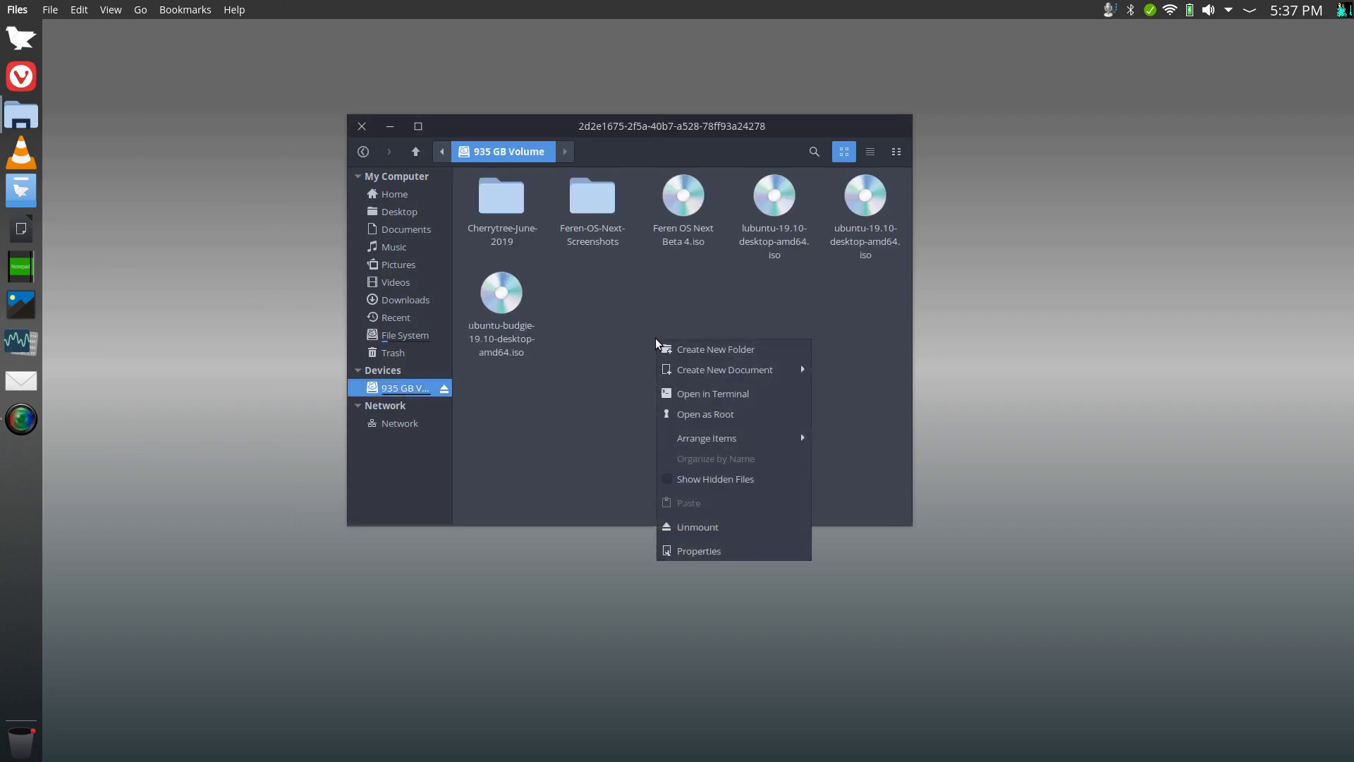
click(589, 341)
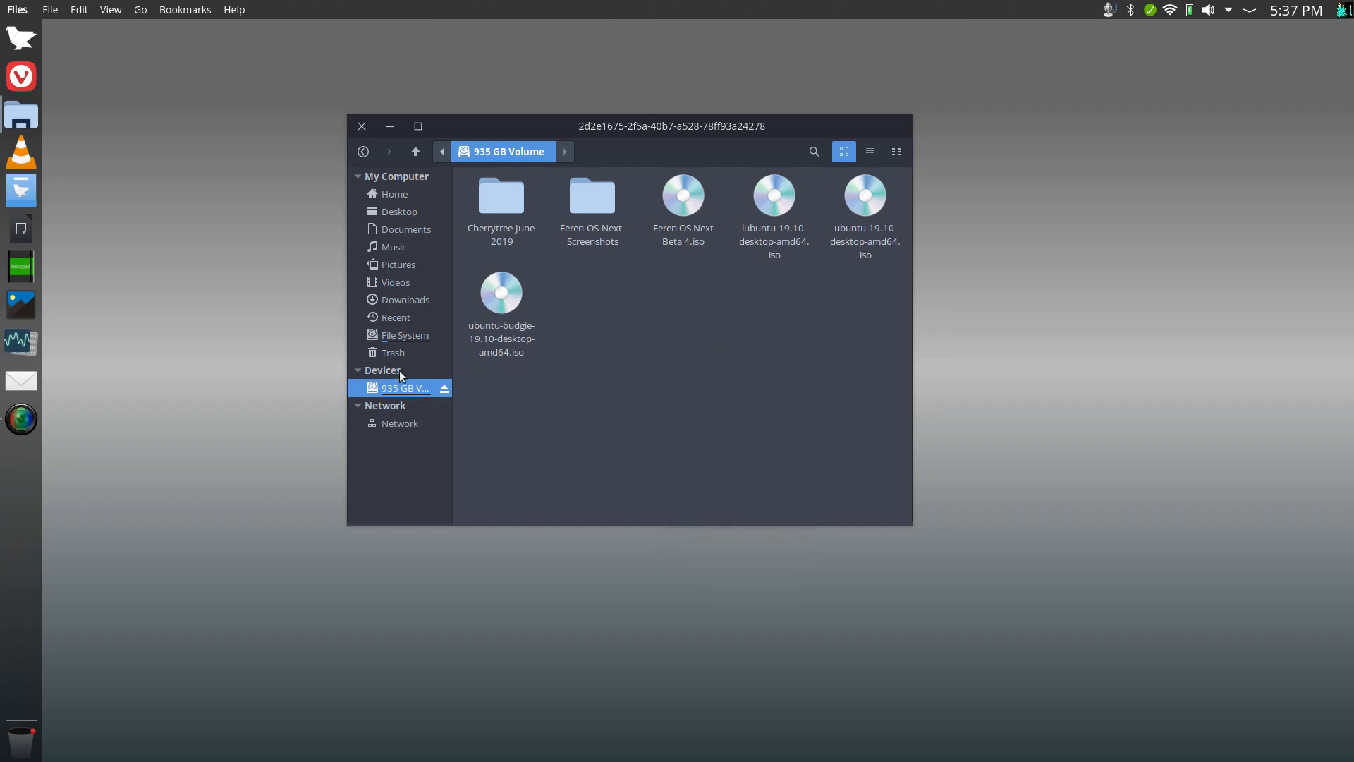
- Open the media folder from File System as root and move the elevated window up beside the original one
click(392, 340)
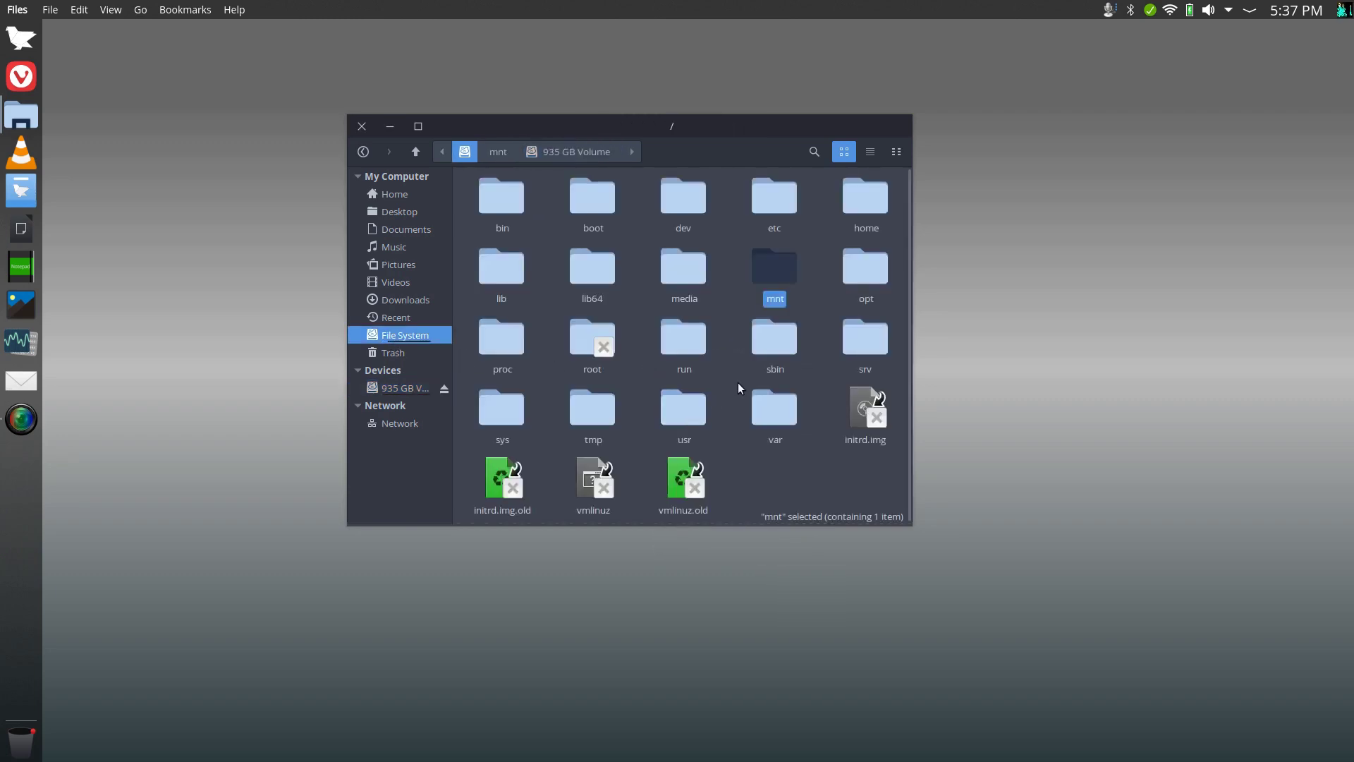
right_click(677, 266)
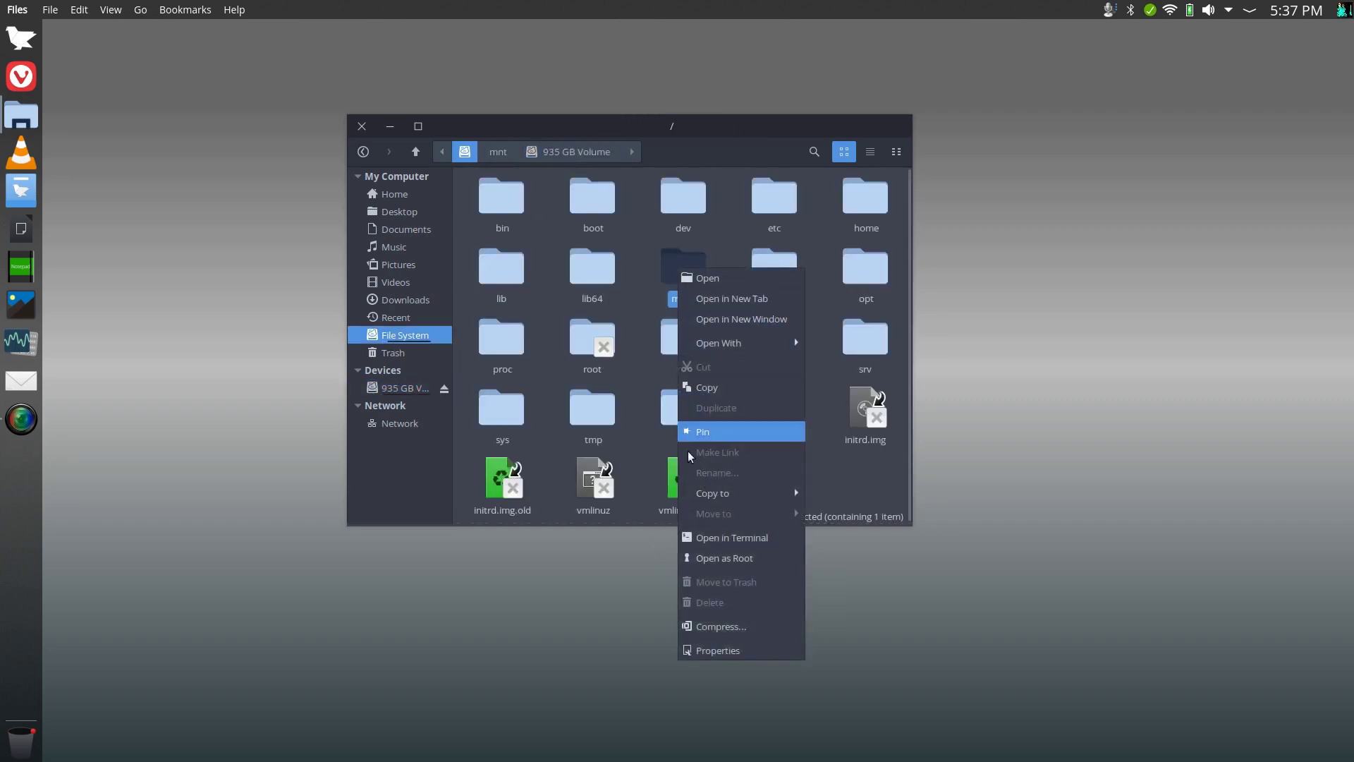
key(Return)
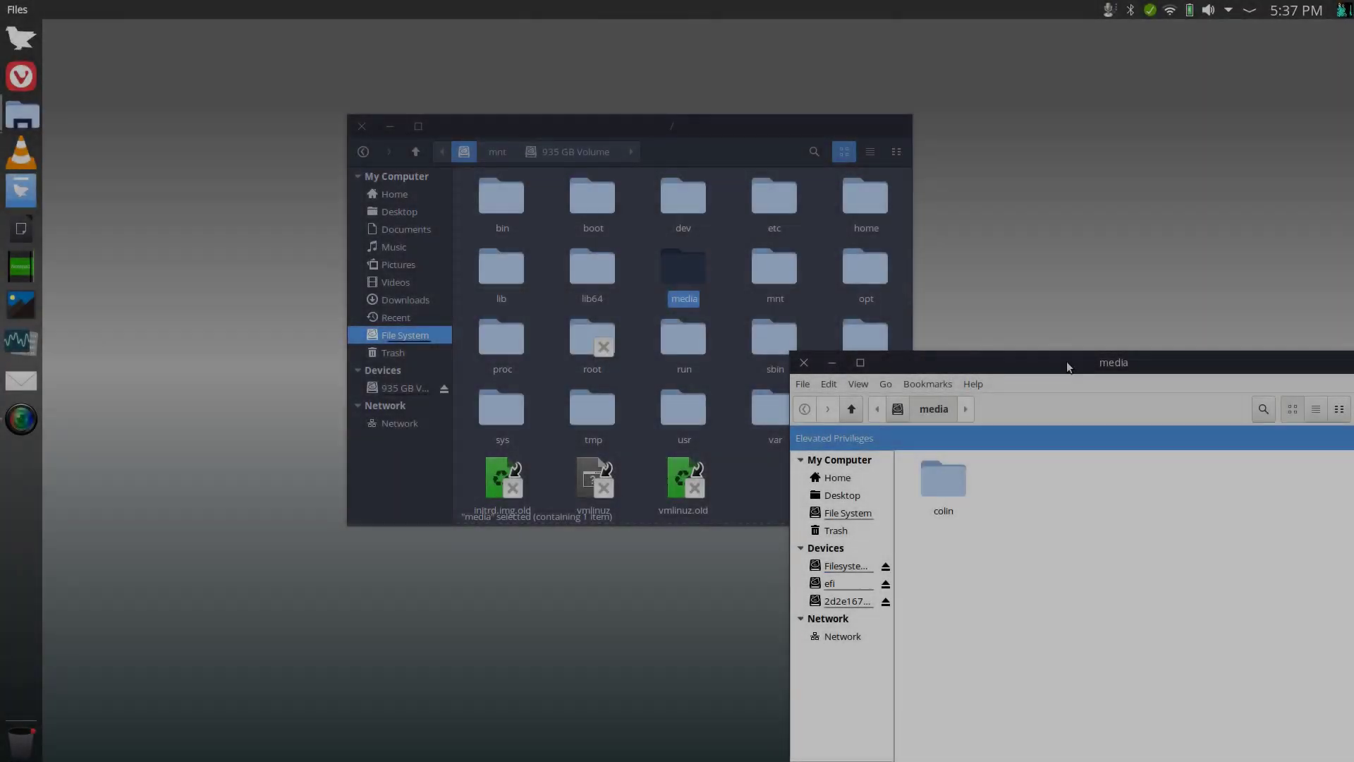
drag(1066, 361, 884, 159)
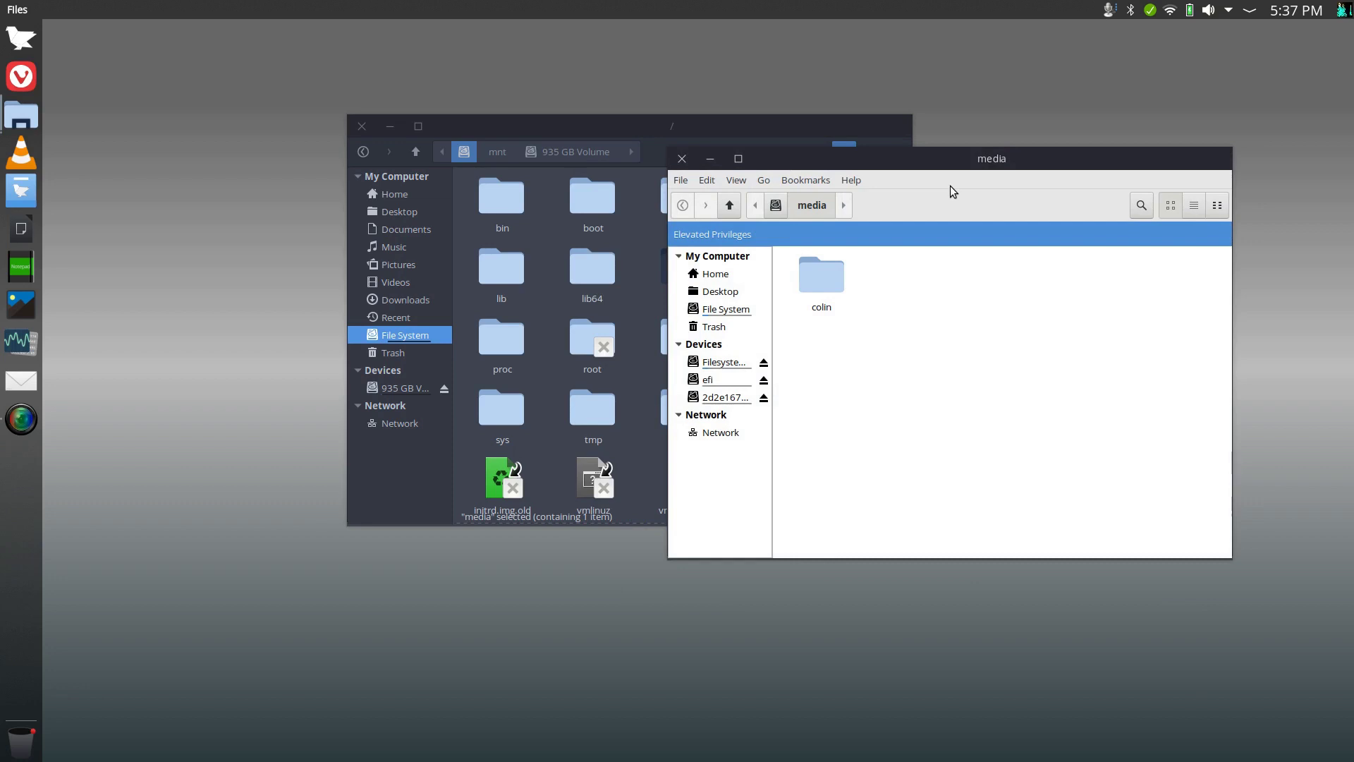
- Browse the elevated window through the user folder in media, back to File System, and into the volume's folder under mnt
double_click(822, 277)
click(727, 363)
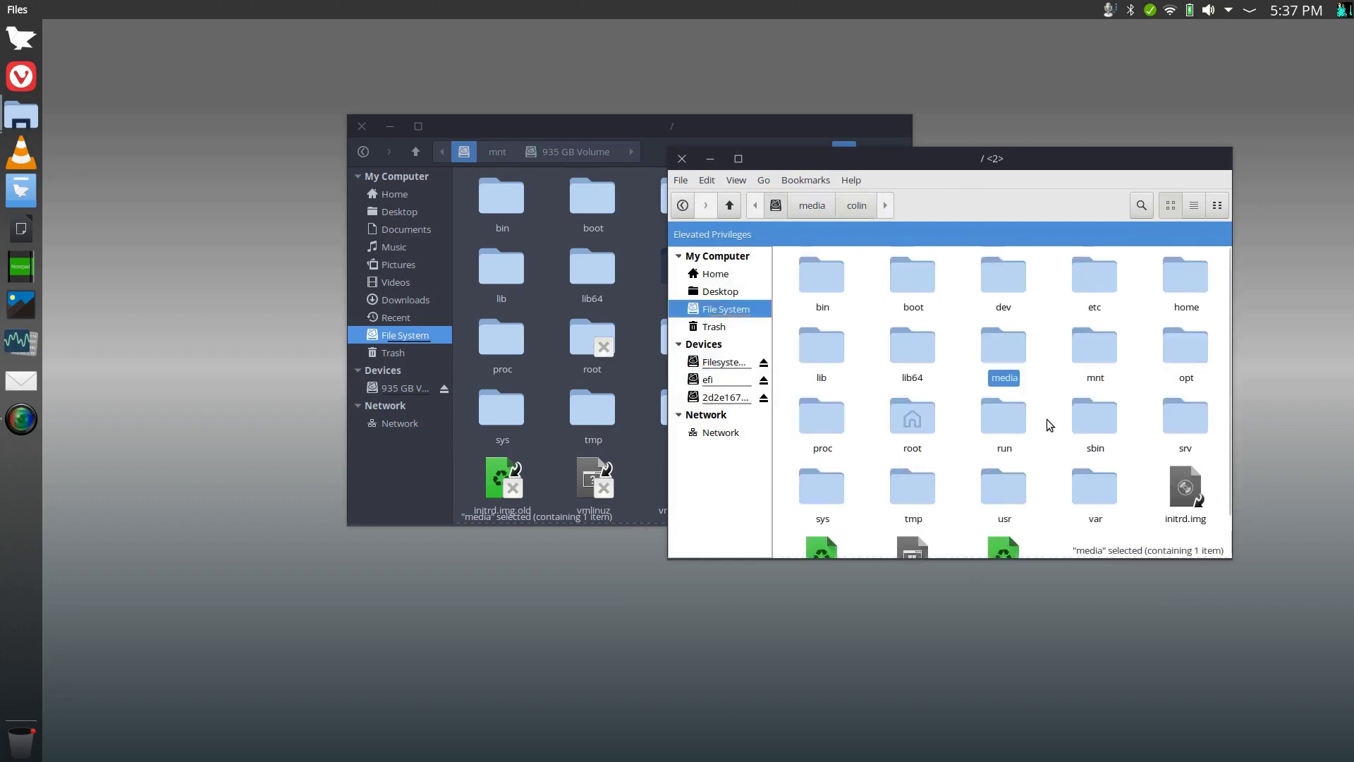
double_click(1095, 356)
double_click(819, 282)
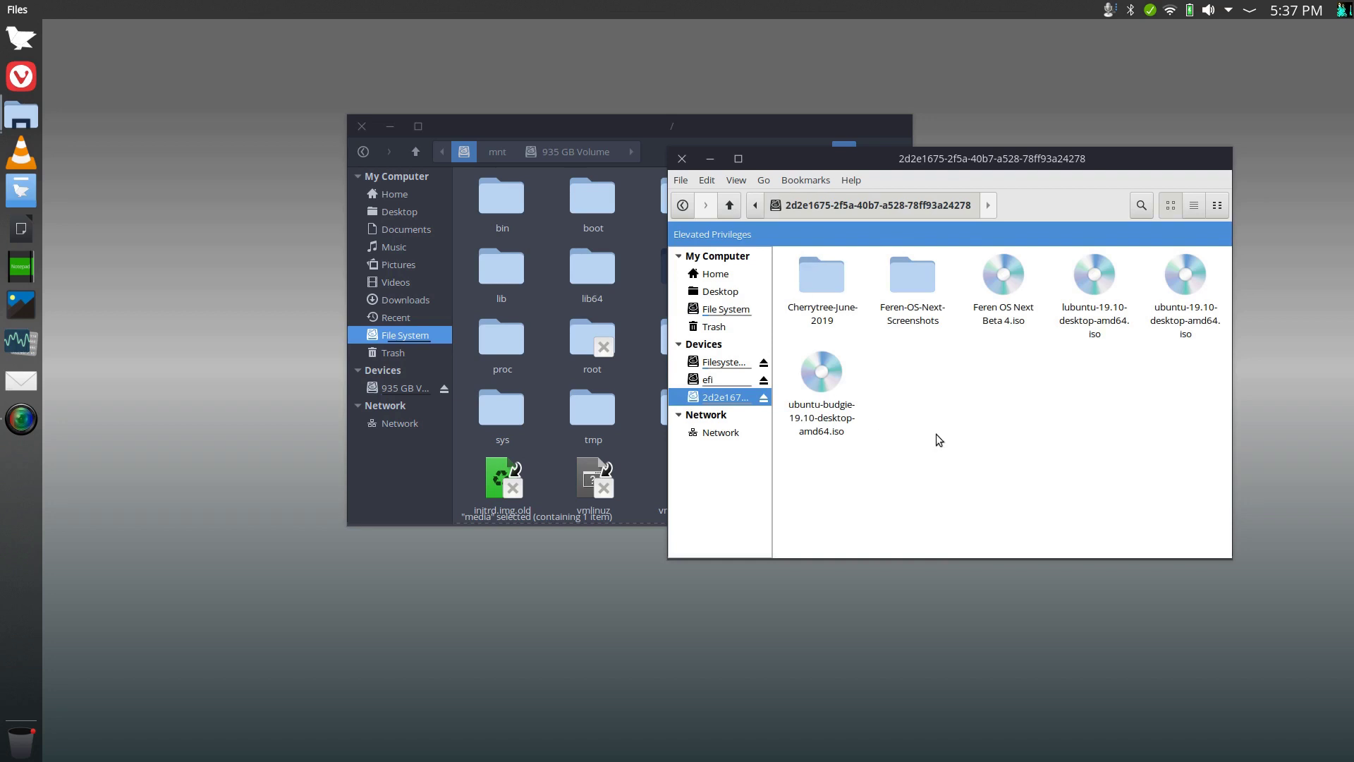
- Open the properties of the mounted volume's folder, examine its owner and group permissions, and close the dialog
right_click(921, 395)
click(970, 540)
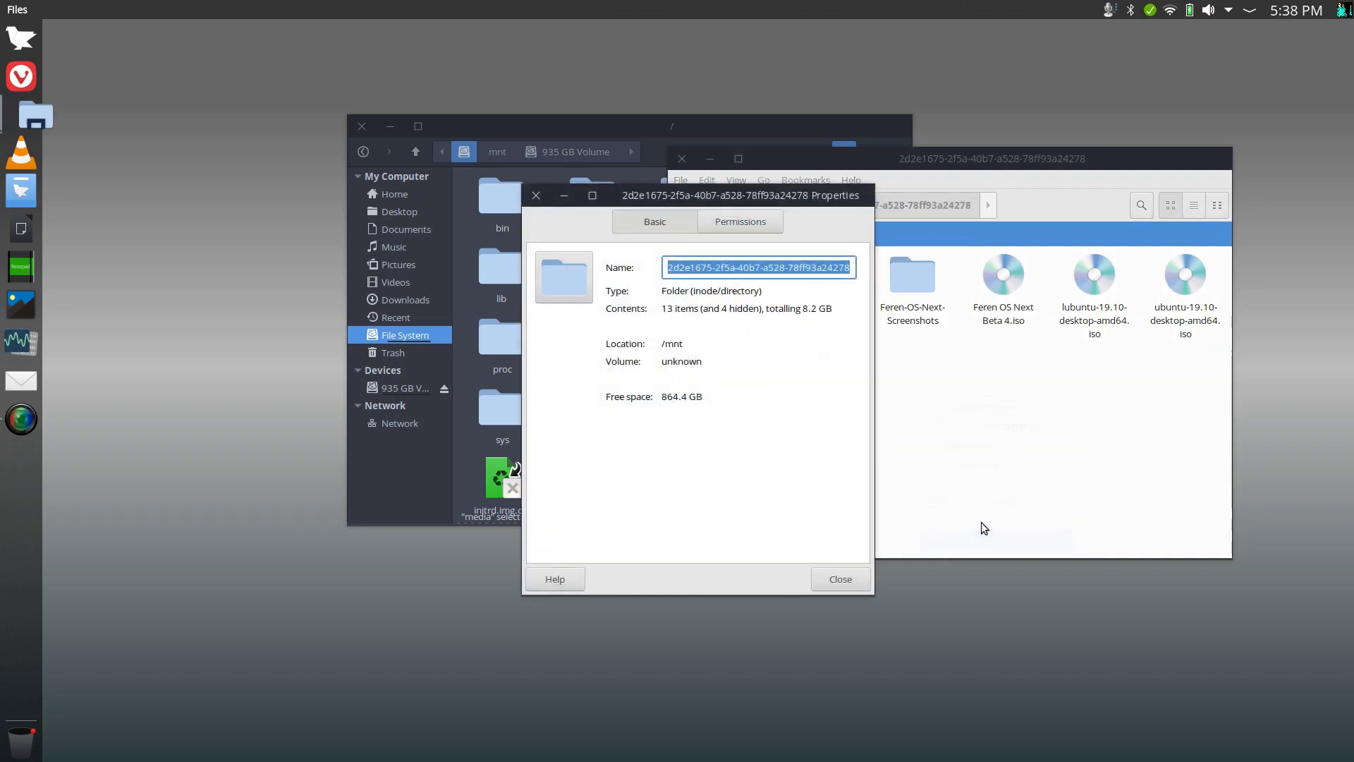
click(752, 224)
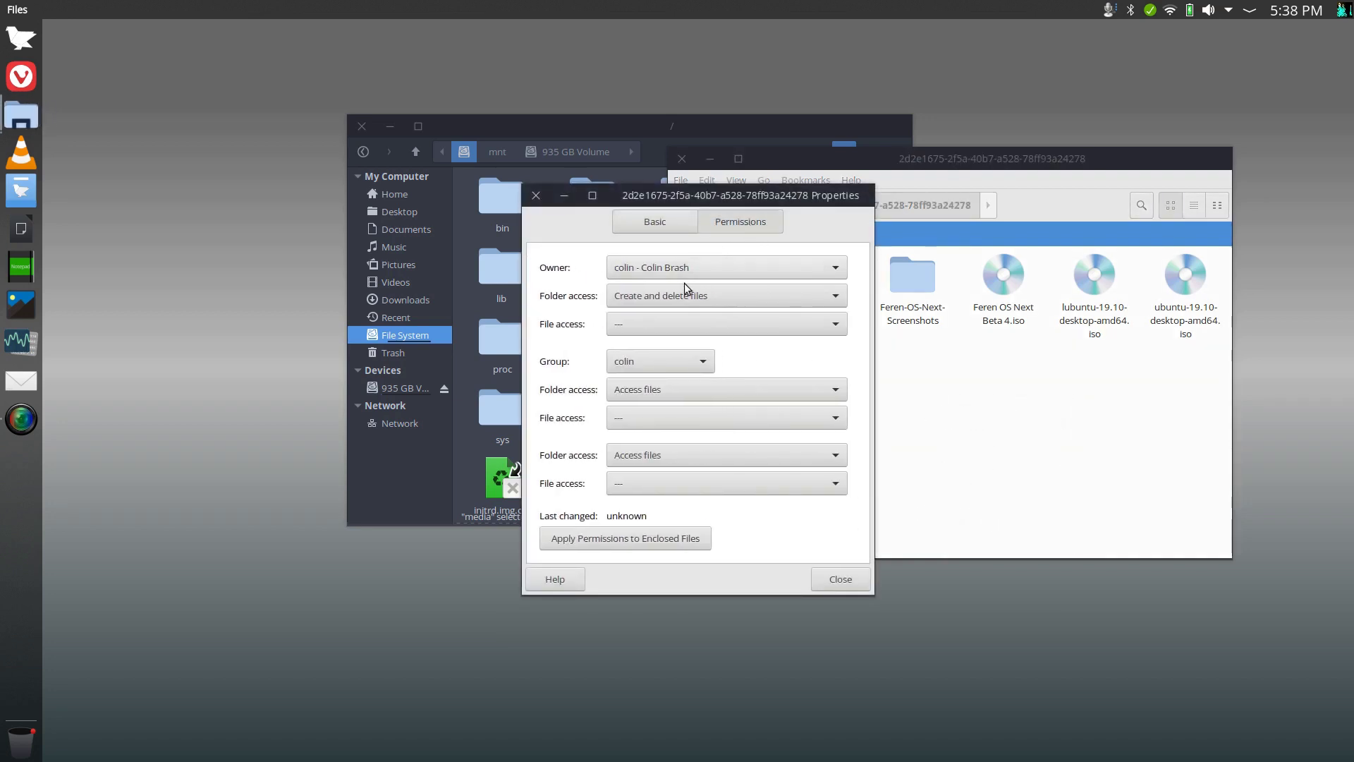
click(839, 580)
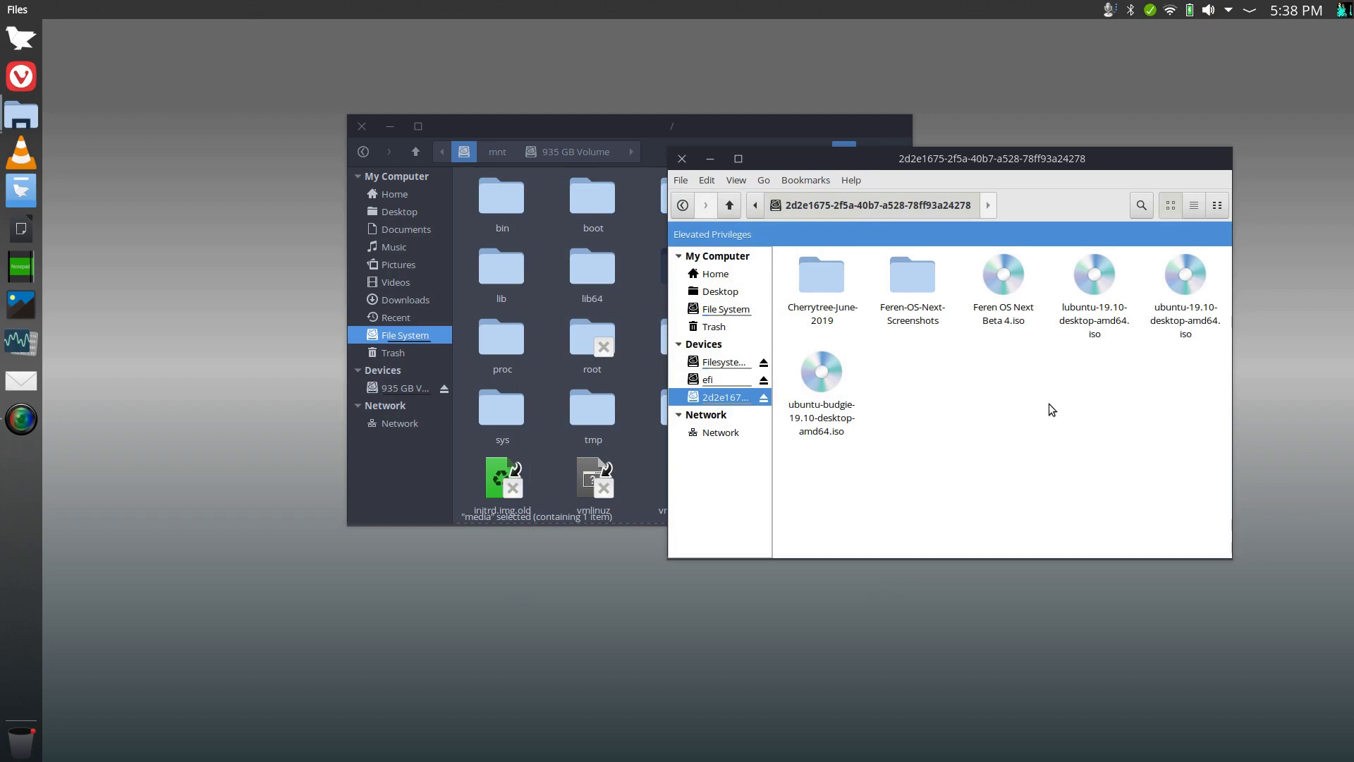
- Close the elevated file window and look over the File and Edit commands of the remaining Files window
click(682, 159)
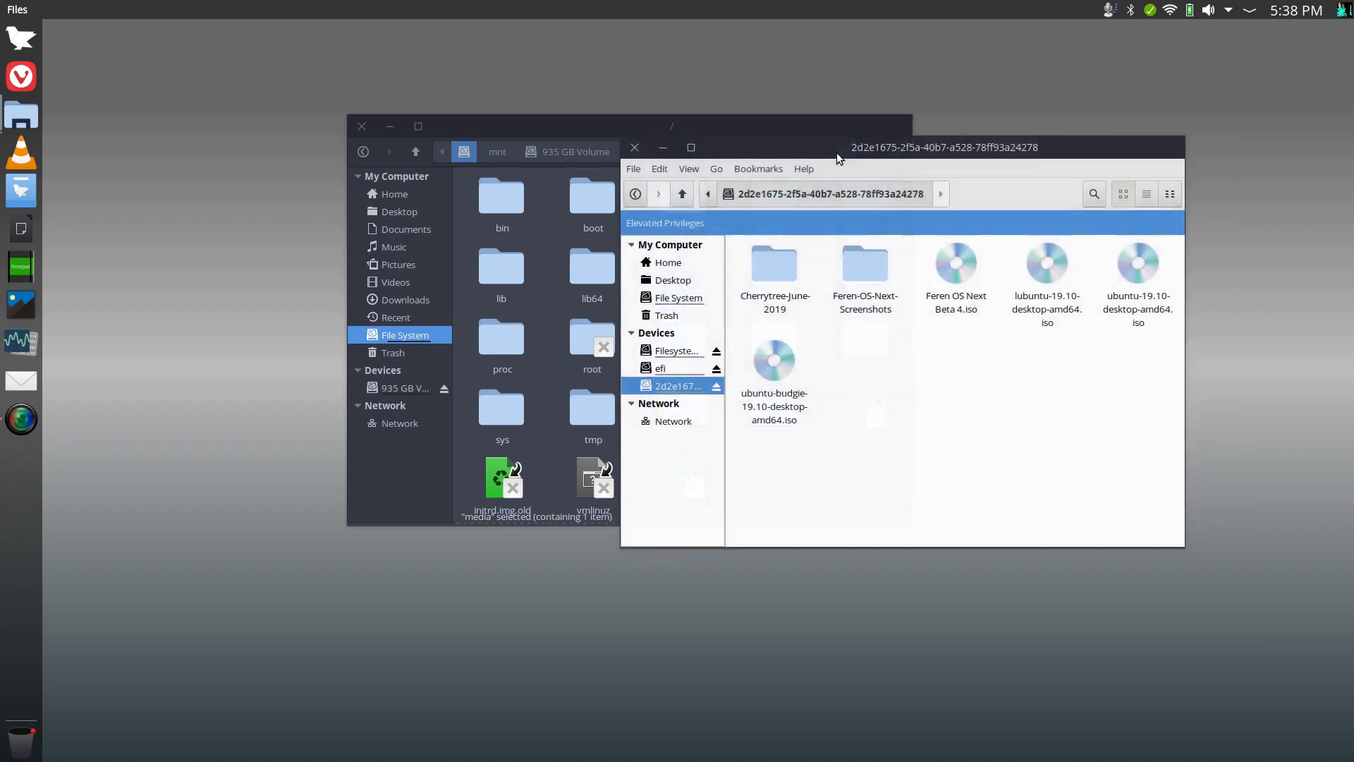
click(634, 147)
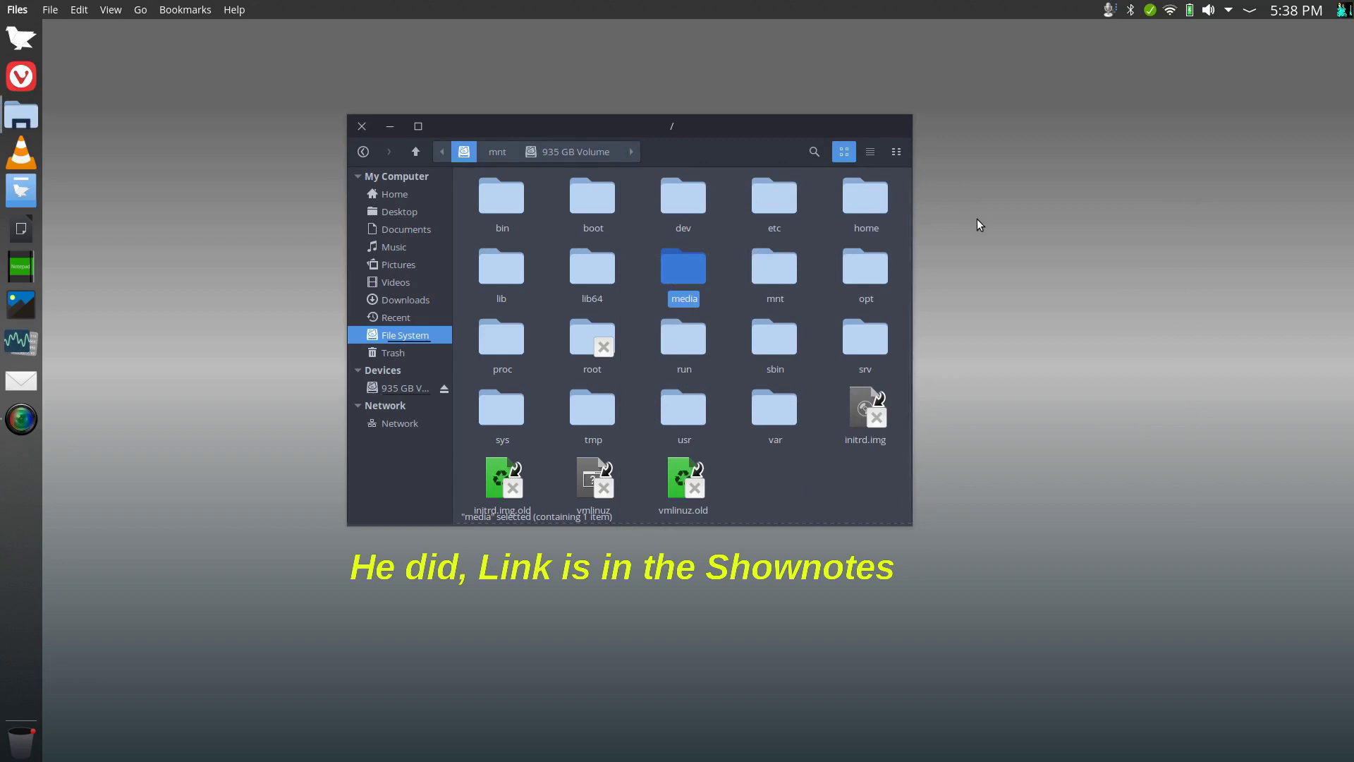
click(47, 10)
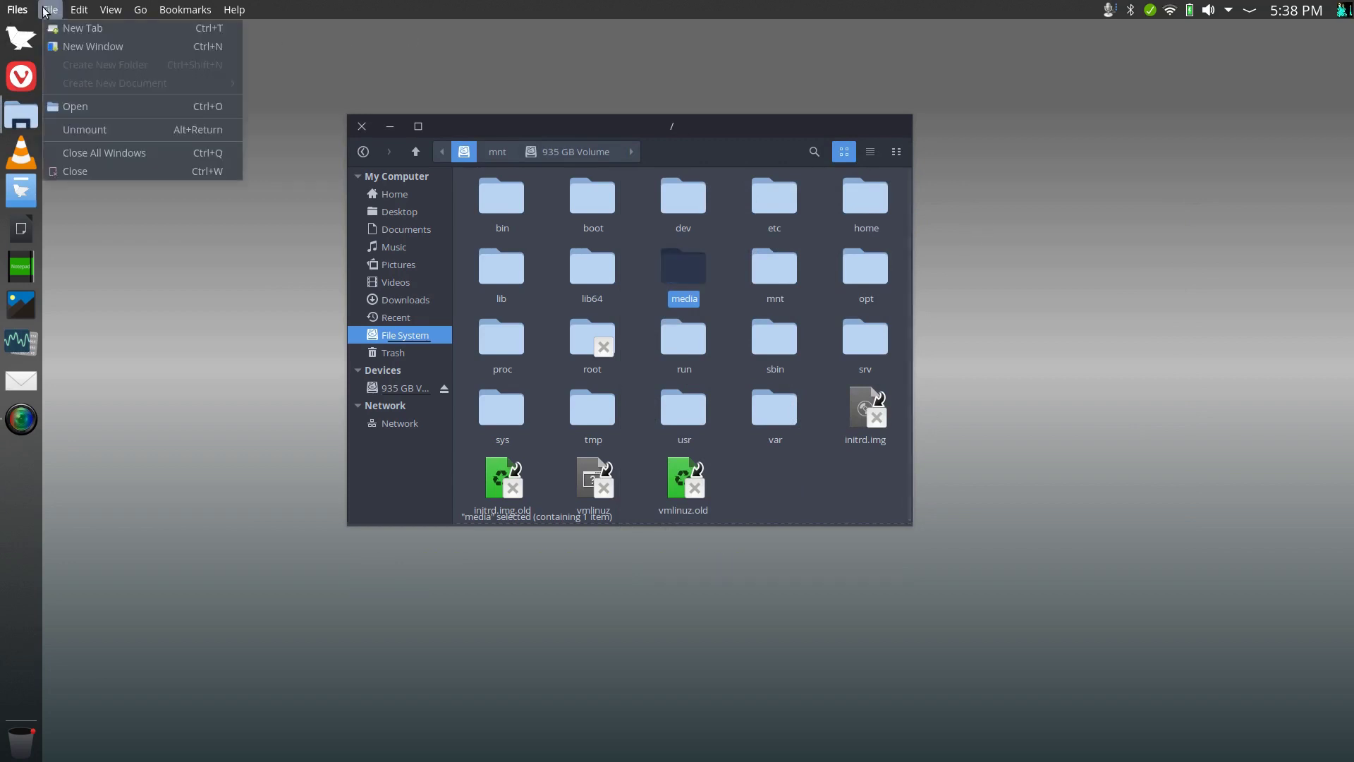
mouse_move(79, 10)
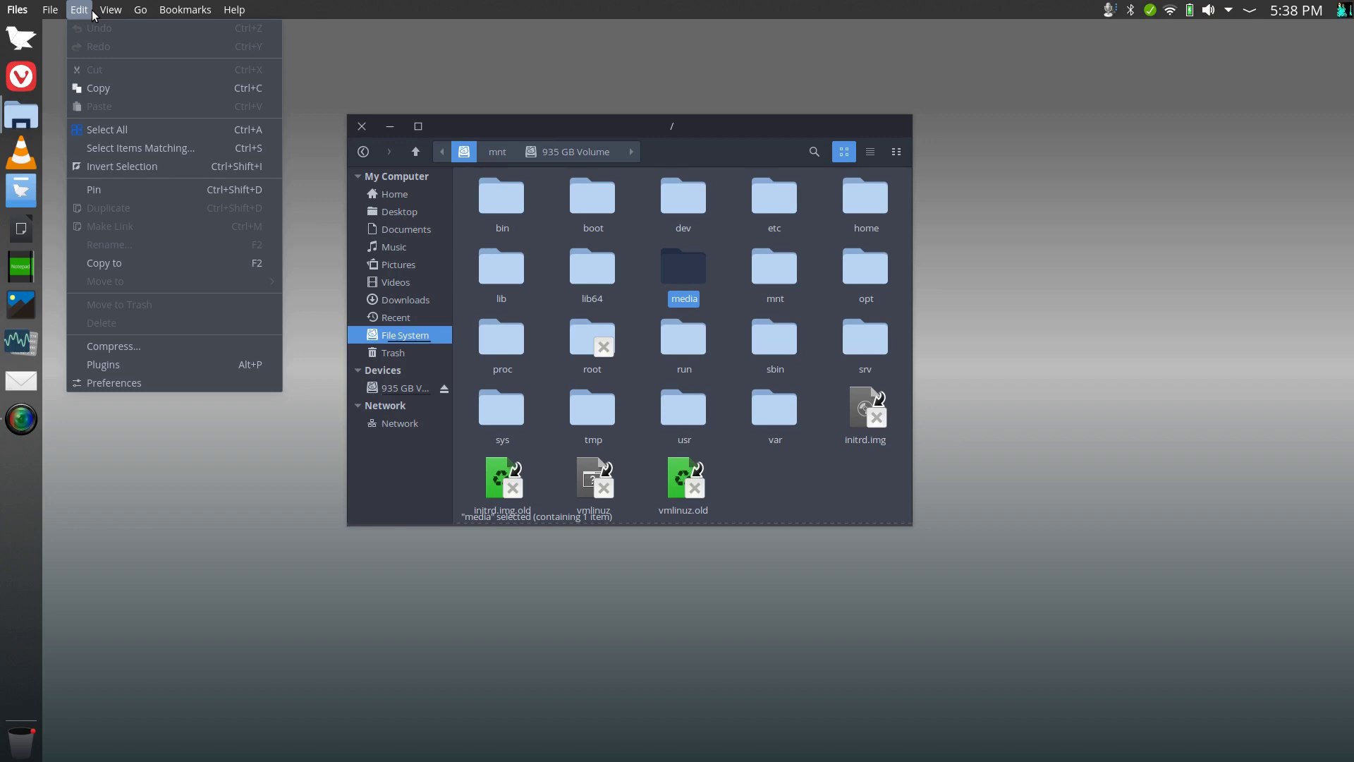
- Launch the Feren Theme Colouriser, view the existing theme colourisations available to apply for Plasma, and cancel
key(super)
text(colo)
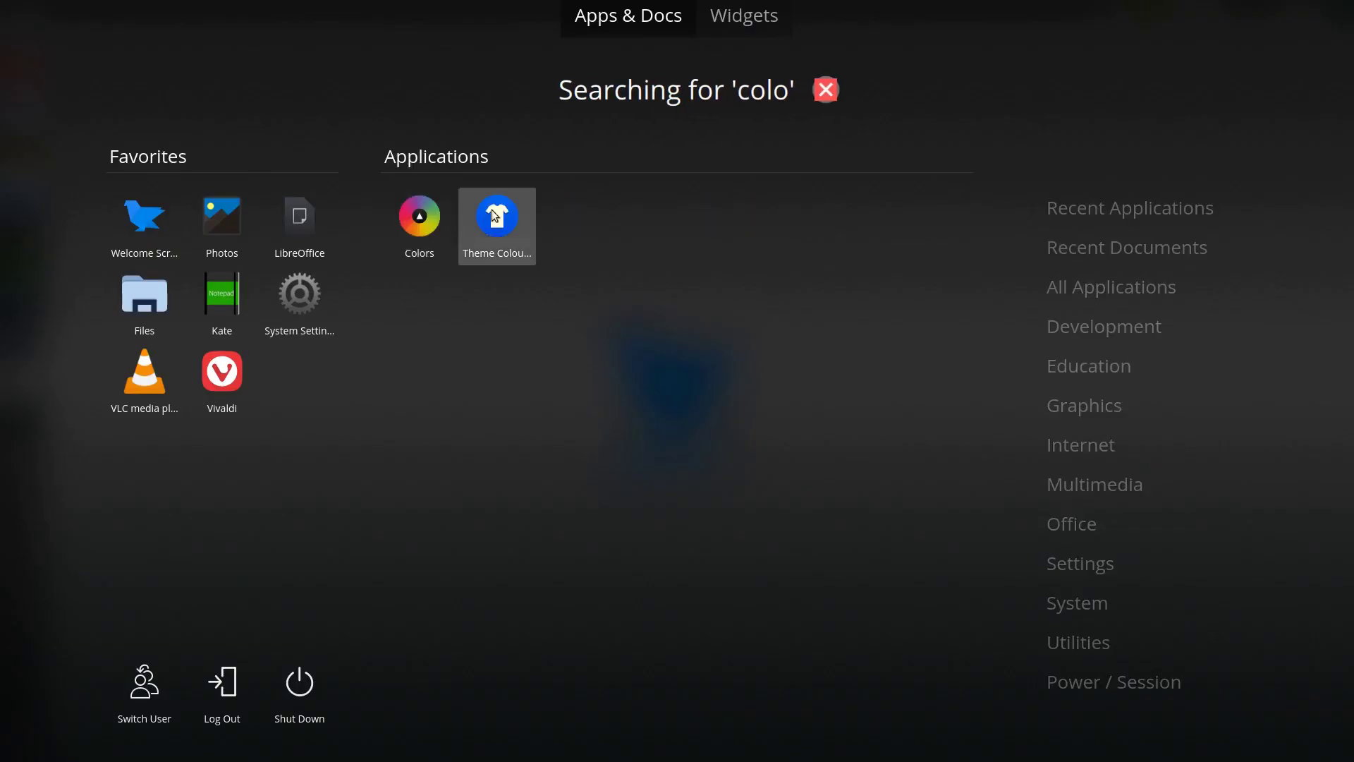
click(492, 209)
click(671, 412)
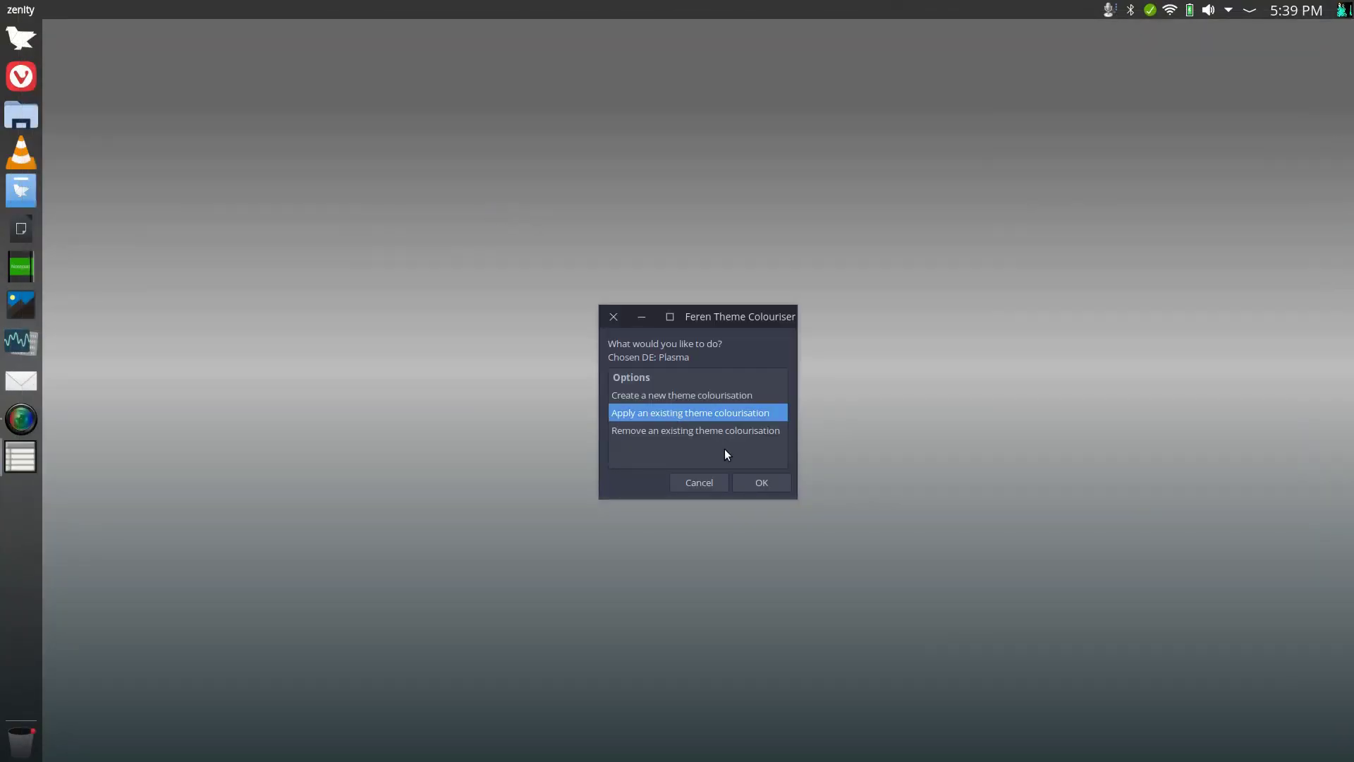
click(758, 481)
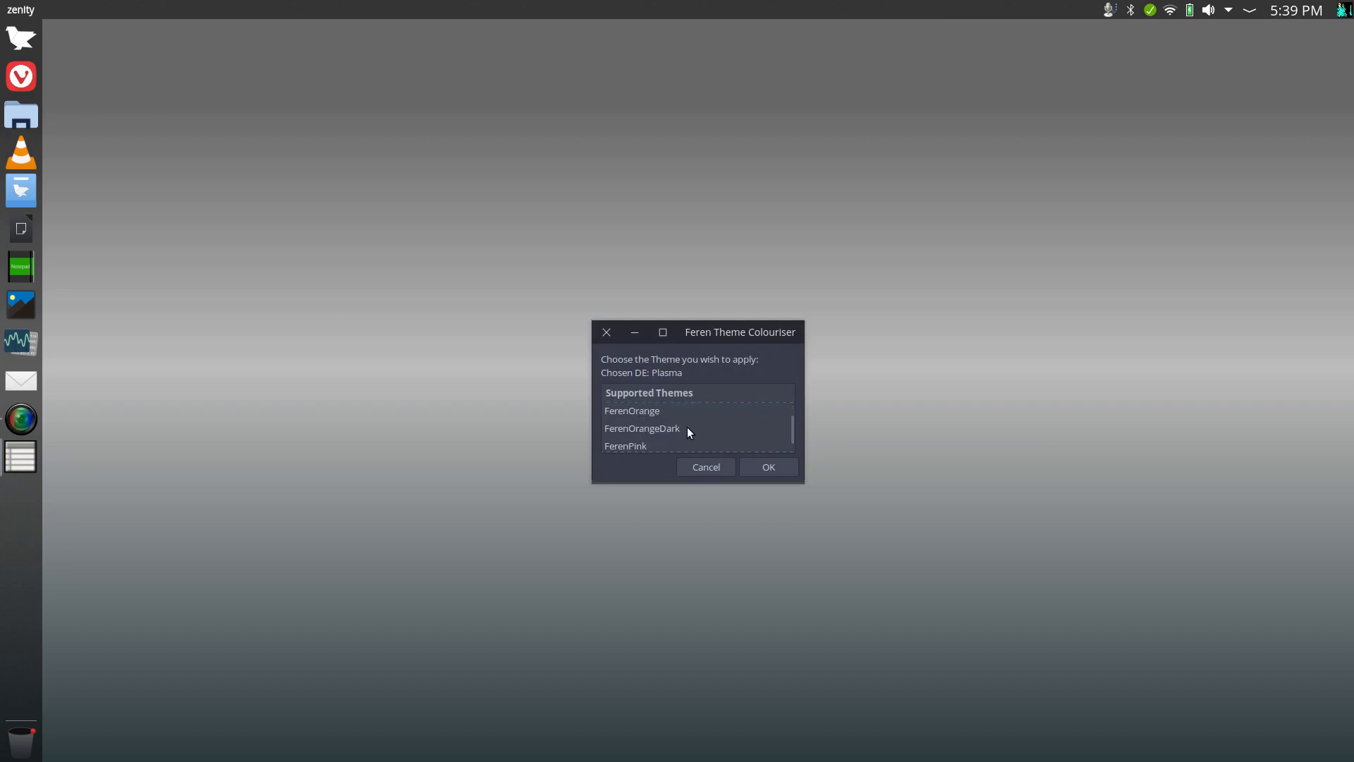
click(706, 466)
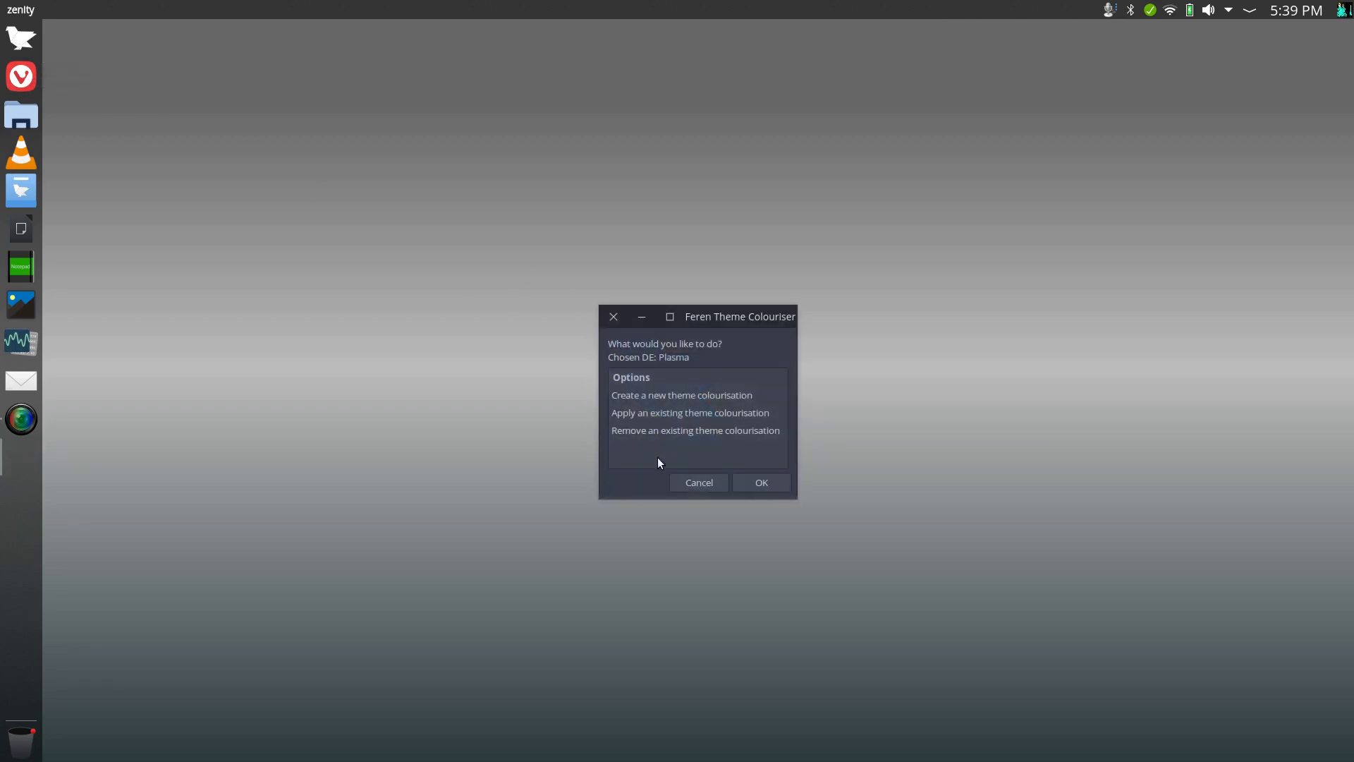
click(676, 479)
- Open the Colors settings module, browse the available colour schemes, and cancel both it and the remaining Theme Colouriser dialog
key(super)
text(colo)
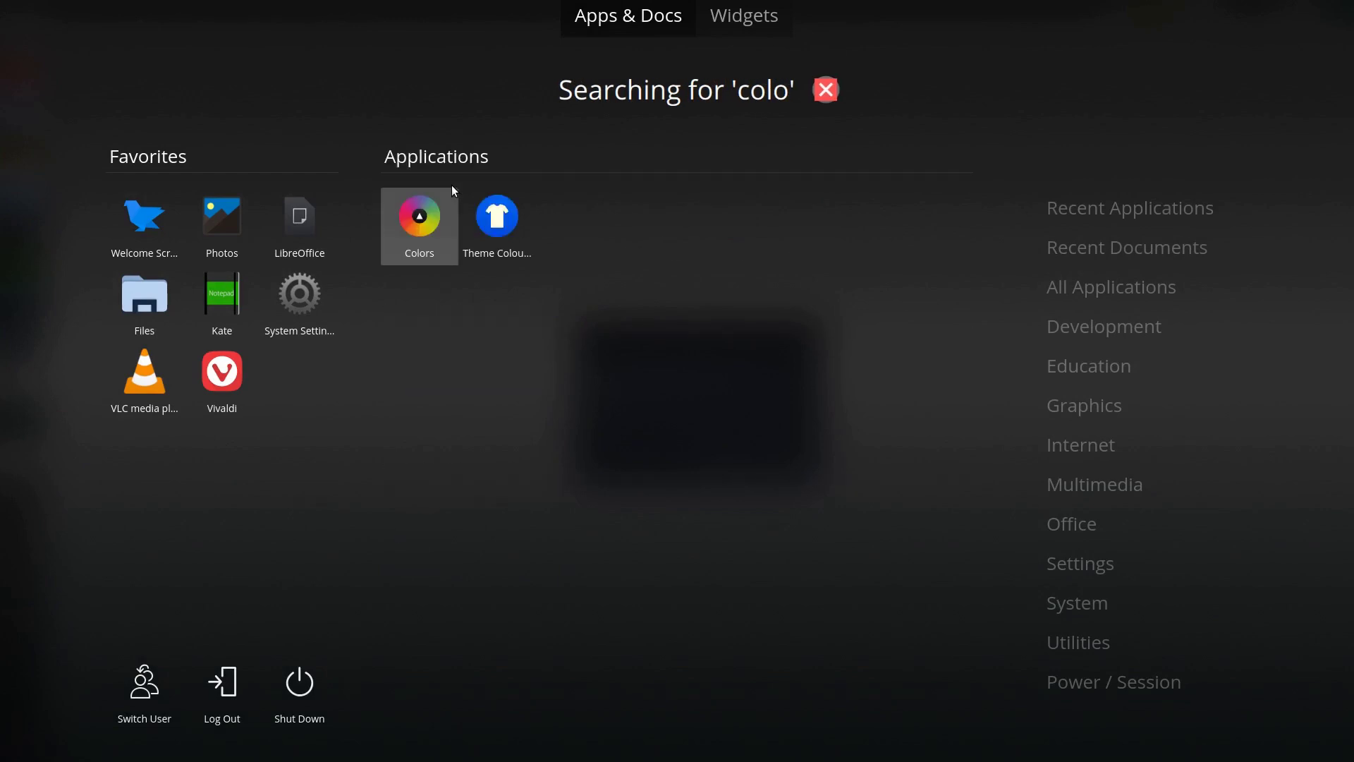
key(Return)
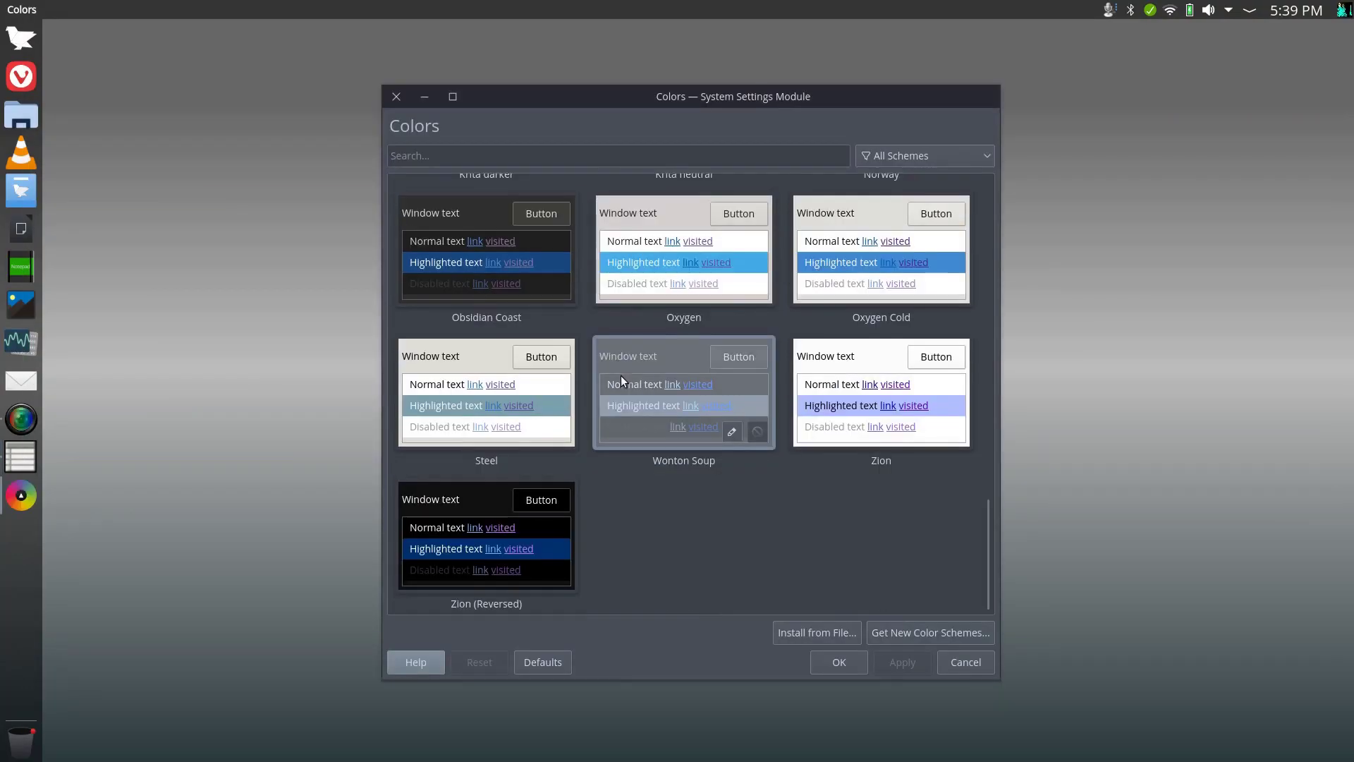
scroll(620, 375, down, 5)
scroll(622, 378, up, 3)
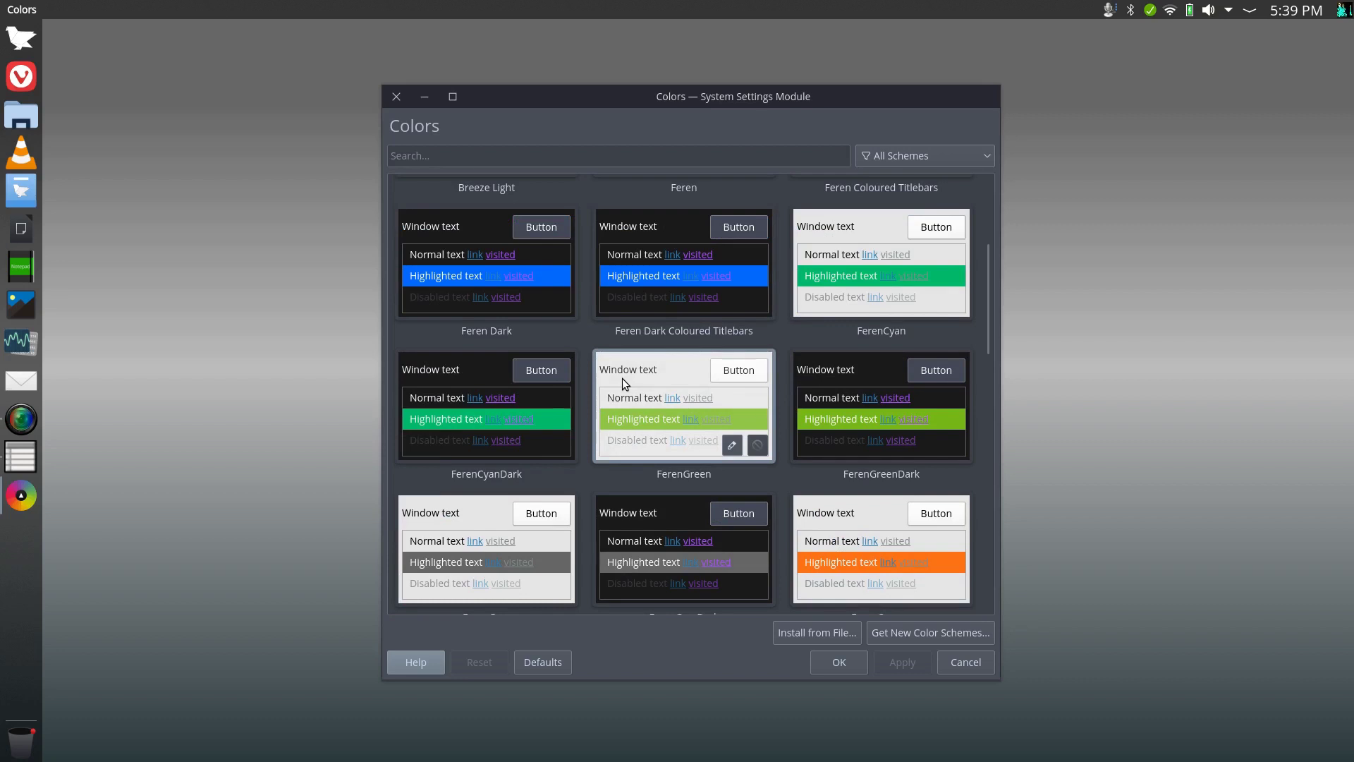
scroll(498, 346, up, 3)
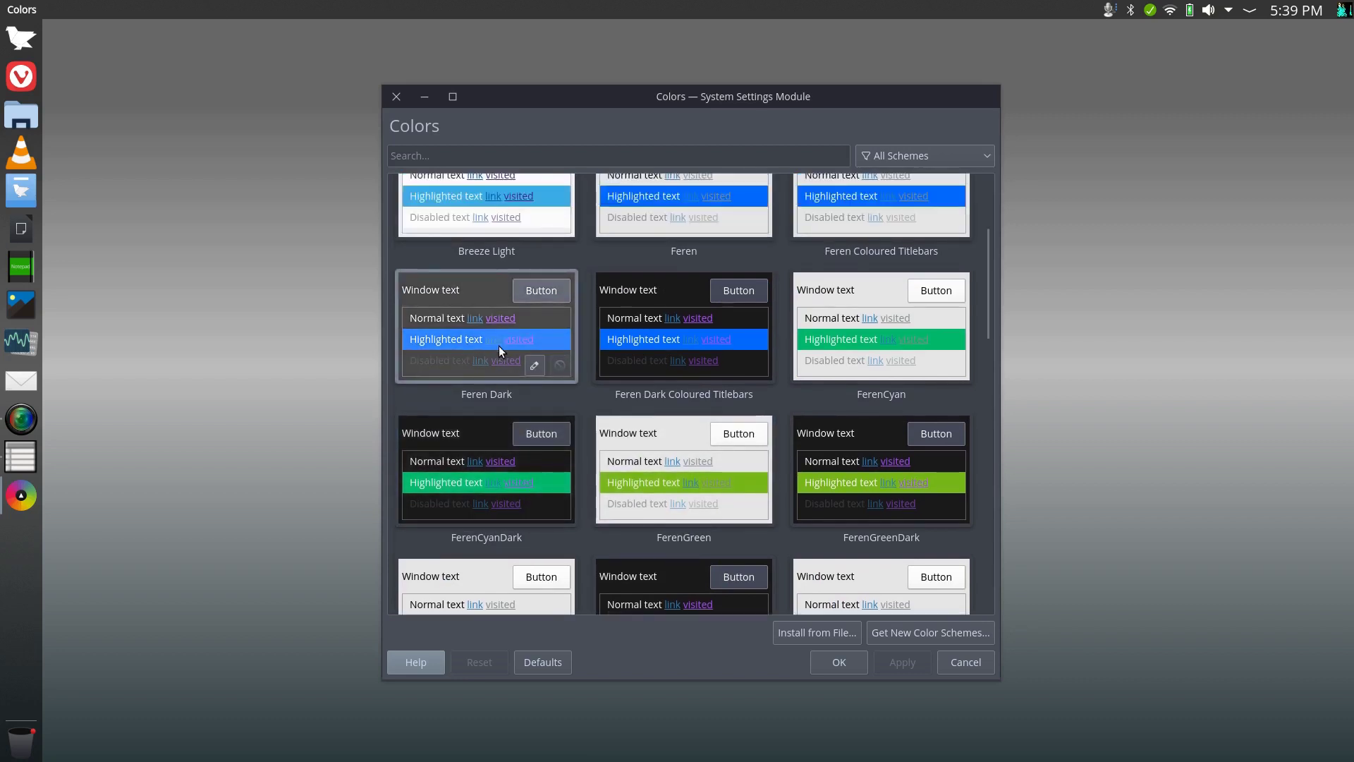
click(976, 664)
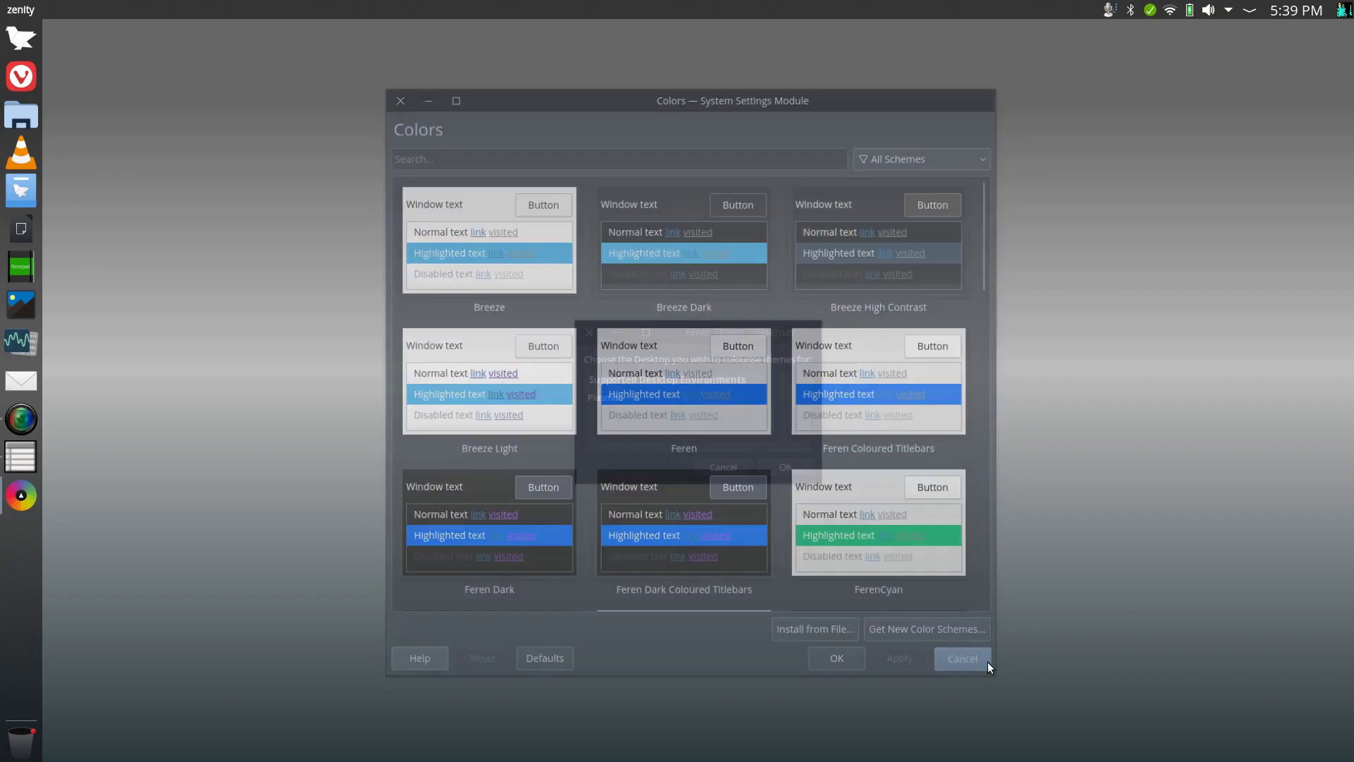
click(716, 465)
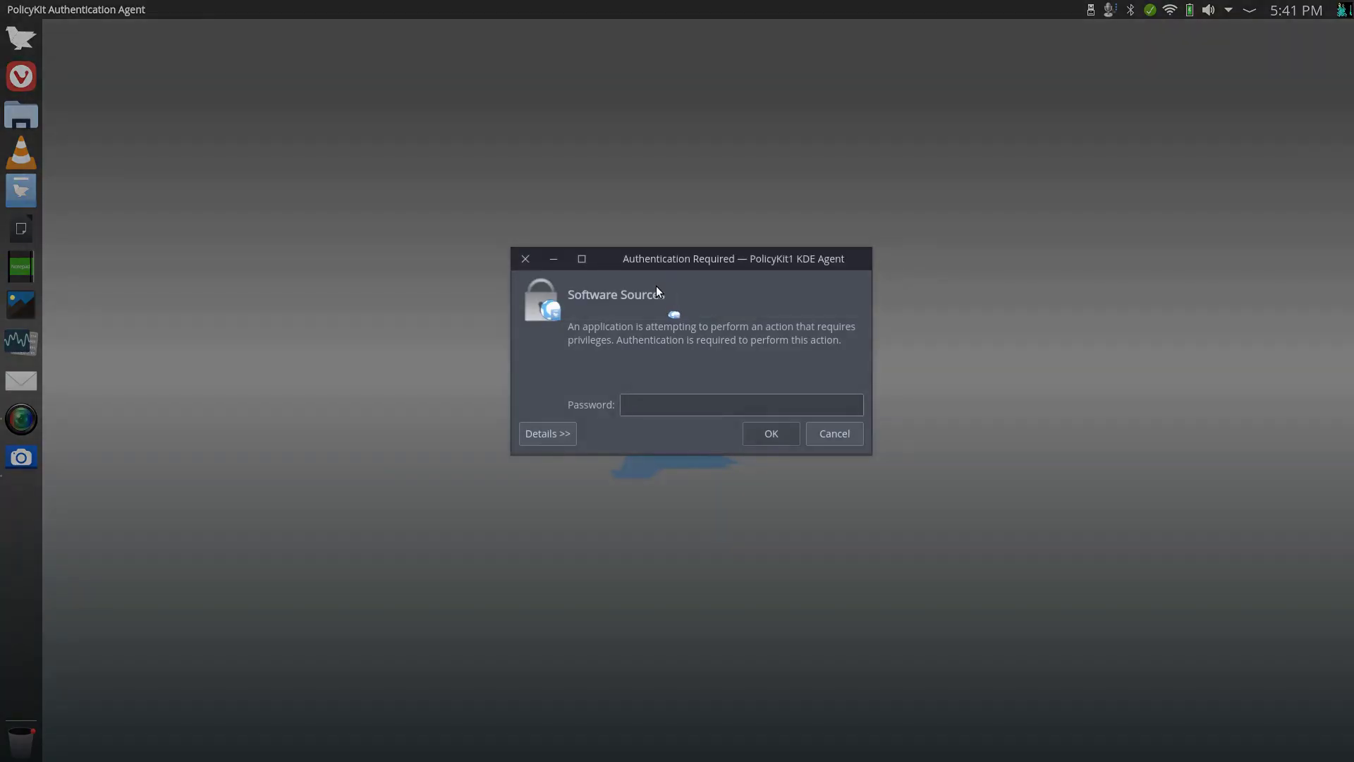
- Enter the account password to authorize Software Sources
text(***)
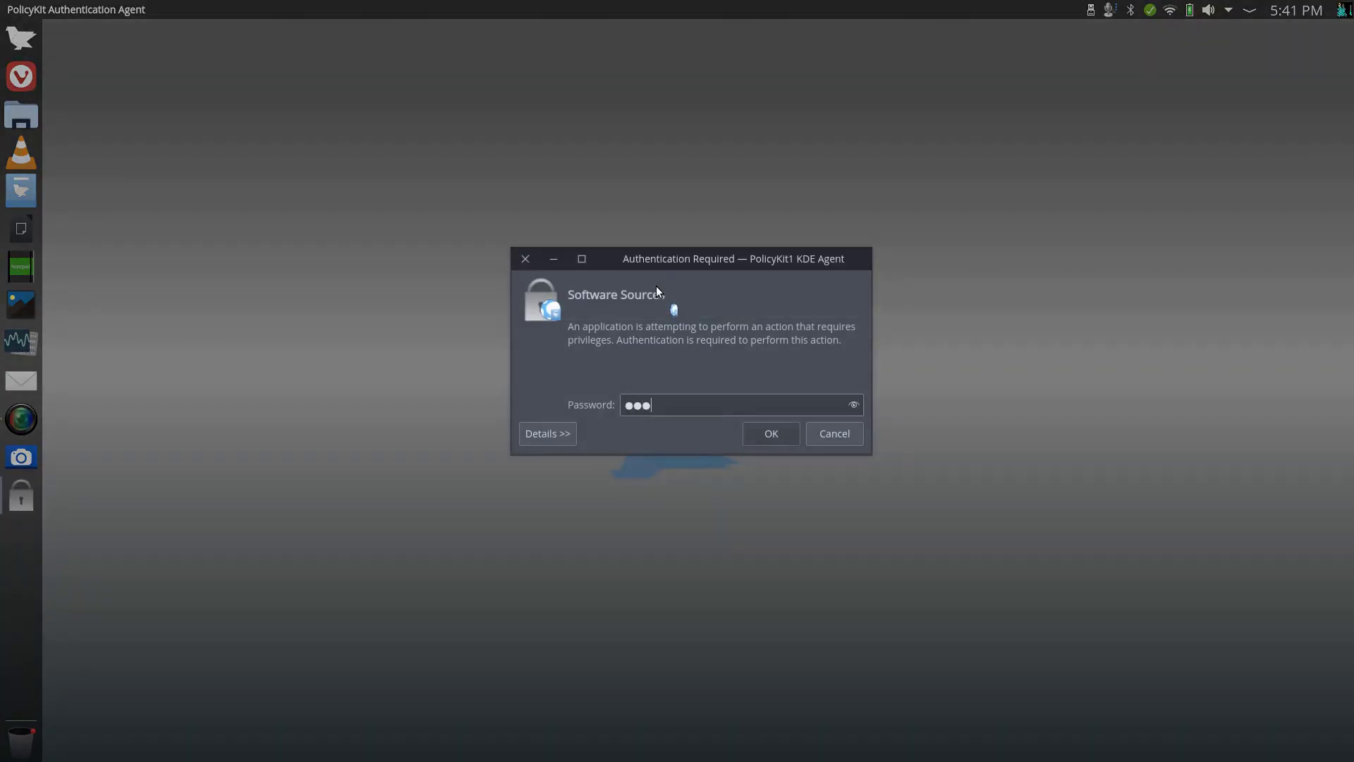
text(*****)
key(Return)
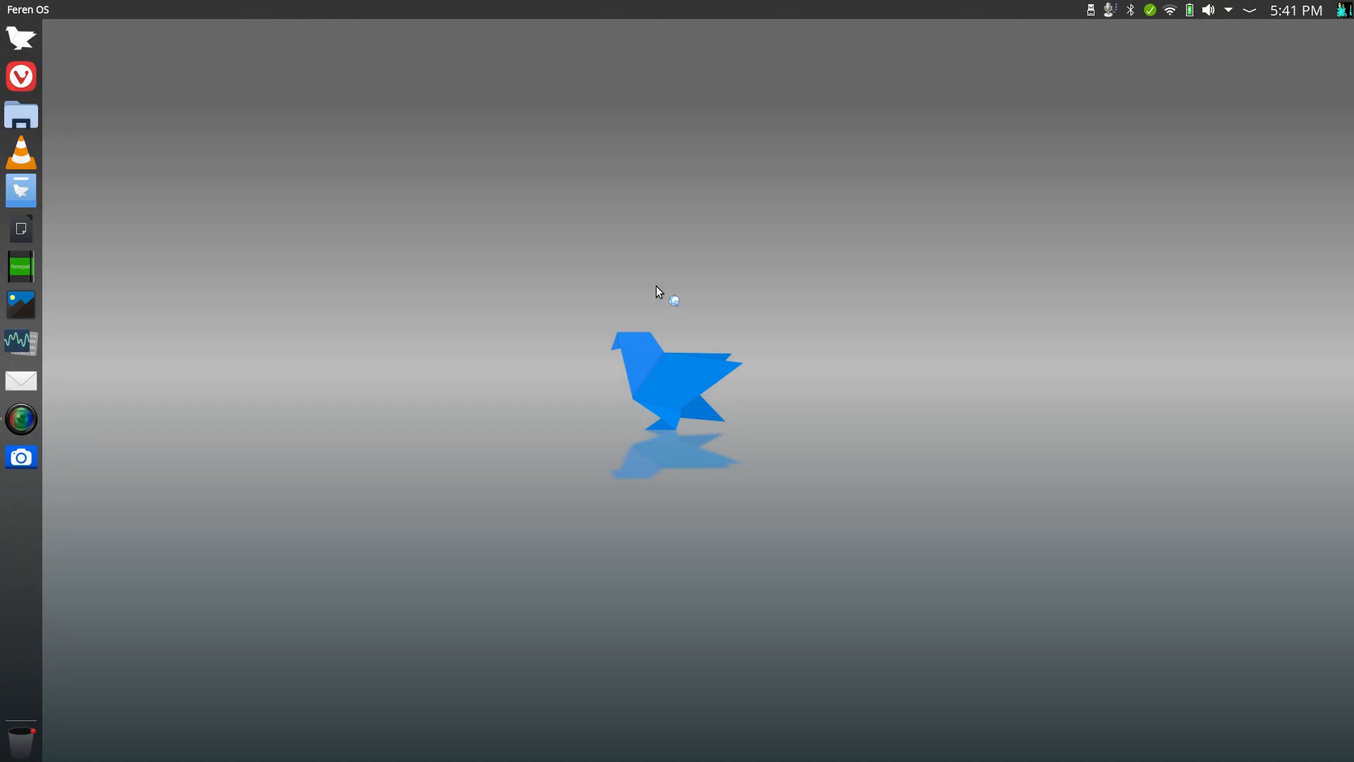
- Review the PPAs, additional repositories, authentication keys, maintenance options and official repositories in Software Sources, and move its window toward the desktop's centre
click(282, 104)
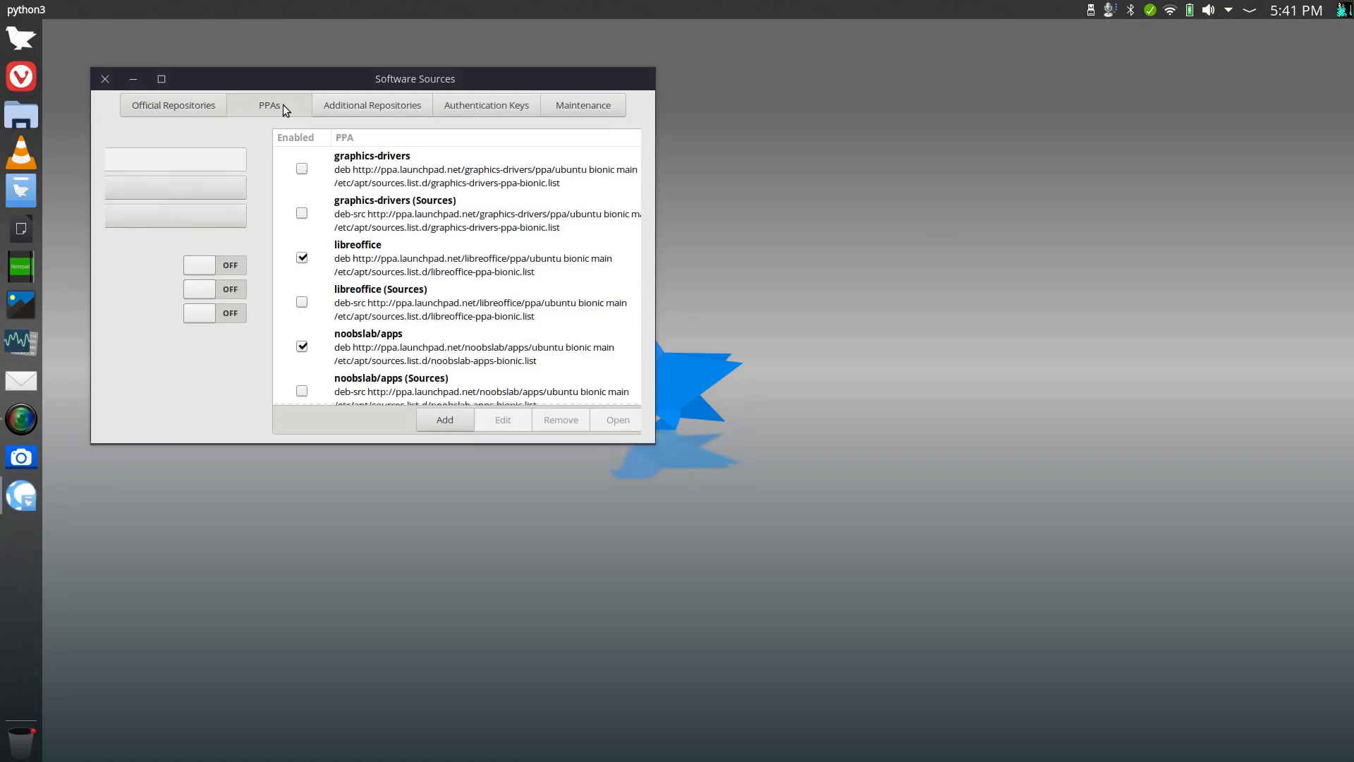
scroll(373, 240, down, 1)
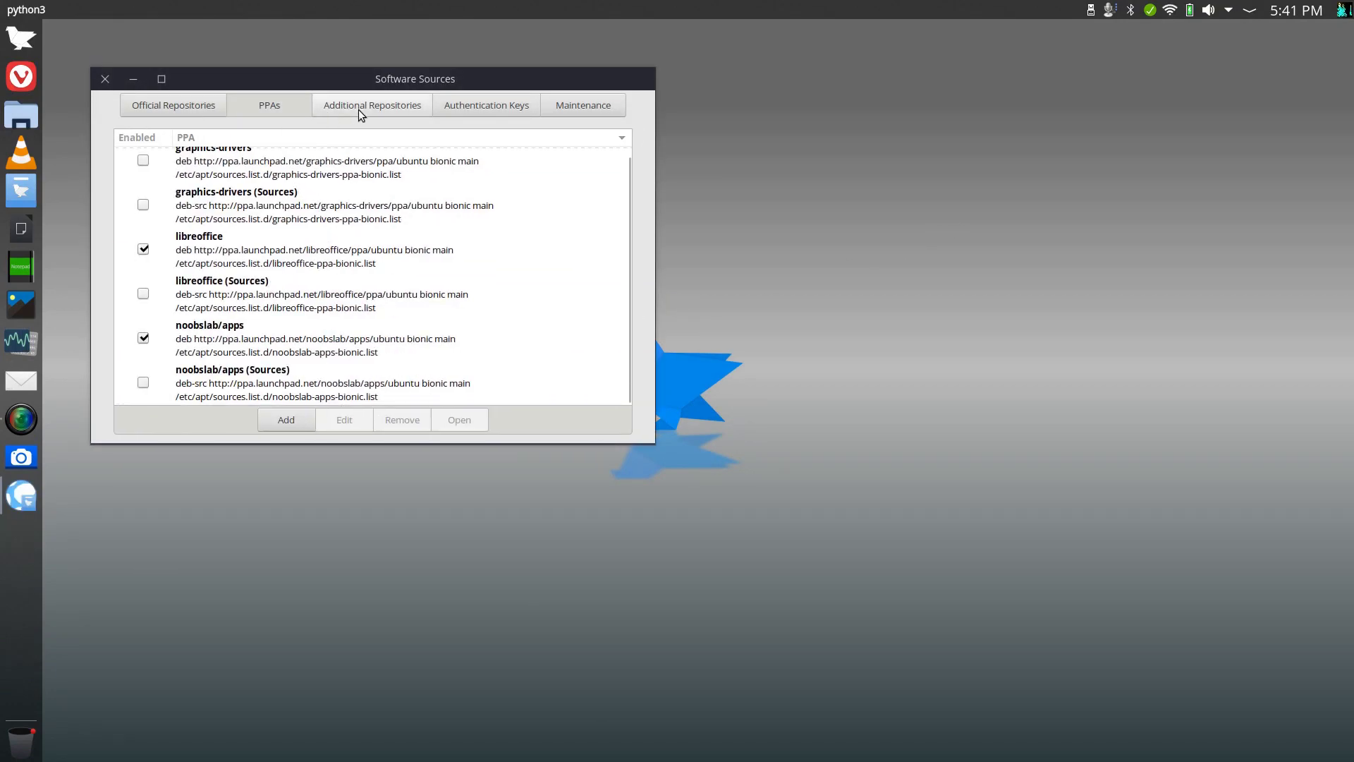
click(360, 108)
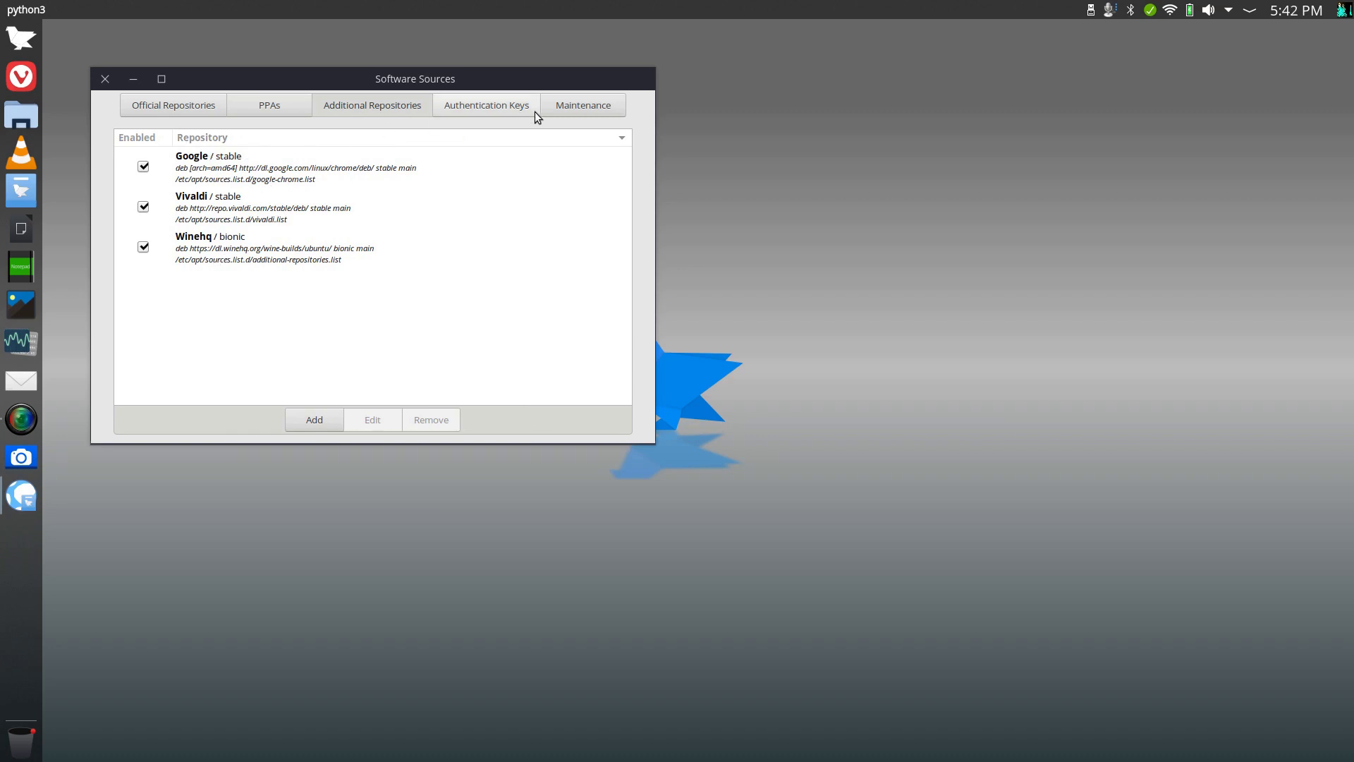
click(471, 110)
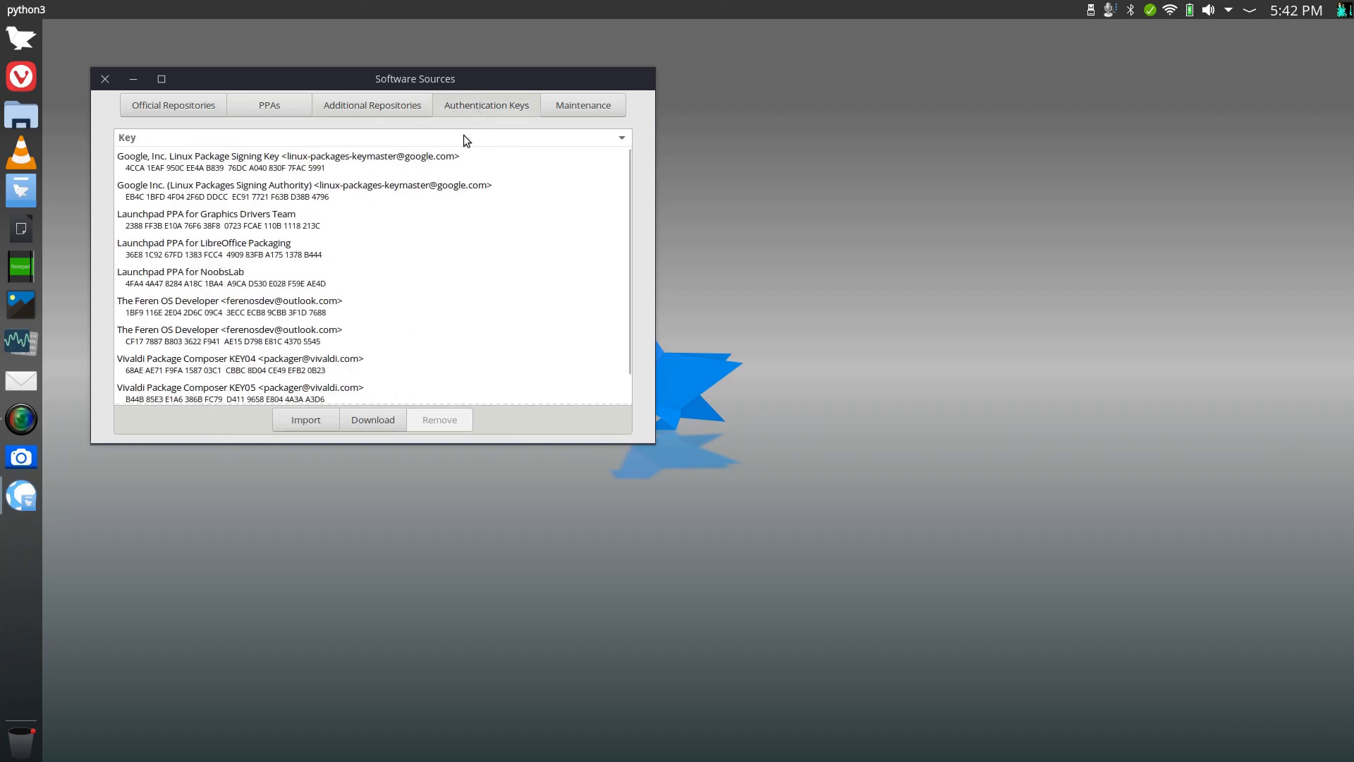
click(579, 108)
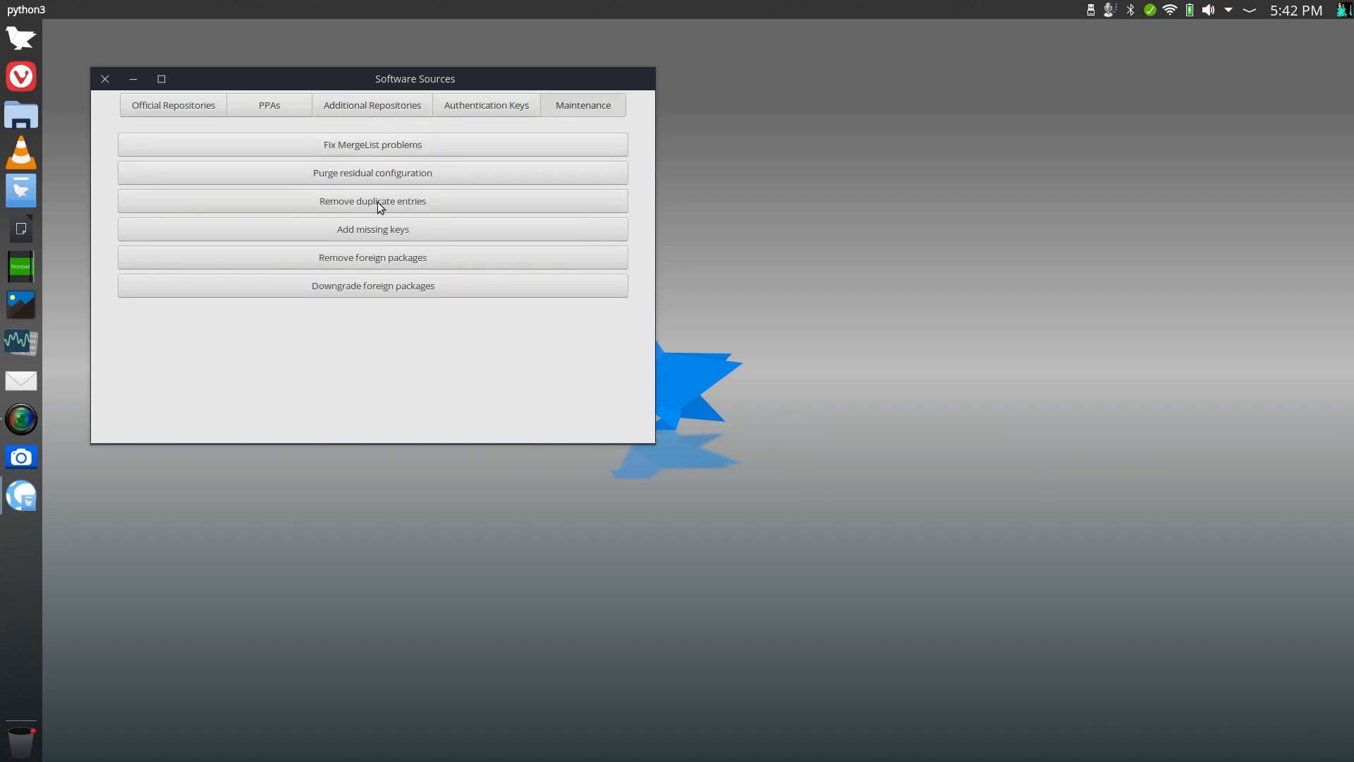
click(160, 111)
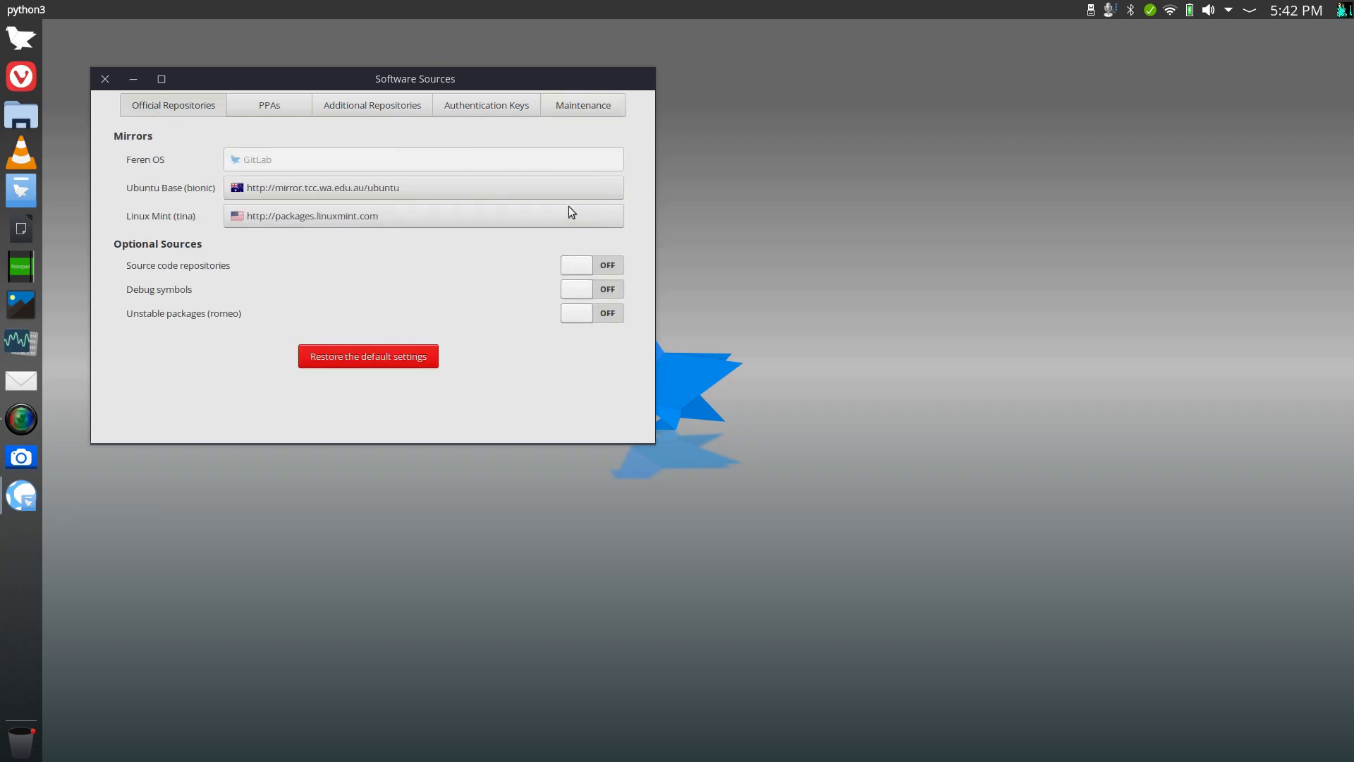
drag(321, 76, 689, 140)
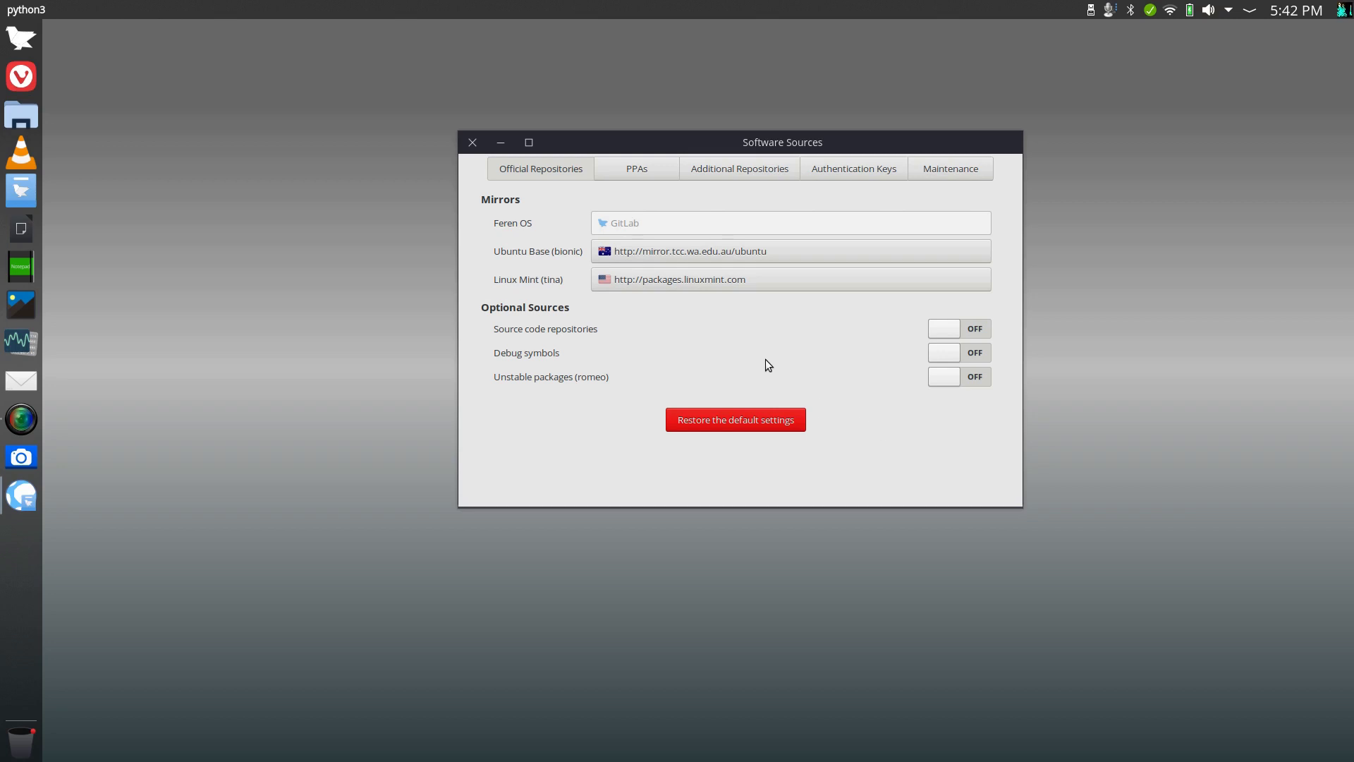
- Close Software Sources, launch the Update Manager to check for available system updates, and close it
click(471, 144)
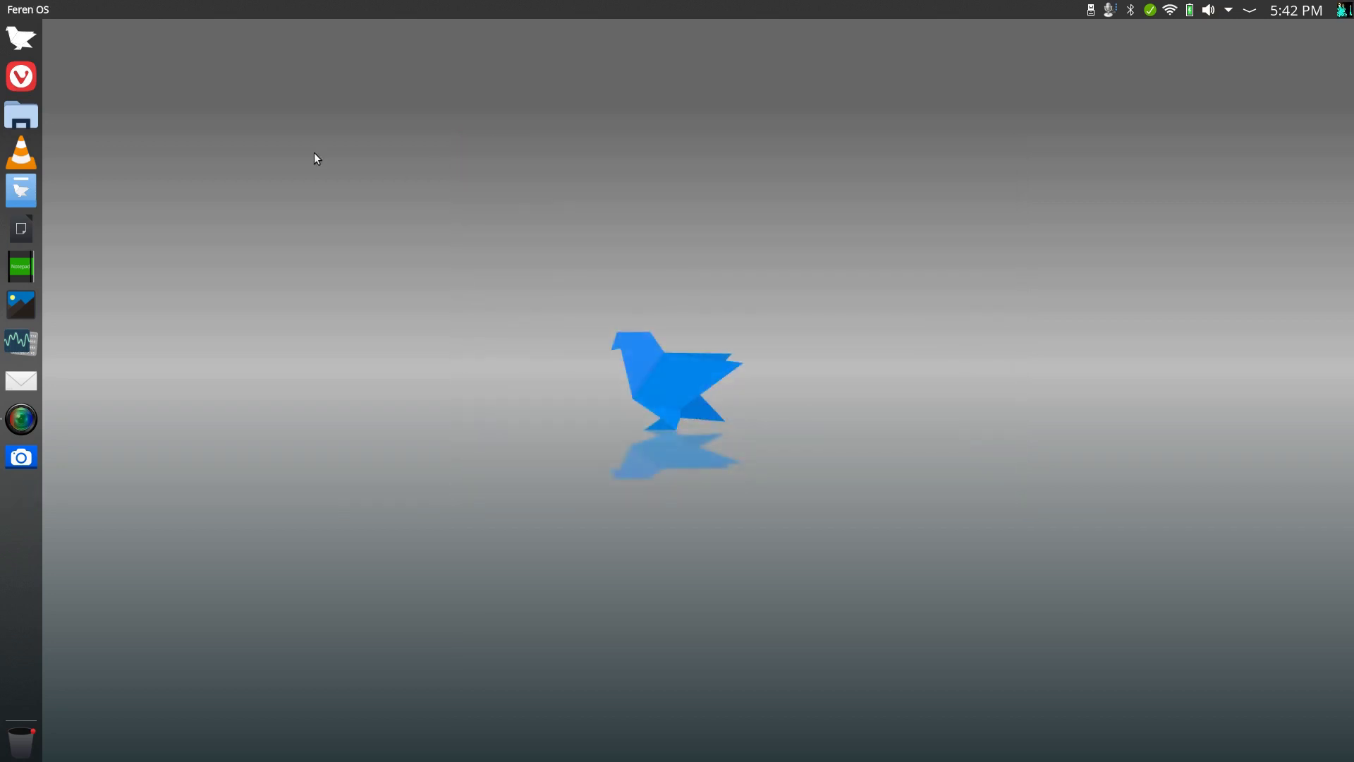
key(super)
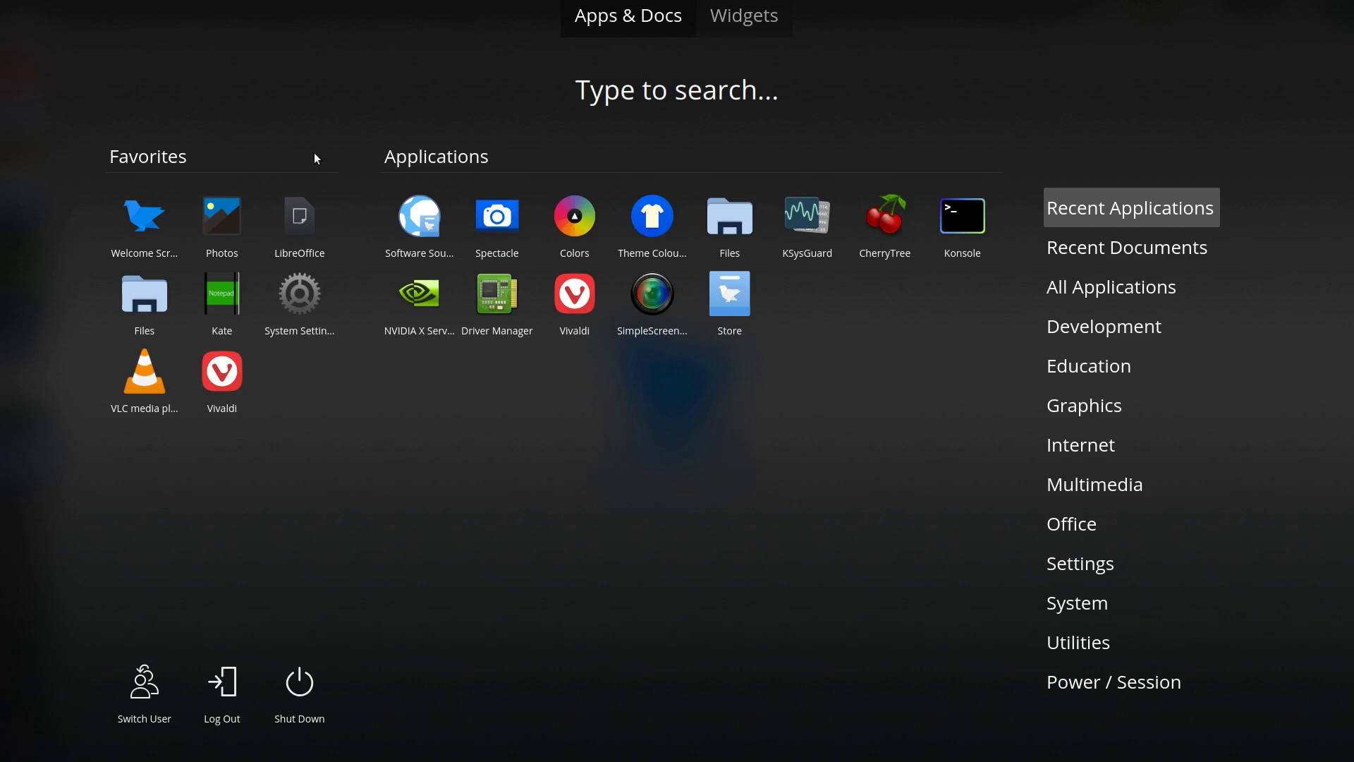
text(upda)
key(Return)
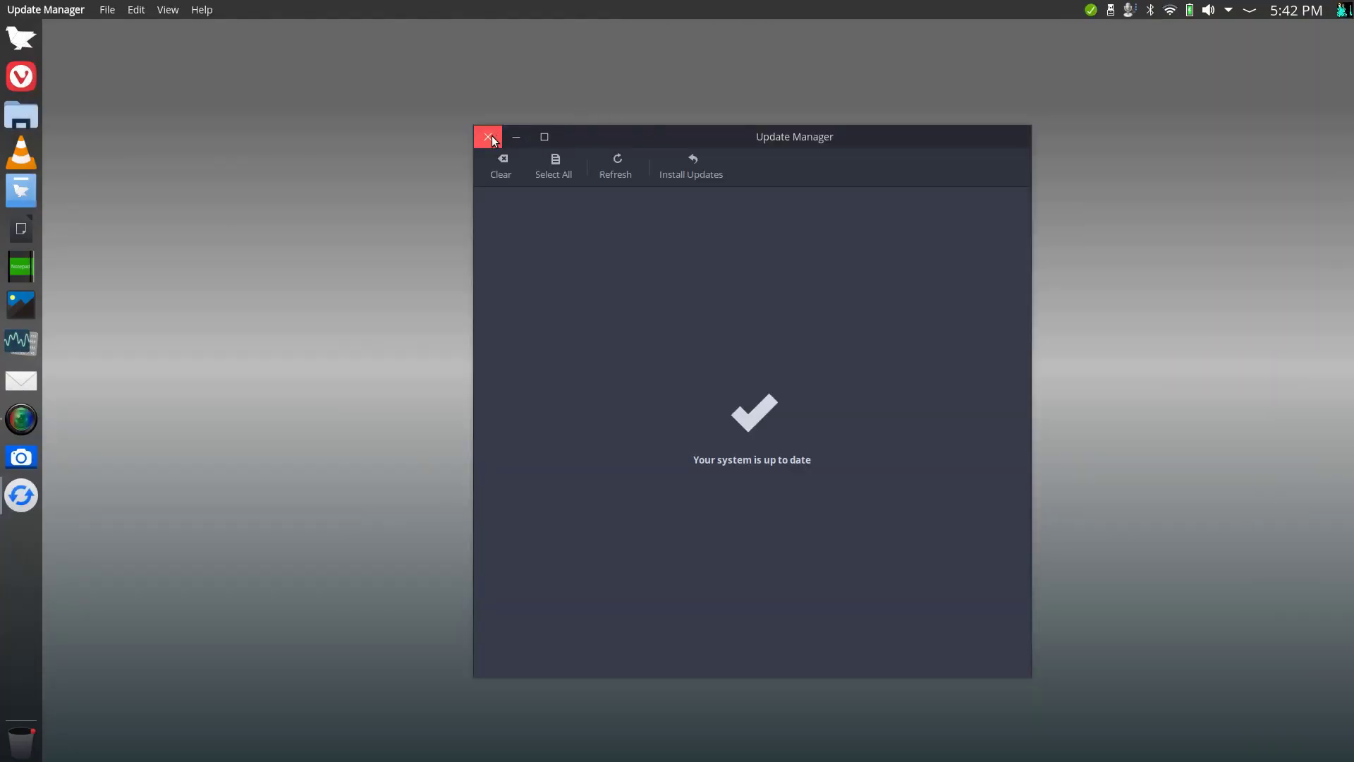
click(488, 136)
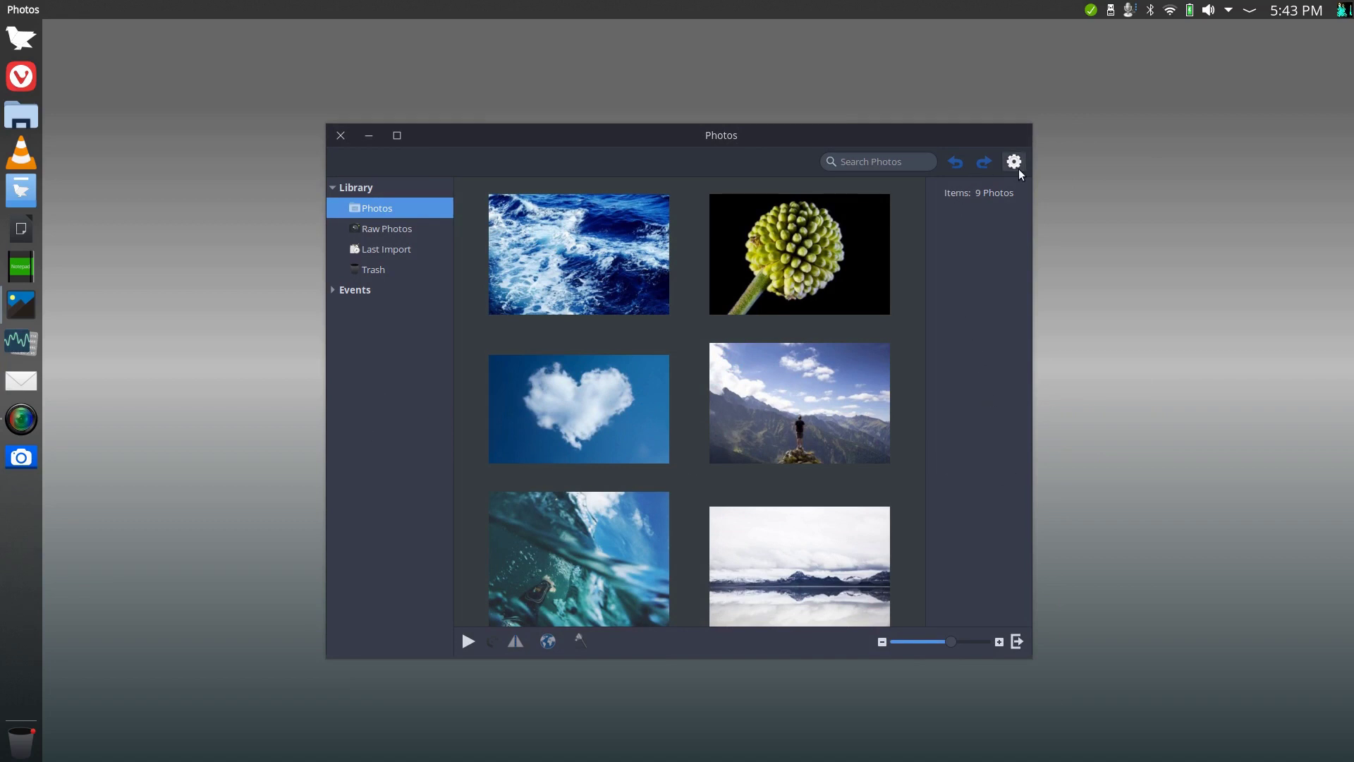
- Close the Photos window, look over the application launcher's categories, and dismiss the launcher
right_click(419, 134)
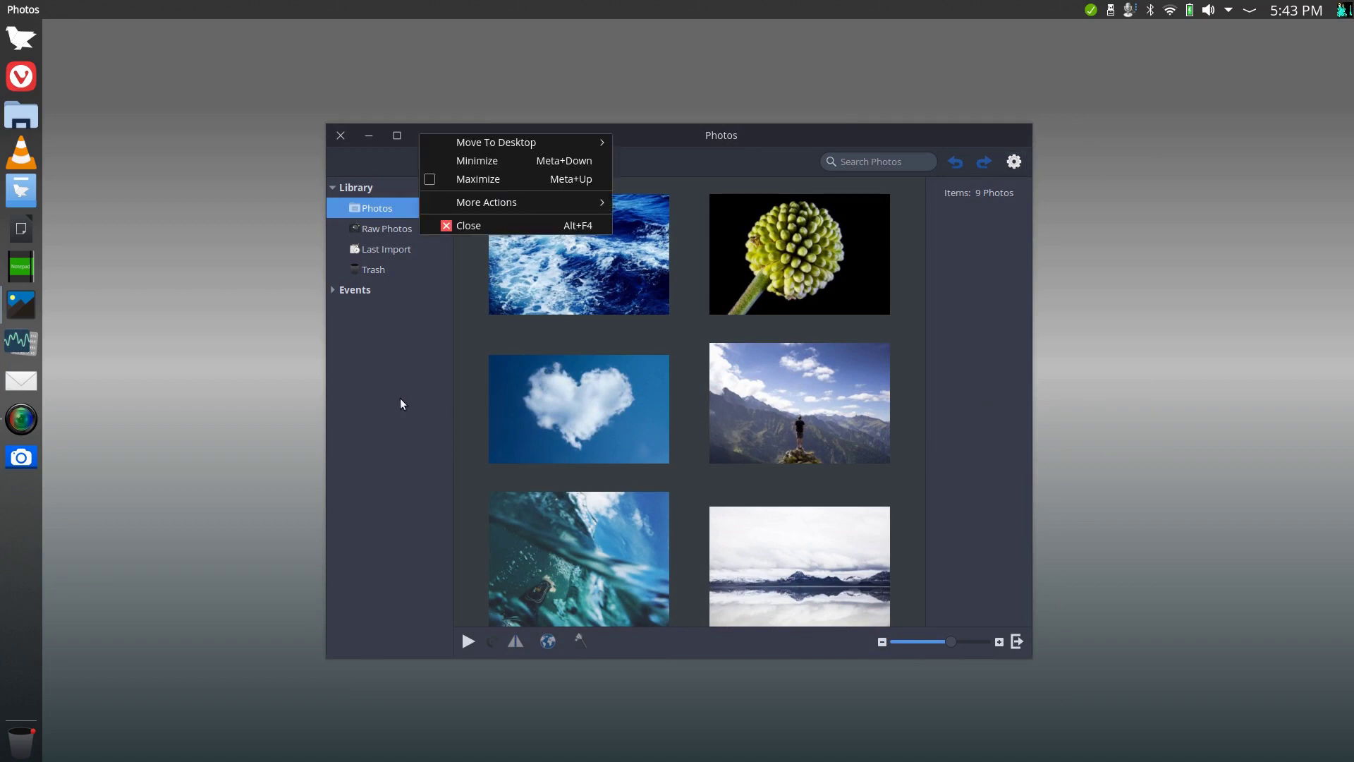
click(486, 227)
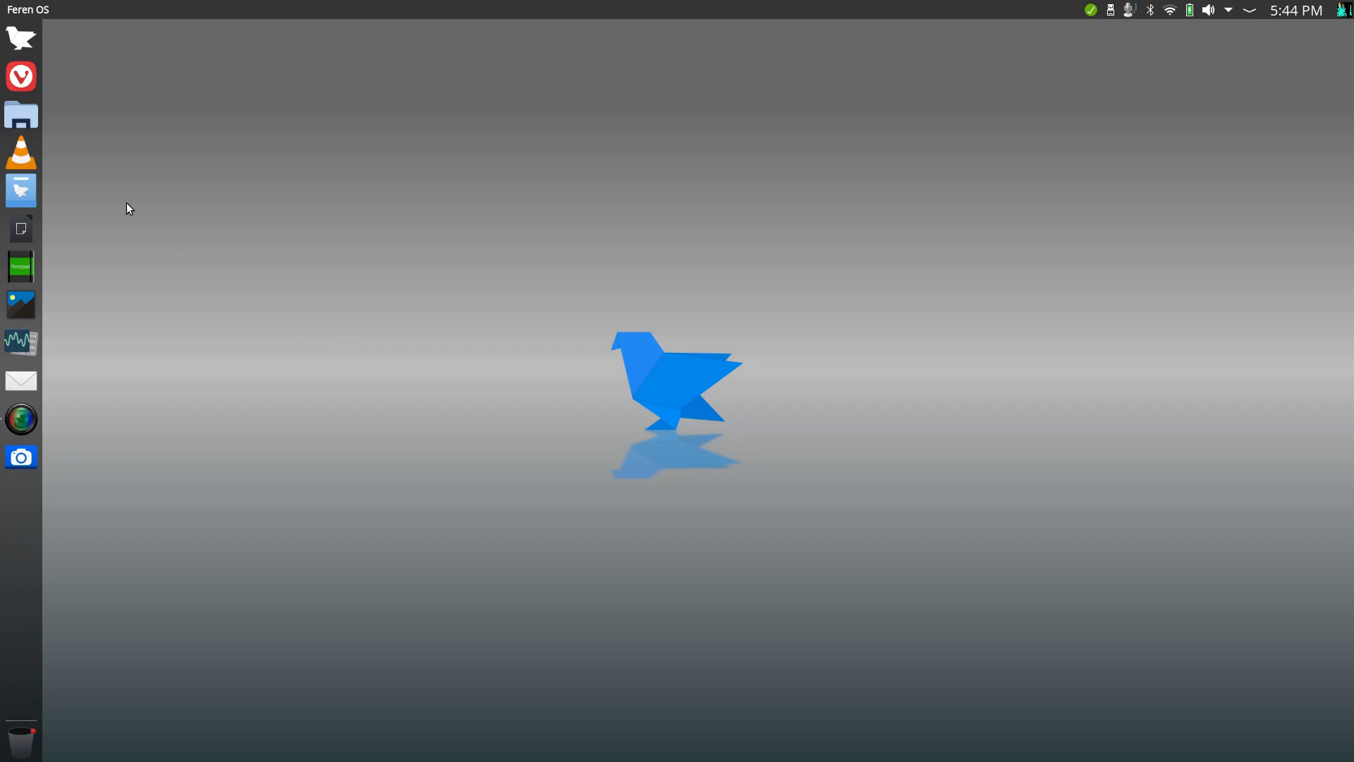
click(20, 41)
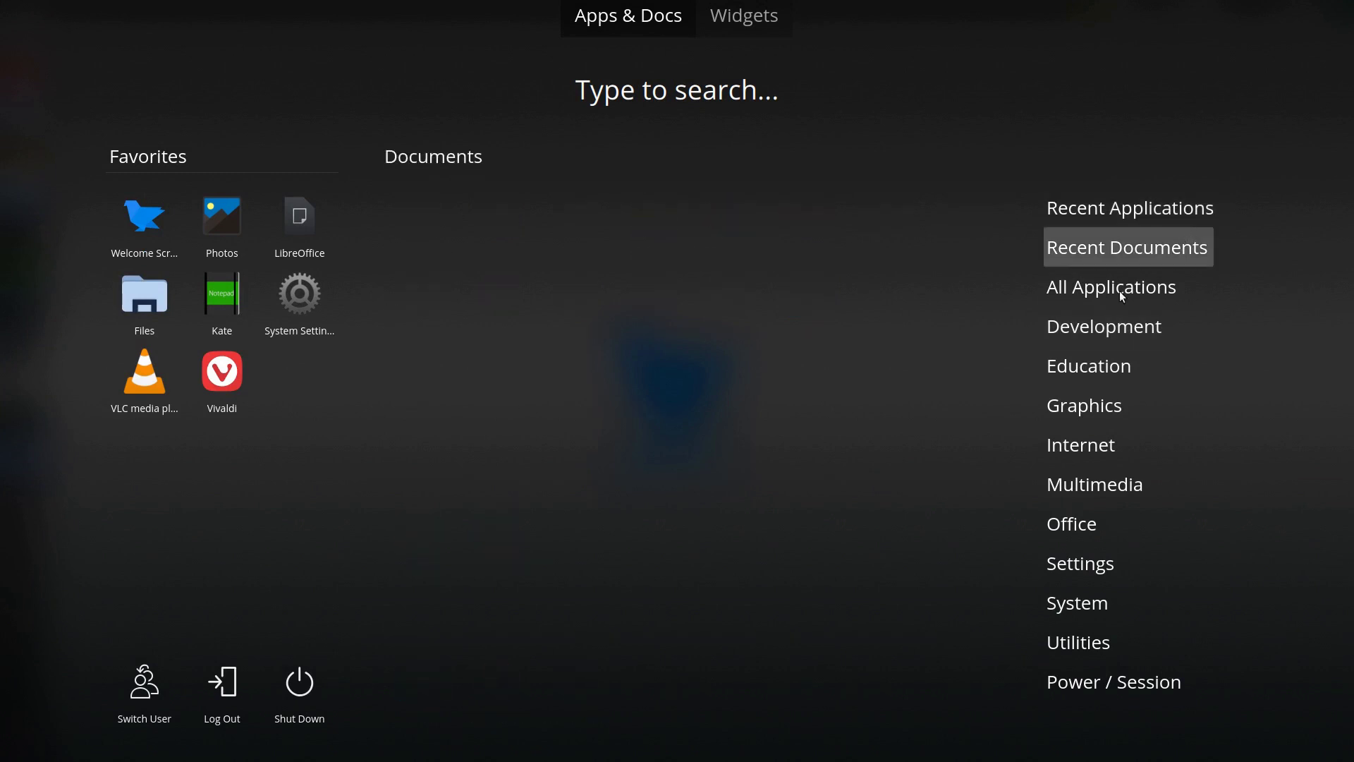
mouse_move(1104, 326)
click(693, 413)
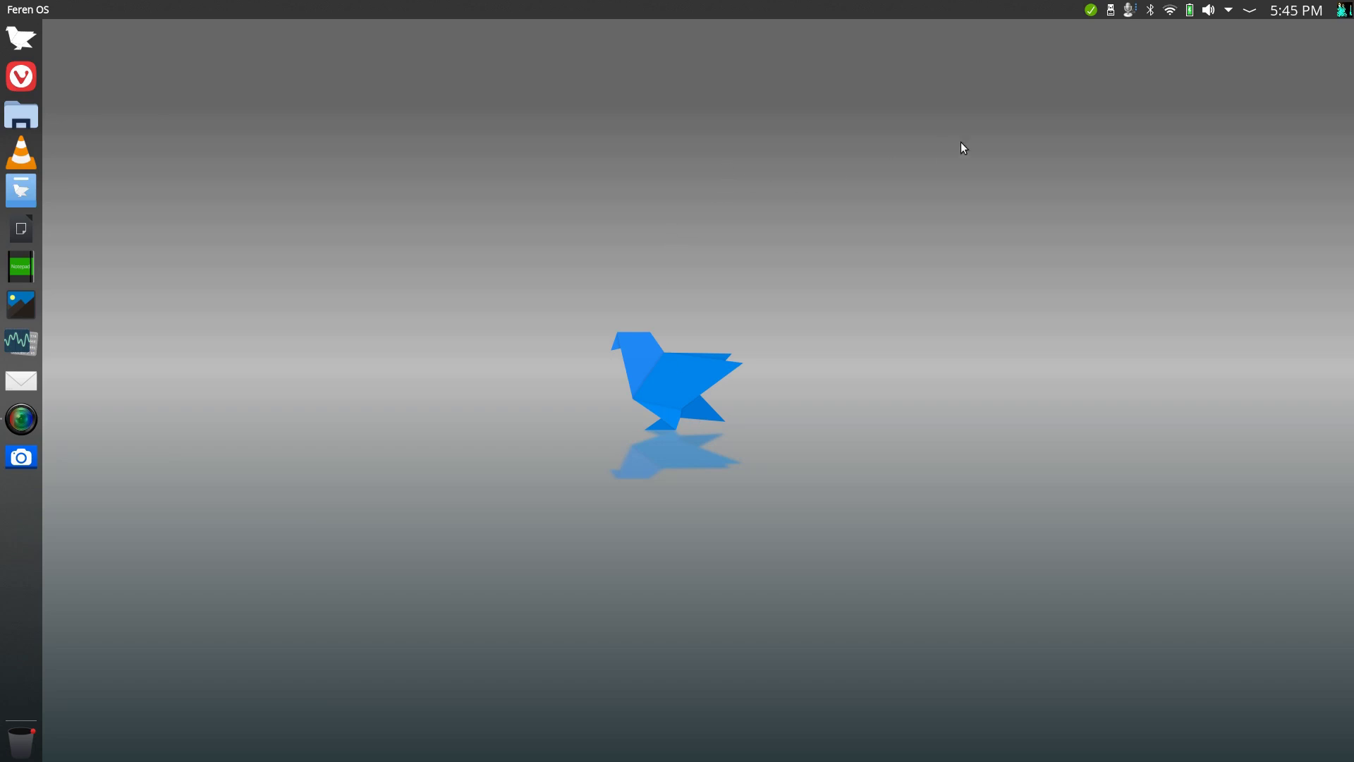
- Open the Store, view its Flatpak category, return to the Store's home page, and move its window up toward the desktop's left
click(21, 190)
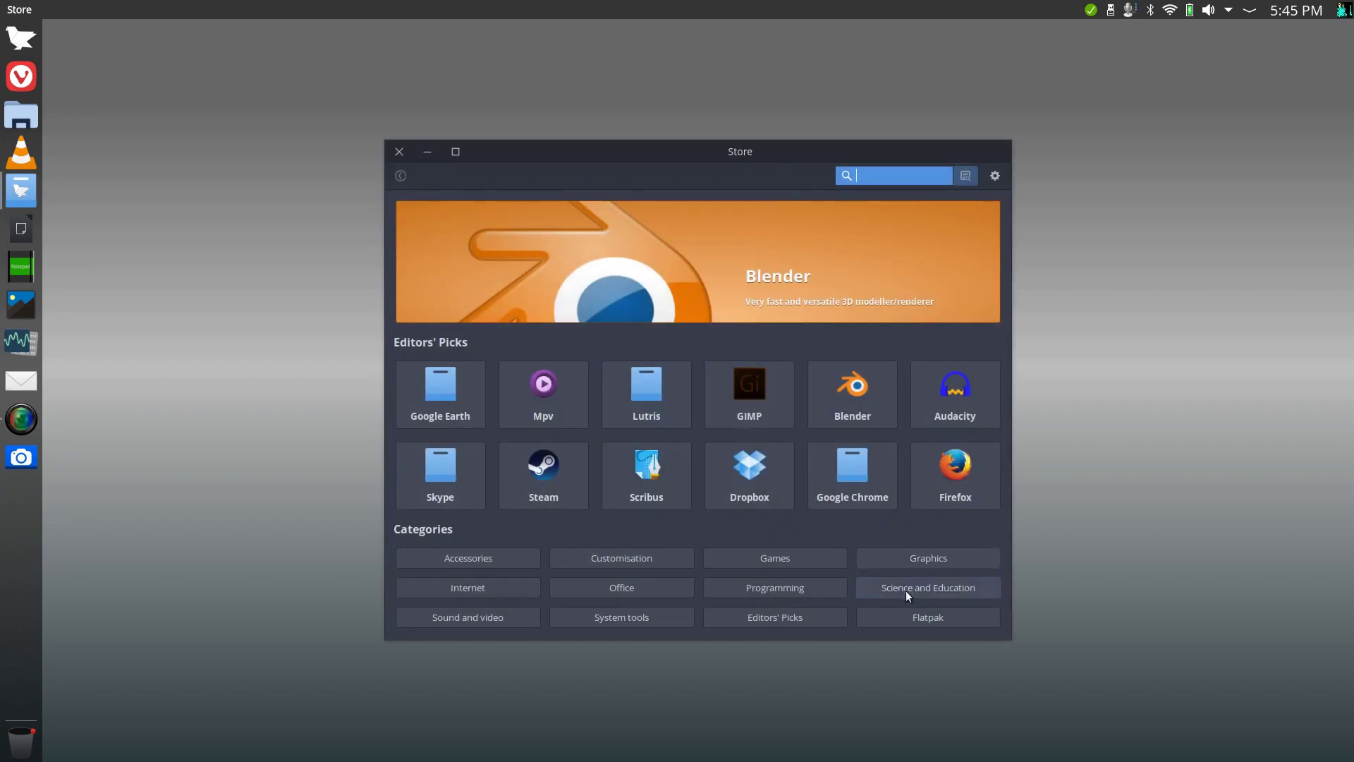
click(957, 616)
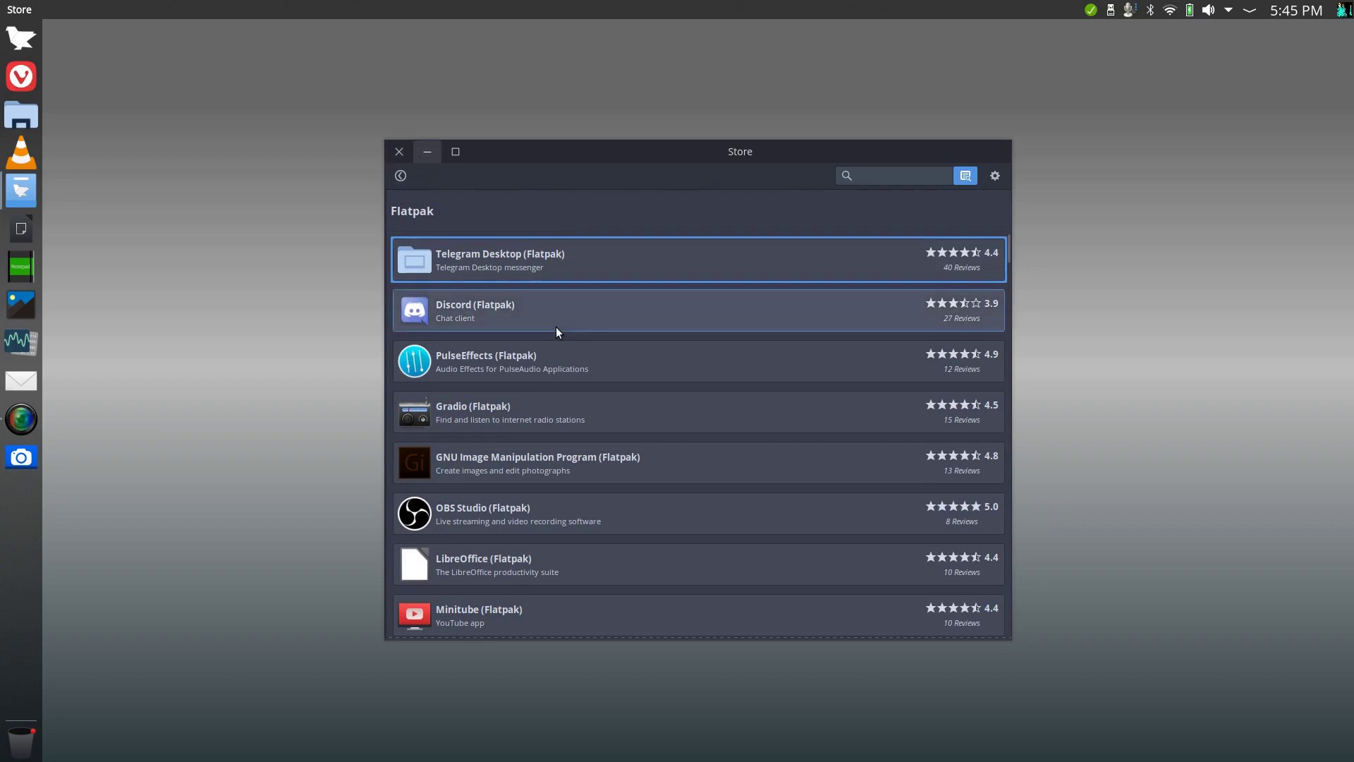
click(402, 176)
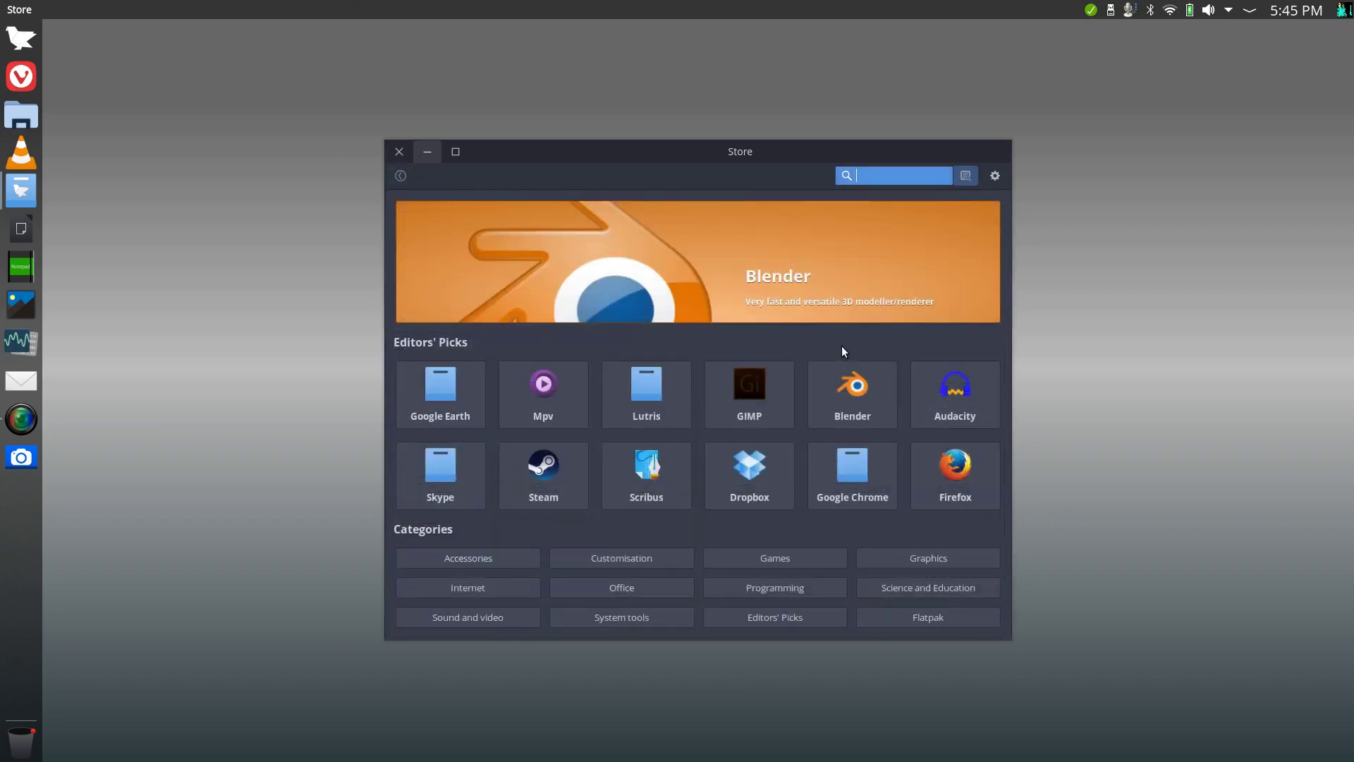
drag(704, 142, 572, 70)
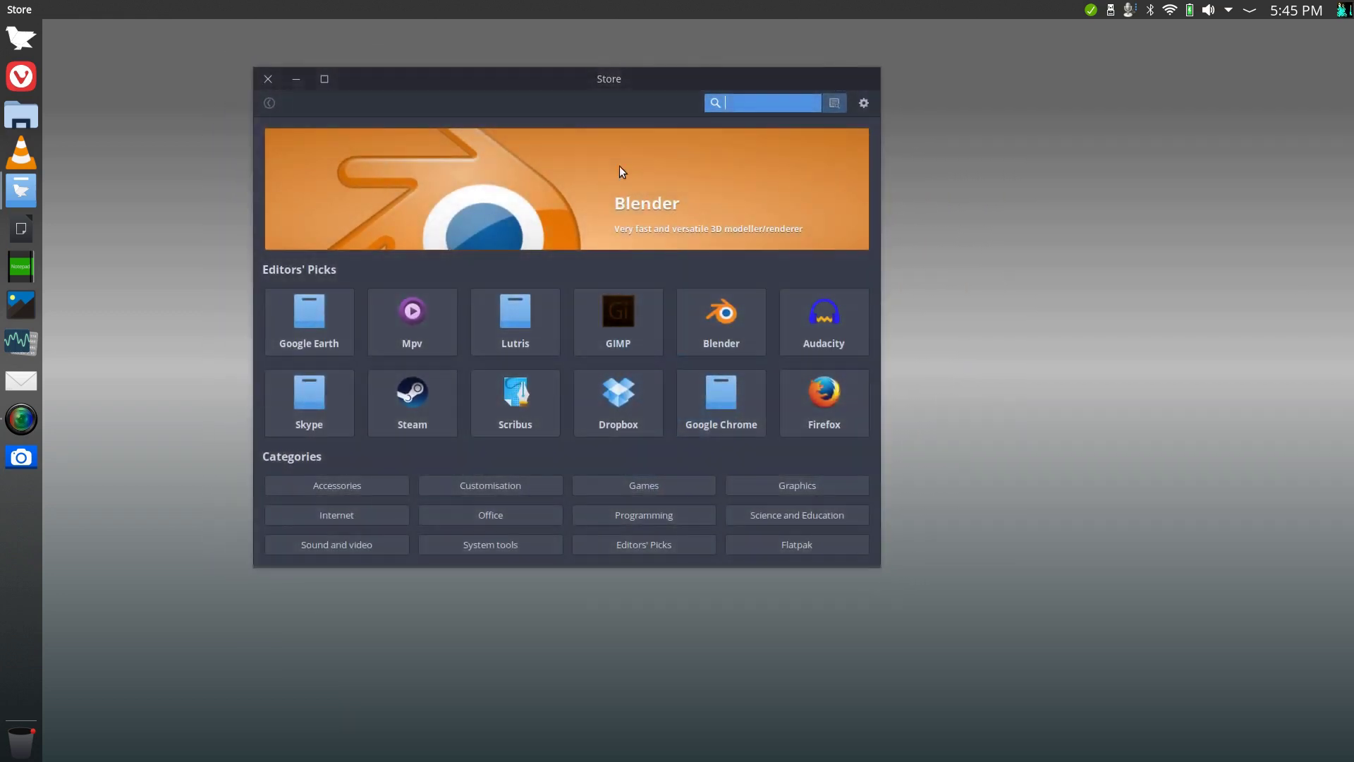
- Search the Store for audacity and review the description, details and reviews of the non-Flatpak Audacity package
text(audac)
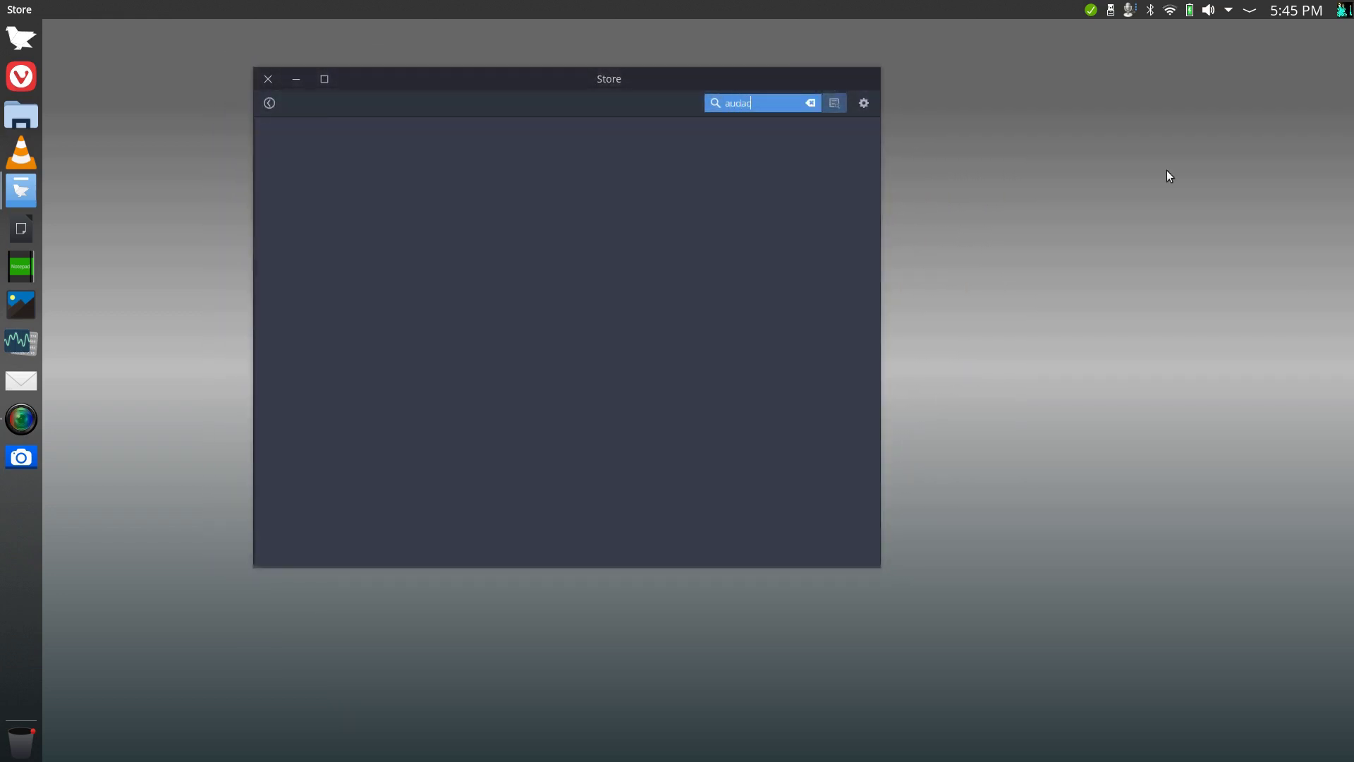
text(ity)
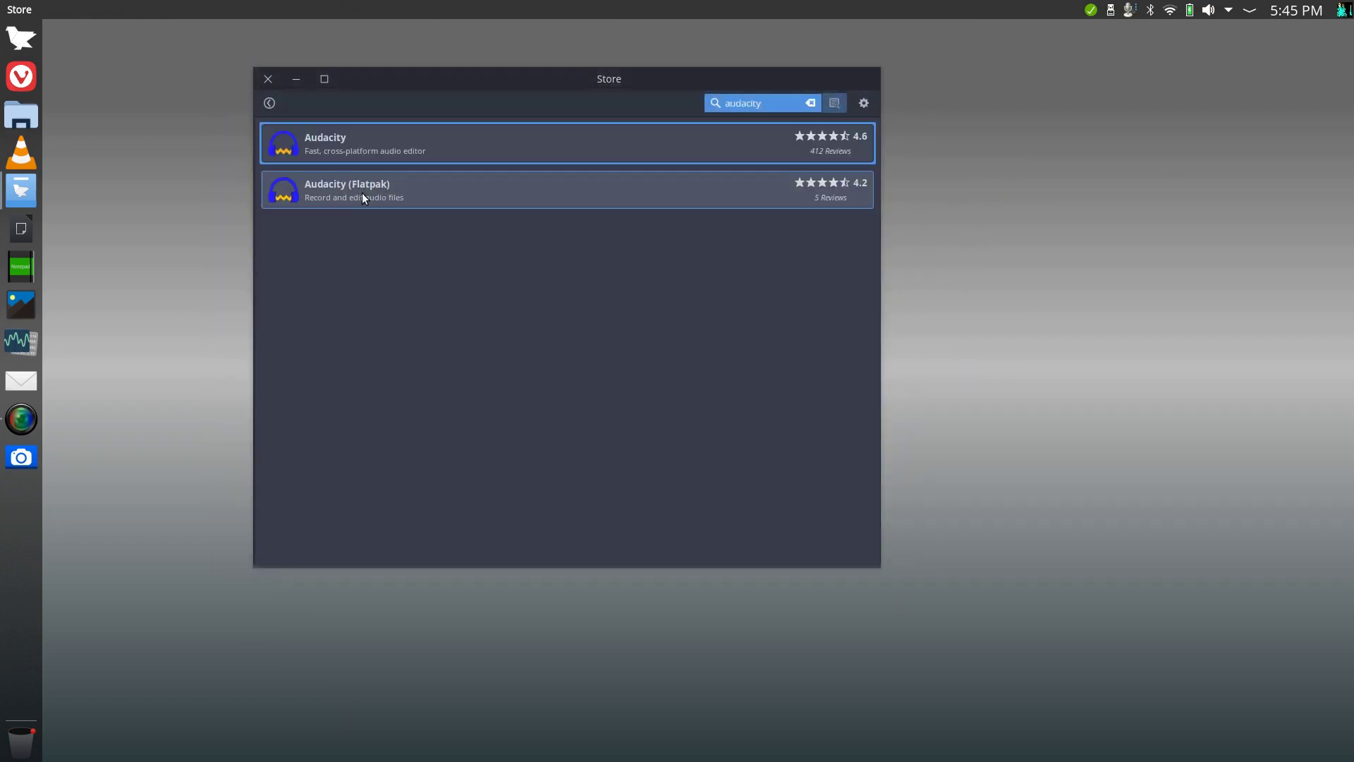
click(364, 151)
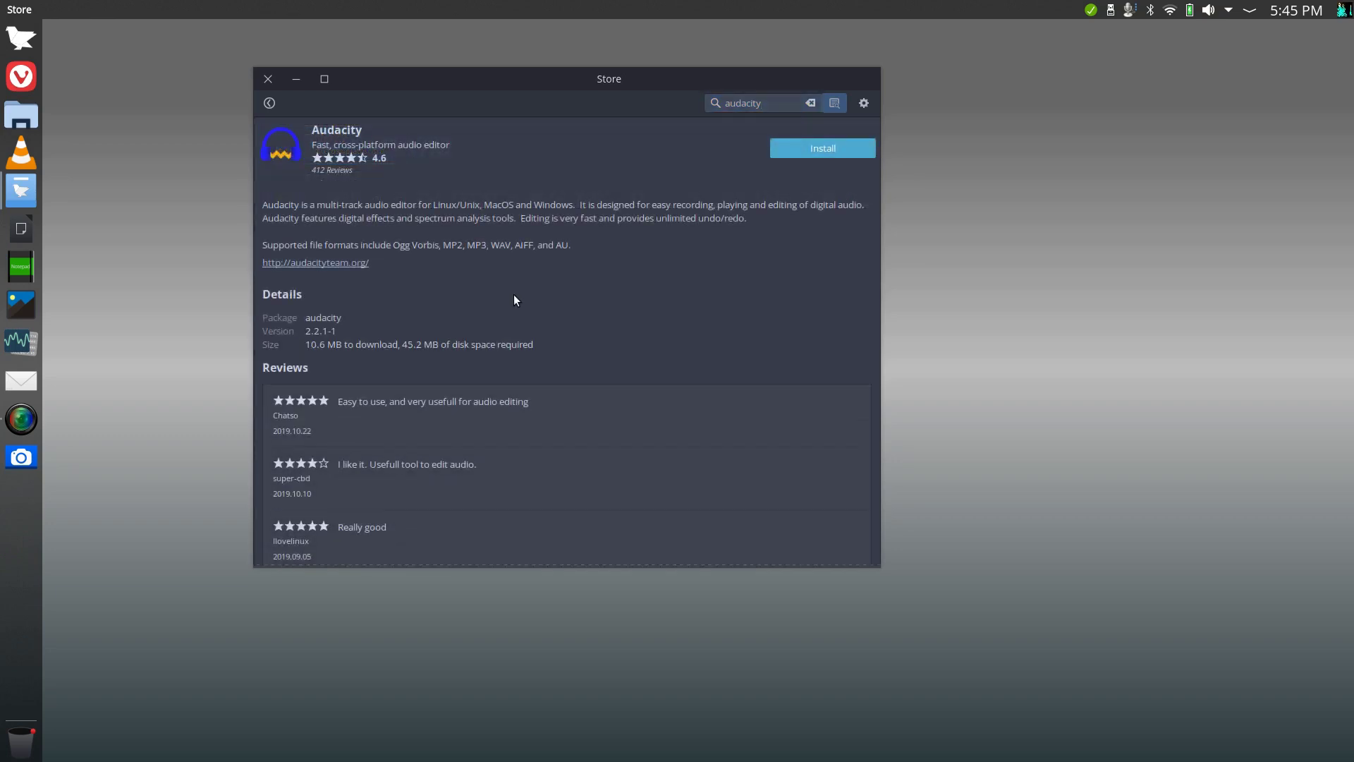
scroll(426, 310, down, 10)
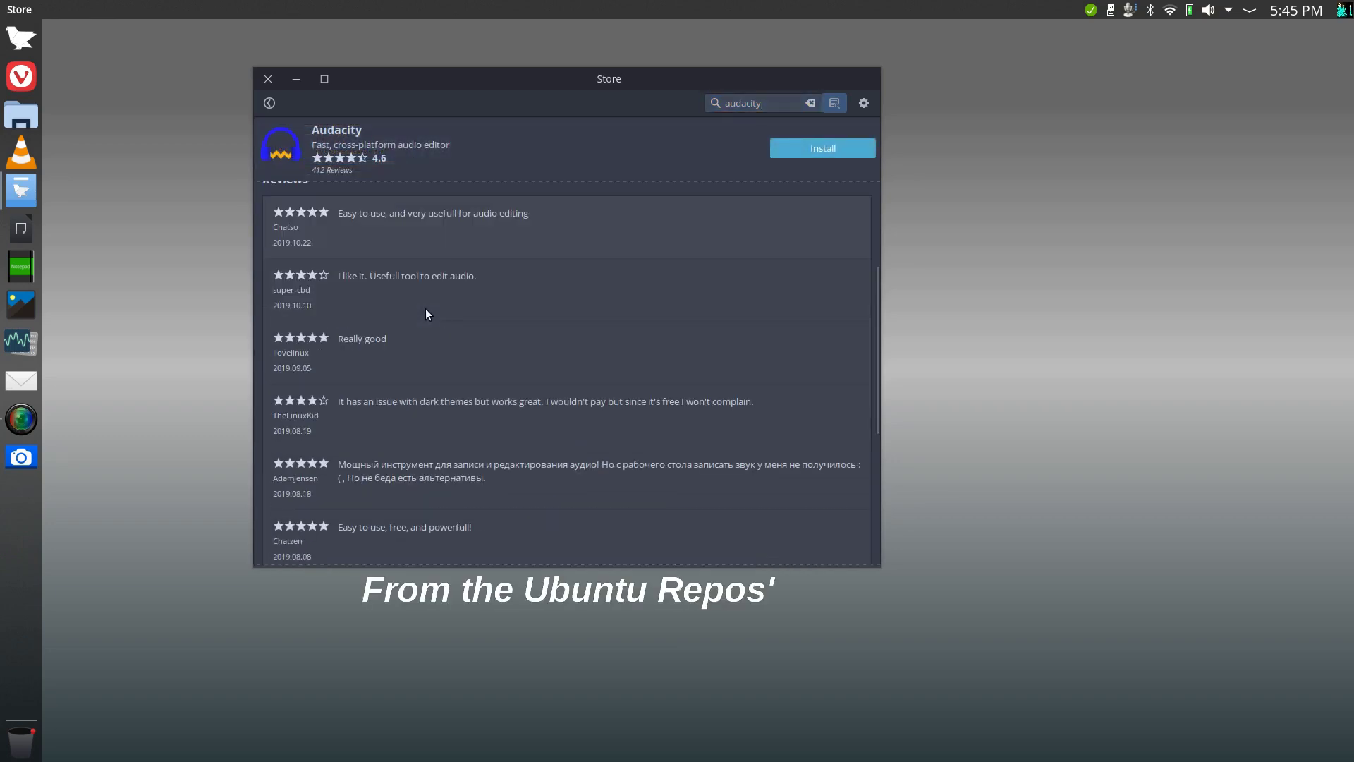
scroll(425, 310, up, 10)
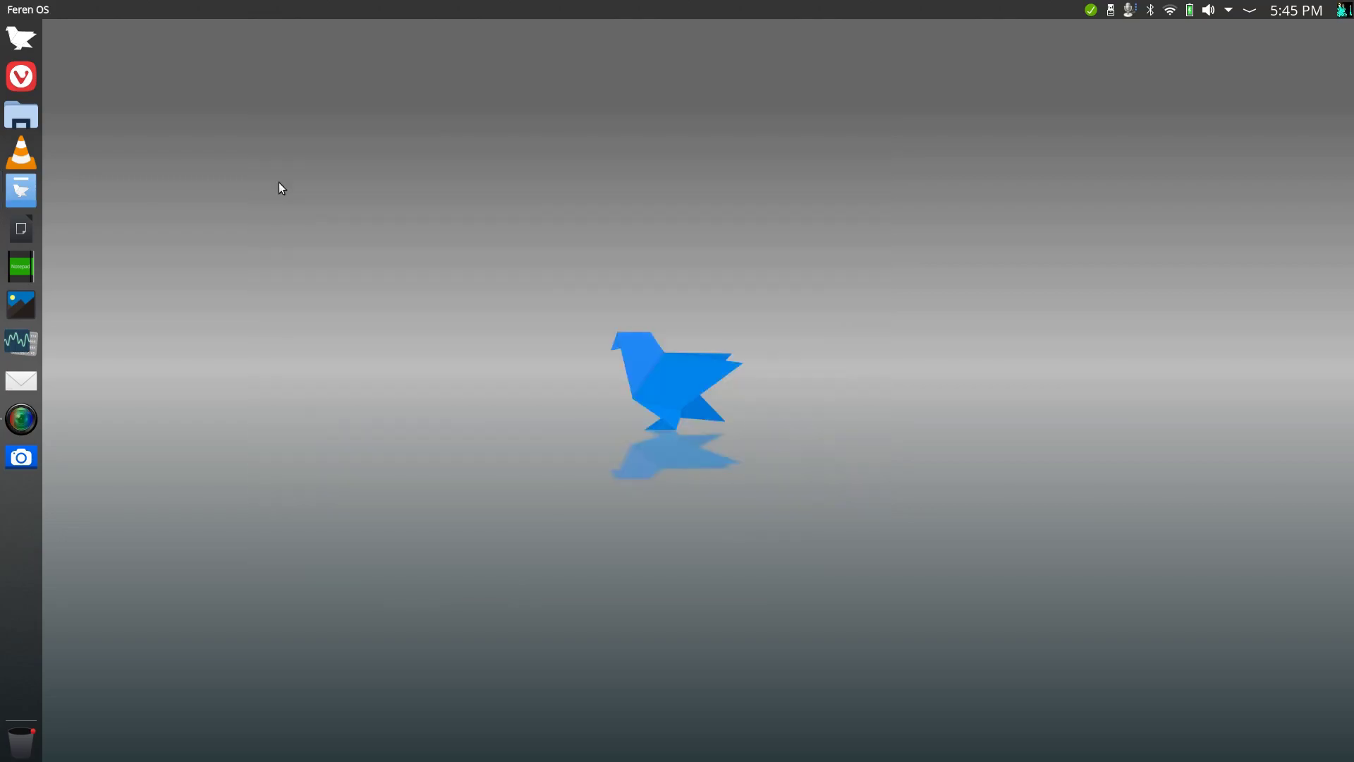
- Launch the Welcome Screen and use its software installation options to install Snap Support
key(super)
text(welc)
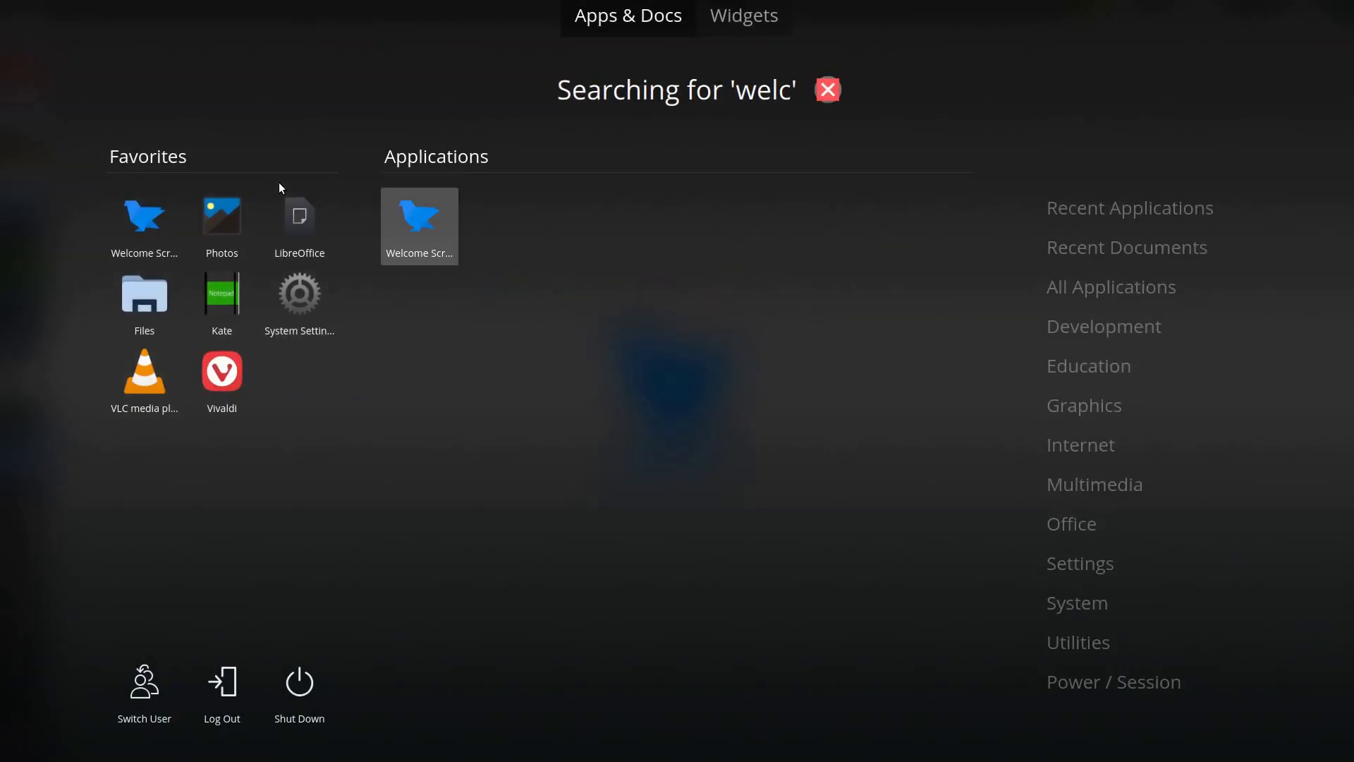
key(Return)
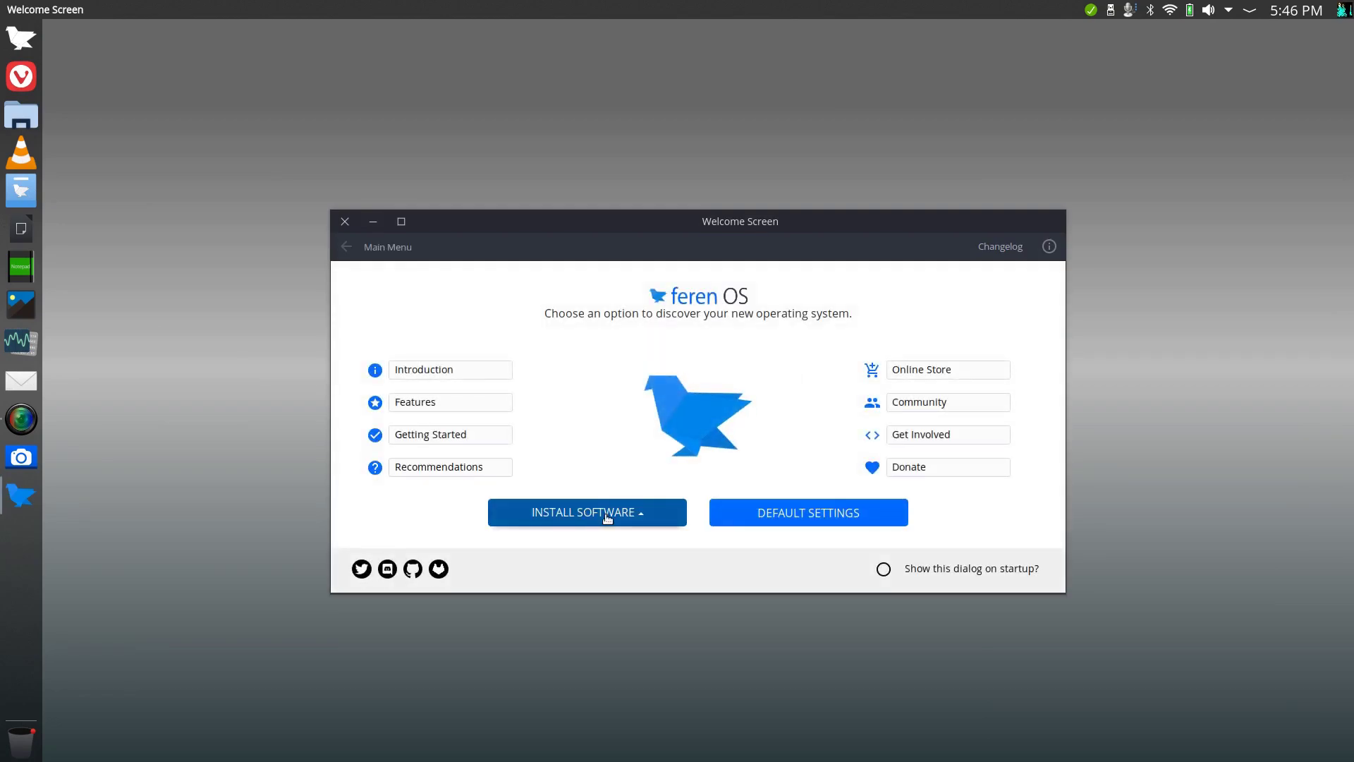
click(608, 517)
click(532, 481)
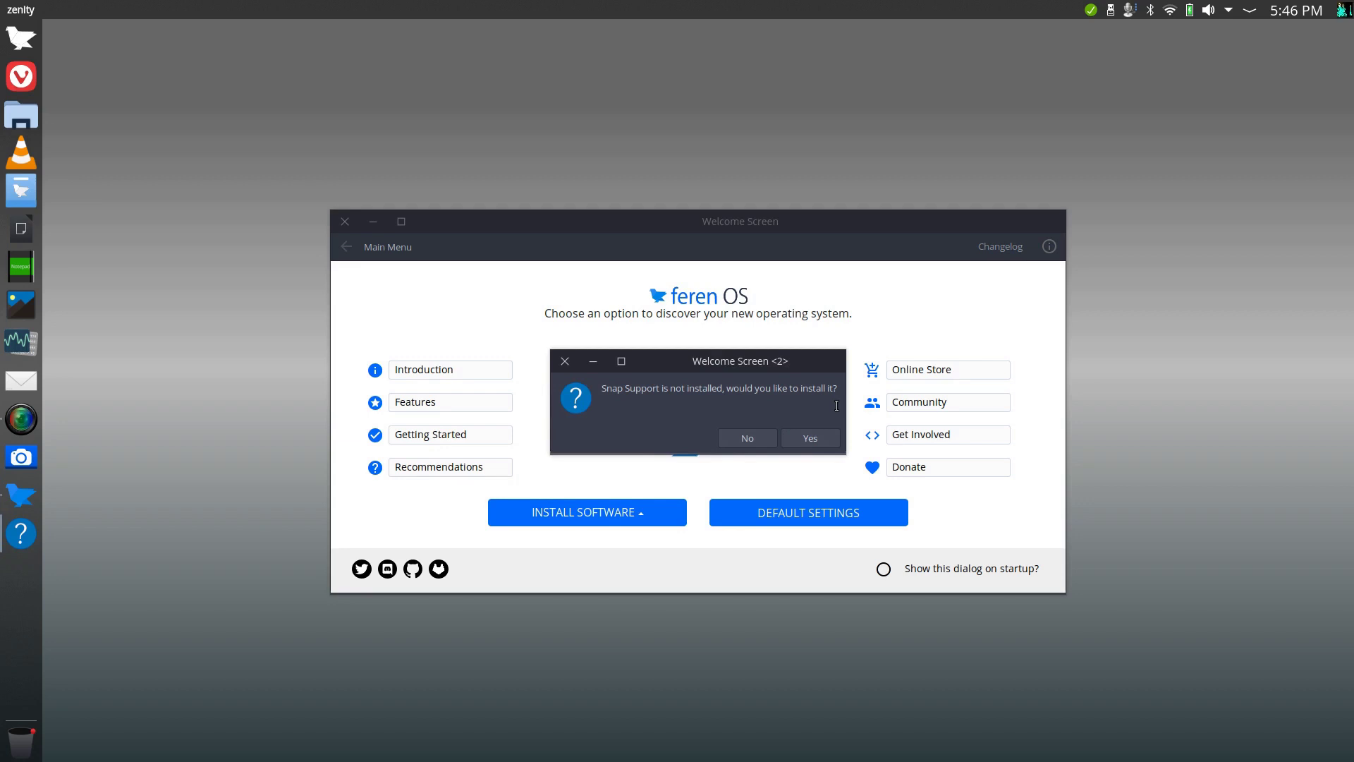
click(797, 437)
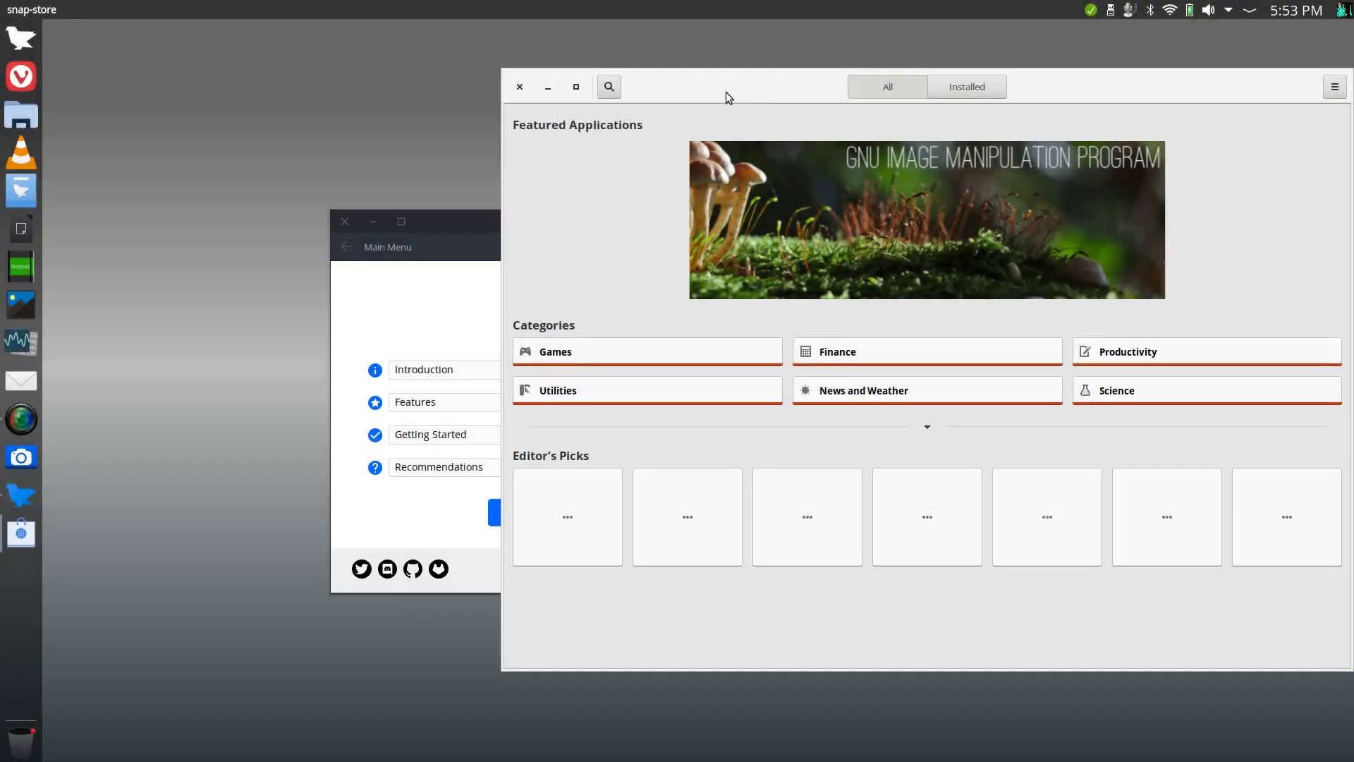
- Move the Snap Store window toward the desktop's centre, and close both it and the Welcome Screen
drag(726, 87, 523, 72)
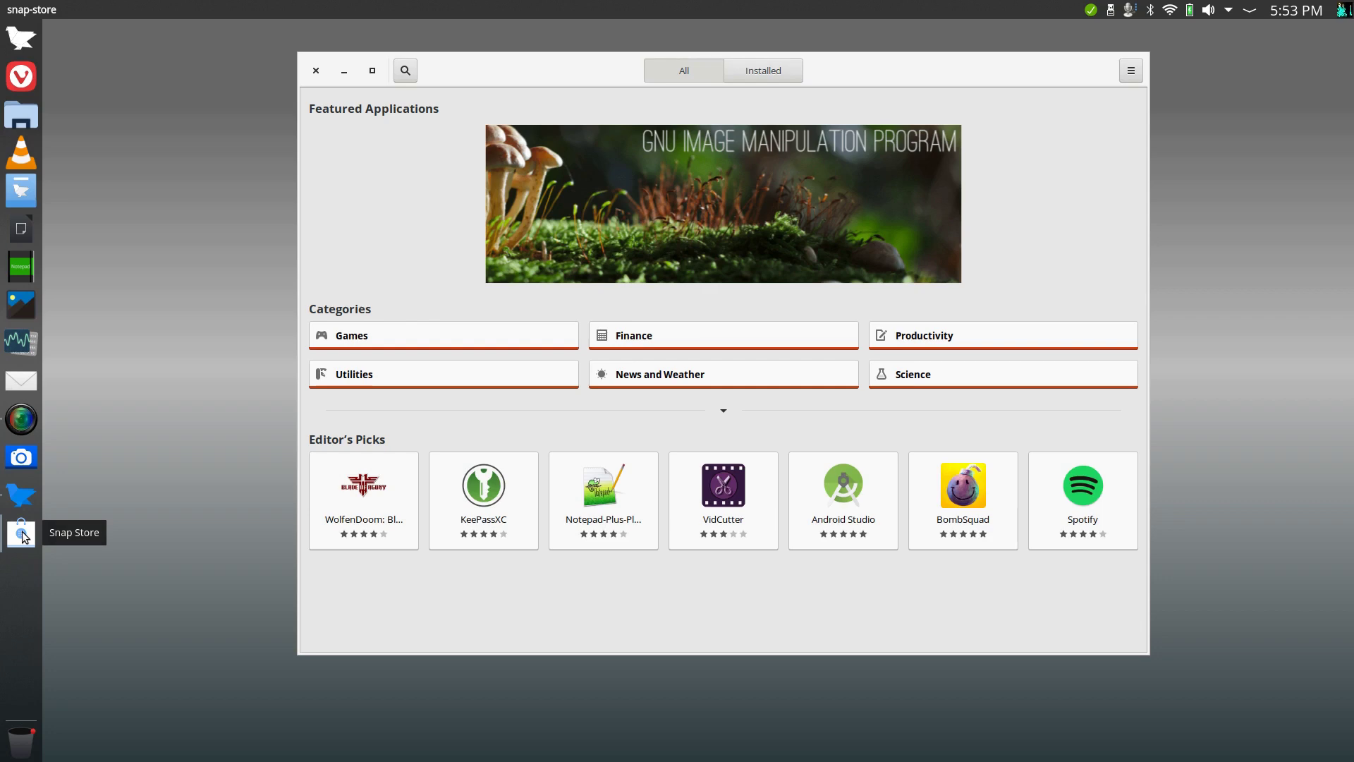
drag(581, 82, 515, 112)
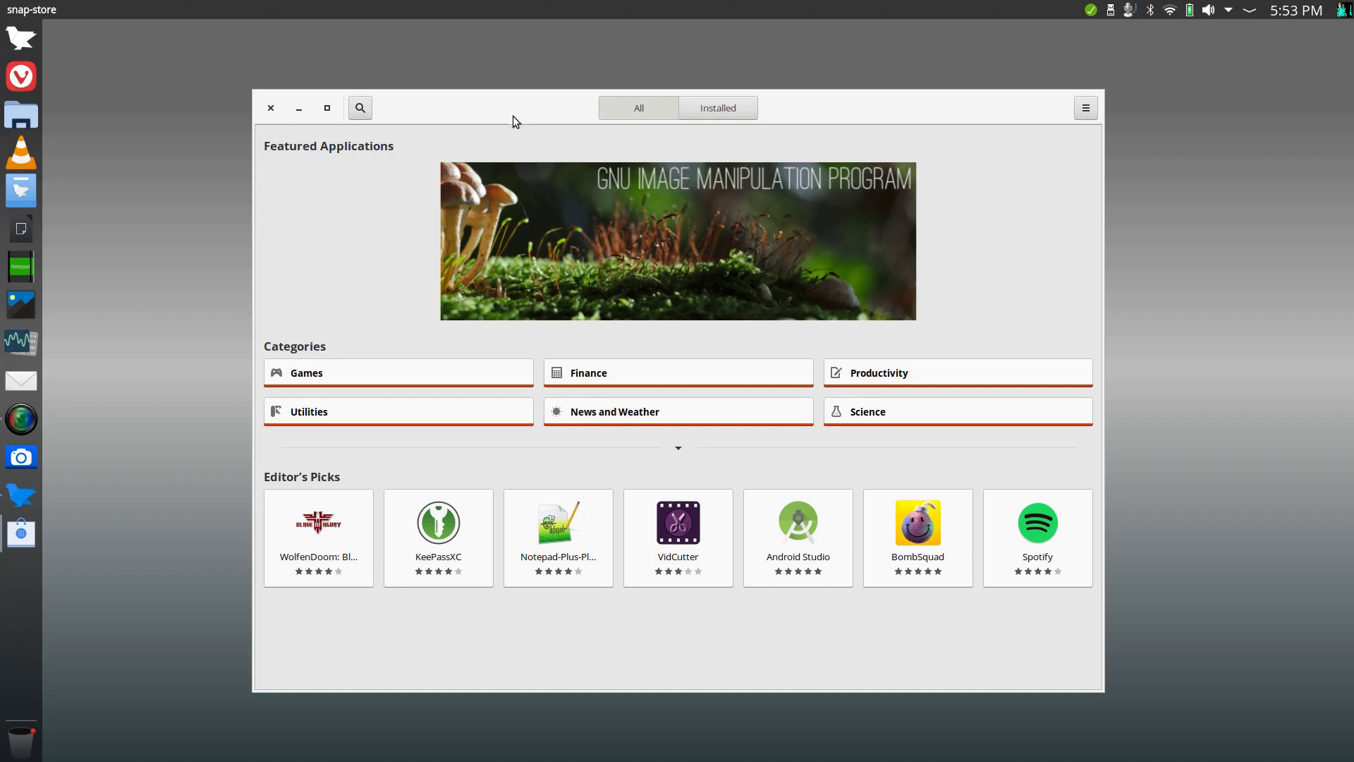
click(270, 107)
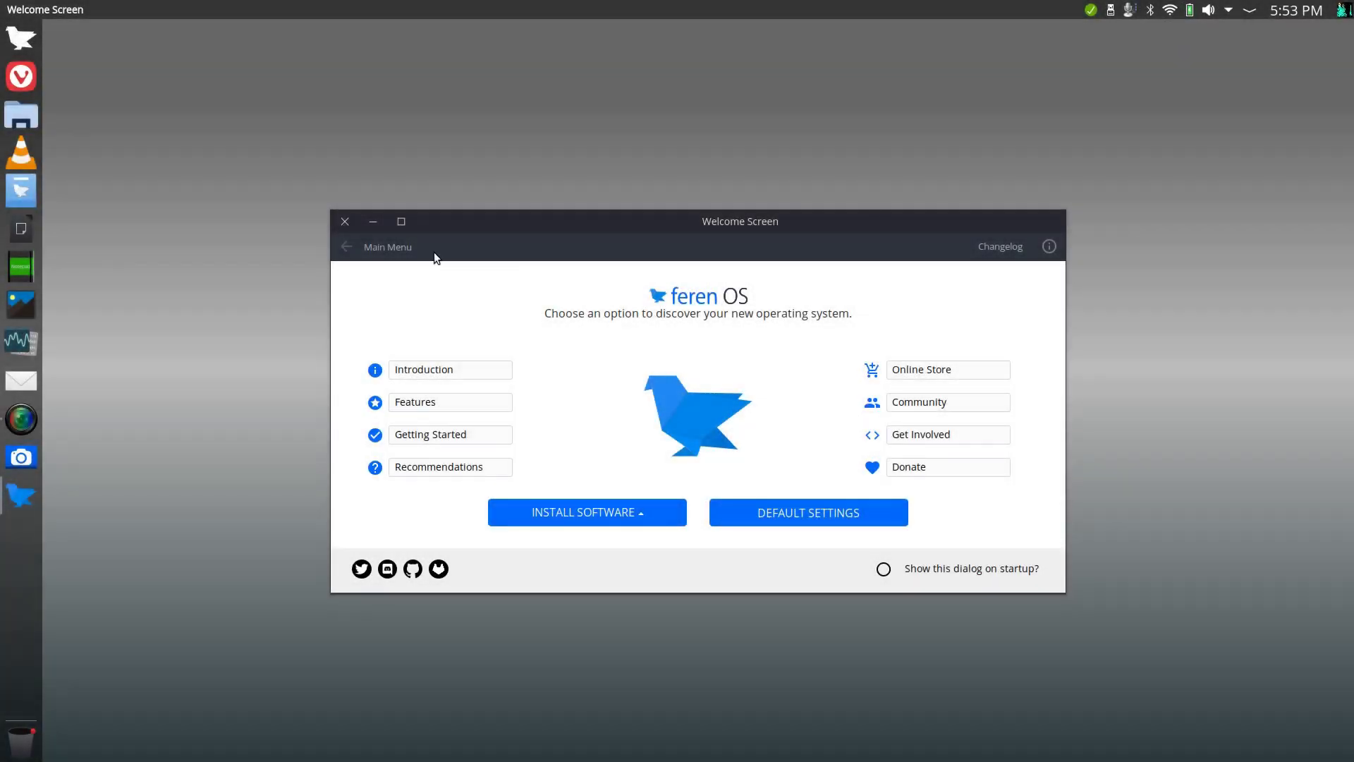
click(344, 222)
- Reopen the Store, browse its Flatpak category, search for audacity from the home page, and close the Store
click(21, 189)
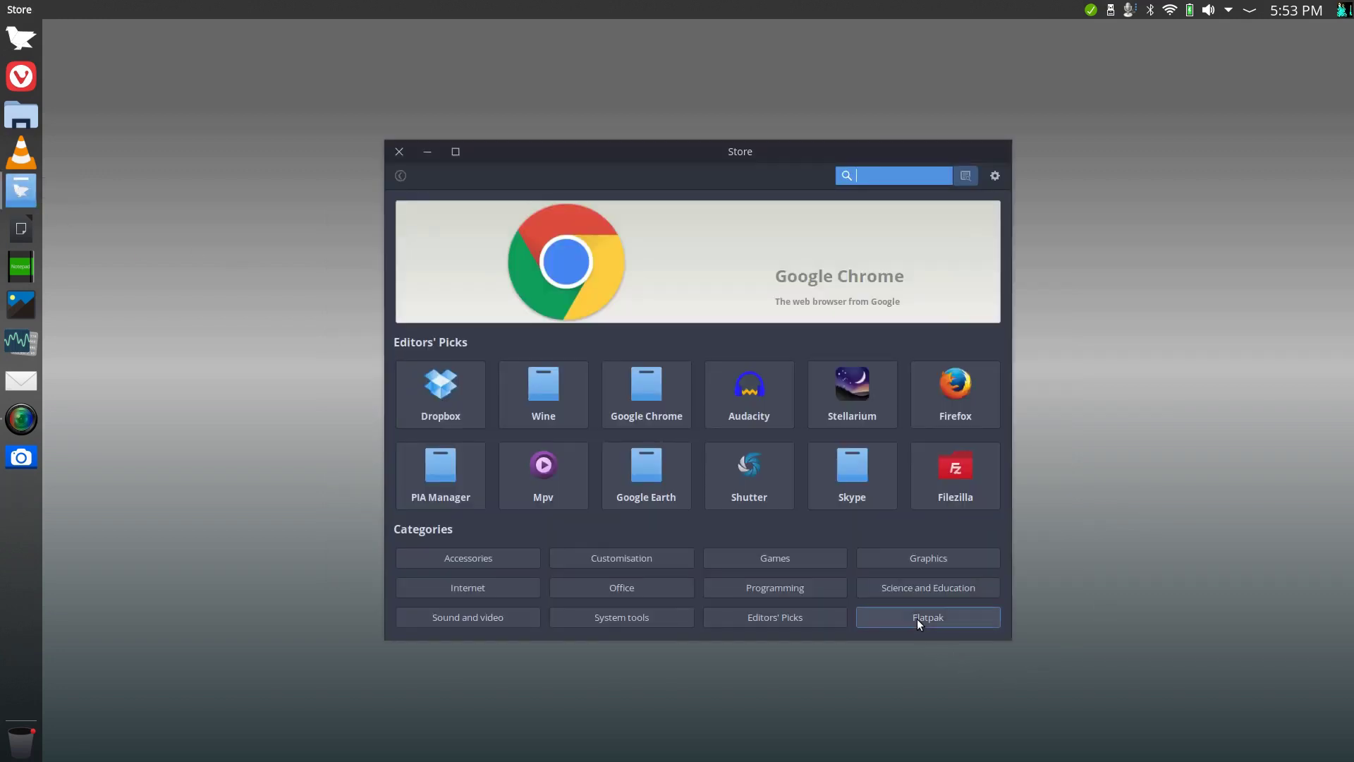
click(917, 619)
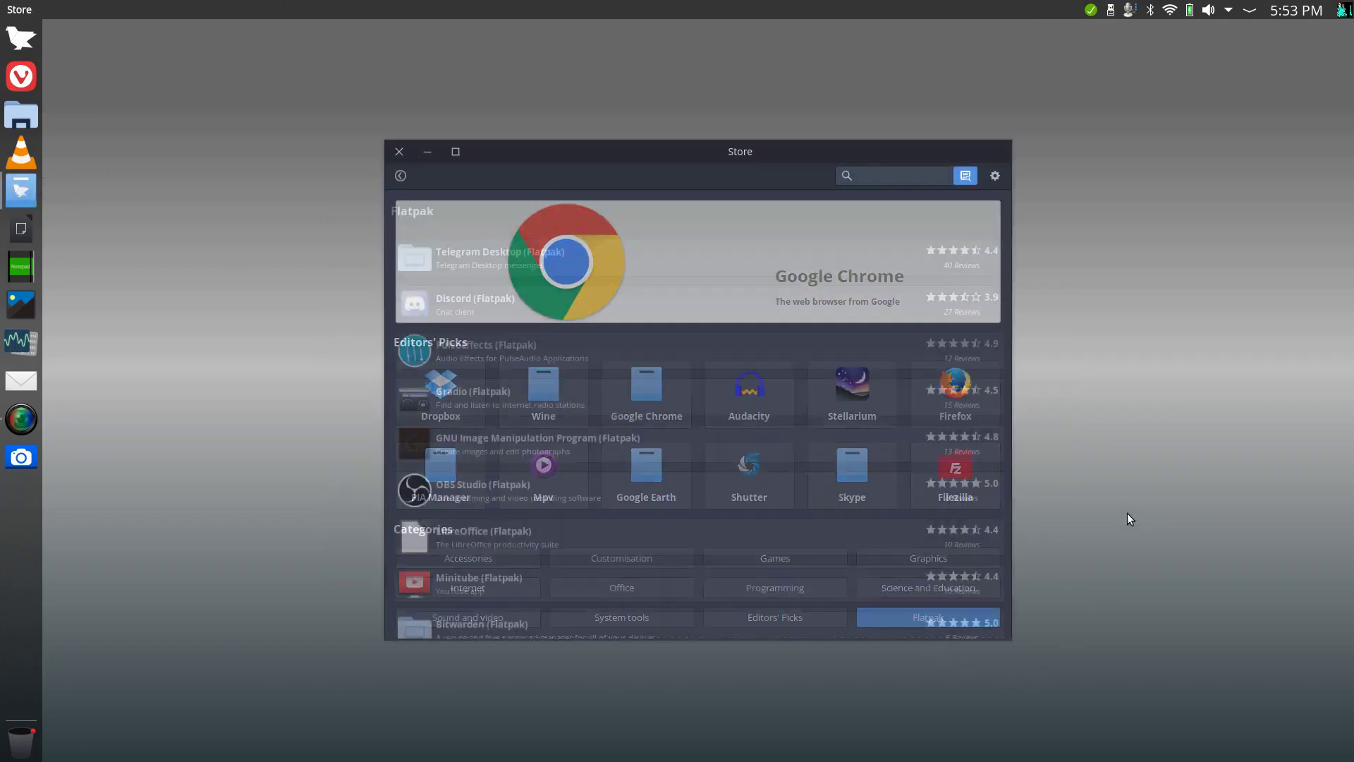
scroll(615, 413, down, 10)
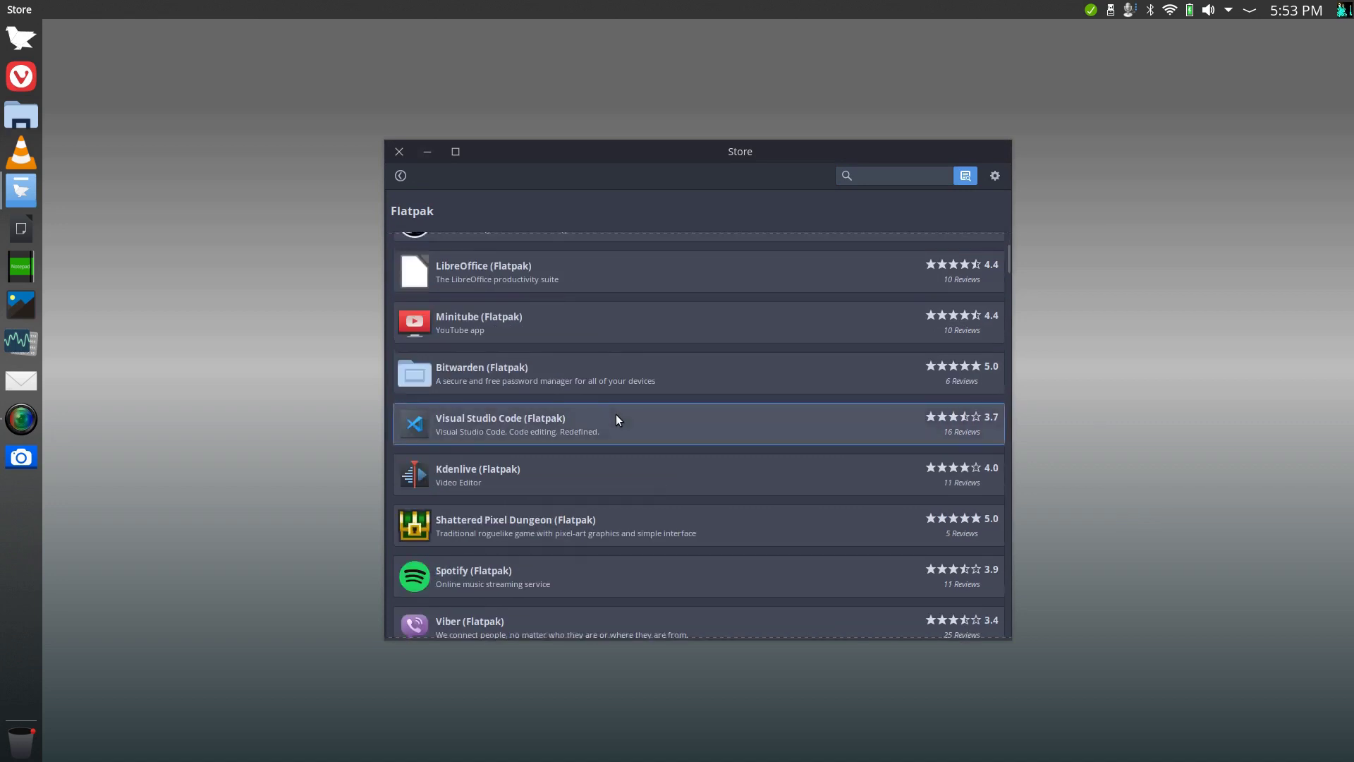
scroll(615, 413, up, 10)
click(400, 175)
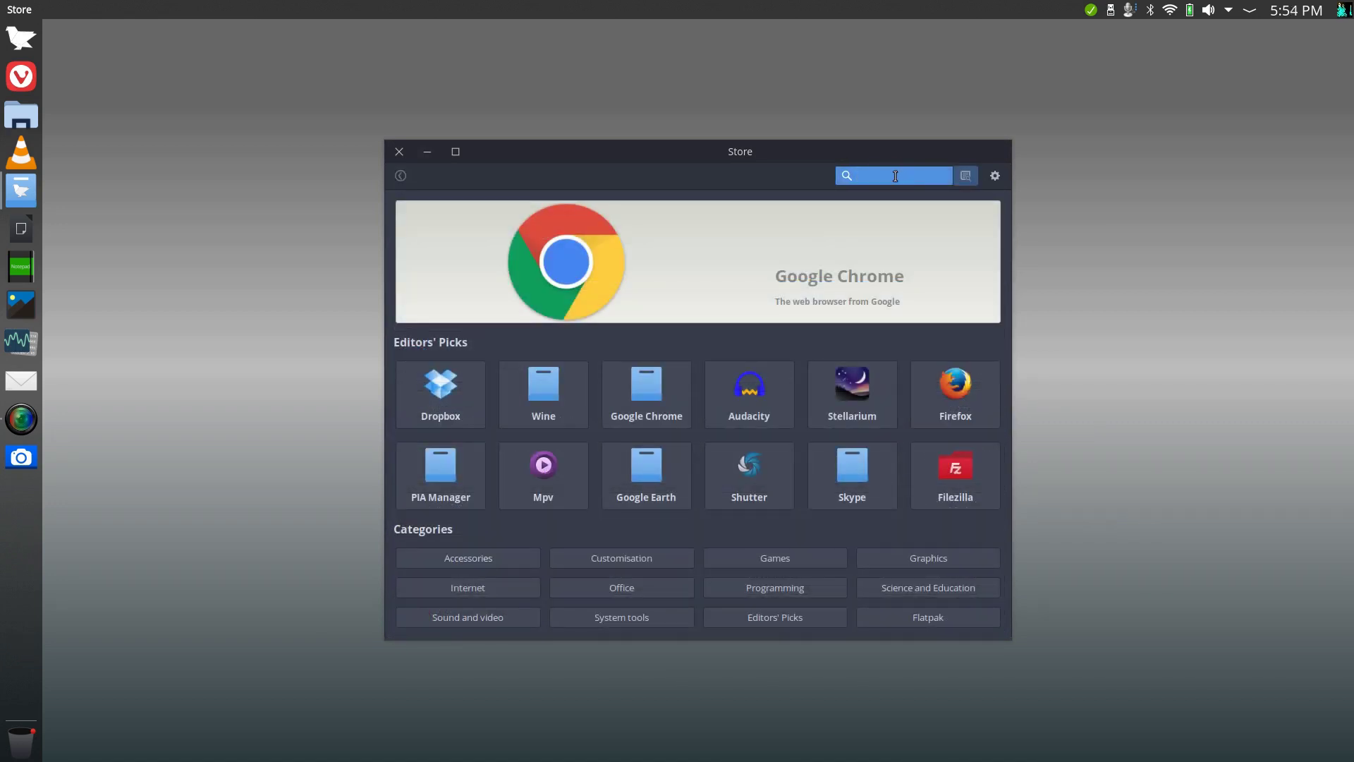
text(audacity)
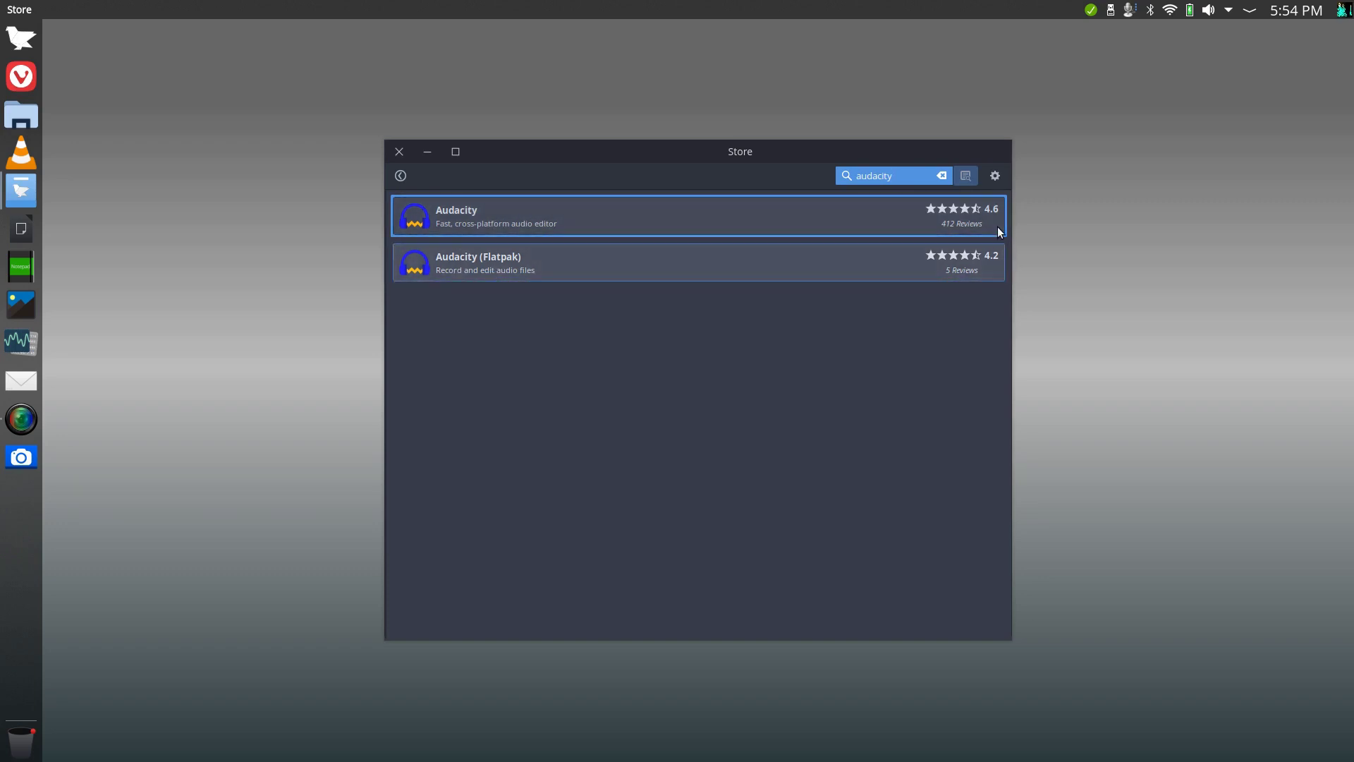
click(400, 153)
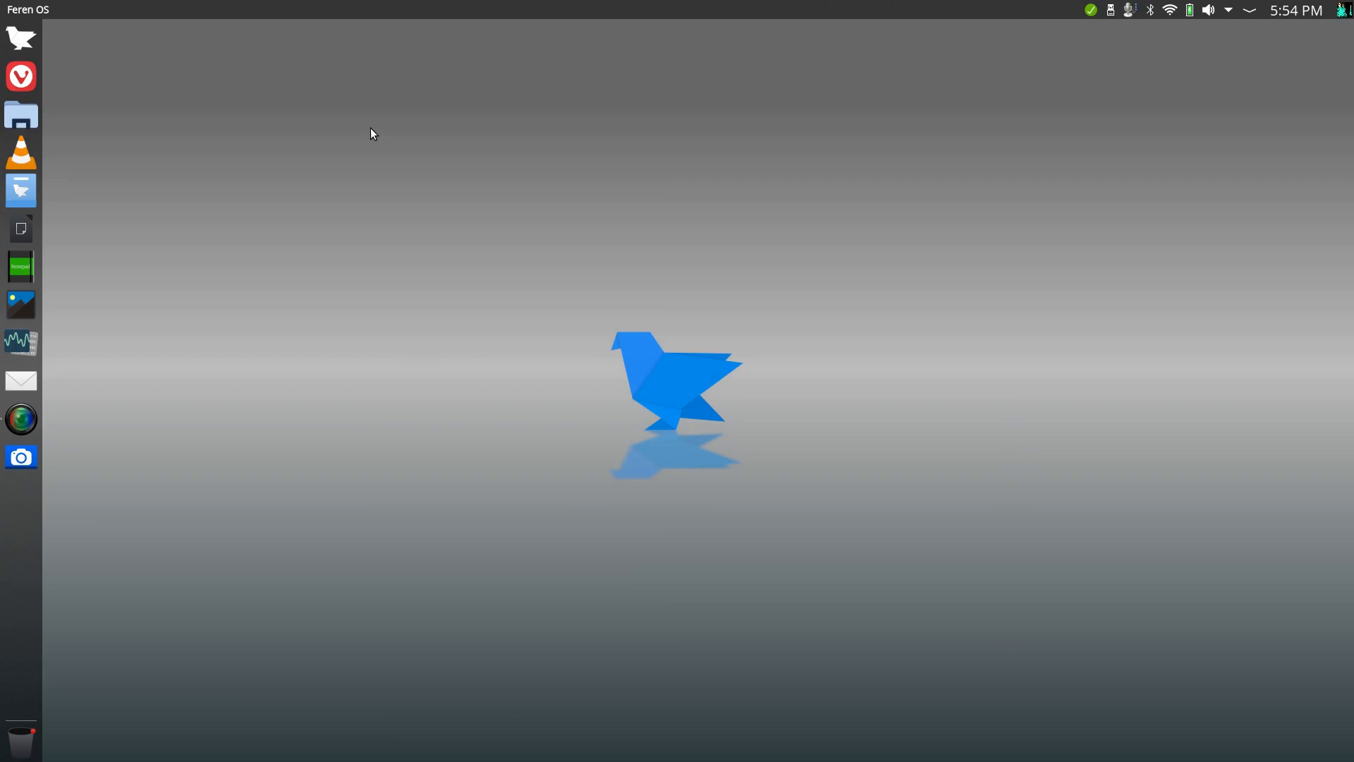
- Launch the Snap Store through an application search for sna, view its front page, and close it
key(super)
text(sna)
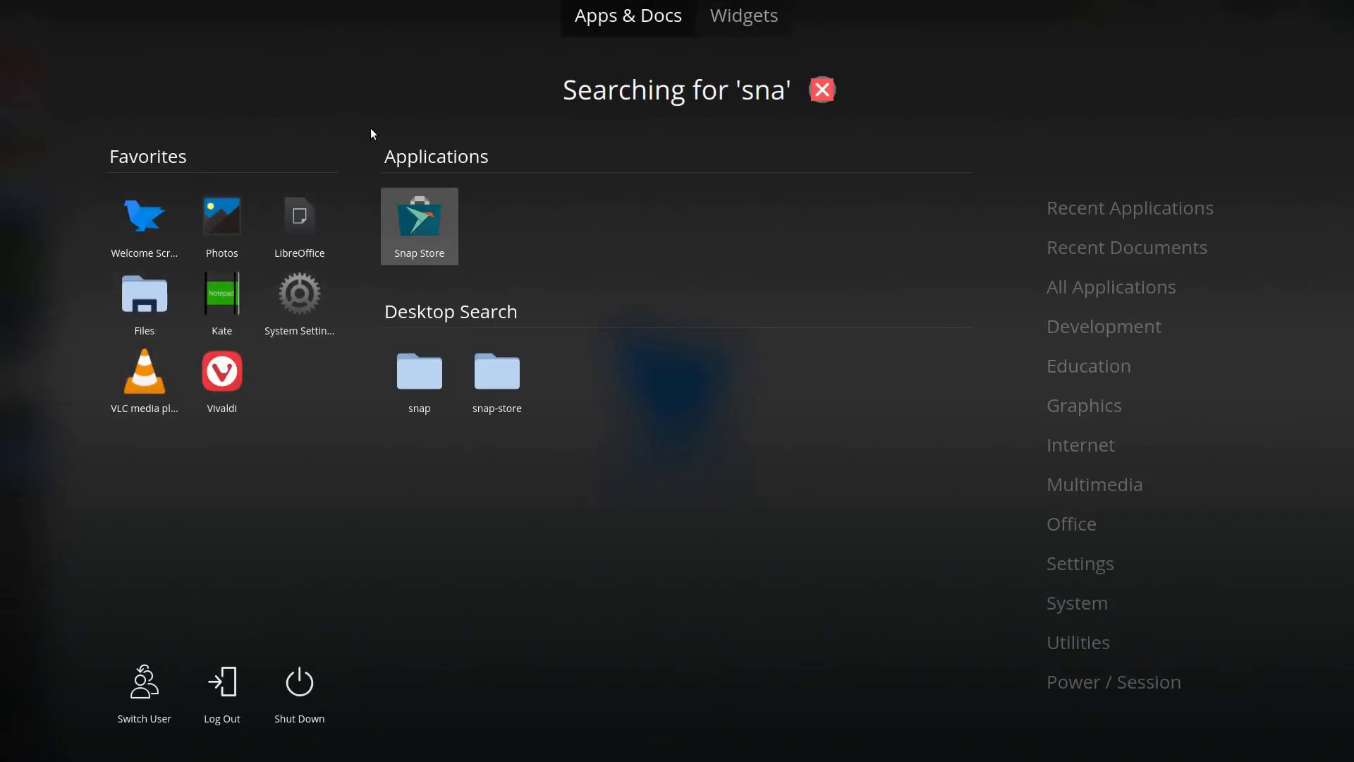
key(Return)
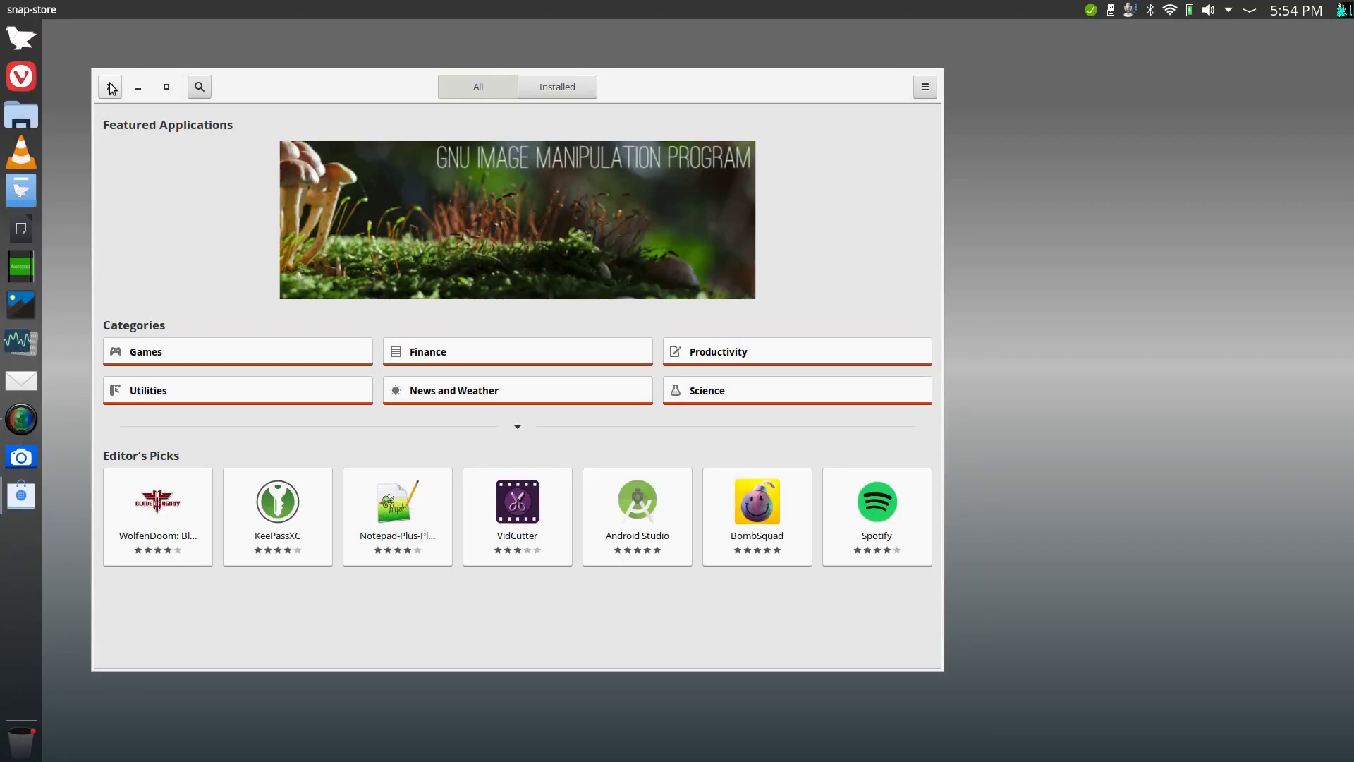
click(111, 88)
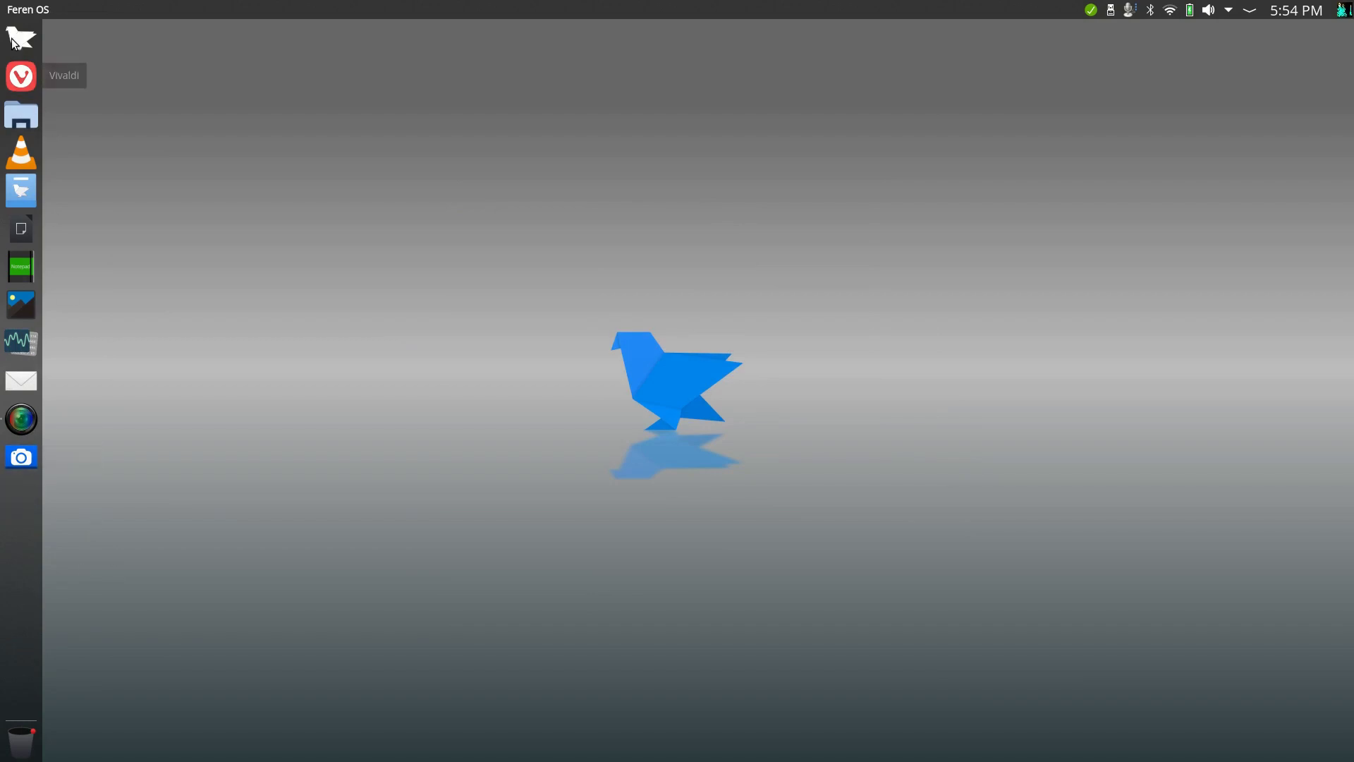
click(14, 39)
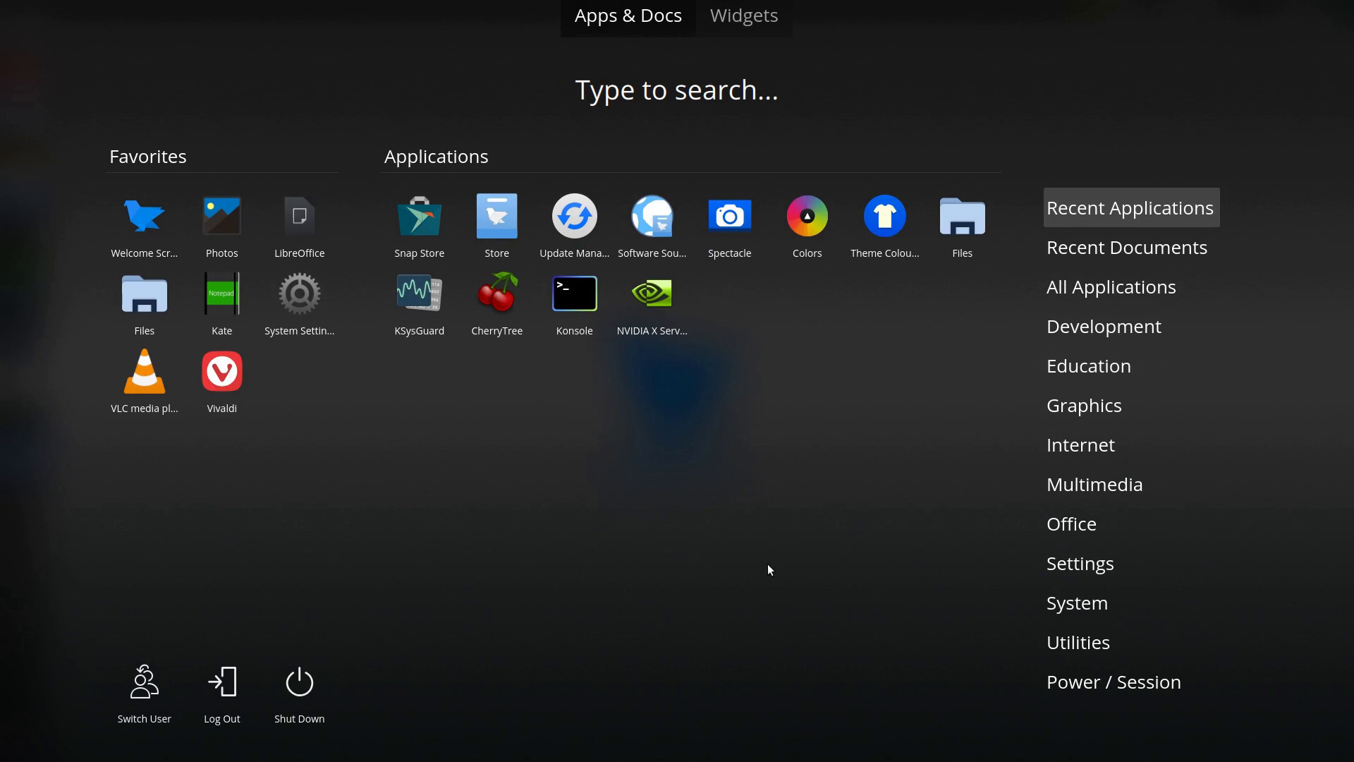
click(739, 523)
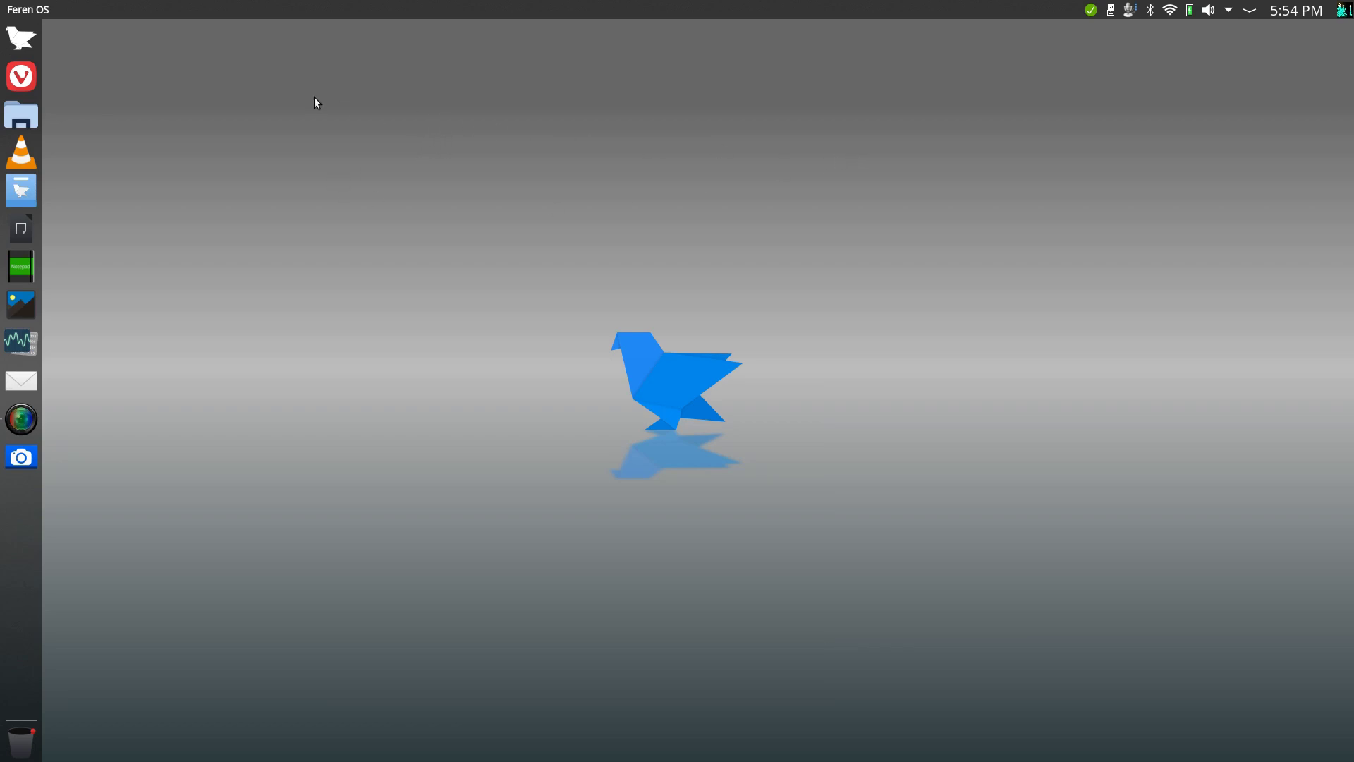
click(26, 40)
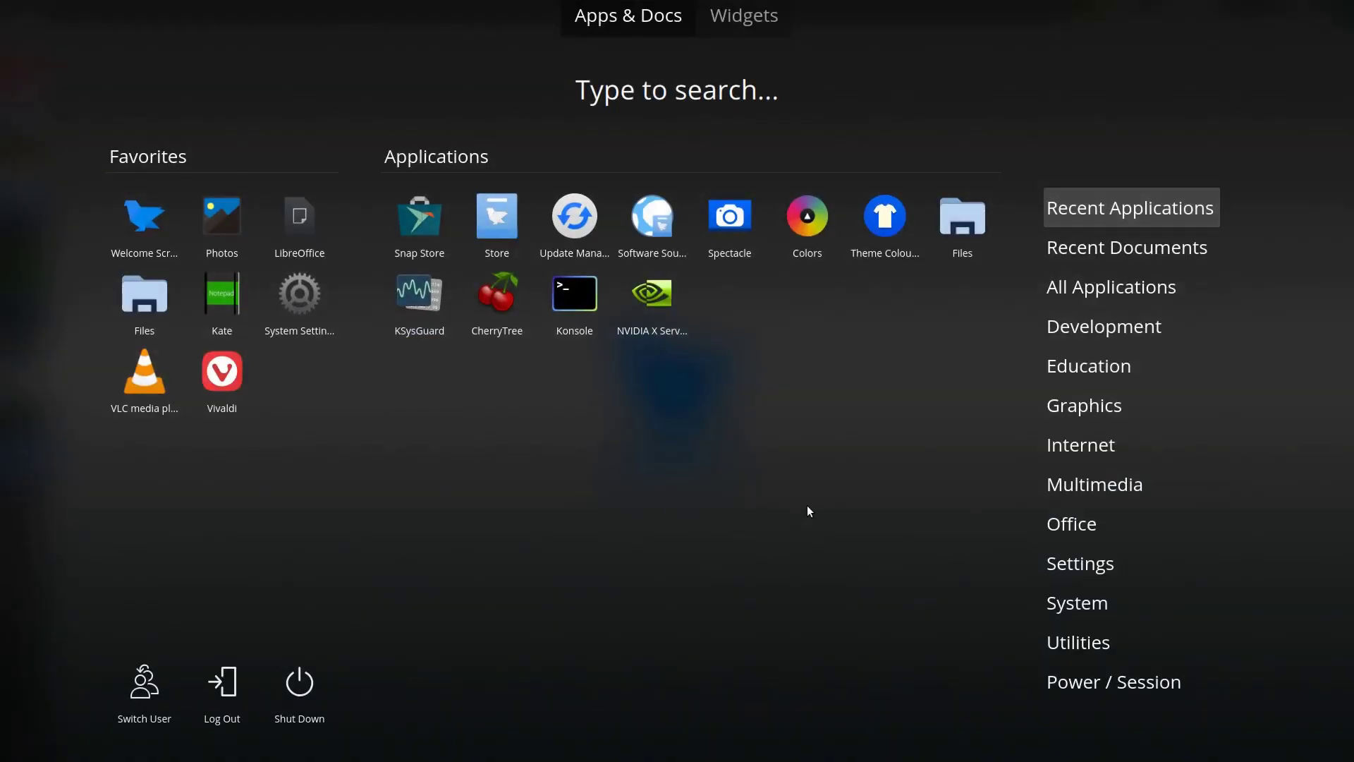
click(712, 505)
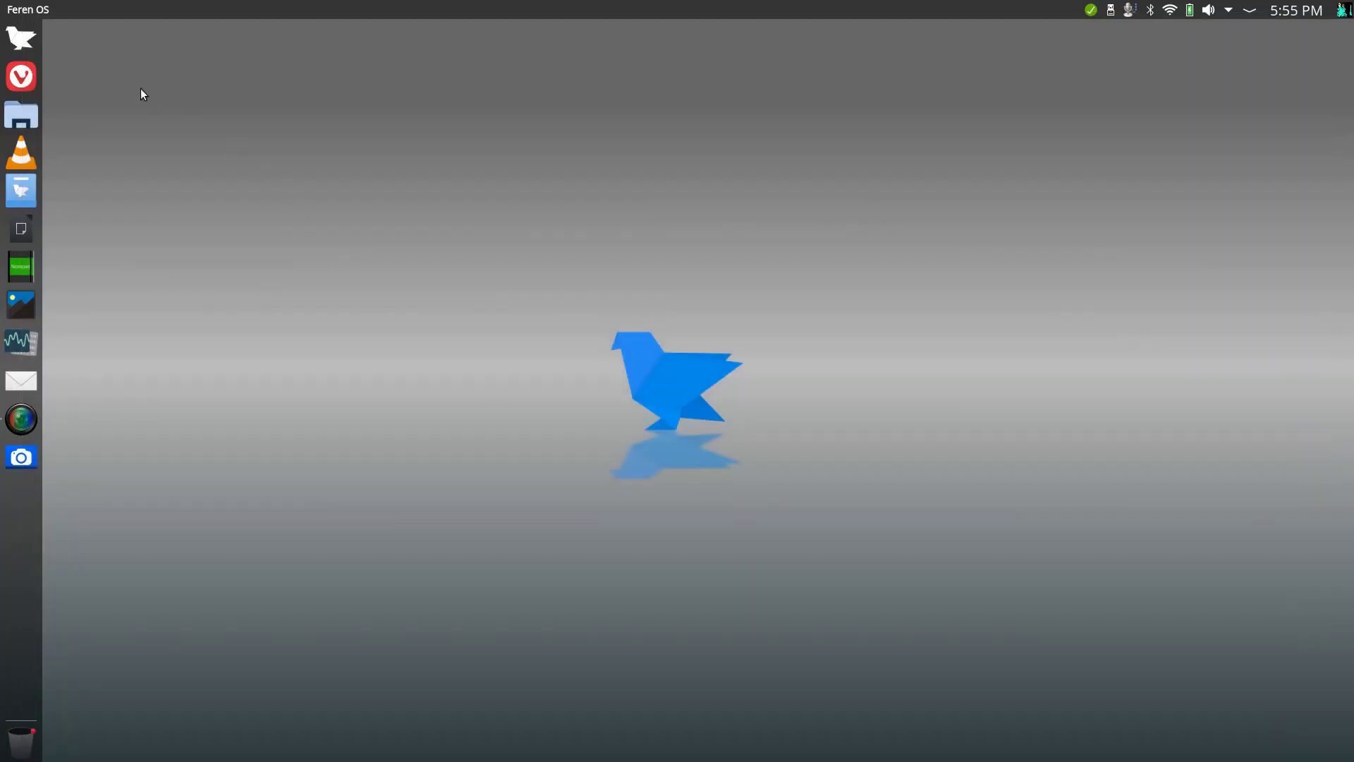